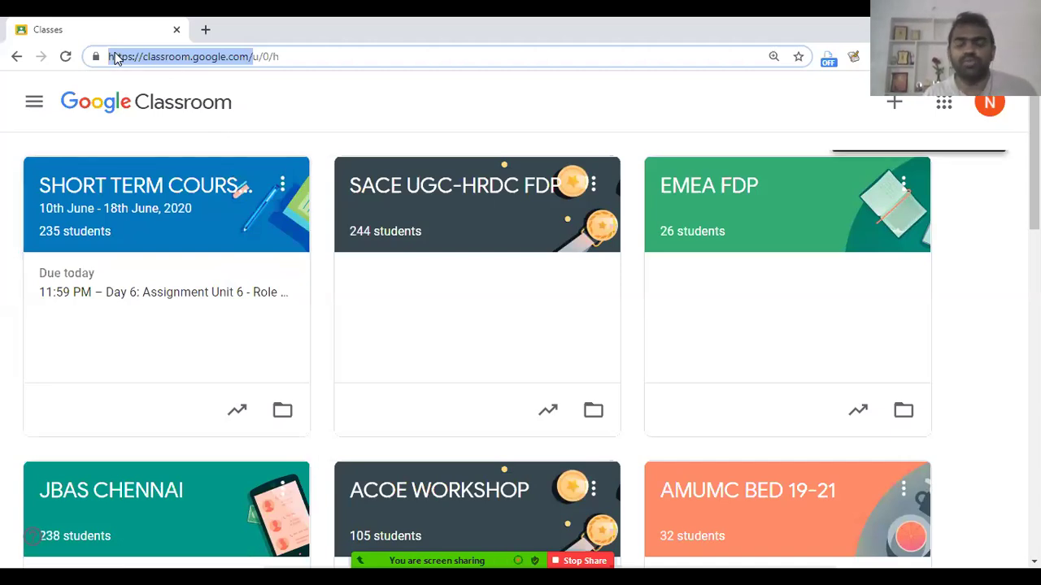
Step: Search 'google classroom' in a new tab, then return to the Google Classroom classes page
click(208, 31)
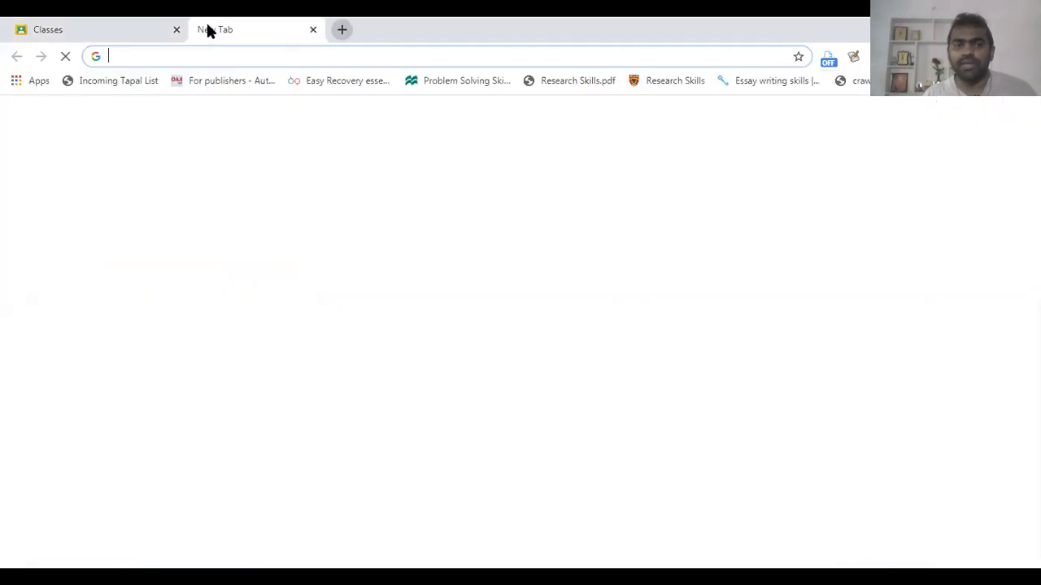
text(google)
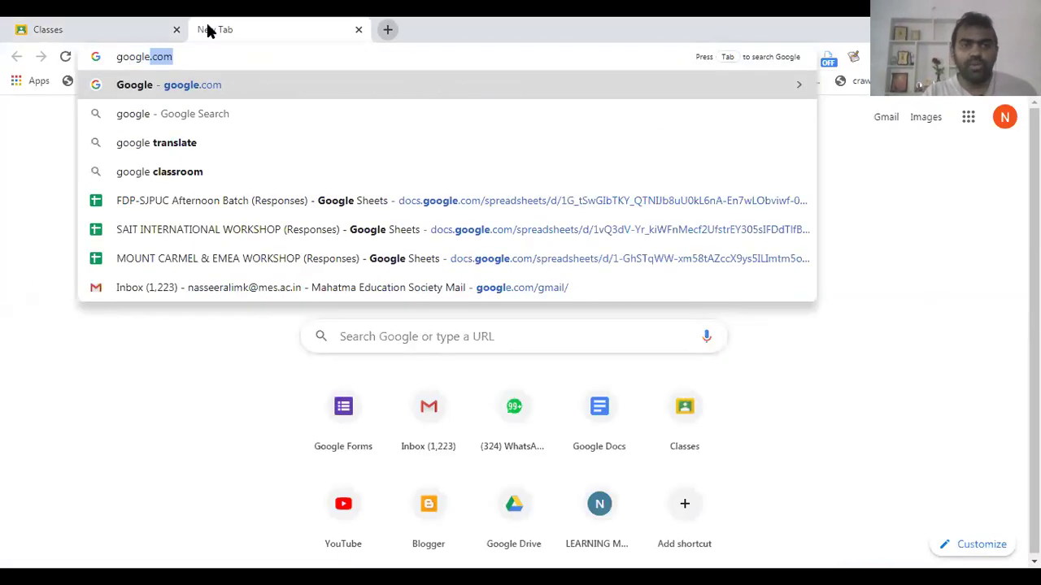
text( class)
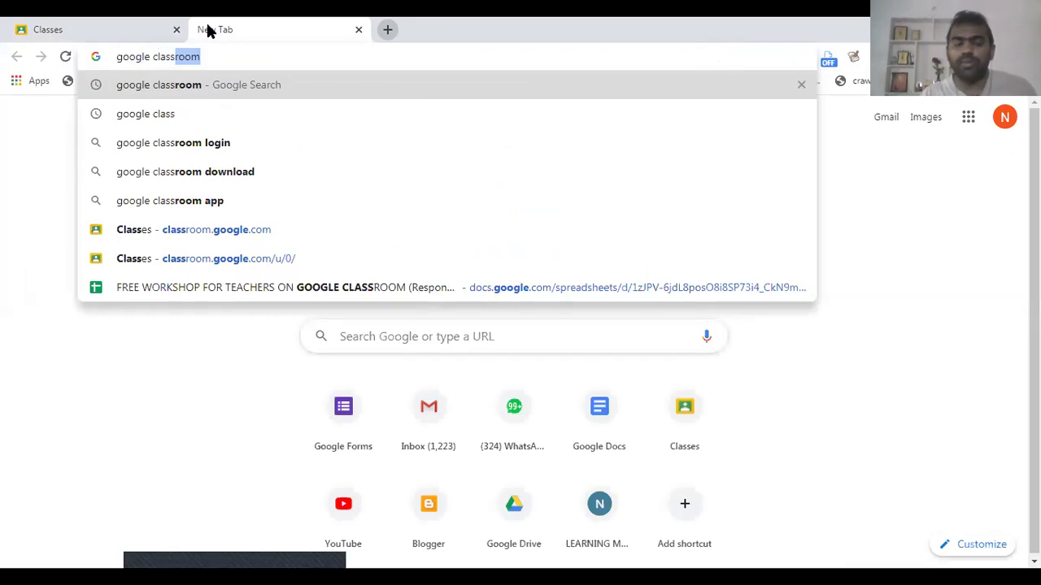
click(217, 65)
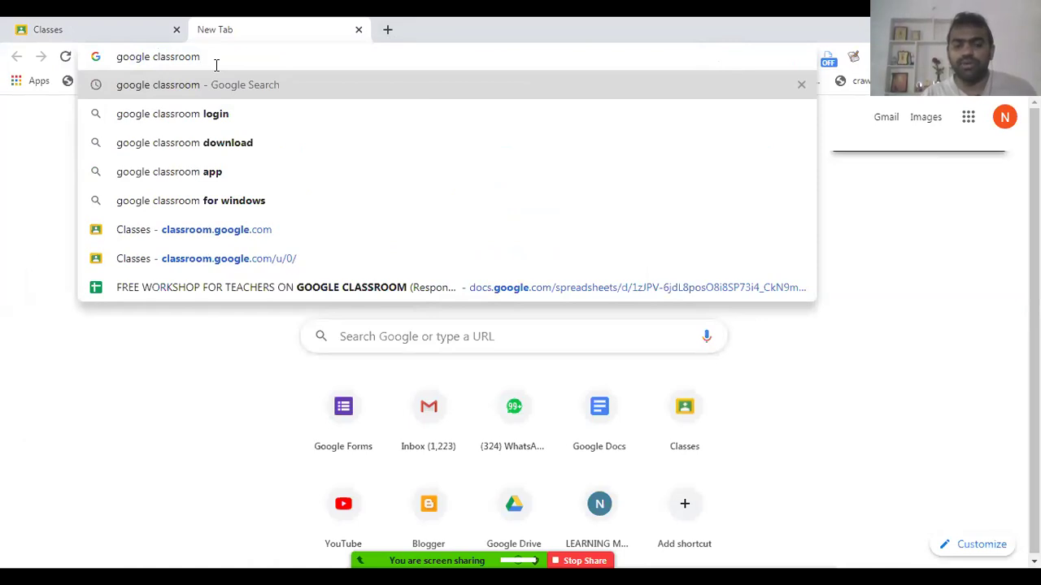
key(Return)
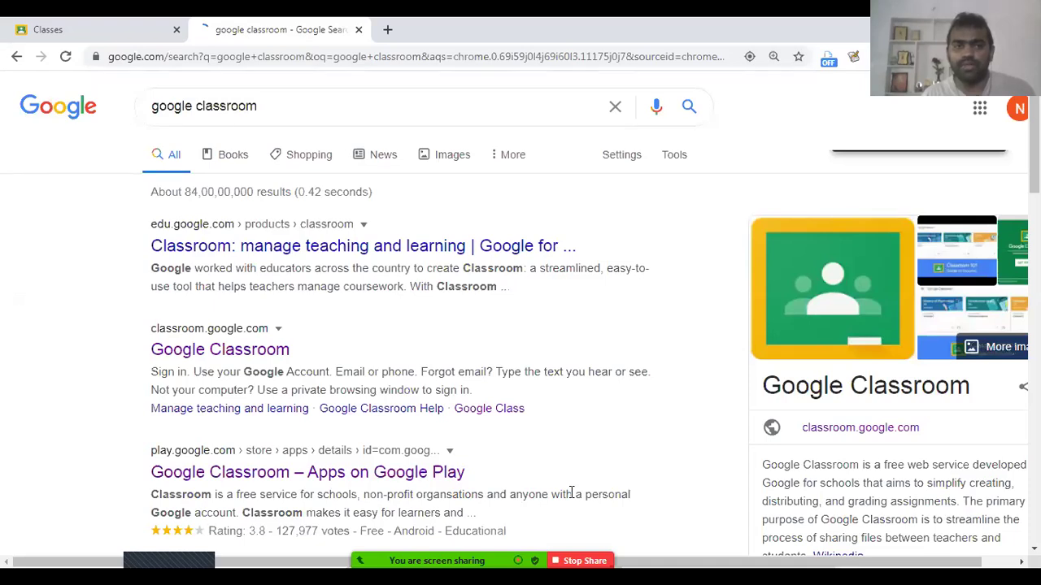
click(122, 25)
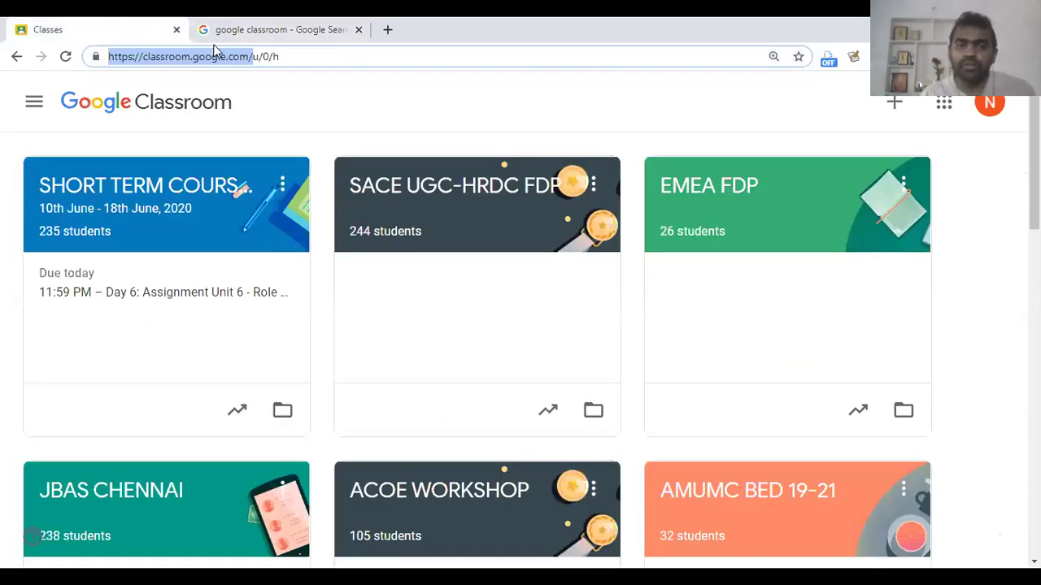
click(283, 128)
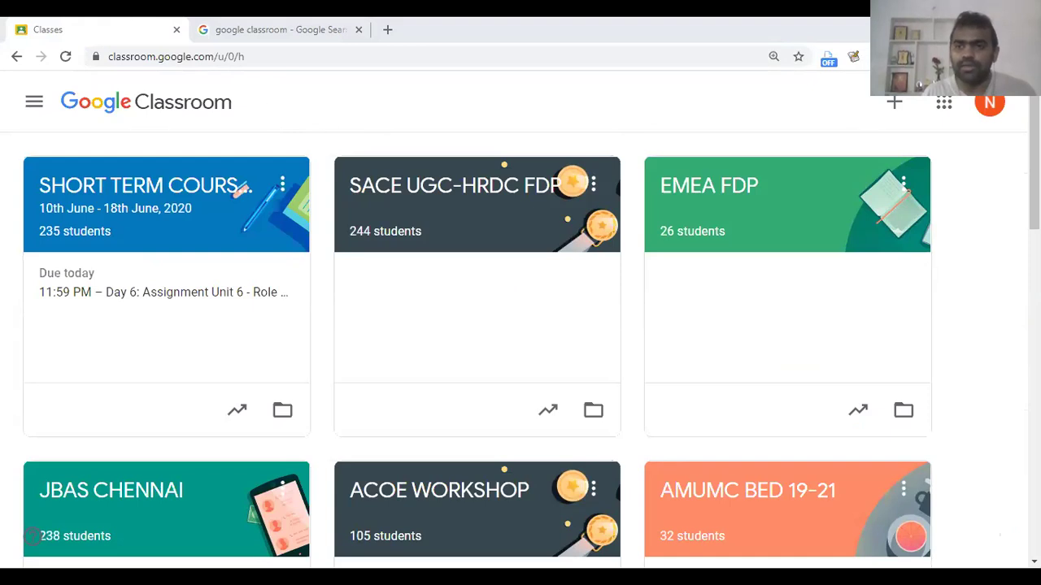
drag(954, 68, 1028, 142)
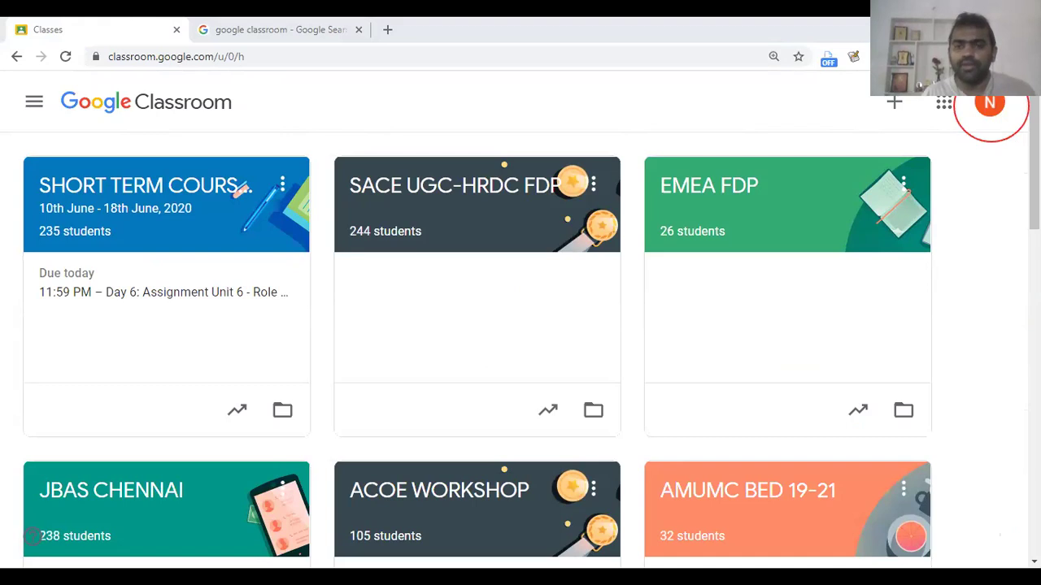
key(ctrl+z)
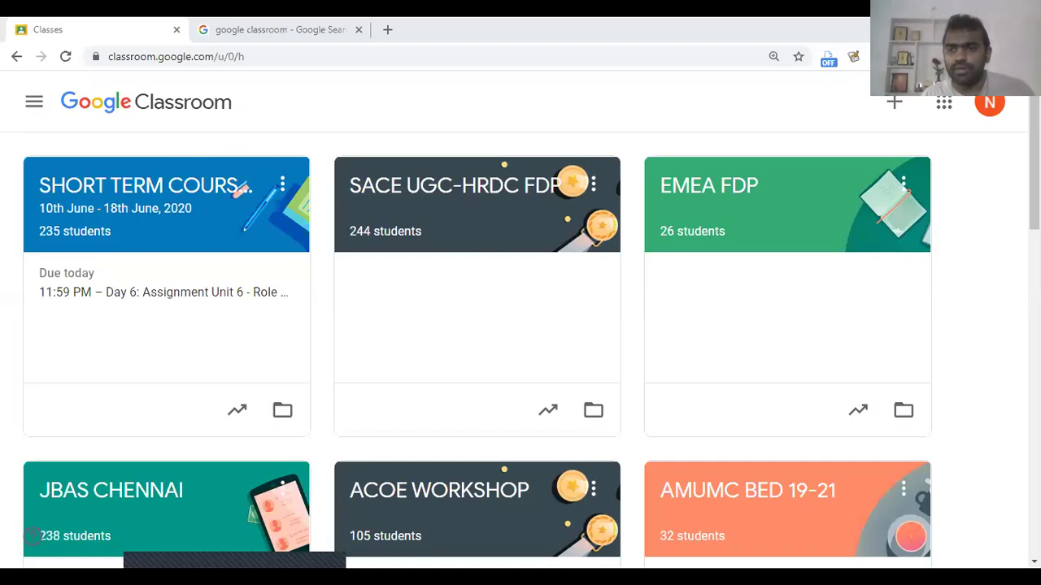
scroll(31, 534, down, 15)
scroll(31, 535, up, 15)
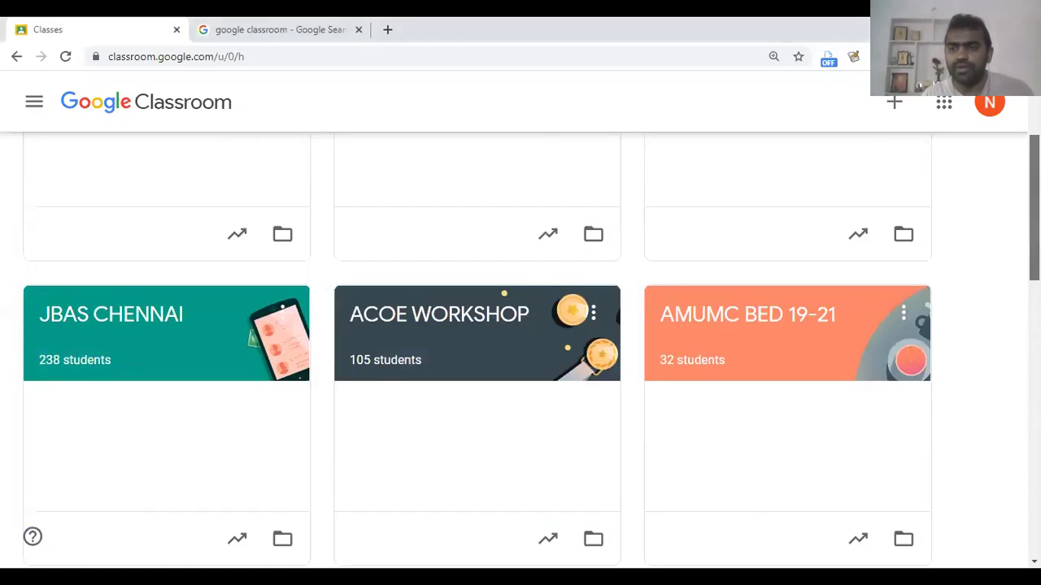
scroll(31, 535, down, 13)
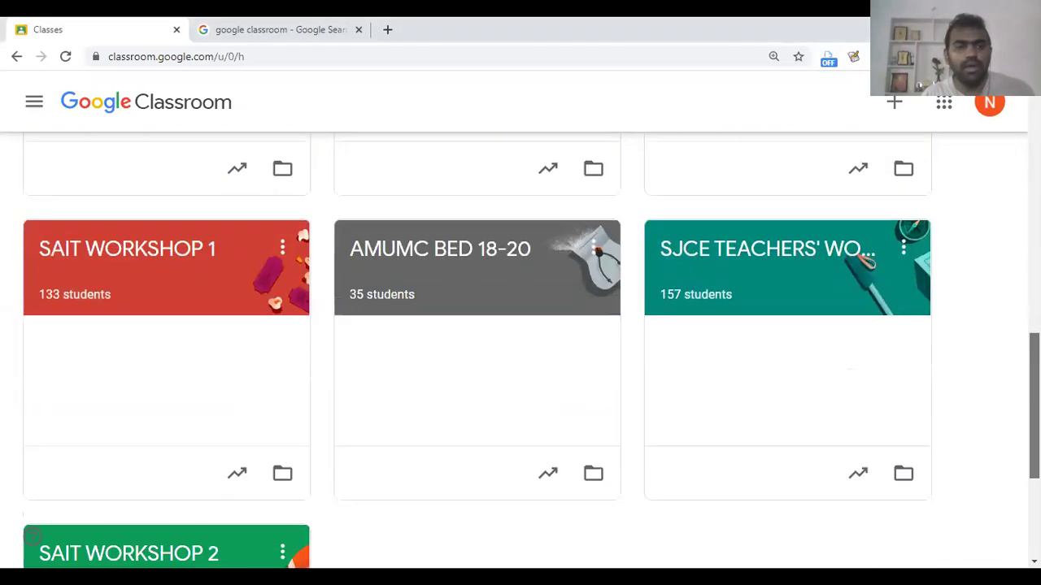
scroll(31, 534, up, 3)
scroll(31, 535, up, 10)
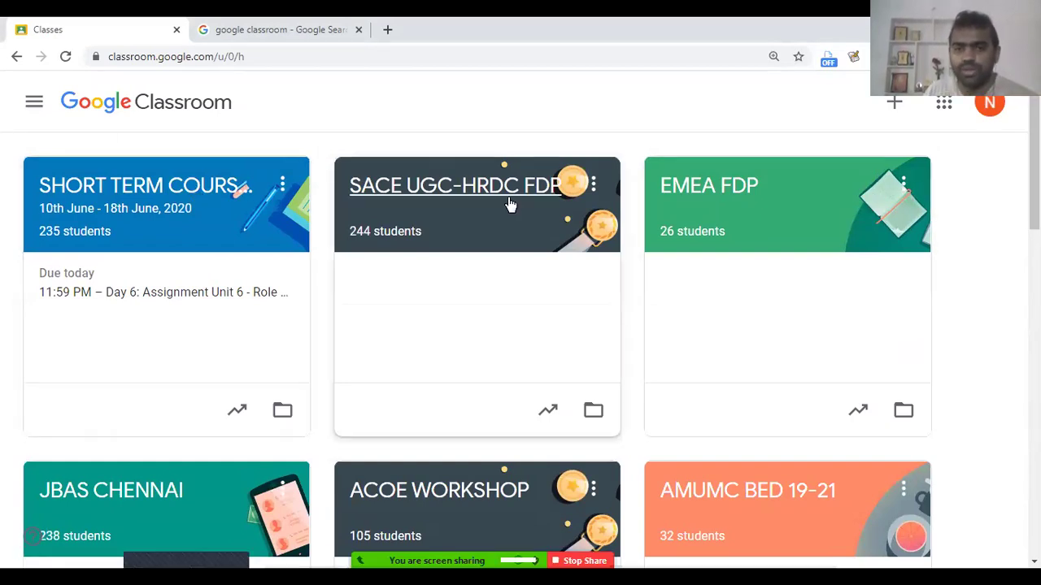
scroll(108, 403, down, 1)
scroll(108, 403, down, 4)
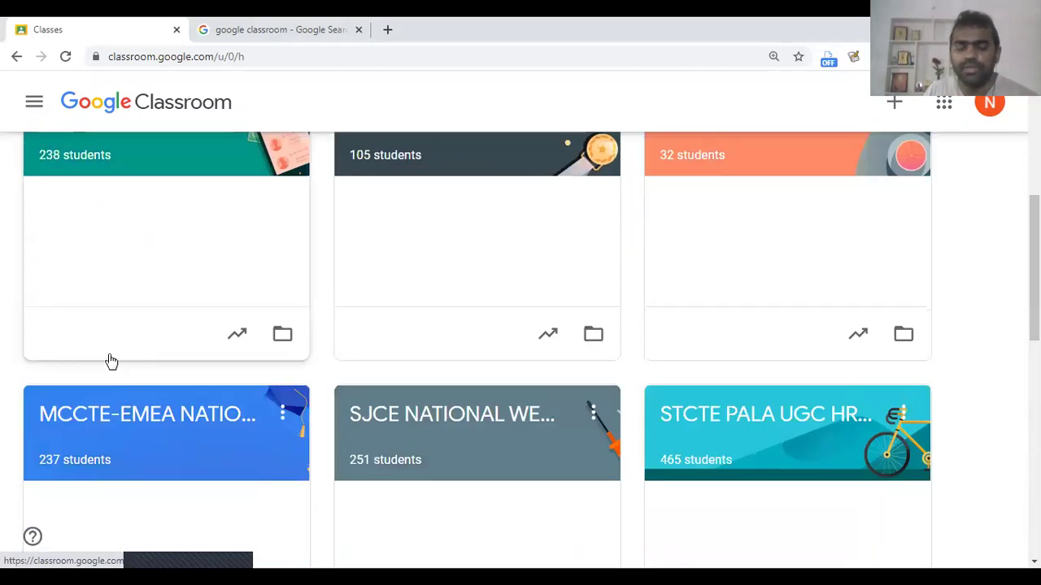
scroll(111, 361, up, 5)
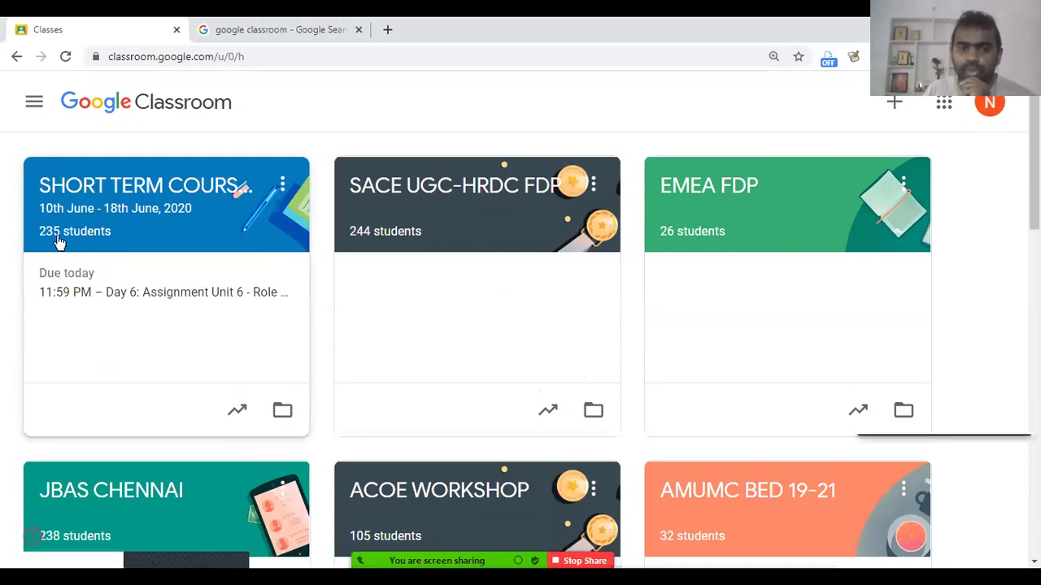
scroll(184, 339, down, 6)
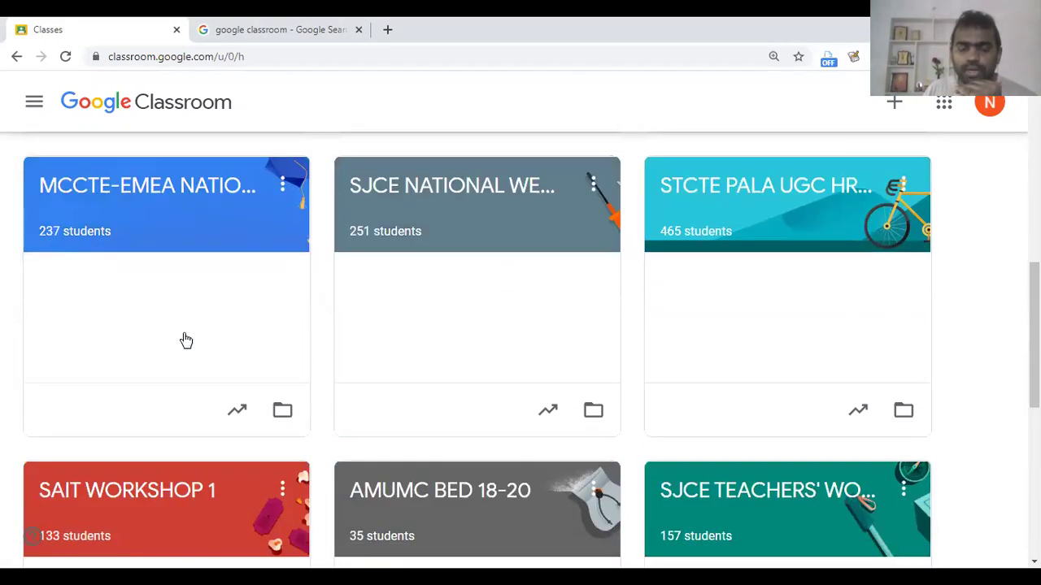
scroll(186, 340, down, 3)
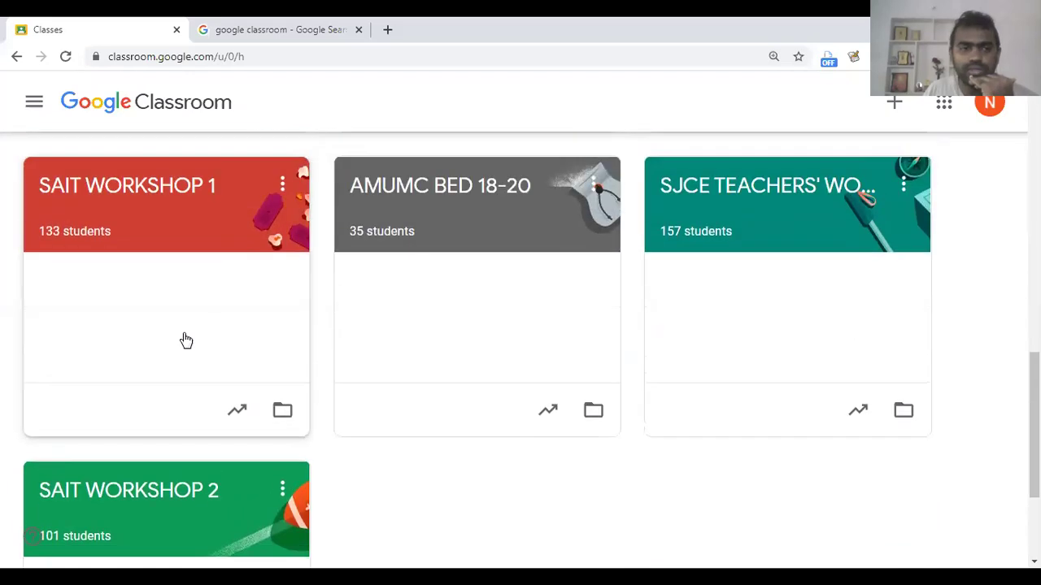
scroll(186, 340, up, 4)
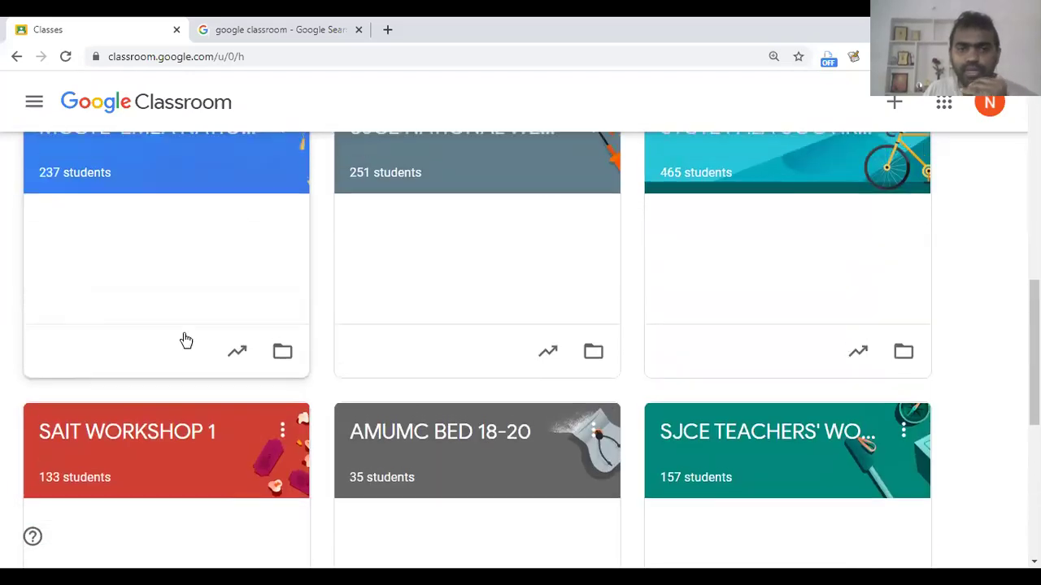
scroll(186, 340, up, 3)
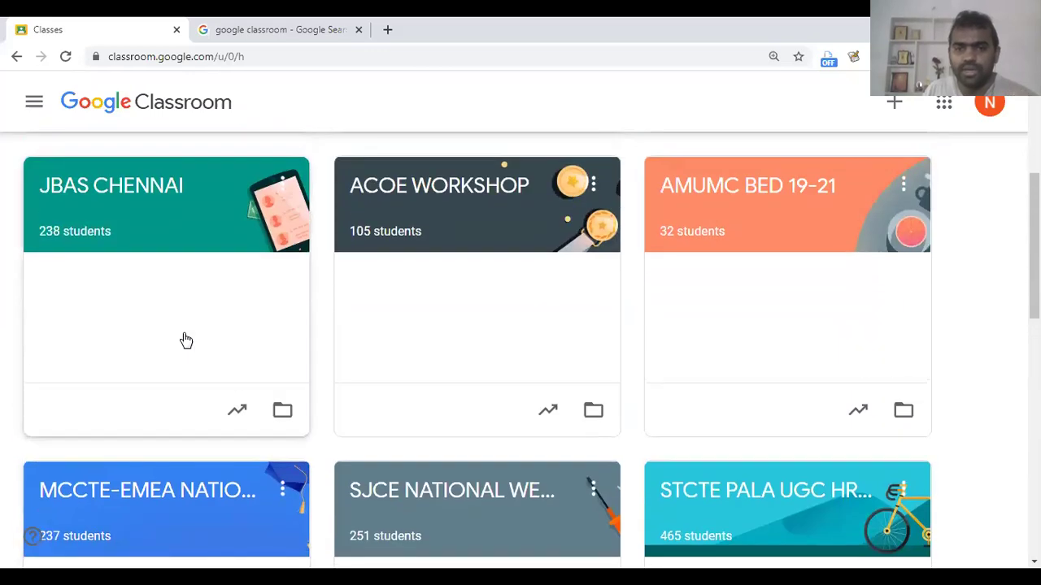
scroll(187, 340, up, 3)
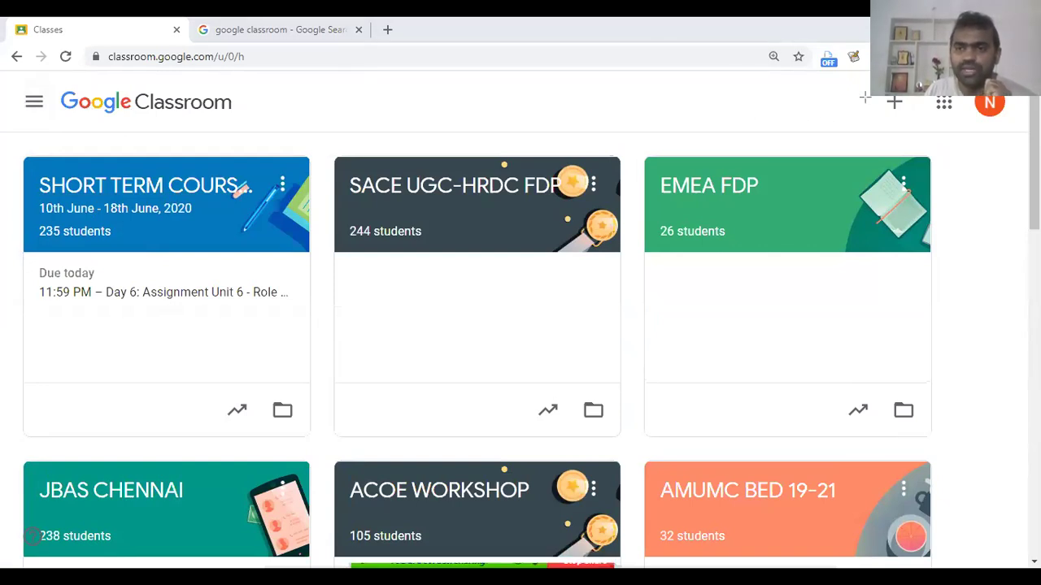
Step: Open the Create class form from the + menu, cancelling once and reopening it
mouse_move(901, 96)
mouse_down()
mouse_move(926, 136)
mouse_move(886, 123)
mouse_move(894, 98)
mouse_move(914, 128)
mouse_up()
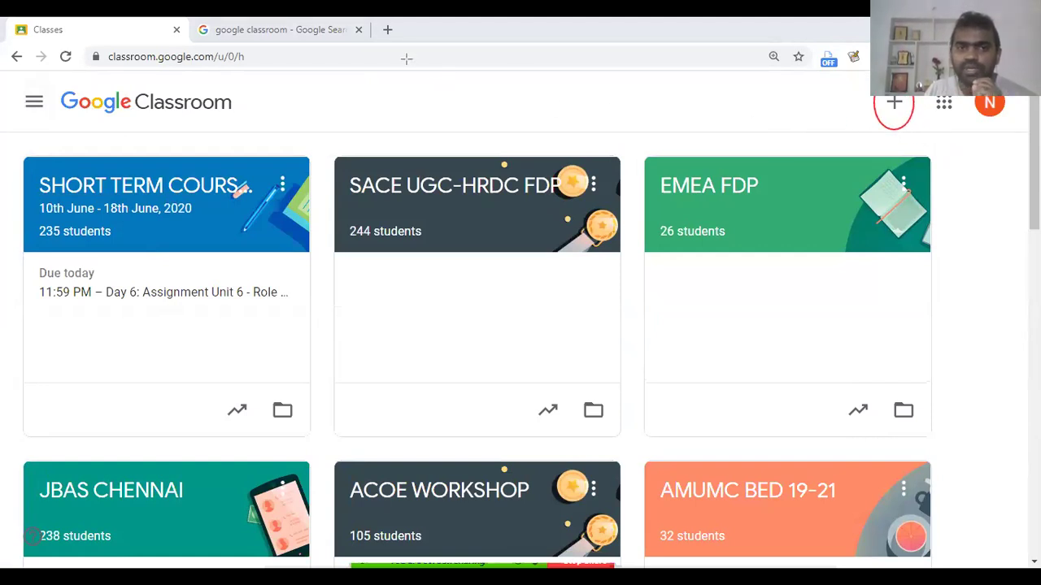
click(898, 108)
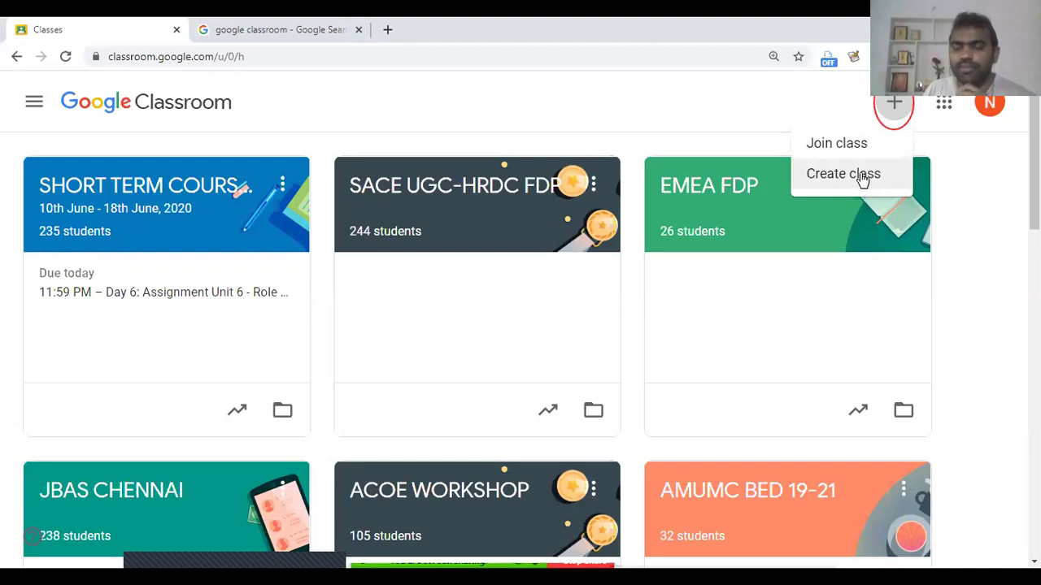
click(862, 177)
click(715, 206)
click(673, 487)
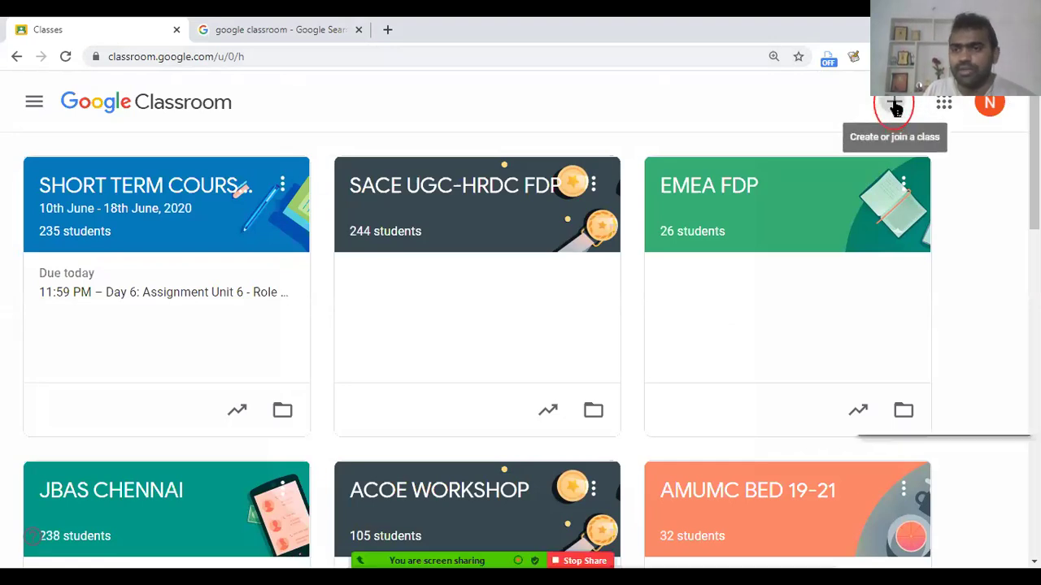
click(894, 106)
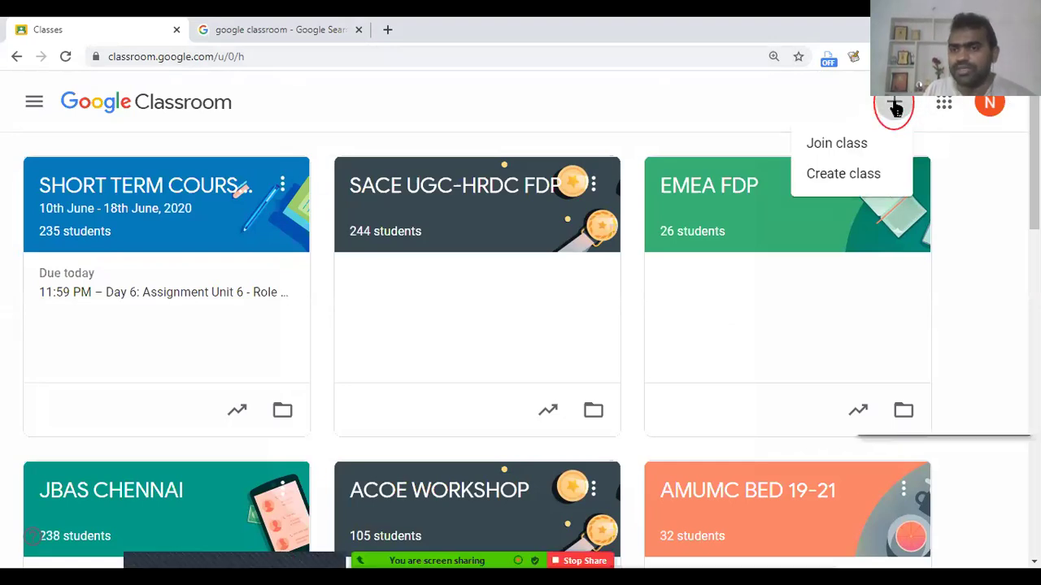
click(842, 175)
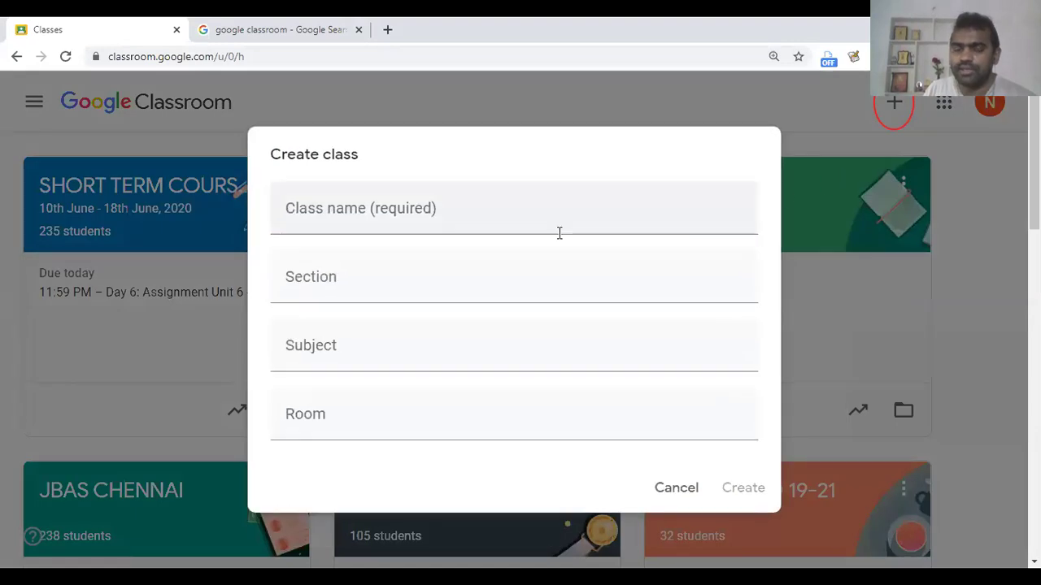
Step: Name the class 'SMART TEACHERS', leave Section, Subject and Room blank, and create it
click(396, 211)
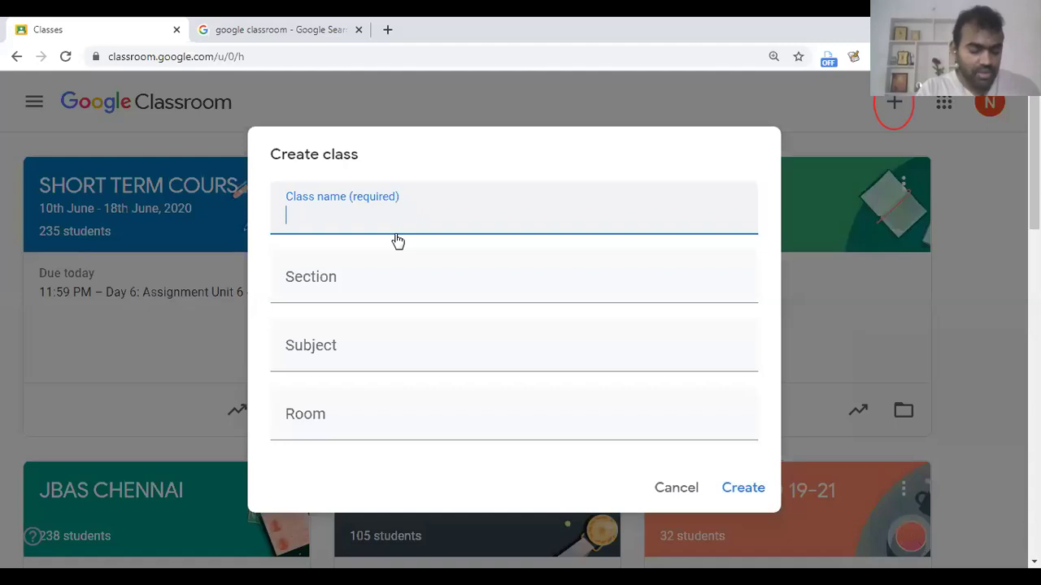
text(SMART TEACHERS)
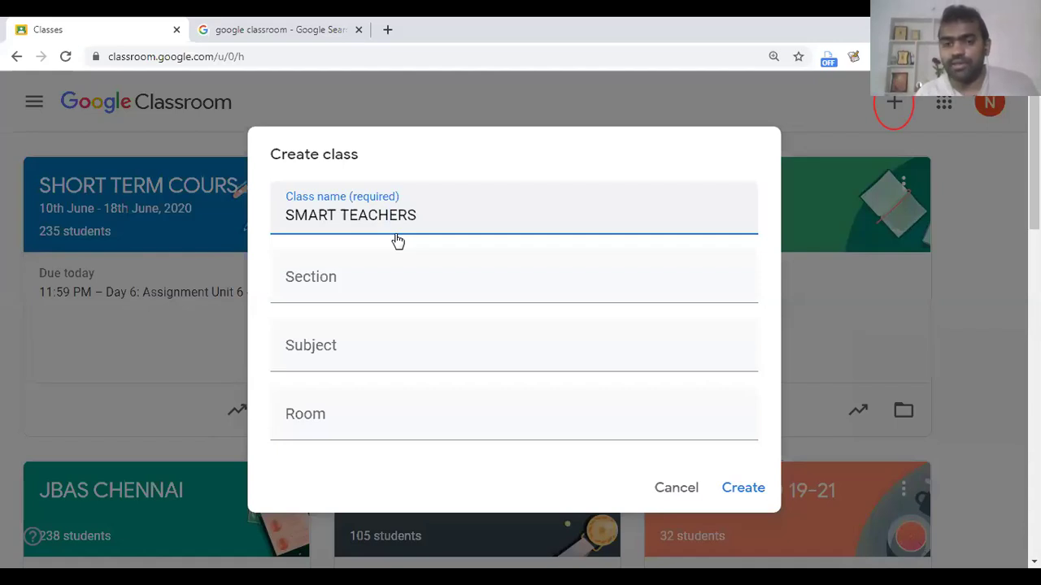
click(321, 281)
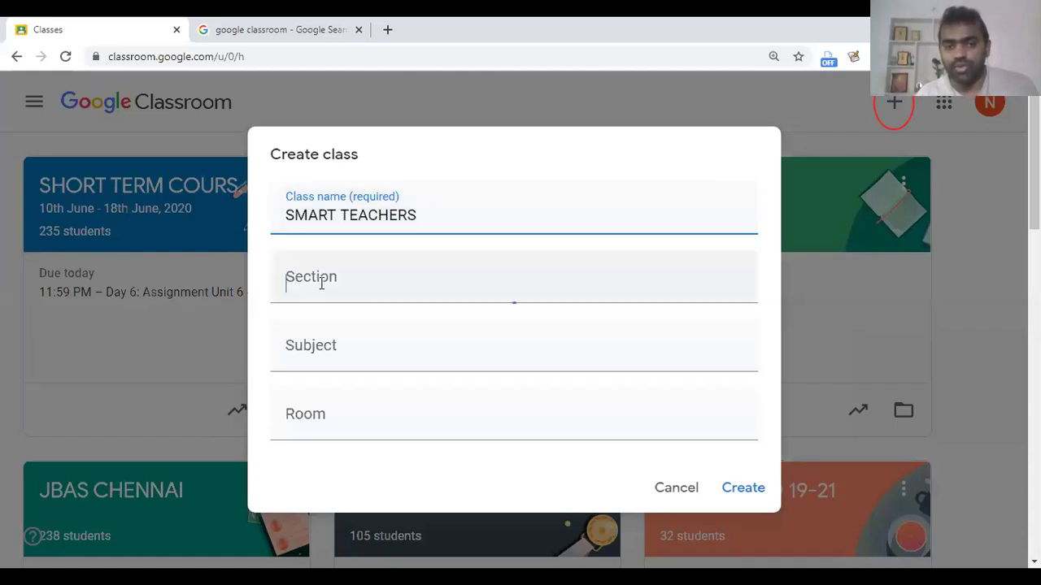
click(316, 328)
click(320, 404)
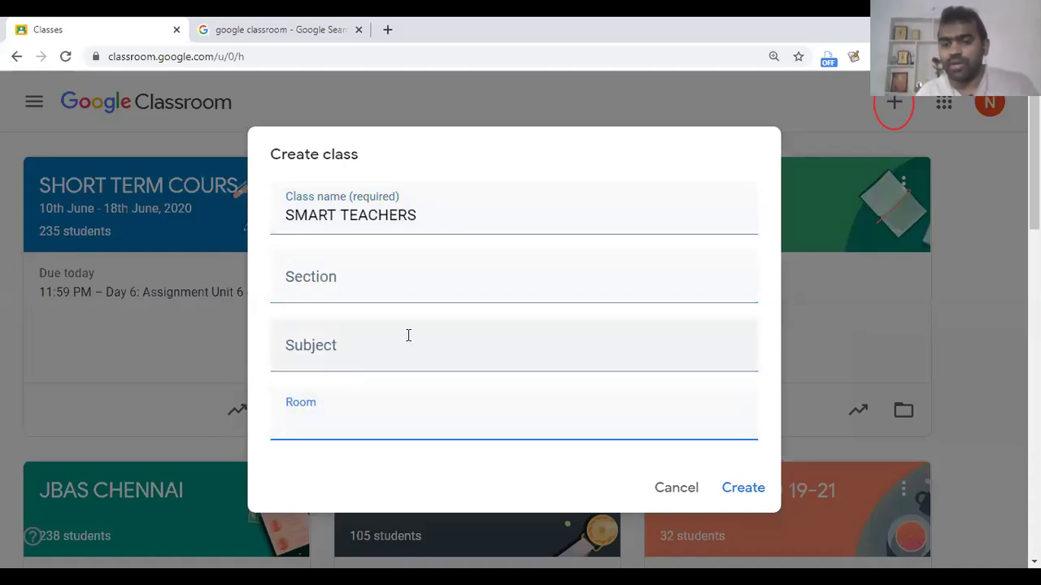
click(349, 217)
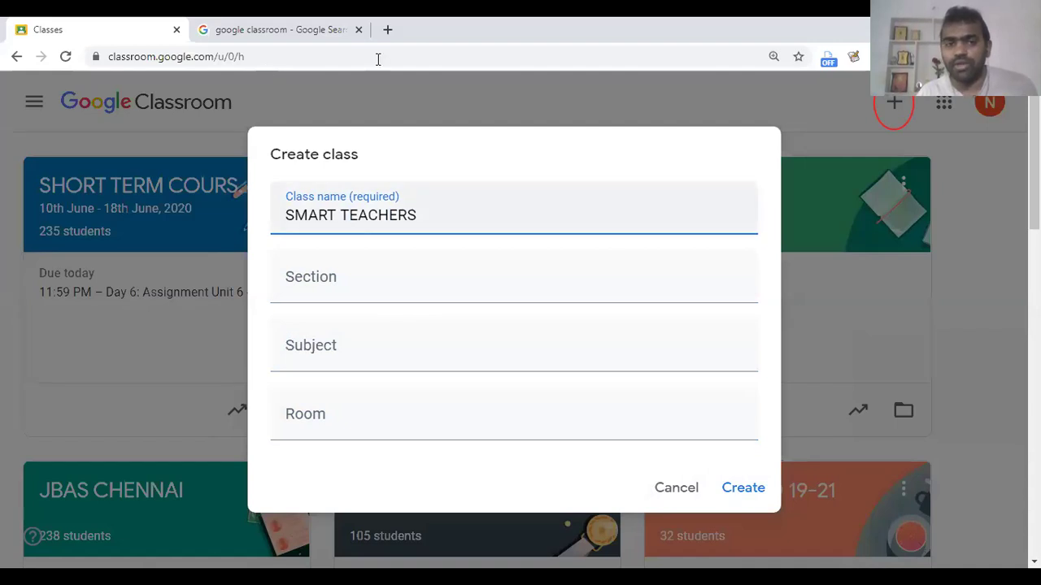
drag(713, 460, 771, 513)
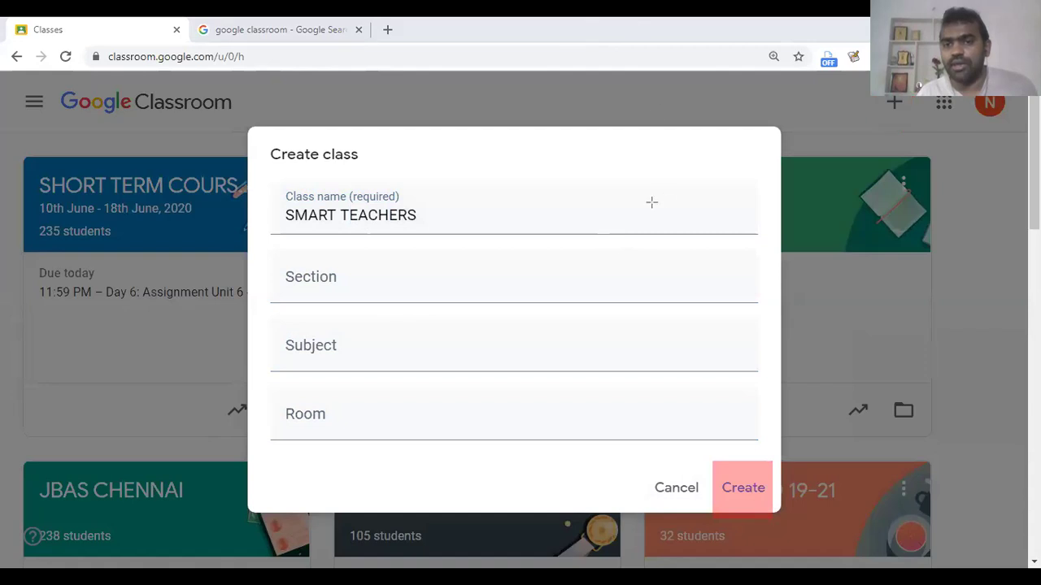
key(Escape)
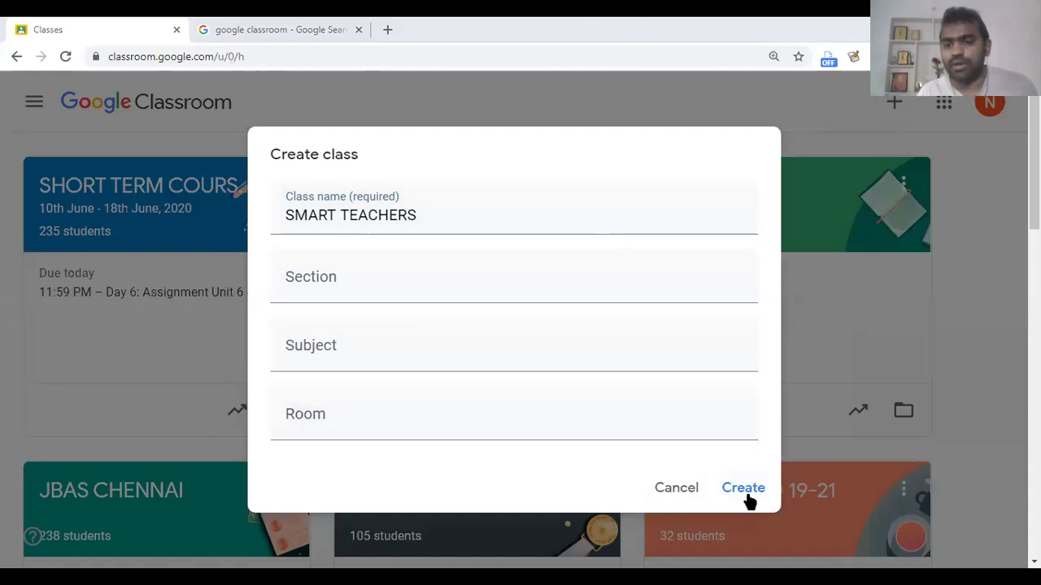
click(748, 499)
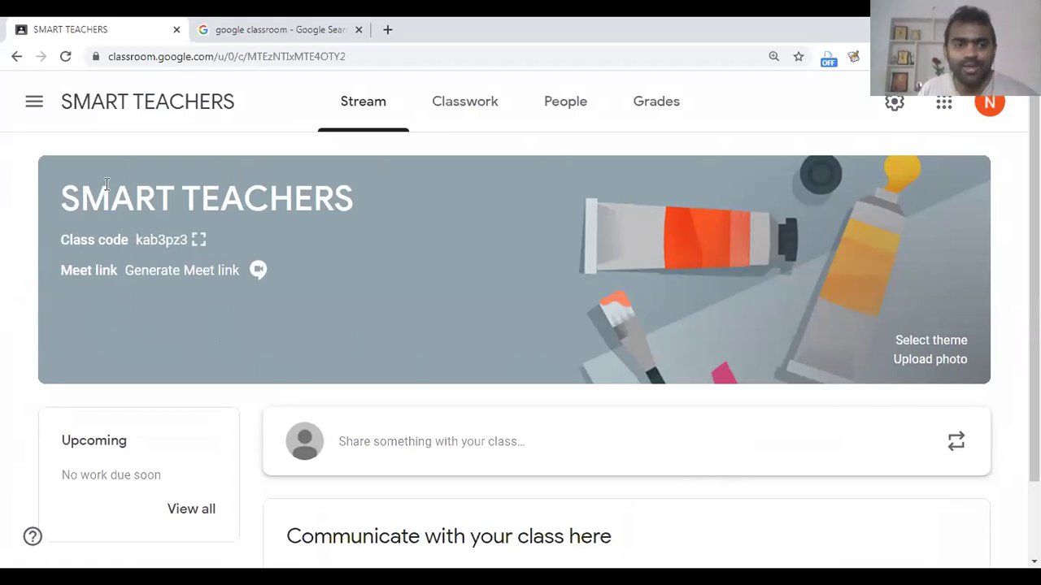
scroll(985, 86, down, 1)
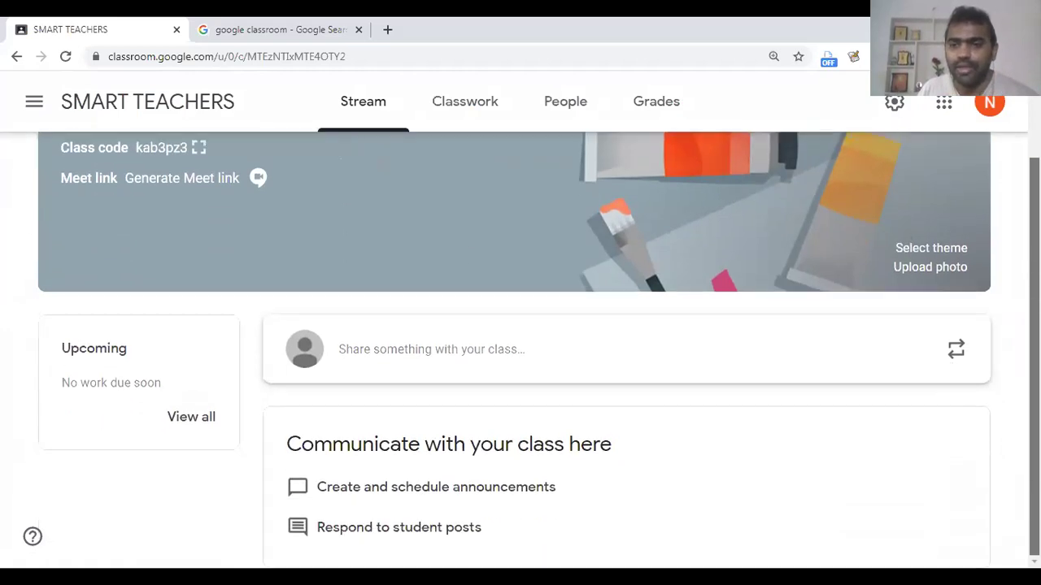
scroll(985, 149, up, 1)
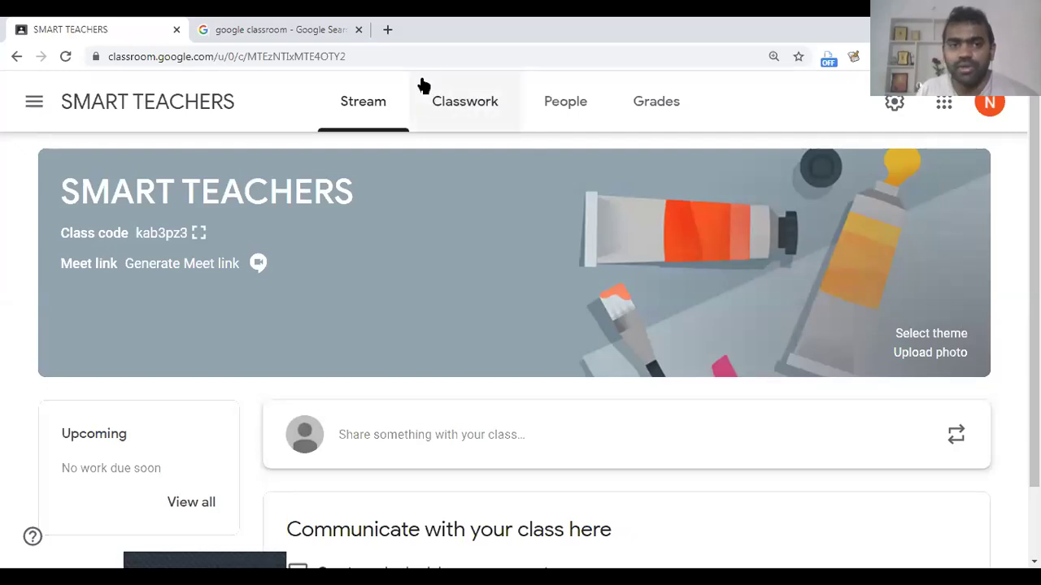
key(ctrl+2)
drag(878, 312, 989, 380)
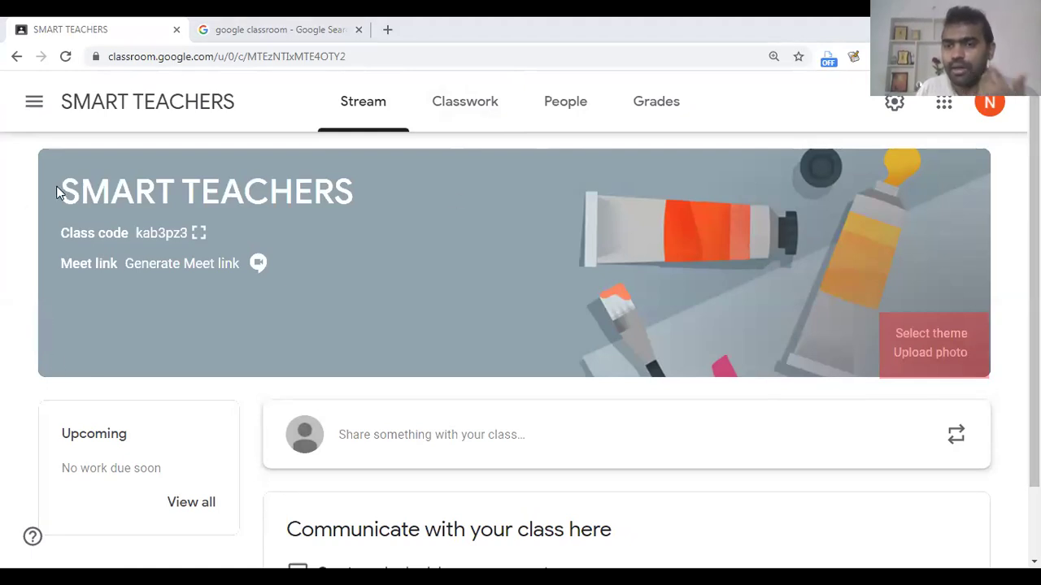
click(943, 331)
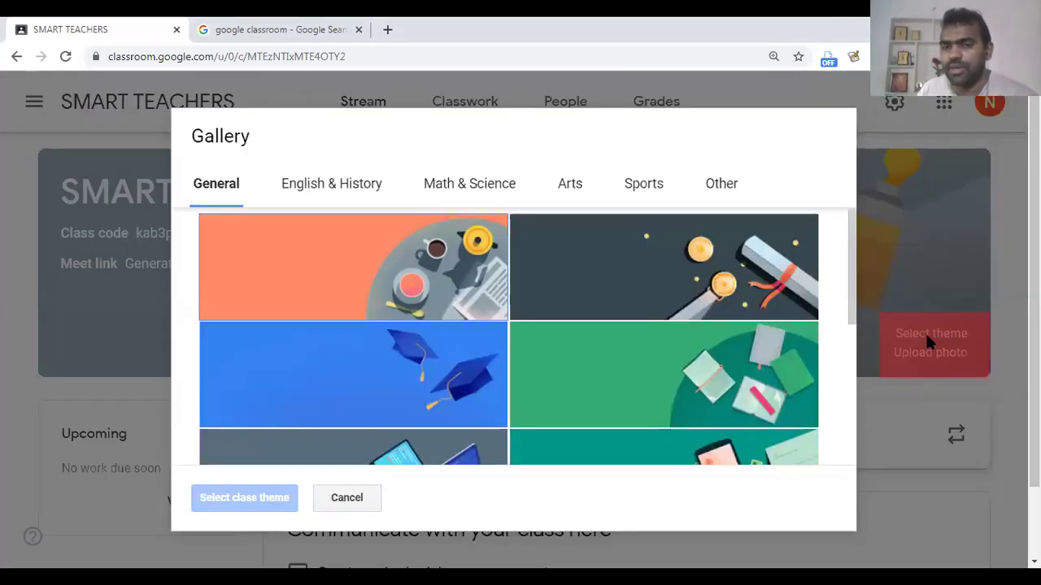
Step: Browse the theme gallery categories, settling on Math & Science
click(281, 189)
click(451, 181)
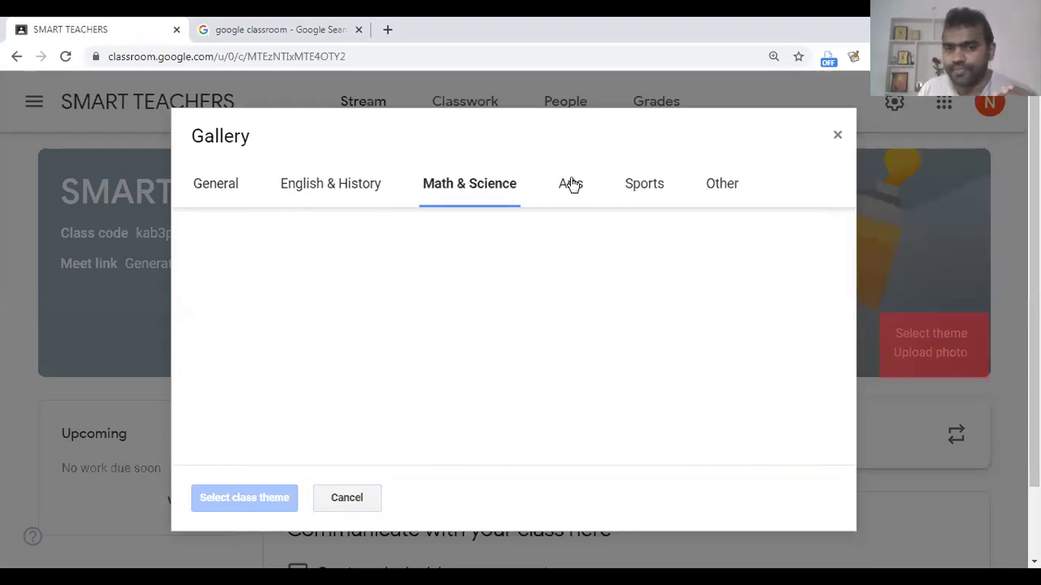
click(571, 184)
click(640, 185)
click(718, 184)
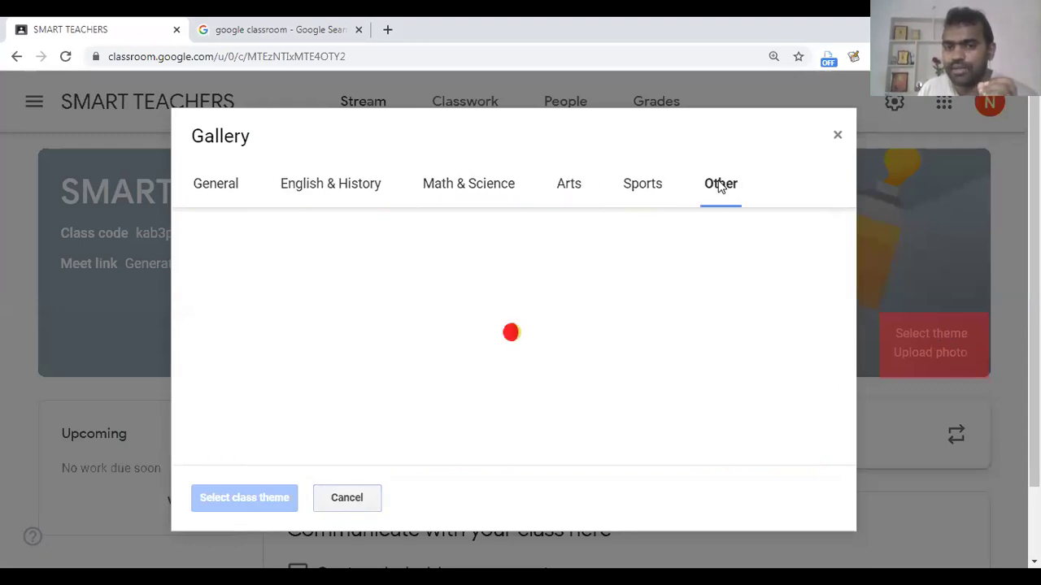
click(498, 193)
Step: Pick the purple chemistry-lab image and apply it as the class theme
scroll(474, 335, down, 1)
click(526, 321)
click(432, 337)
scroll(447, 356, down, 1)
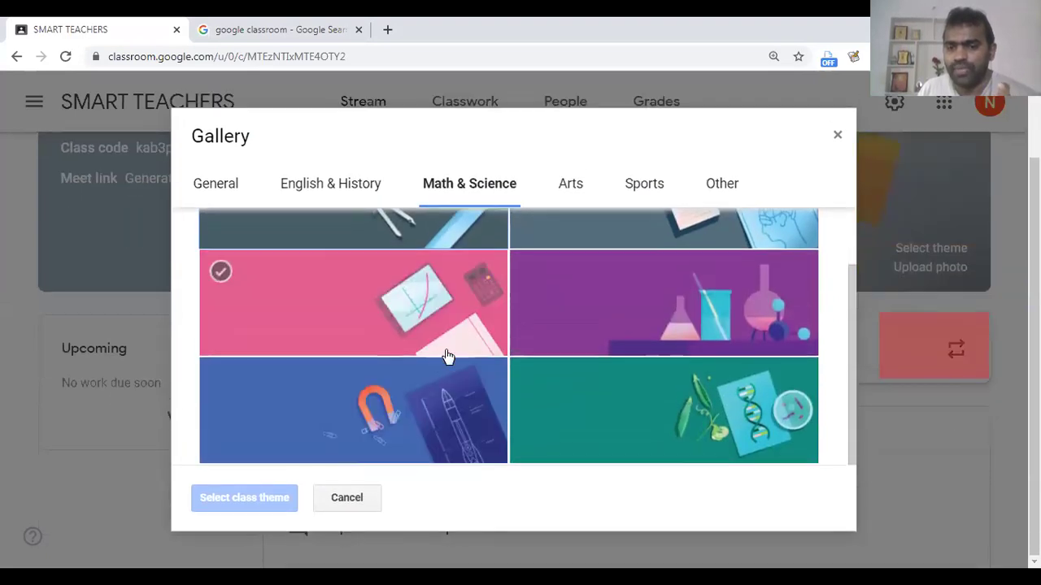
click(686, 311)
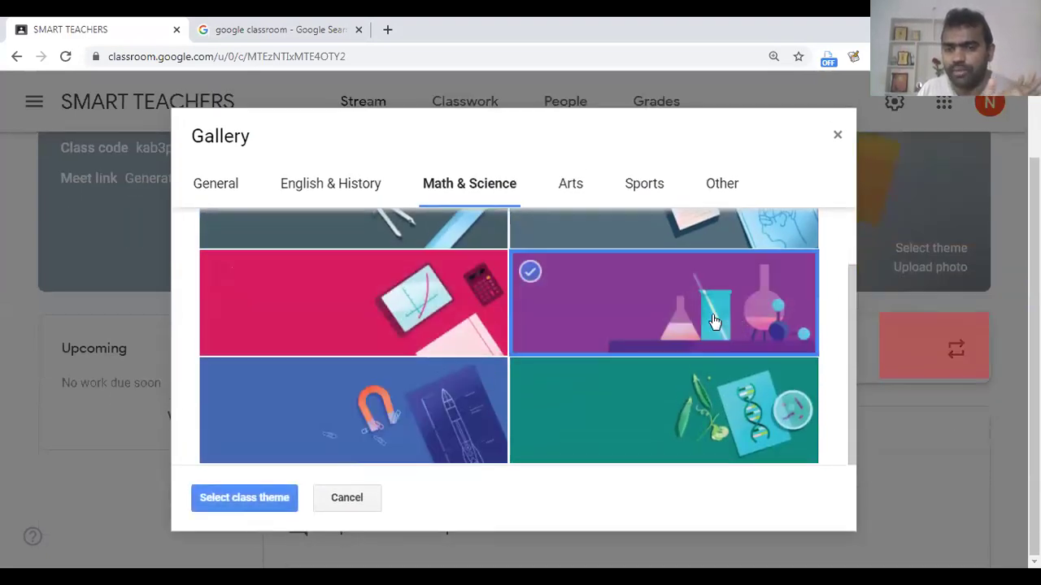
click(274, 501)
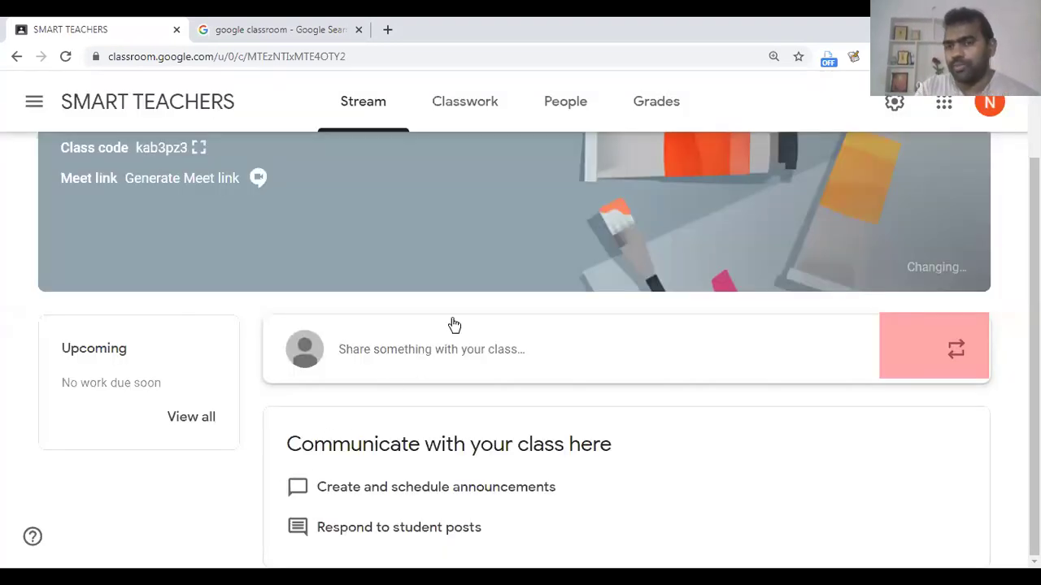
scroll(454, 325, up, 2)
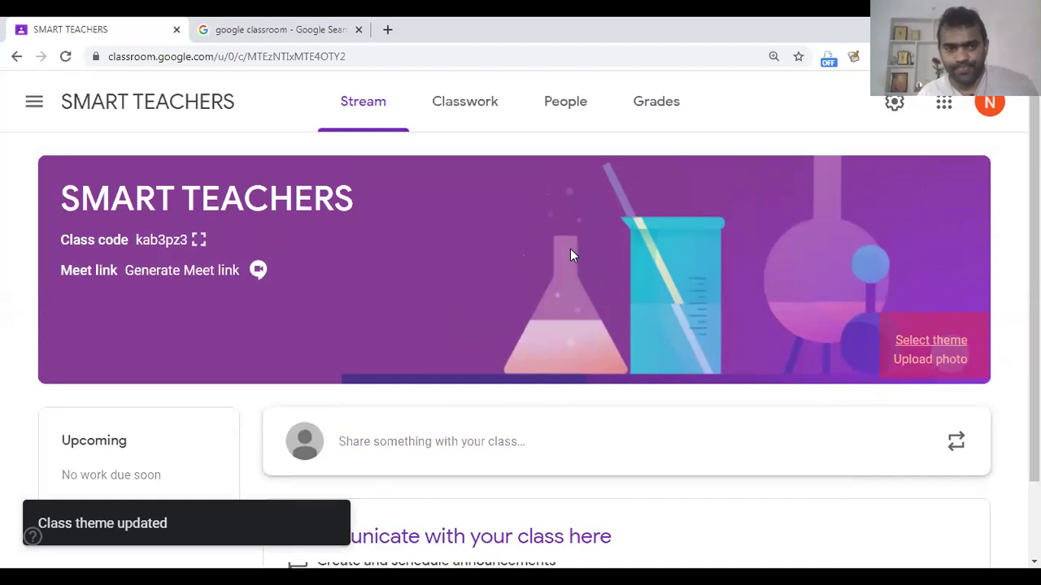
Step: Highlight the Stream, Classwork, People and Grades tabs, then go to the People page
scroll(472, 276, down, 2)
scroll(481, 291, up, 2)
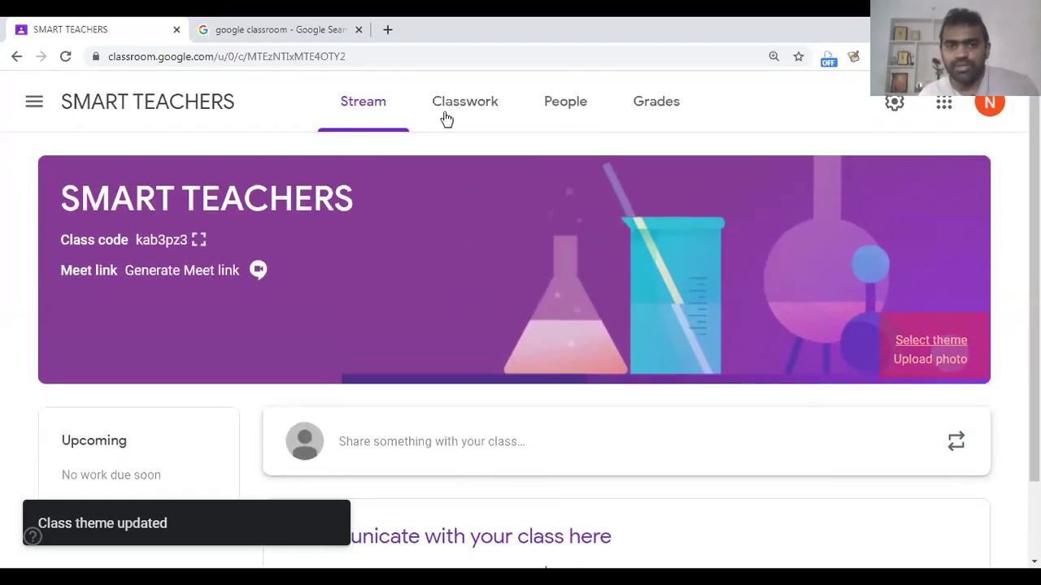
mouse_move(323, 82)
mouse_down()
mouse_move(361, 125)
mouse_move(562, 121)
mouse_move(699, 132)
mouse_up()
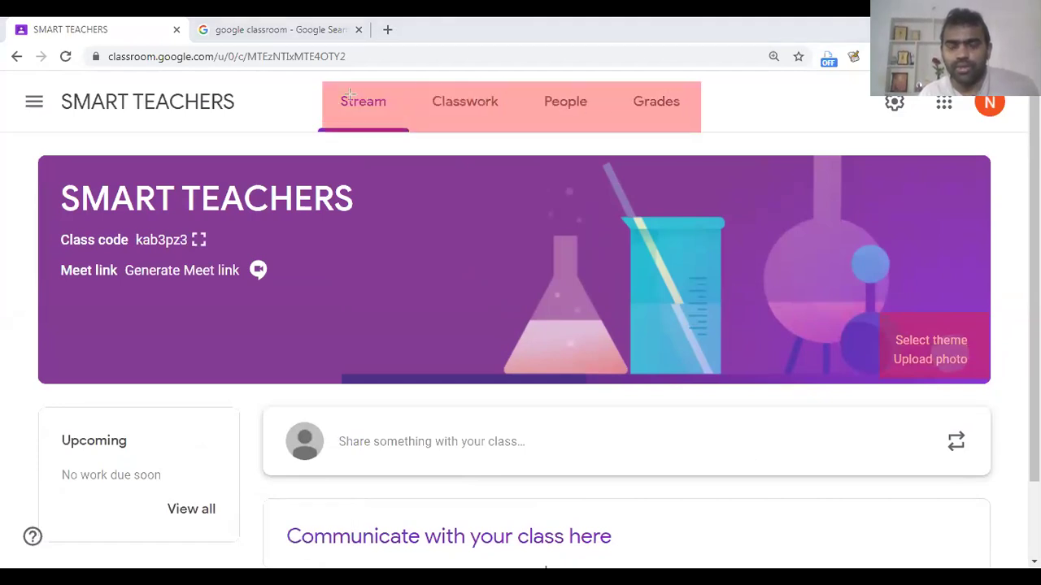
mouse_move(332, 86)
mouse_down()
mouse_move(389, 114)
mouse_move(507, 119)
mouse_up()
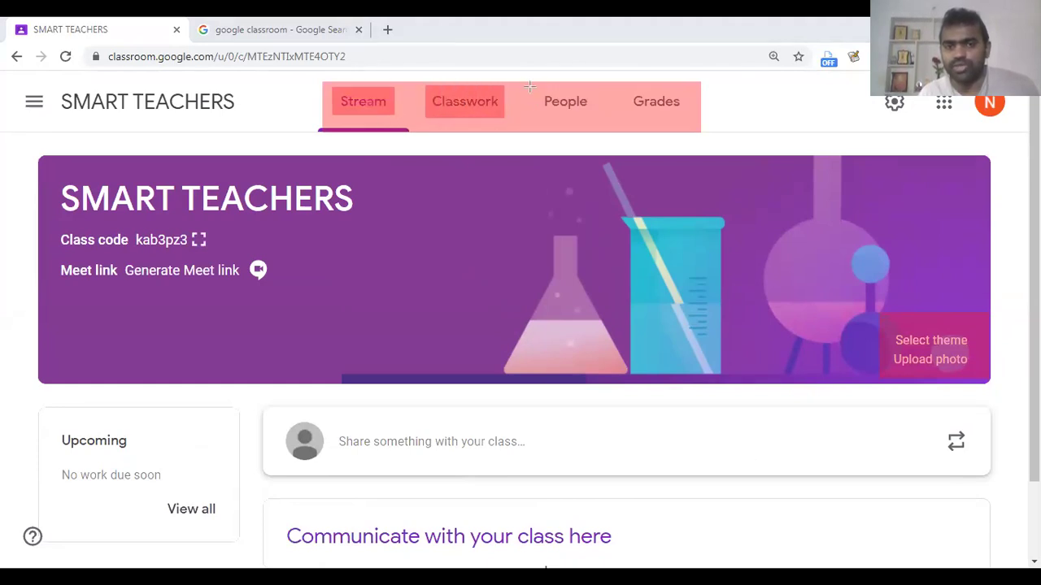
drag(605, 115, 525, 87)
drag(626, 86, 685, 117)
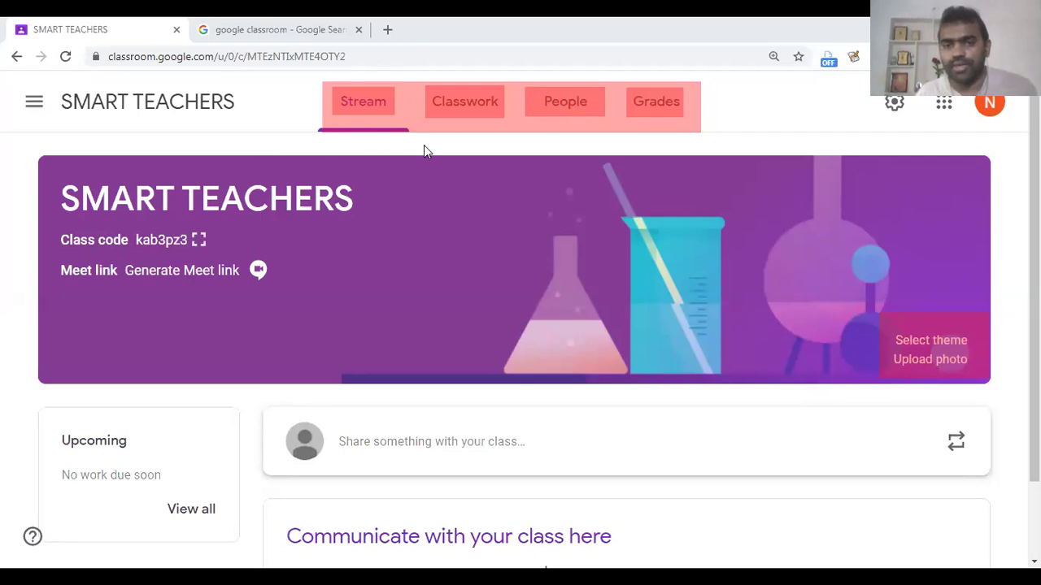
click(579, 102)
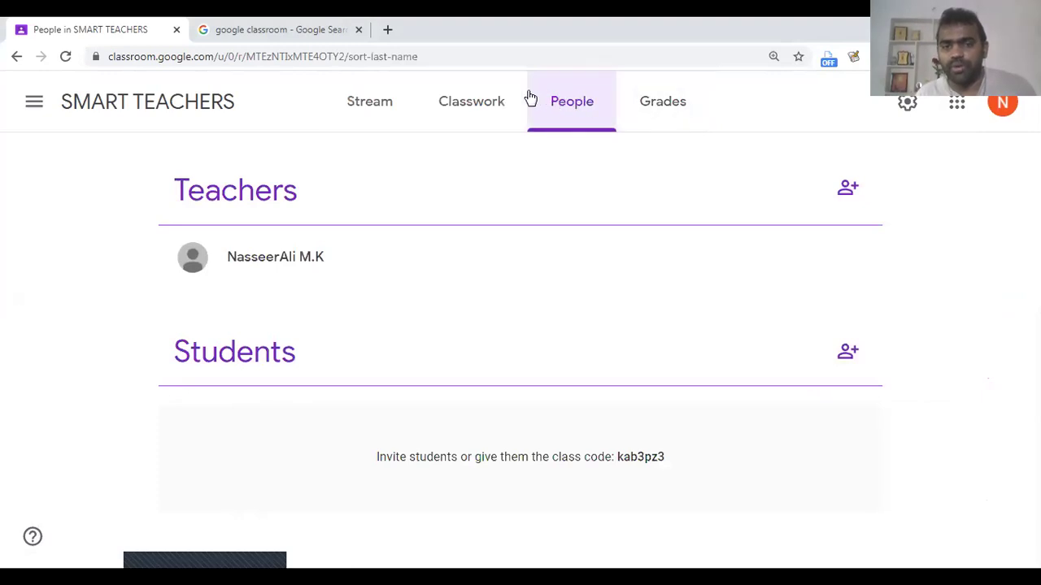
drag(534, 78, 611, 129)
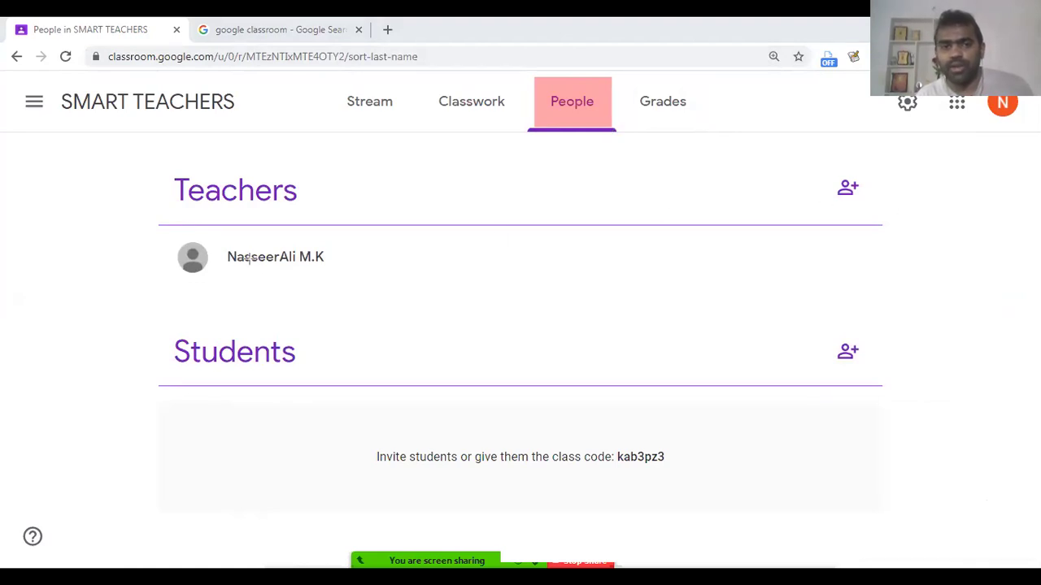
drag(154, 152, 331, 213)
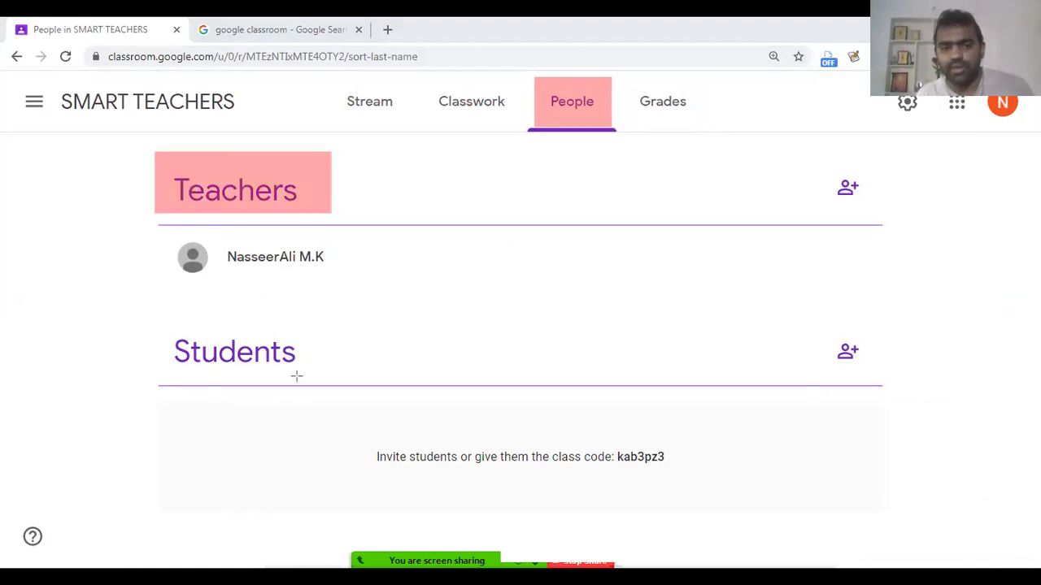
drag(158, 311, 333, 381)
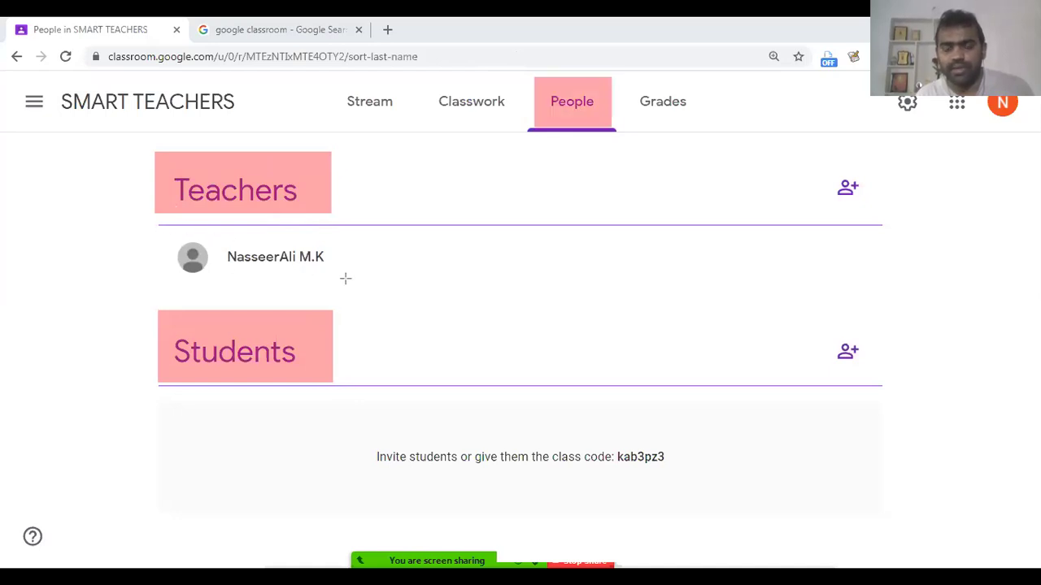
drag(347, 279, 347, 280)
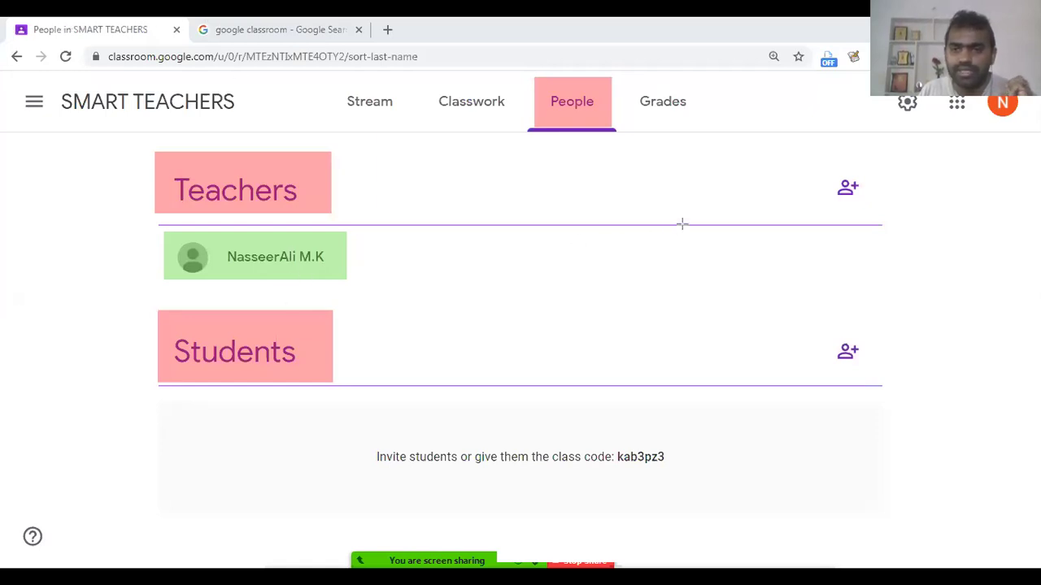
Step: Highlight the teacher and student invite icons, then start inviting a co-teacher
mouse_move(530, 86)
mouse_down()
mouse_move(559, 111)
mouse_move(613, 120)
mouse_up()
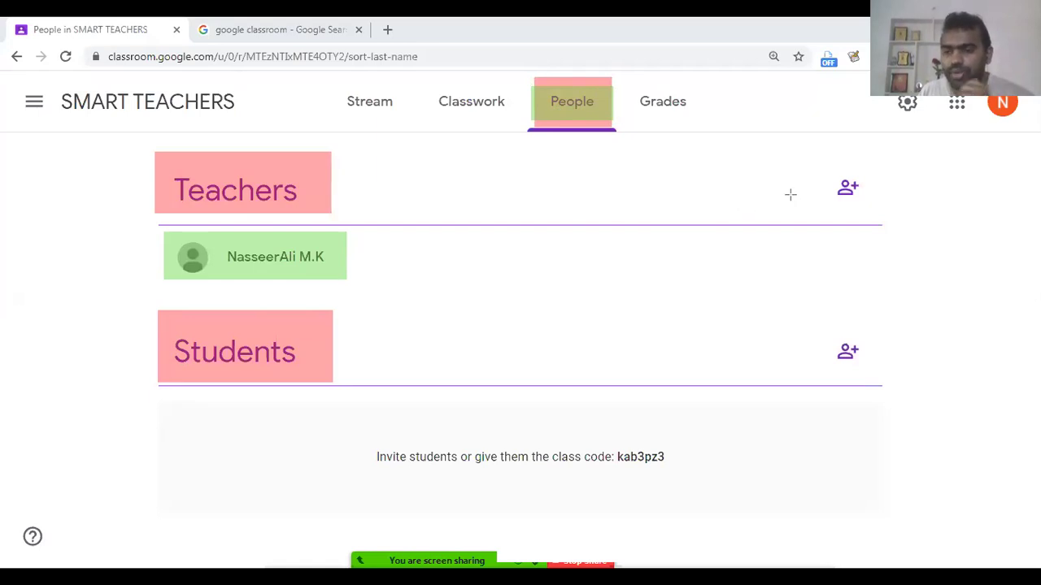
drag(808, 155, 879, 220)
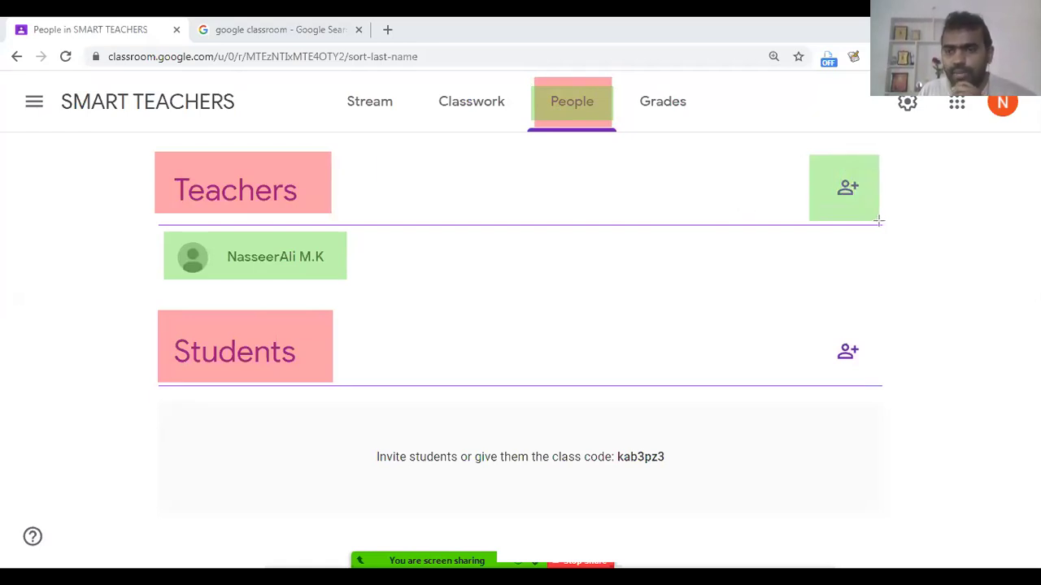
mouse_move(819, 312)
mouse_down()
mouse_move(833, 345)
mouse_move(878, 380)
mouse_up()
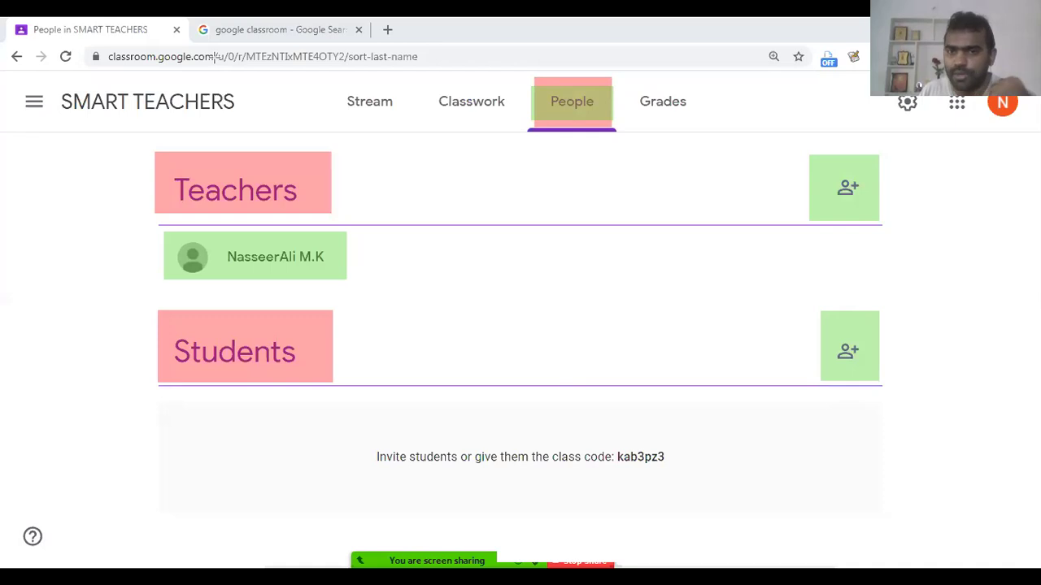
click(846, 191)
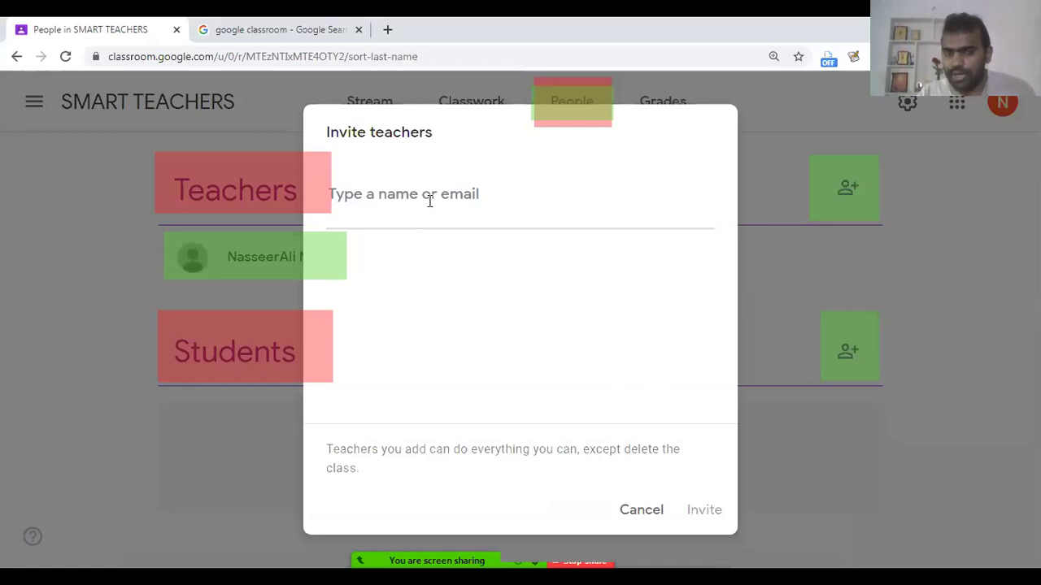
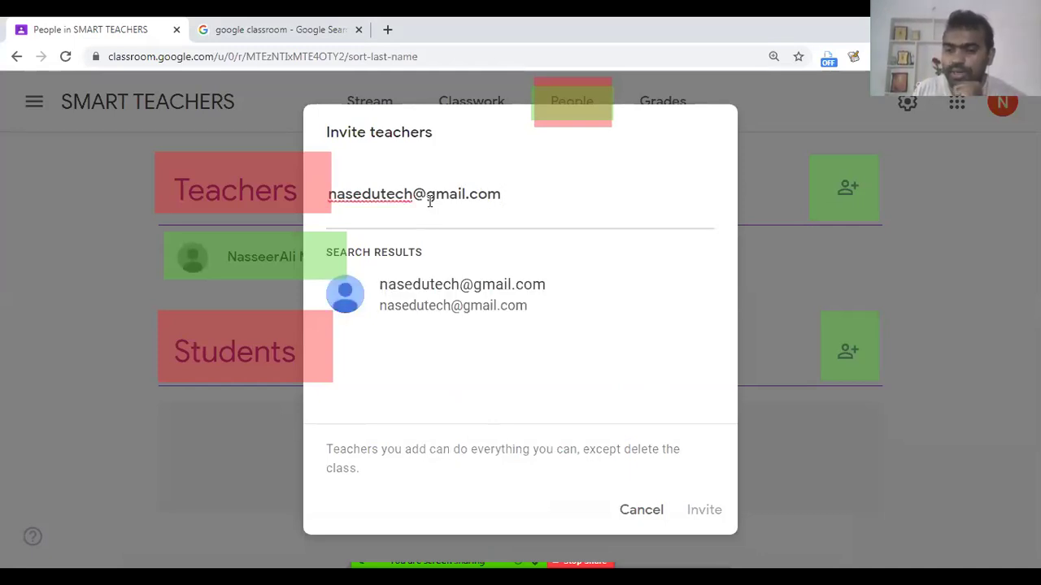
Step: Invite the co-teacher by entering their Gmail address and selecting the matching account
click(428, 296)
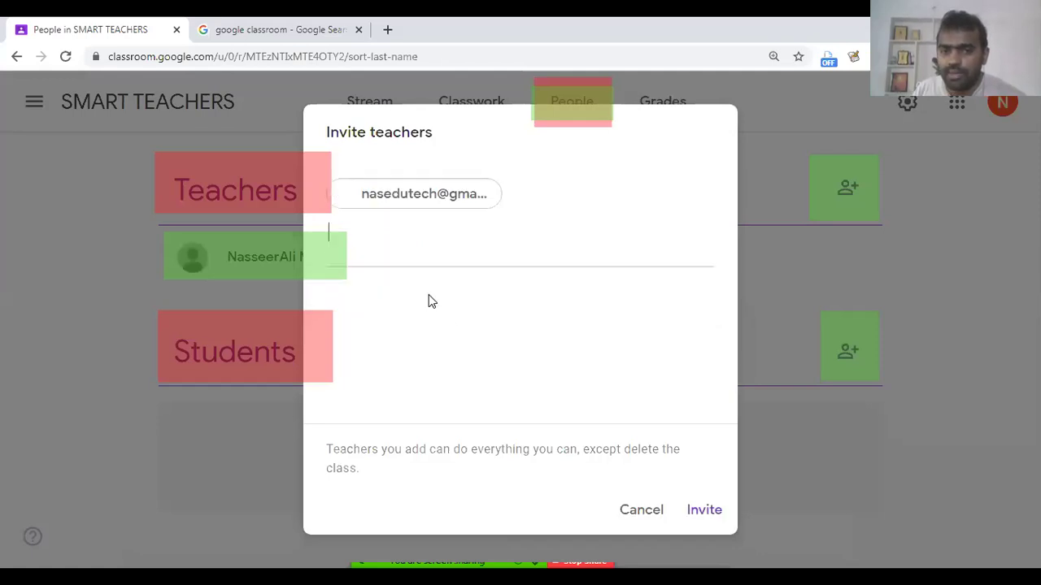
click(709, 510)
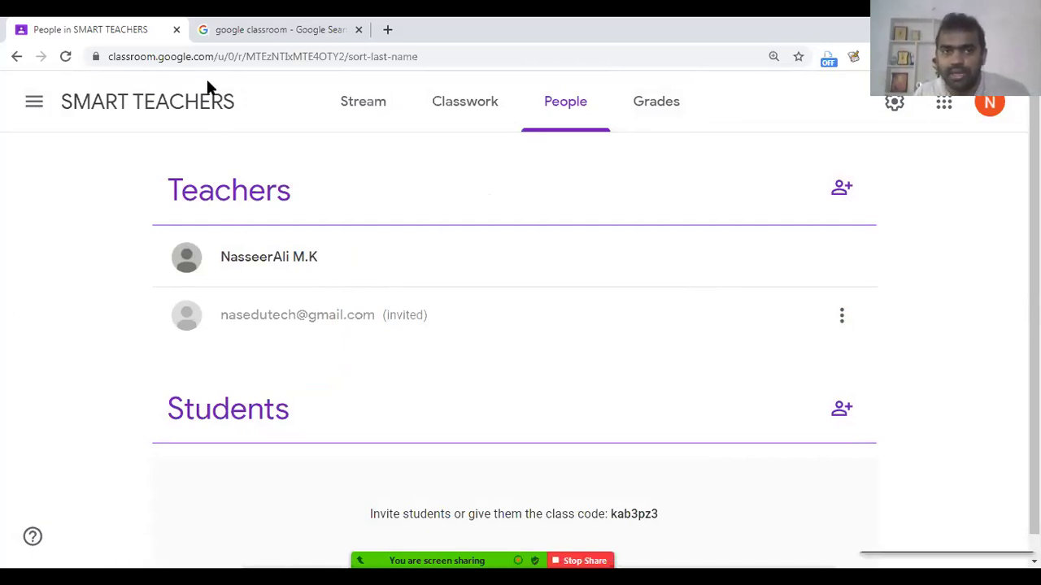
Step: Open gmail.com in a new browser tab
click(387, 30)
text(gmail.com)
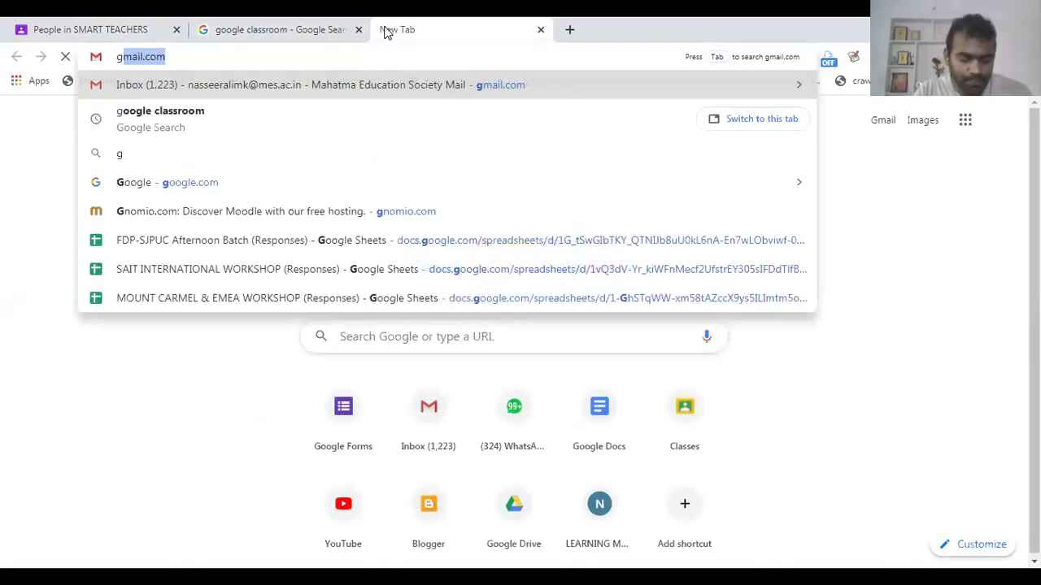
key(Return)
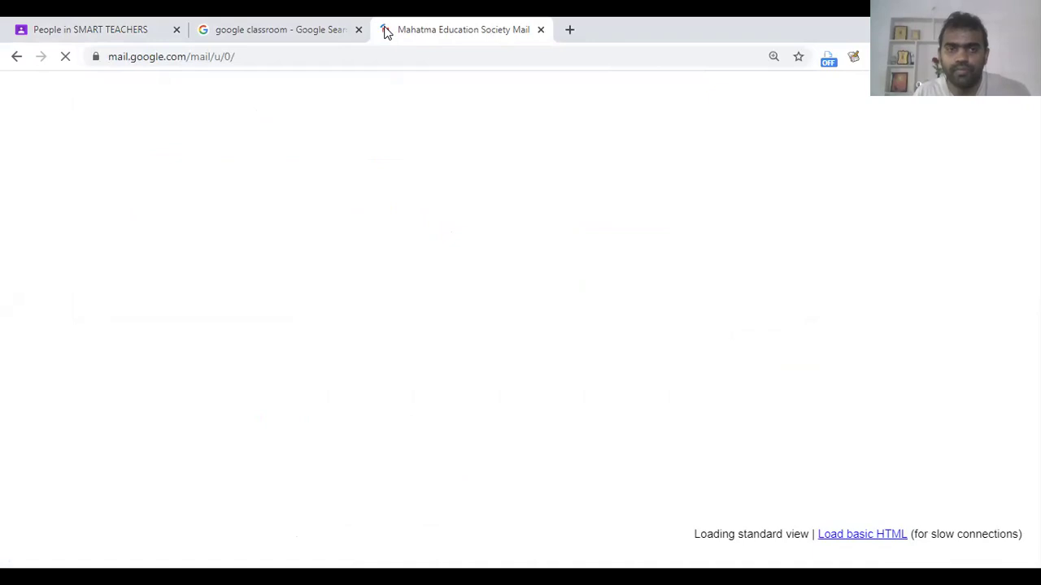
Step: On the People page, outline the teacher and the pending co-teacher invitation, then return to Gmail
click(126, 23)
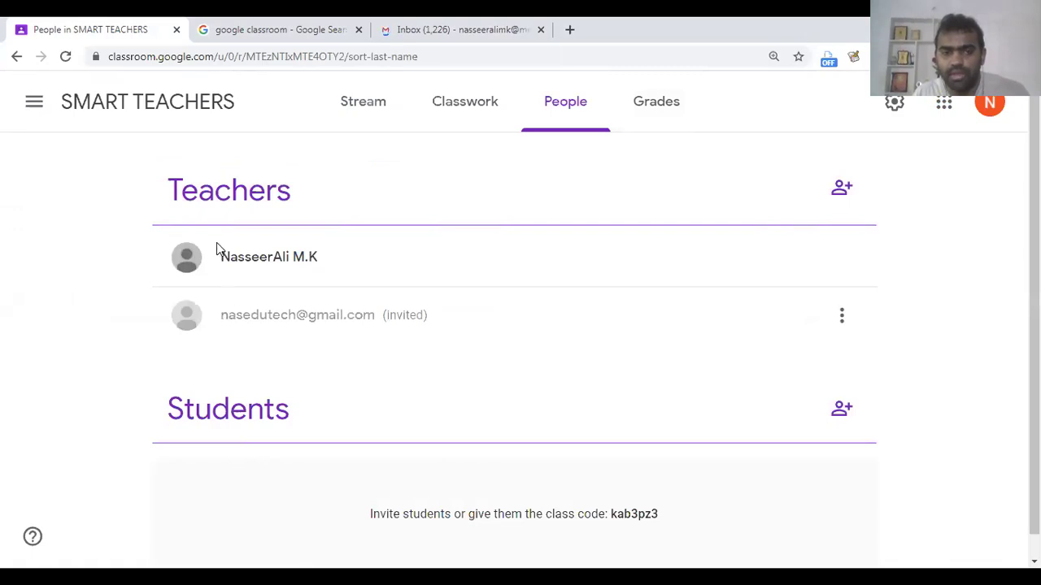
double_click(236, 258)
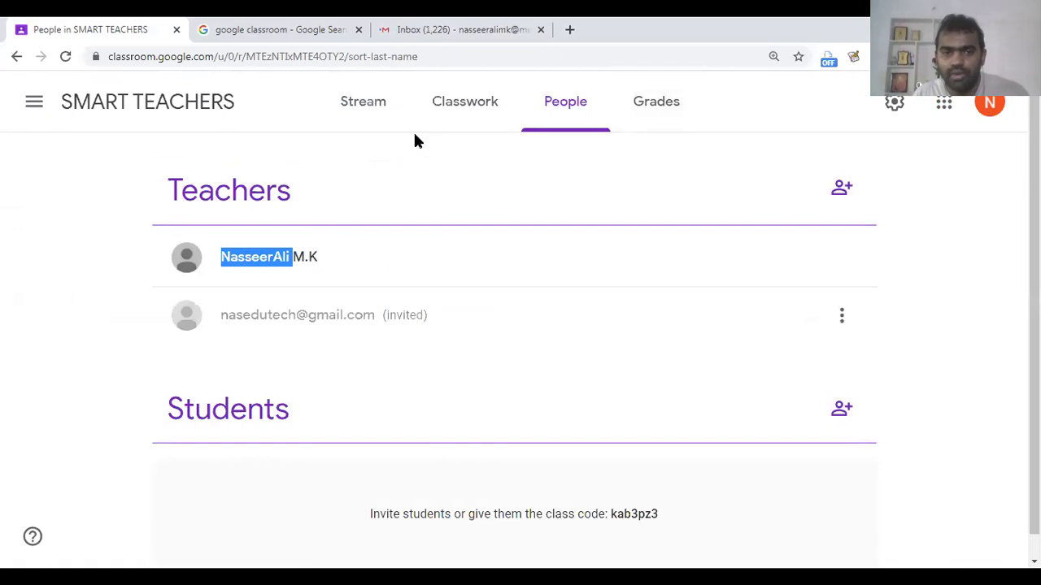
mouse_move(211, 233)
mouse_down()
mouse_move(297, 277)
mouse_move(327, 279)
mouse_up()
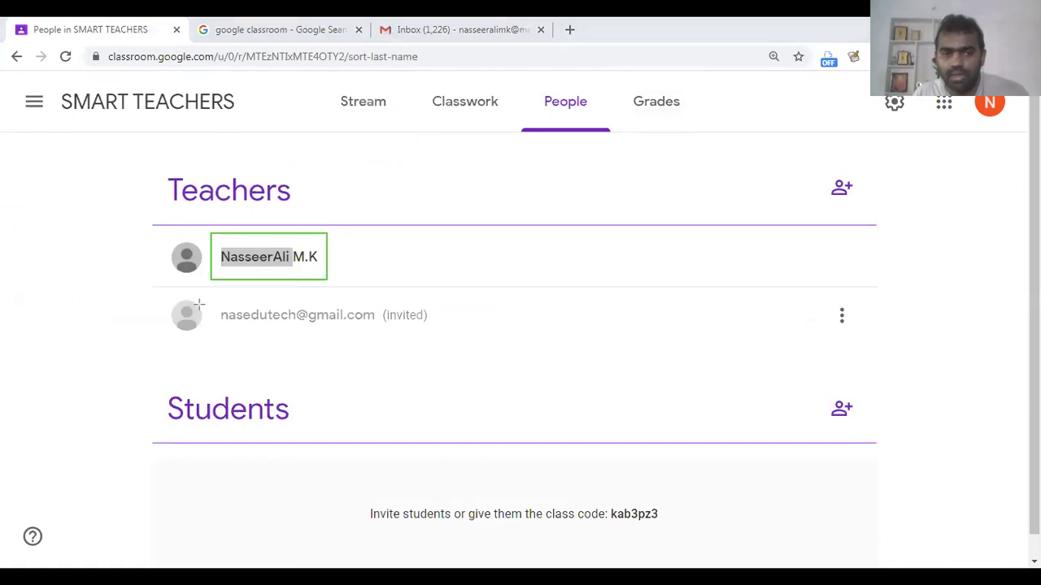
drag(218, 297, 456, 332)
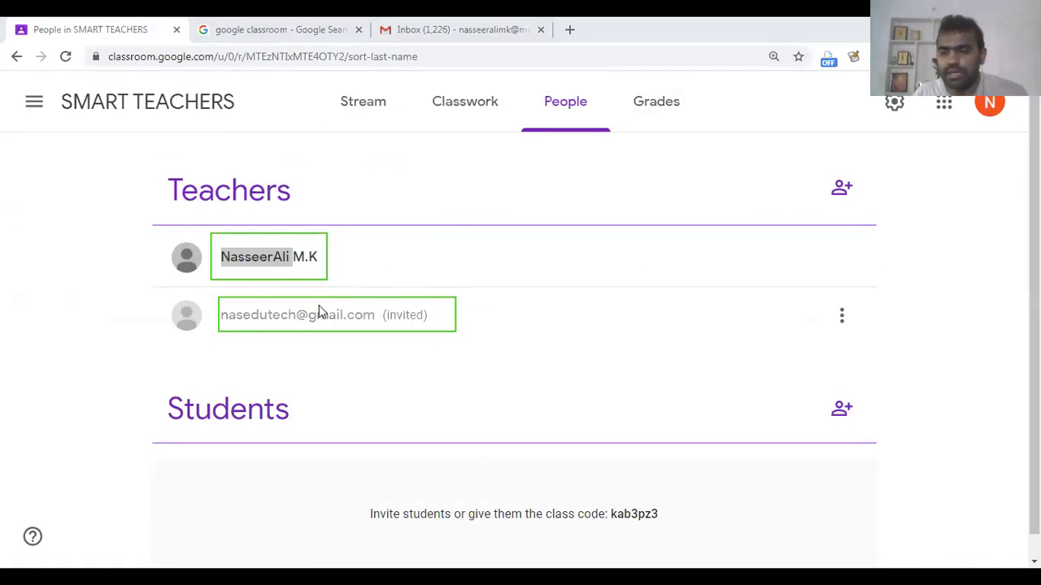
click(426, 23)
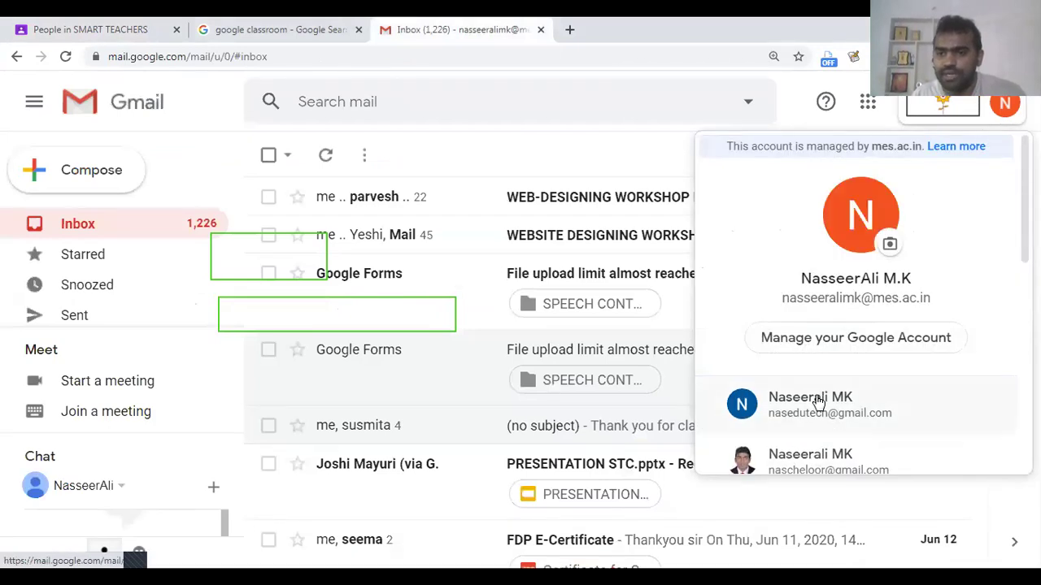
Step: Switch to the invited account's inbox, close the old one, and open the co-teach invitation
click(817, 403)
click(525, 27)
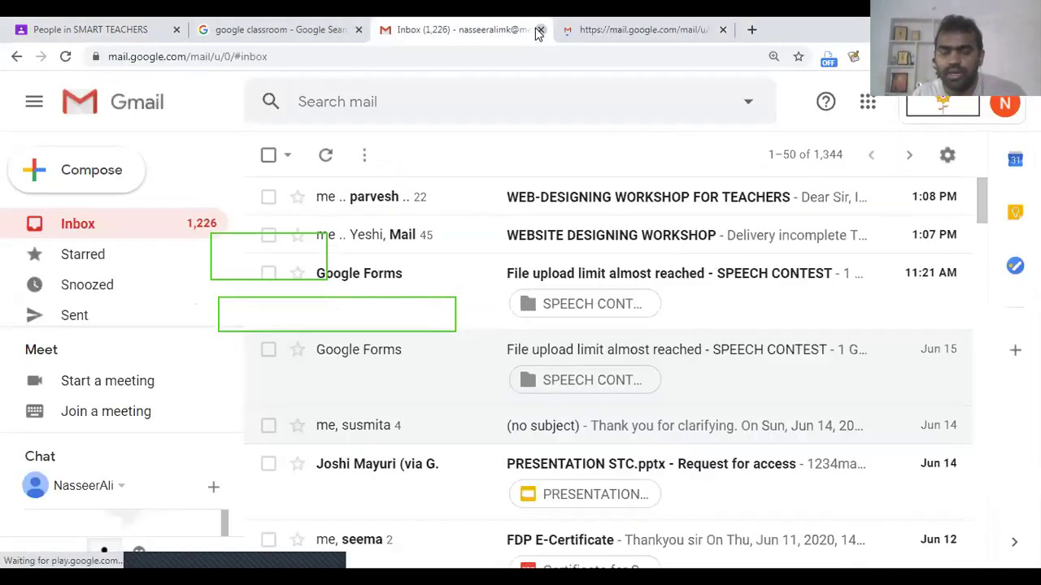
click(539, 30)
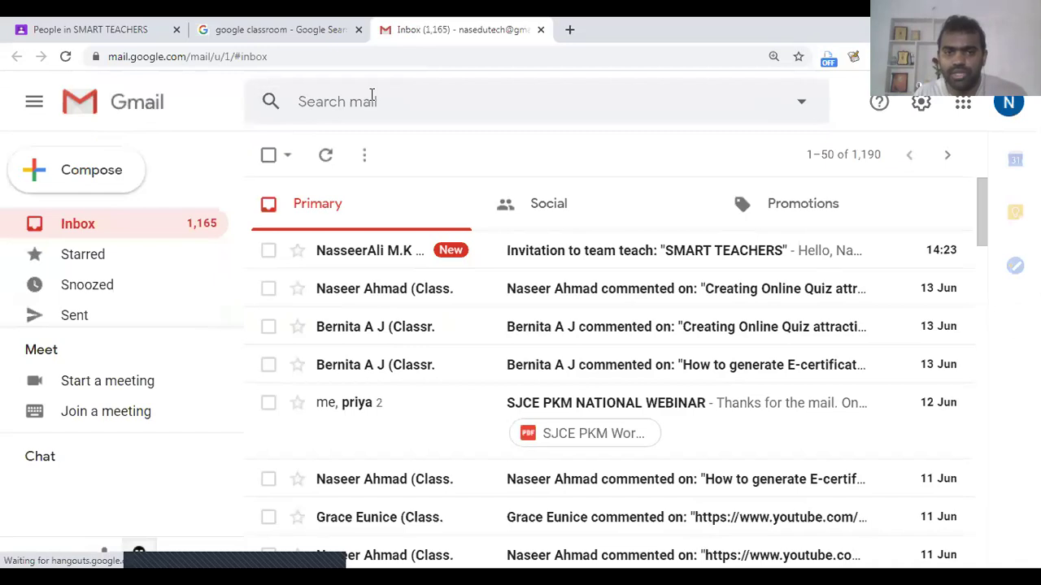
mouse_move(309, 234)
mouse_down()
mouse_move(339, 263)
mouse_move(866, 270)
mouse_up()
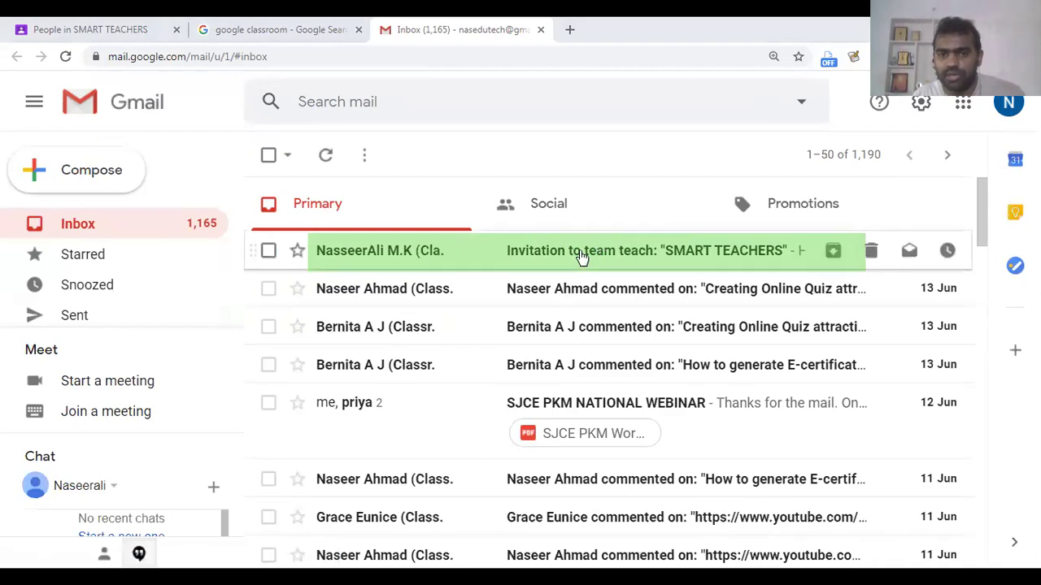
click(579, 251)
scroll(552, 412, down, 4)
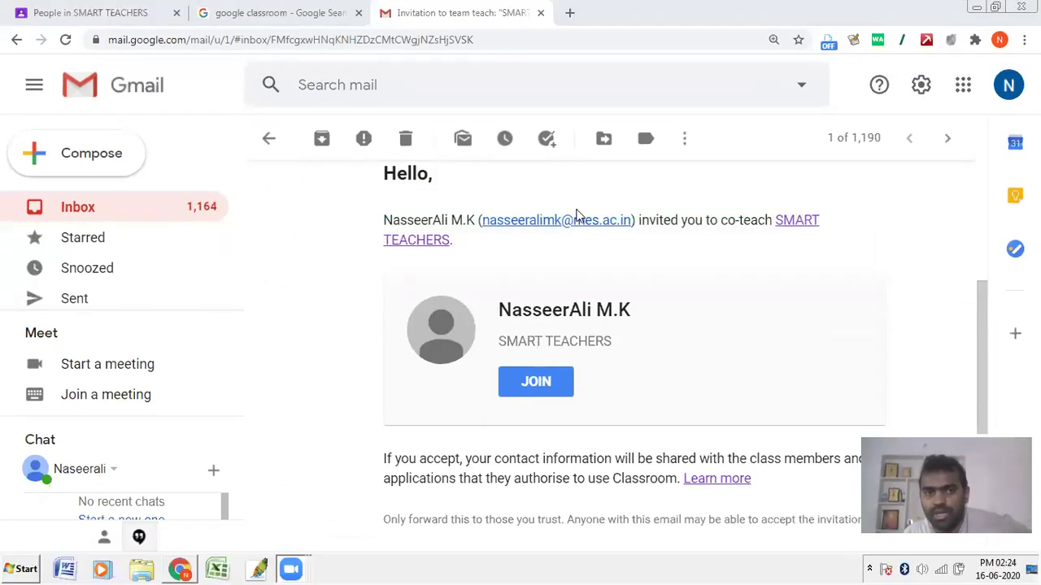
Step: Check the other tabs, then open a new incognito window from the Chrome menu
key(ctrl+shift+Tab)
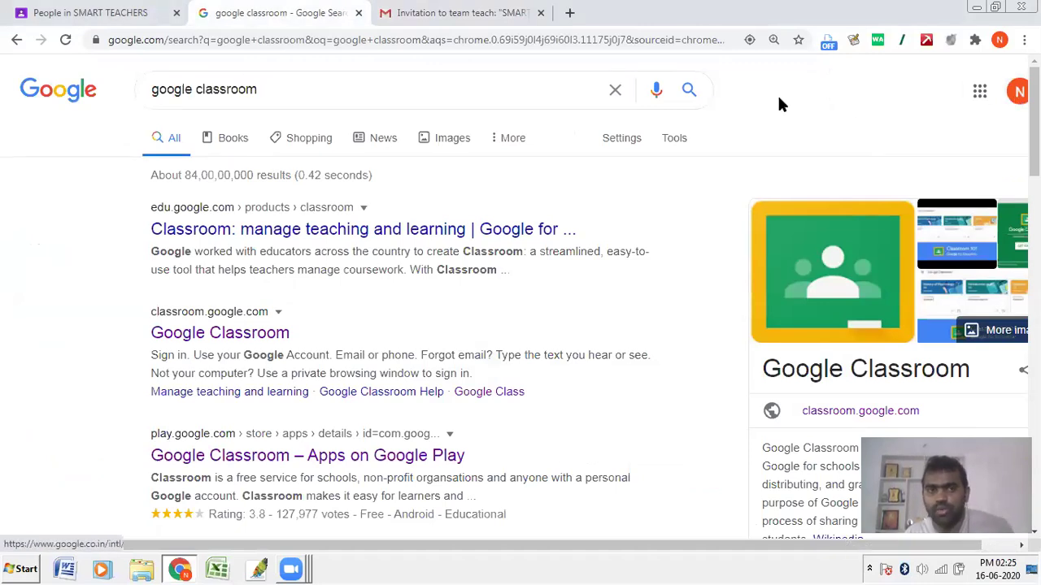
key(ctrl+shift+Tab)
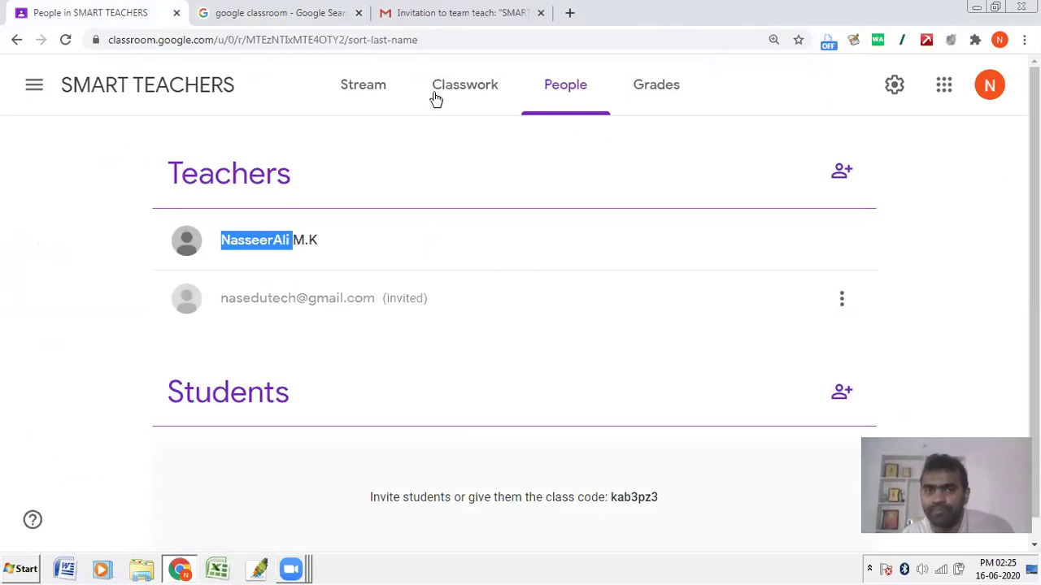
click(432, 11)
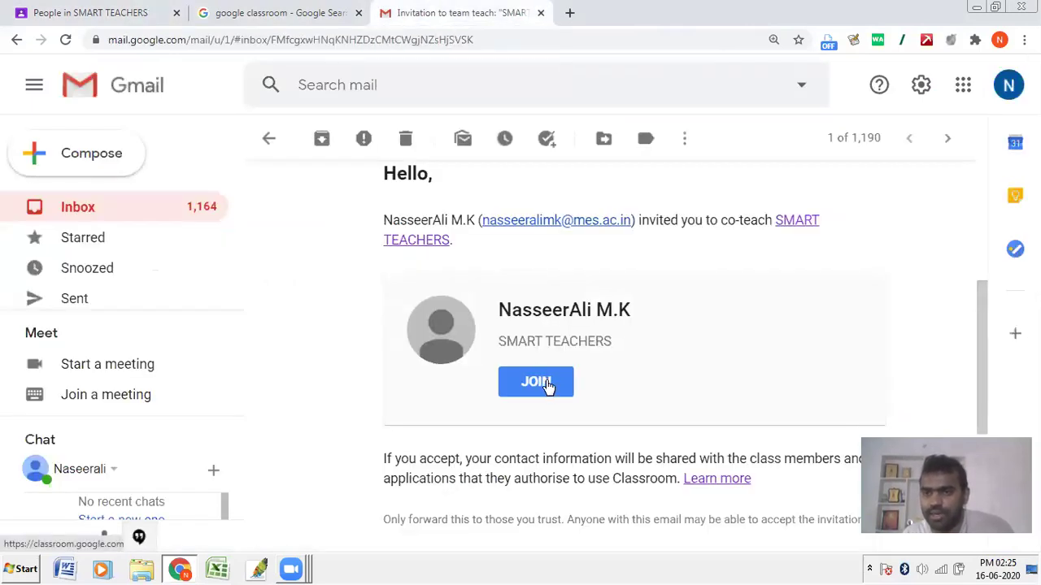
click(1023, 40)
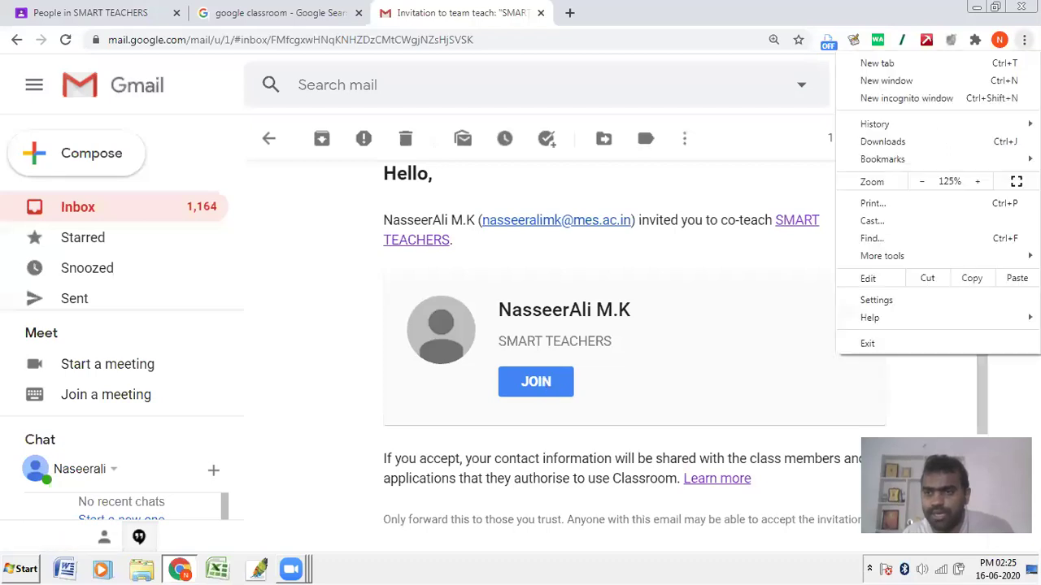
click(945, 96)
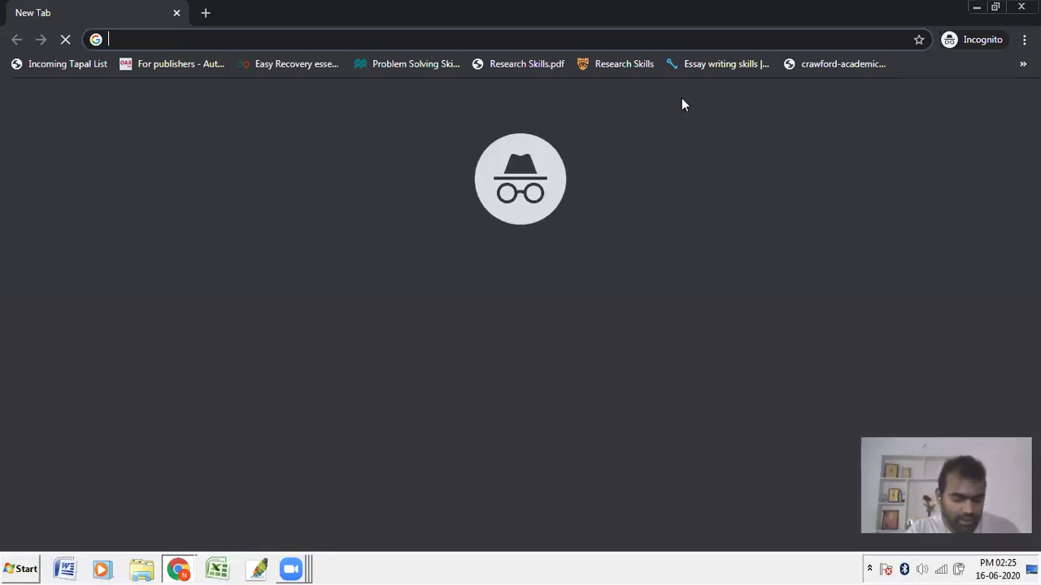
Step: Load gmail.com and enter the co-teacher's email address to sign in
text(g)
key(Return)
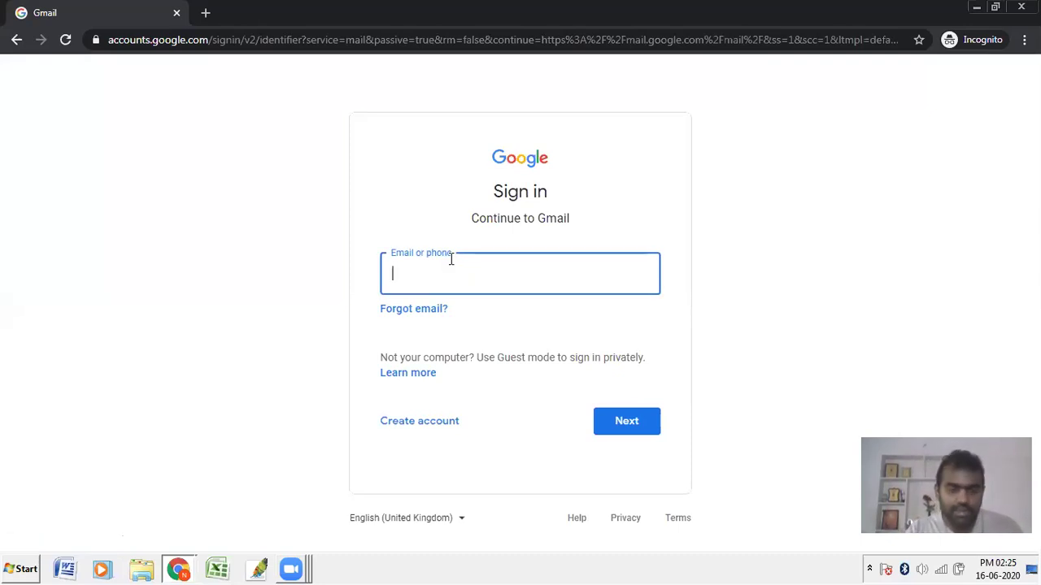
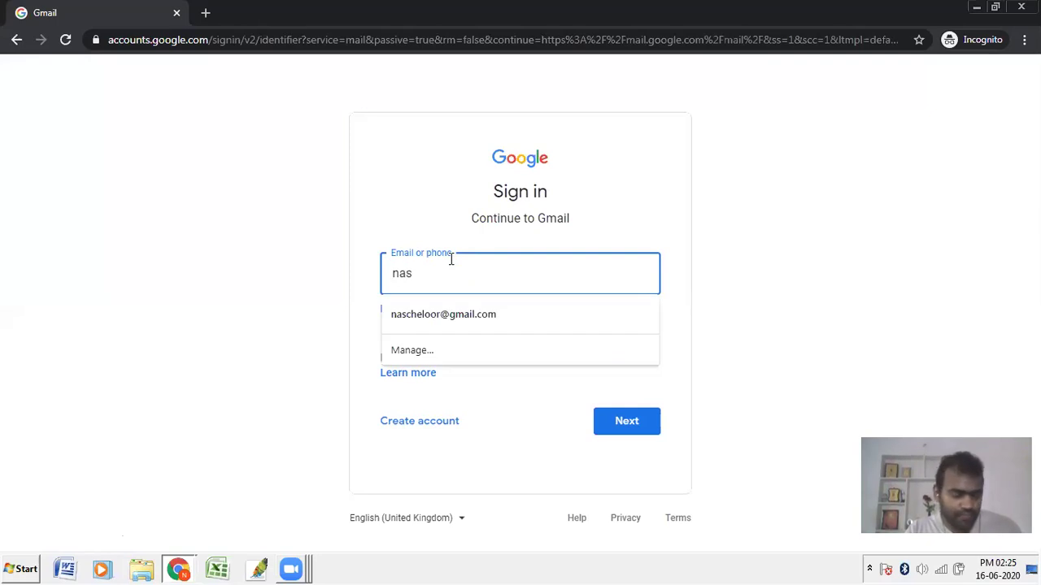
key(Return)
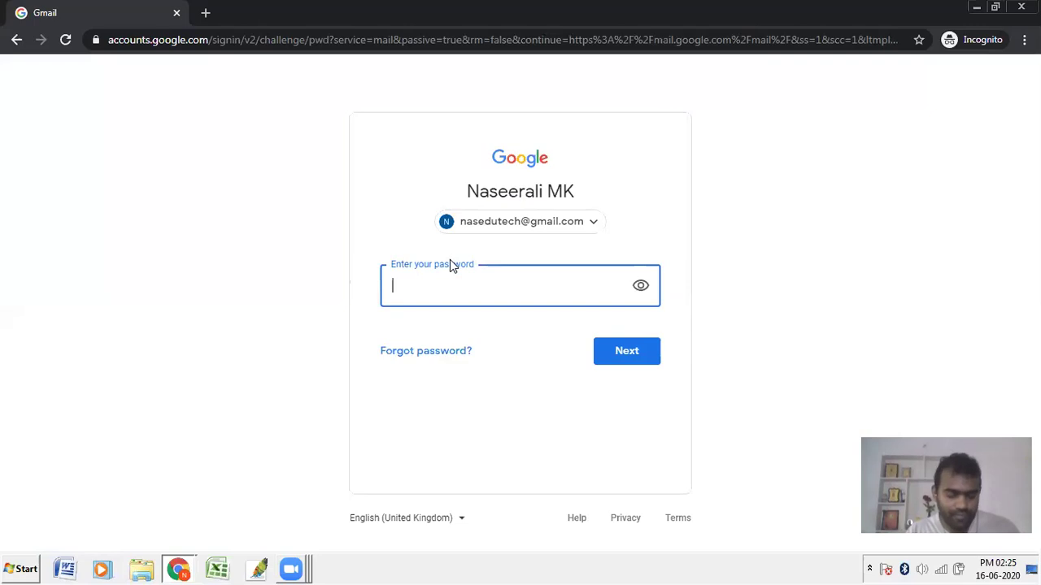
Step: Enter the account password, retrying after a rejected attempt, until signed in
text(******)
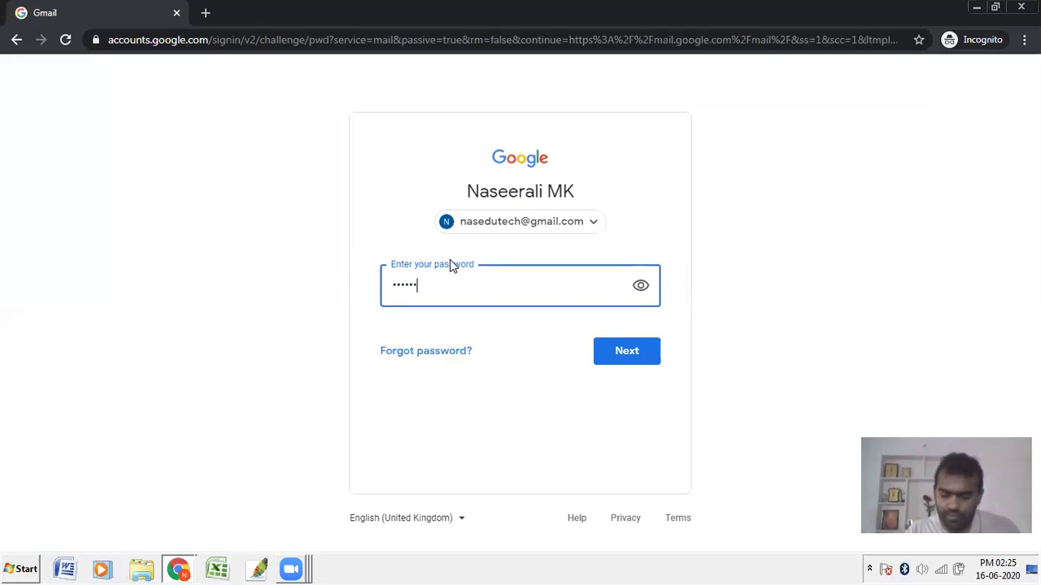
text(**)
key(Return)
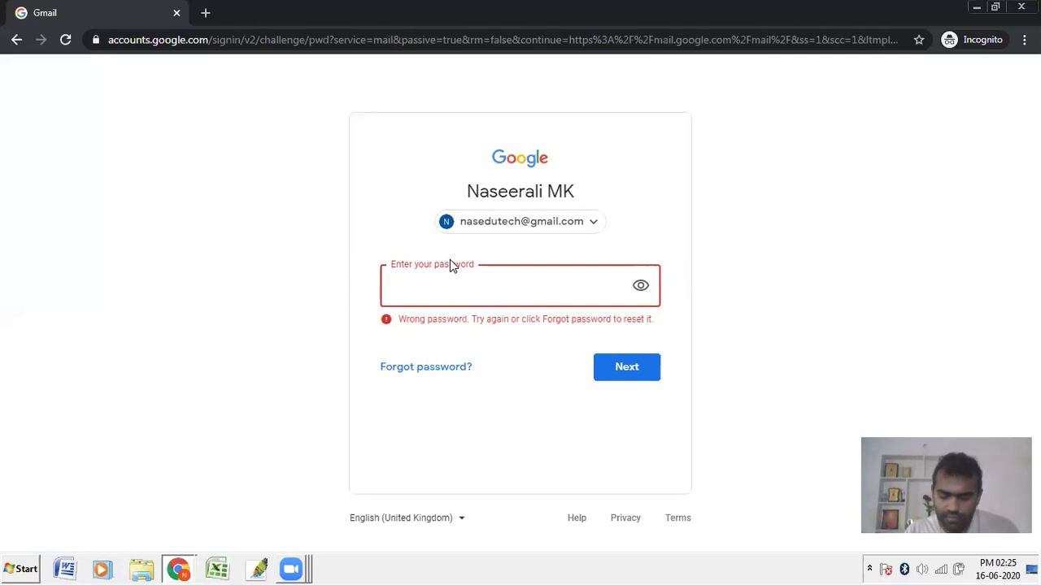
text(********)
key(Return)
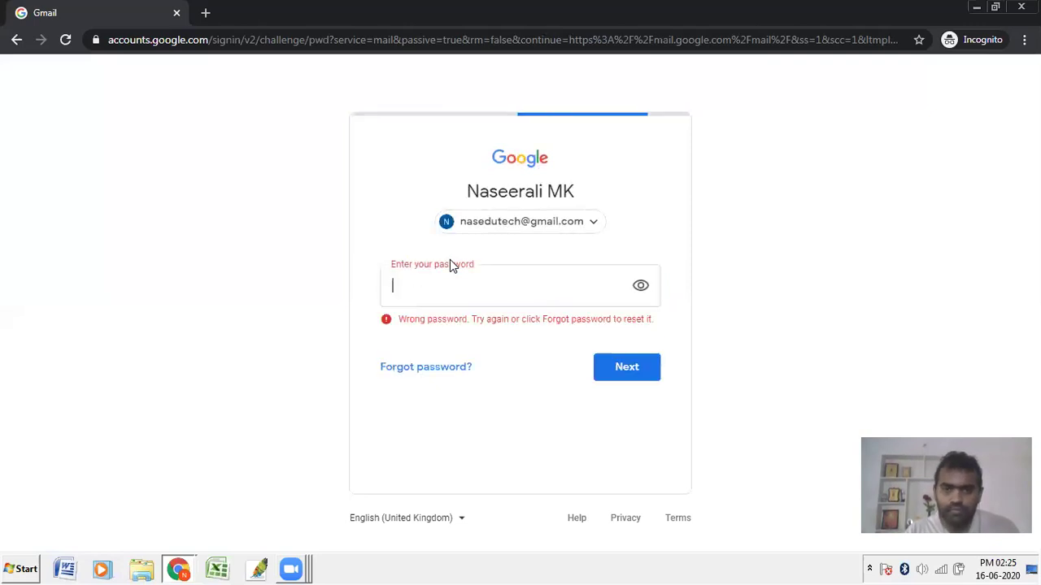
text(***)
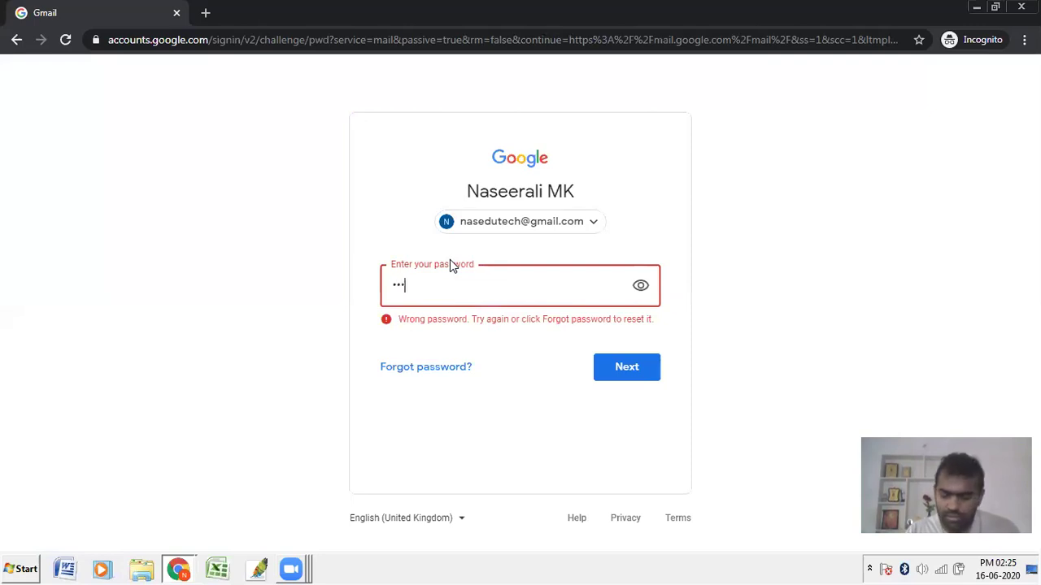
text(*******)
key(Return)
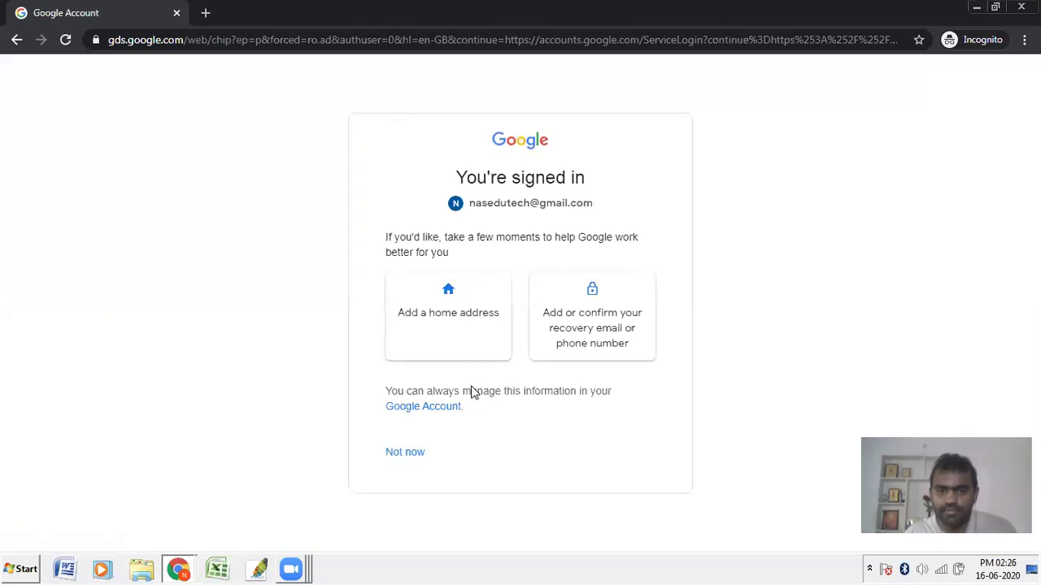
Step: Skip the account prompt, open the team-teach invitation email, and join SMART TEACHERS in Classroom
click(415, 452)
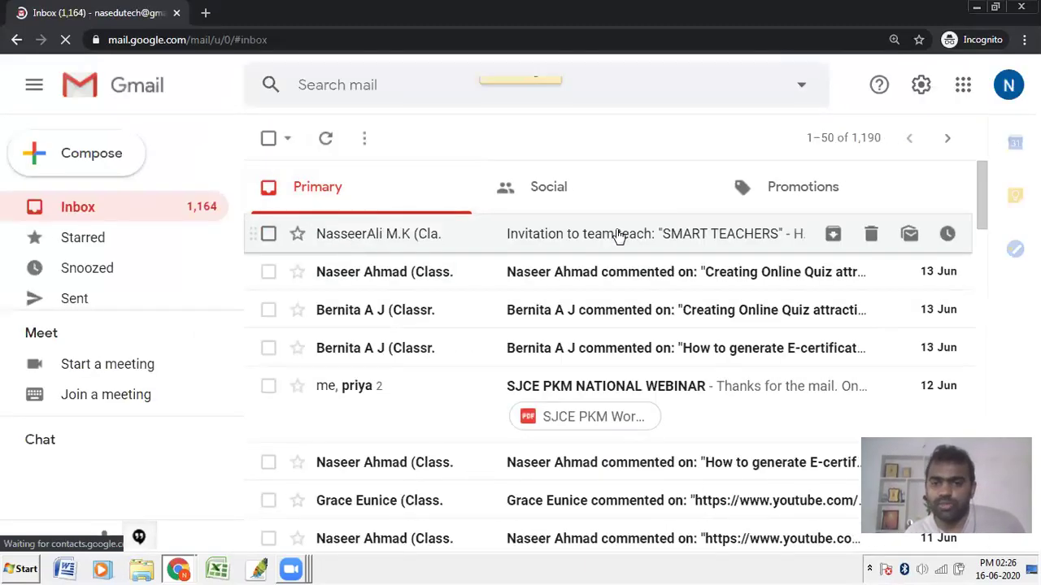
click(644, 236)
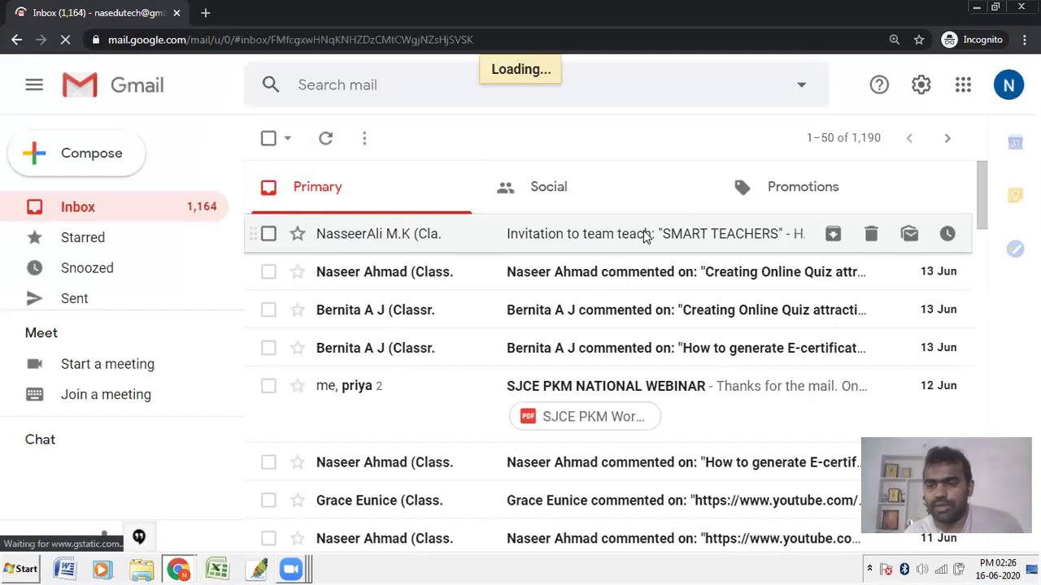
scroll(457, 362, down, 3)
scroll(457, 365, down, 1)
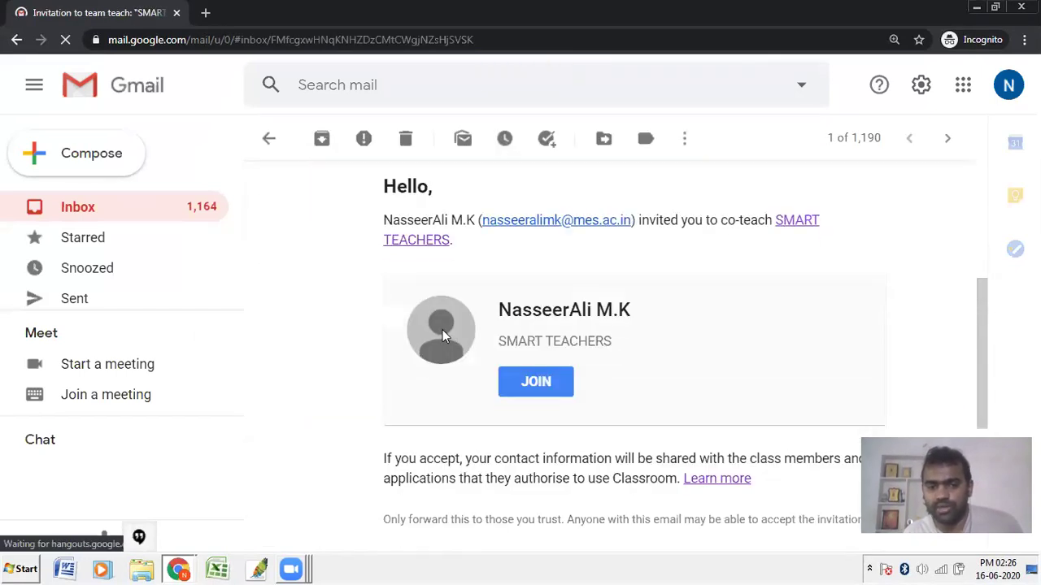
click(523, 381)
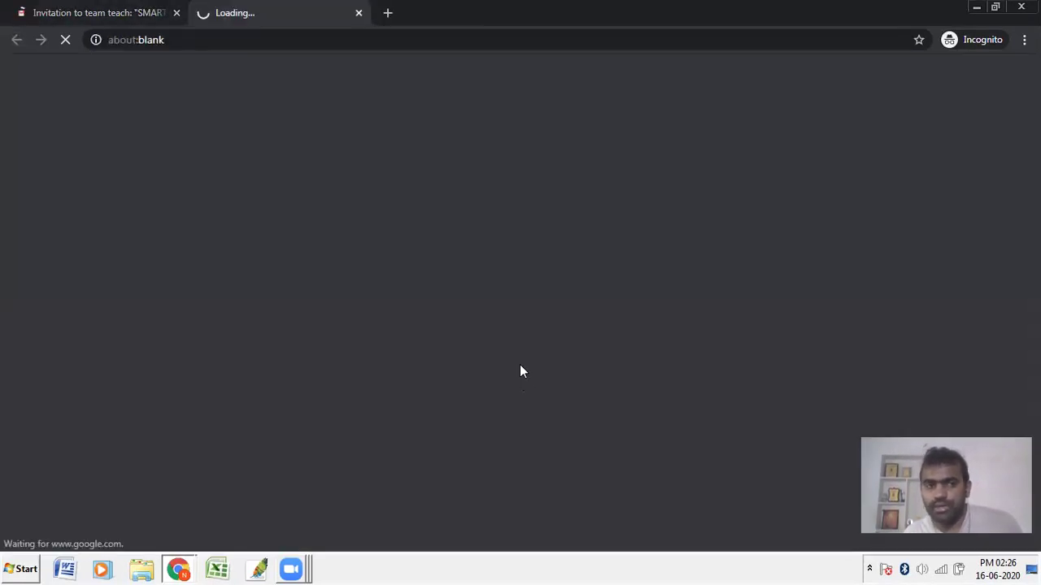
click(86, 11)
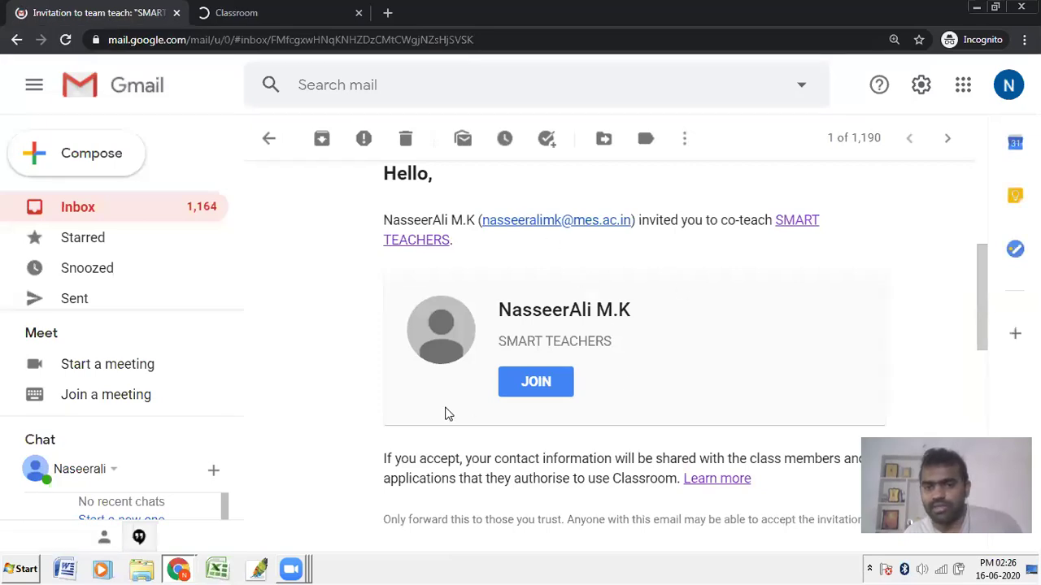
click(284, 11)
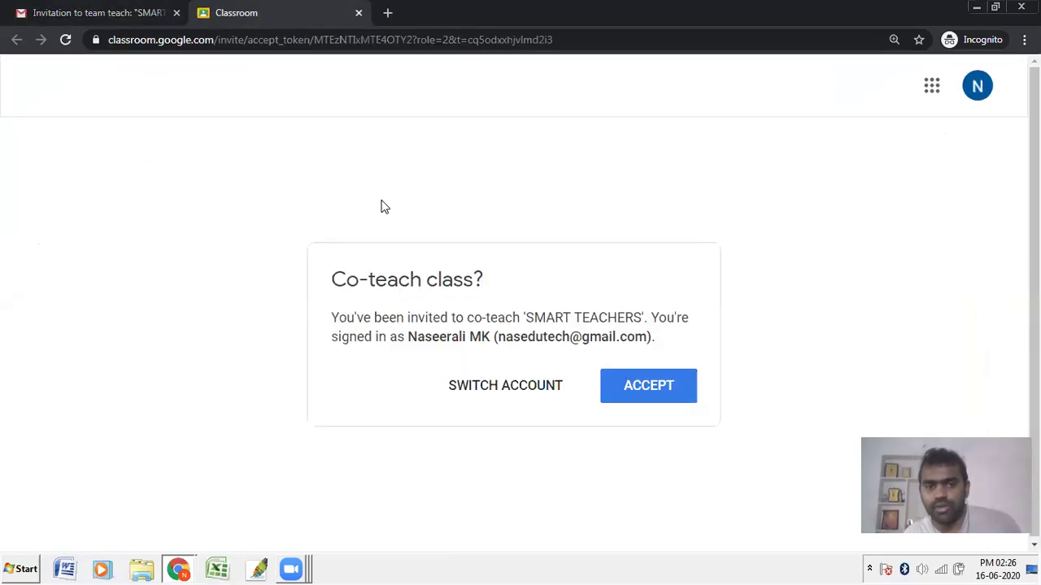
Step: Accept the co-teach invitation for SMART TEACHERS and go to the class's People page
click(642, 386)
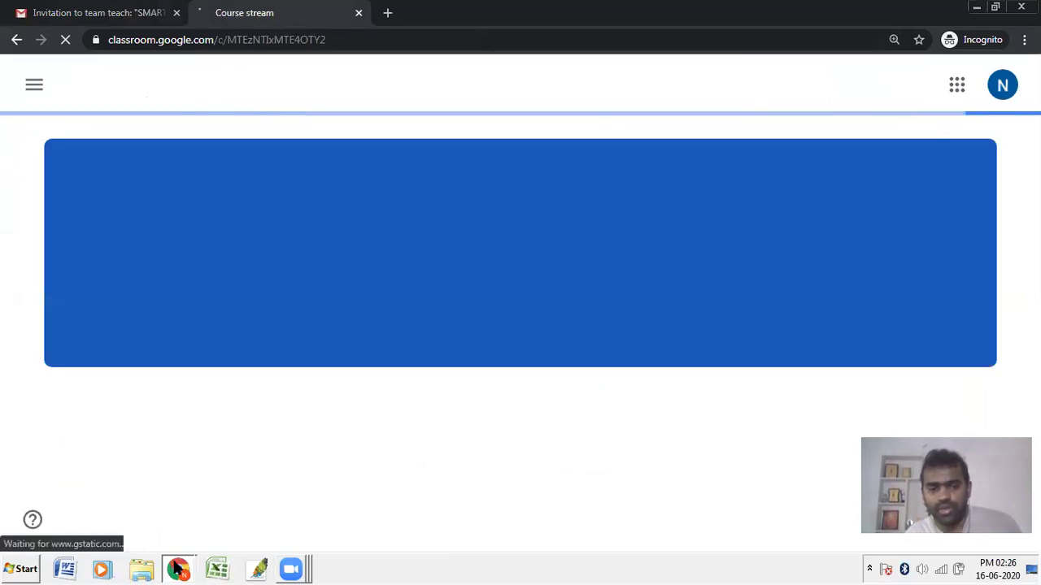
click(178, 568)
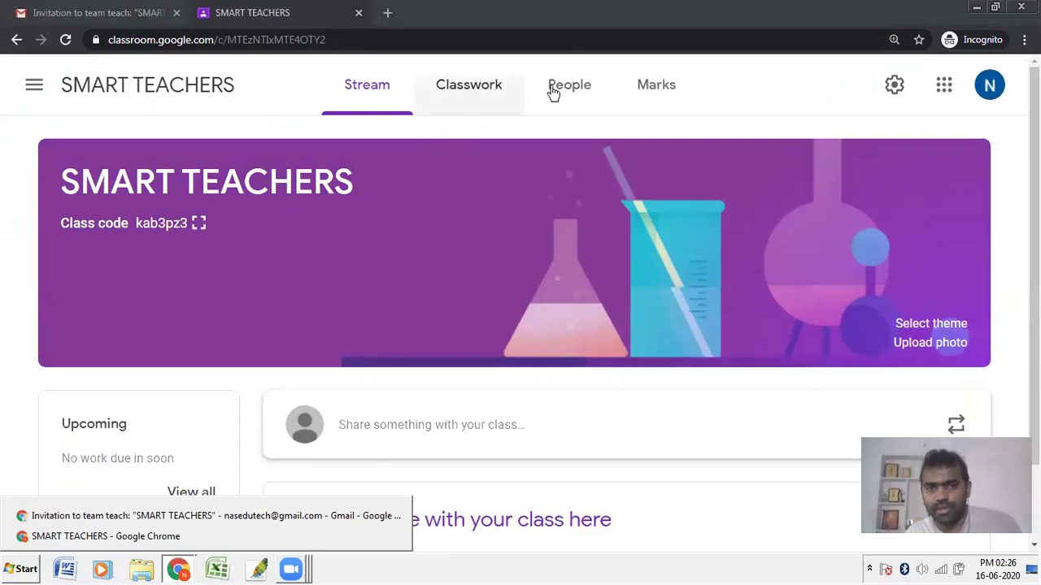
click(572, 91)
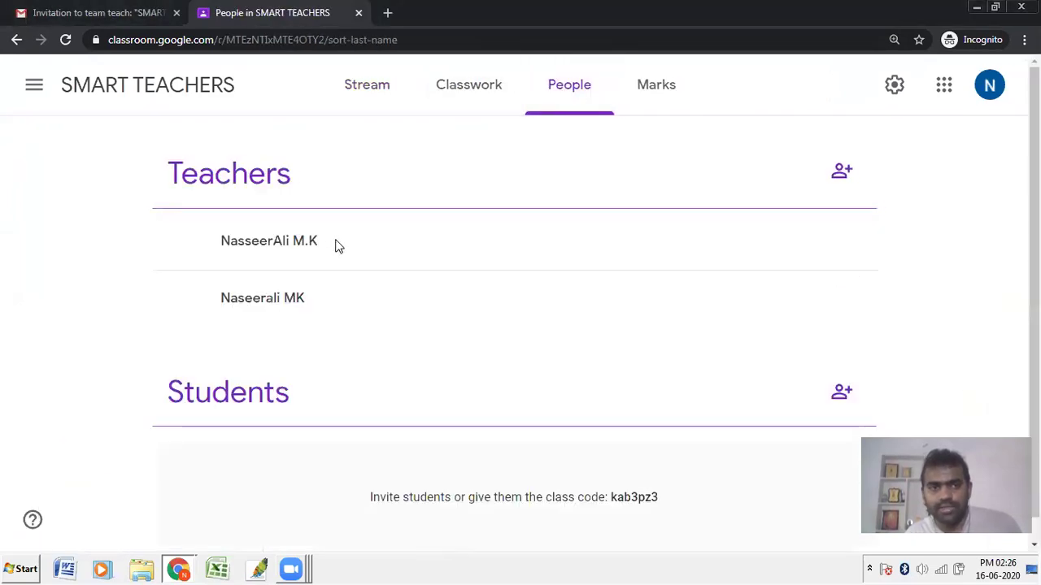
Step: Highlight the first teacher's and the new co-teacher's names in the teacher list
drag(216, 248, 314, 235)
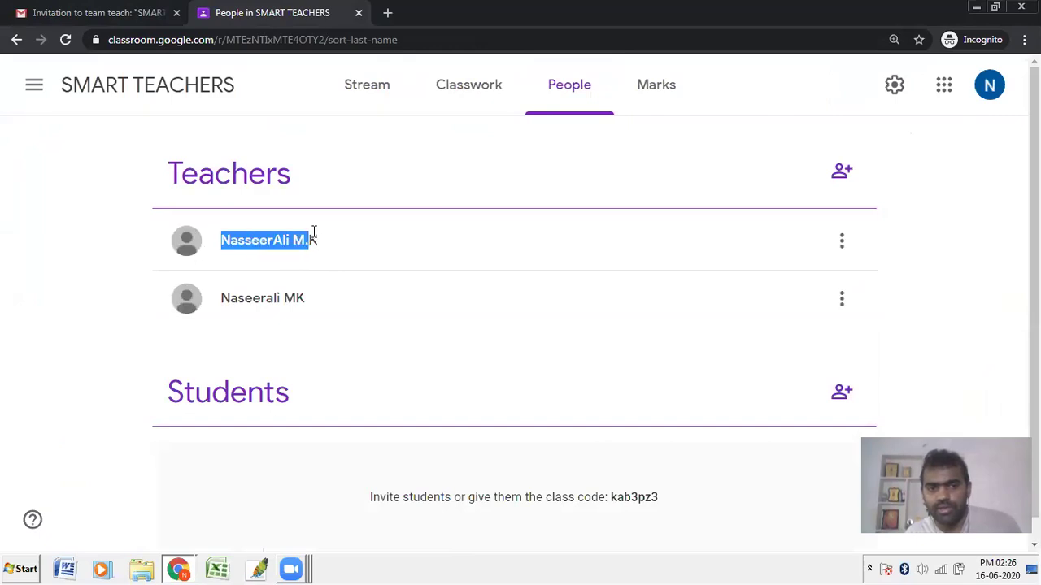
drag(222, 301, 321, 304)
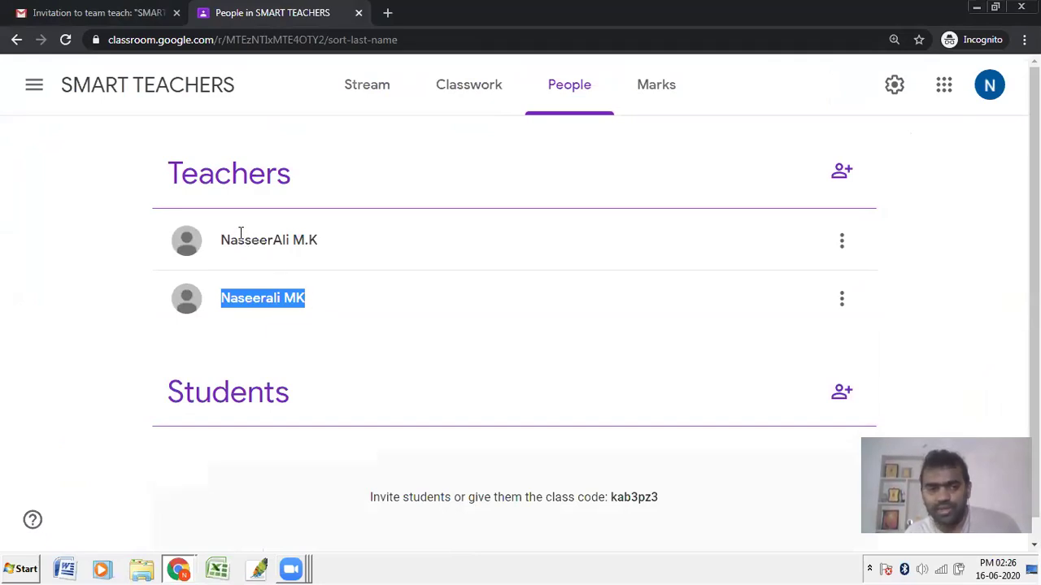
drag(245, 243, 251, 250)
click(237, 300)
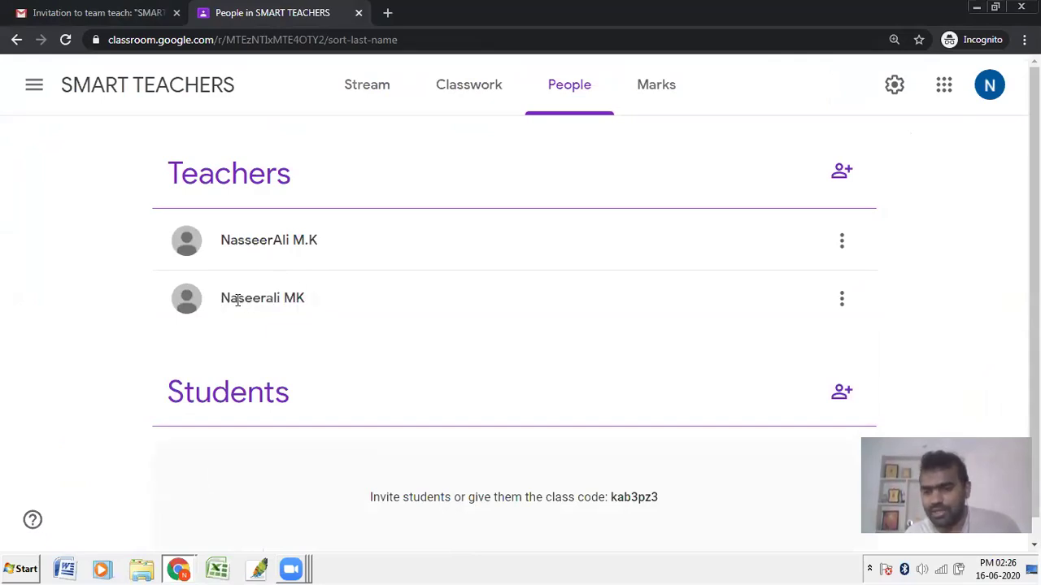
Step: In the owner's browser window, reload the SMART TEACHERS People page to refresh the teachers
click(181, 568)
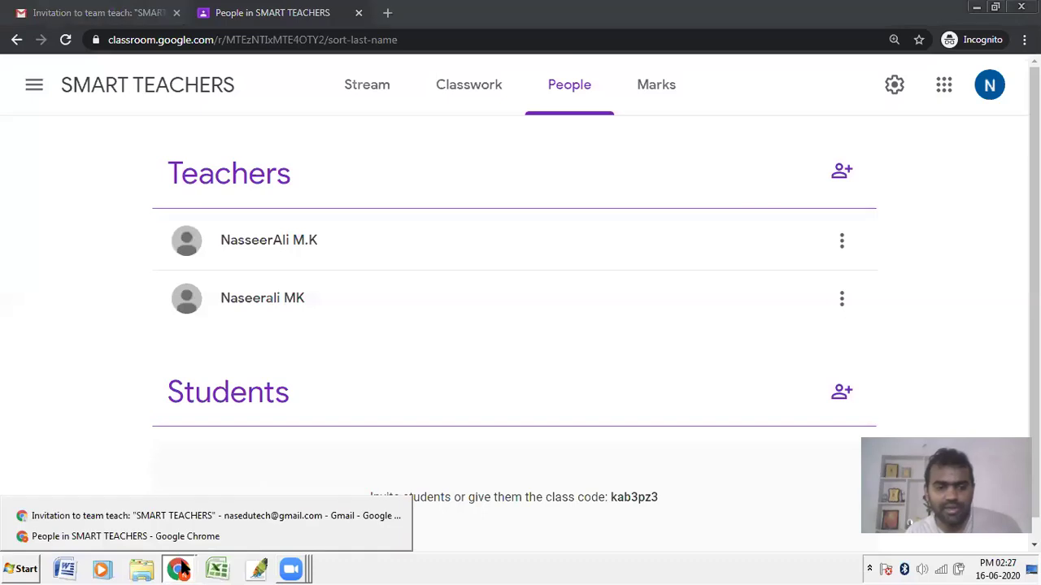
click(182, 512)
click(251, 7)
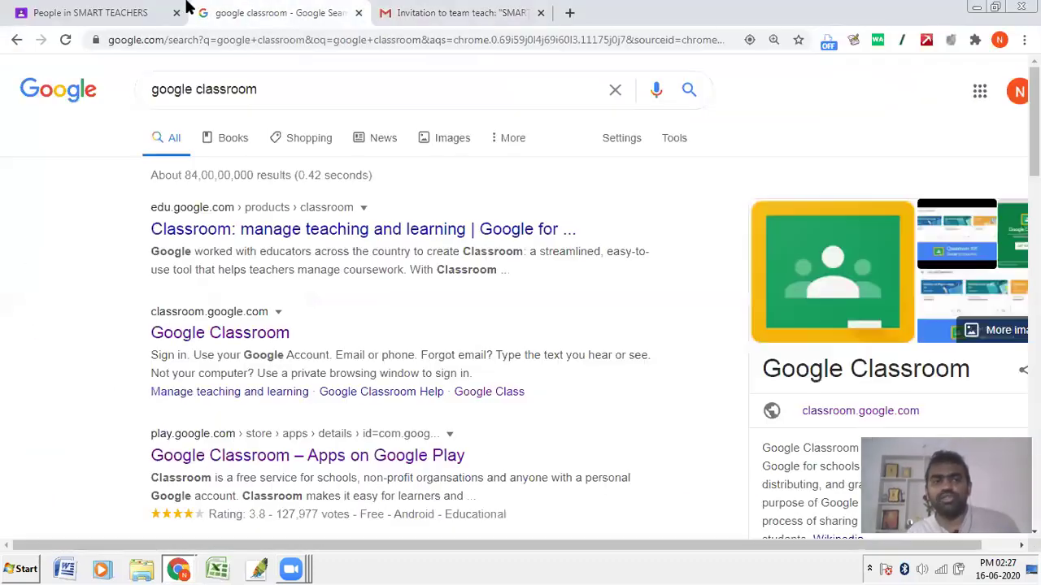
click(71, 9)
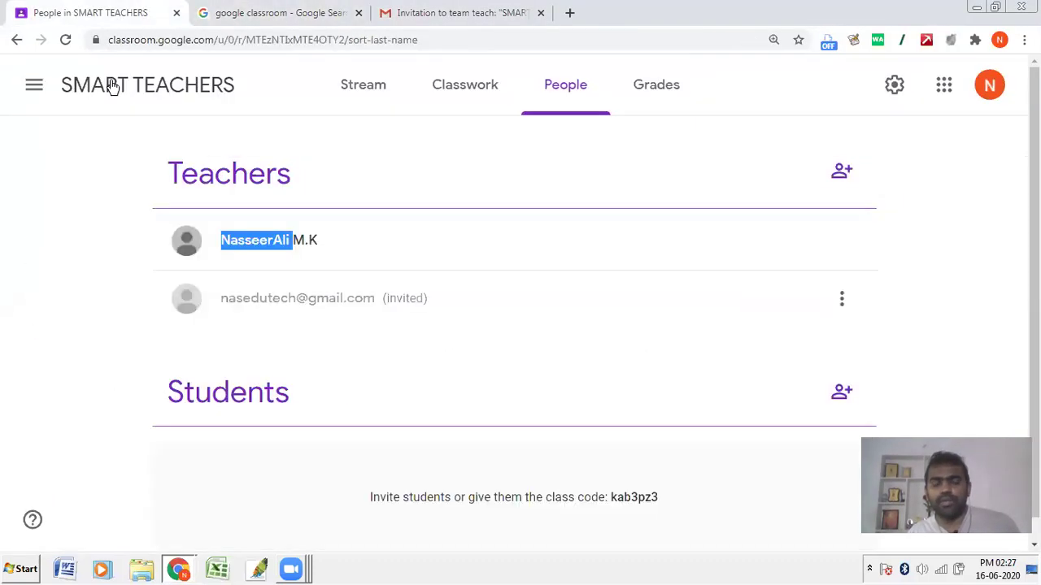
click(387, 305)
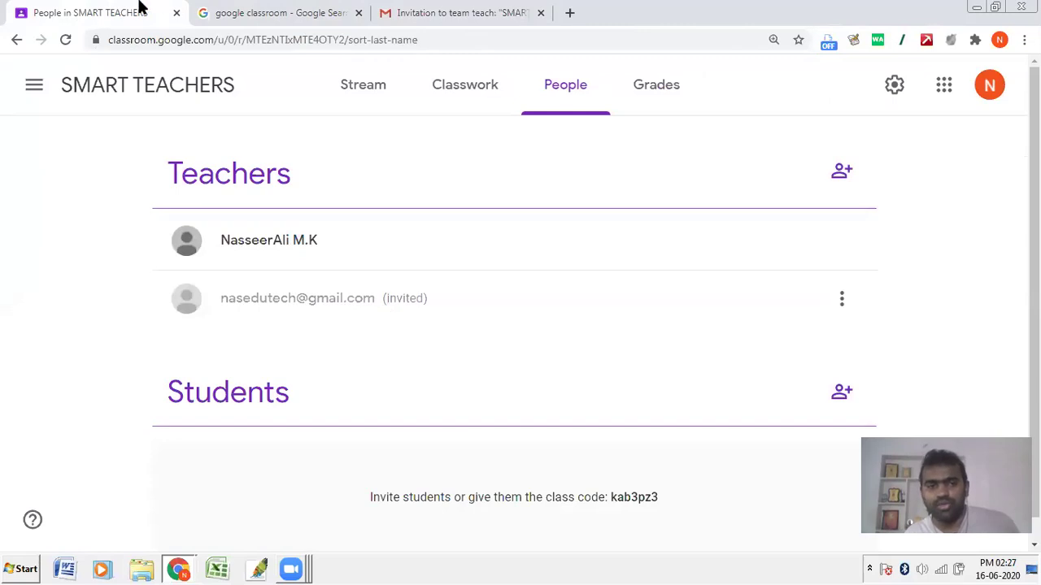
click(59, 44)
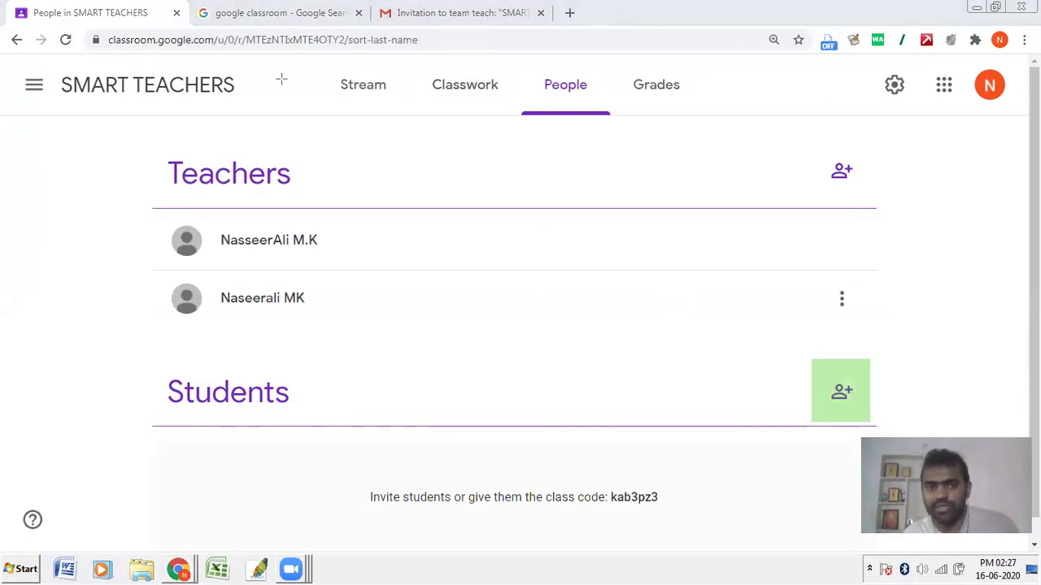
Step: Invite a student to SMART TEACHERS using the student's Gmail address
click(842, 392)
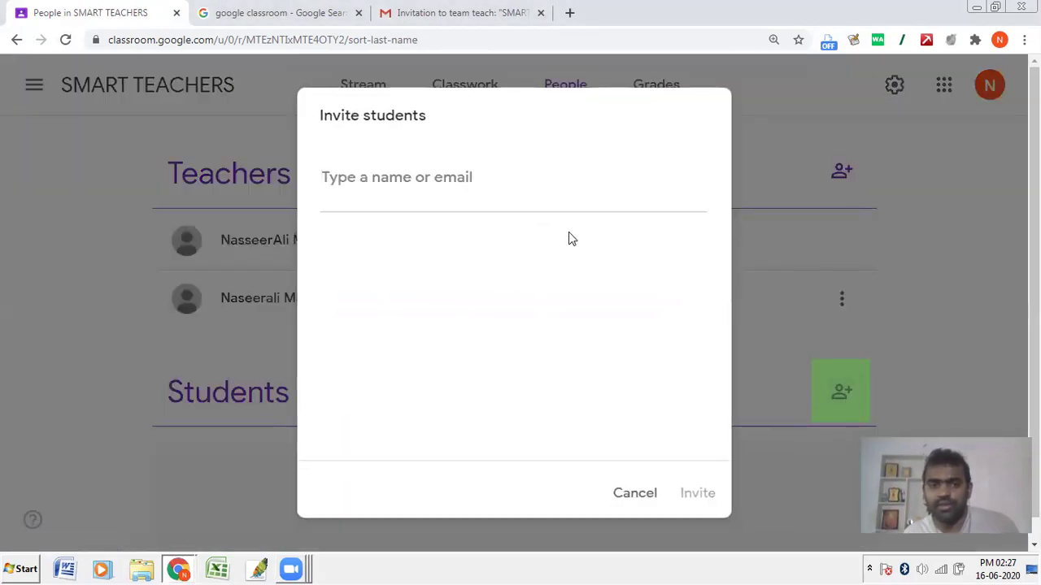
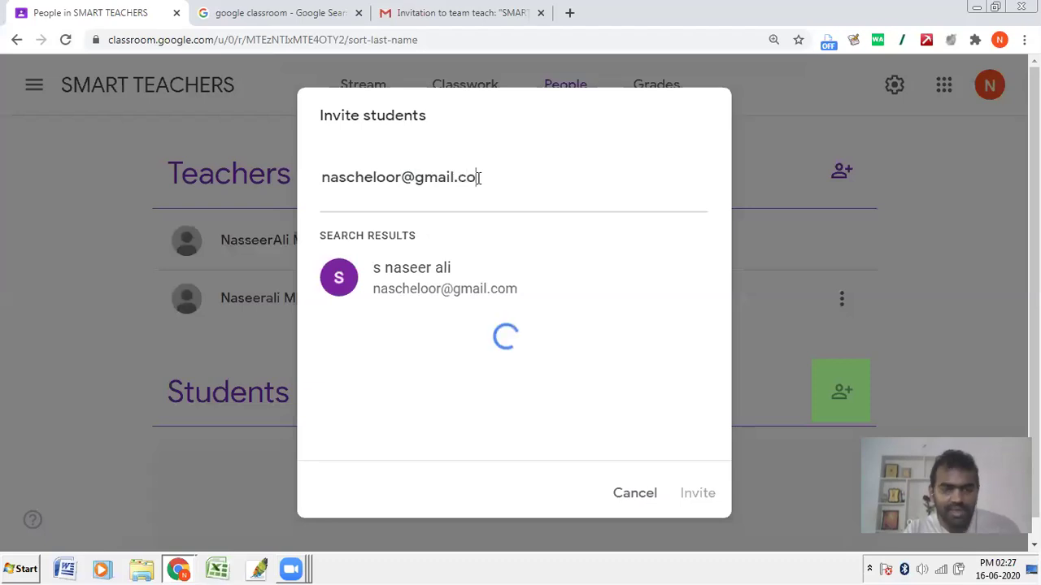
click(506, 290)
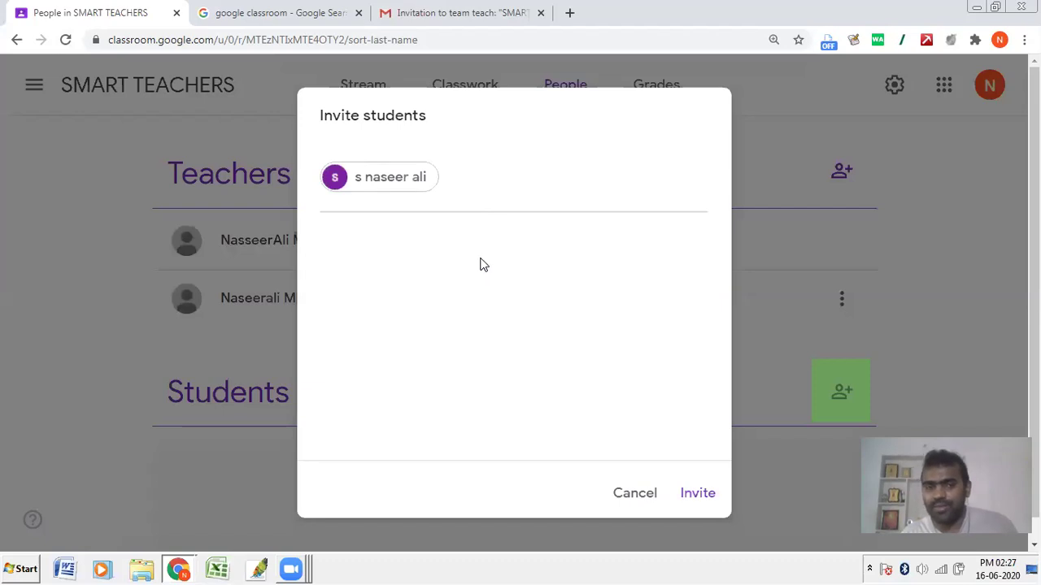
click(704, 495)
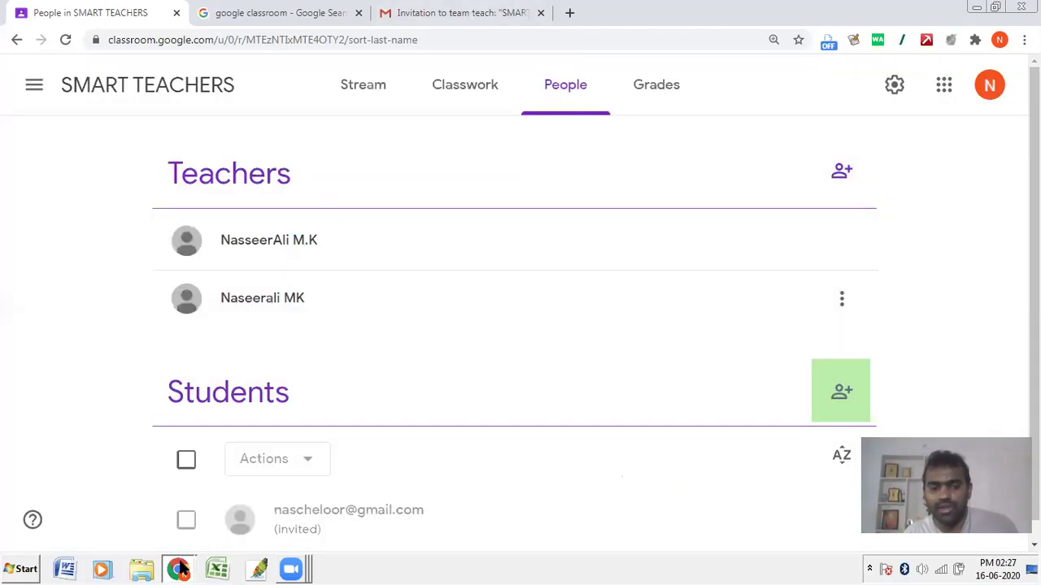
mouse_move(177, 569)
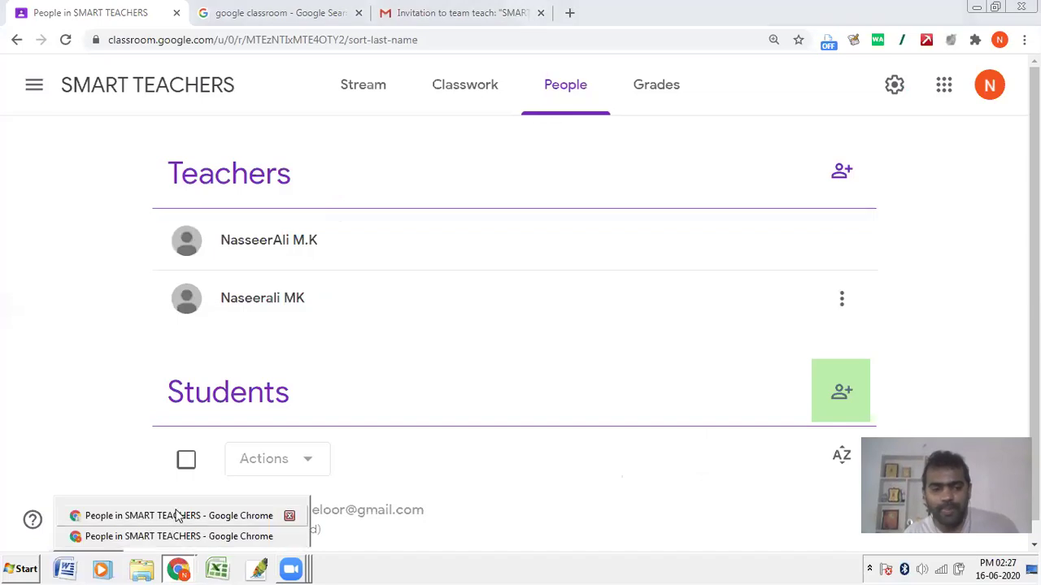
Step: Sign the incognito window out of the co-teacher account and choose another account
click(171, 536)
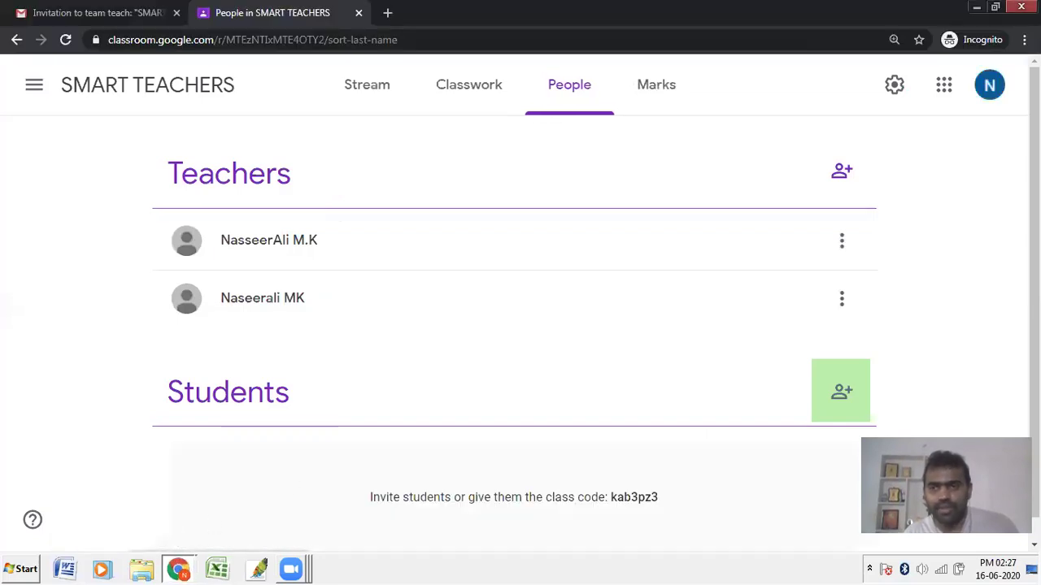
click(990, 84)
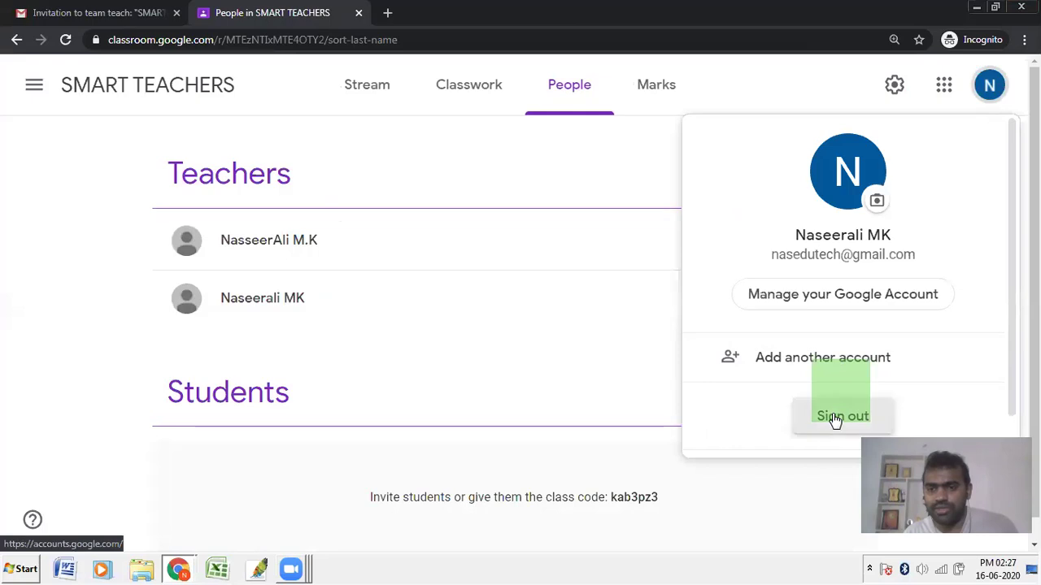
click(842, 417)
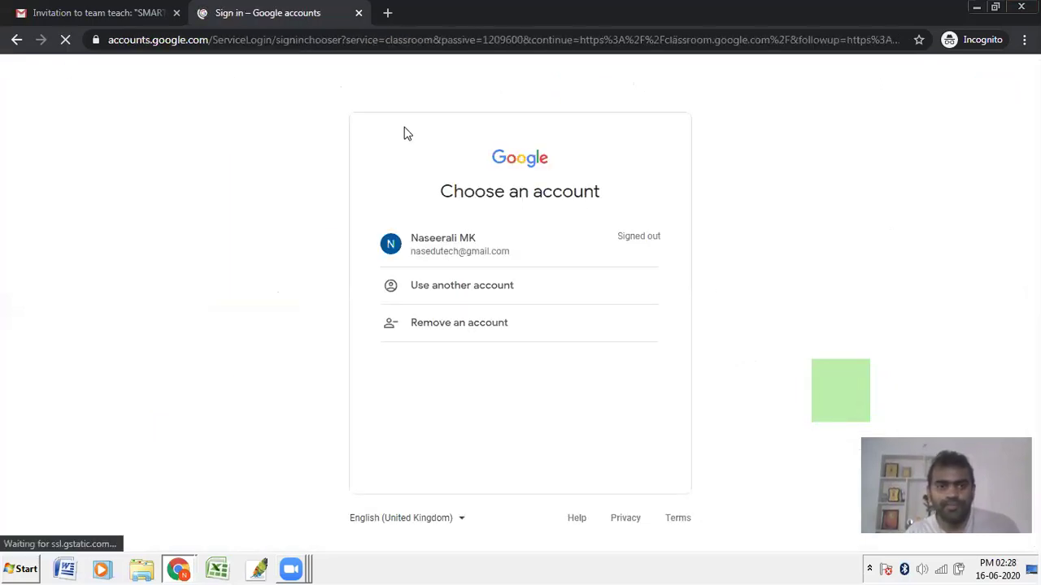
click(433, 291)
Step: Sign in with the student's email and password, correcting the mistyped address
click(433, 266)
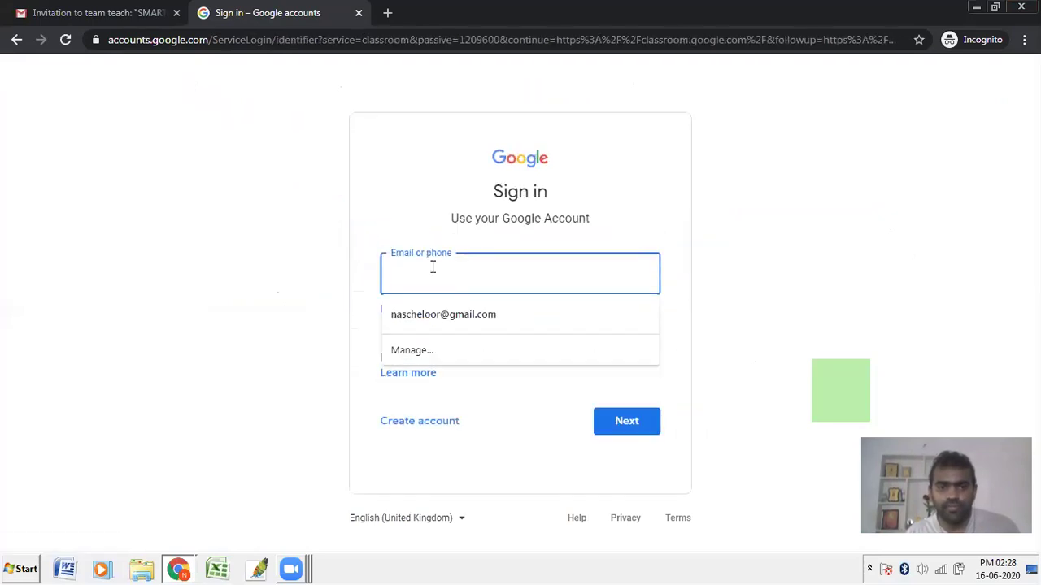
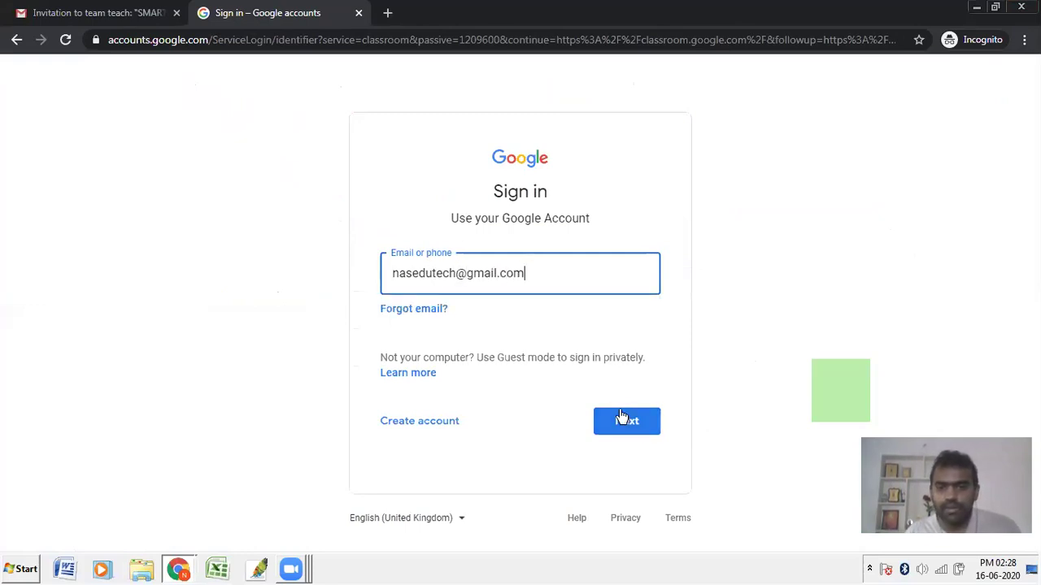
click(622, 417)
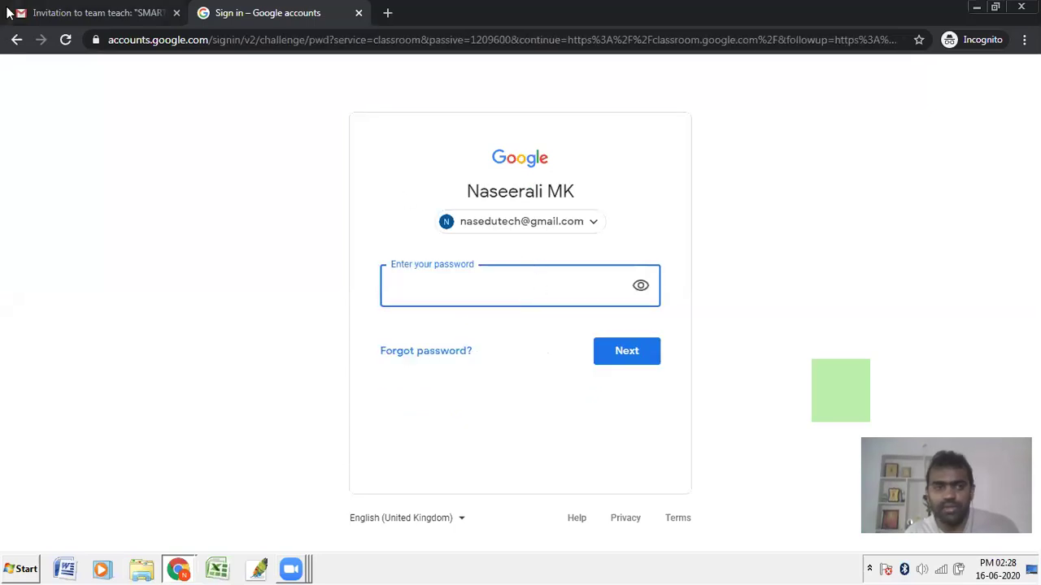
click(15, 41)
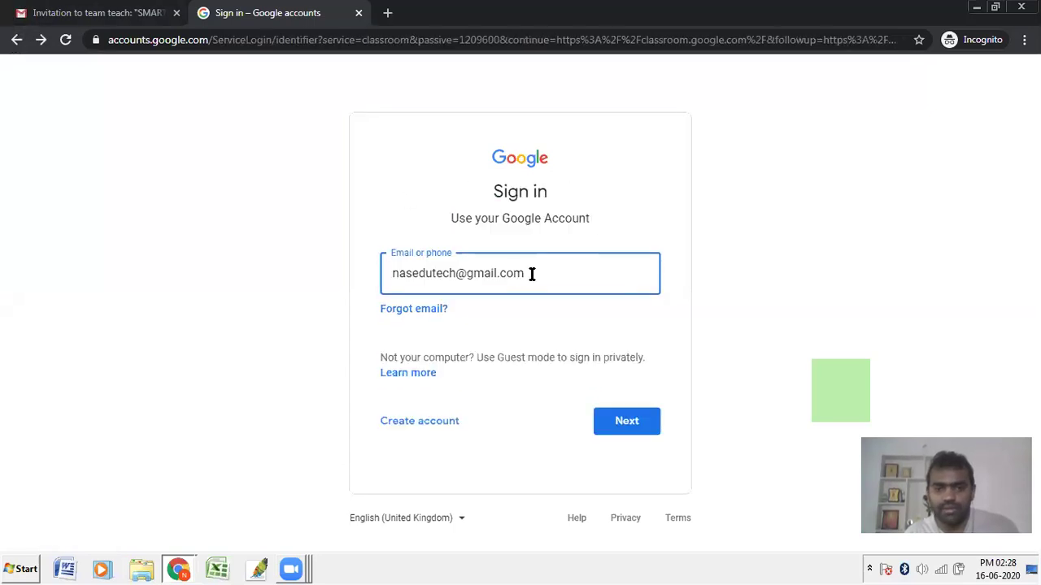
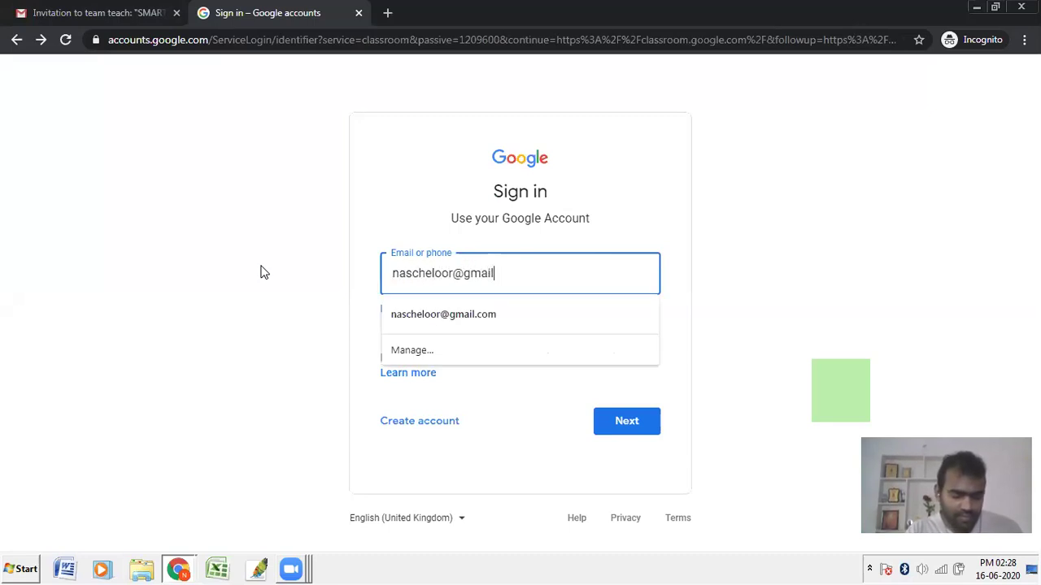
click(625, 438)
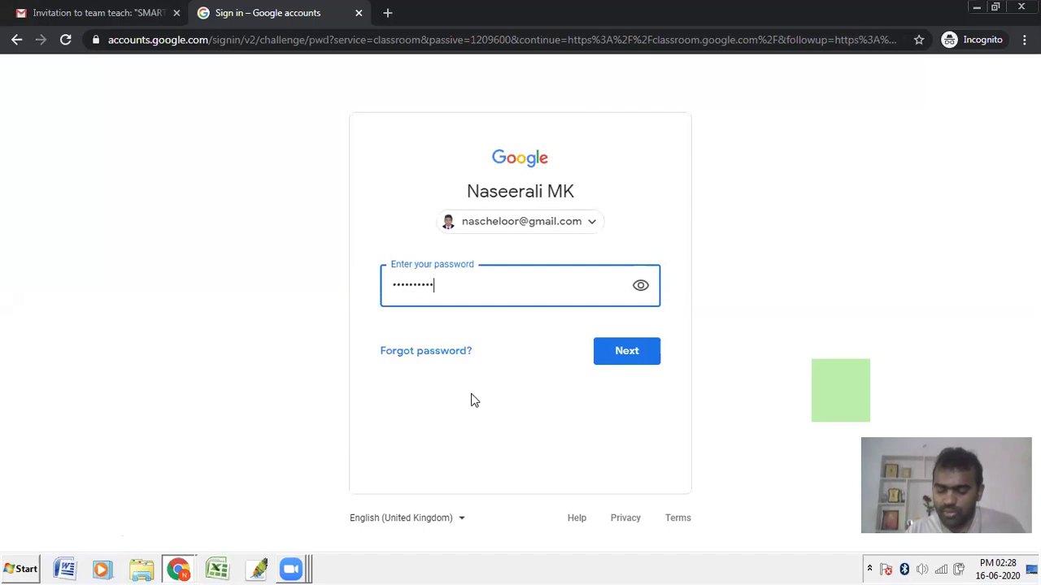
key(Return)
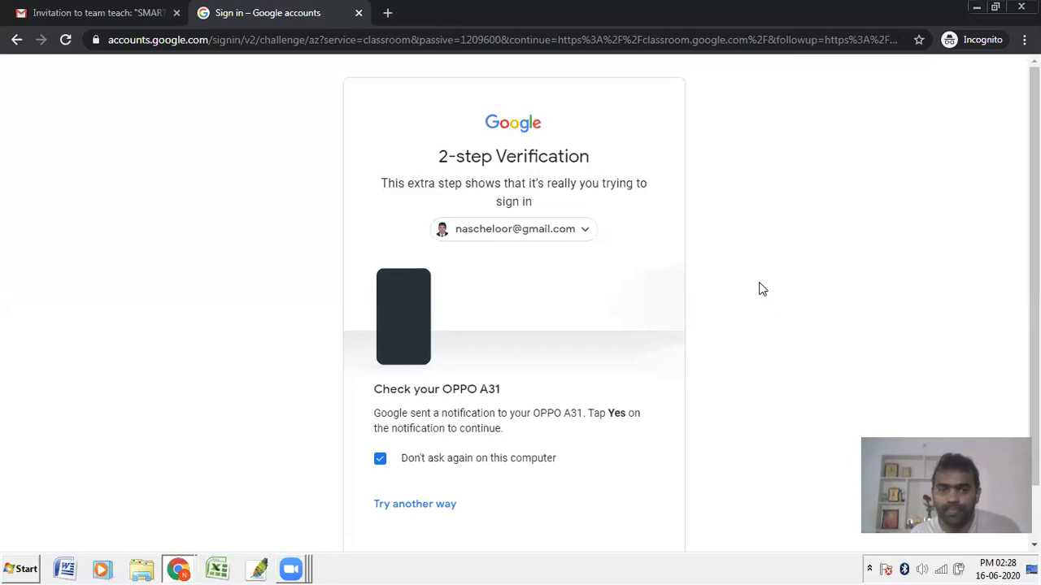
scroll(517, 442, down, 1)
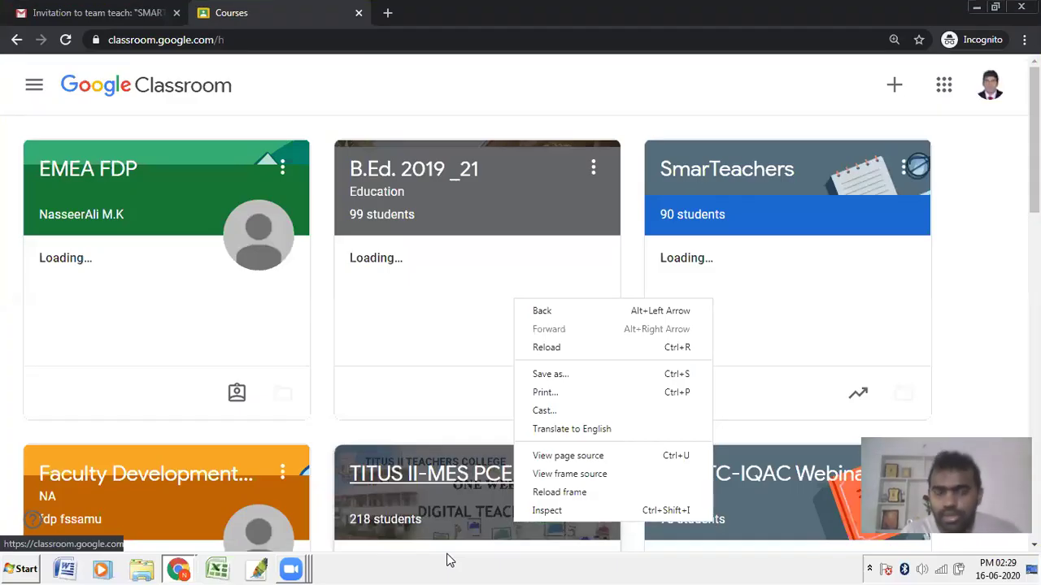
Step: From the Gmail account options, start adding another account
click(511, 329)
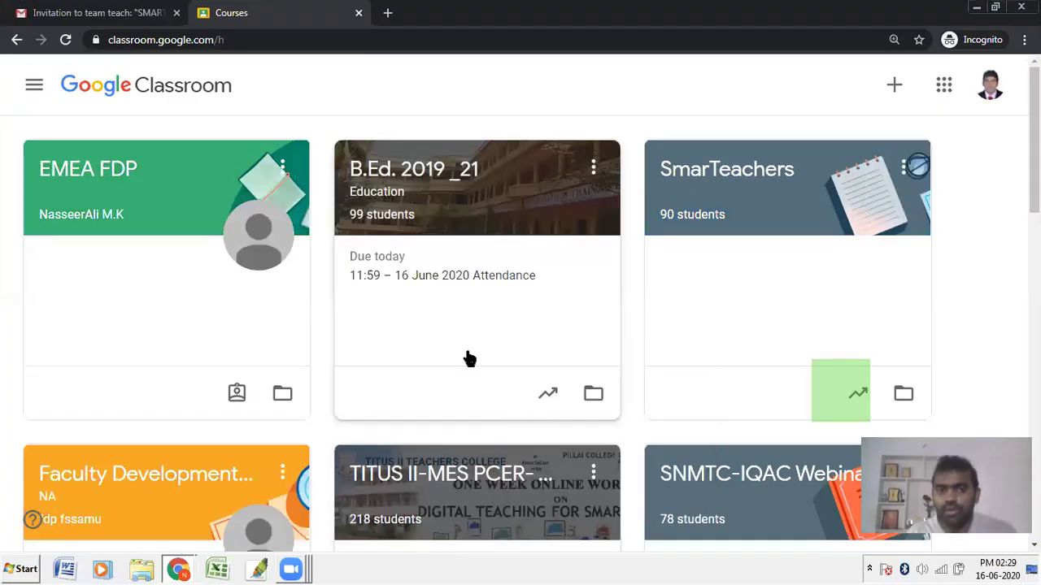
key(ctrl+1)
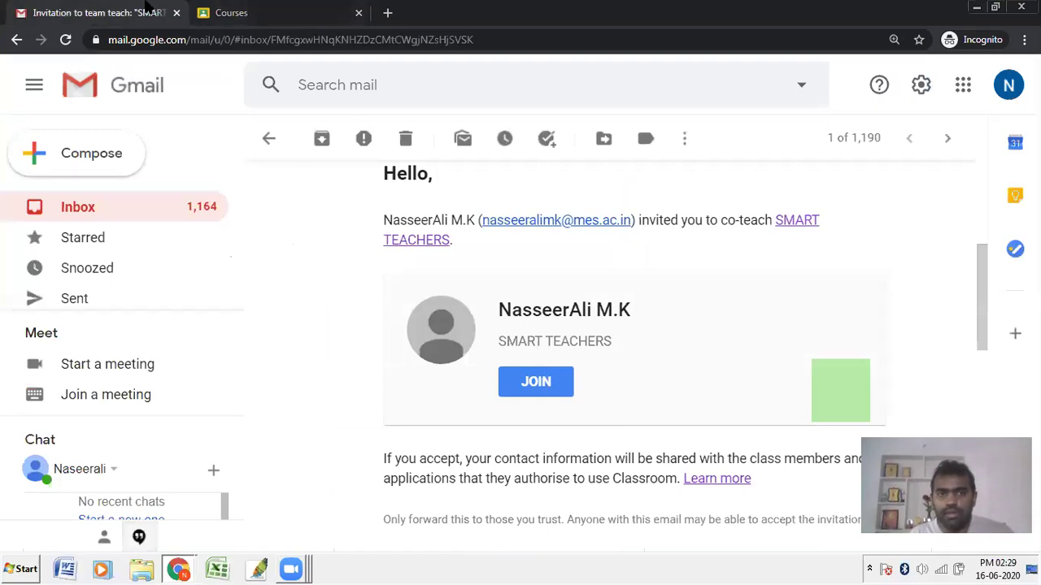
click(234, 12)
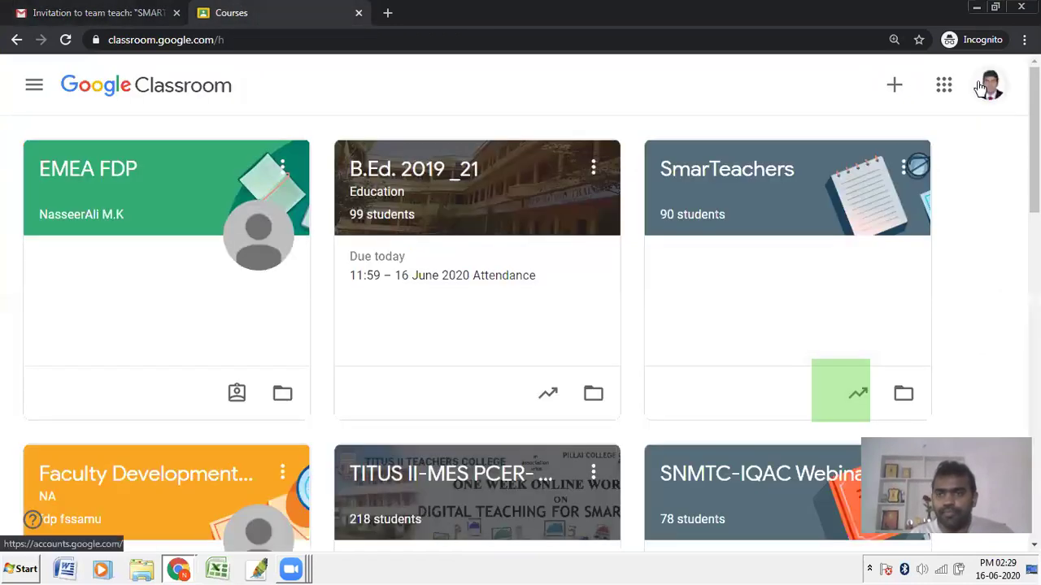
click(165, 13)
click(1008, 85)
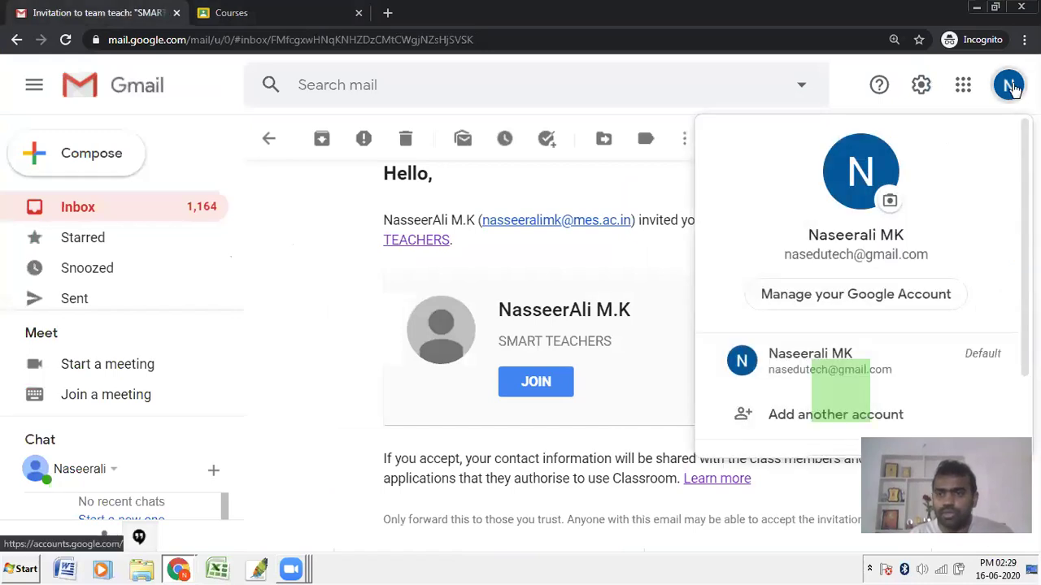
click(798, 366)
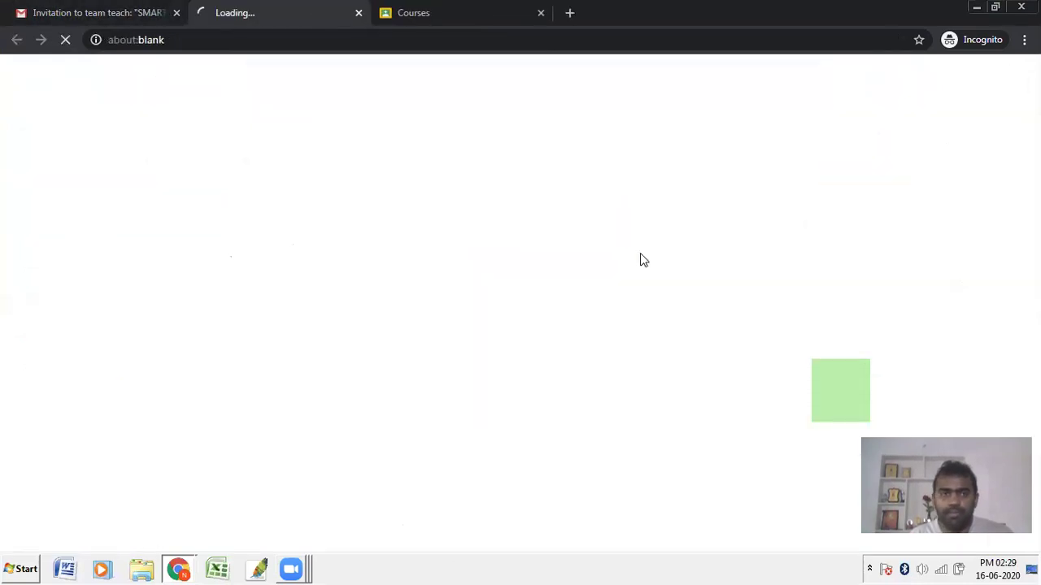
click(98, 13)
click(1008, 84)
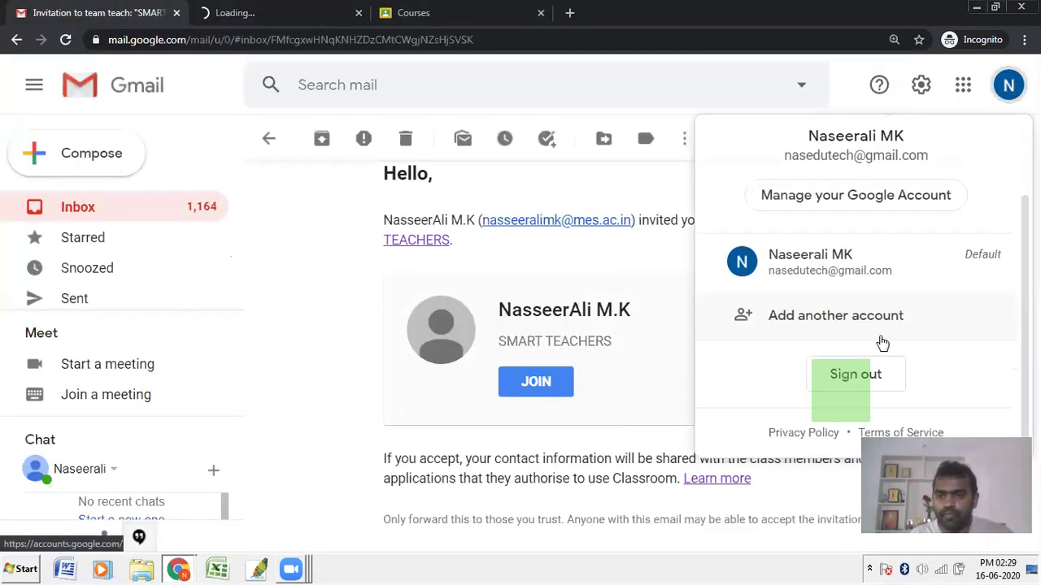
click(842, 327)
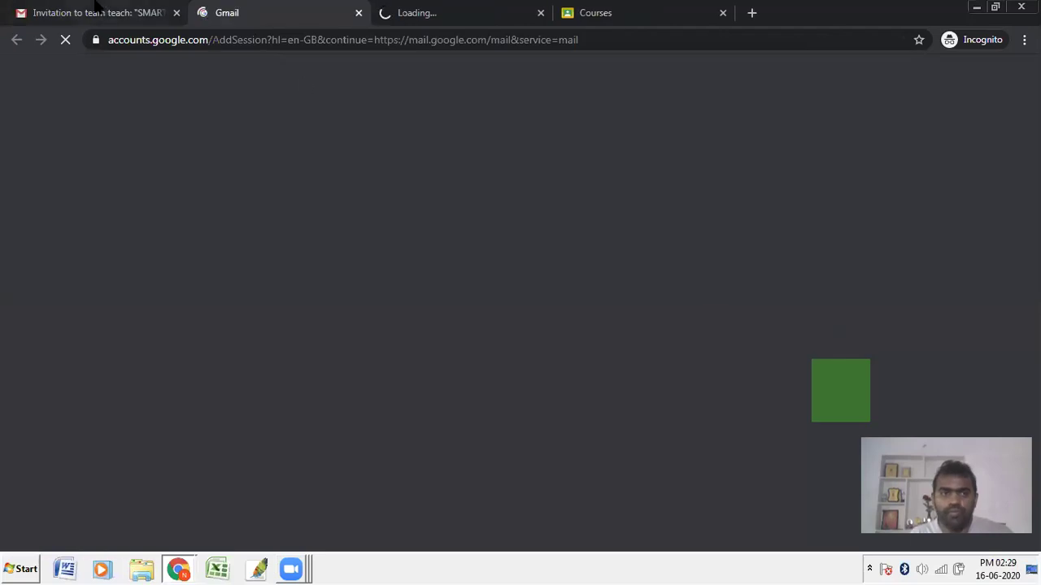
Step: Pick the second account in the chooser, close the extra tabs, and let its Gmail inbox load
click(95, 8)
click(176, 13)
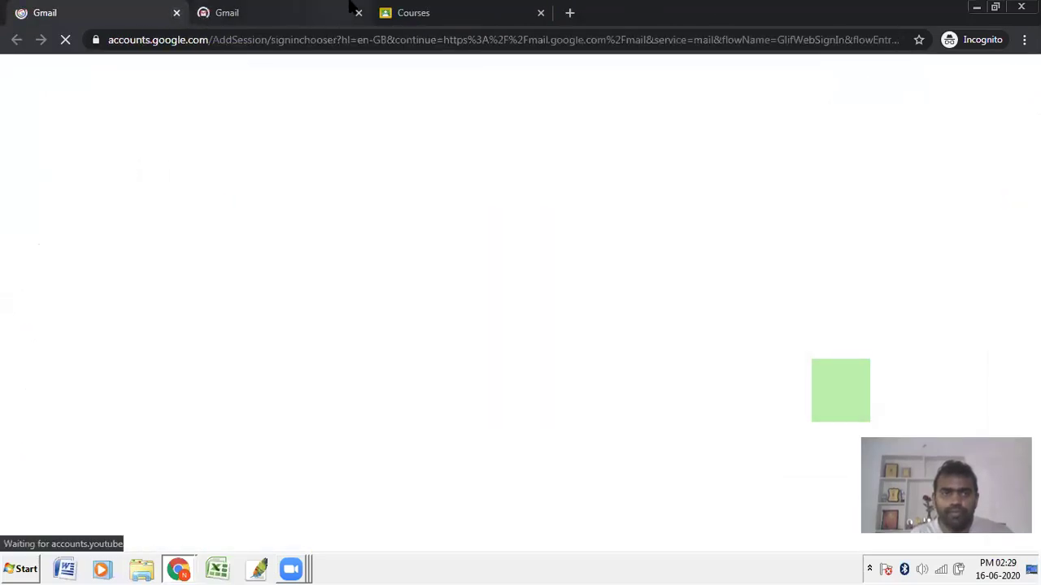
click(248, 10)
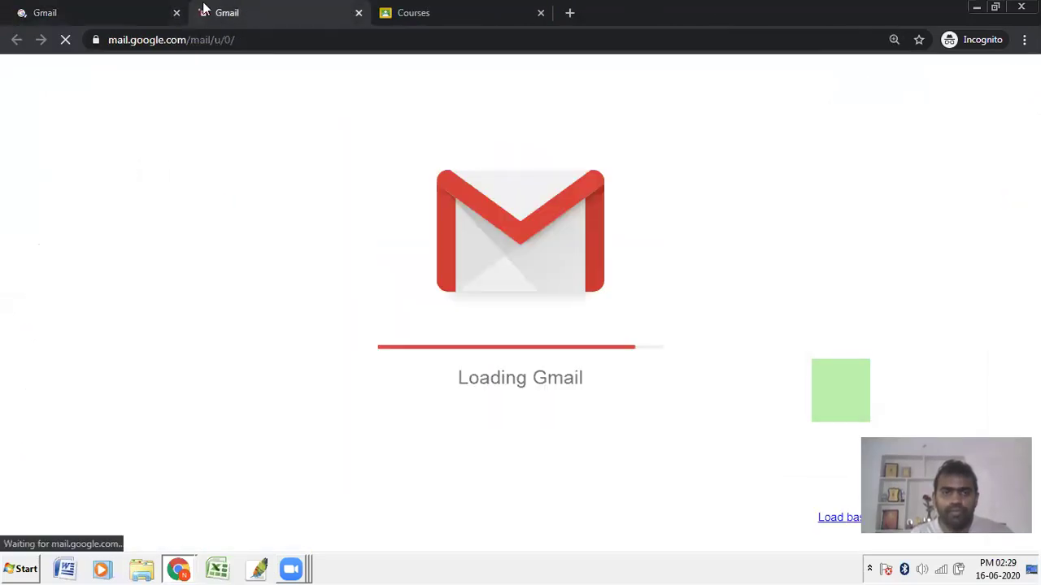
click(126, 6)
click(529, 296)
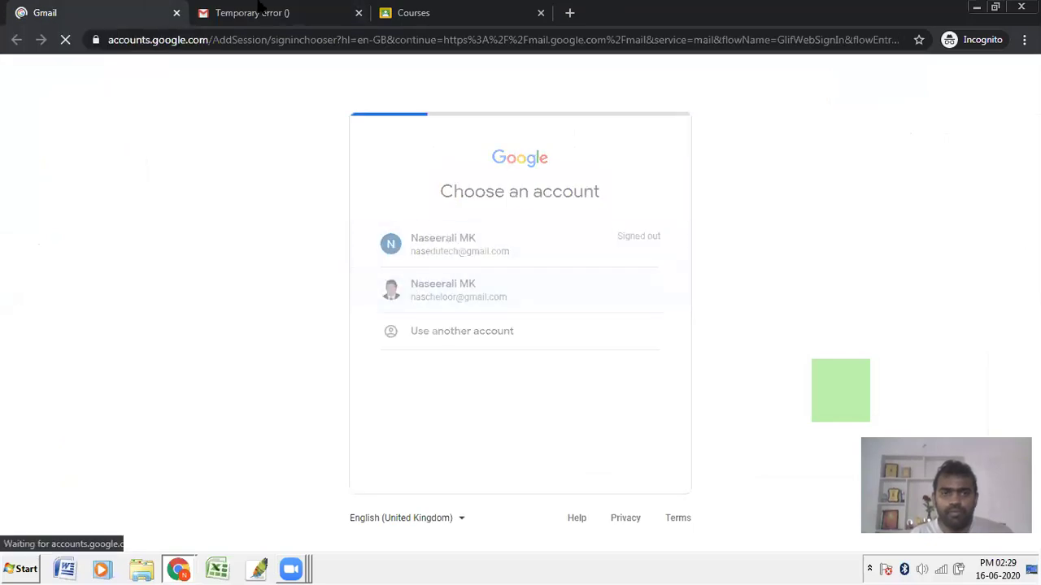
click(259, 9)
click(358, 13)
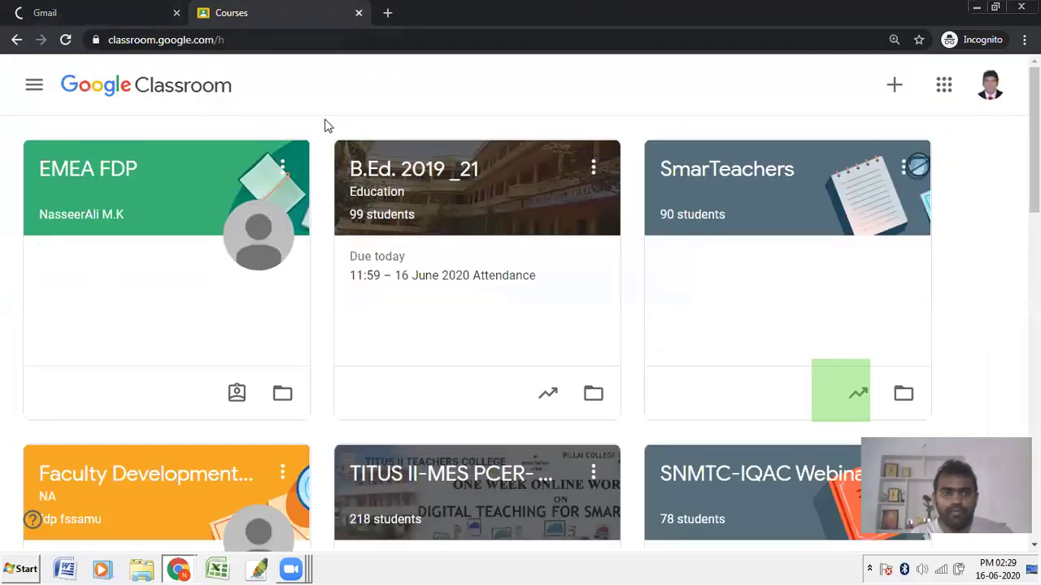
click(135, 7)
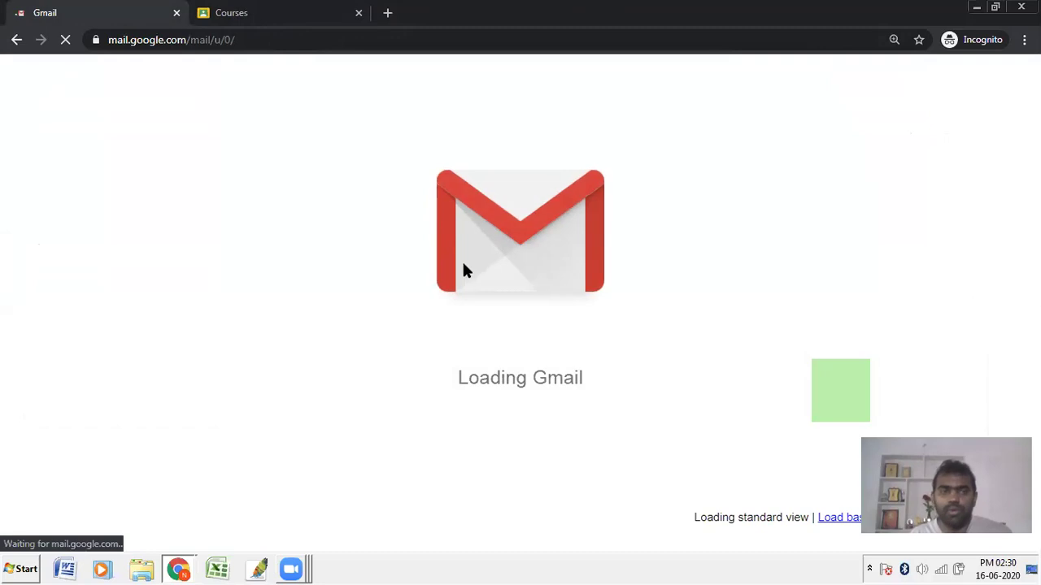
click(313, 21)
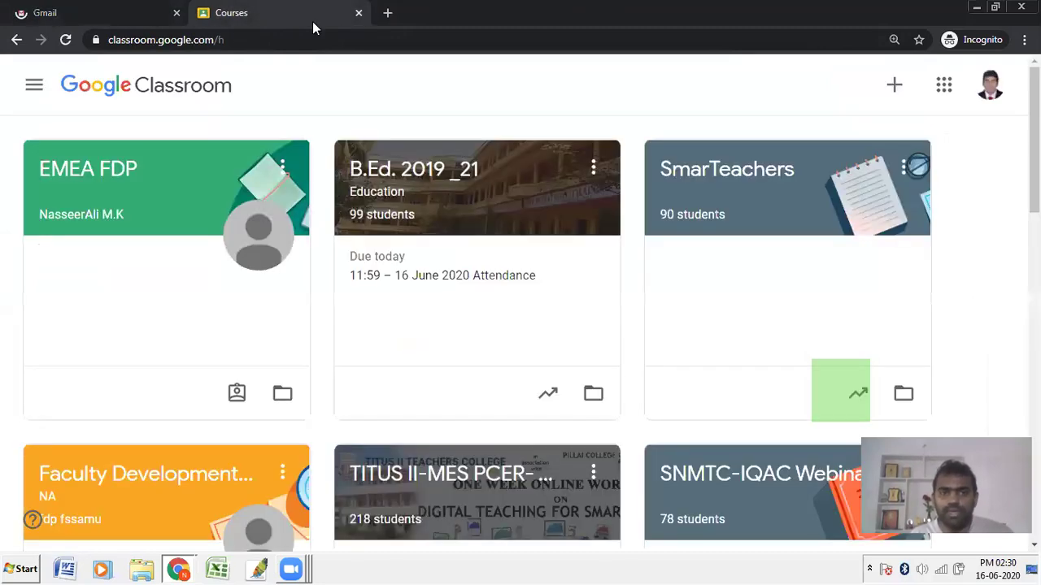
click(70, 10)
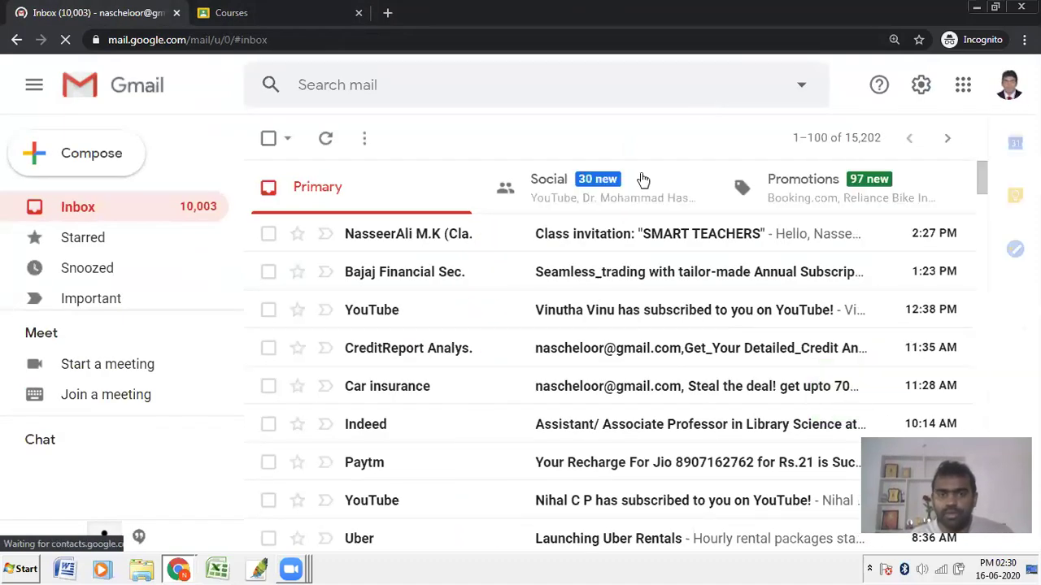
Step: Open the SMART TEACHERS class invitation email and click its join link
drag(307, 205, 825, 253)
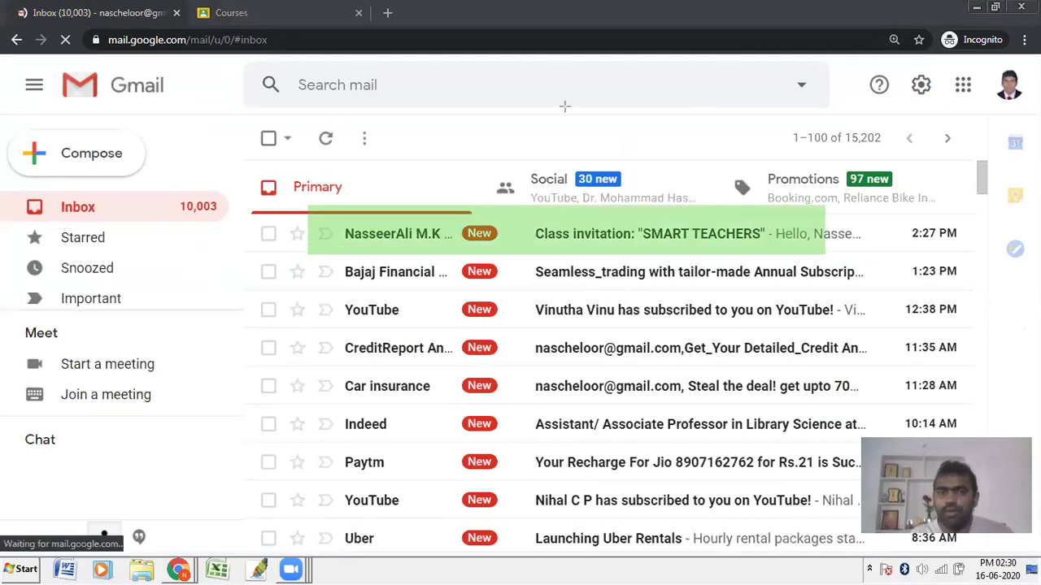
click(544, 234)
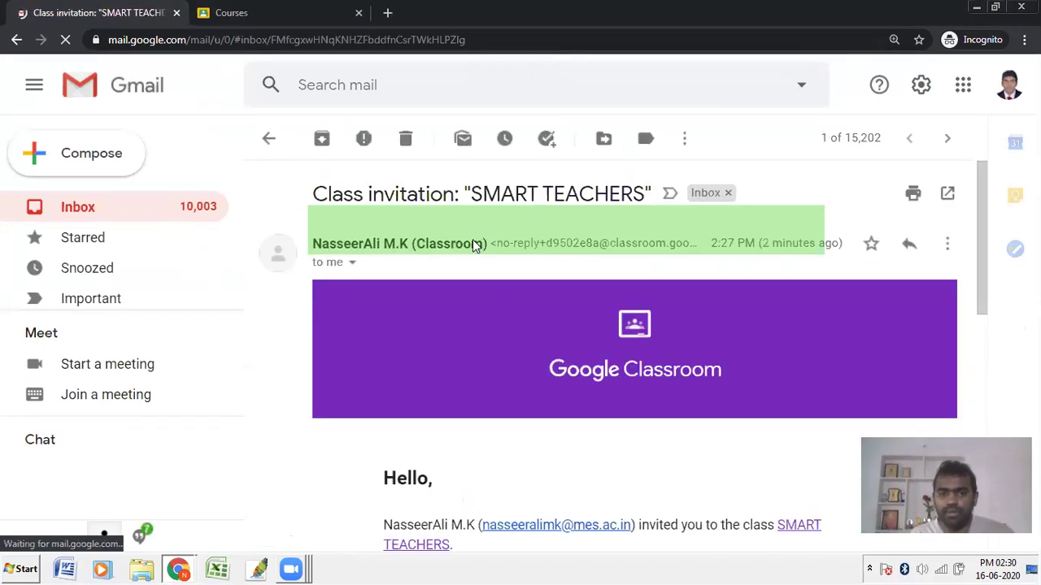
scroll(546, 326, down, 4)
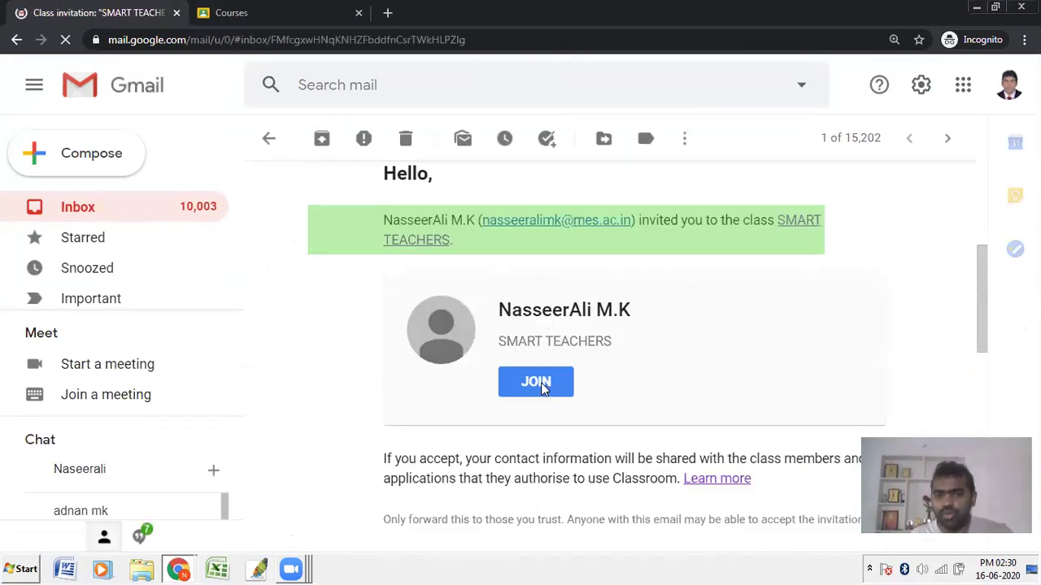
click(543, 388)
click(533, 13)
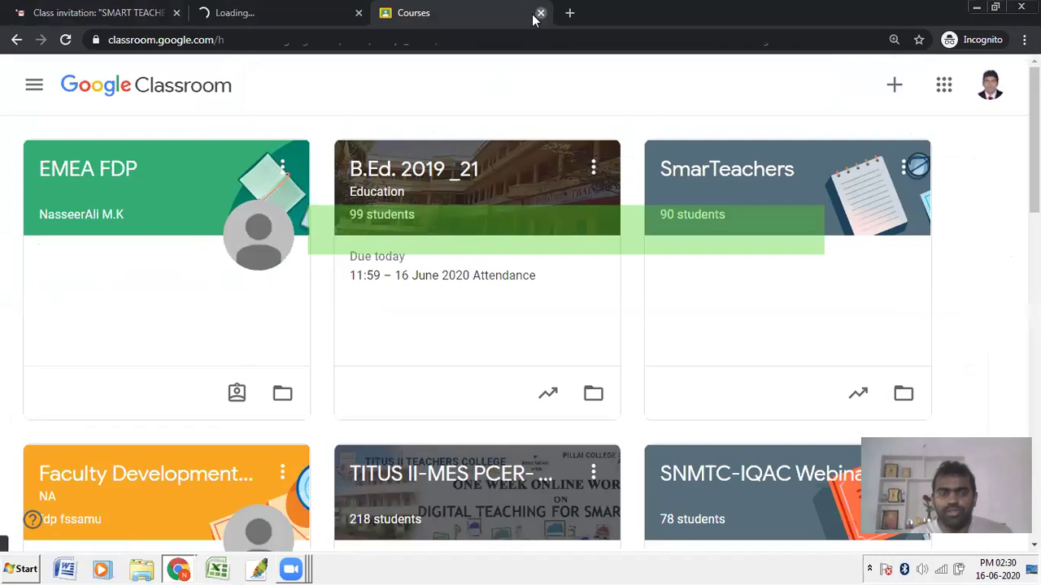
click(540, 13)
click(106, 8)
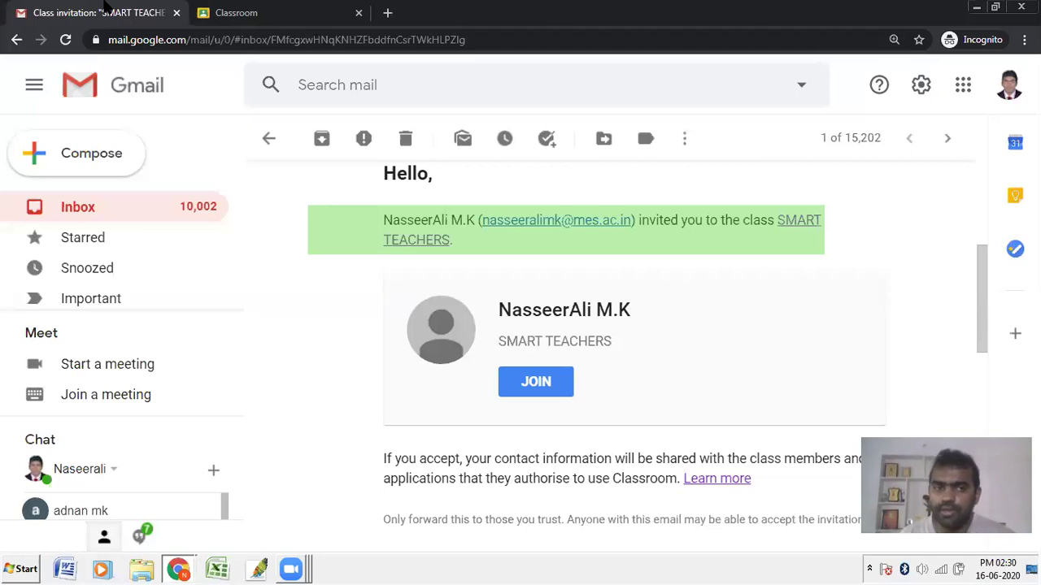
Step: Confirm joining SMART TEACHERS, view the People list, and return to the owner's window
click(205, 12)
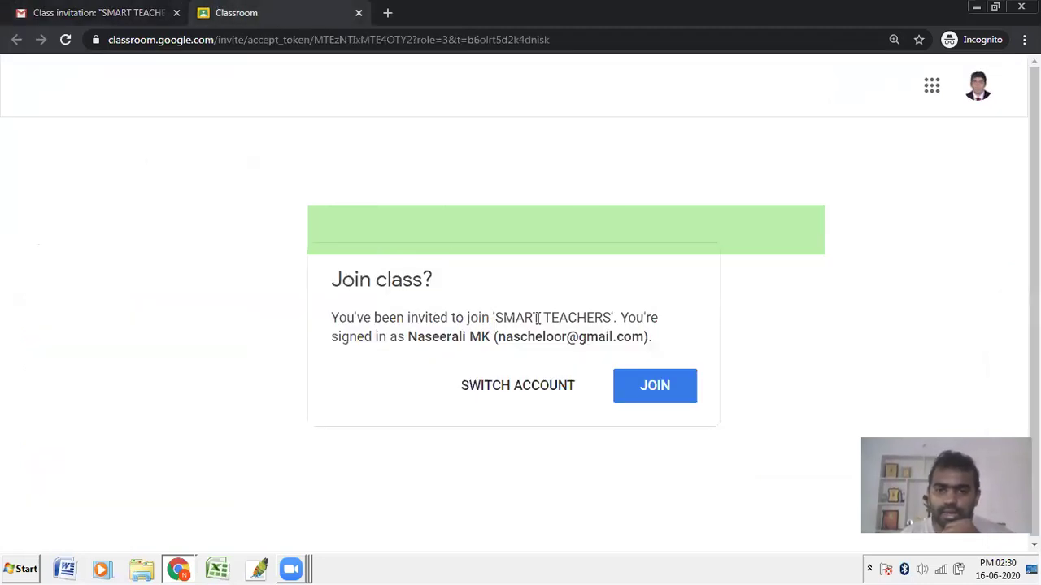
click(634, 385)
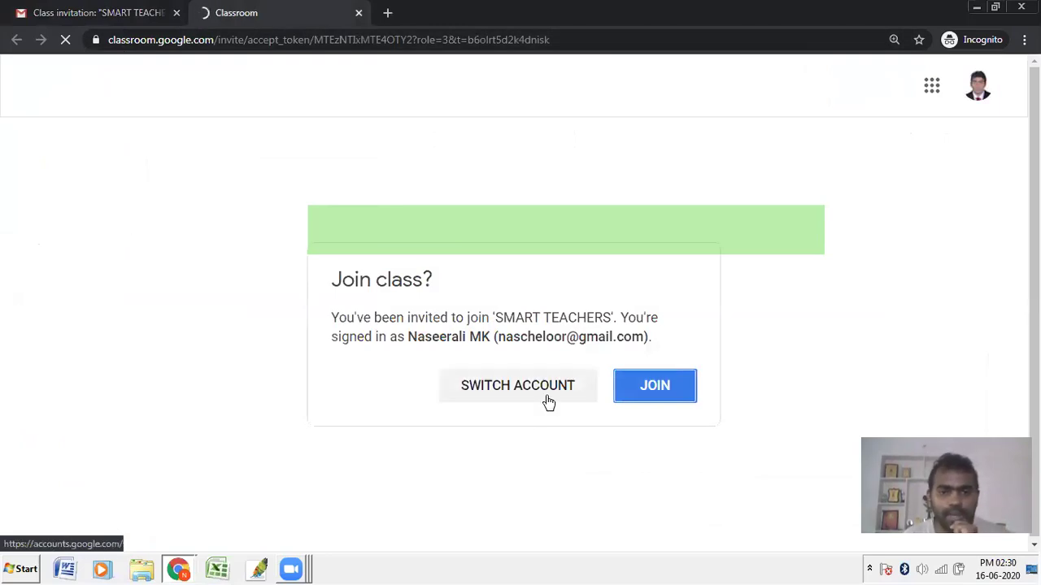
click(655, 385)
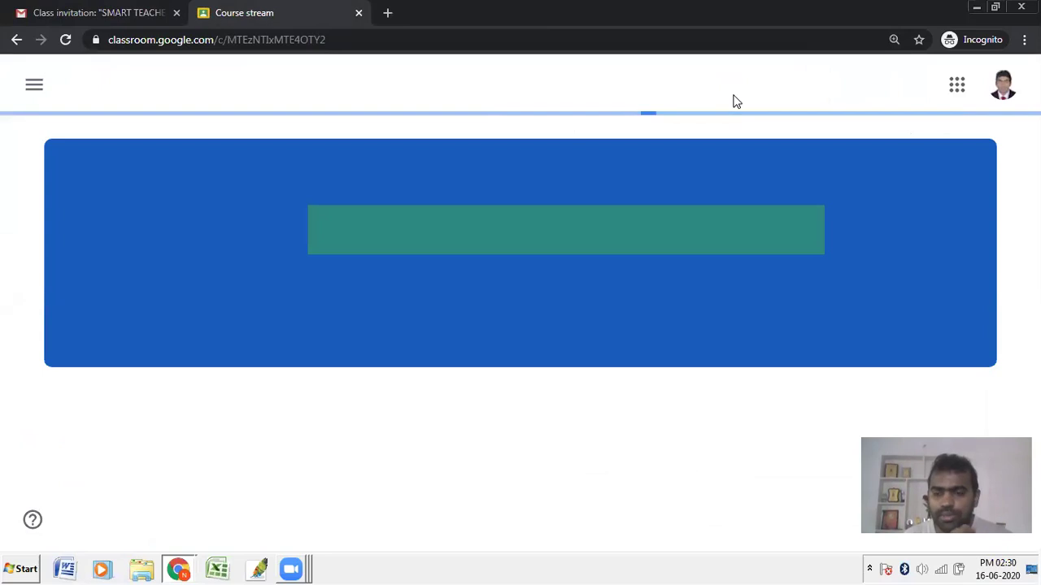
scroll(155, 301, down, 1)
scroll(165, 301, up, 1)
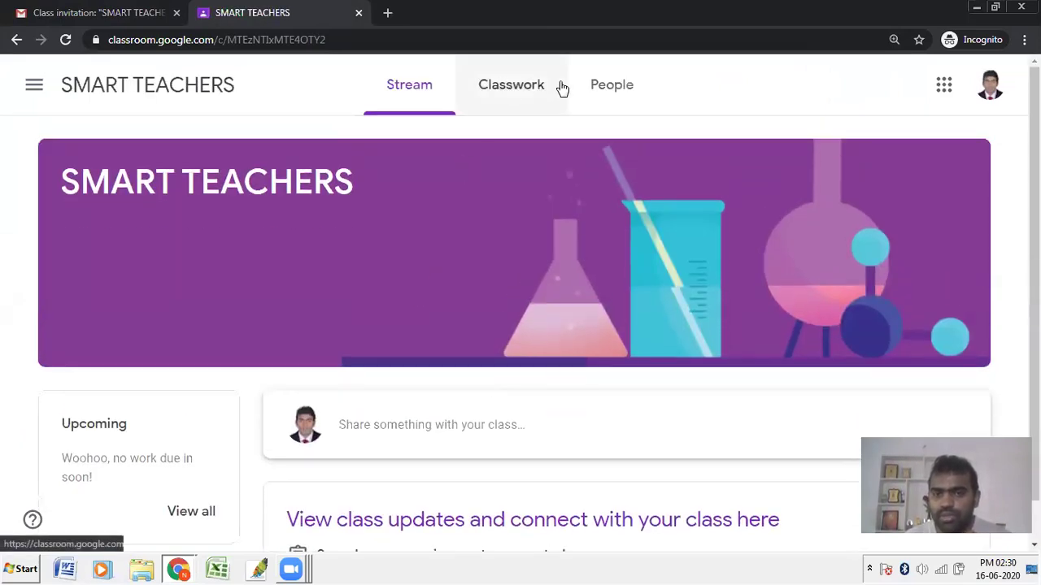
click(600, 95)
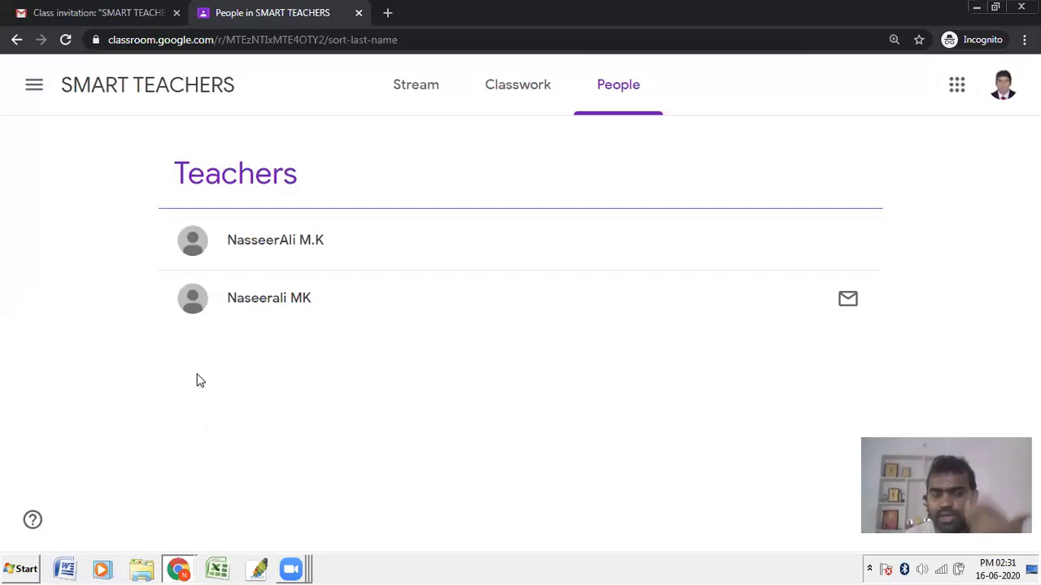
click(181, 568)
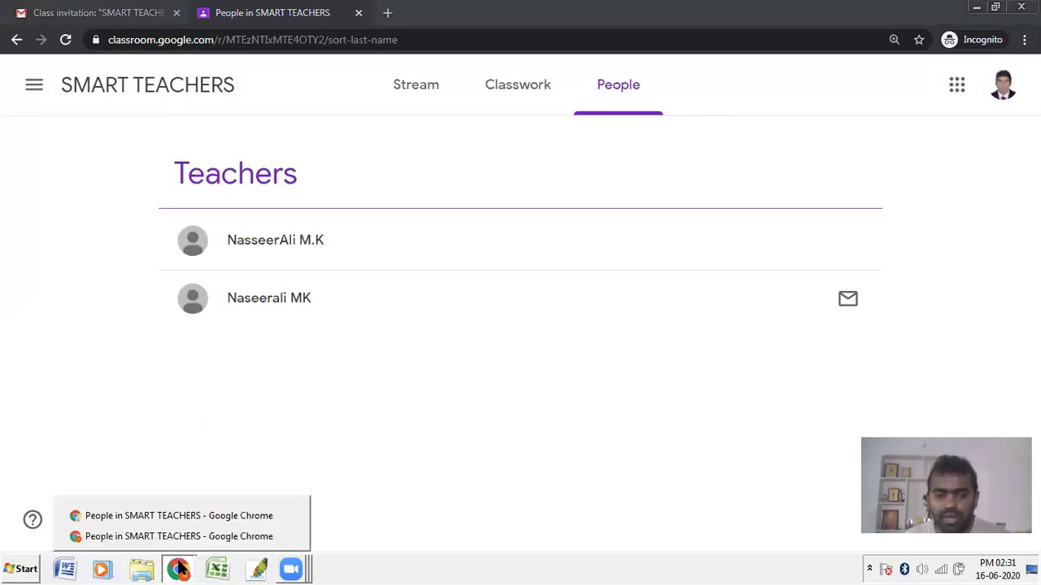
click(164, 525)
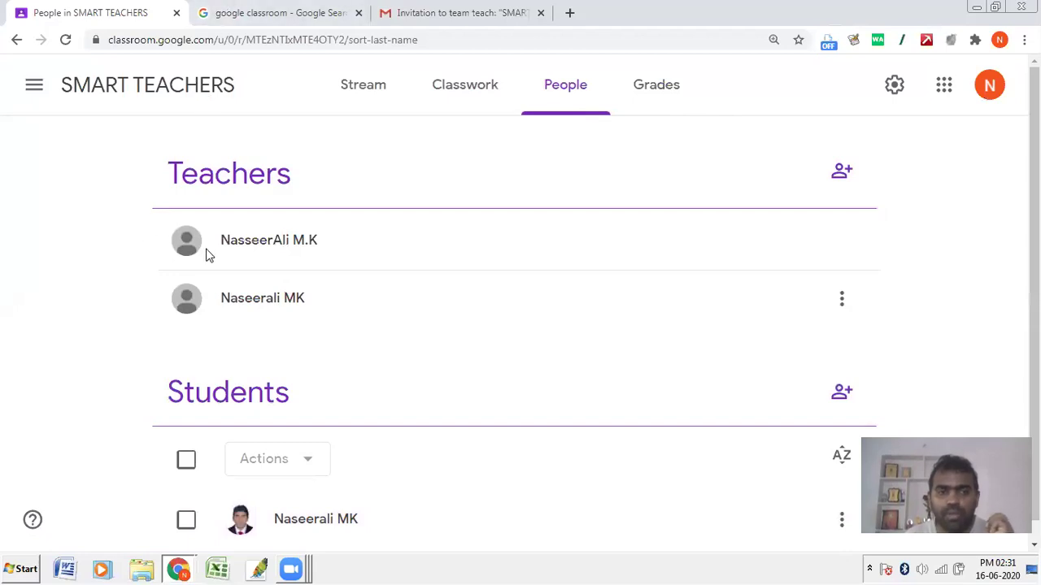
Step: On the People page, point out the Students heading and the newly joined student
click(428, 91)
drag(226, 239, 329, 329)
scroll(332, 436, down, 1)
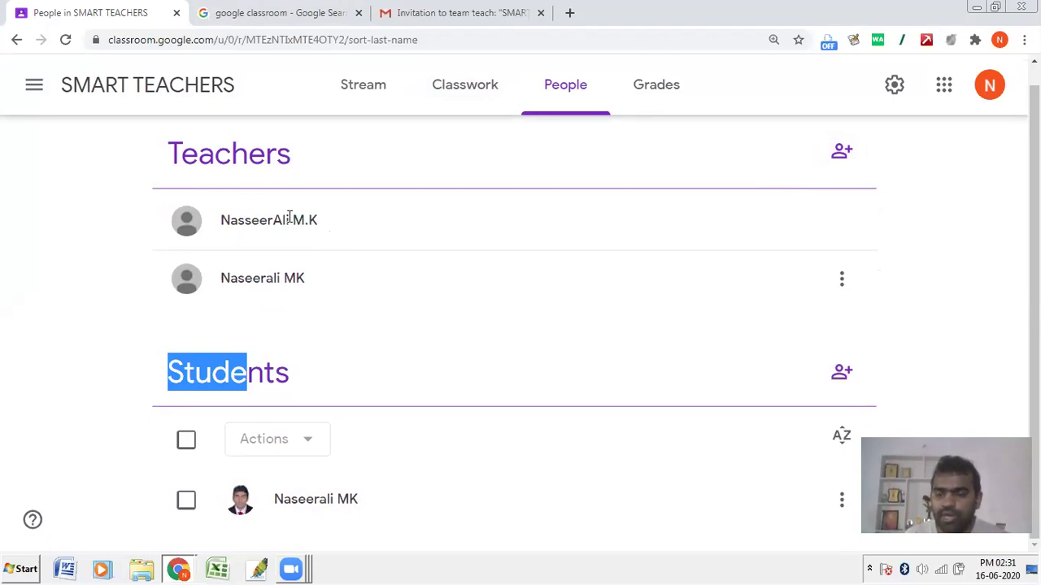
click(289, 217)
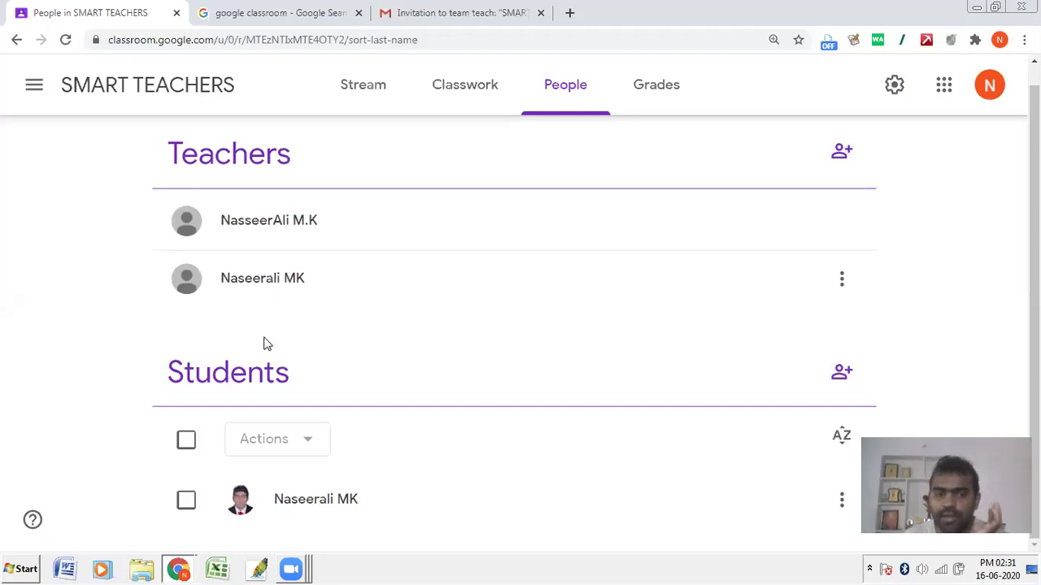
drag(261, 374, 481, 387)
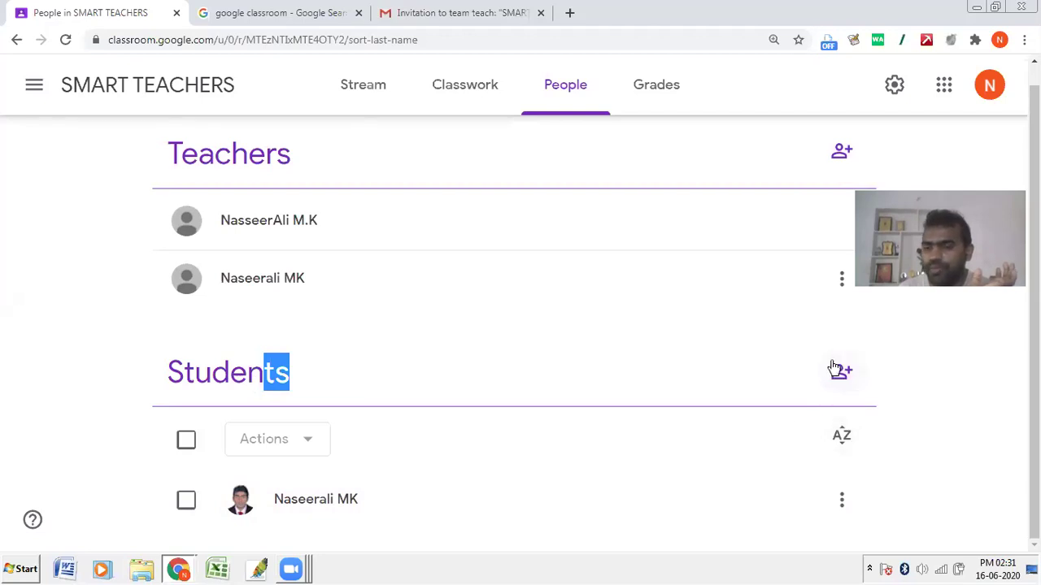
Step: Go back to the SMART TEACHERS Stream and point out the class code in the banner
click(360, 100)
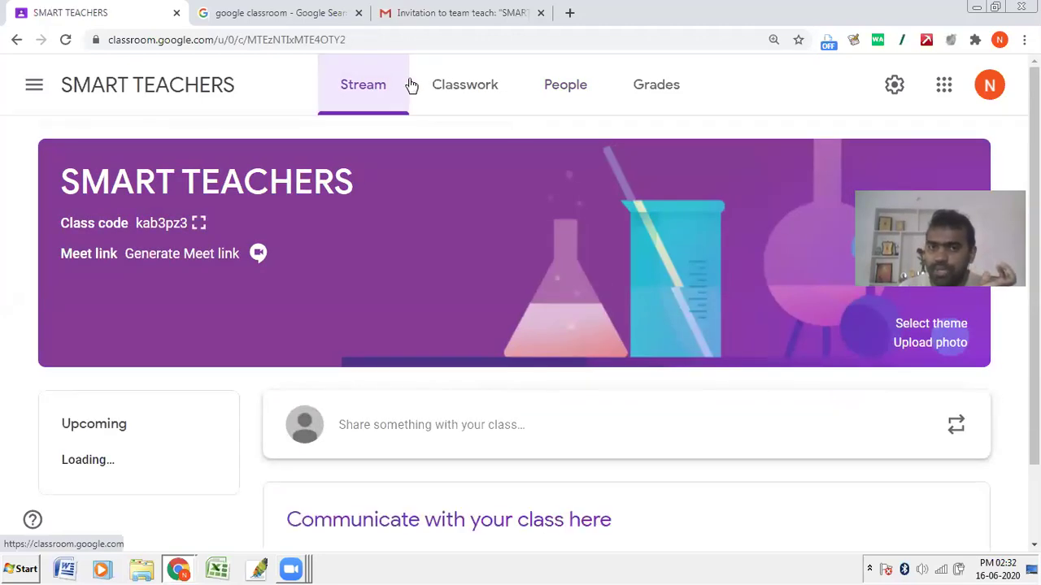
click(557, 104)
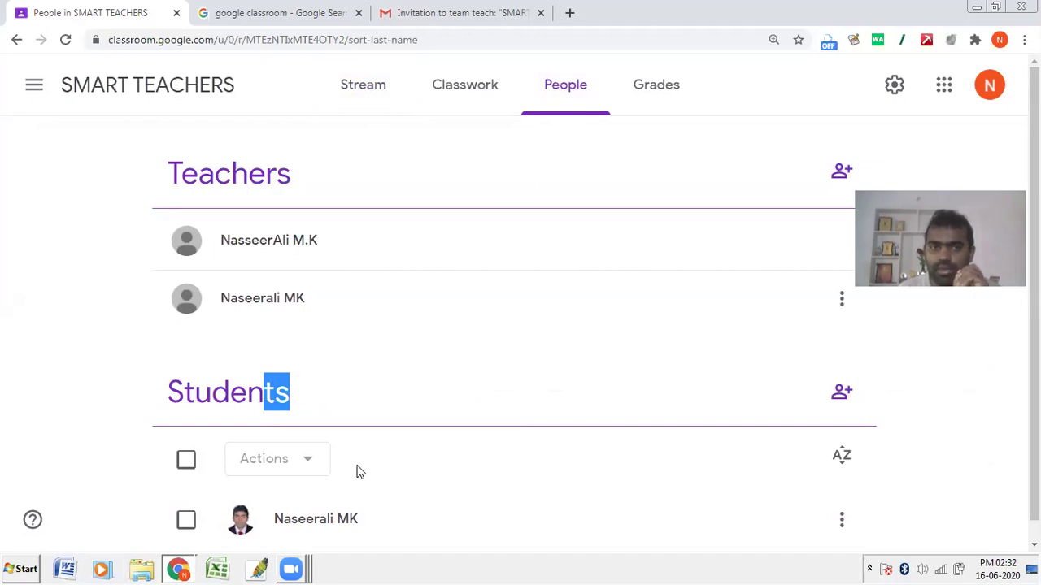
click(352, 89)
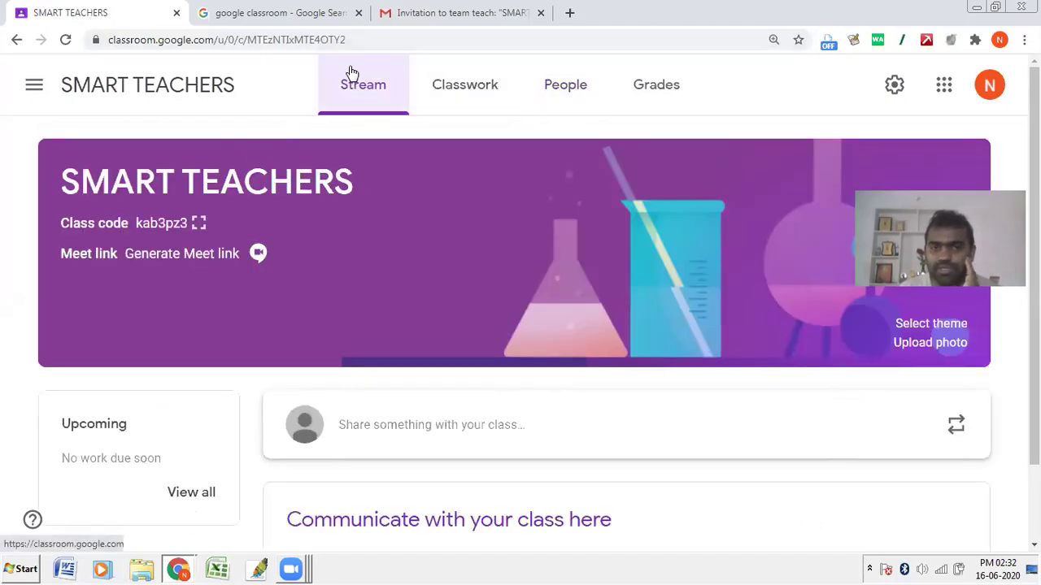
drag(323, 64, 406, 104)
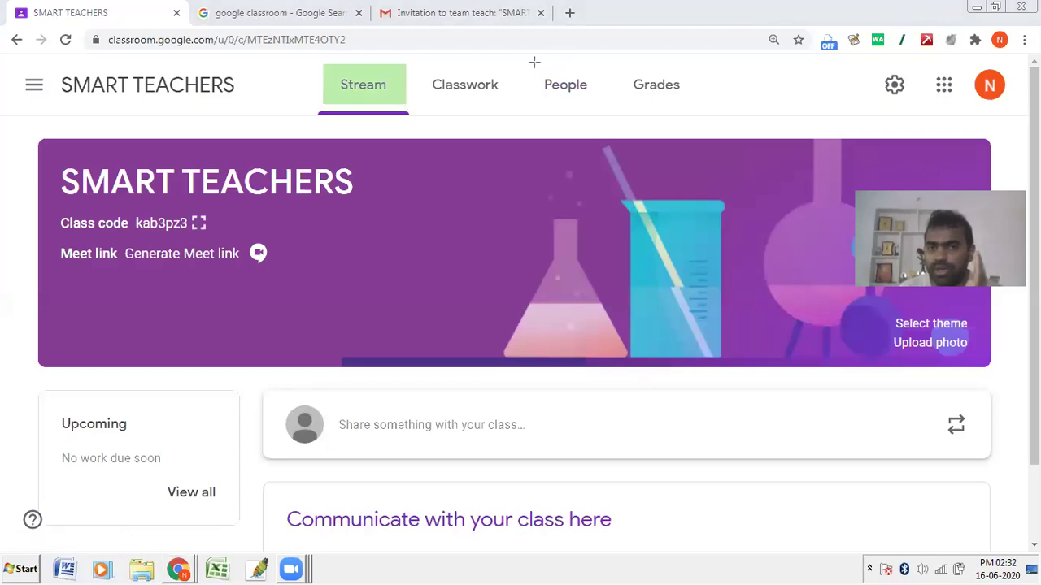
drag(534, 59, 597, 106)
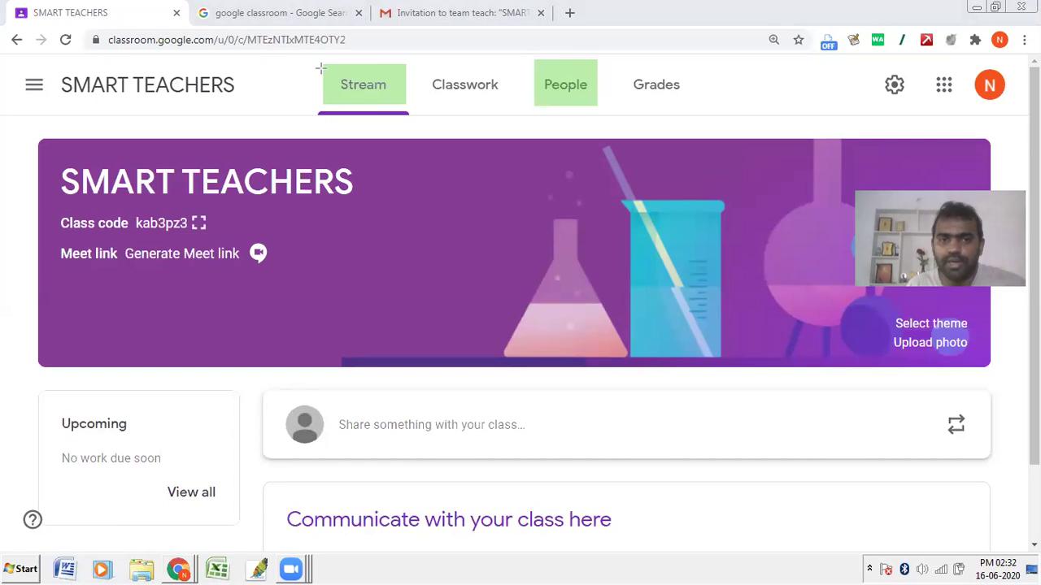
drag(321, 65, 403, 104)
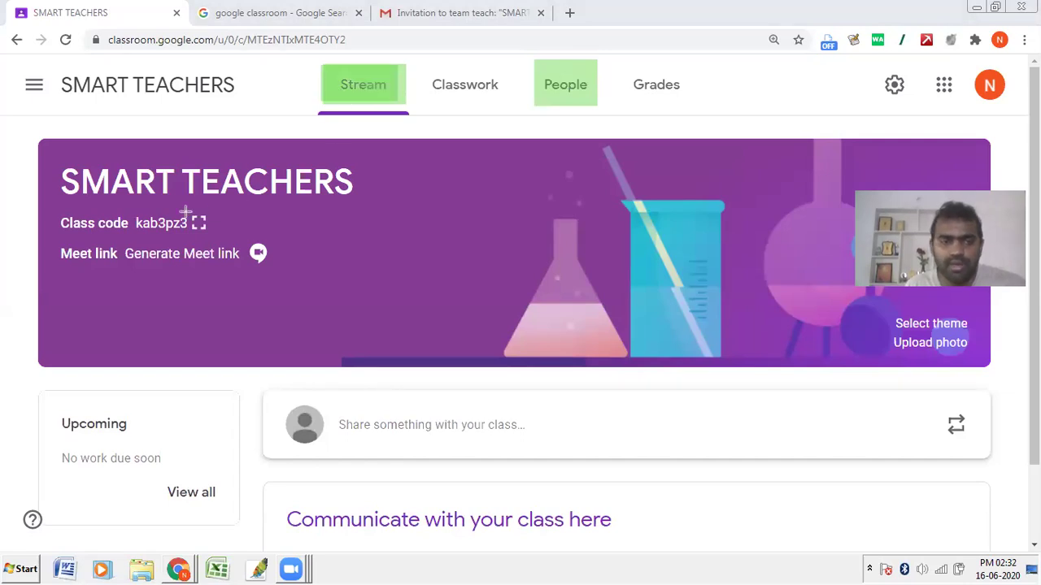
mouse_move(51, 206)
mouse_down()
mouse_move(70, 233)
mouse_move(224, 242)
mouse_up()
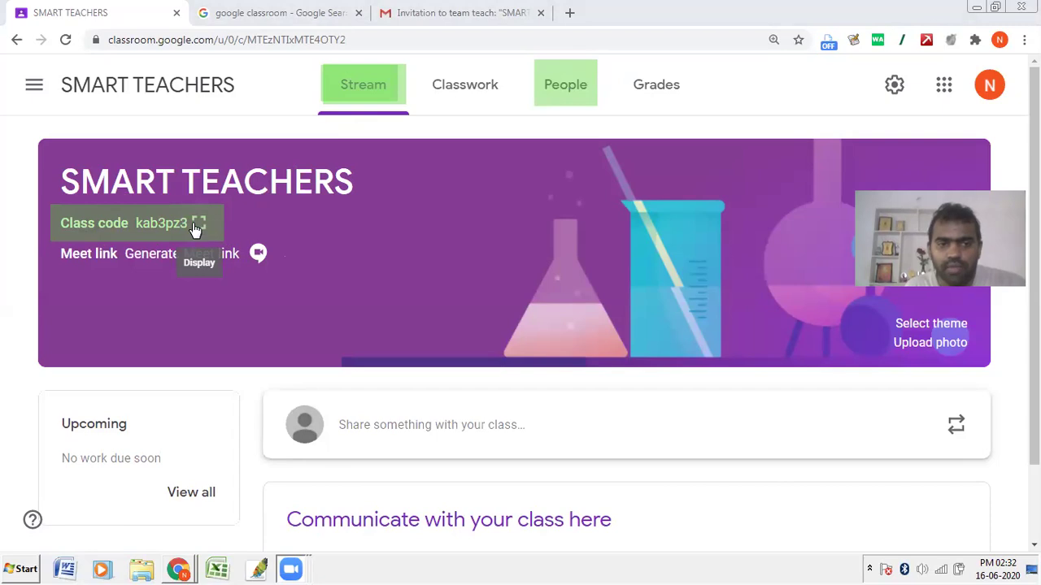
Step: Display the class code enlarged, highlight it, then close the display
click(200, 223)
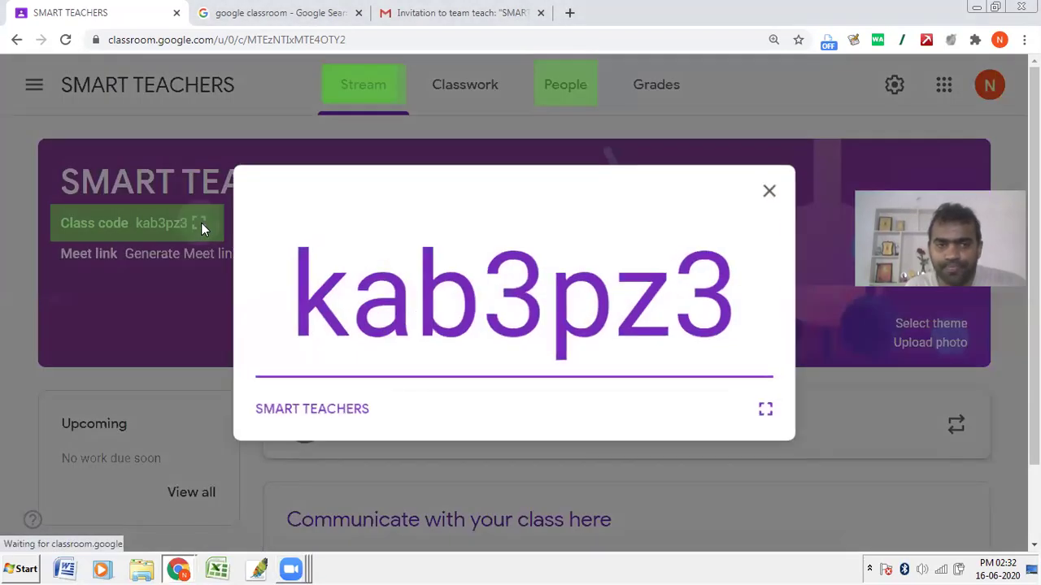
drag(298, 299, 782, 299)
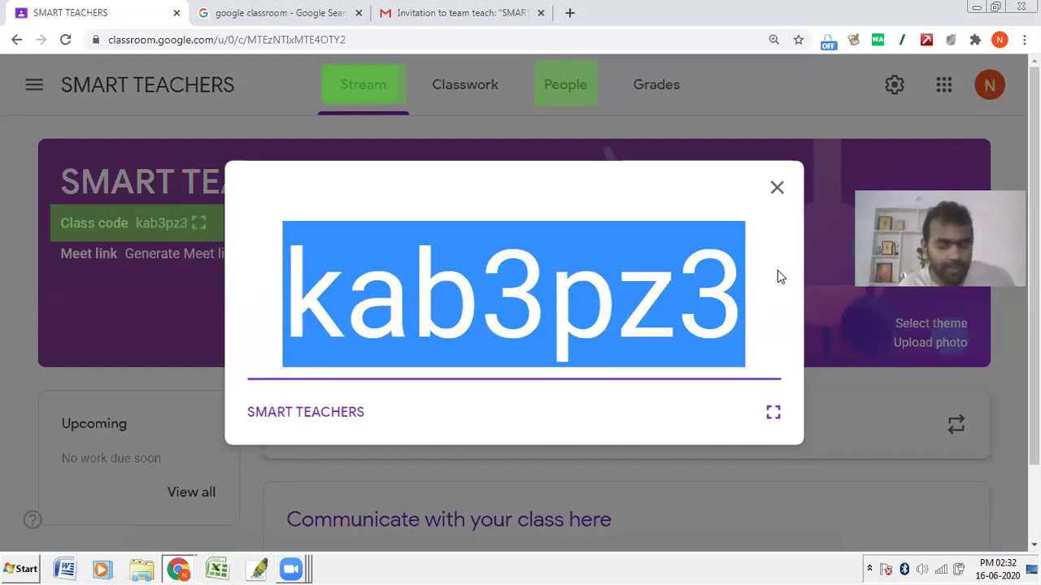
drag(759, 314, 249, 316)
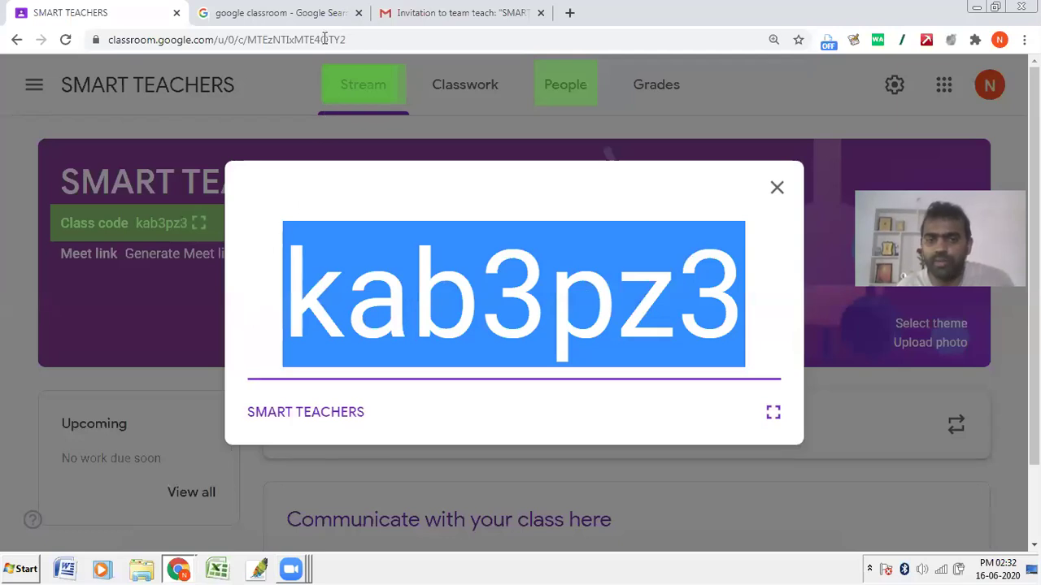
click(740, 297)
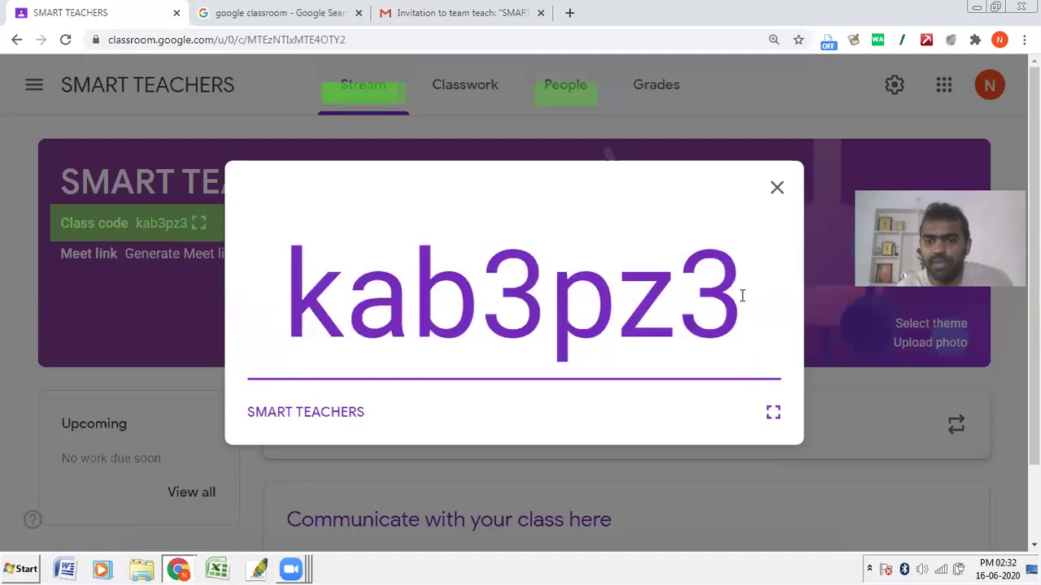
drag(736, 301, 302, 295)
key(ctrl+c)
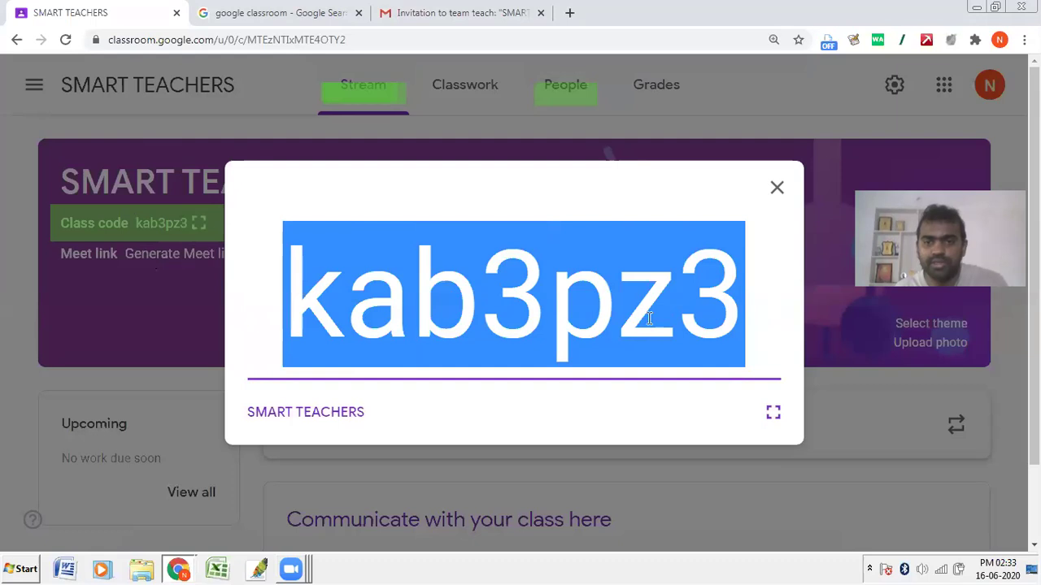
click(774, 191)
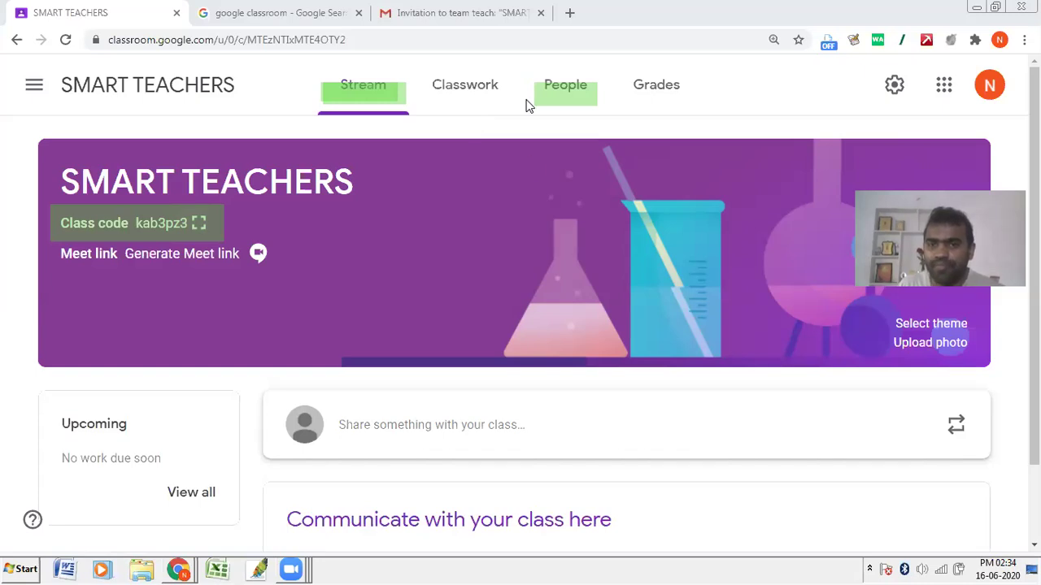
drag(869, 68, 922, 105)
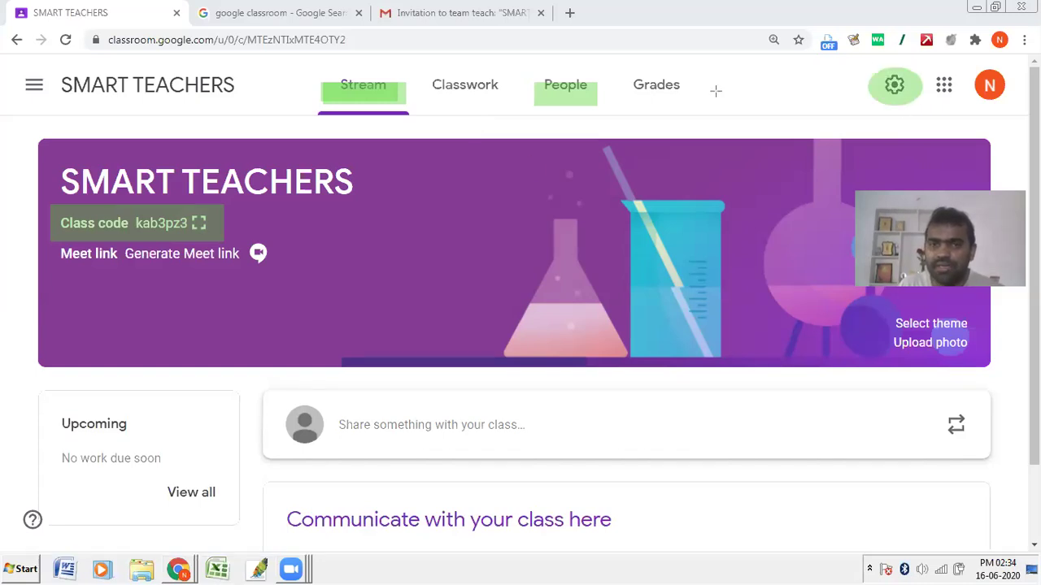
Step: Look at the Class code options in class settings, then leave settings without changes
click(894, 85)
scroll(174, 341, down, 5)
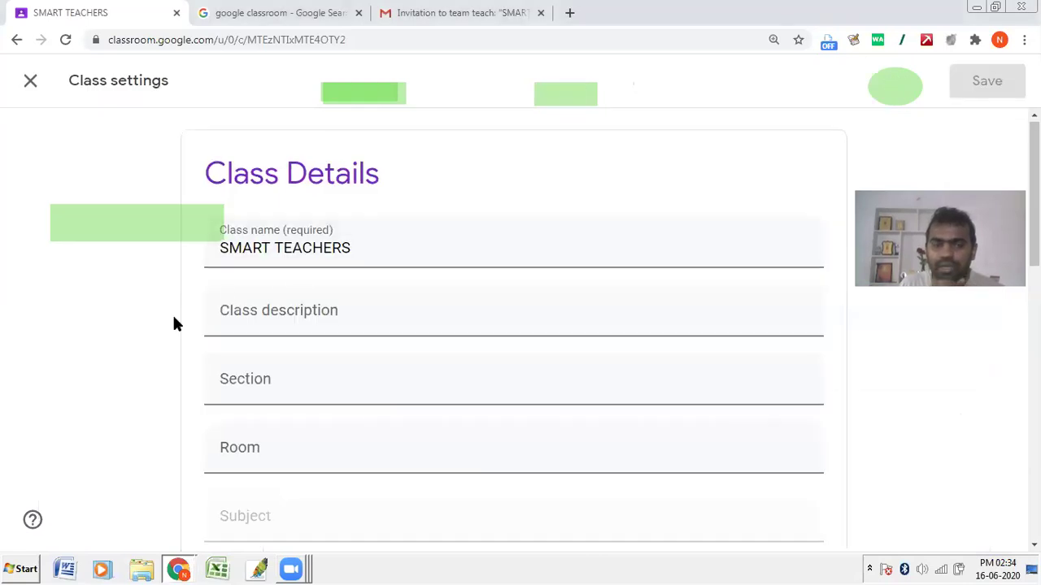
scroll(174, 374, down, 3)
scroll(191, 337, up, 2)
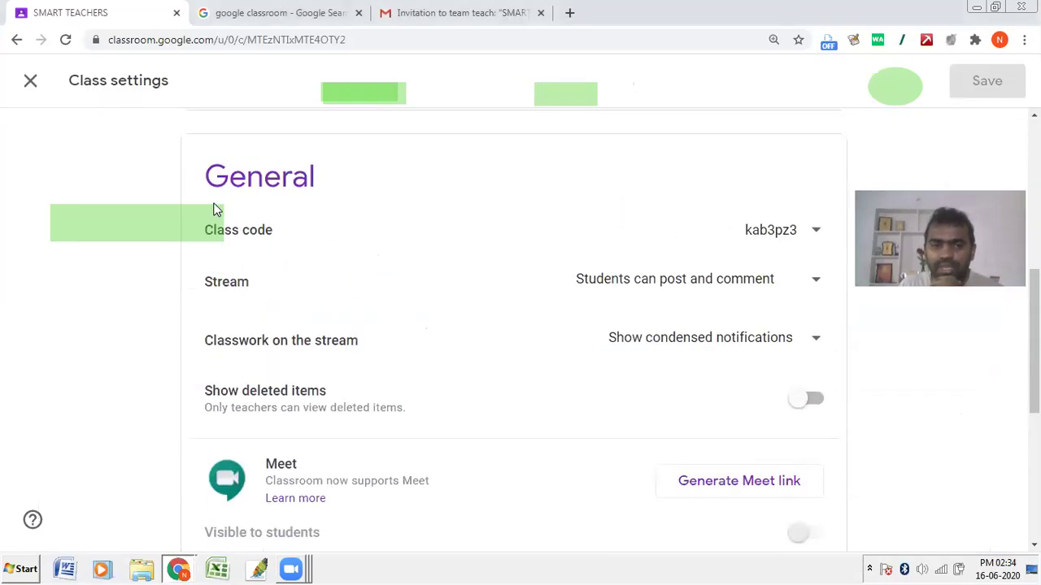
drag(212, 231, 318, 230)
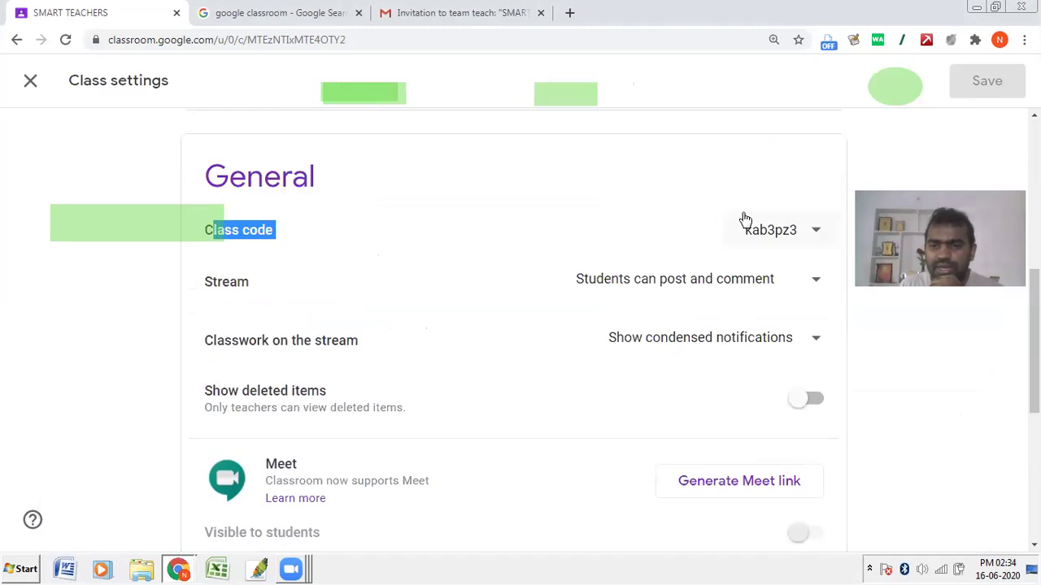
click(768, 235)
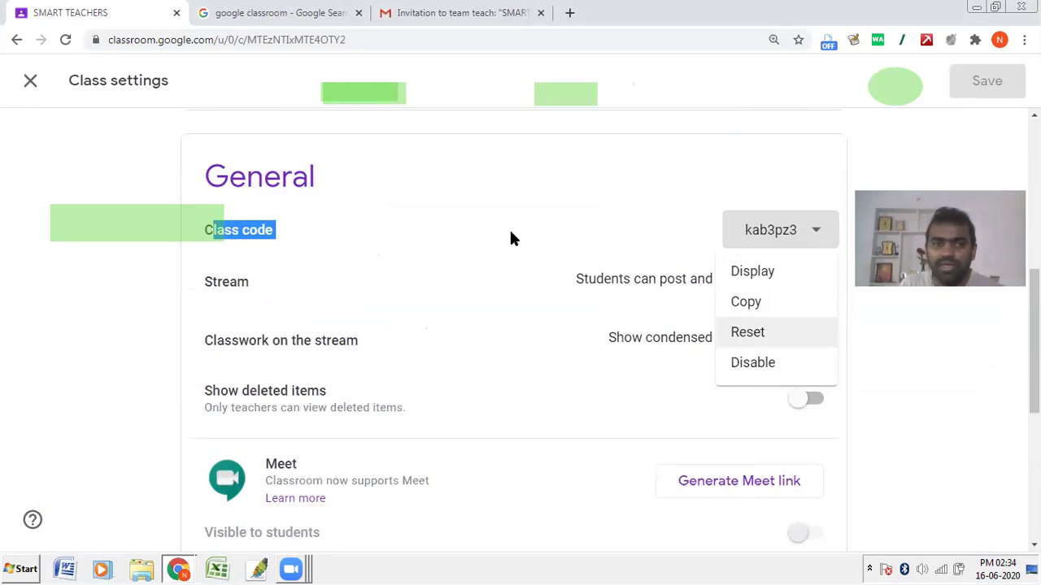
click(27, 86)
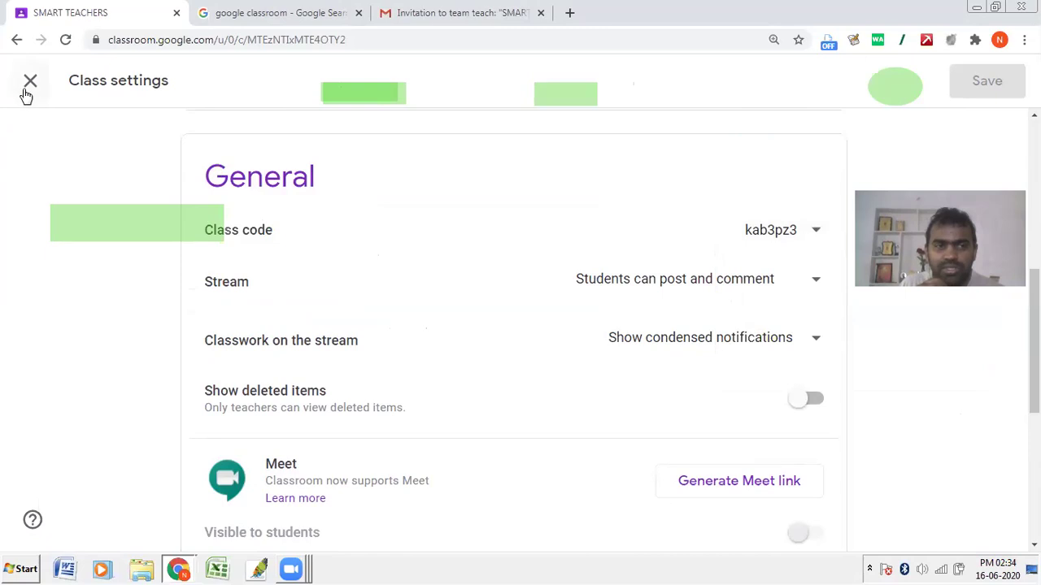
click(30, 85)
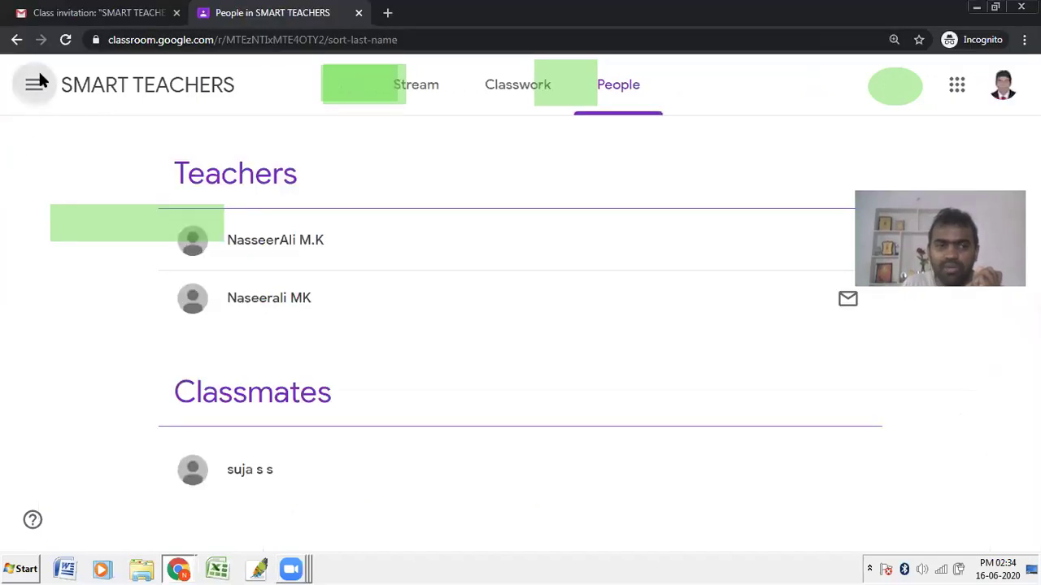
click(36, 82)
Step: From the Classes list, paste the class code into Join class, cancel, and return to the teacher's window
click(47, 89)
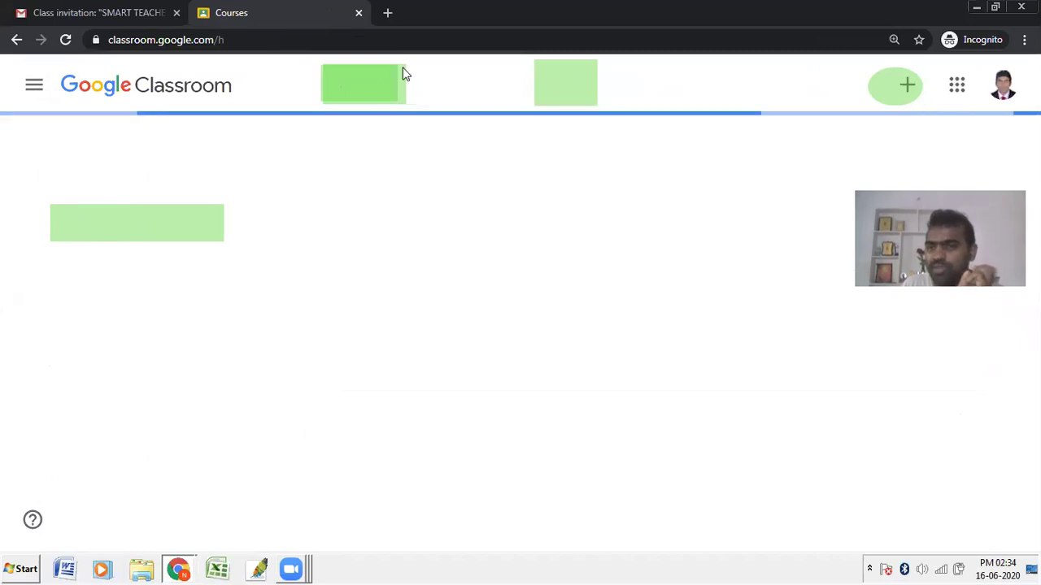
click(900, 91)
click(870, 130)
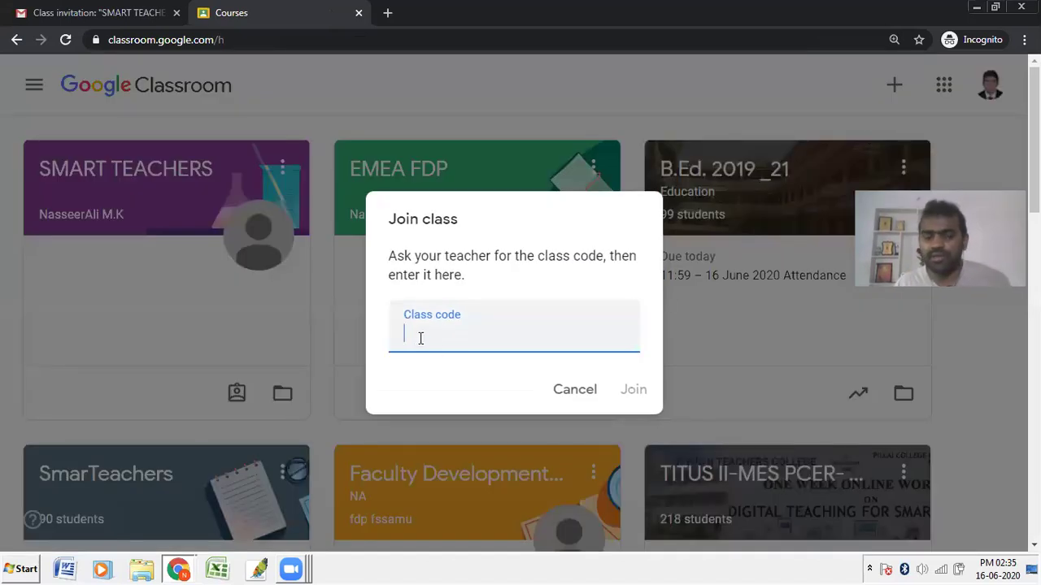
key(ctrl+v)
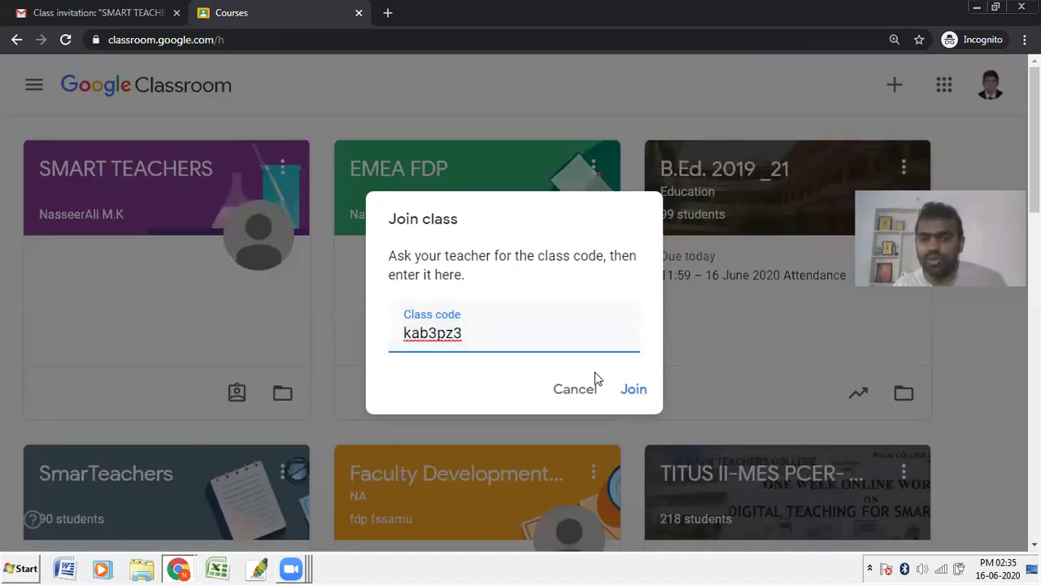
click(586, 393)
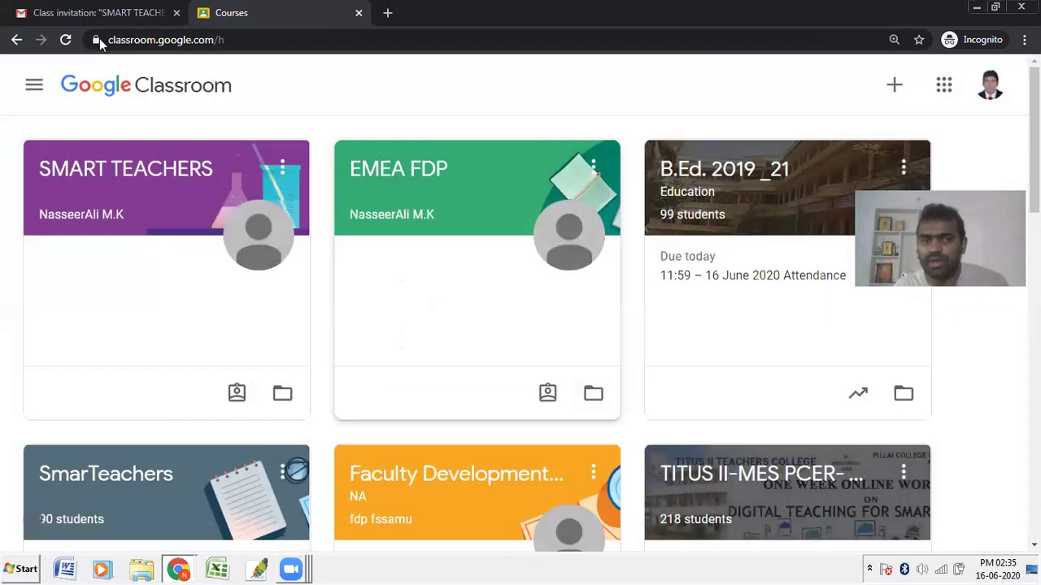
click(180, 569)
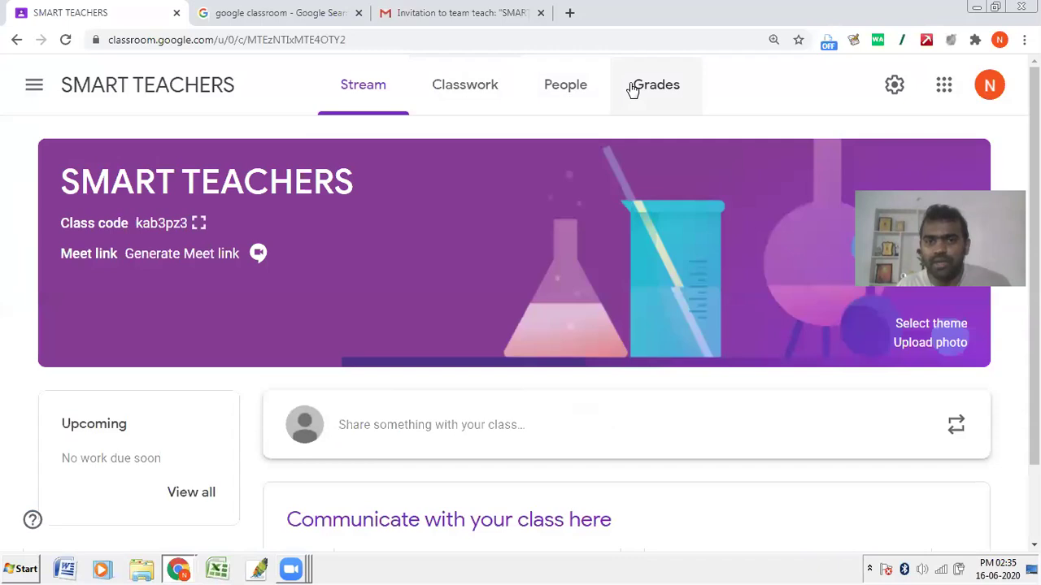
Step: Open the SMART TEACHERS People page and reload it to refresh the student list
click(580, 99)
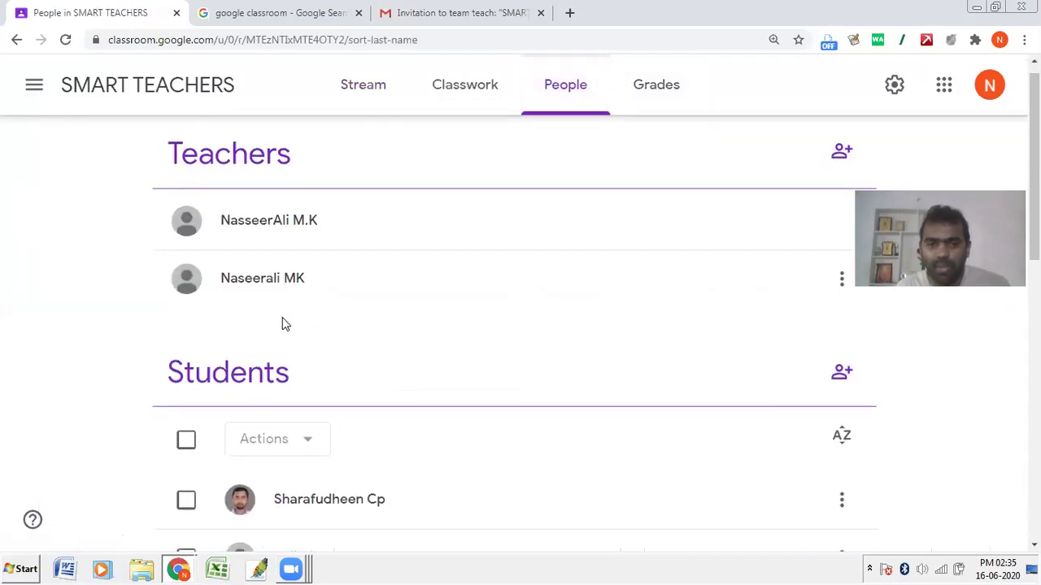
click(65, 40)
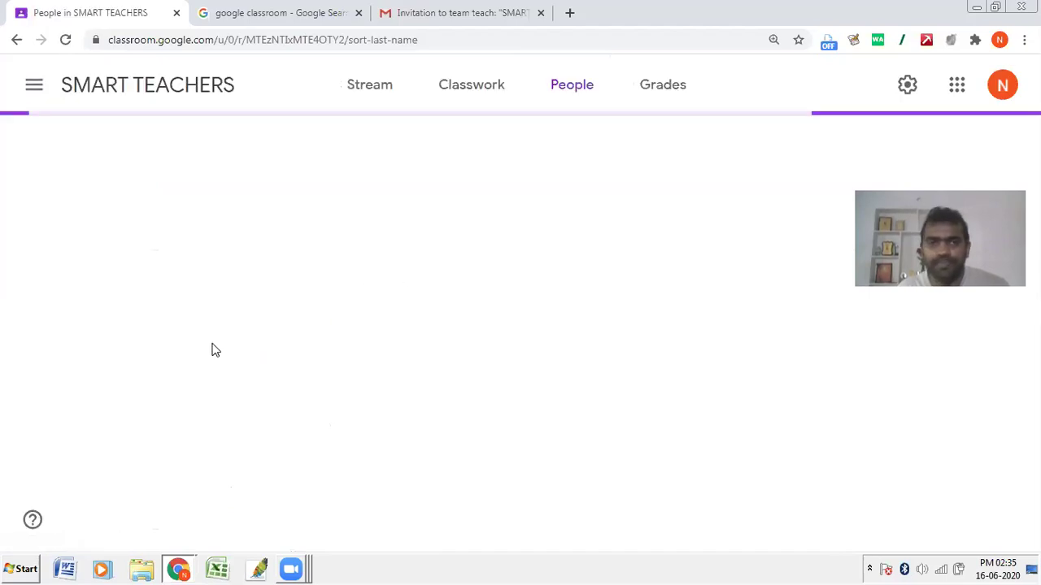
scroll(274, 378, down, 5)
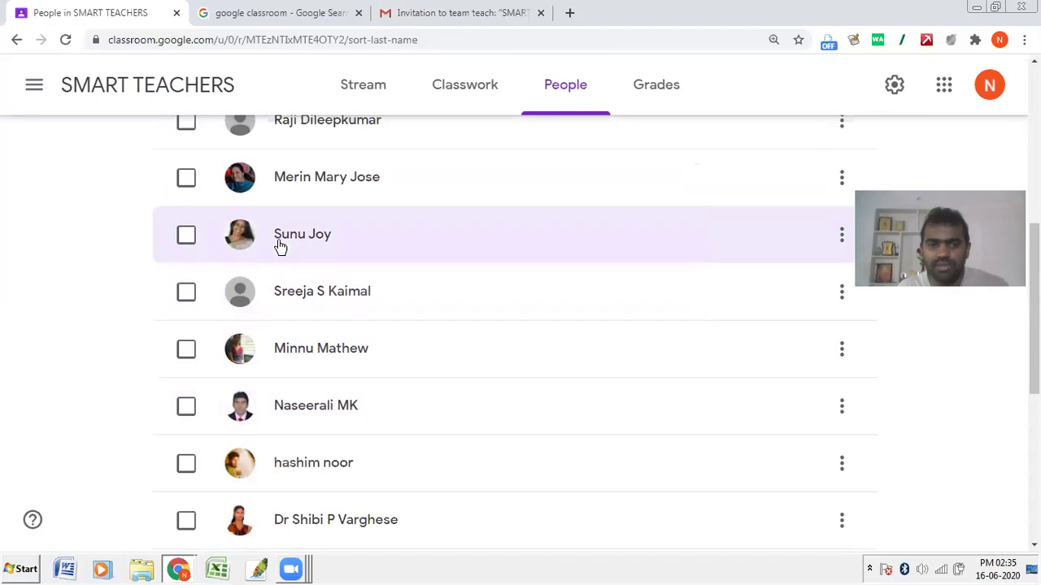
scroll(317, 324, up, 3)
scroll(408, 333, down, 5)
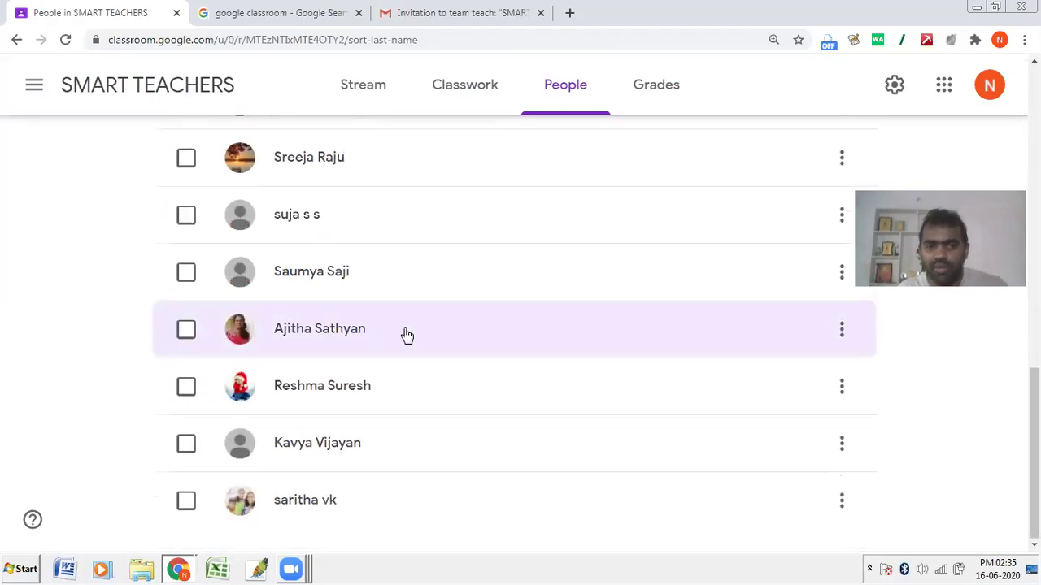
scroll(406, 335, up, 8)
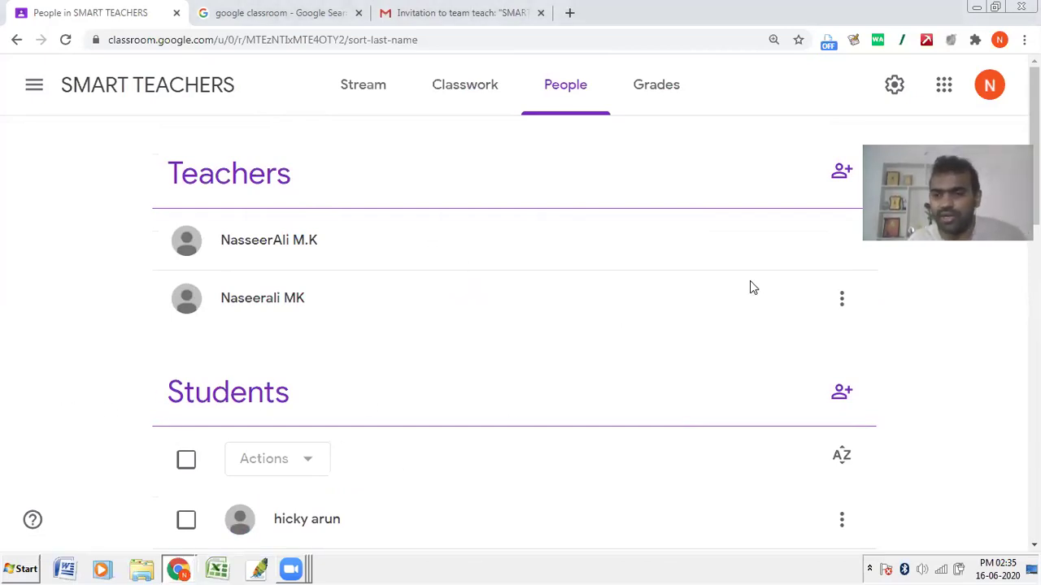
scroll(520, 325, down, 5)
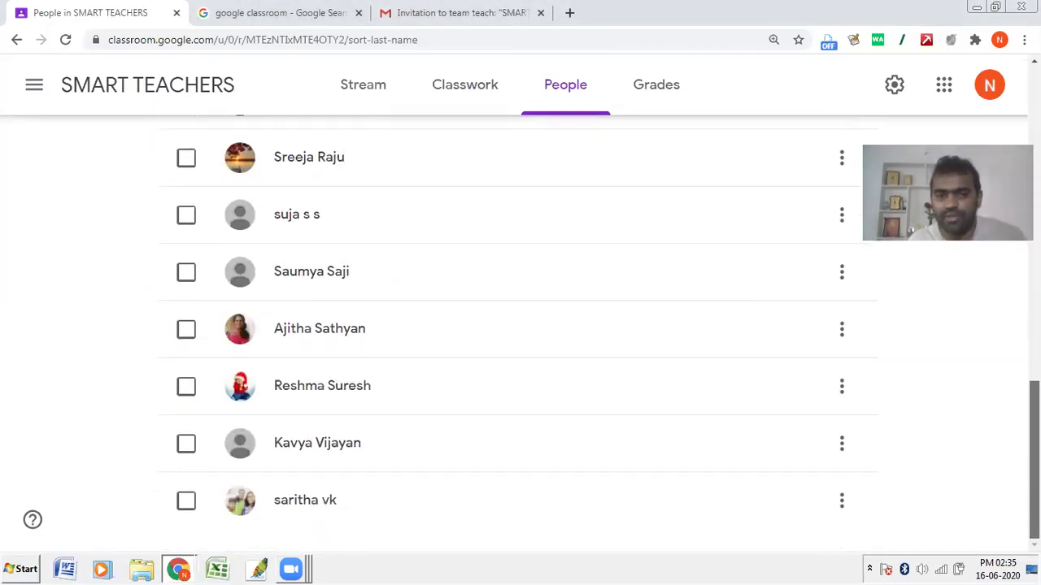
scroll(520, 326, up, 1)
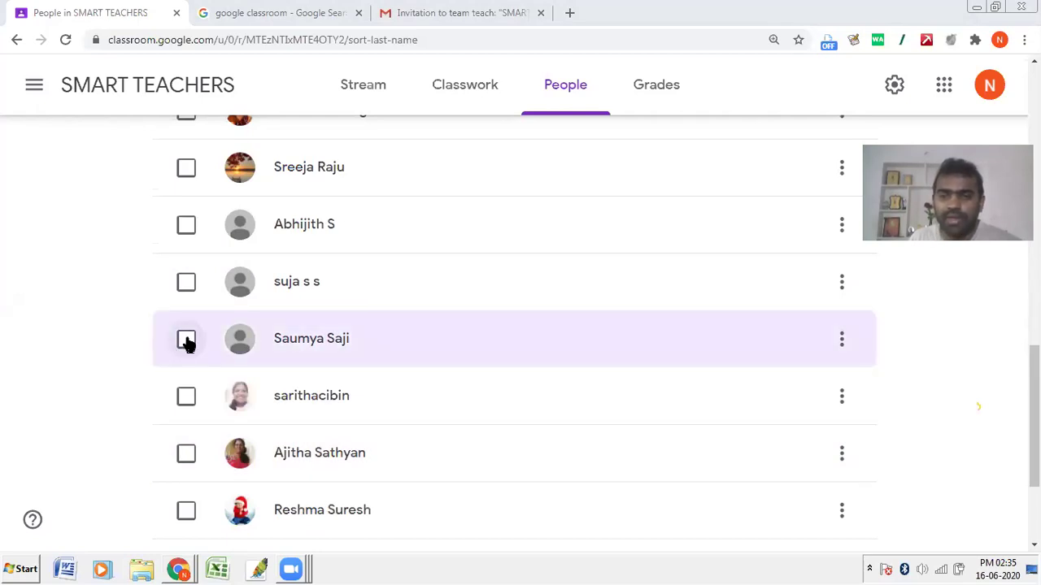
Step: Tick the checkboxes of four students in the Students list
click(186, 338)
click(187, 282)
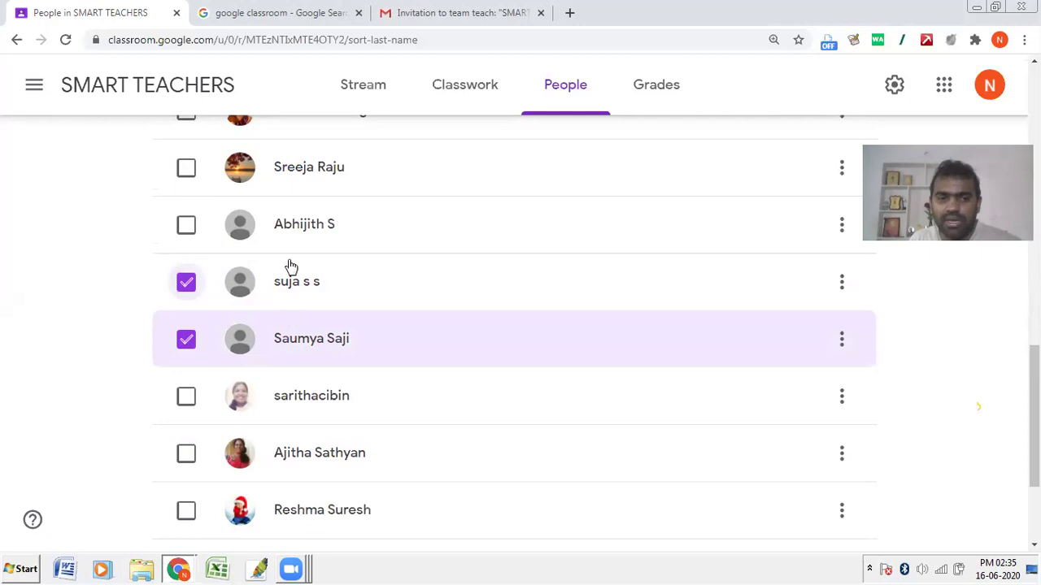
click(188, 228)
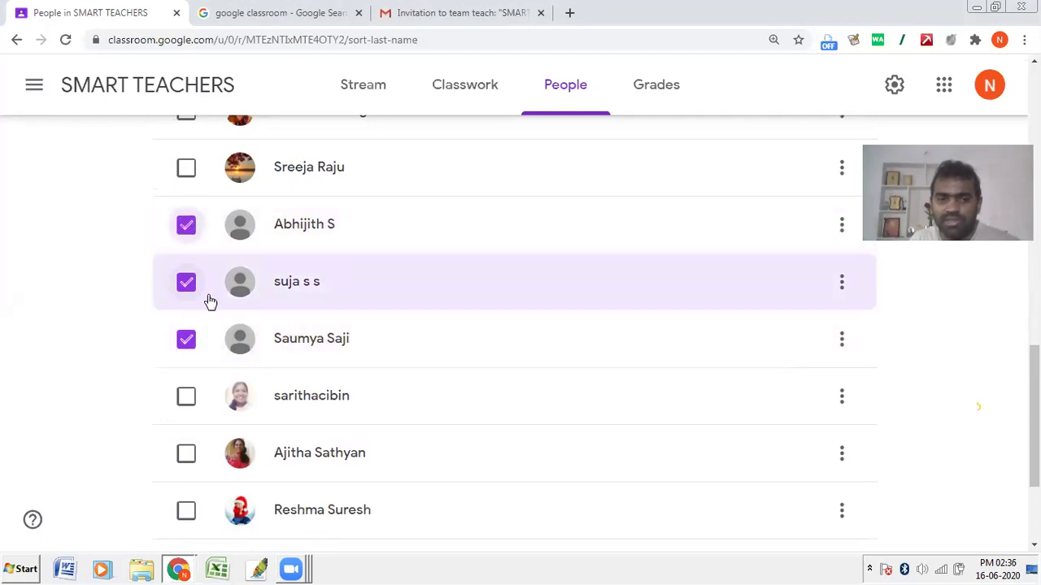
click(190, 396)
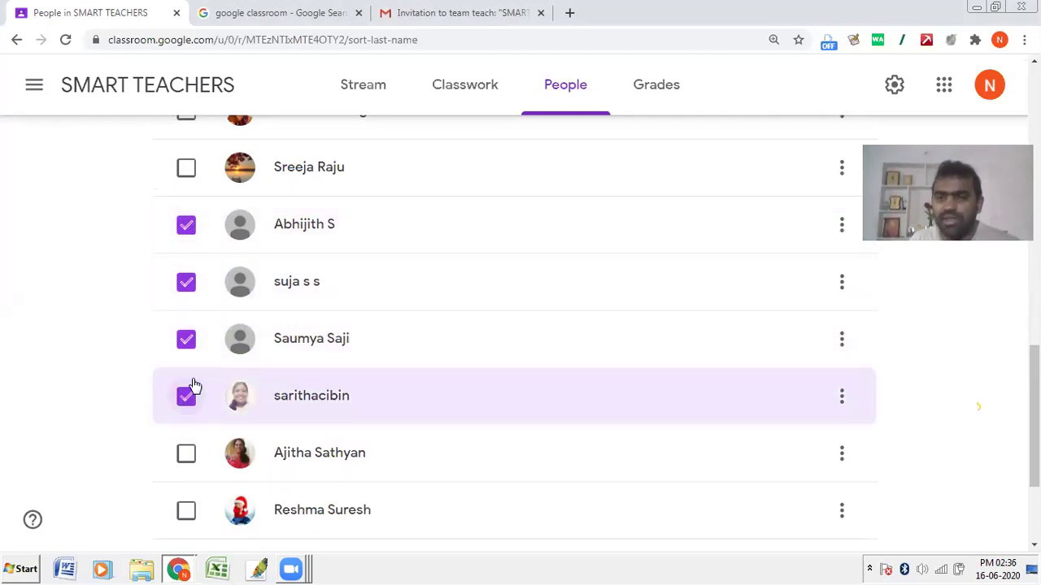
scroll(295, 325, up, 12)
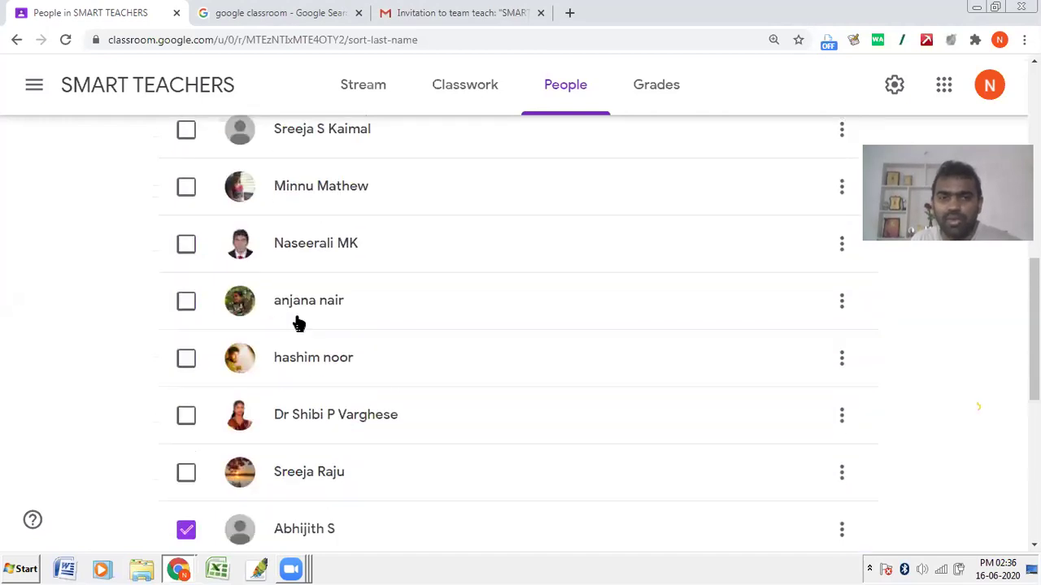
scroll(296, 321, up, 2)
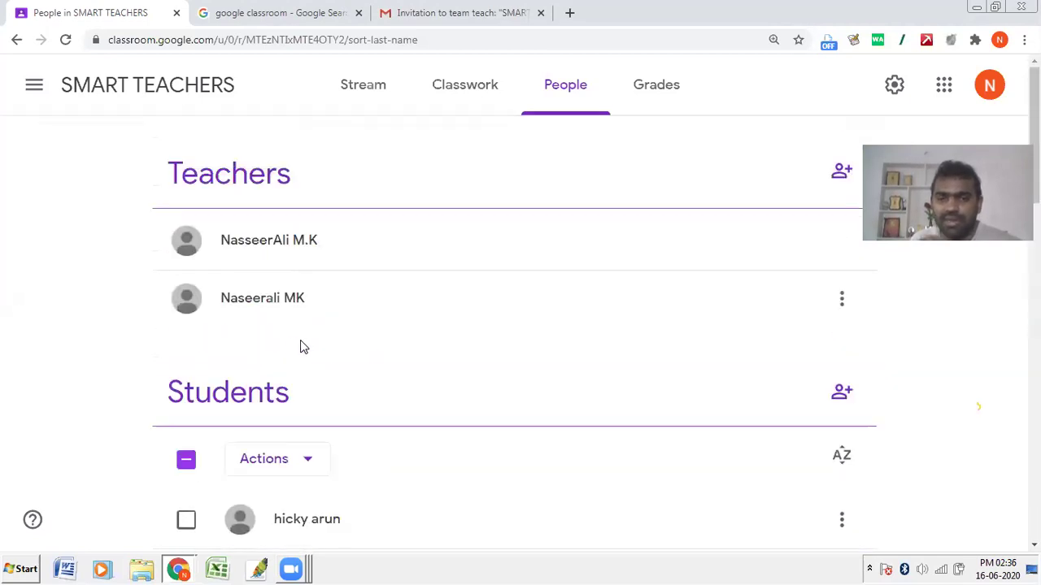
scroll(418, 319, down, 4)
Step: Choose Remove for the four ticked students, cancel it, then tick the first student and select all
scroll(404, 309, up, 2)
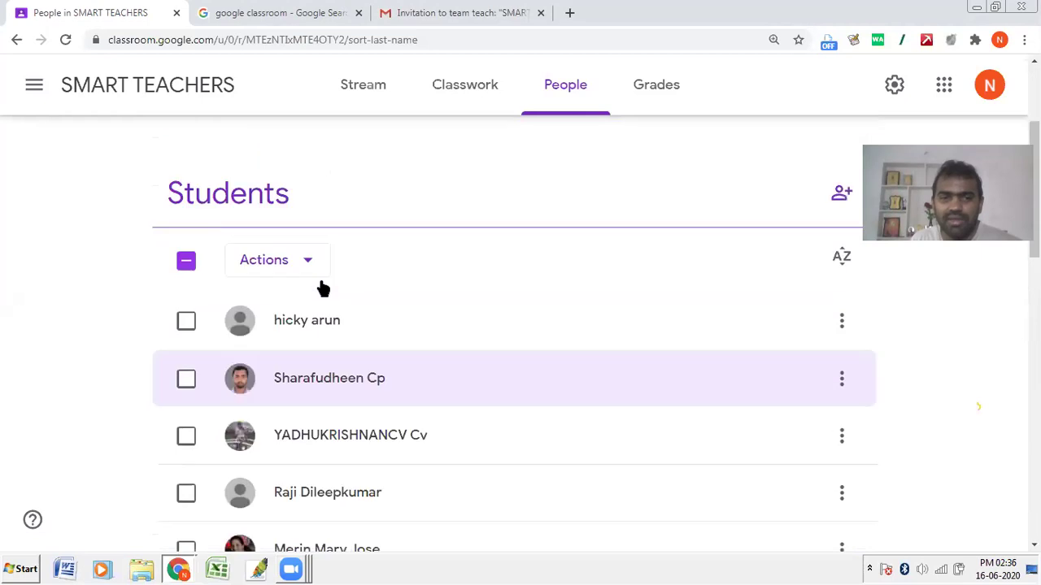
click(294, 317)
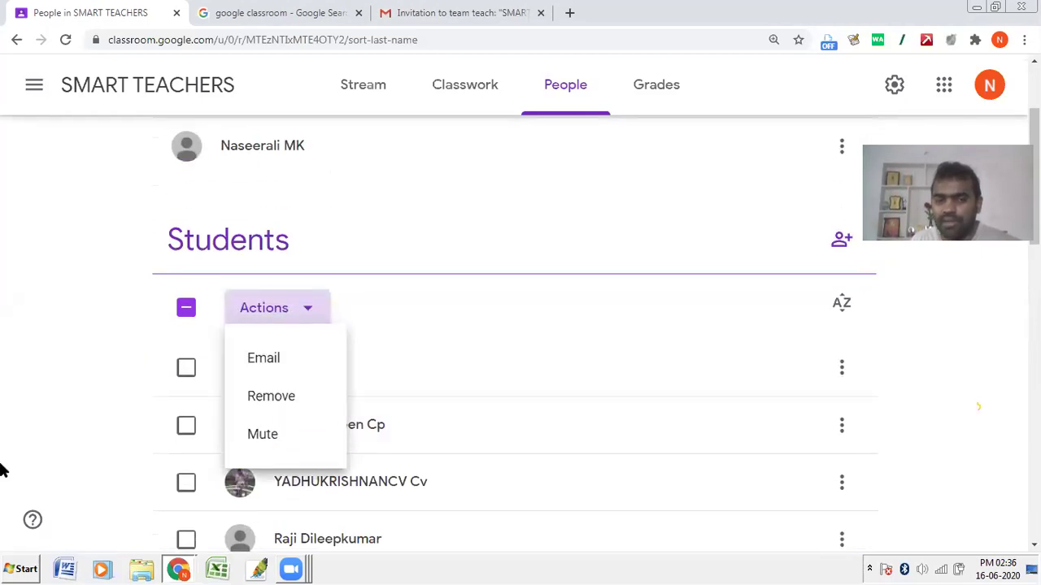
scroll(91, 395, down, 10)
scroll(93, 396, up, 10)
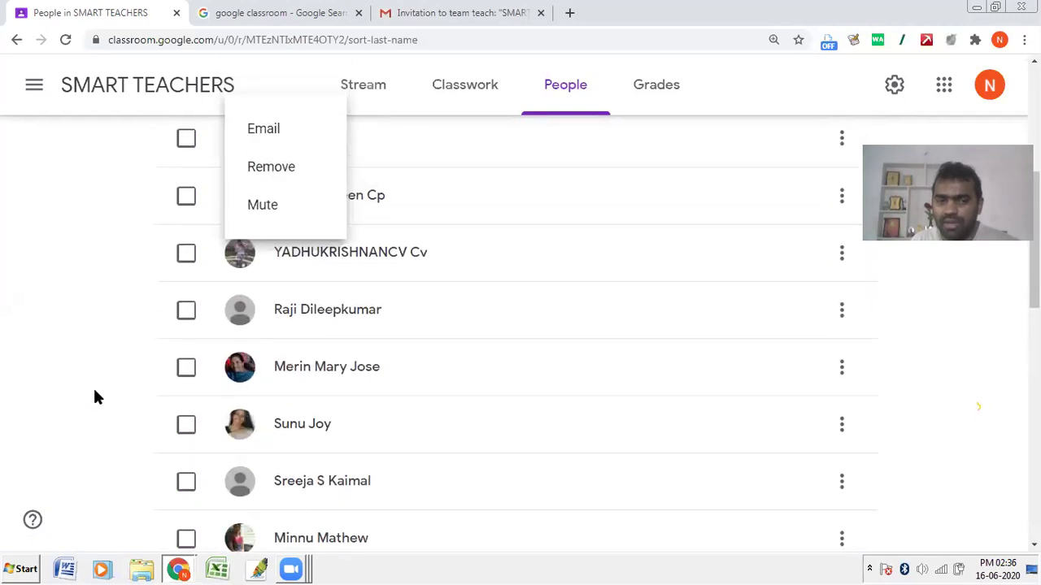
scroll(130, 399, up, 2)
scroll(128, 400, down, 4)
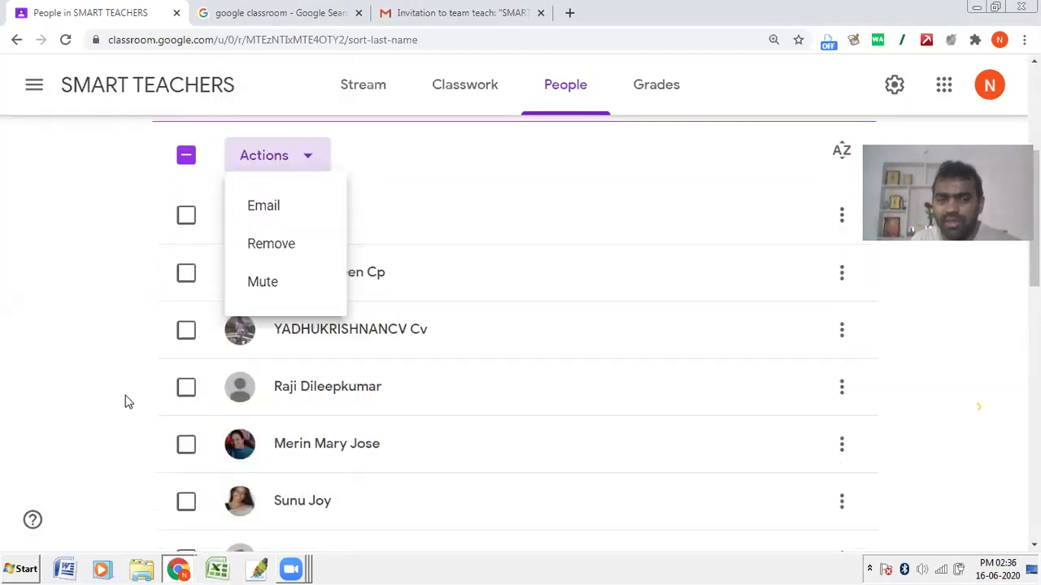
click(294, 247)
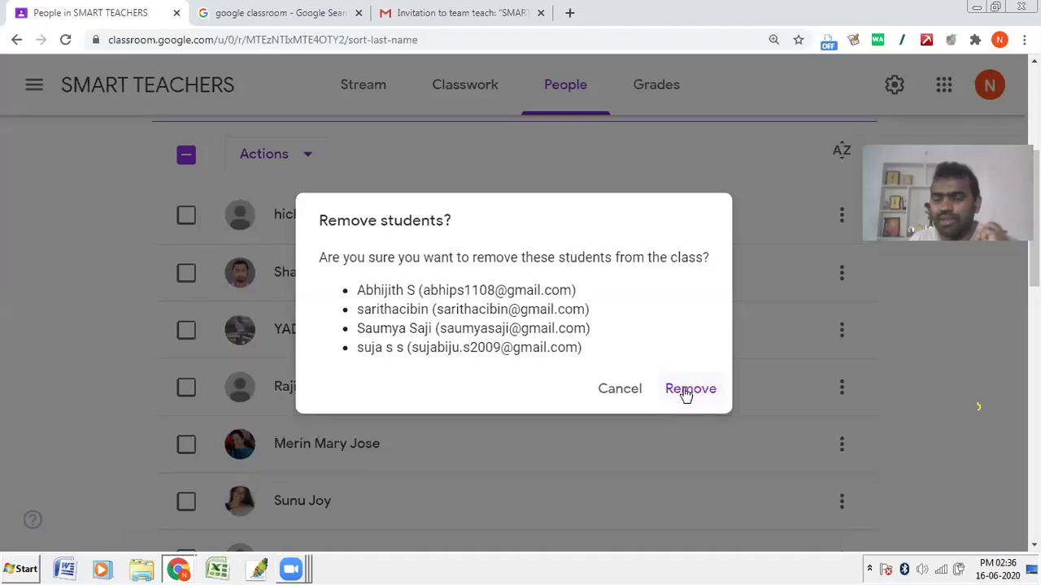
click(618, 392)
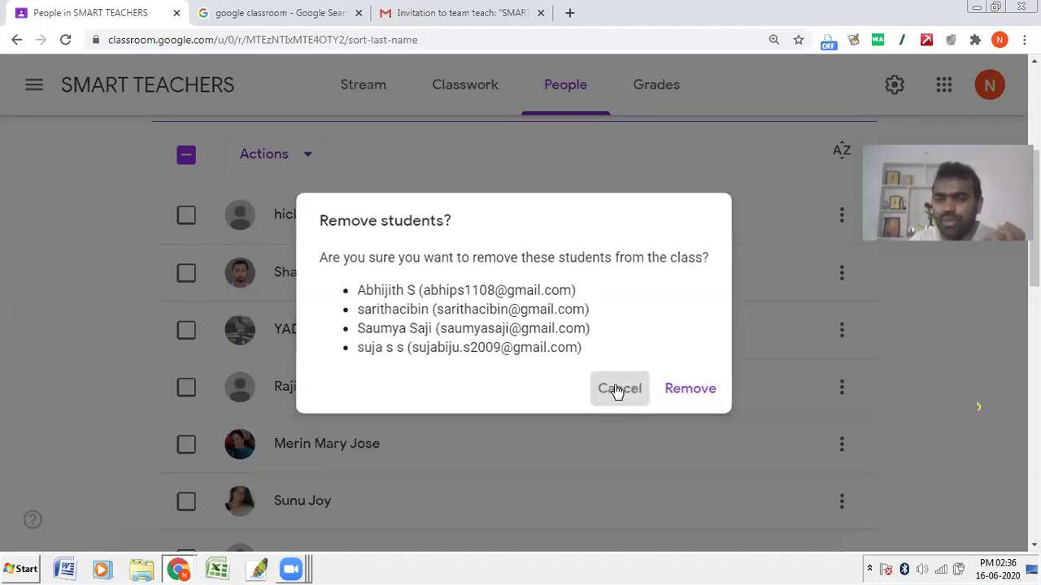
click(186, 215)
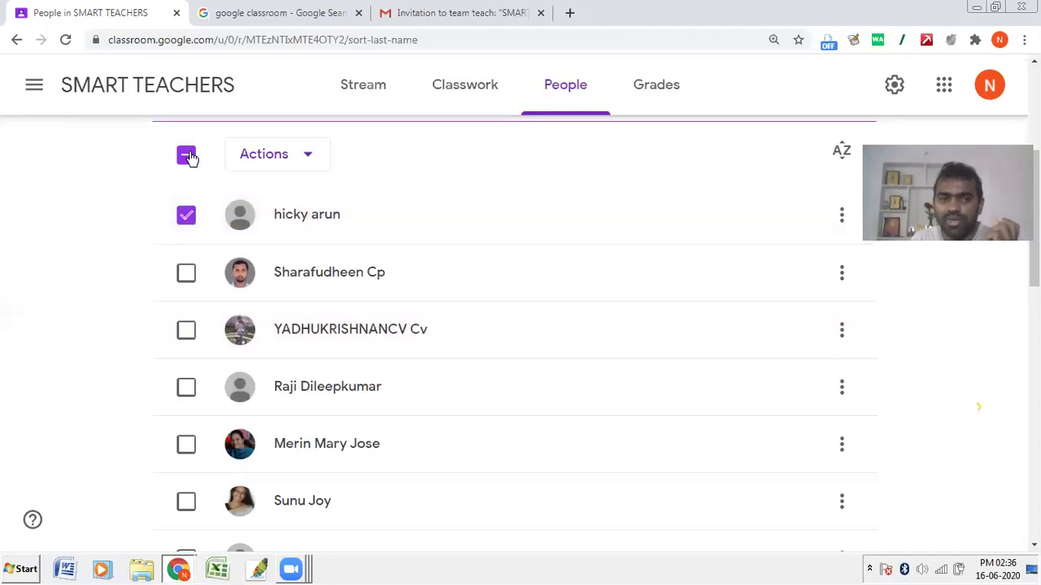
click(187, 155)
Step: Toggle select-all and the first student's checkbox, ending with only the second student ticked
click(186, 214)
click(186, 155)
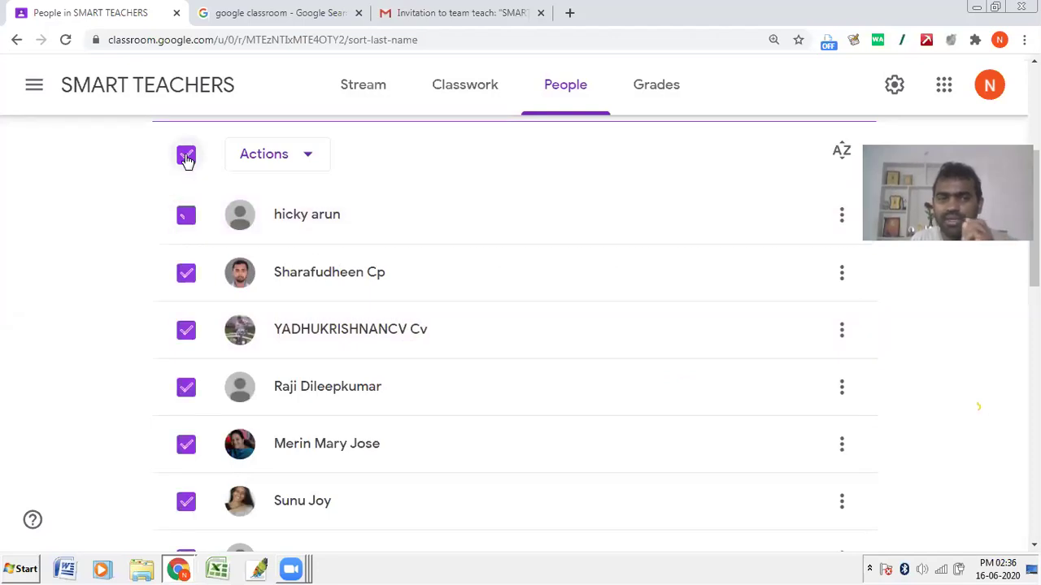
click(186, 155)
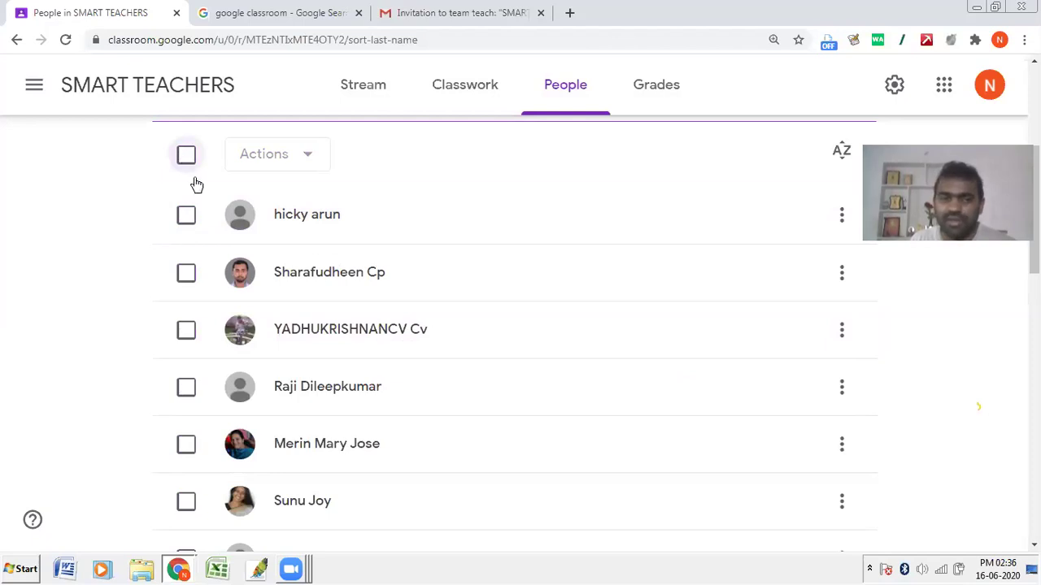
click(187, 217)
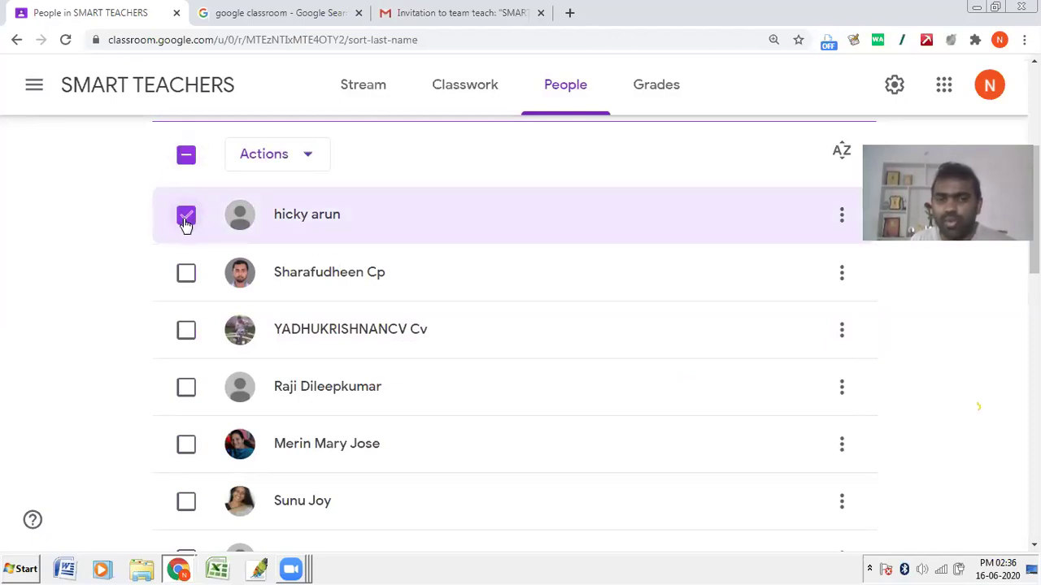
click(187, 216)
click(187, 156)
click(187, 156)
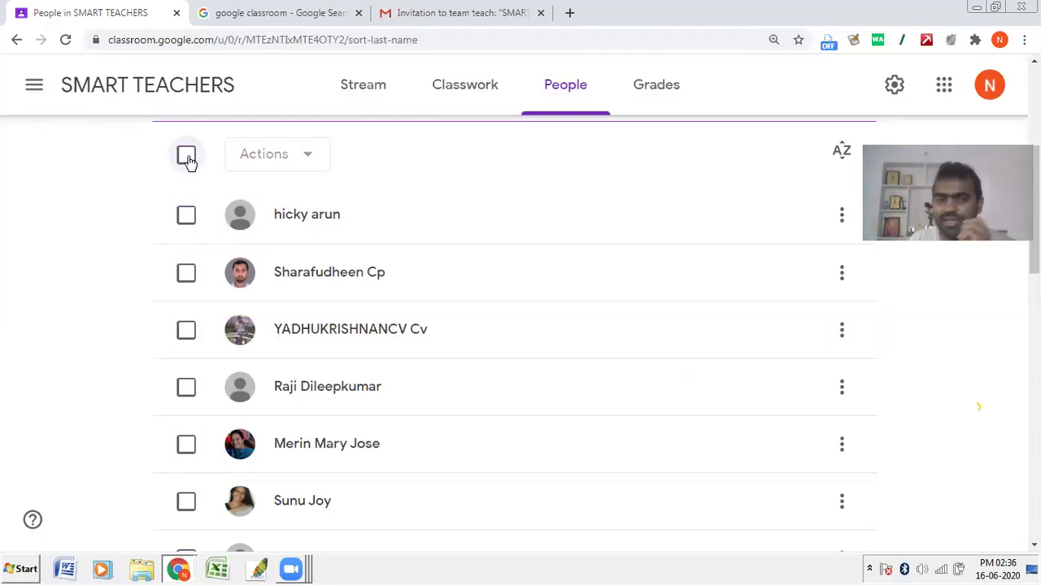
click(186, 215)
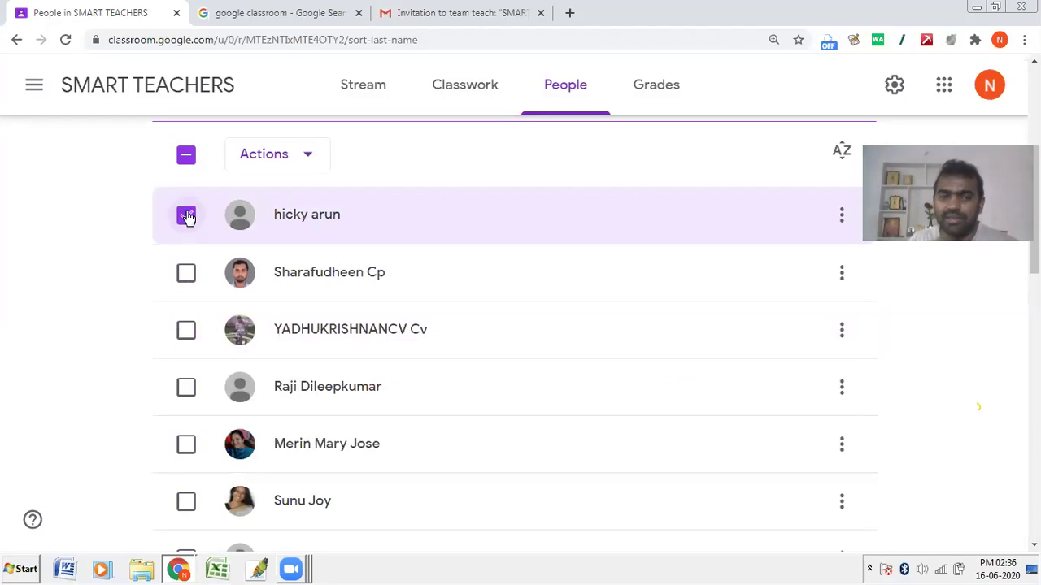
click(187, 217)
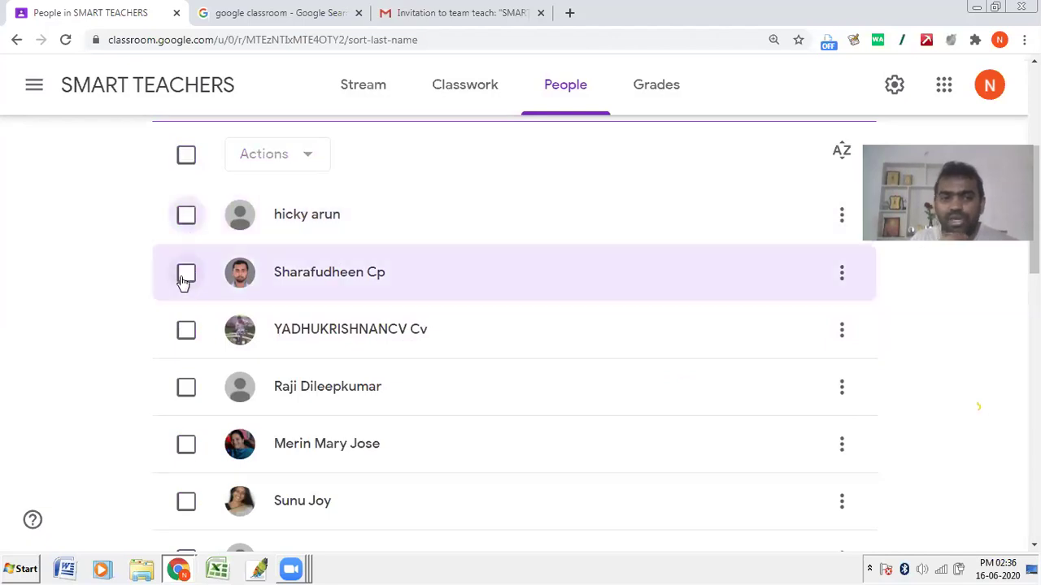
click(183, 279)
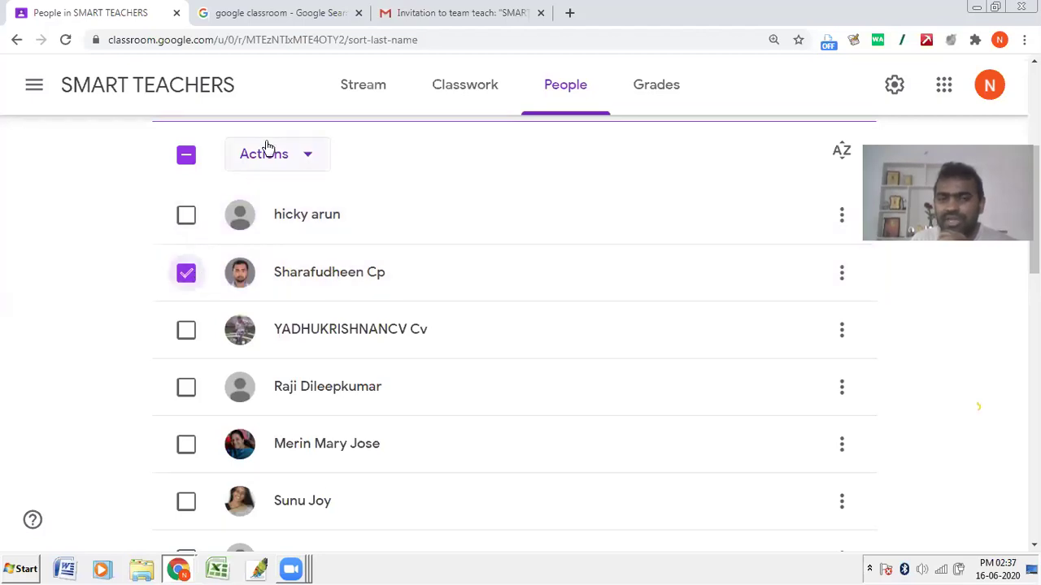
Step: Mute the selected second student through Actions > Mute and confirm
click(274, 155)
click(274, 281)
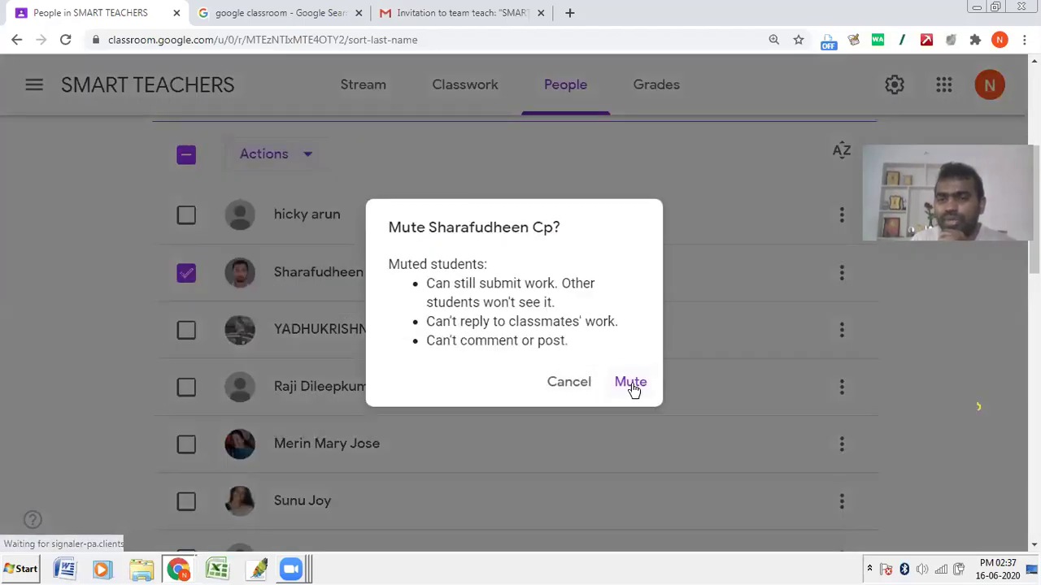
click(632, 384)
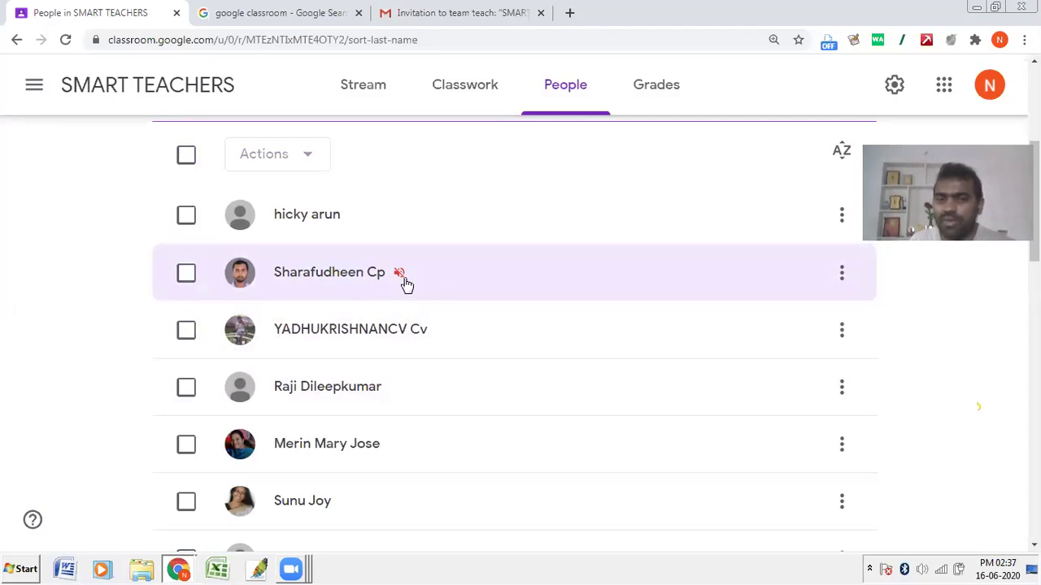
Step: Reselect the muted second student and unmute them through Actions > Unmute
click(193, 279)
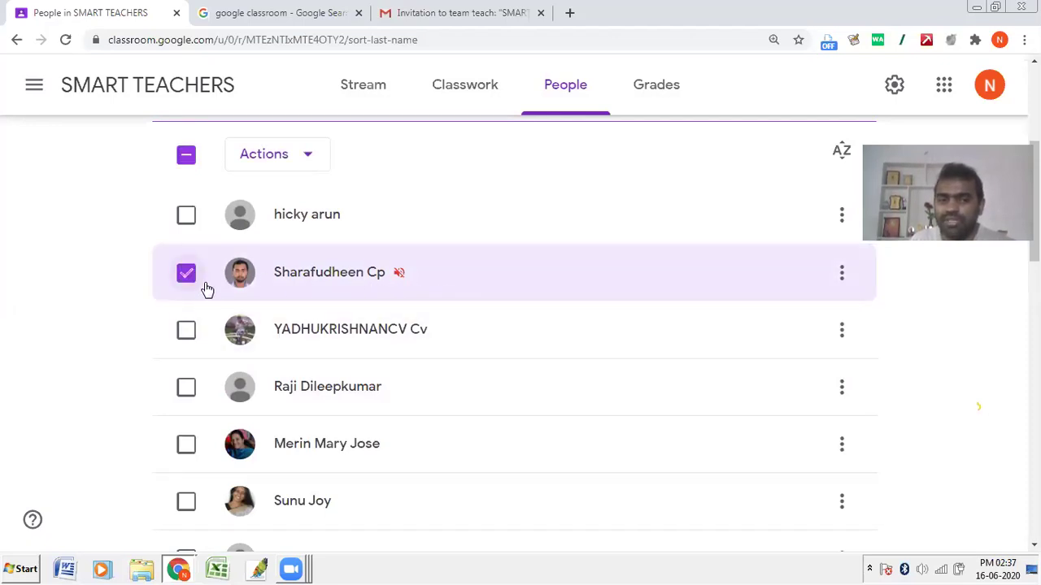
click(840, 279)
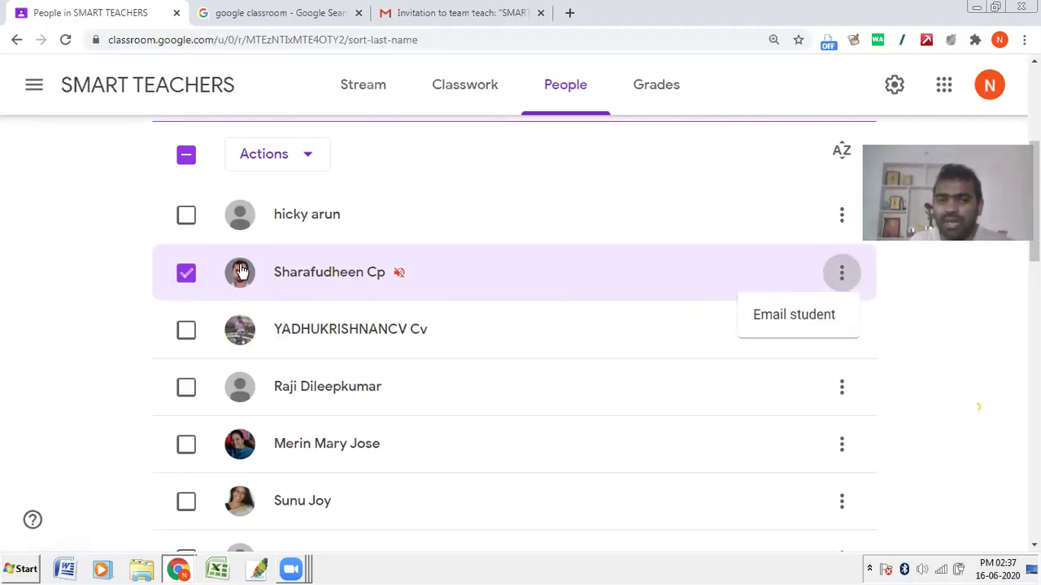
click(183, 278)
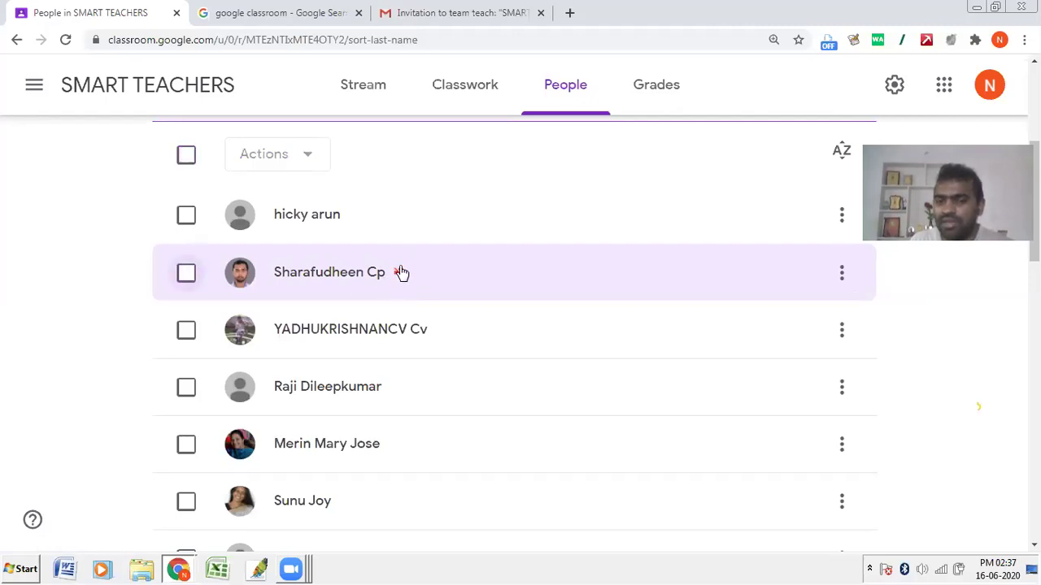
click(184, 274)
click(306, 155)
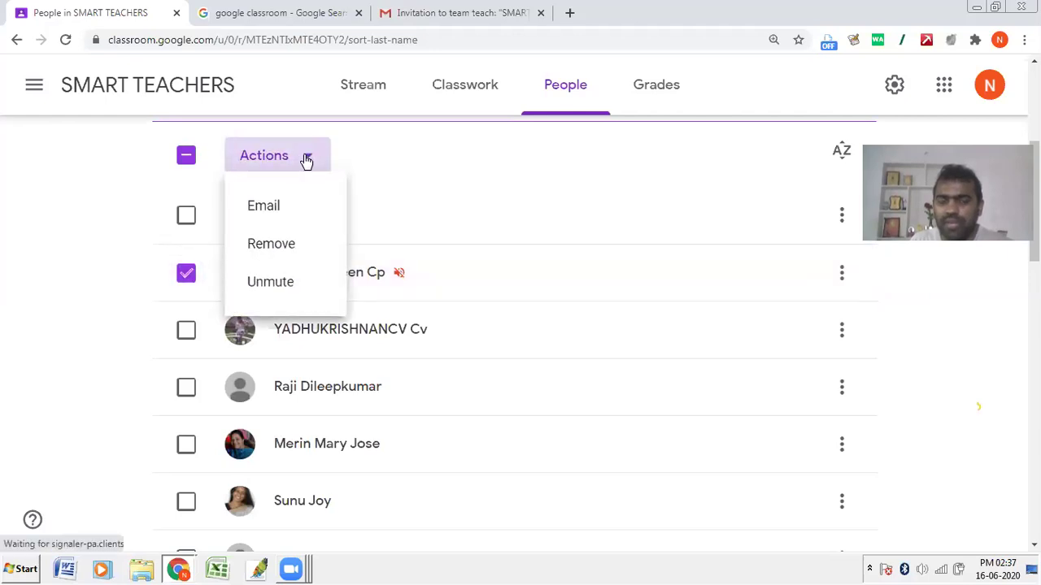
click(302, 286)
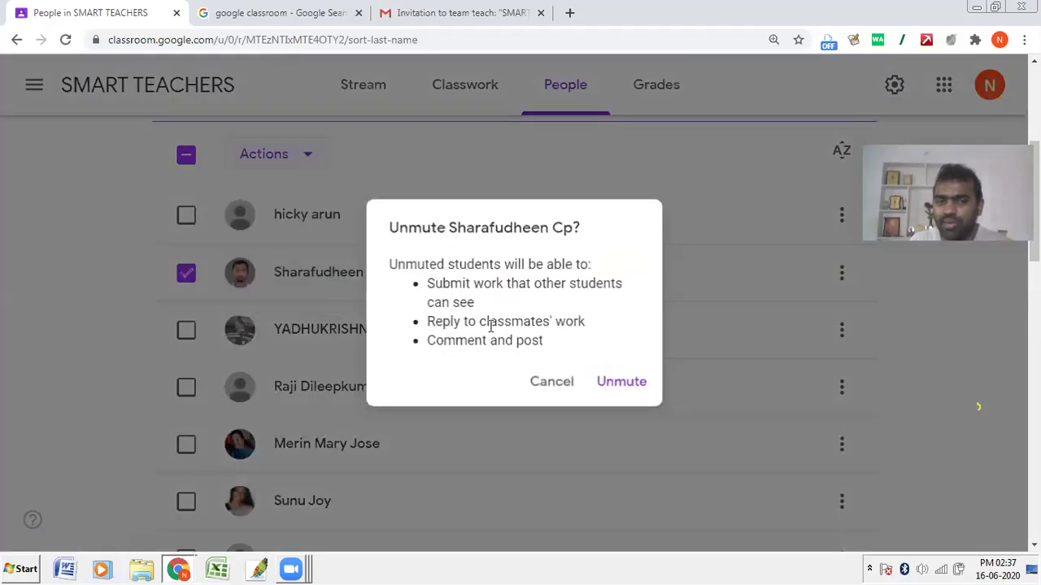
click(606, 381)
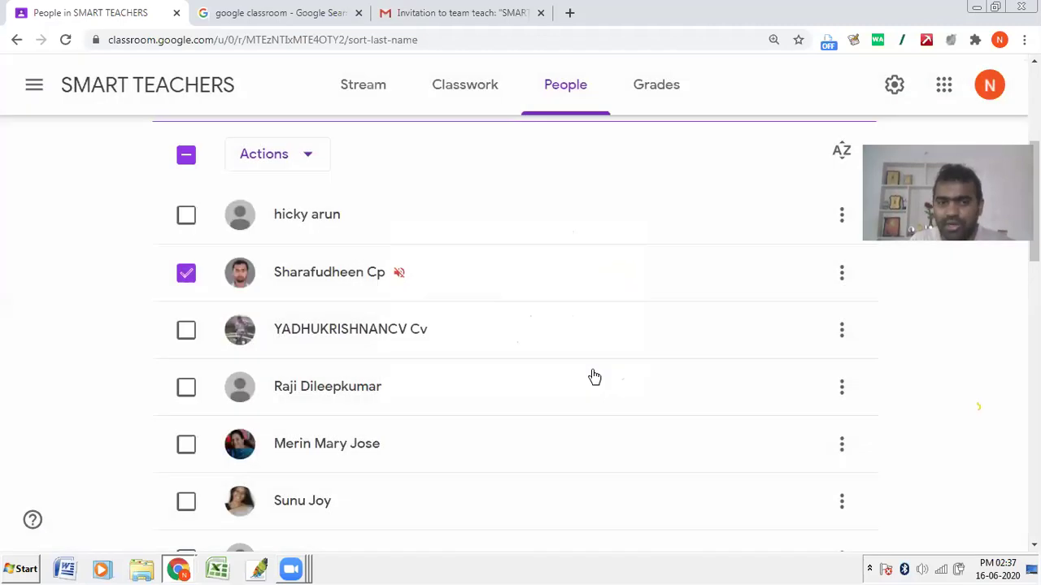
click(189, 218)
Step: Tick students two through five, then toggle select-all repeatedly until nothing is selected
click(187, 277)
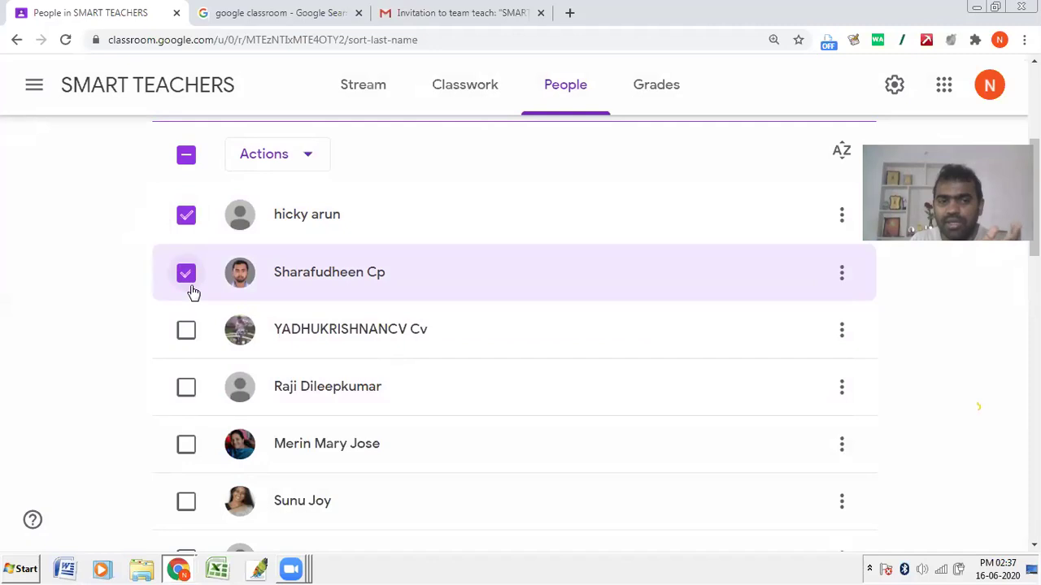
click(186, 330)
click(186, 386)
click(186, 444)
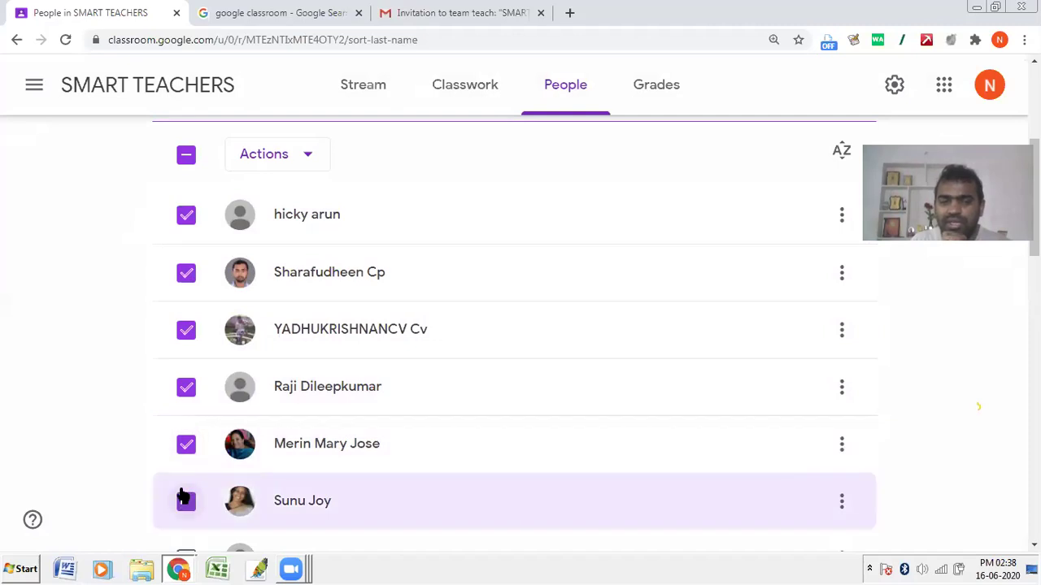
click(186, 154)
click(187, 155)
click(186, 154)
click(186, 156)
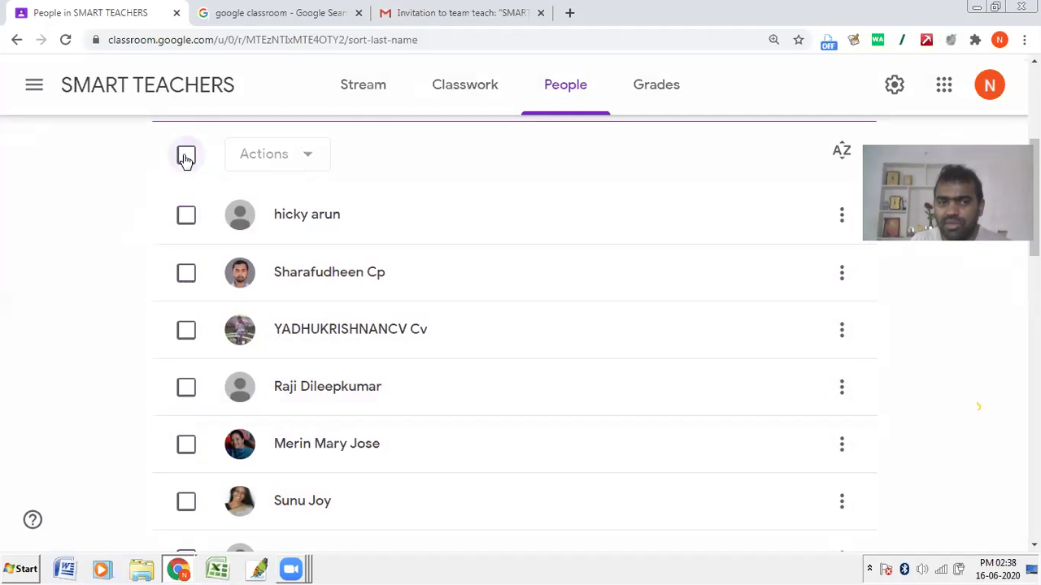
click(186, 157)
click(186, 156)
click(187, 156)
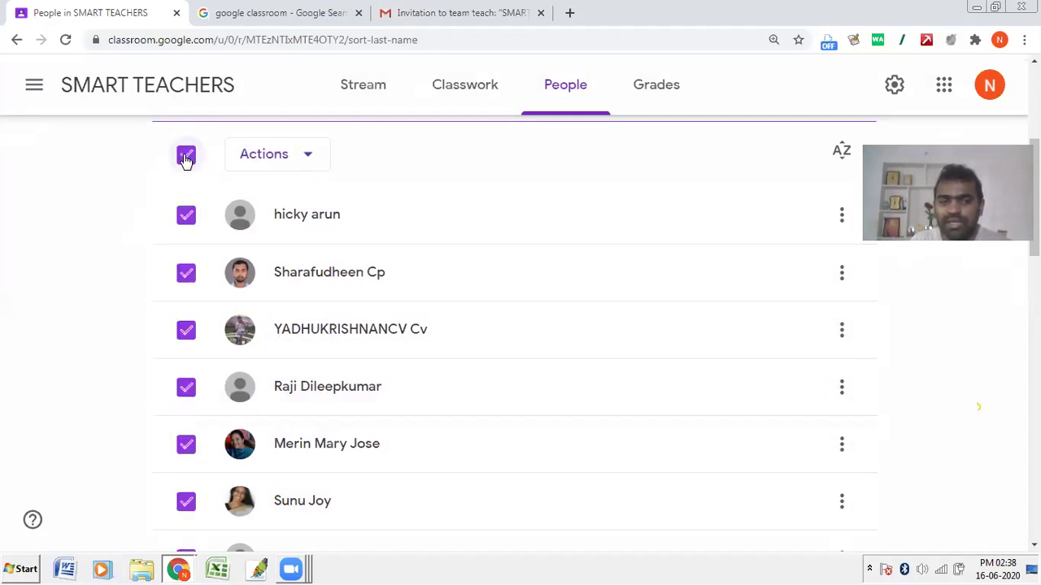
click(186, 156)
click(187, 156)
click(186, 156)
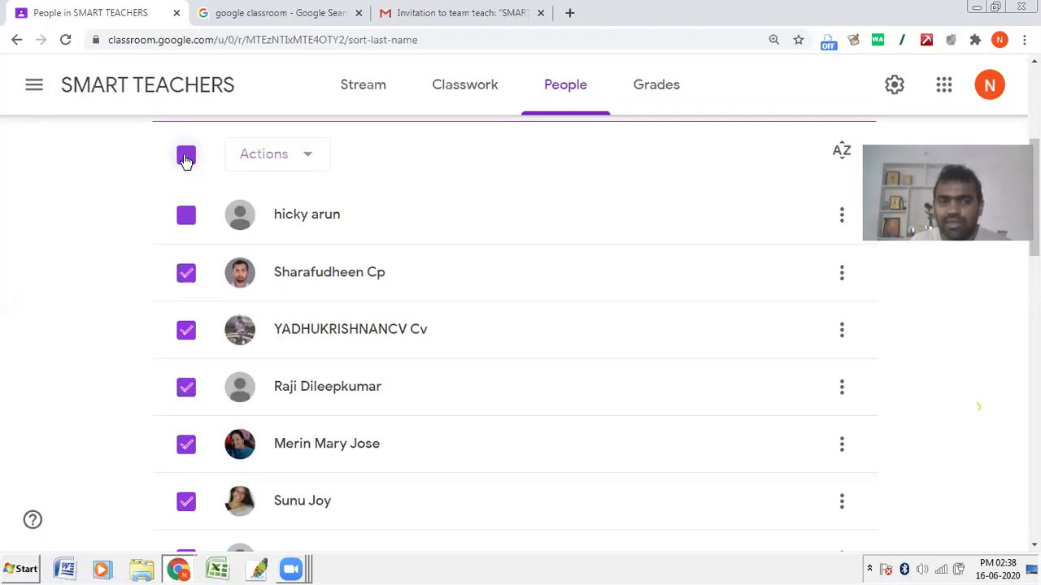
Step: Tick the first three students, returning to People after accidentally opening a student's page
click(186, 216)
click(187, 273)
click(187, 330)
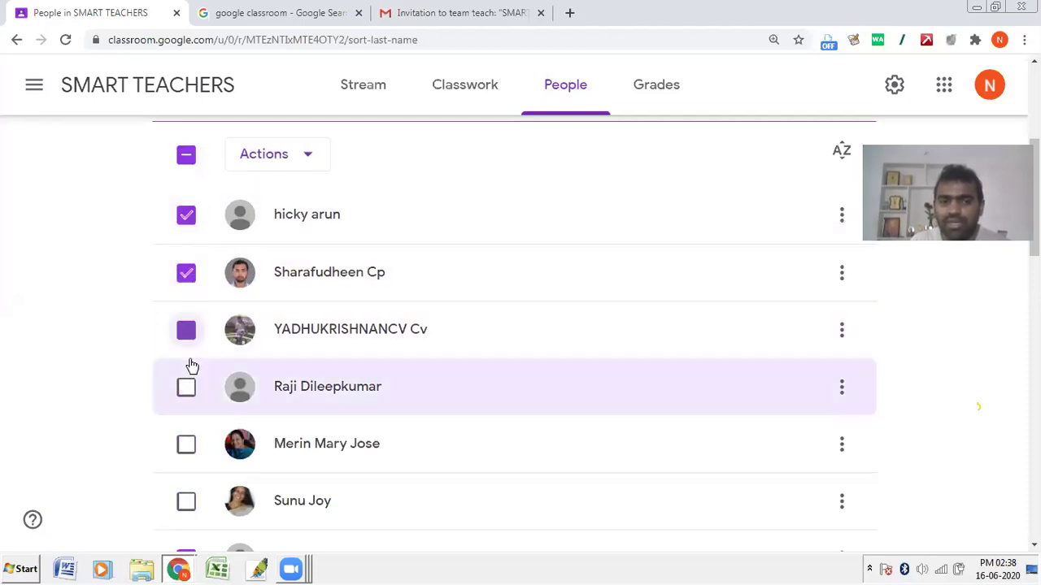
click(192, 367)
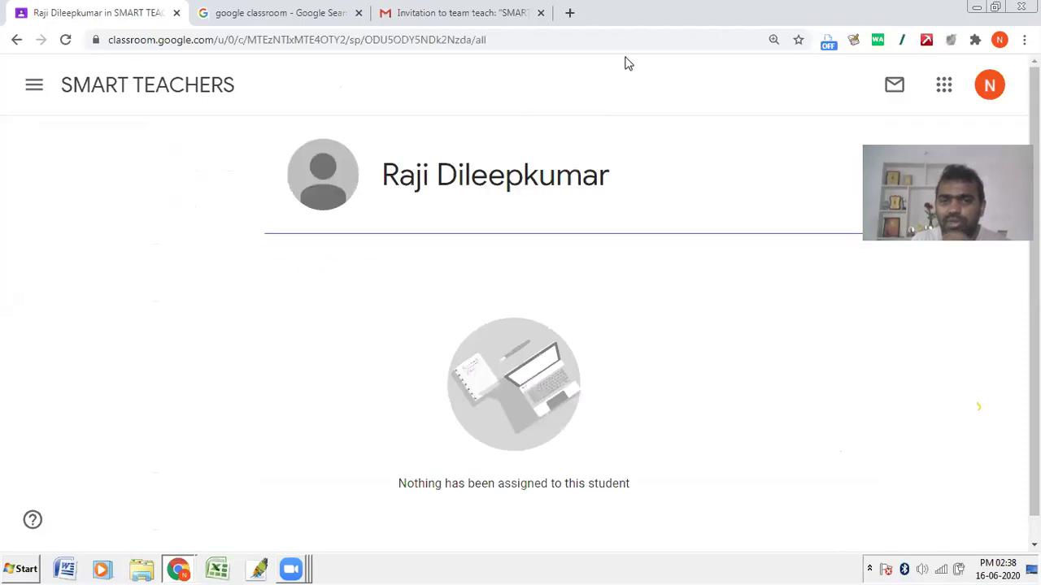
click(16, 39)
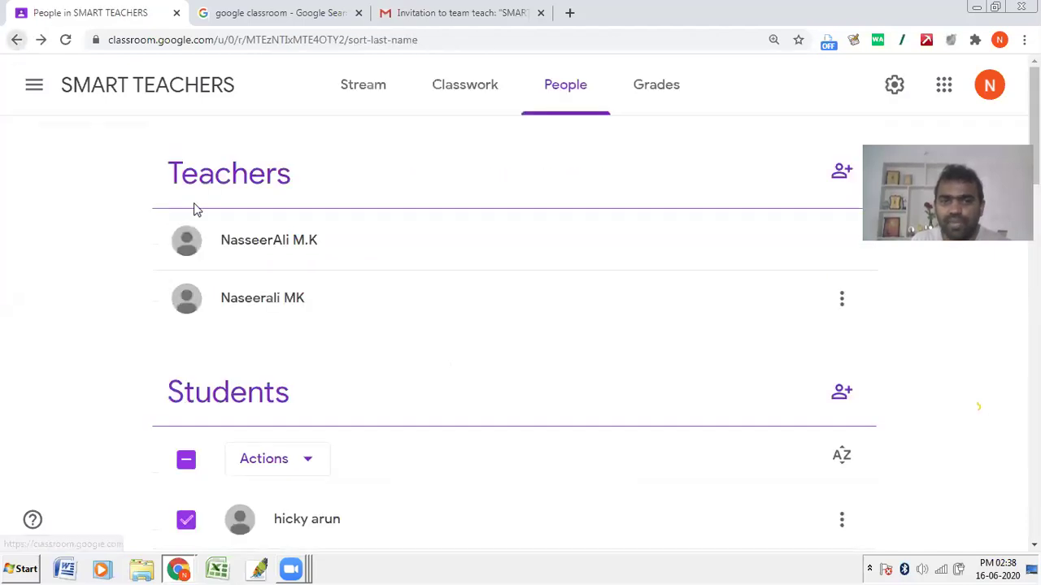
scroll(187, 443, down, 6)
scroll(184, 386, up, 2)
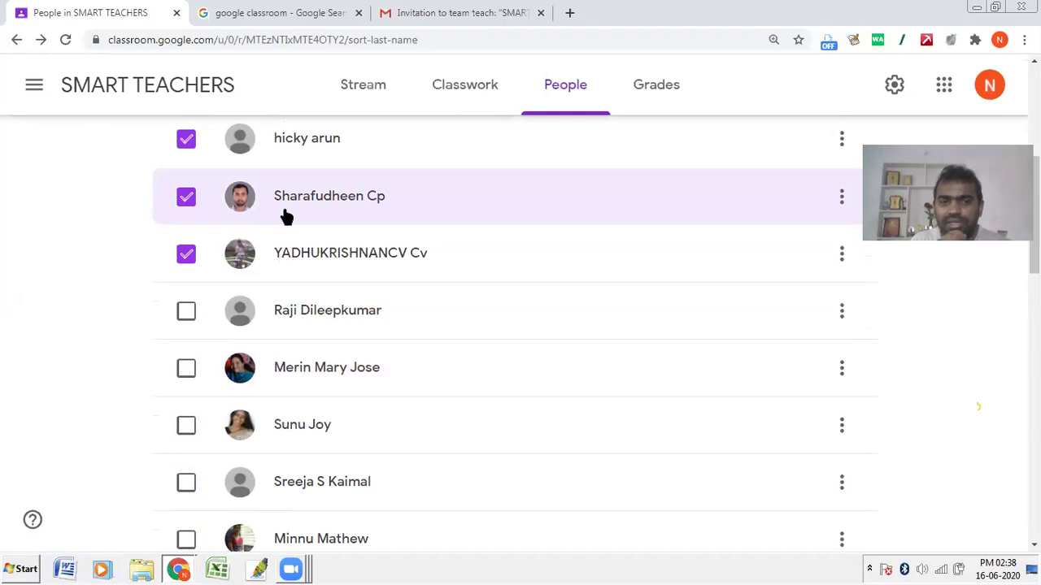
scroll(284, 217, up, 2)
scroll(305, 229, up, 1)
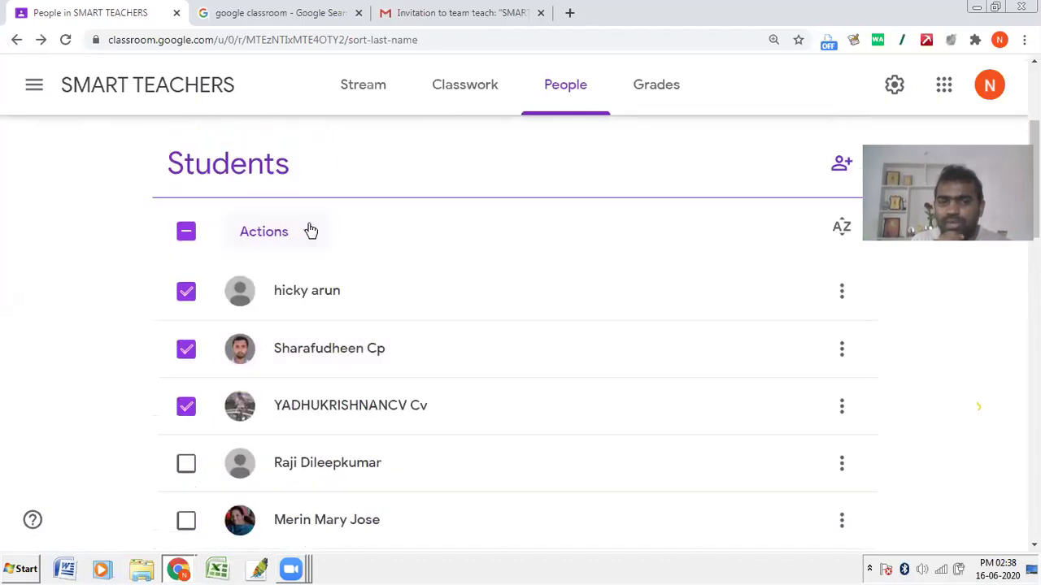
click(311, 231)
Step: Email the three selected students with subject 465, then close the Gmail compose tab
click(284, 286)
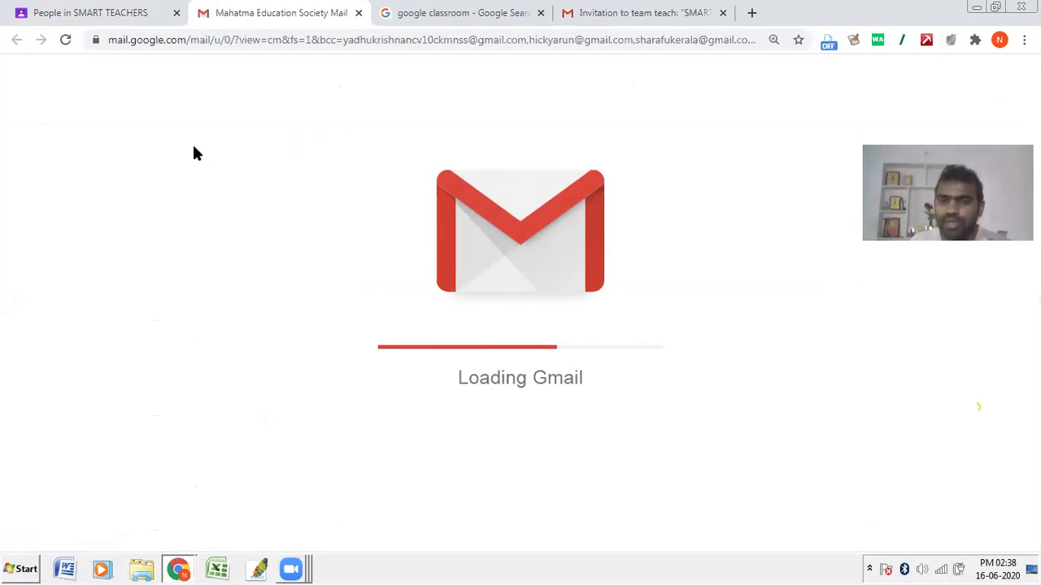
click(114, 10)
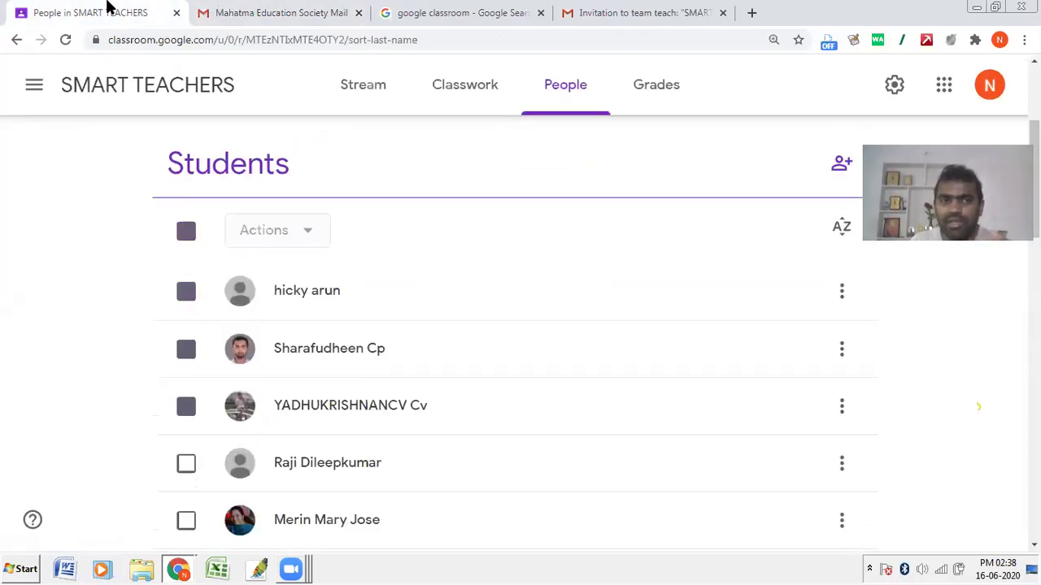
click(264, 8)
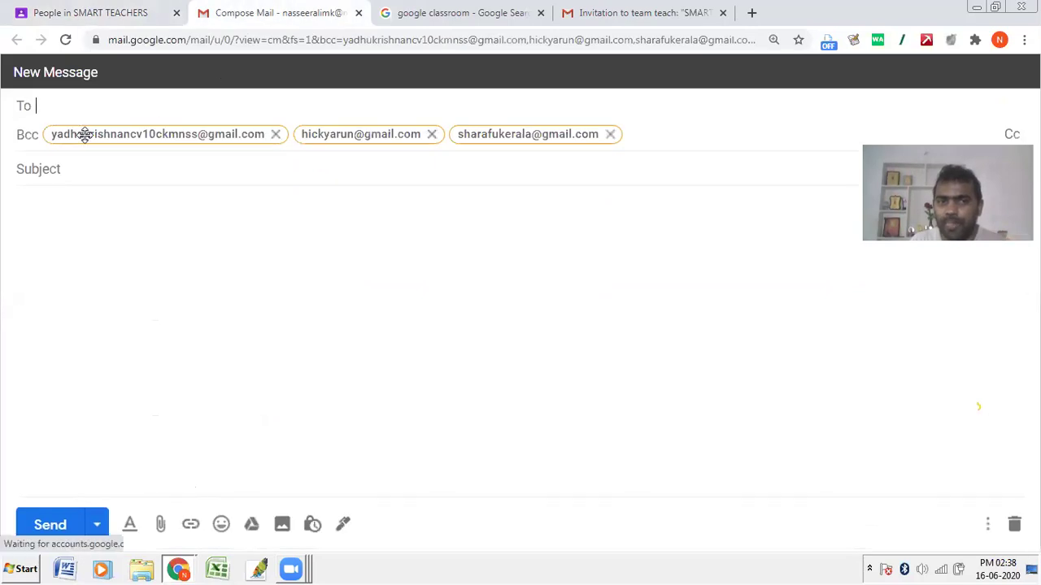
click(181, 174)
text(465)
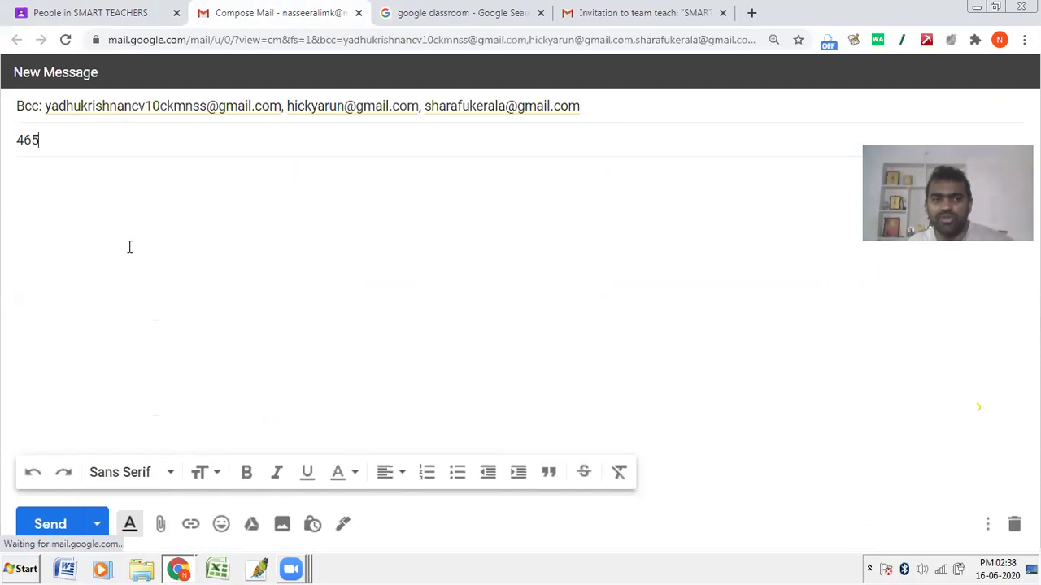
drag(46, 142, 5, 147)
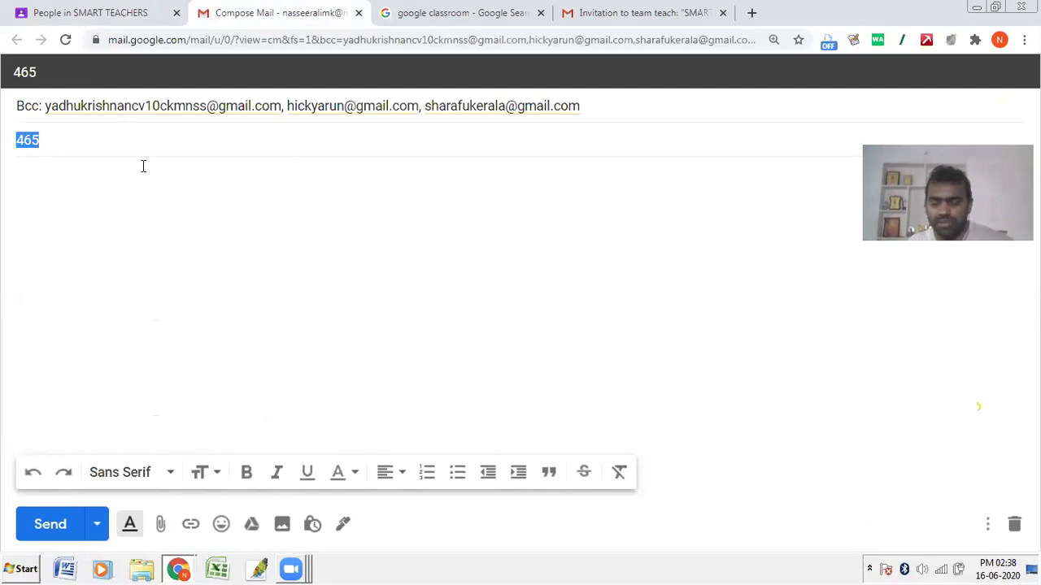
click(272, 17)
click(358, 13)
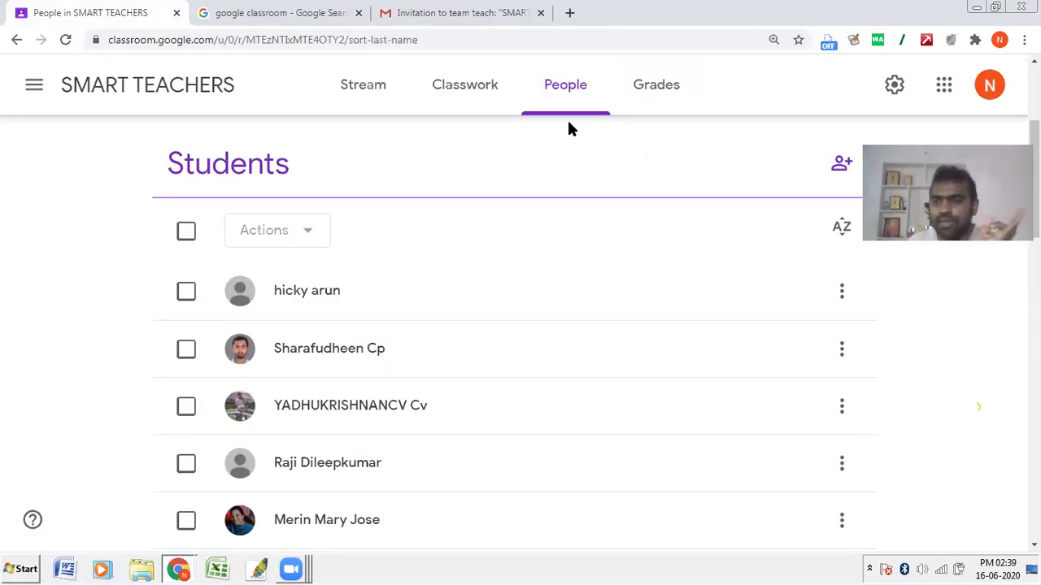
Step: Go to the SMART TEACHERS Stream, then enlarge and close the class code display
click(355, 93)
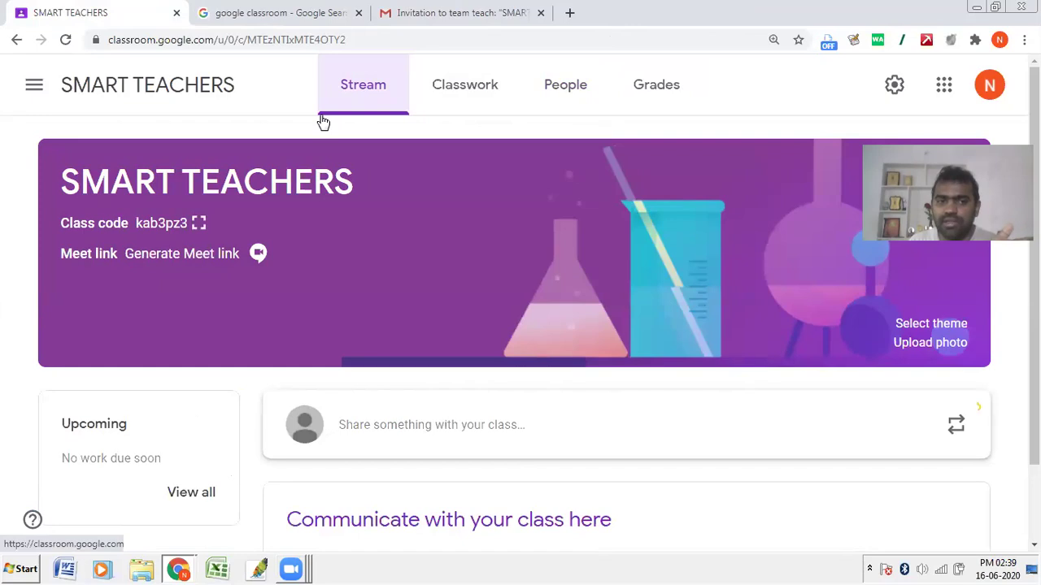
click(199, 223)
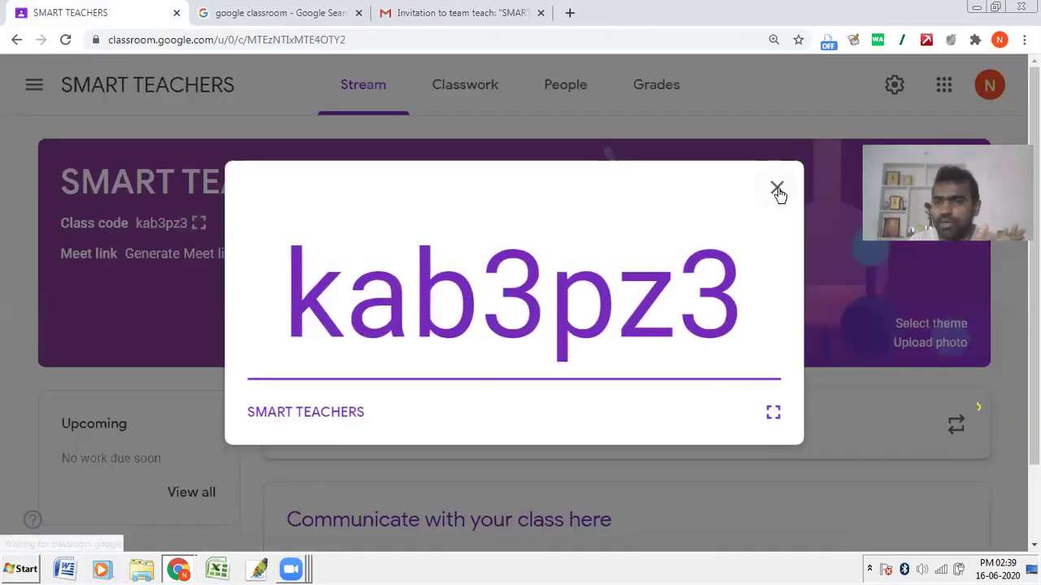
click(778, 189)
scroll(523, 299, down, 1)
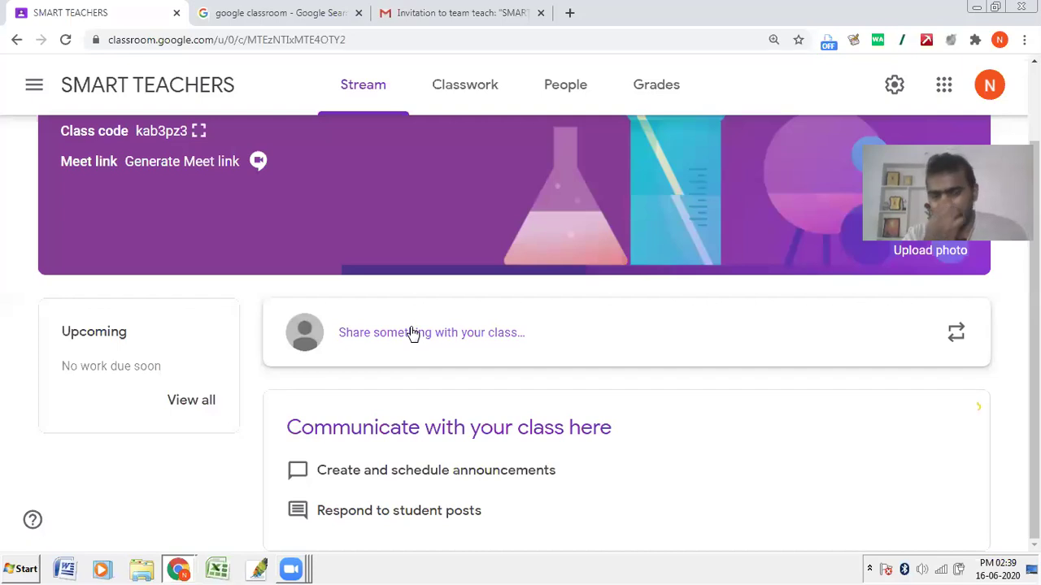
click(412, 332)
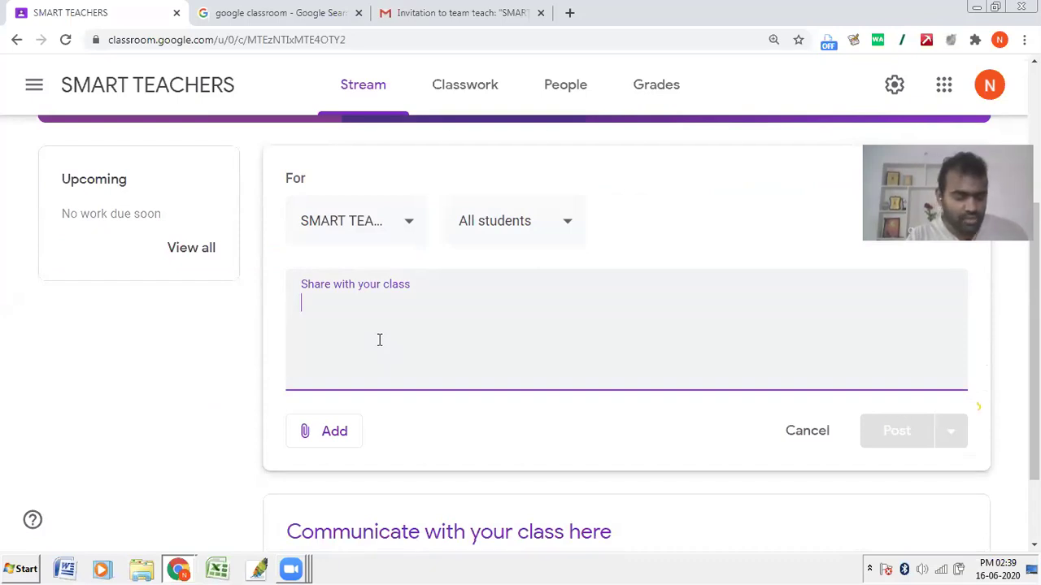
Step: Post the 'Good Afternoon Students' announcement, then switch to the student's incognito Chrome window
text(HGood Afternoon )
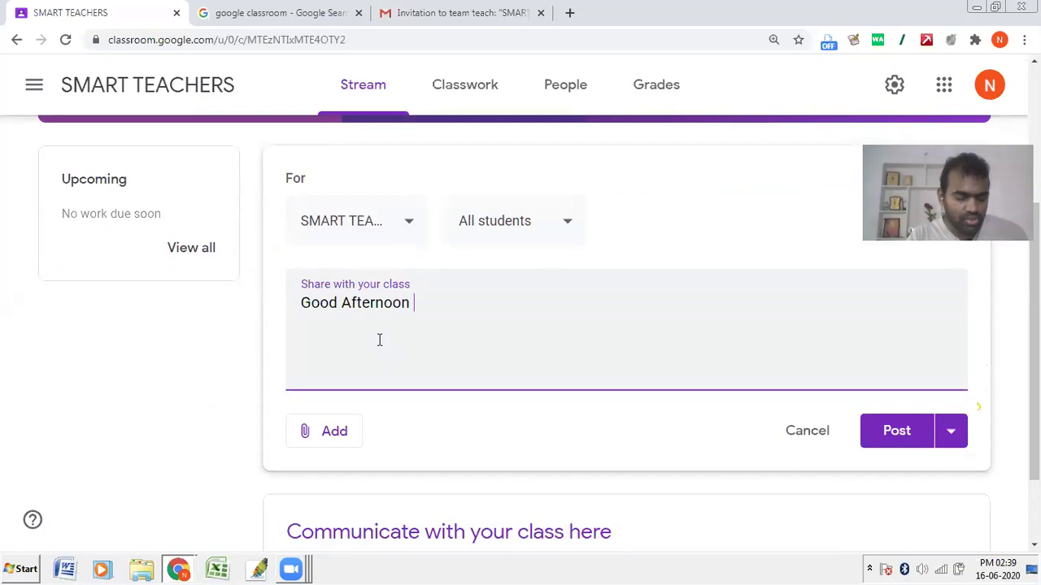
text(Students)
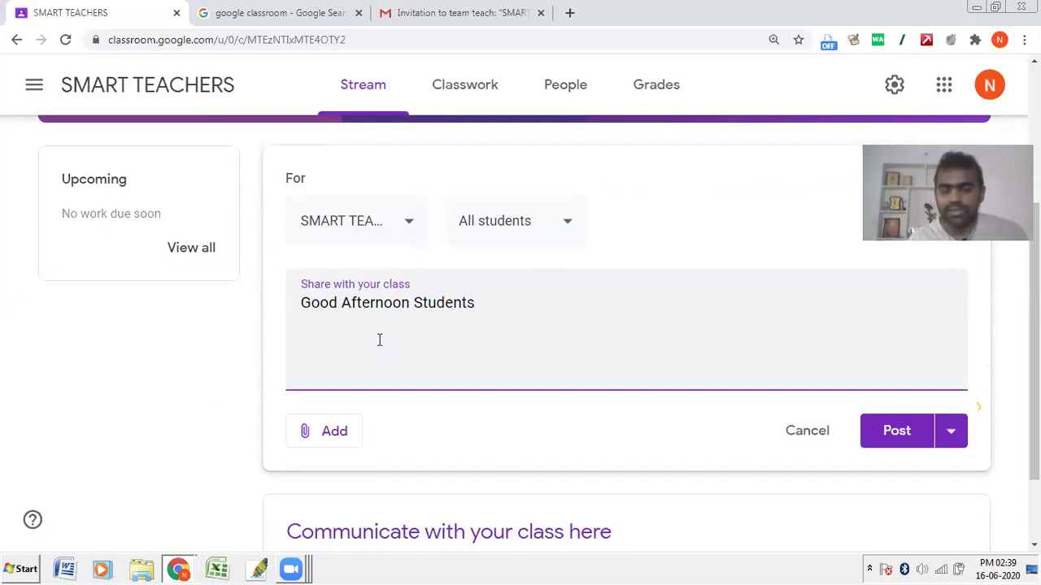
drag(491, 309, 280, 307)
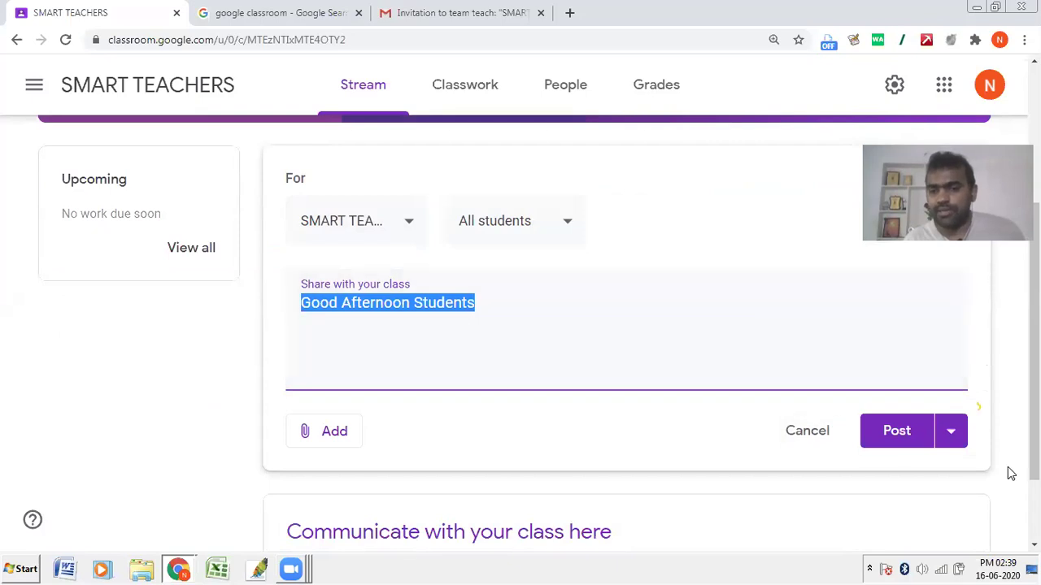
click(915, 432)
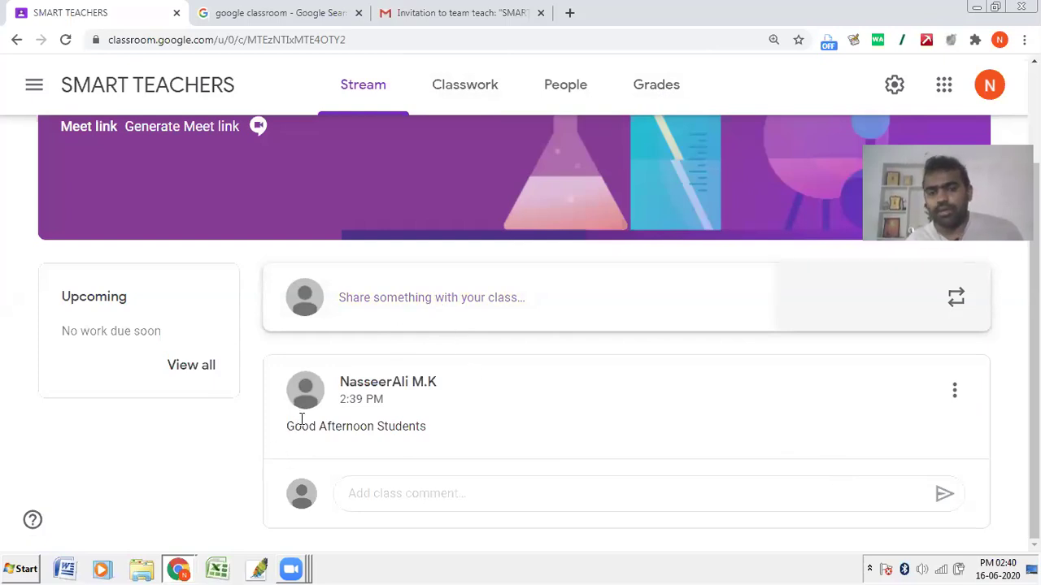
drag(320, 426, 431, 427)
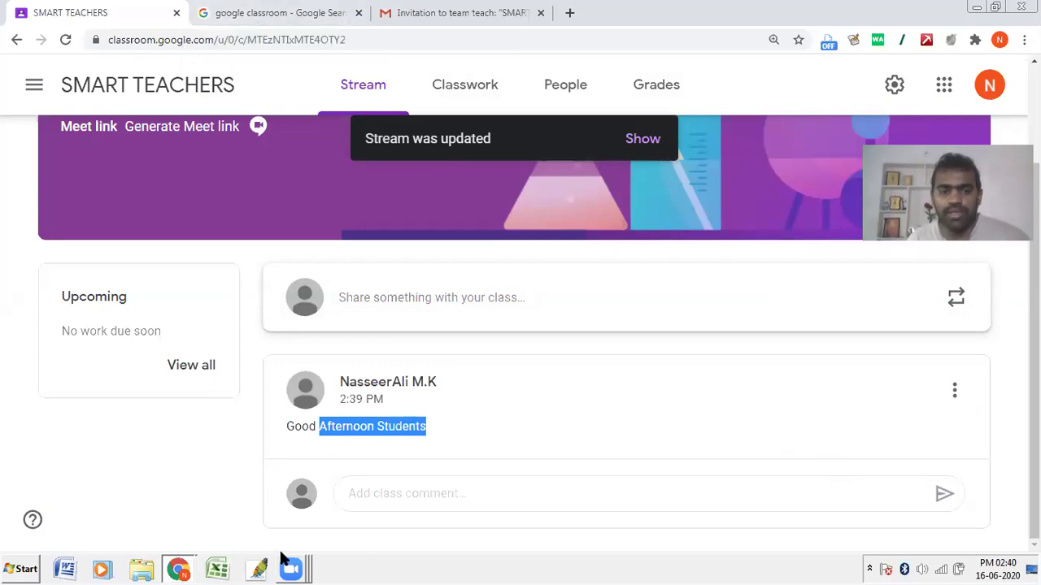
mouse_move(193, 567)
click(195, 538)
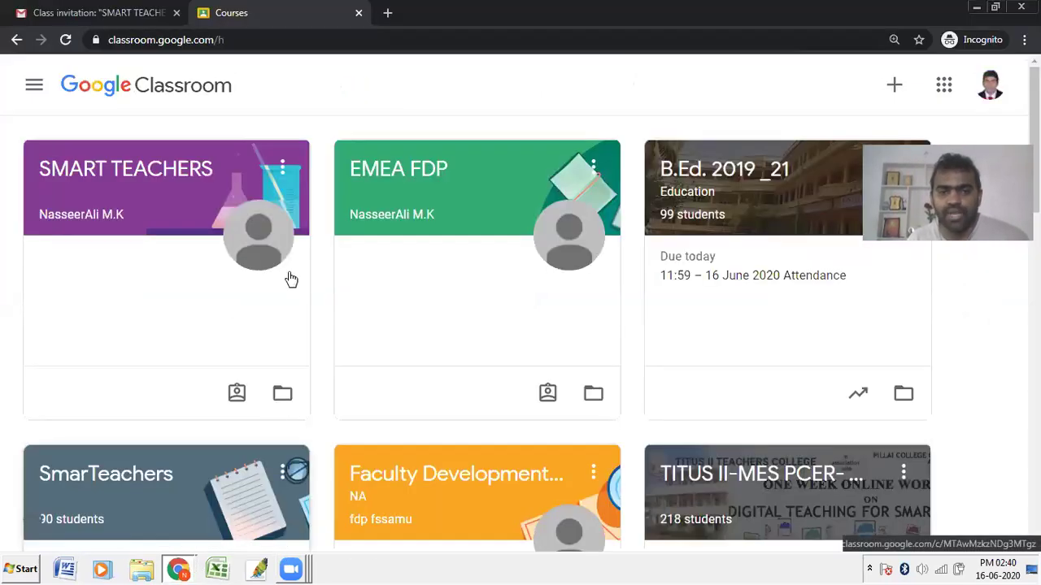
Step: As the student, comment 'Good Afternoon all' on the 'Good Afternoon Students' announcement
click(140, 167)
scroll(345, 272, down, 1)
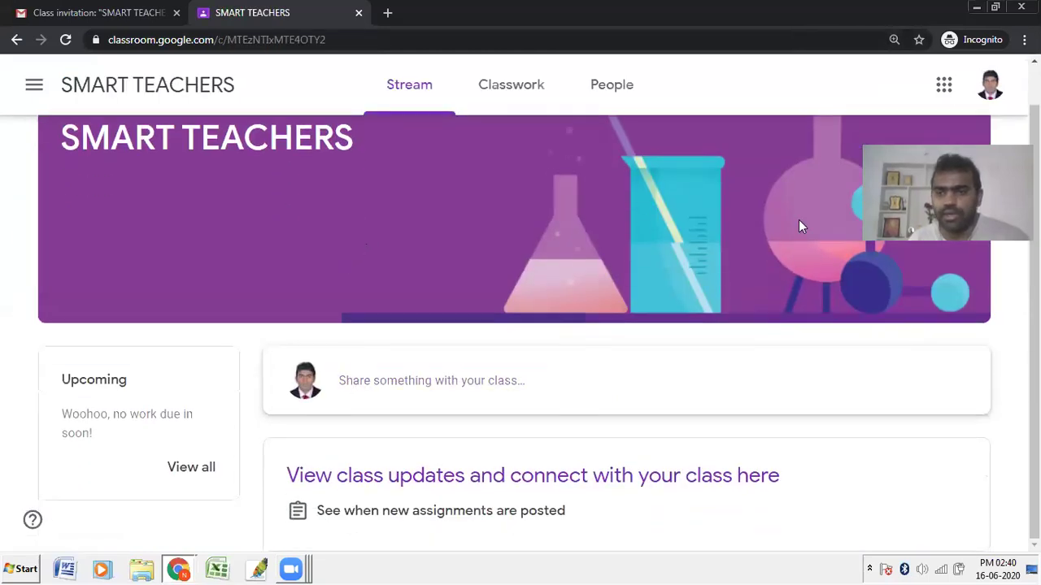
scroll(239, 269, down, 4)
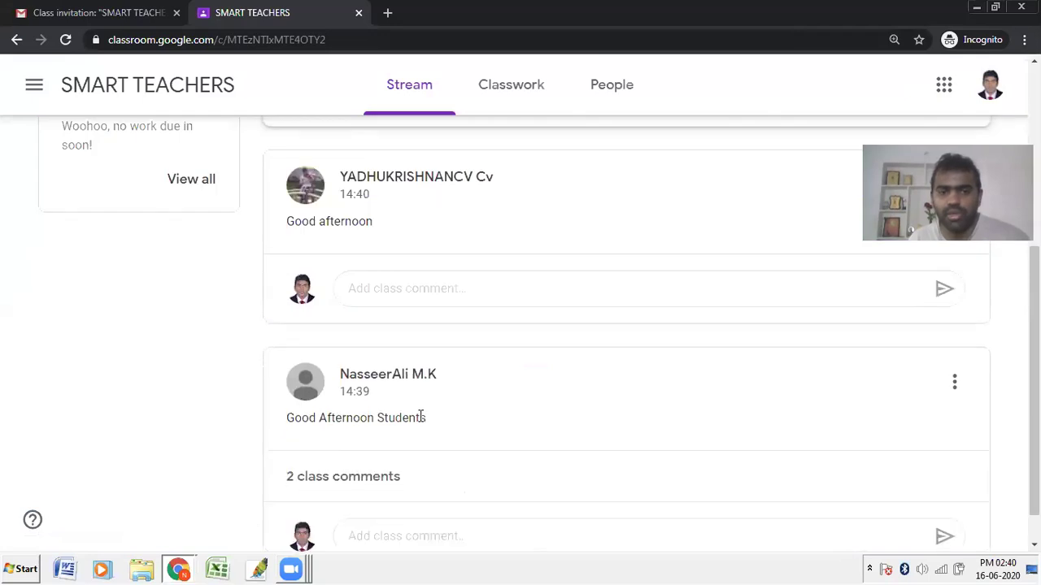
scroll(432, 422, down, 1)
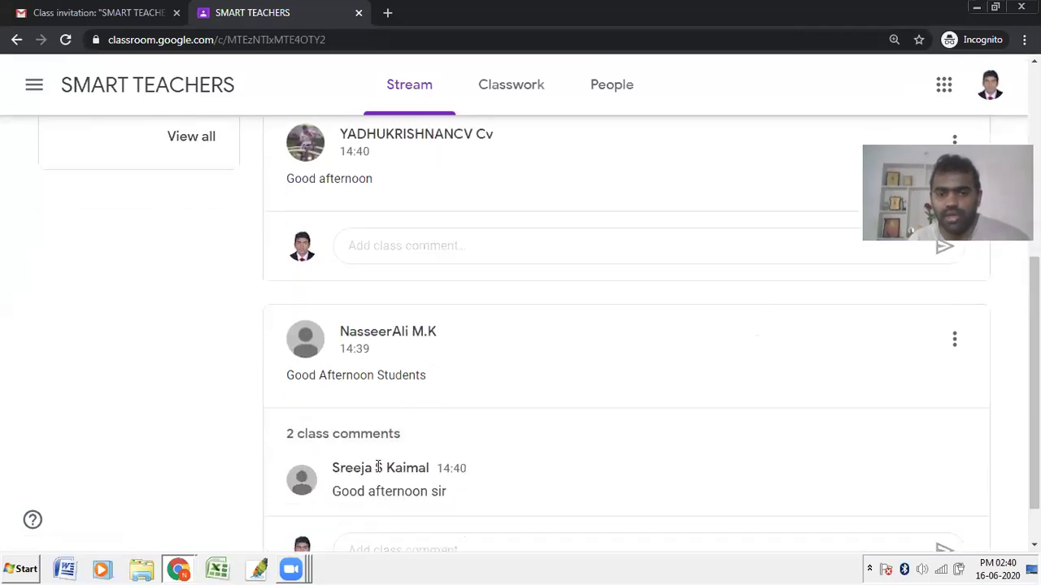
scroll(423, 435, down, 1)
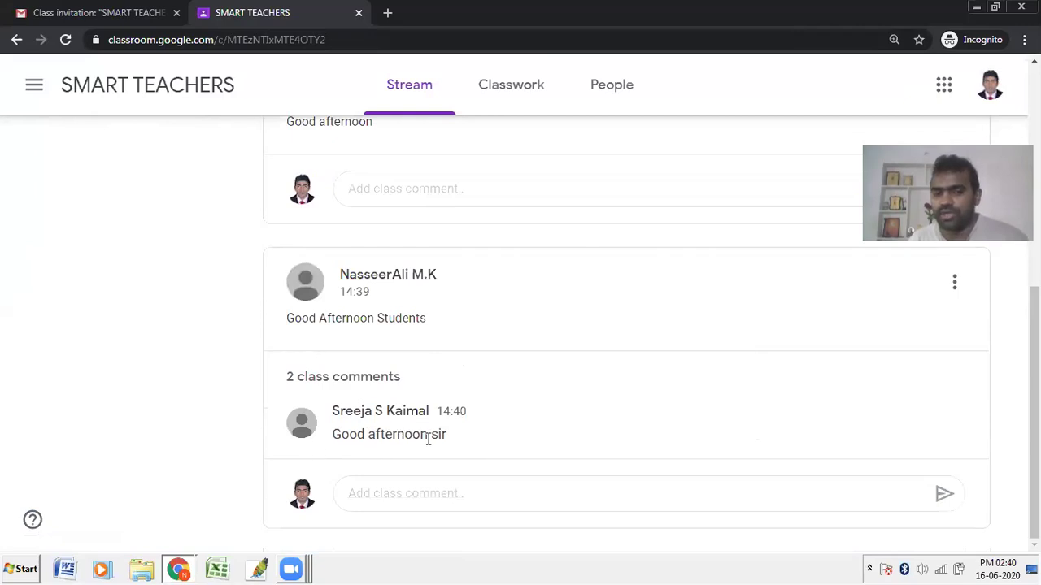
click(447, 496)
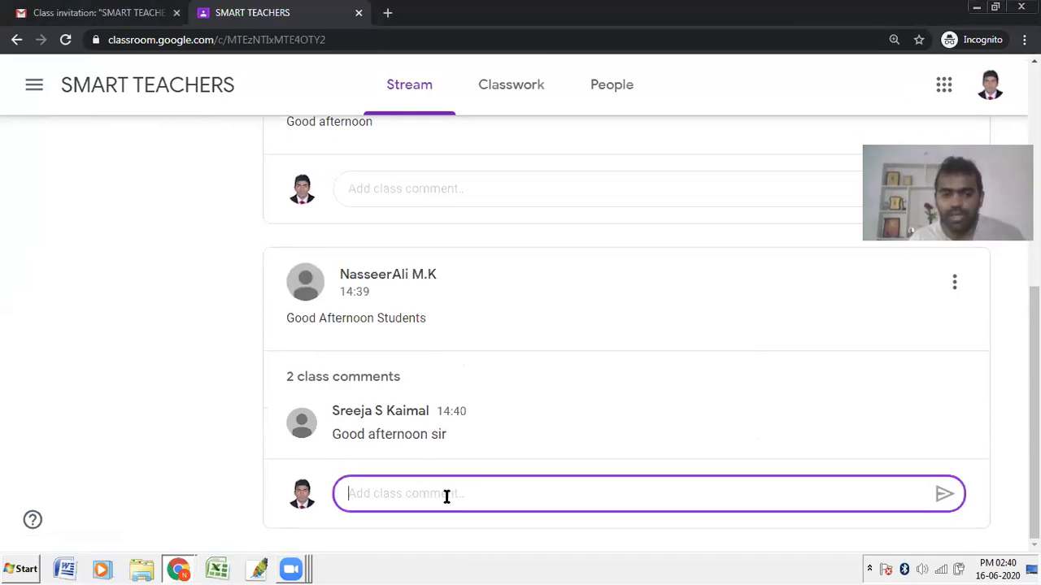
text(Good Afternoon)
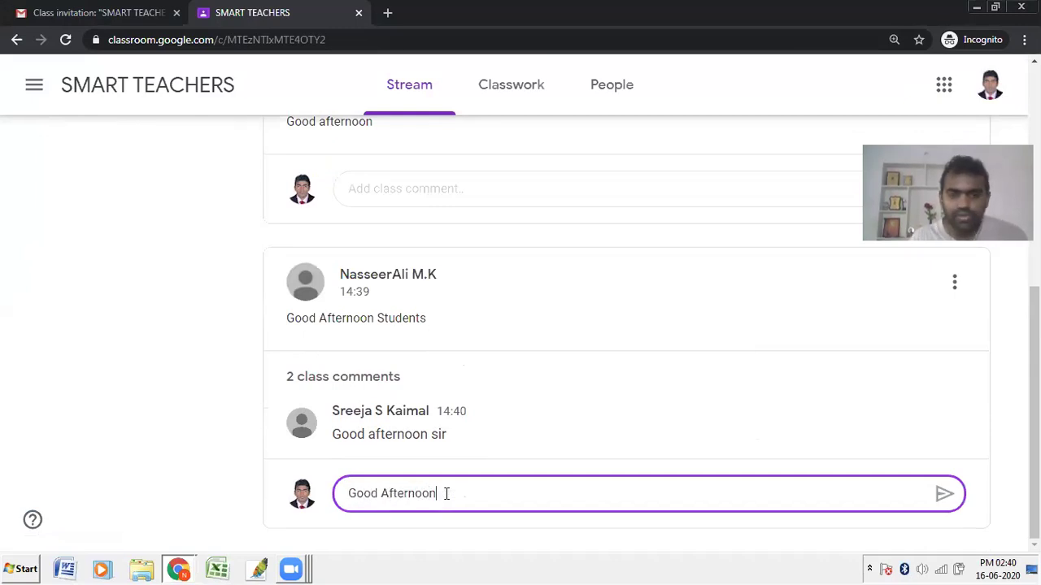
text( all)
key(Return)
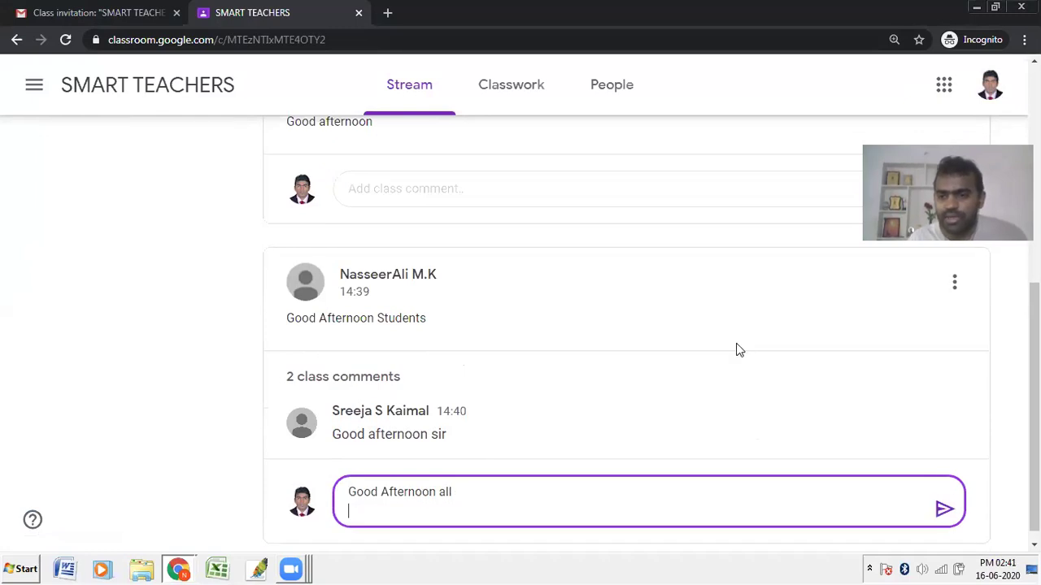
click(945, 511)
Step: Scroll through and highlight text on the student's SMART TEACHERS Stream
click(365, 193)
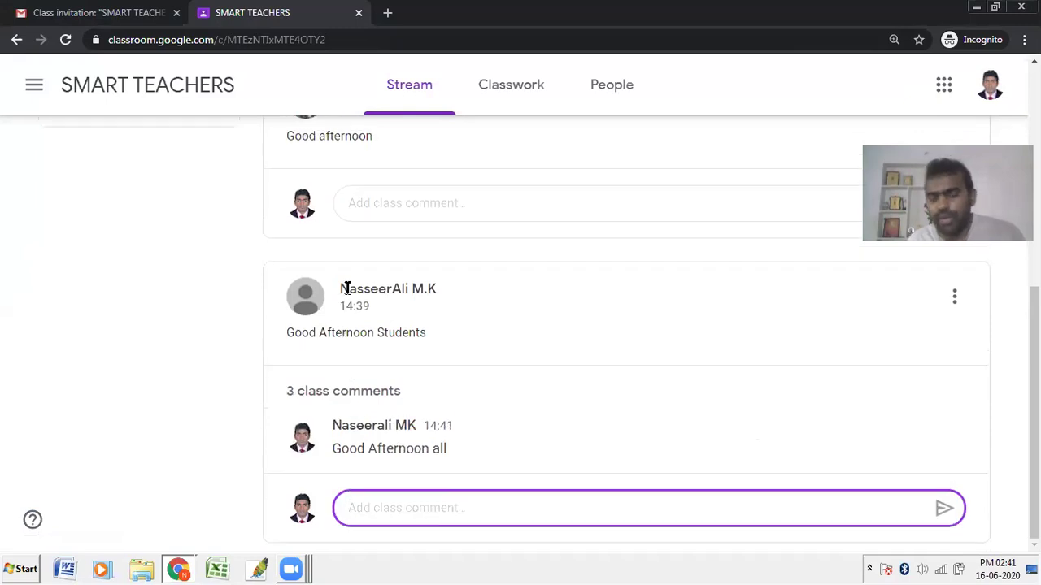
scroll(344, 288, up, 3)
drag(358, 304, 483, 299)
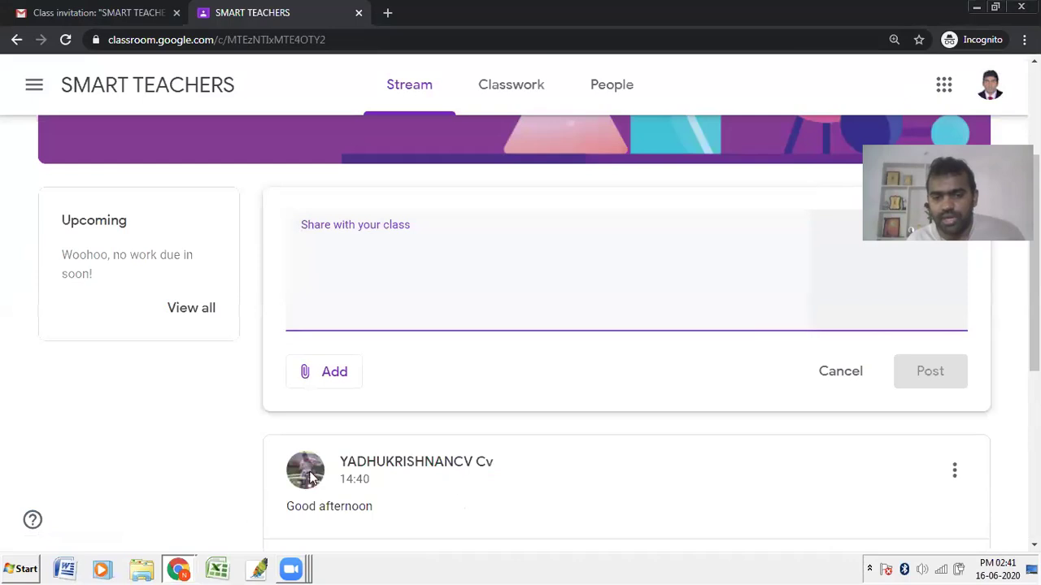
scroll(301, 455, down, 2)
drag(284, 356, 397, 365)
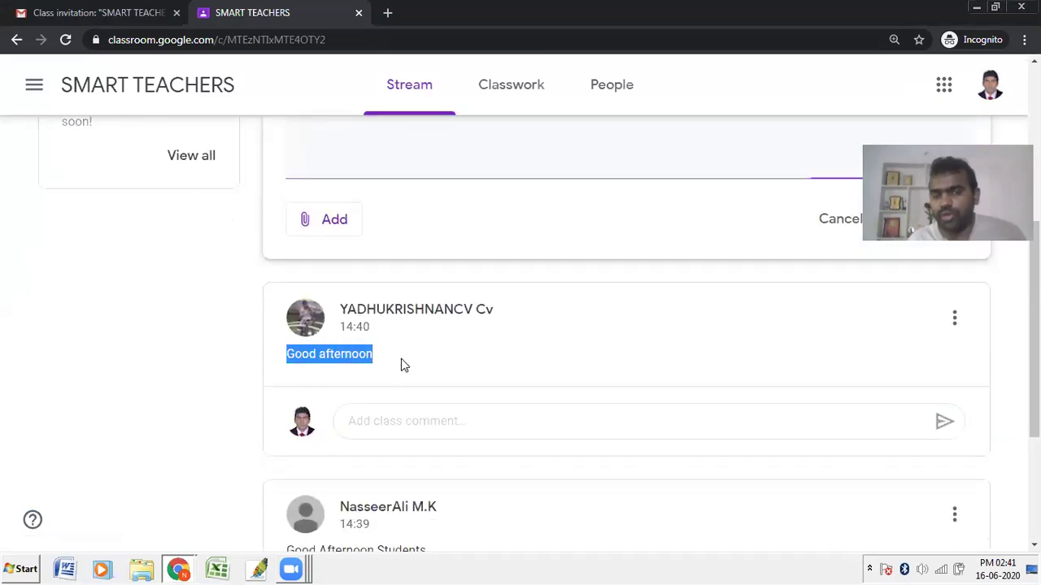
scroll(365, 425, down, 3)
scroll(398, 351, up, 5)
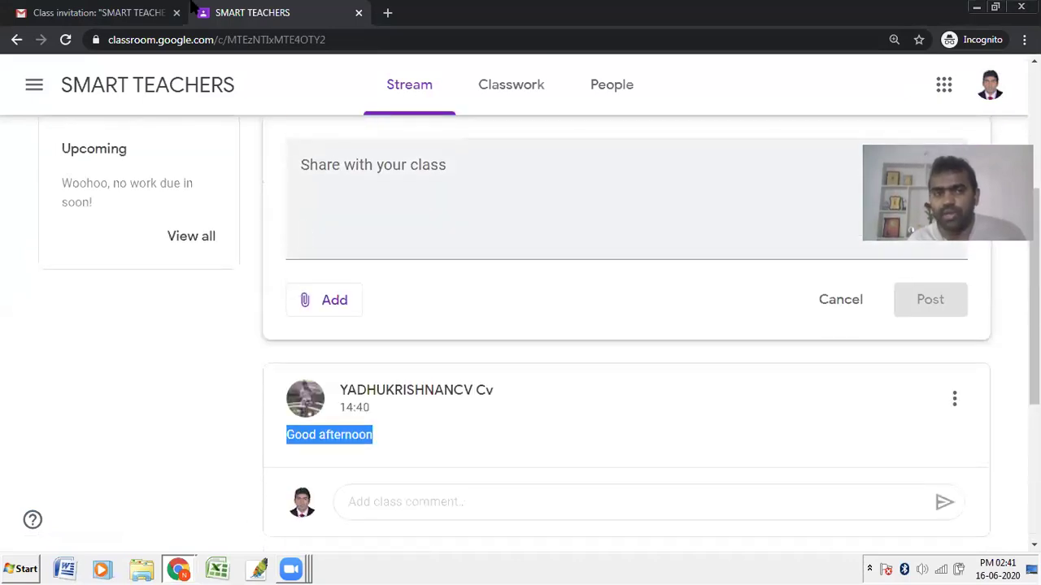
scroll(383, 400, up, 2)
Step: Post 'Good Afternoon all' / 'How are you?' as the student, then return to the teacher's window
click(382, 399)
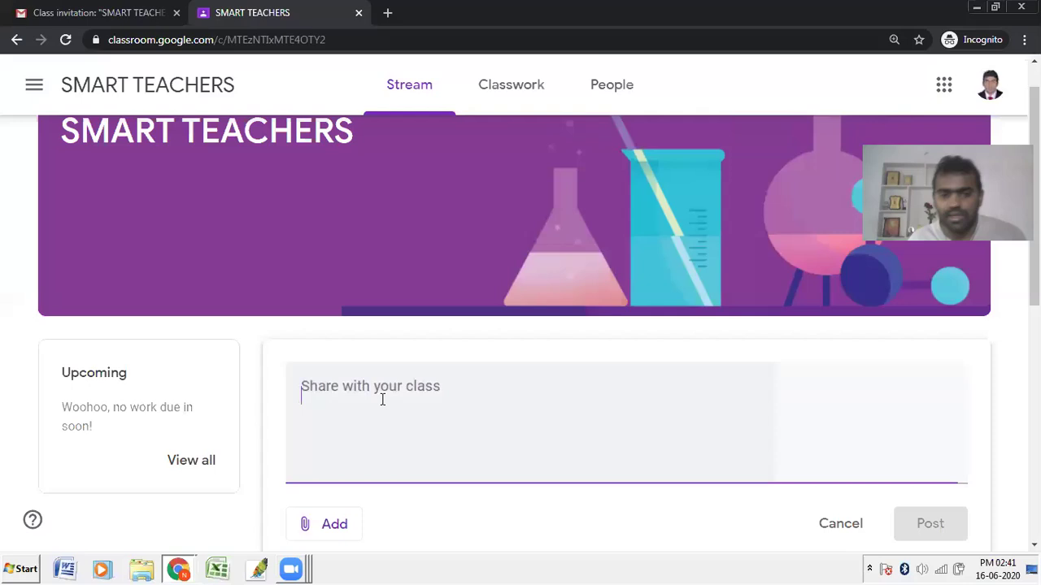
text(Good)
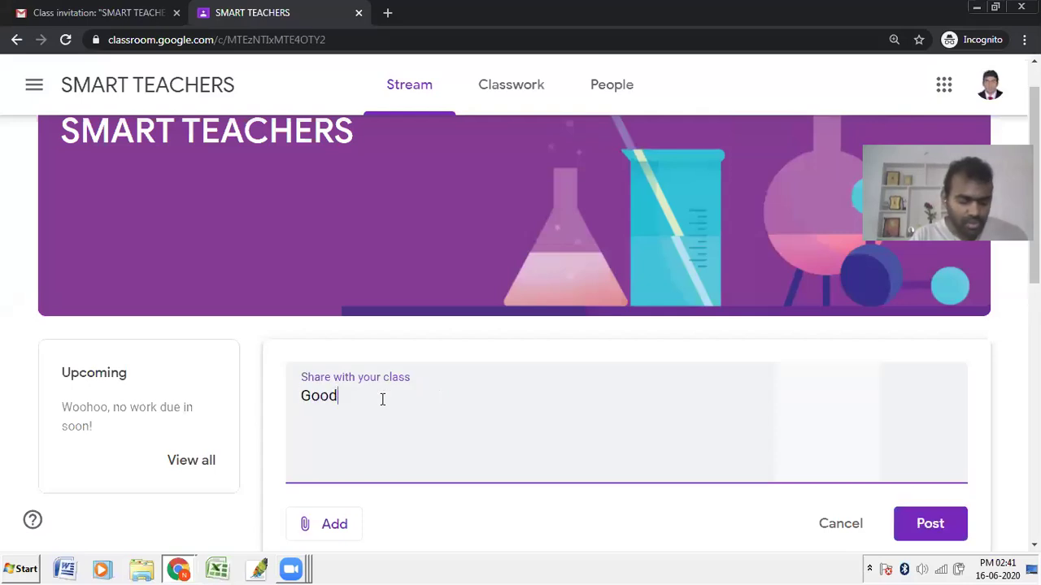
text( Afternoon all)
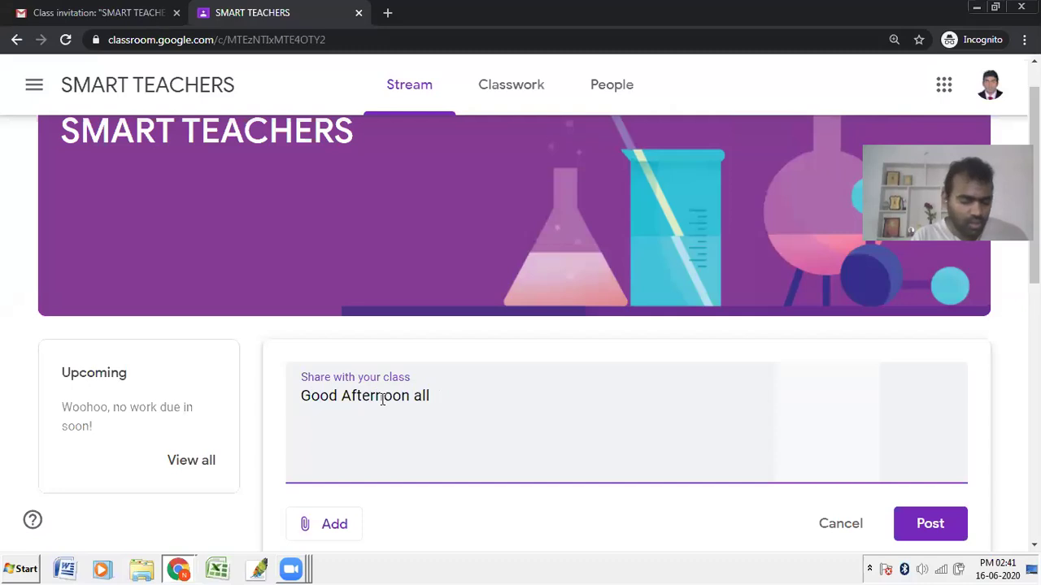
key(Return)
text(How are you?)
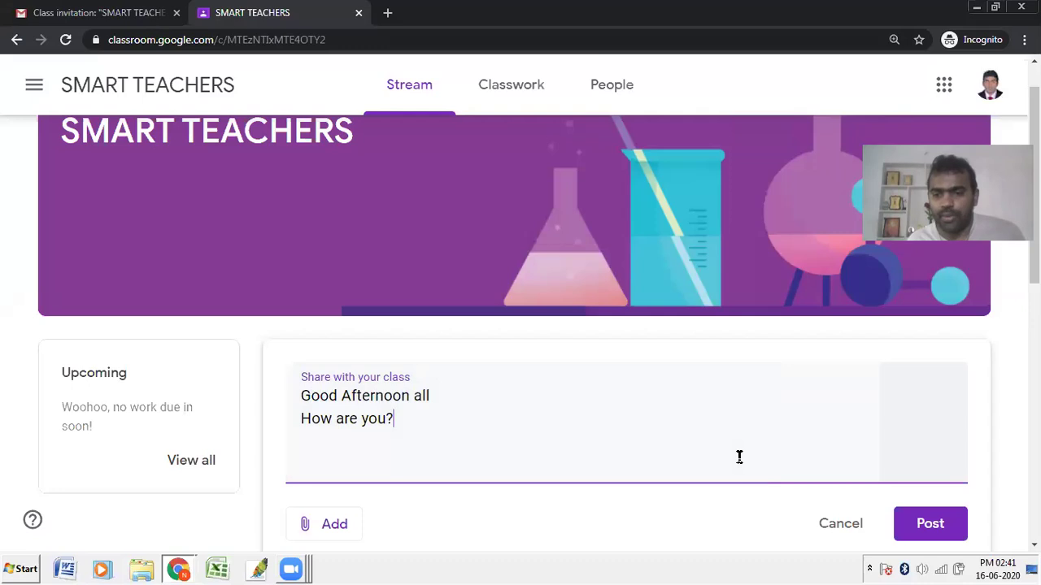
click(914, 525)
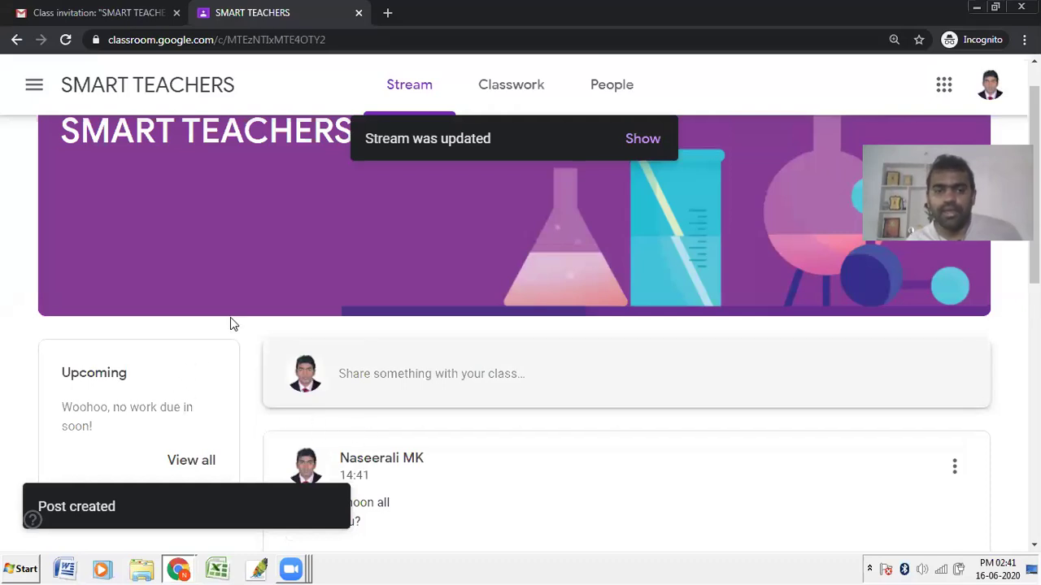
key(alt+Tab)
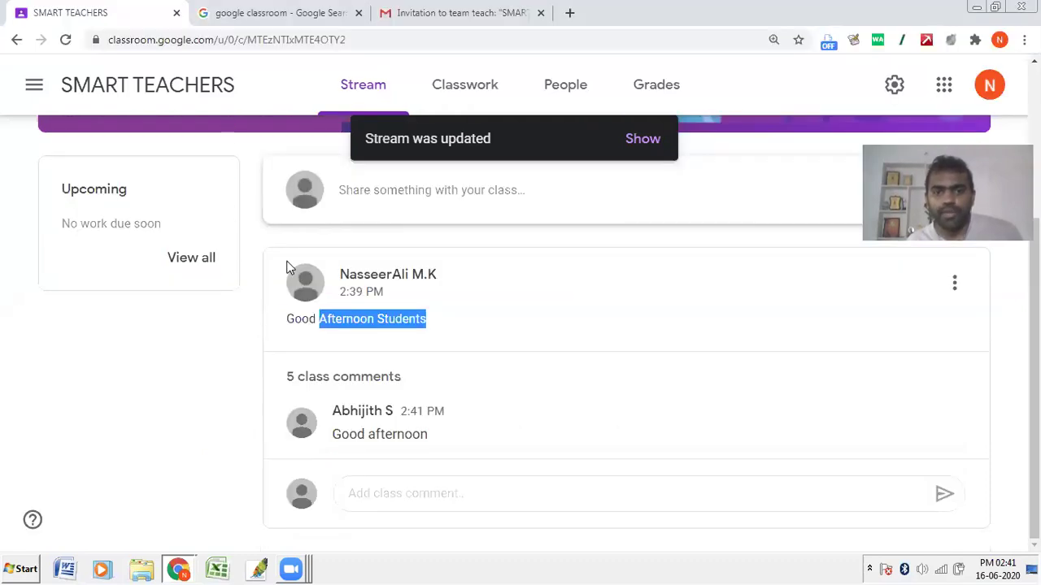
Step: Try starting a new announcement on the SMART TEACHERS Stream
click(359, 117)
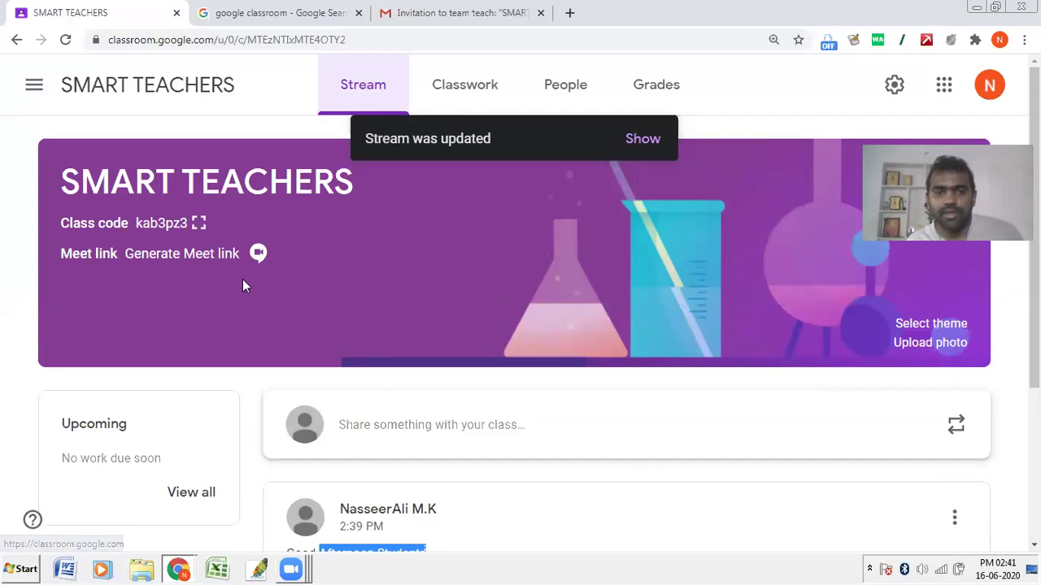
scroll(370, 410, down, 3)
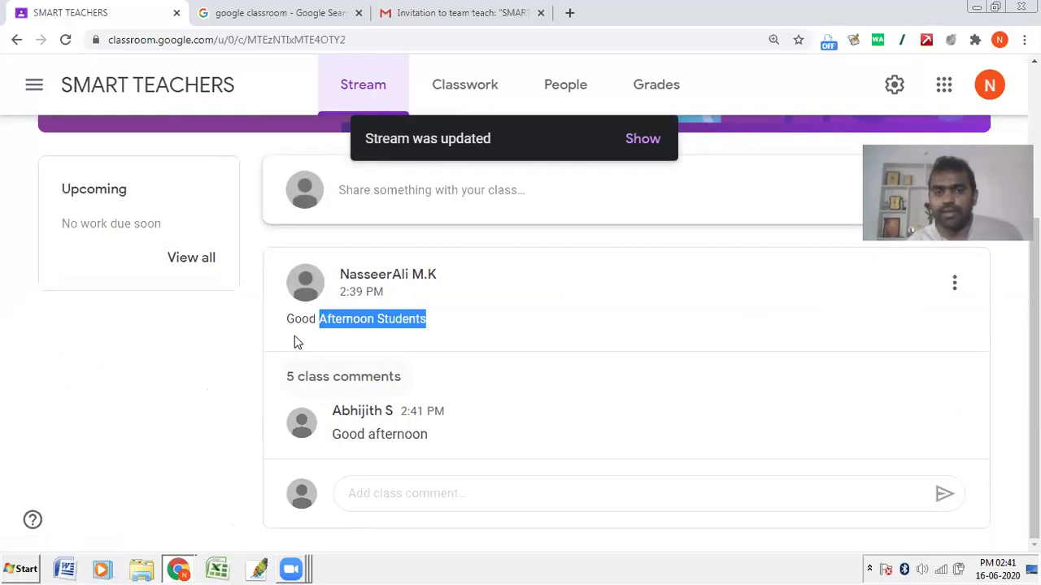
click(455, 200)
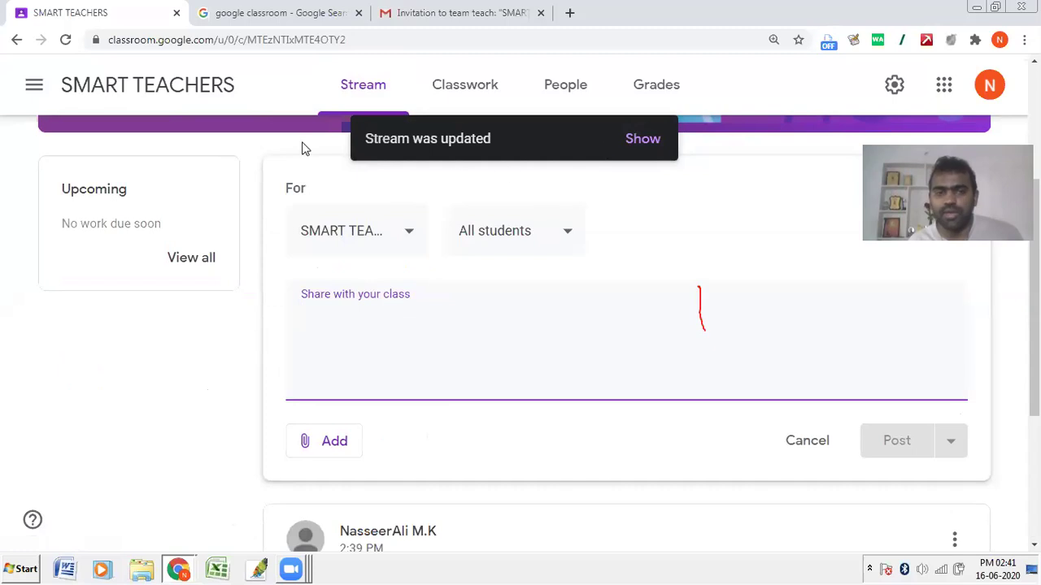
click(255, 145)
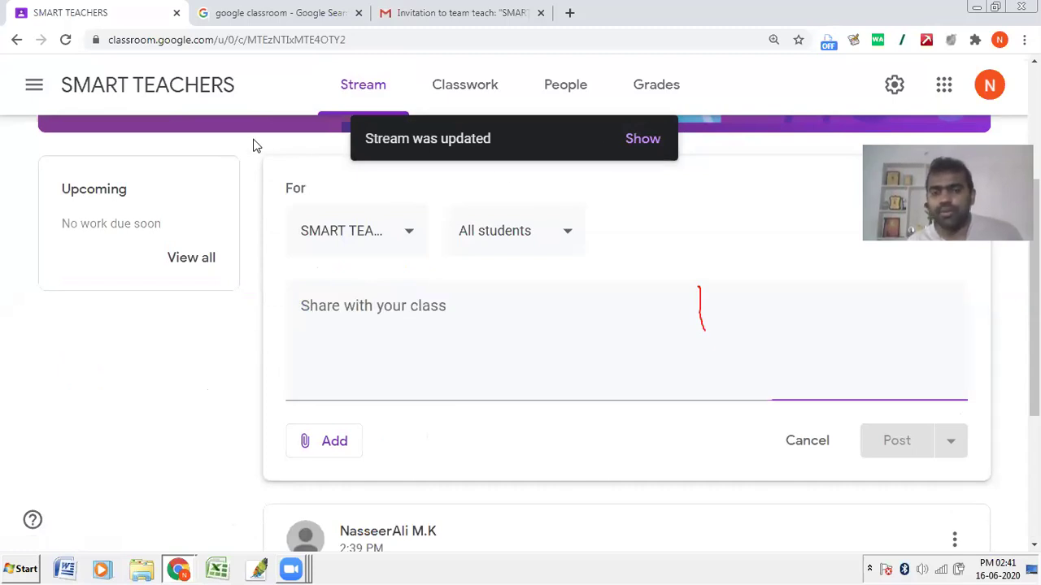
click(338, 334)
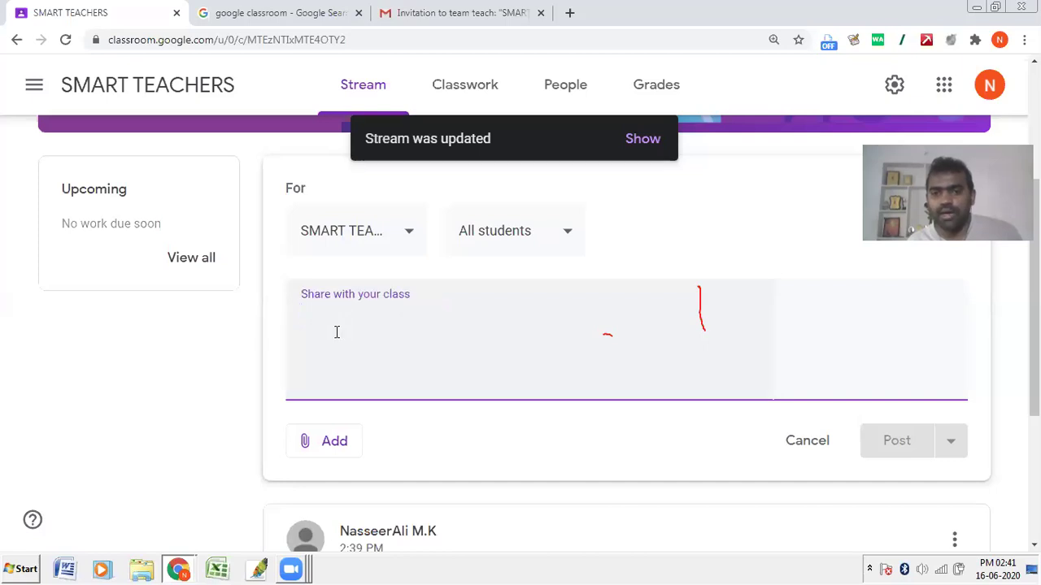
click(931, 82)
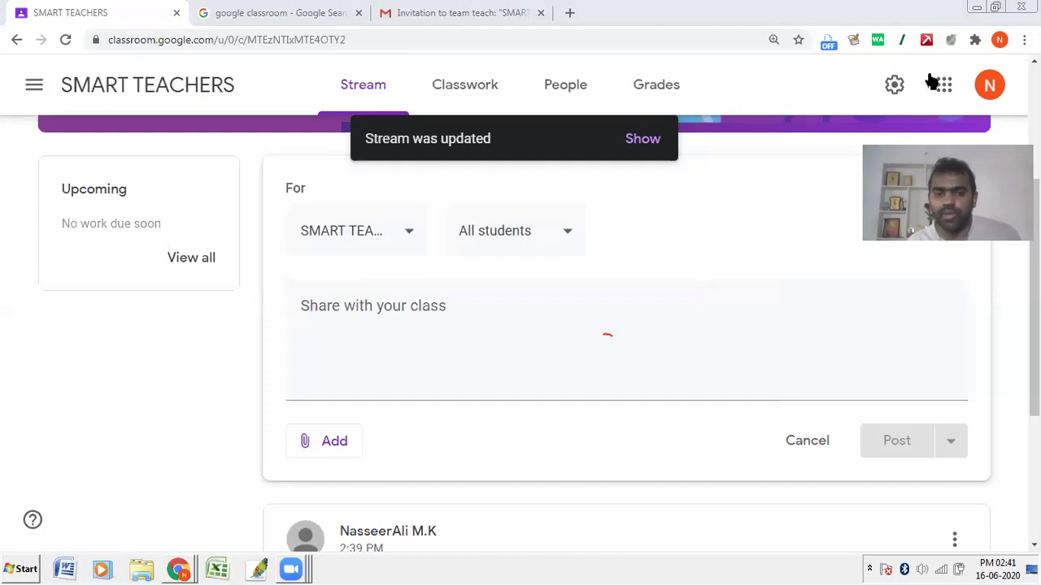
click(400, 307)
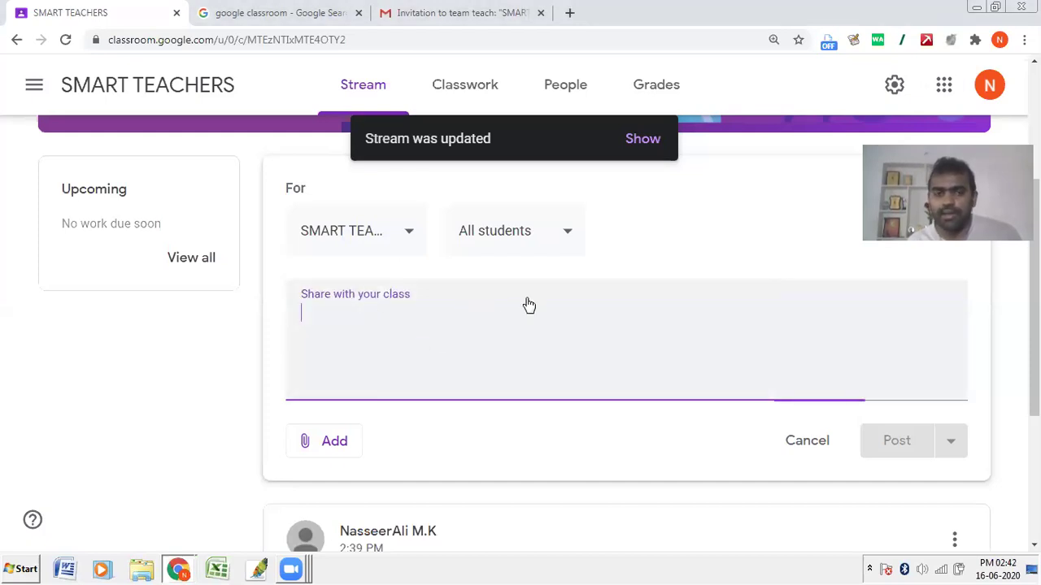
Step: Load the newest posts into the Stream, then go to the class settings
click(642, 139)
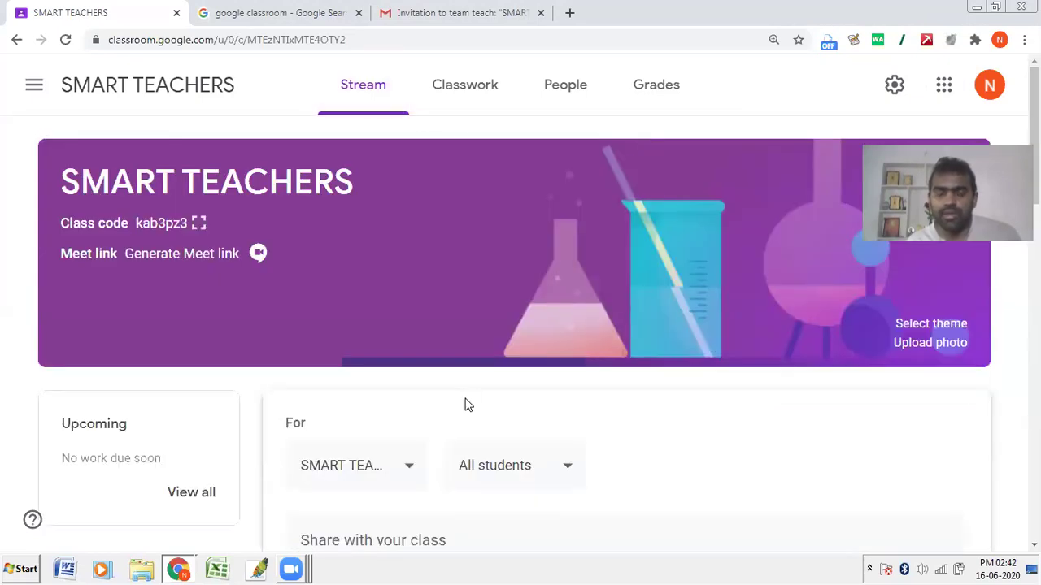
scroll(464, 405, down, 3)
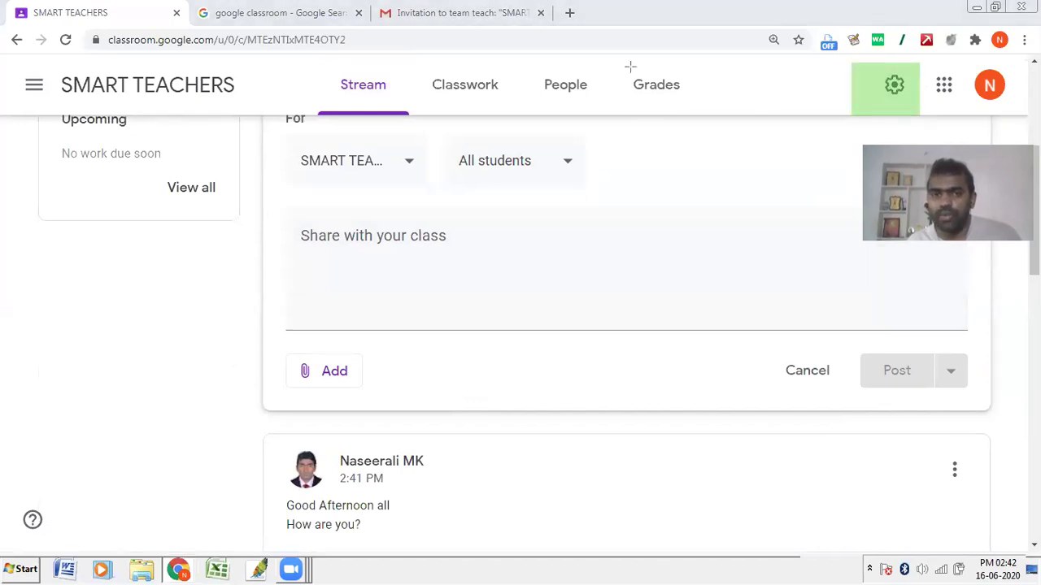
click(897, 85)
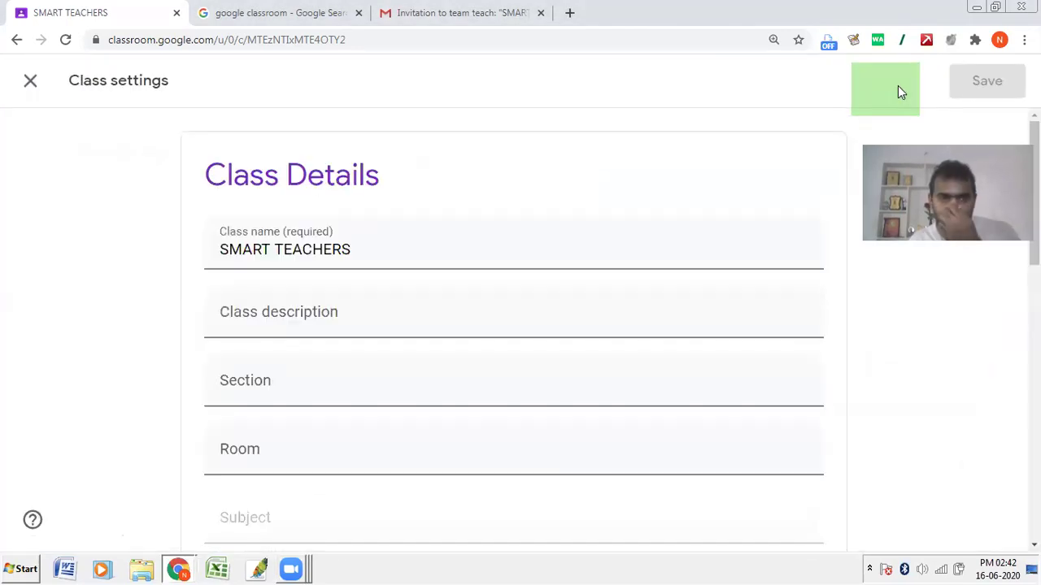
Step: Set the Stream permission to 'Only teachers can post or comment'
scroll(309, 237, down, 5)
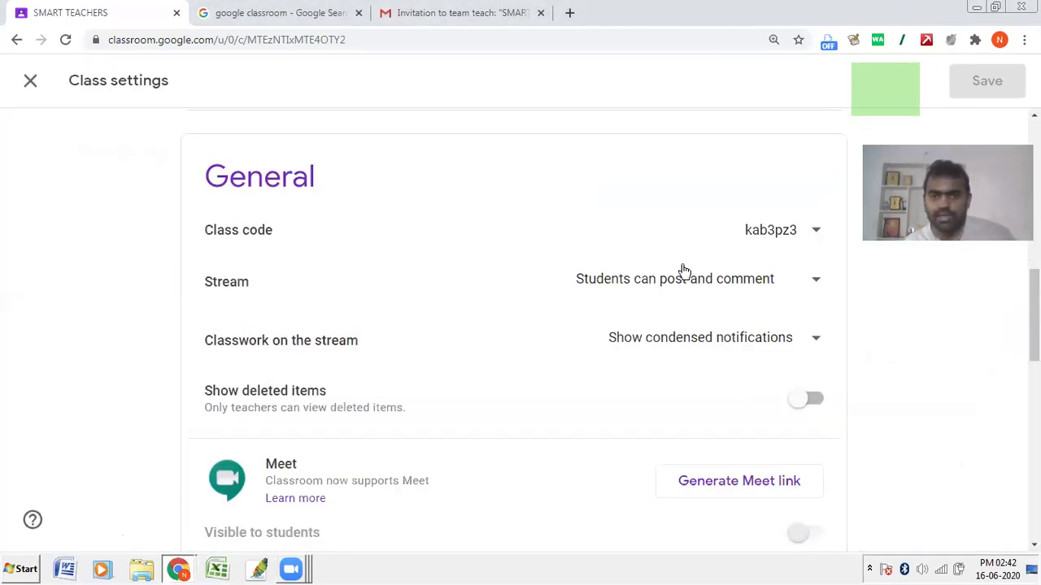
scroll(233, 297, down, 2)
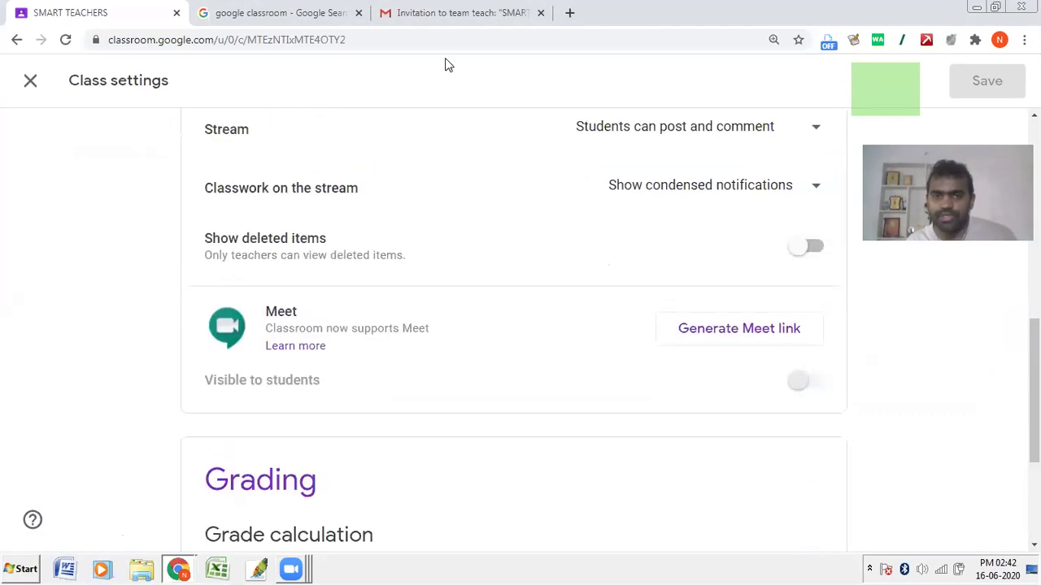
mouse_move(197, 121)
mouse_down()
mouse_move(390, 145)
mouse_move(831, 161)
mouse_up()
drag(197, 120, 487, 143)
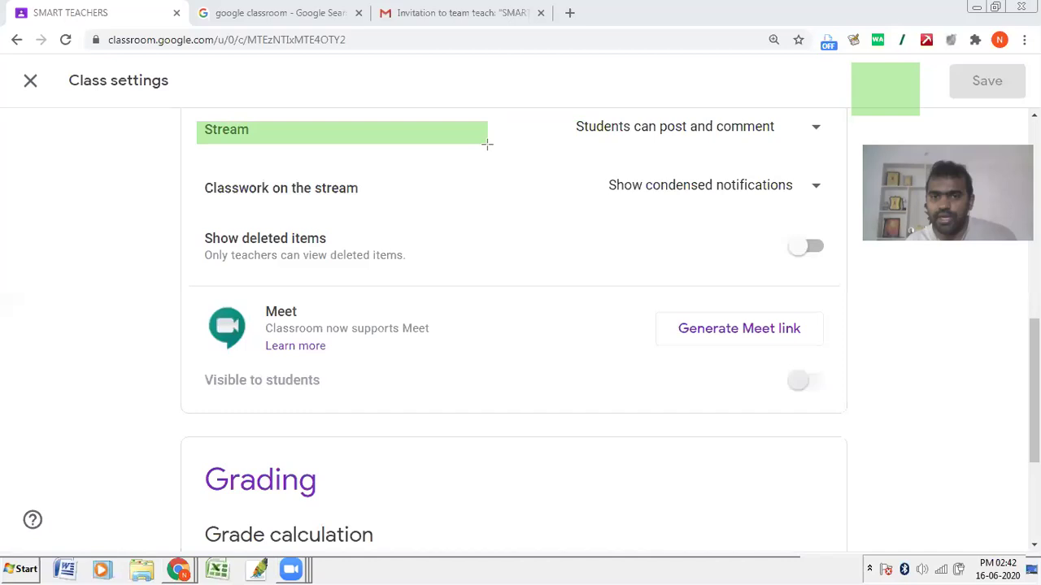
mouse_move(541, 119)
mouse_down()
mouse_move(740, 153)
mouse_move(815, 153)
mouse_up()
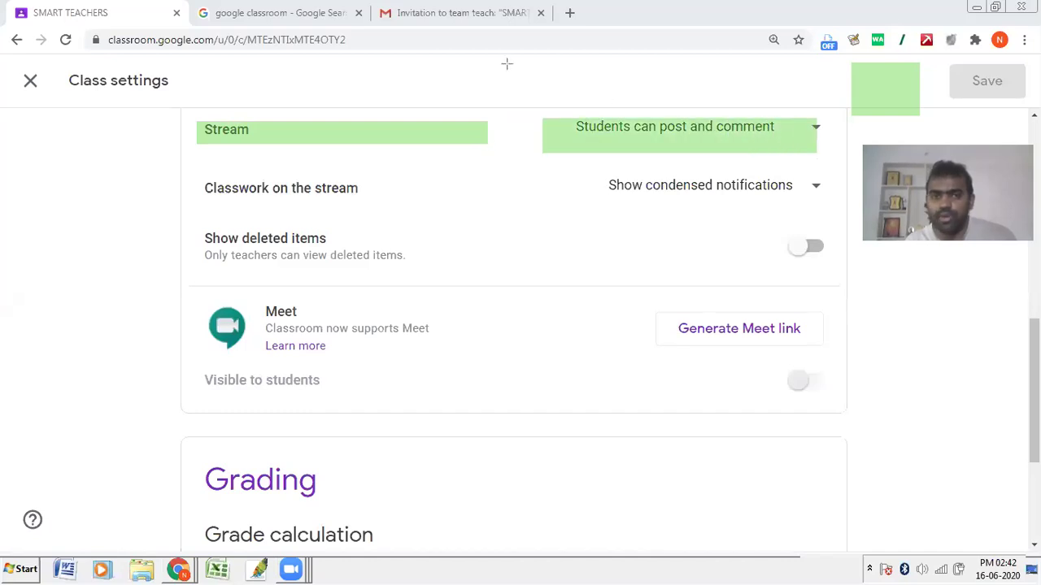
click(622, 141)
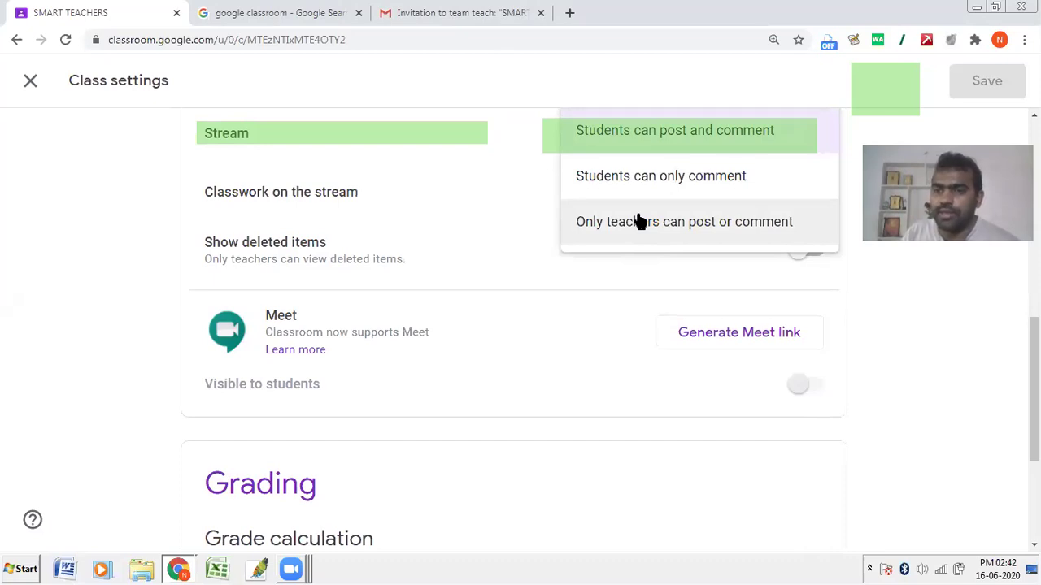
click(640, 221)
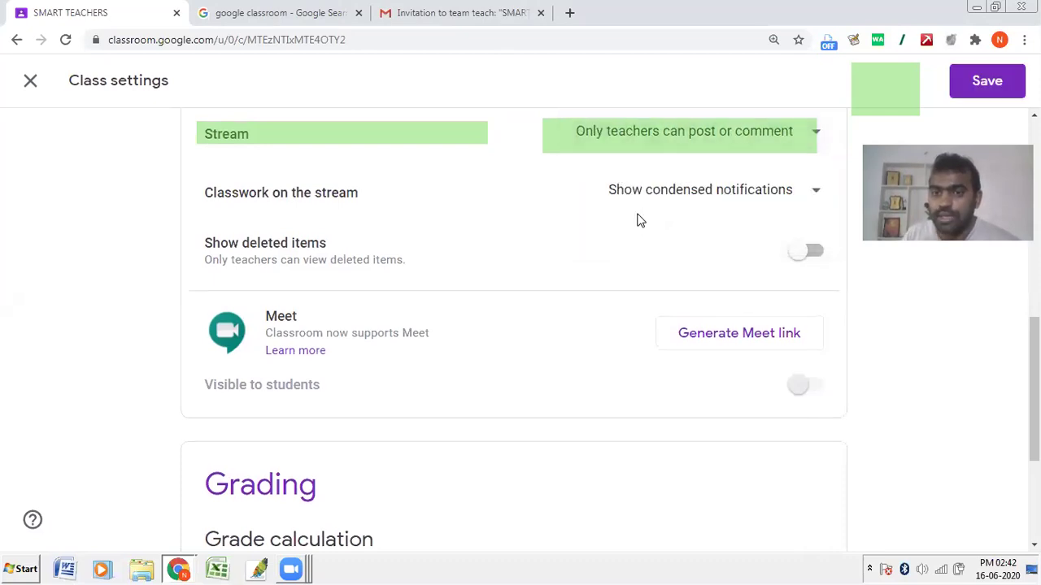
Step: Switch through the Stream permission options, ending on 'Students can only comment'
click(628, 148)
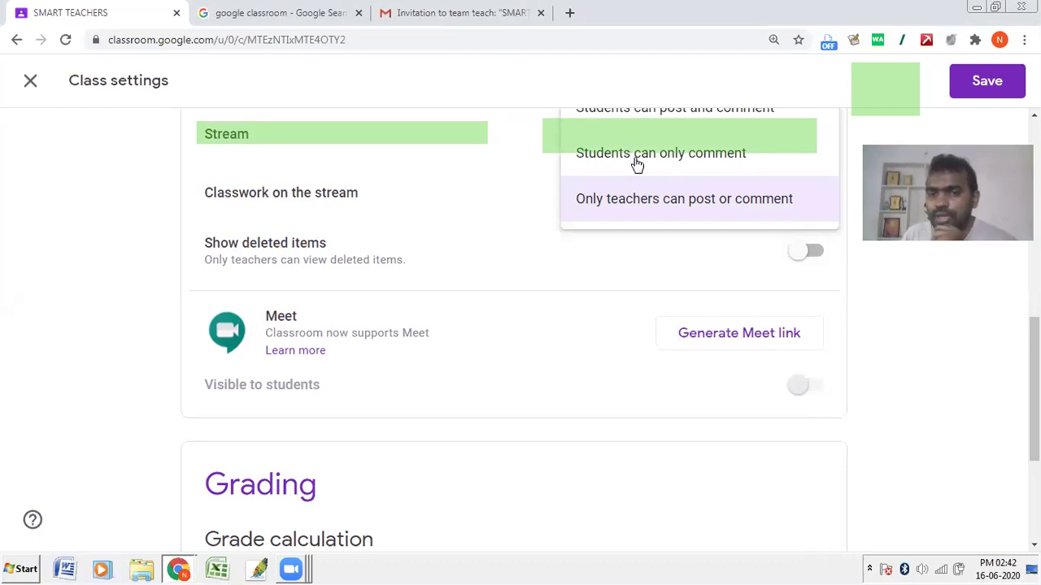
click(637, 162)
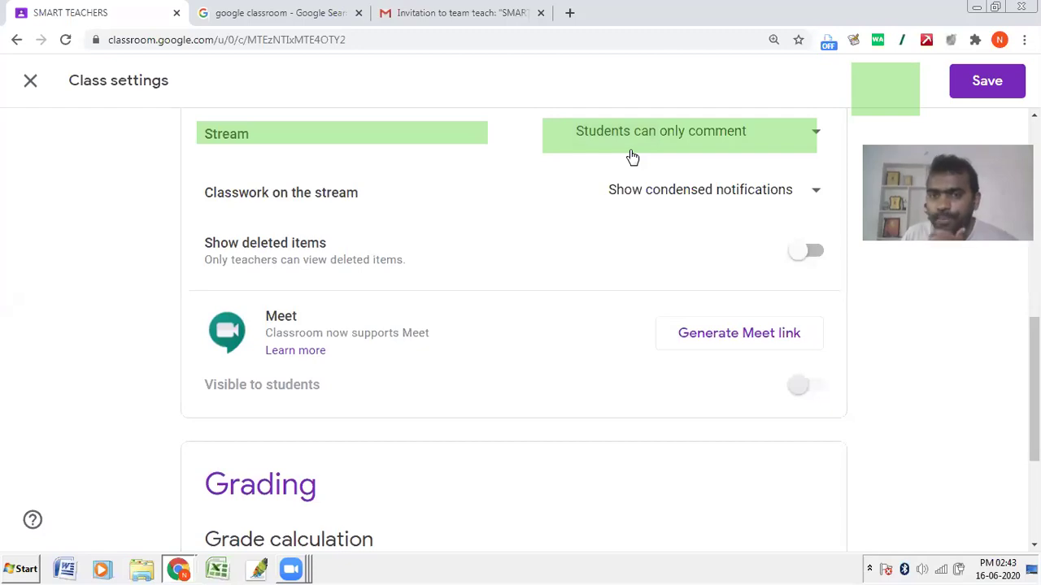
scroll(639, 179, up, 1)
click(645, 208)
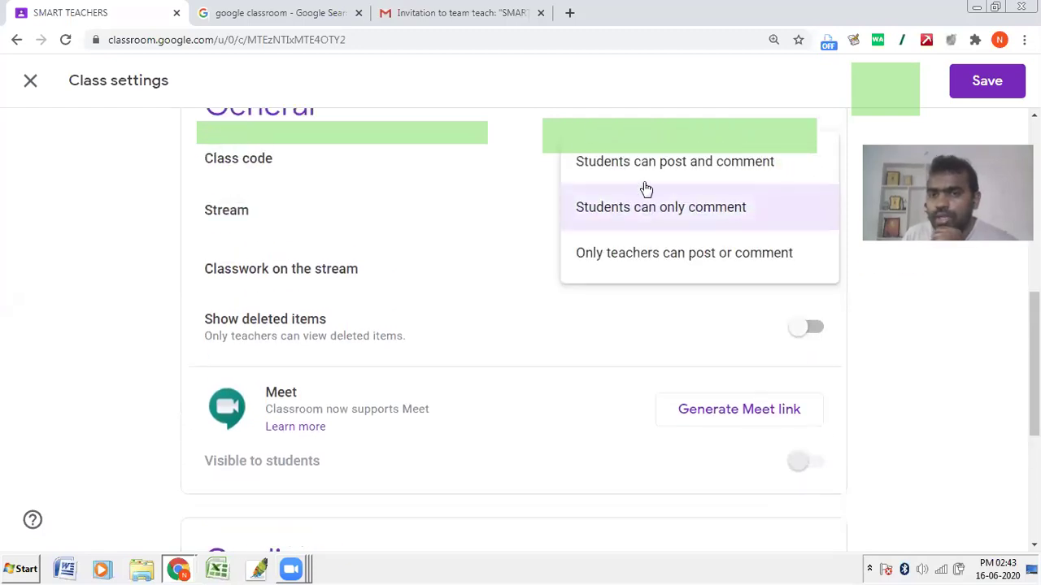
click(645, 178)
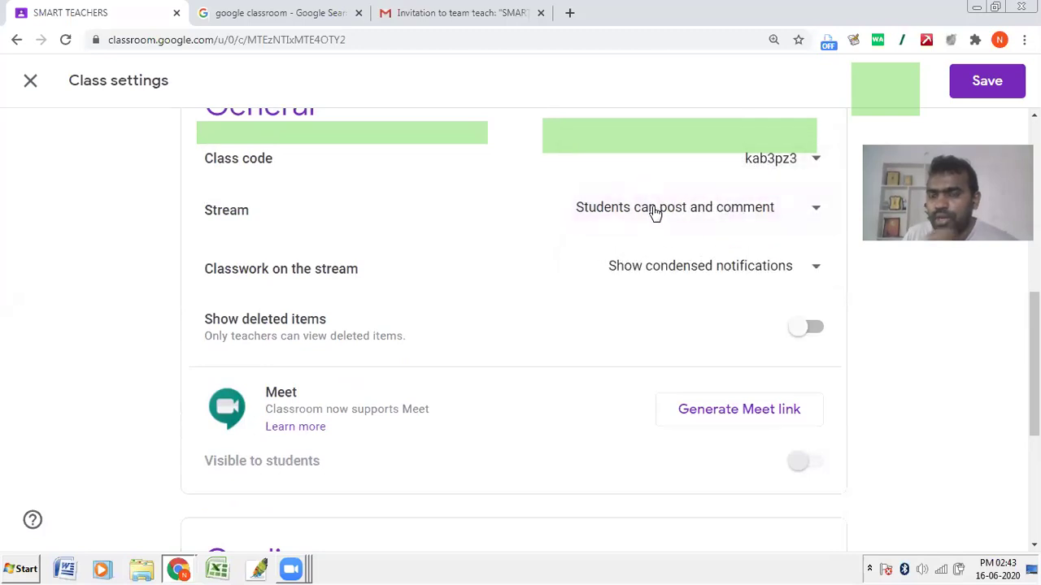
click(655, 209)
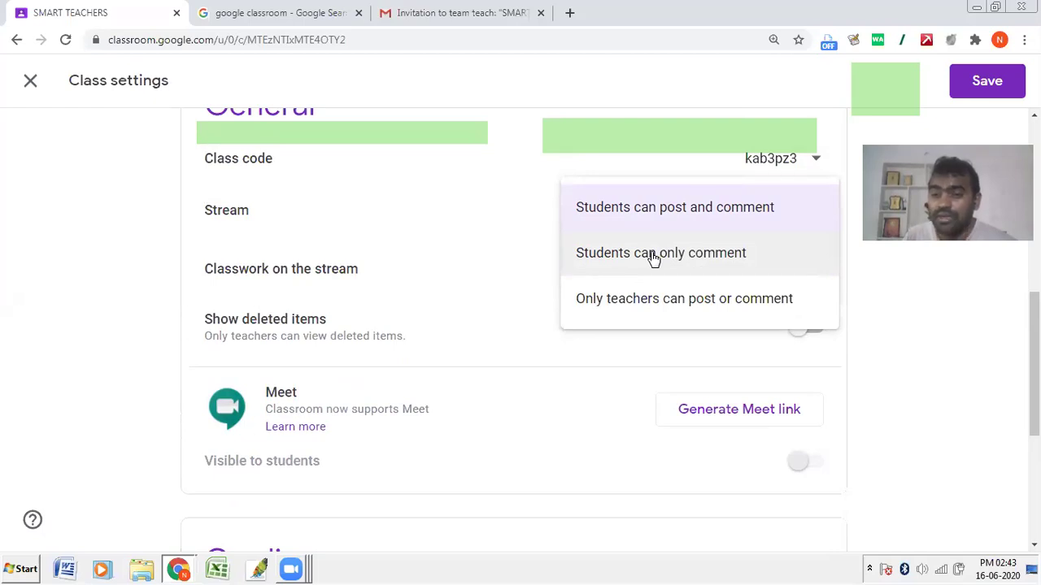
click(653, 259)
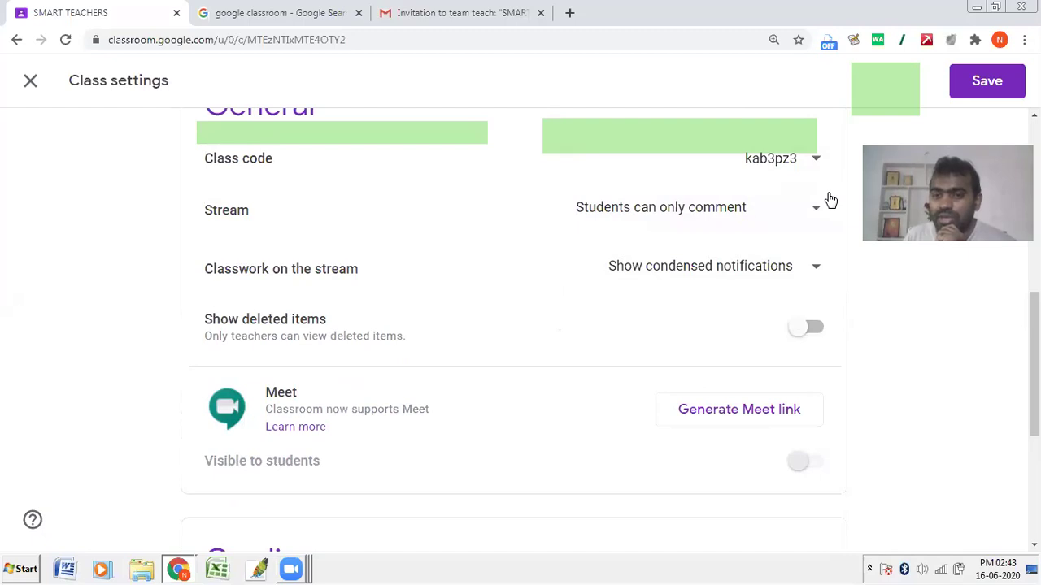
Step: Save the class settings and review the page
click(987, 80)
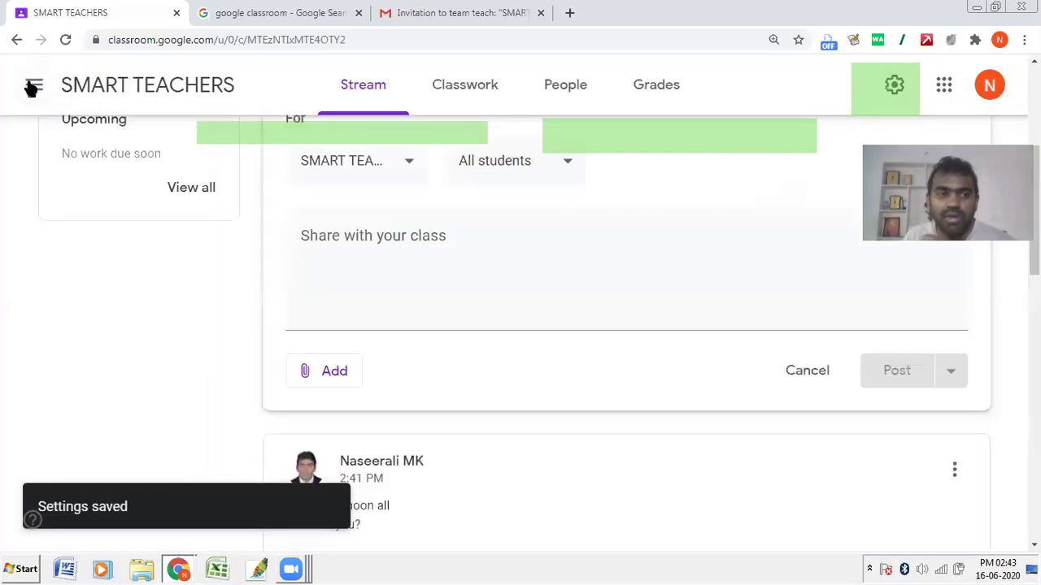
scroll(225, 363, up, 4)
scroll(226, 357, down, 7)
scroll(227, 356, down, 5)
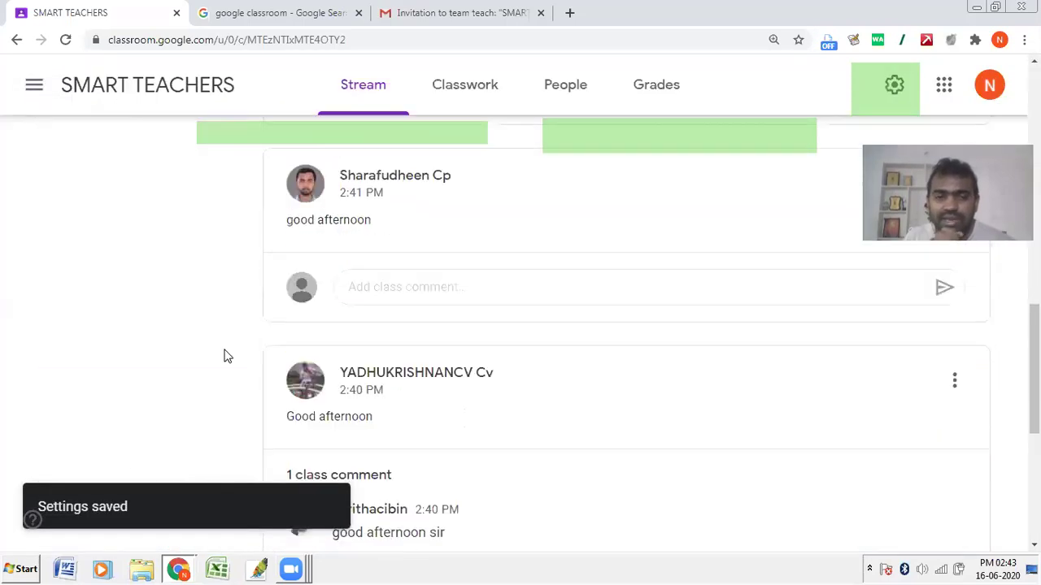
scroll(225, 356, up, 4)
scroll(341, 269, up, 3)
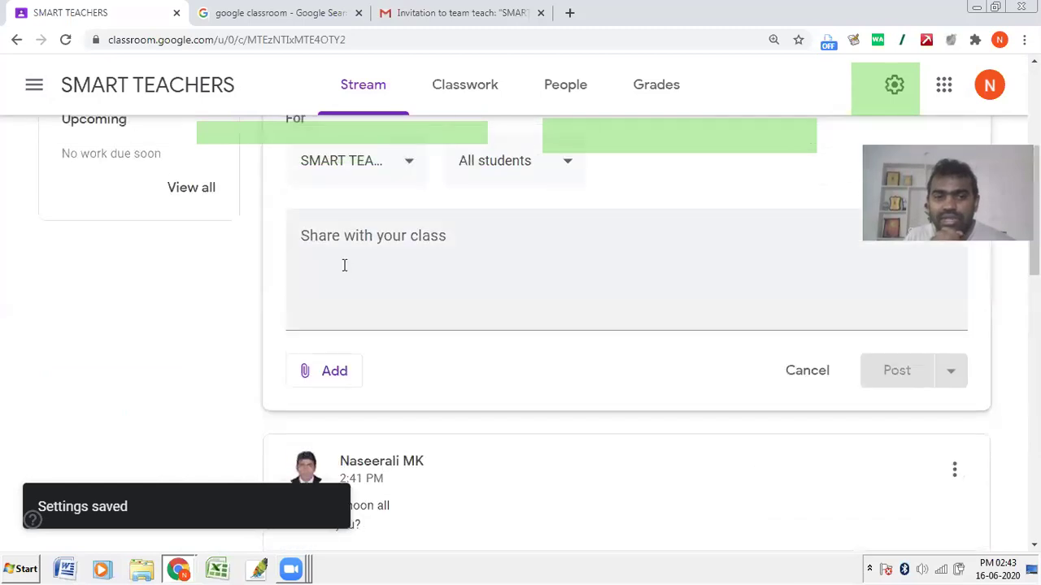
scroll(337, 288, up, 2)
scroll(358, 434, down, 5)
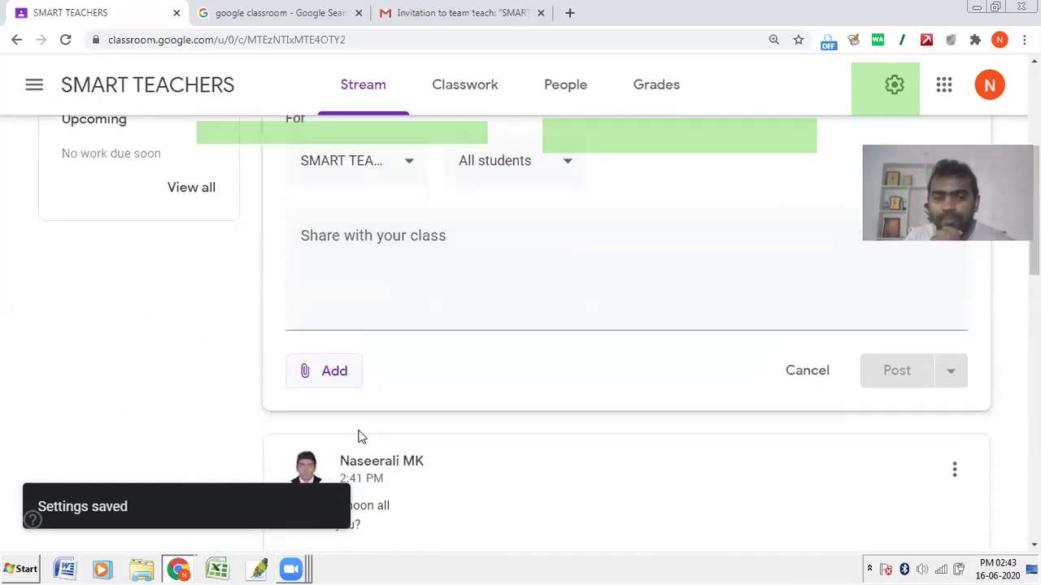
scroll(377, 190, up, 2)
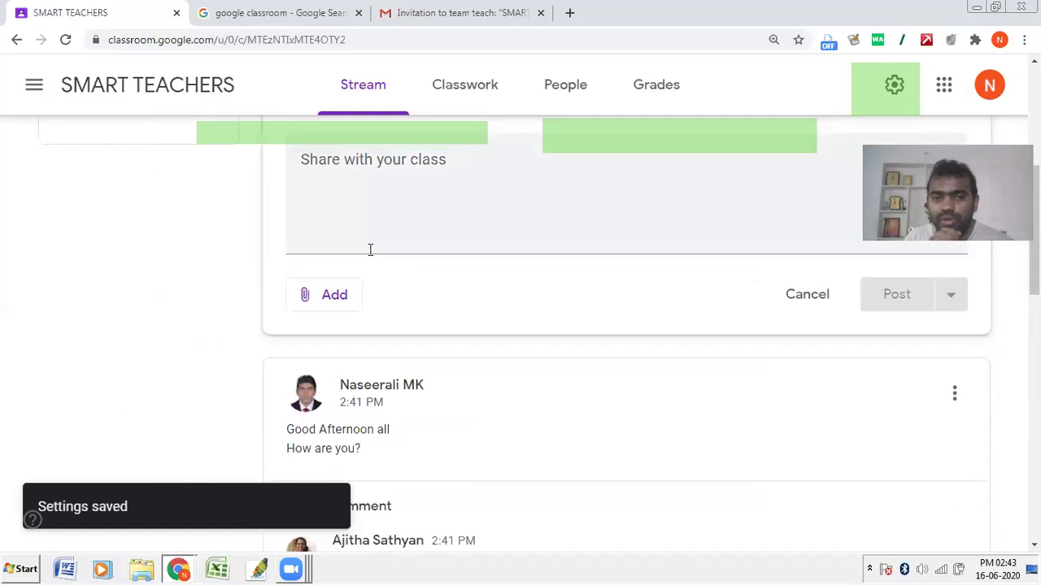
scroll(451, 234, up, 2)
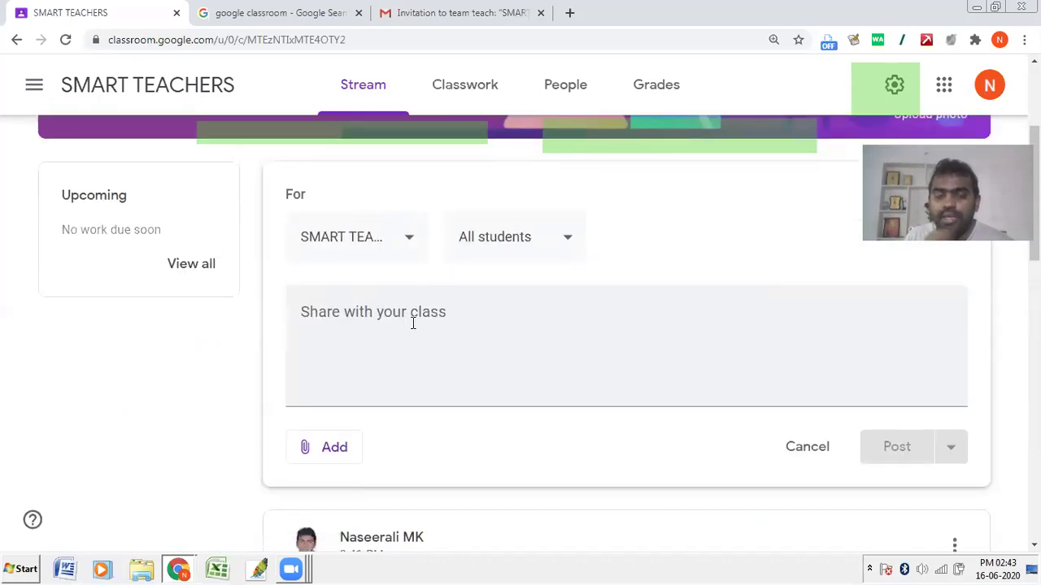
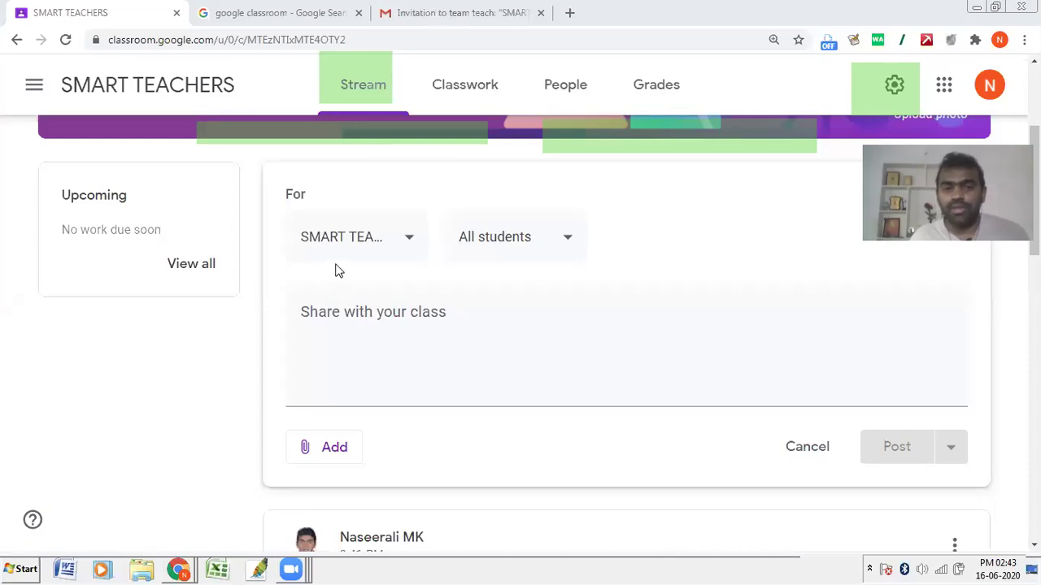
Step: Write 'Pls watch this video.' as the new class announcement message
click(304, 342)
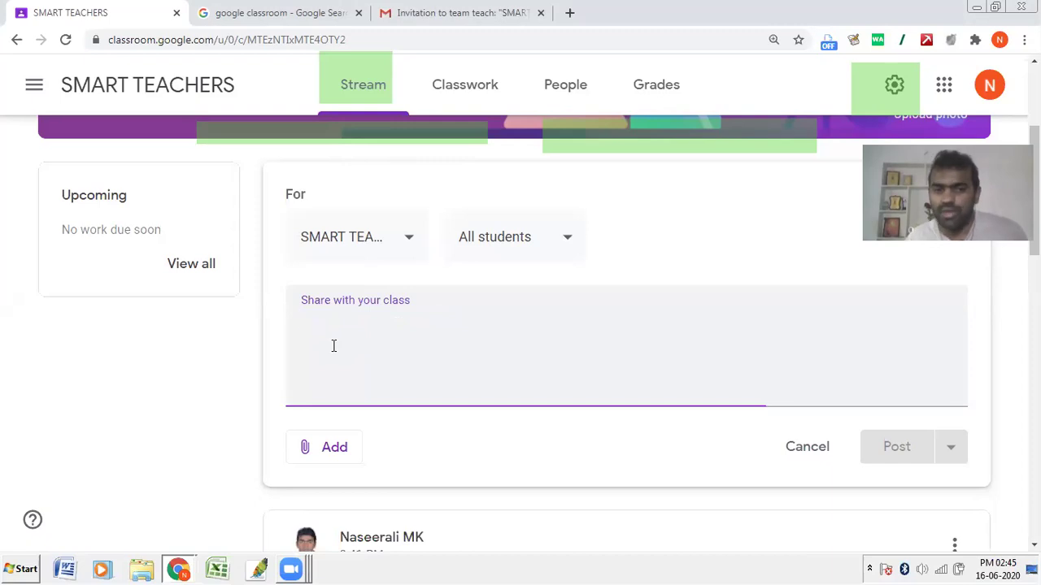
text(Pls watch )
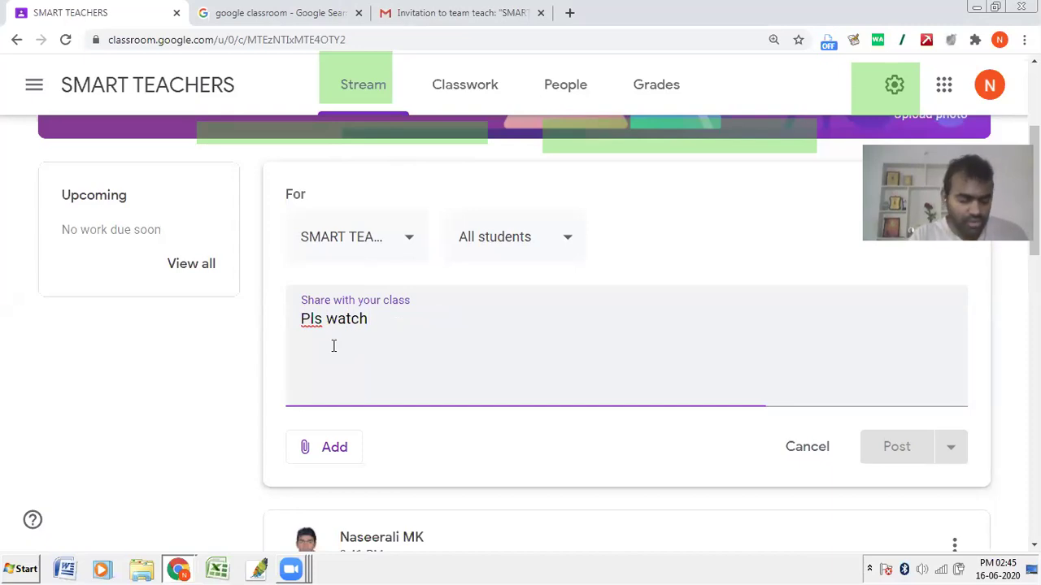
text(this video.)
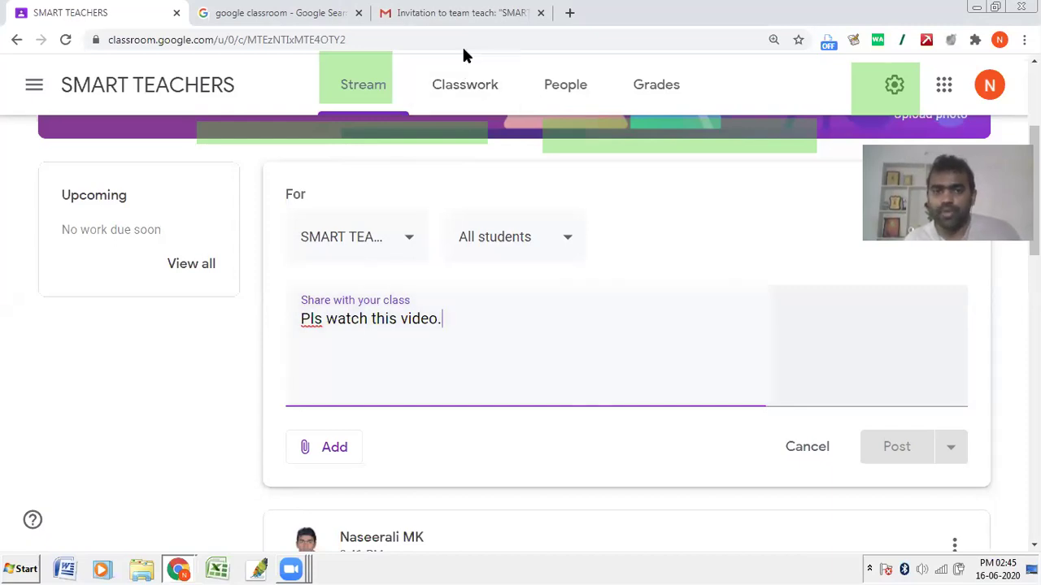
drag(273, 218, 423, 259)
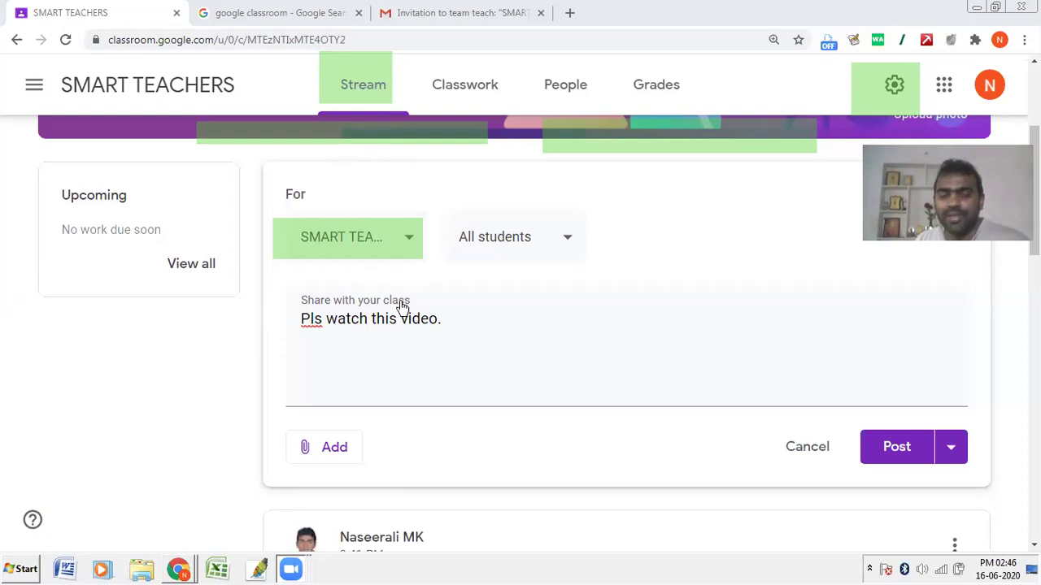
click(421, 318)
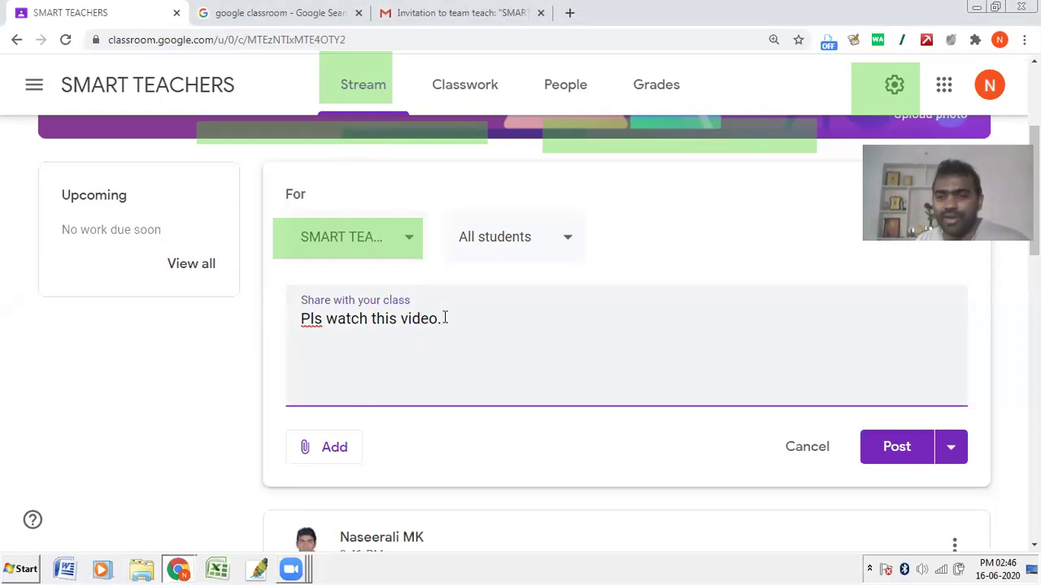
click(383, 244)
scroll(378, 269, down, 8)
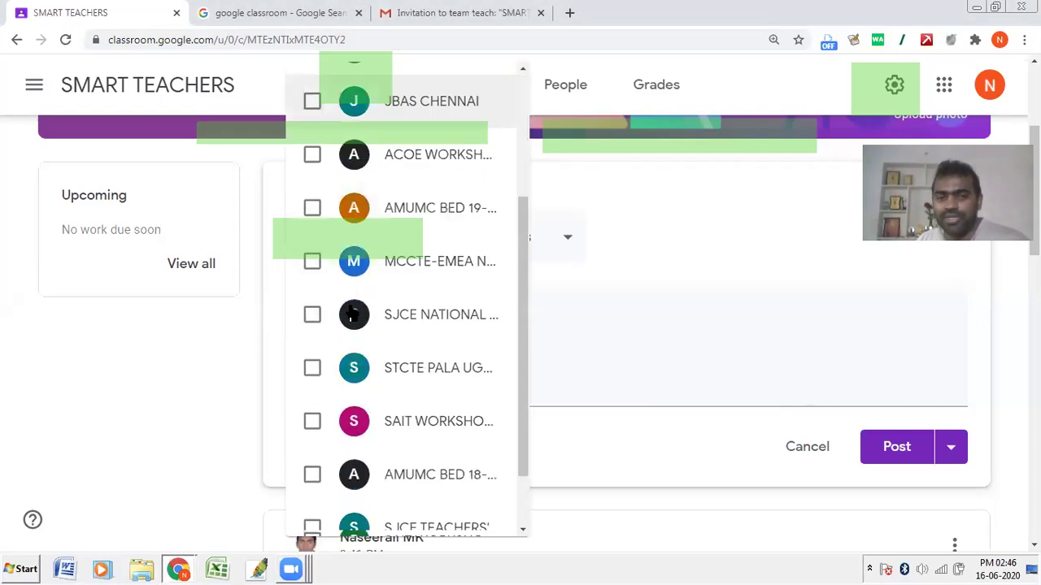
scroll(363, 413, up, 8)
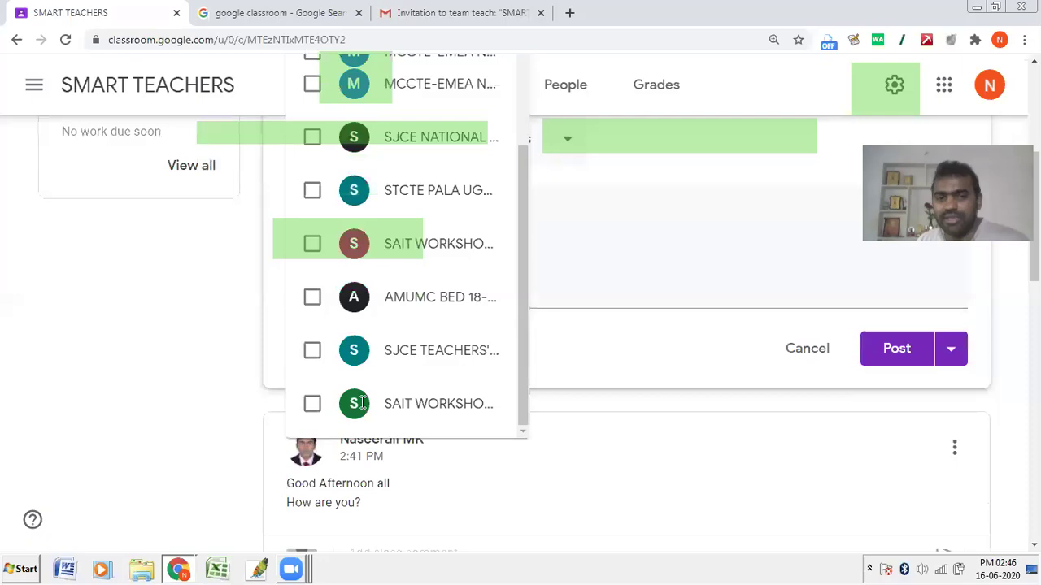
click(314, 352)
click(313, 297)
click(314, 245)
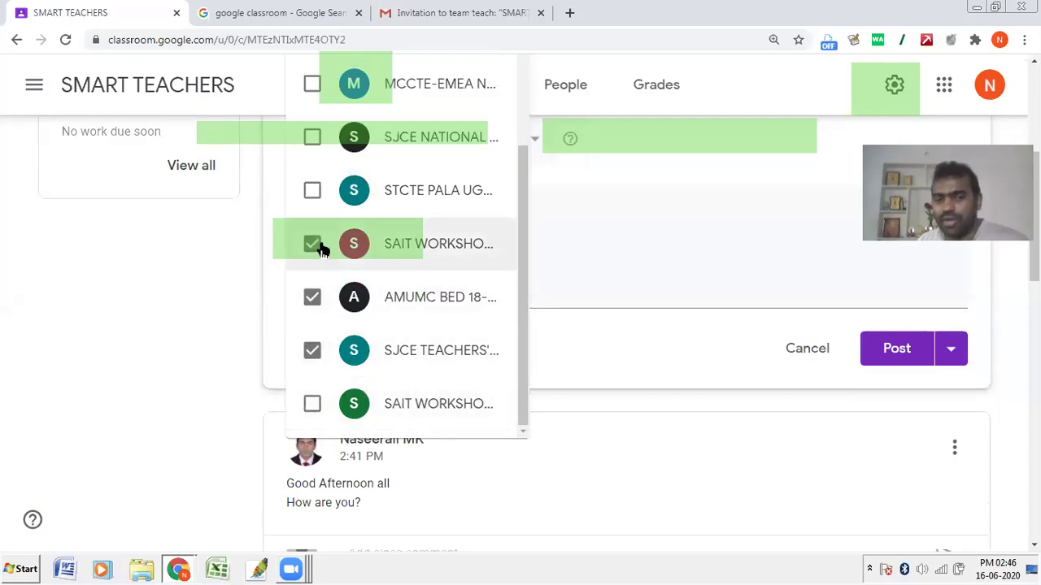
double_click(313, 192)
click(316, 243)
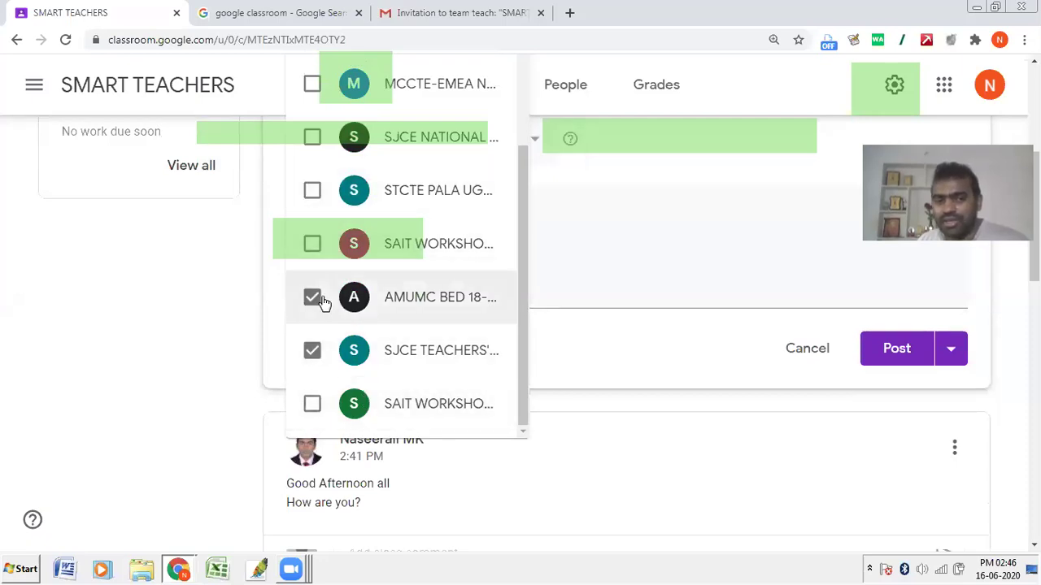
click(317, 297)
click(335, 366)
scroll(336, 365, up, 4)
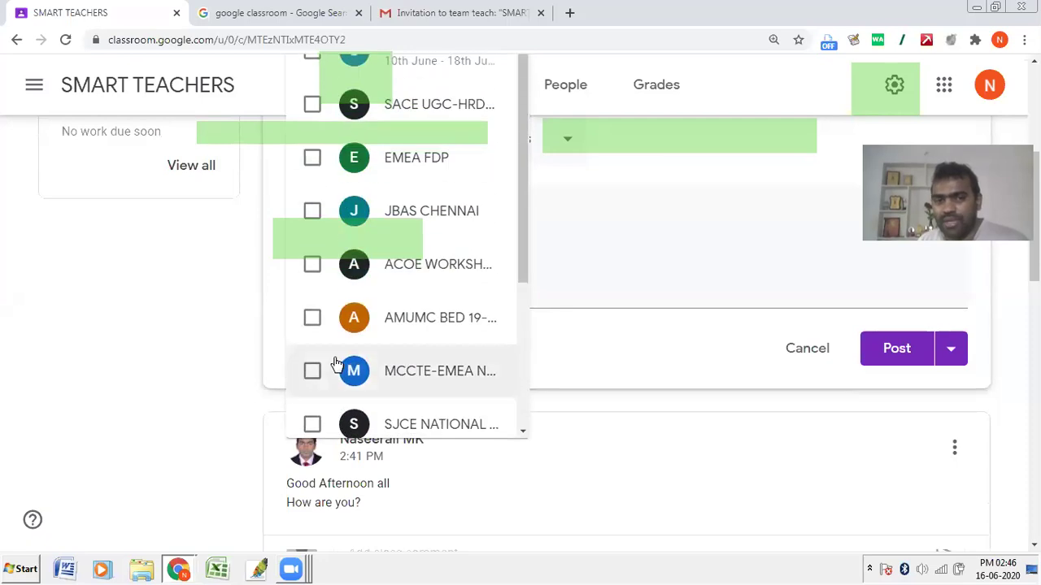
click(601, 233)
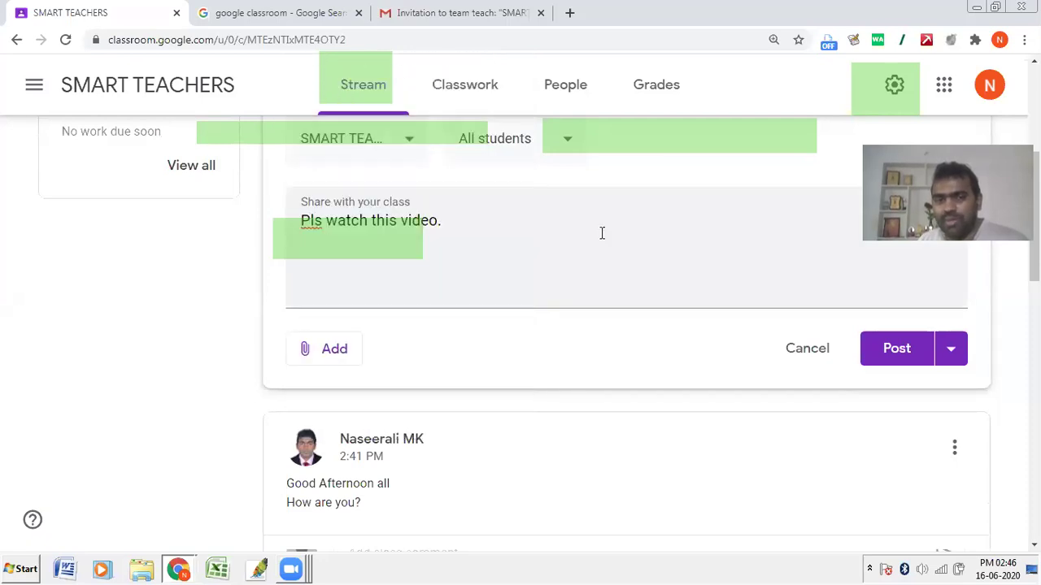
scroll(302, 255, up, 1)
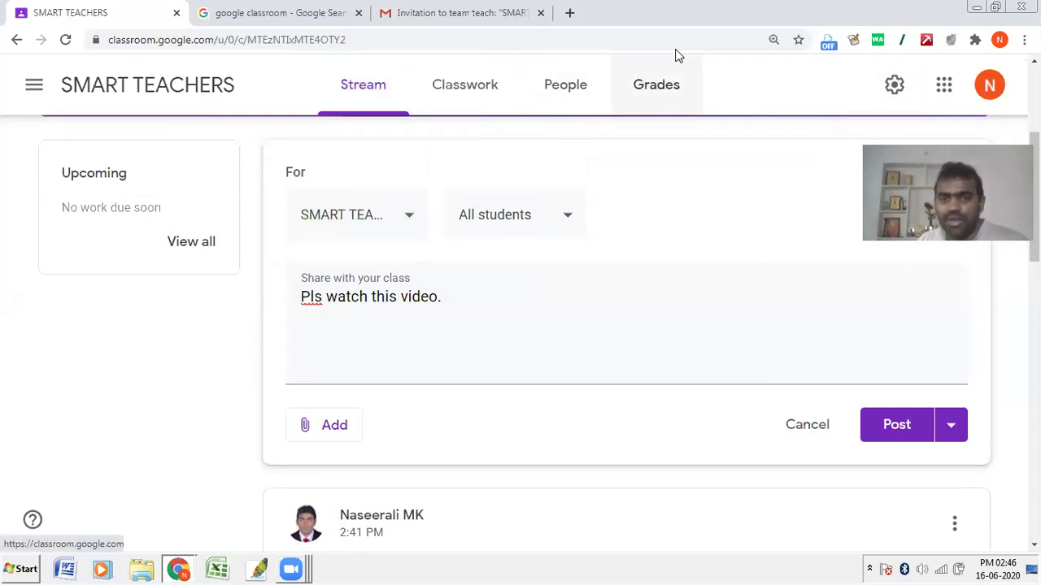
Step: In the recipient list, untick individual students, then toggle All students off
drag(429, 174, 603, 236)
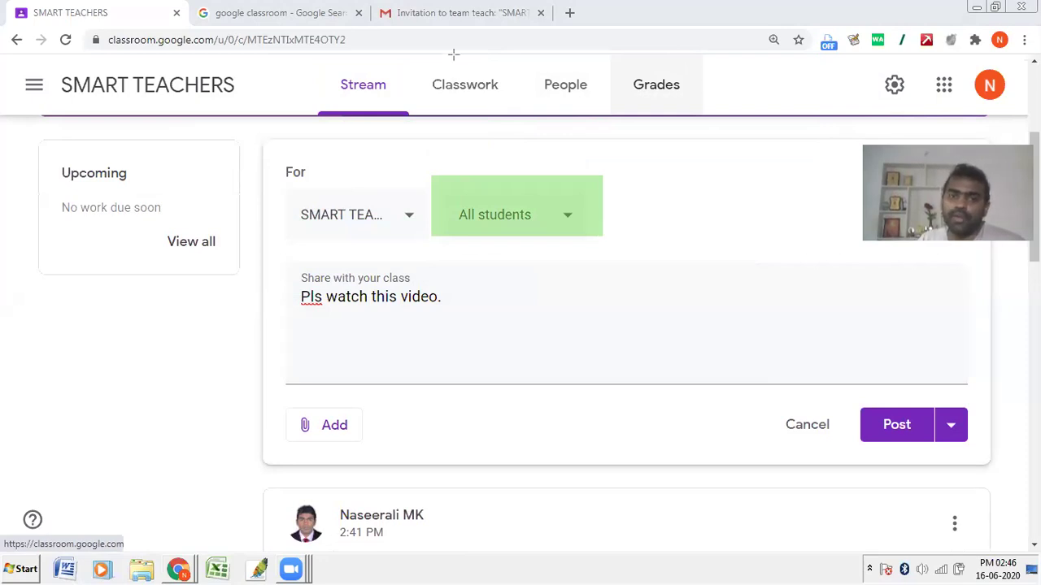
click(497, 229)
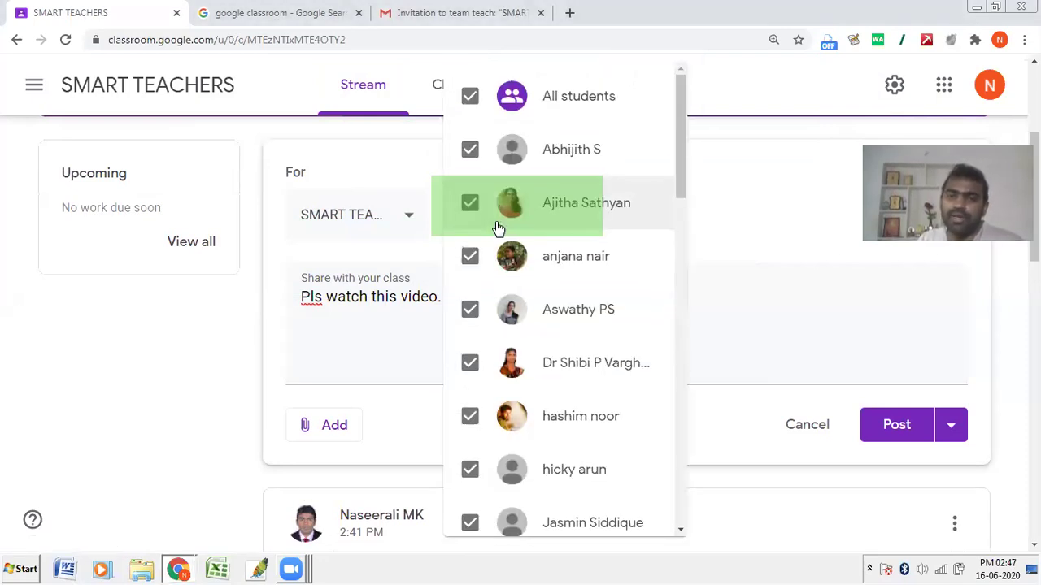
scroll(501, 224, up, 1)
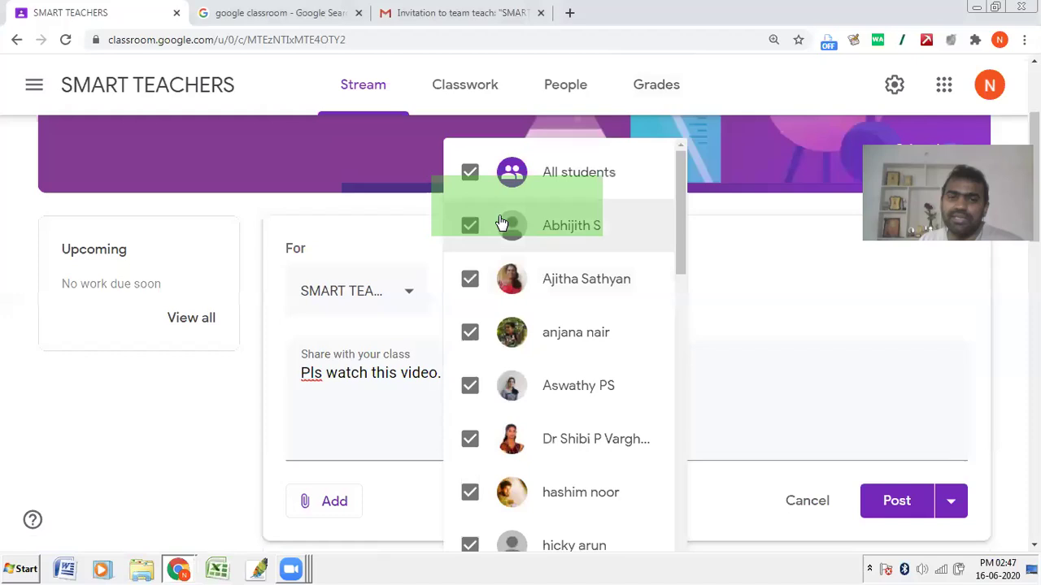
click(473, 281)
click(473, 333)
click(470, 175)
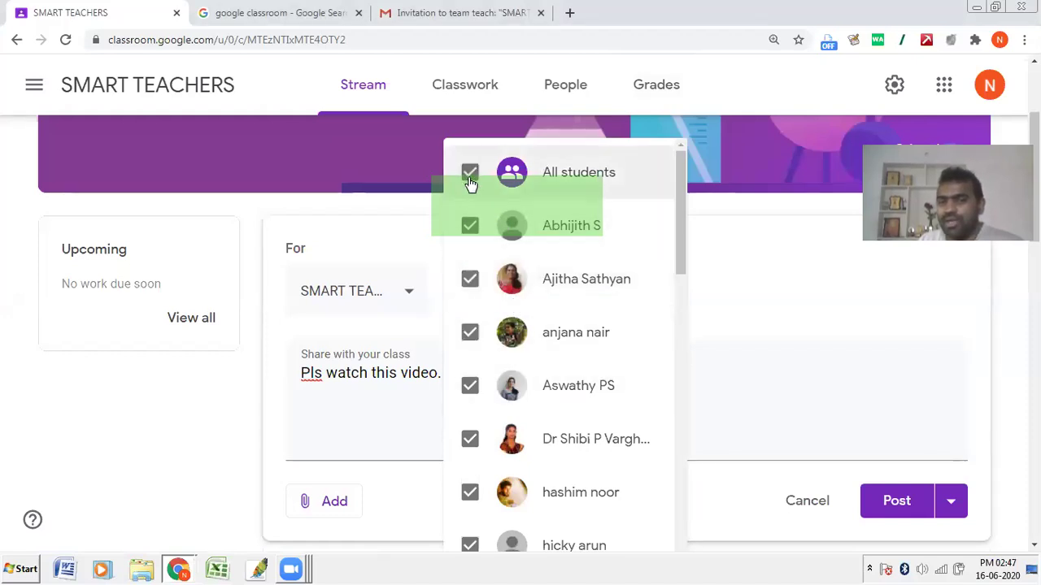
click(471, 182)
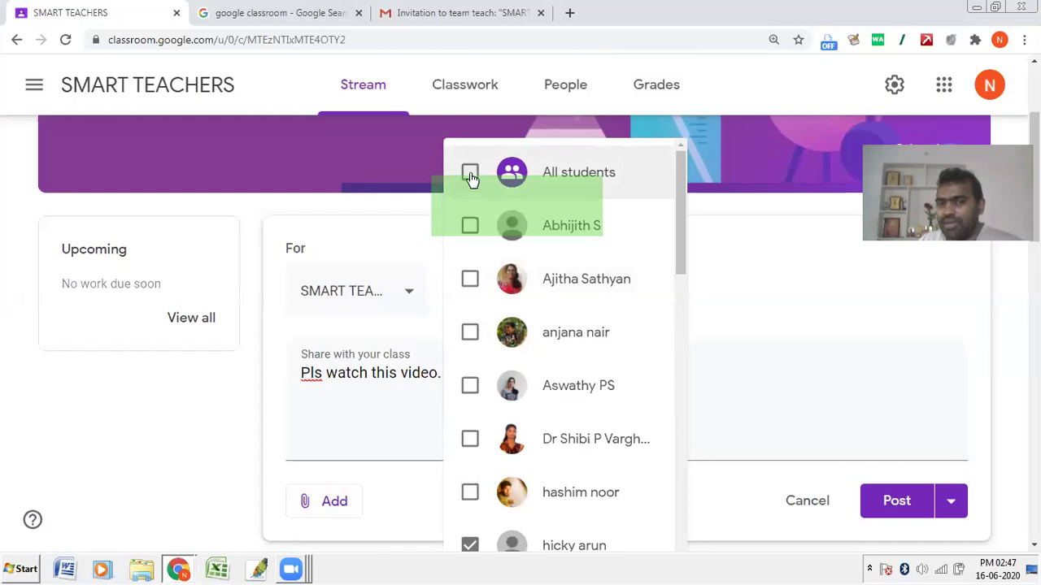
click(472, 180)
click(472, 179)
Step: Re-tick each student and then All students so the post goes to everyone
click(470, 227)
click(470, 280)
click(470, 341)
click(472, 390)
click(471, 445)
click(471, 493)
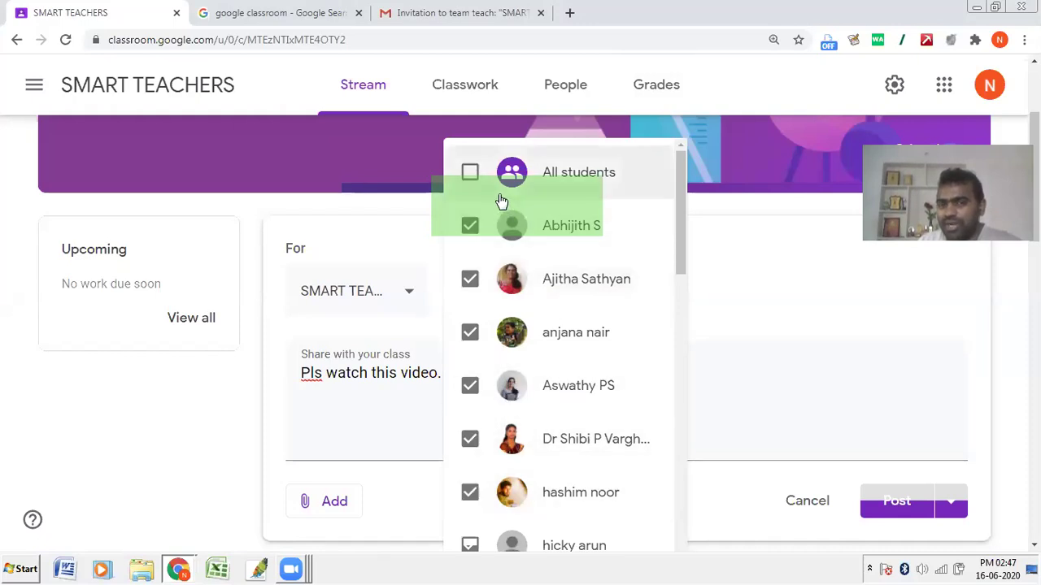
click(470, 172)
click(708, 208)
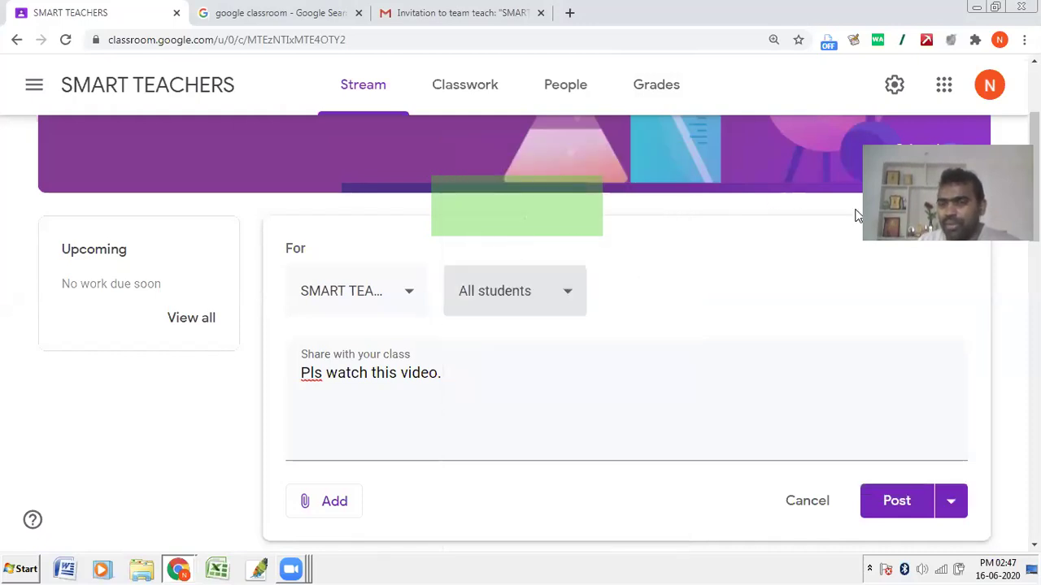
Step: Confirm the recipients are unchanged and bring up the attachment choices
scroll(707, 220, down, 3)
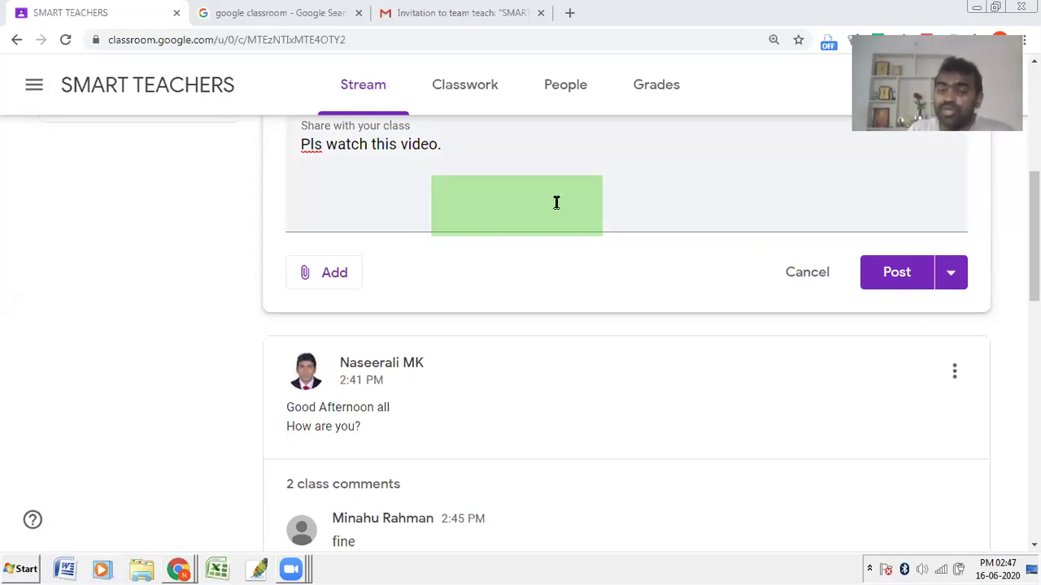
click(576, 169)
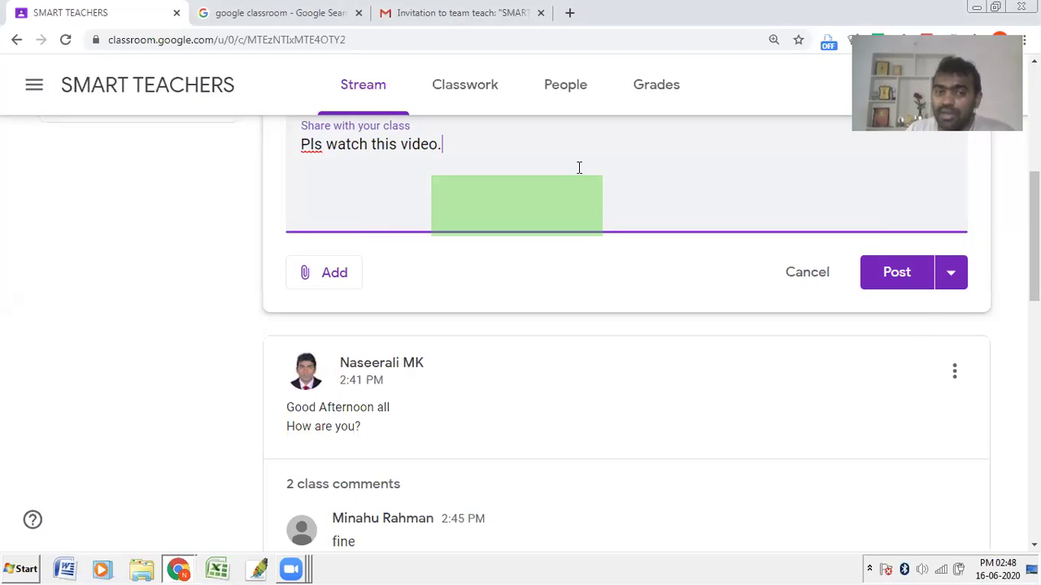
scroll(559, 223, up, 2)
click(549, 232)
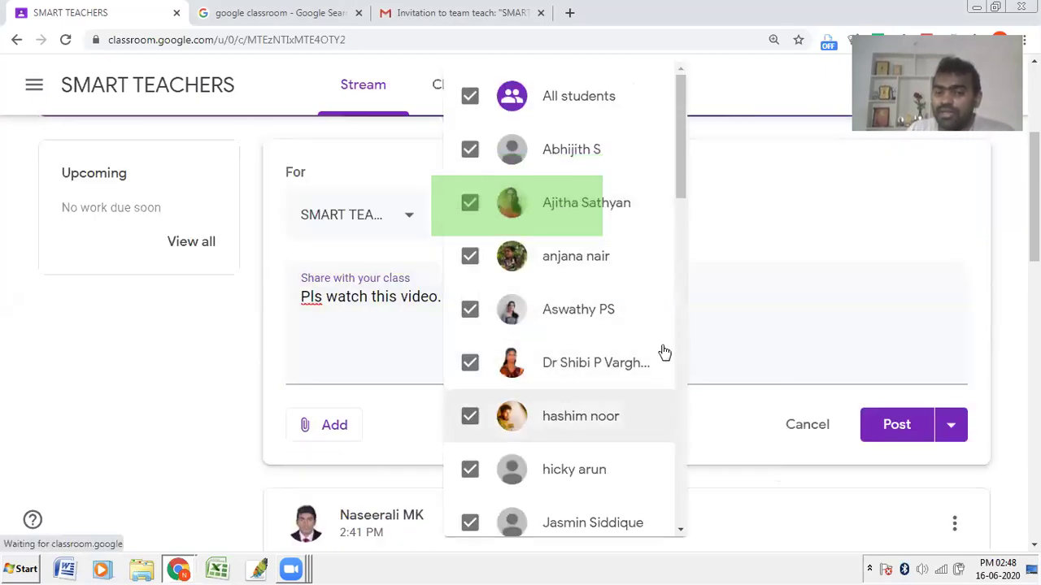
click(859, 272)
scroll(869, 266, down, 1)
scroll(869, 265, down, 3)
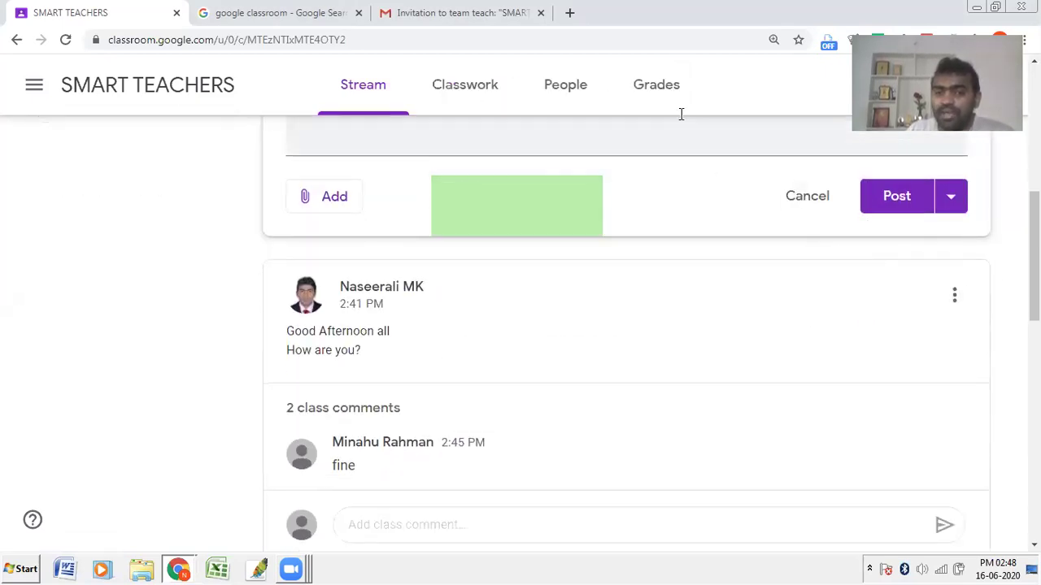
click(312, 200)
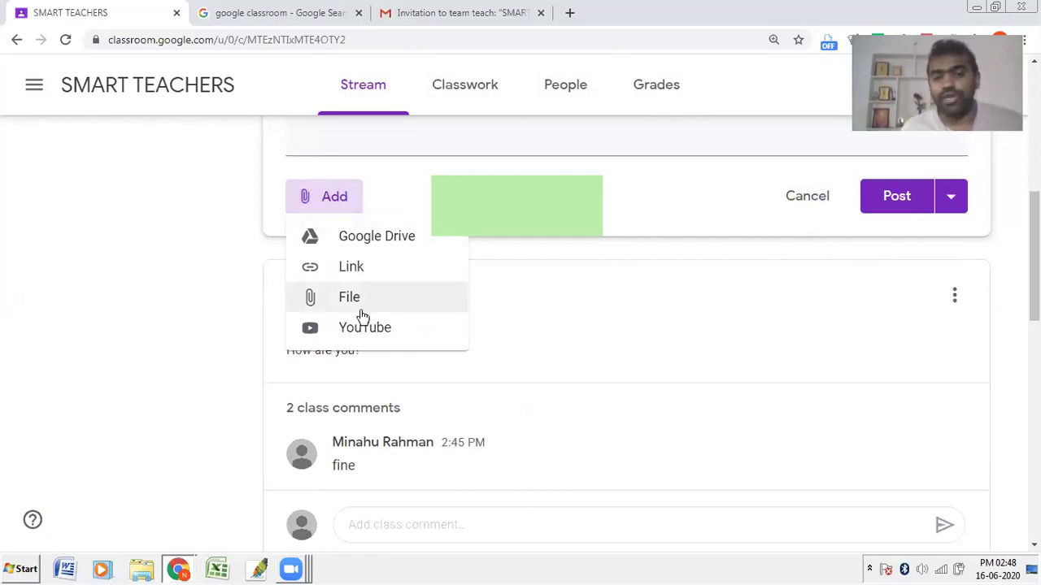
Step: Search YouTube for 'naseerali' and attach the 'Role of ICT in Inclusive Education' video
click(340, 202)
click(340, 203)
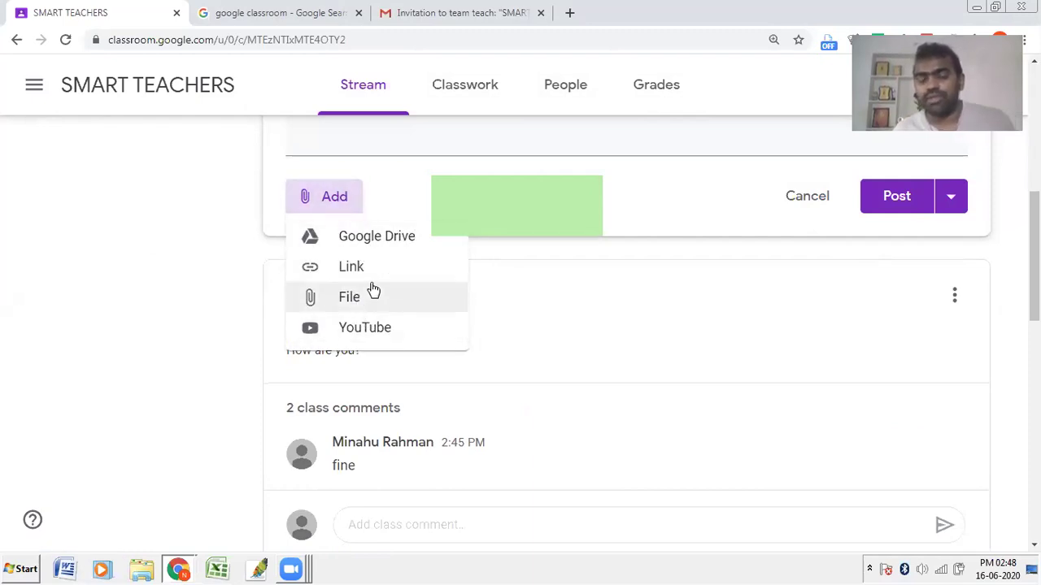
click(366, 333)
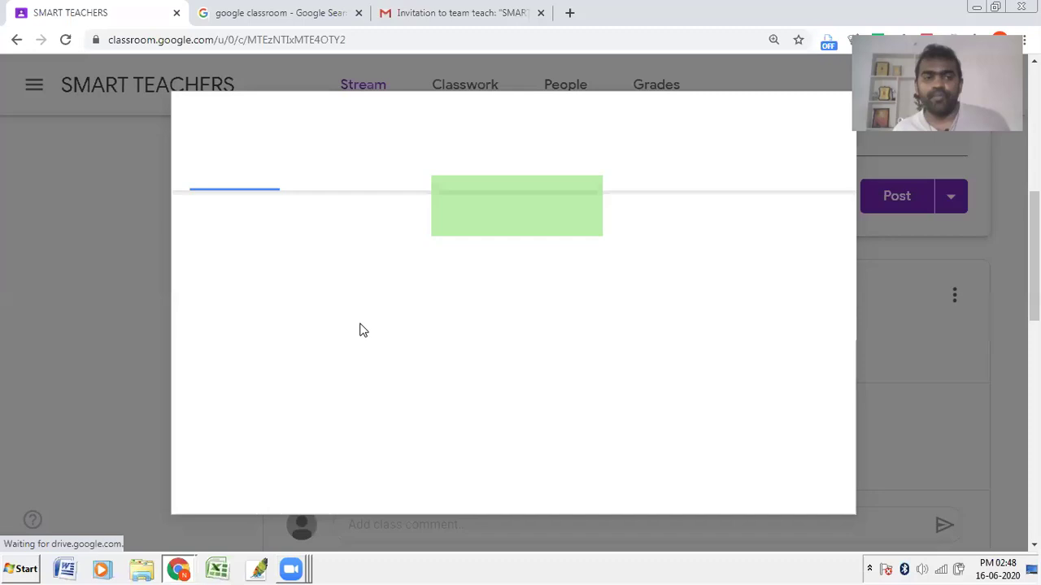
click(332, 231)
text(naseerali)
key(Return)
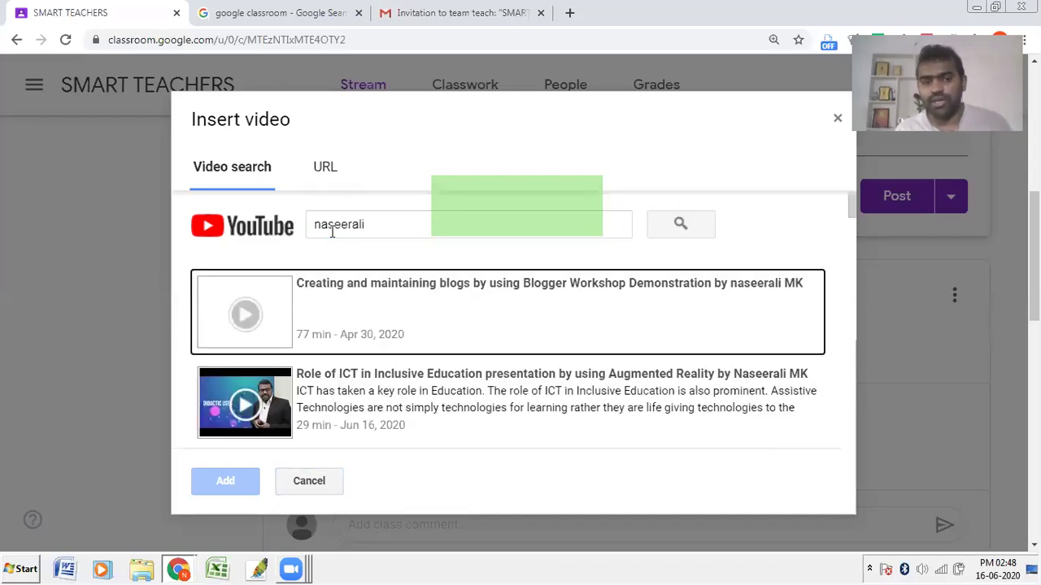
click(379, 431)
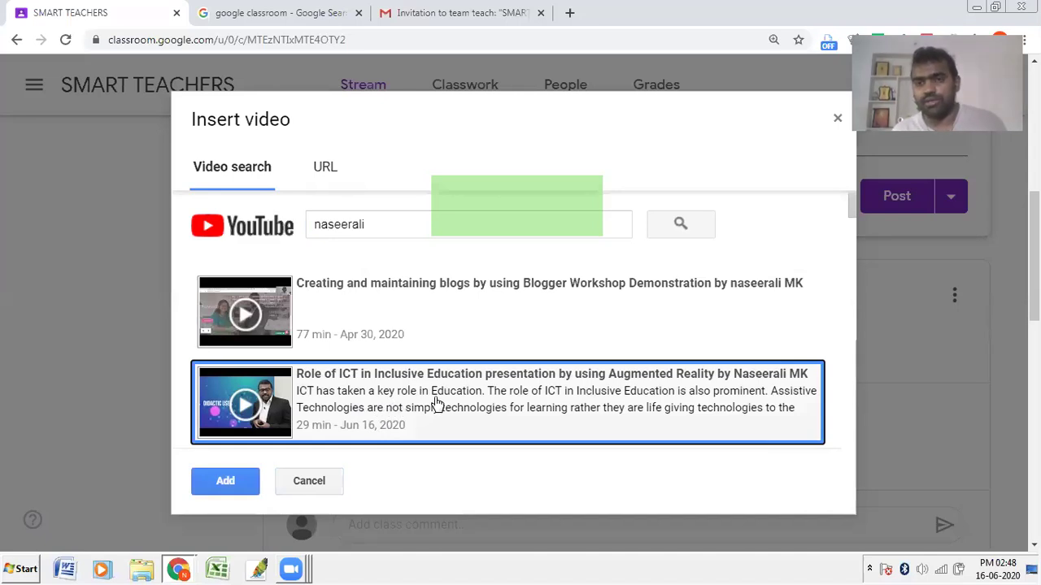
click(227, 482)
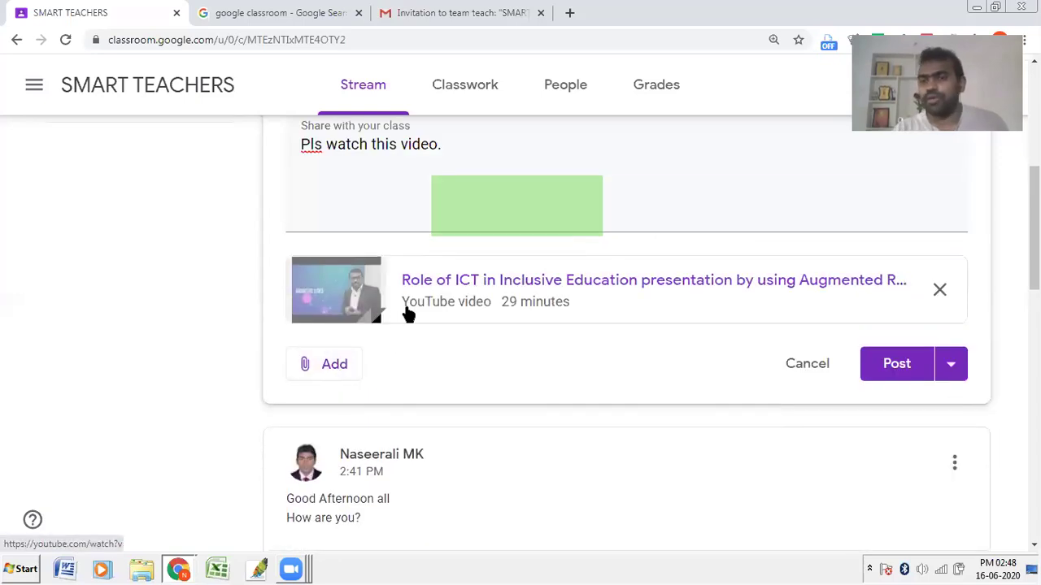
click(337, 373)
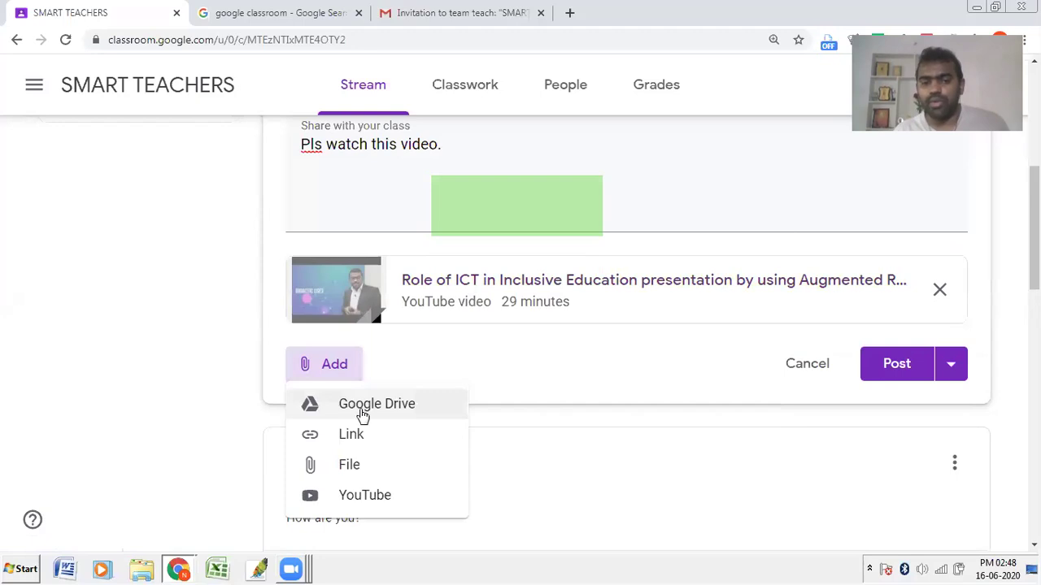
Step: Upload the e-learning webinar naseerali.jpg image from the computer as a file attachment
click(357, 468)
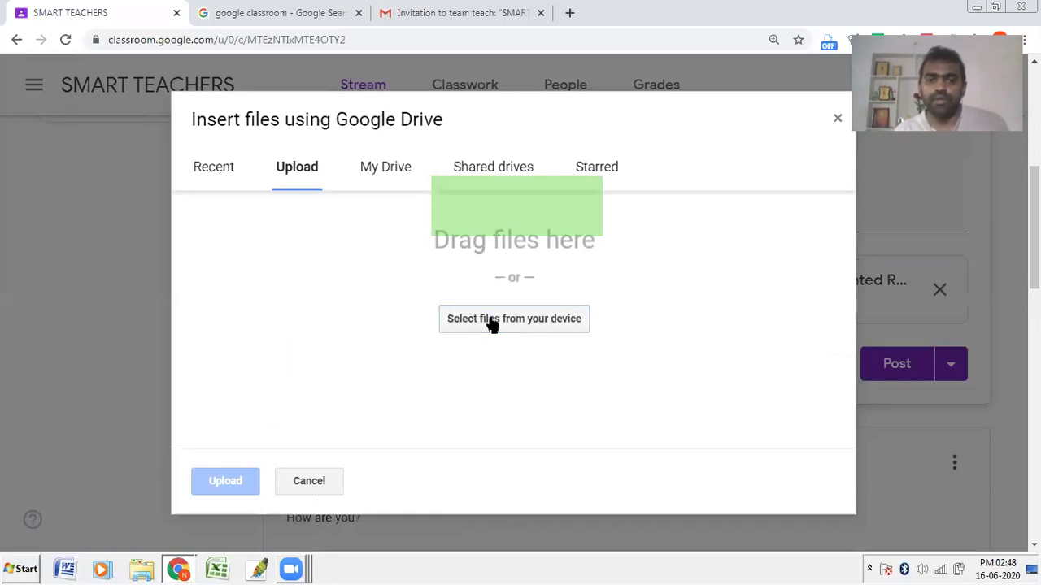
click(491, 320)
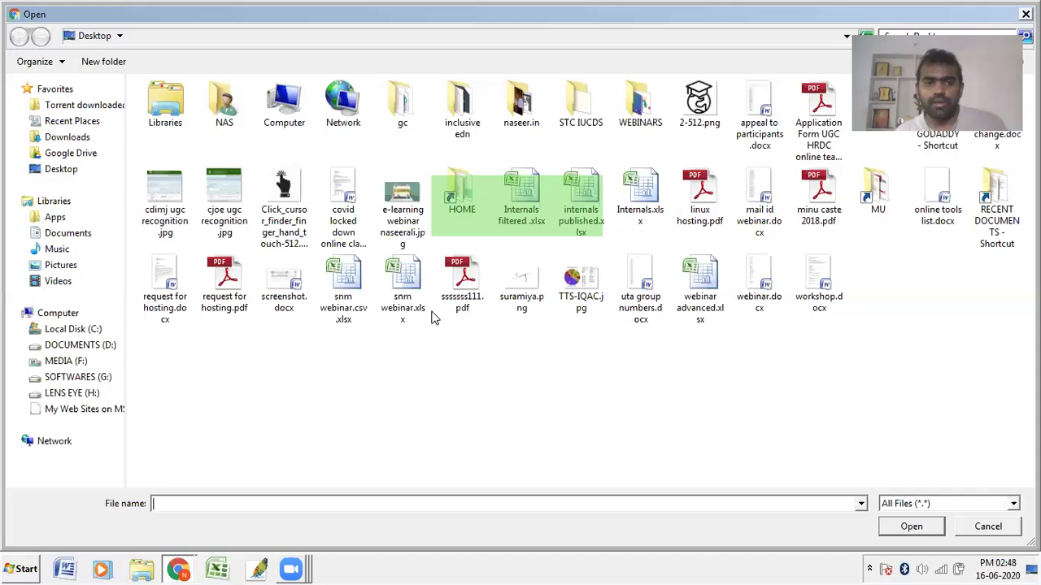
double_click(401, 197)
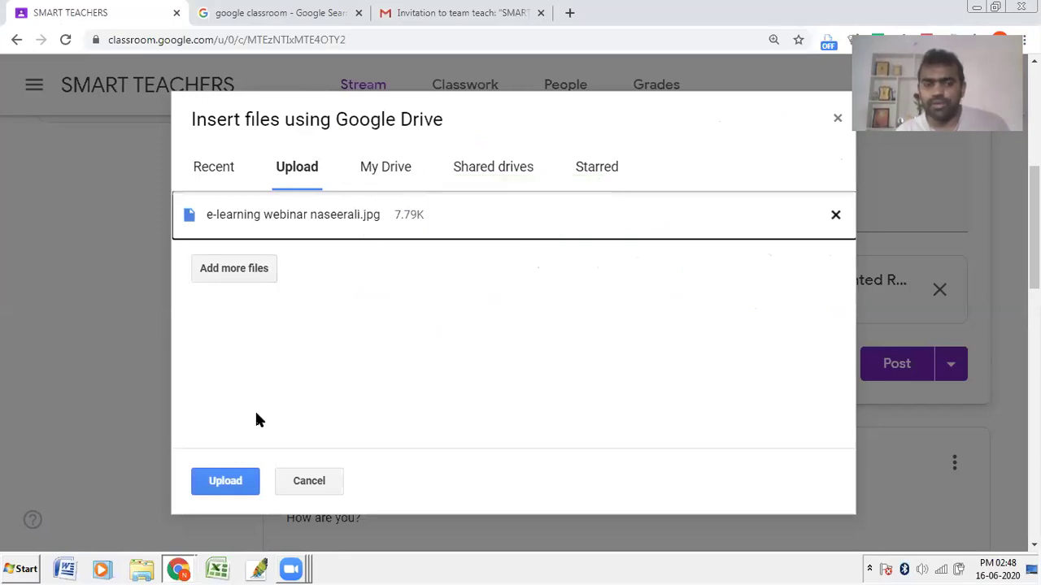
click(230, 481)
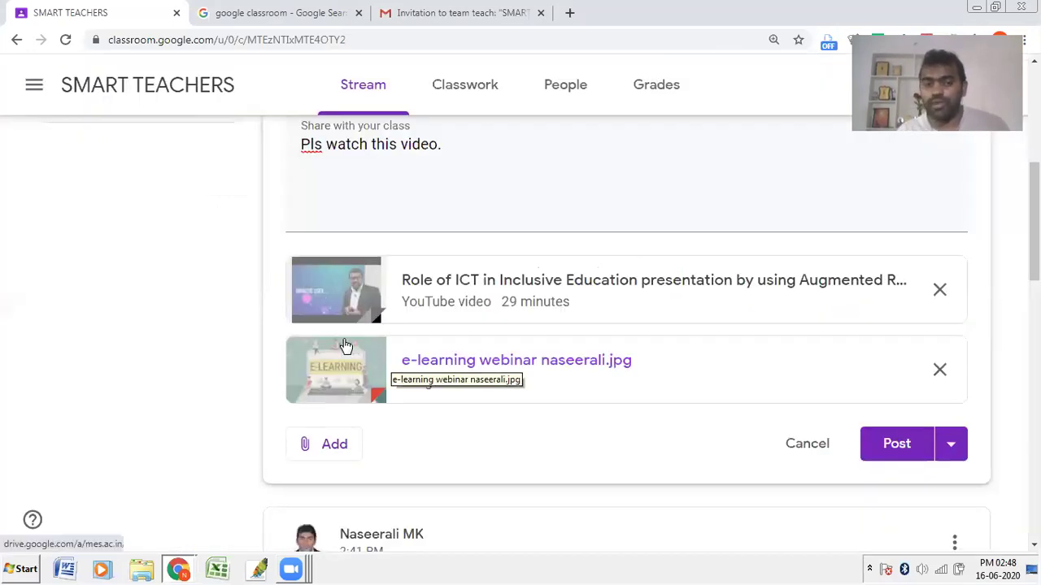
Step: Open the Google Drive picker and browse its tabs, settling on My Drive
click(328, 452)
click(348, 425)
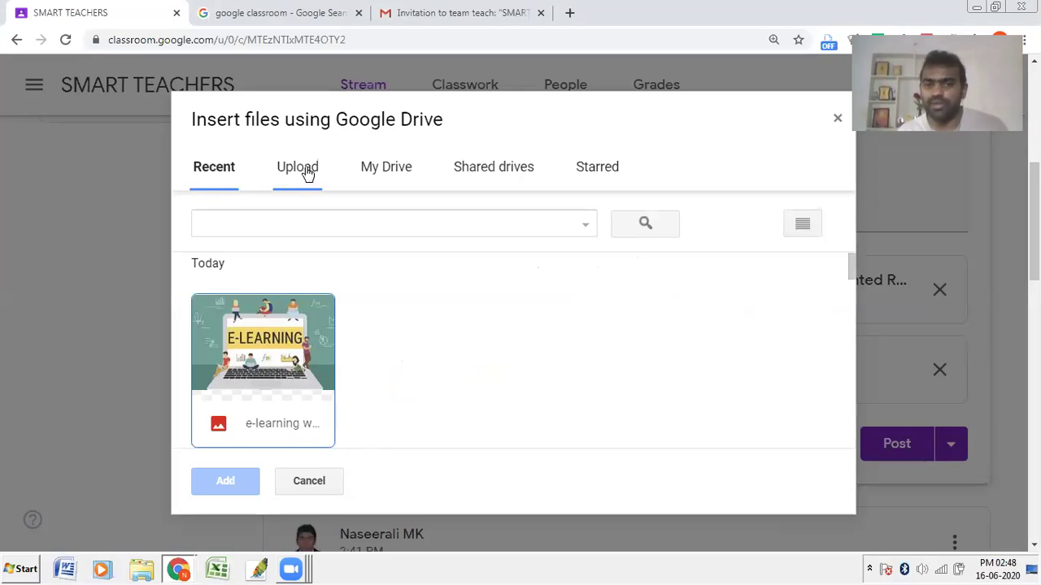
click(306, 170)
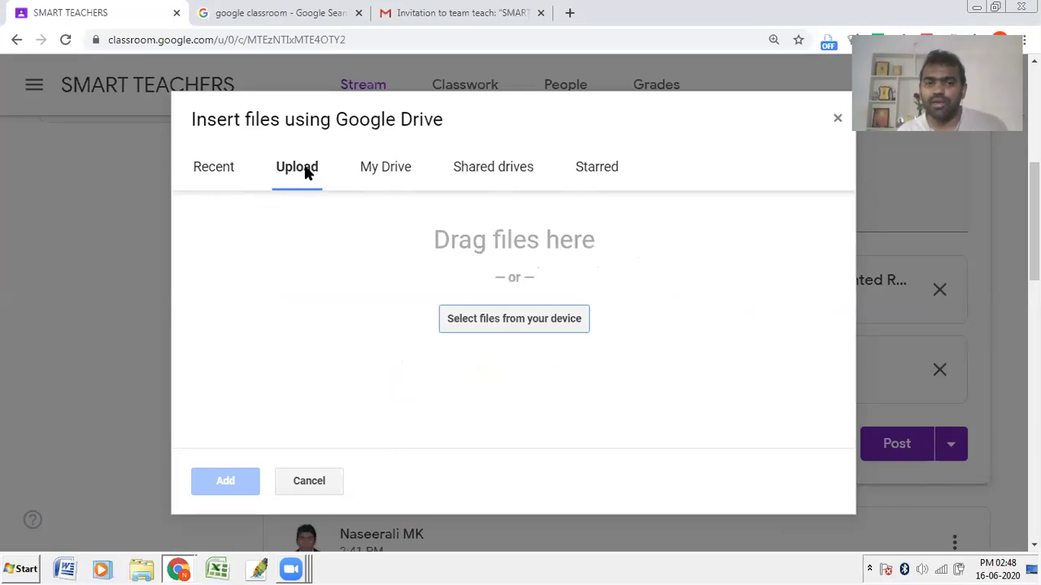
click(193, 171)
click(401, 167)
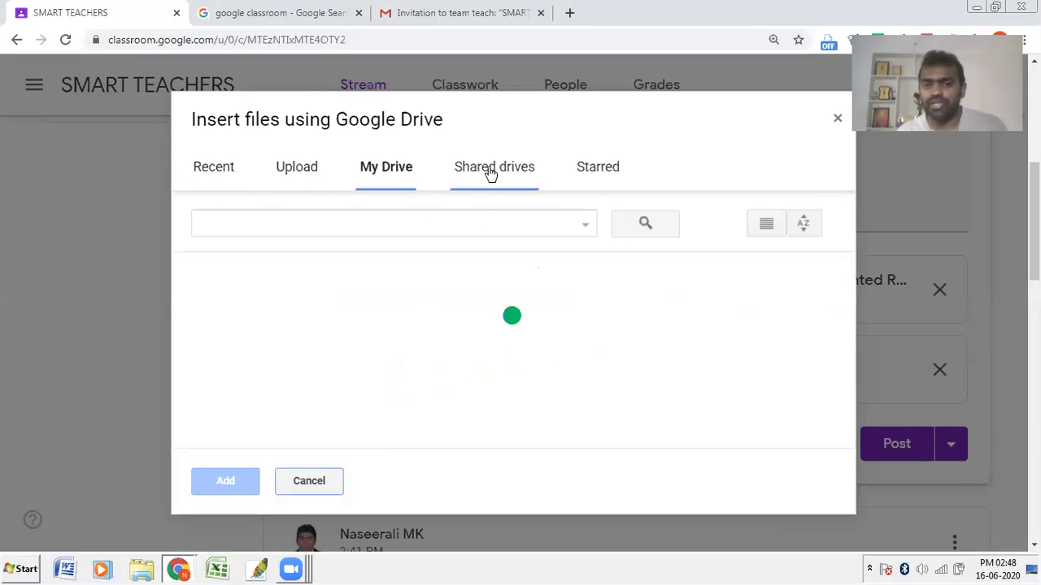
click(488, 170)
click(398, 169)
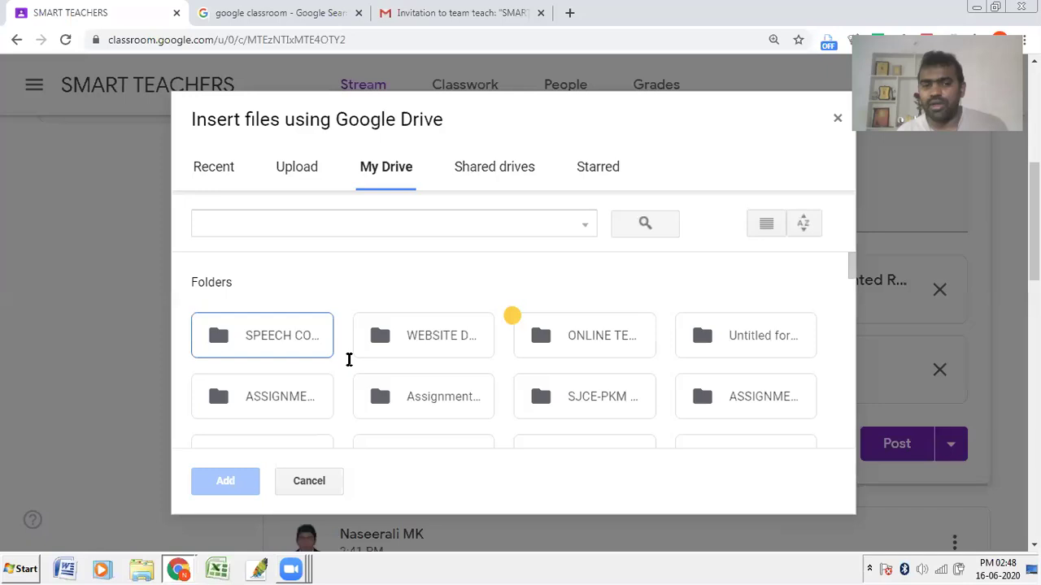
scroll(366, 343, down, 6)
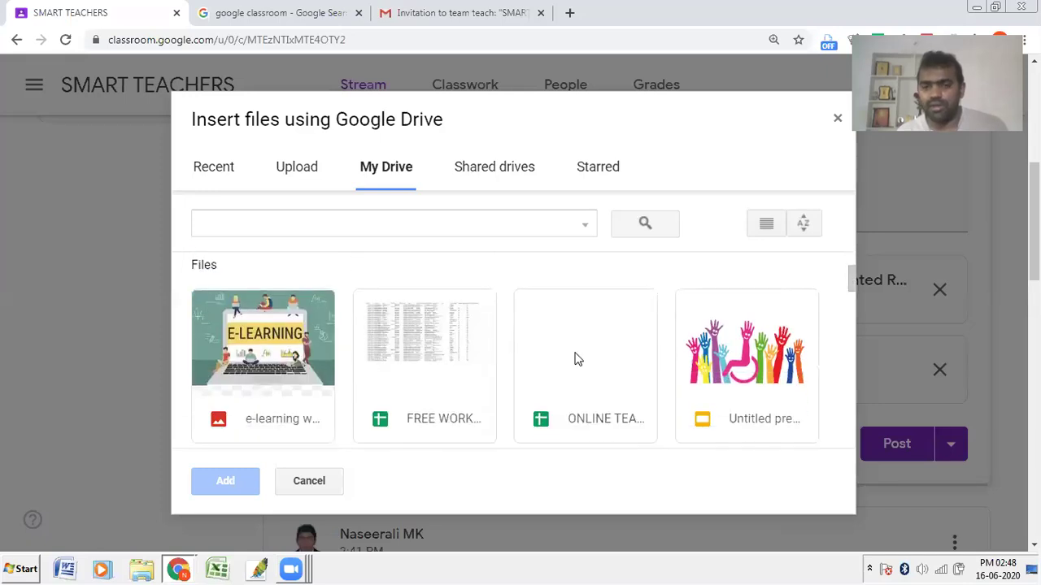
scroll(723, 328, down, 1)
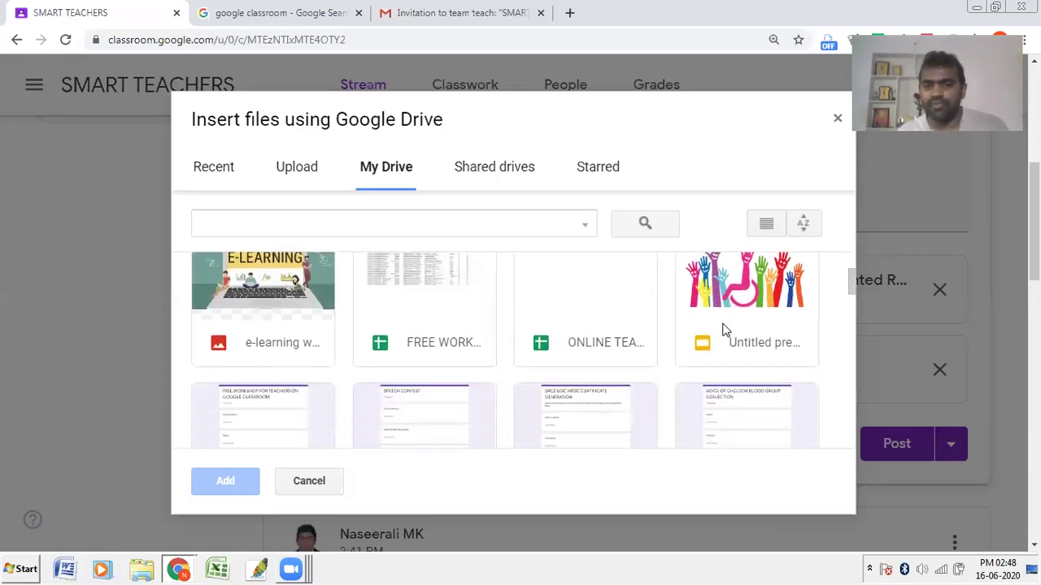
Step: Select and attach the Mariyad Google Slides presentation from My Drive
click(743, 341)
scroll(734, 333, down, 2)
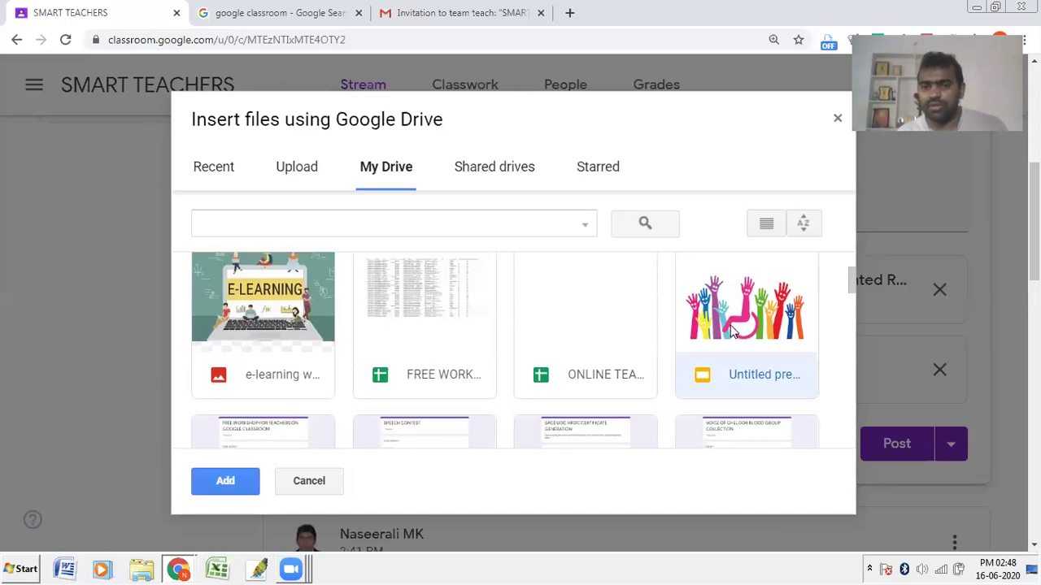
scroll(730, 331, up, 1)
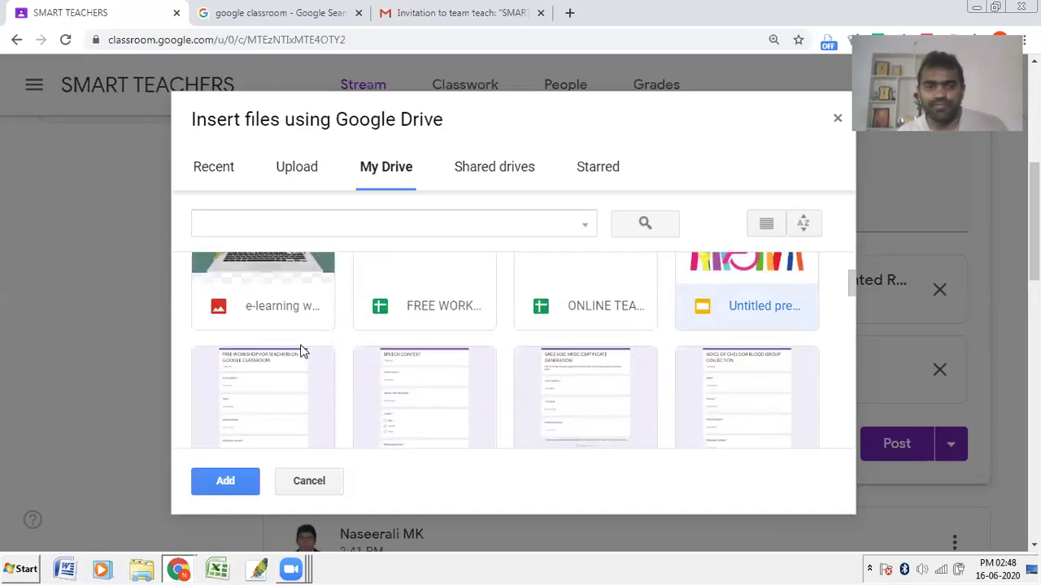
scroll(300, 351, up, 2)
scroll(300, 351, down, 3)
scroll(300, 351, down, 6)
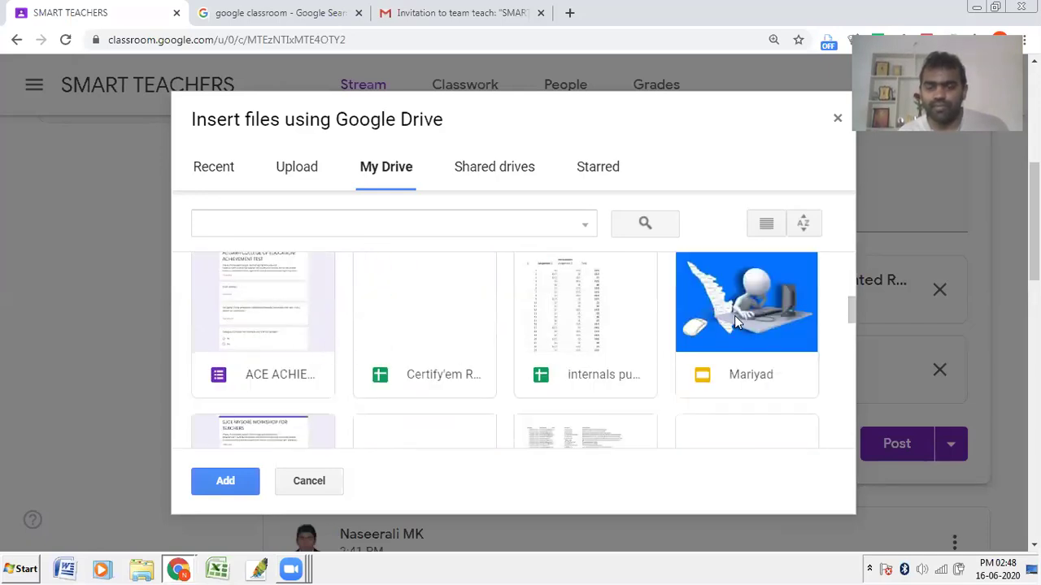
click(725, 346)
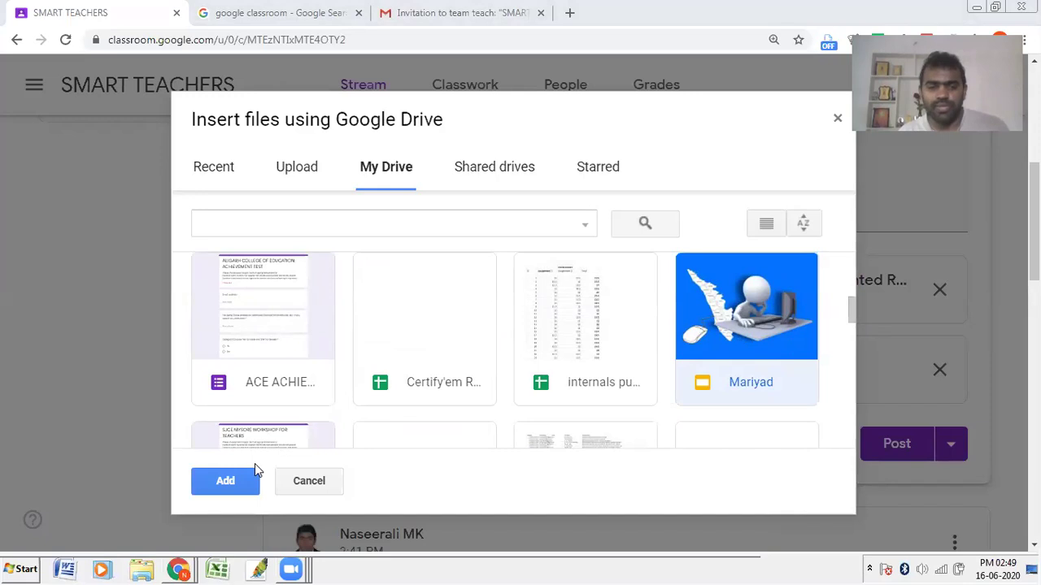
click(236, 482)
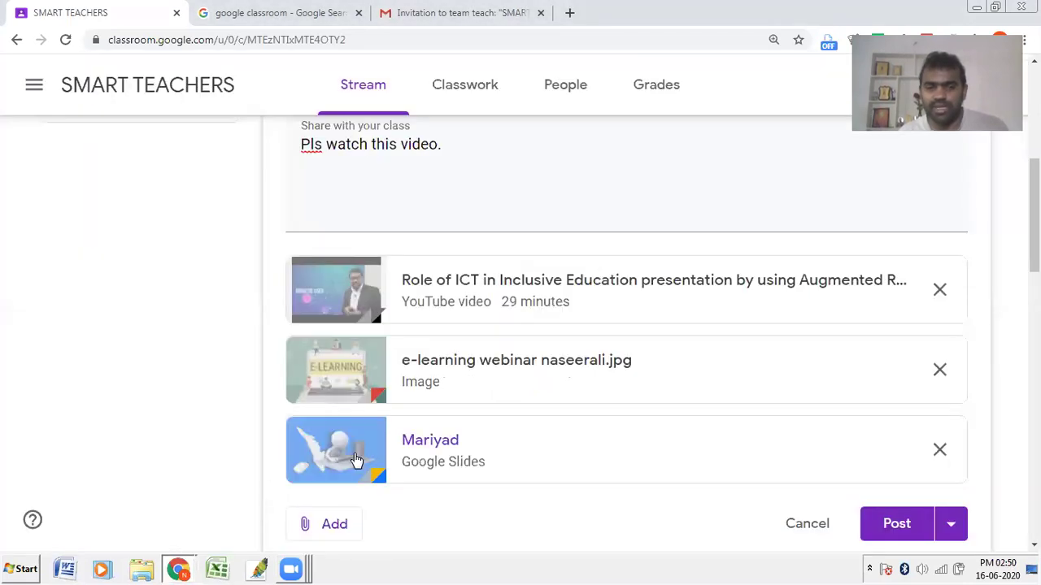
scroll(277, 372, down, 3)
scroll(333, 141, up, 2)
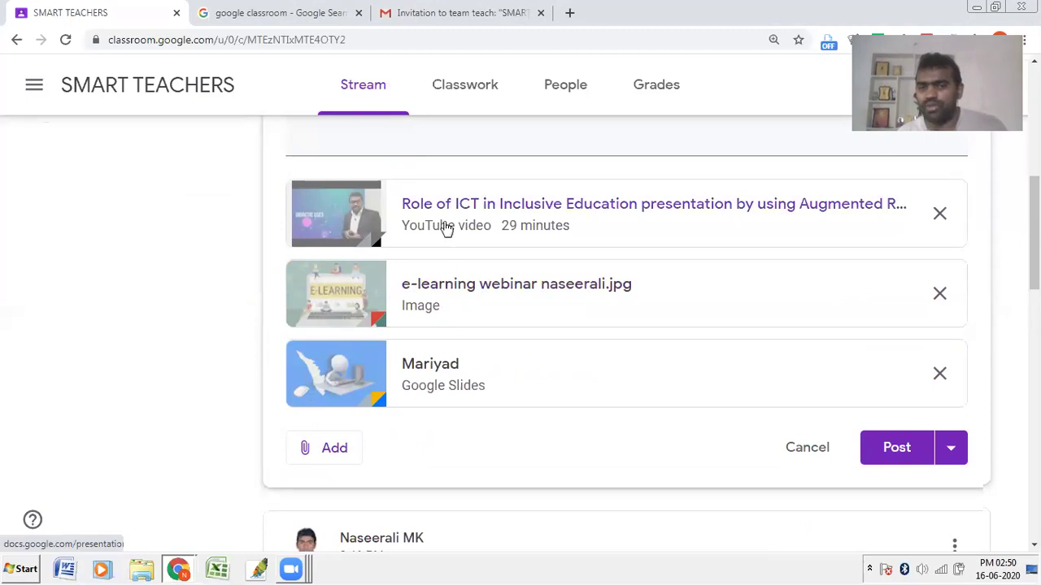
click(341, 458)
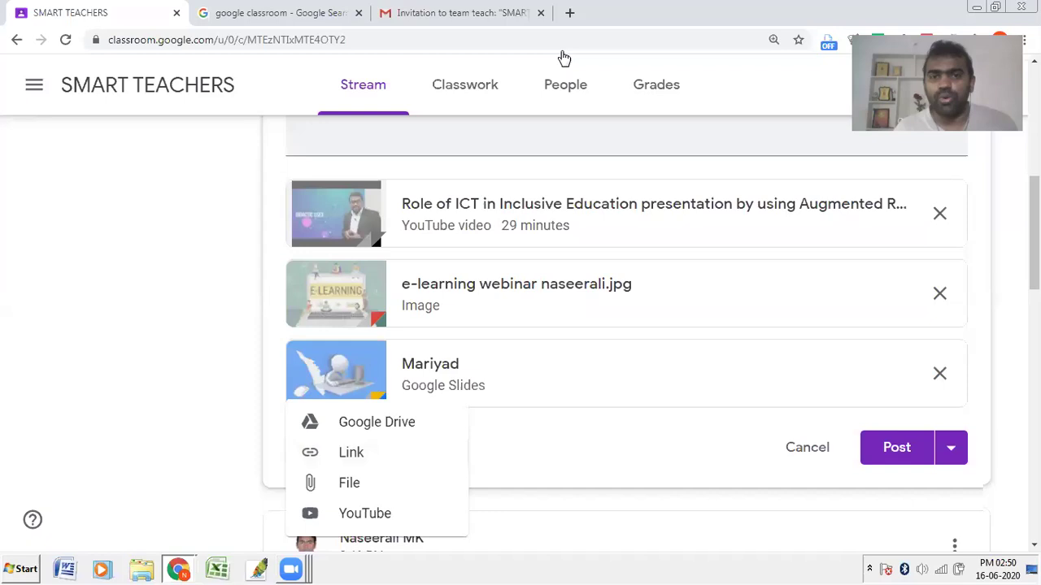
click(569, 12)
Step: Search 'manoramanews', open the college-seats article, and copy its full URL
text(manorama)
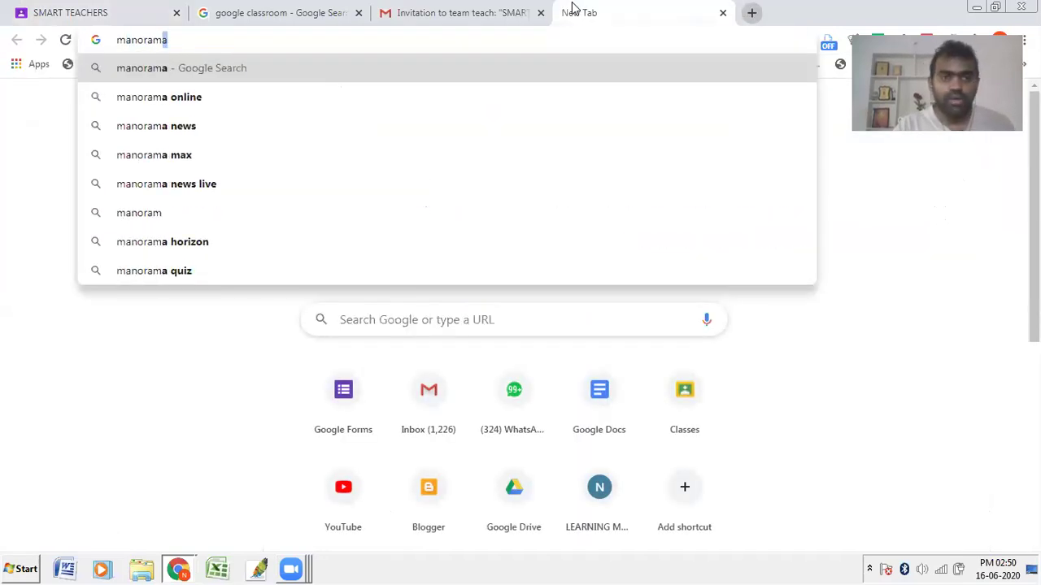
text(news)
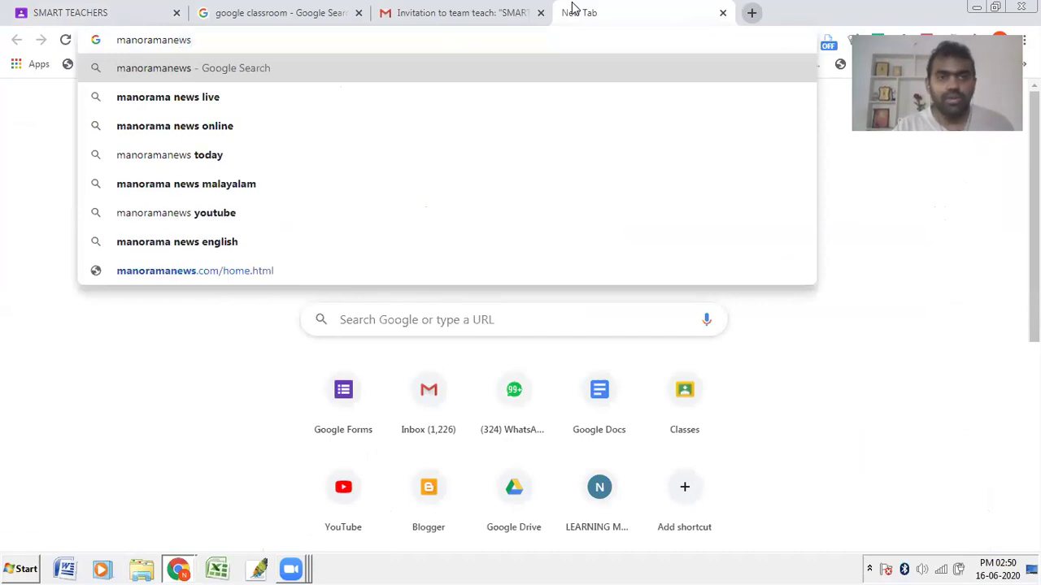
key(Return)
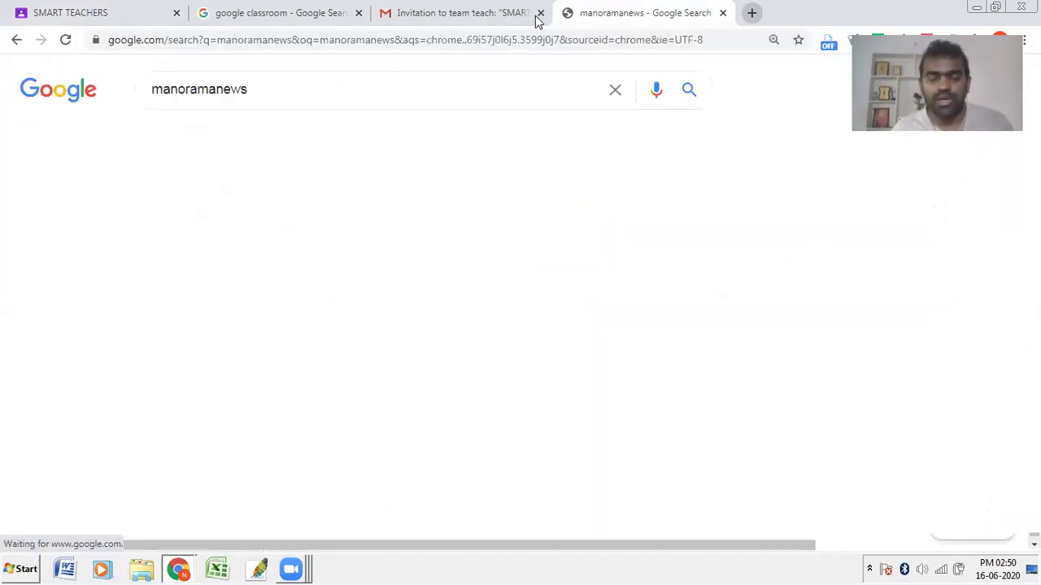
click(438, 228)
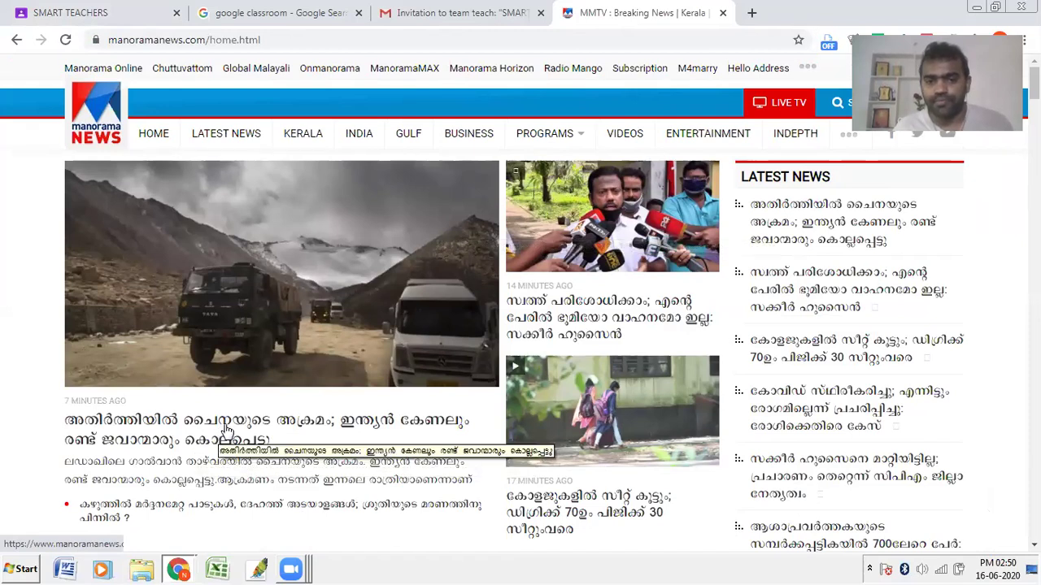
scroll(228, 430, down, 3)
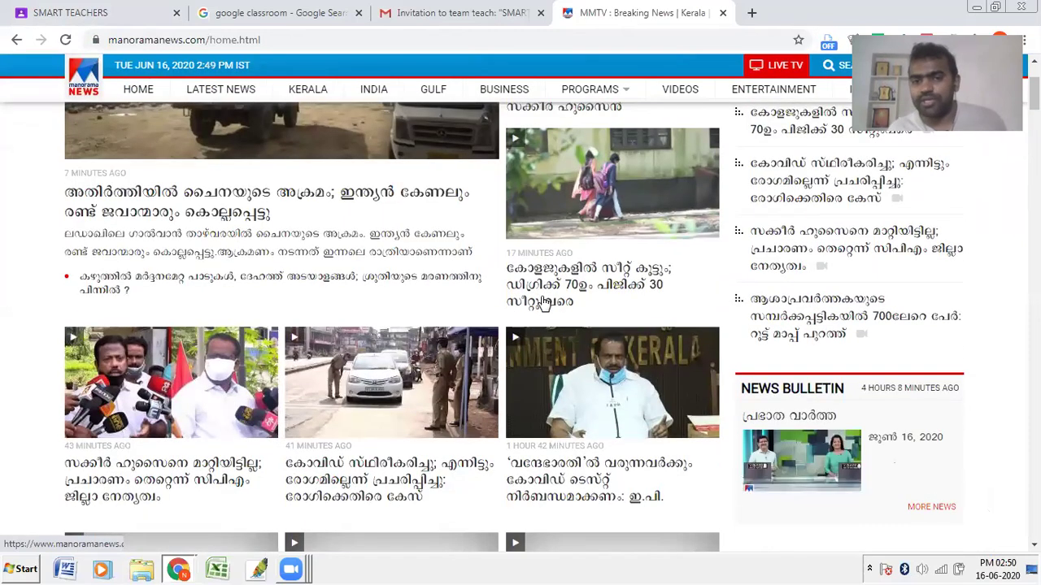
click(543, 303)
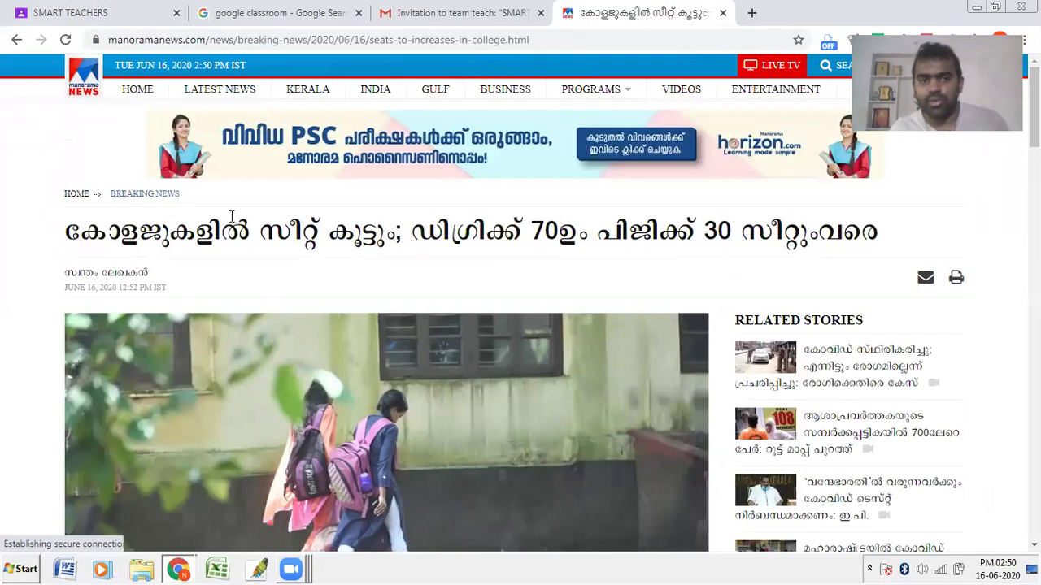
click(316, 39)
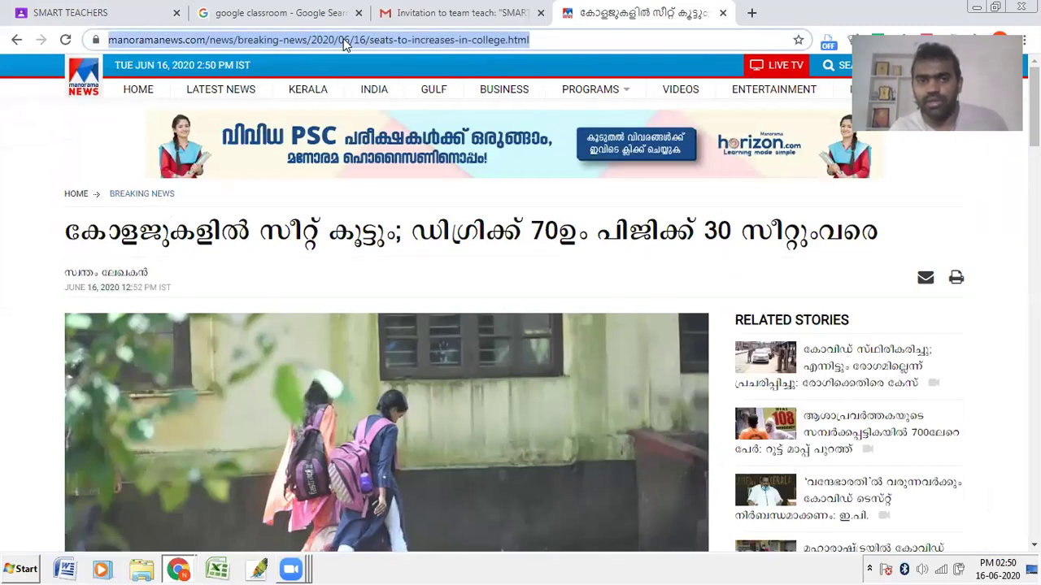
drag(592, 39, 40, 38)
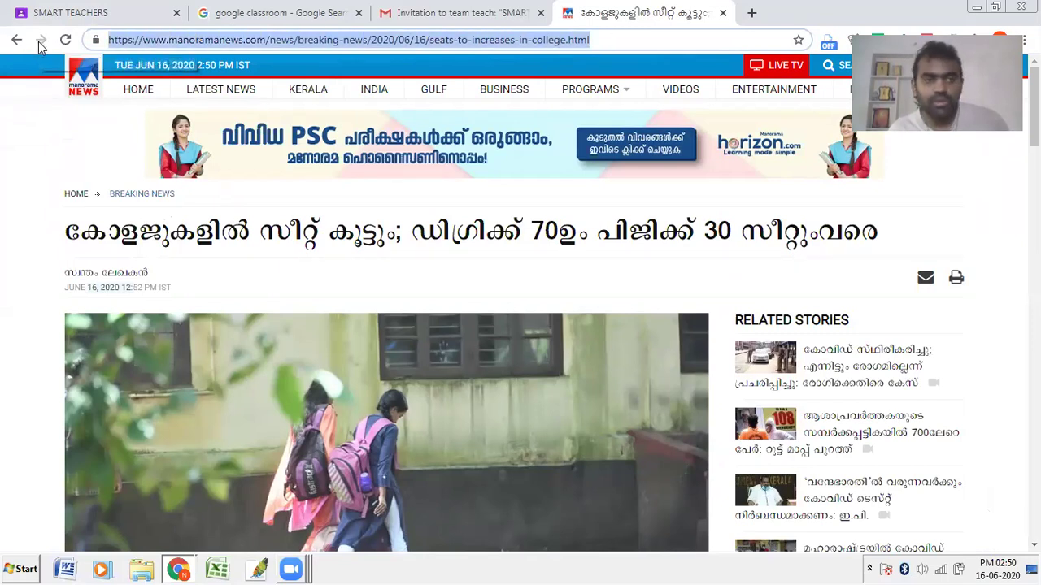
click(45, 7)
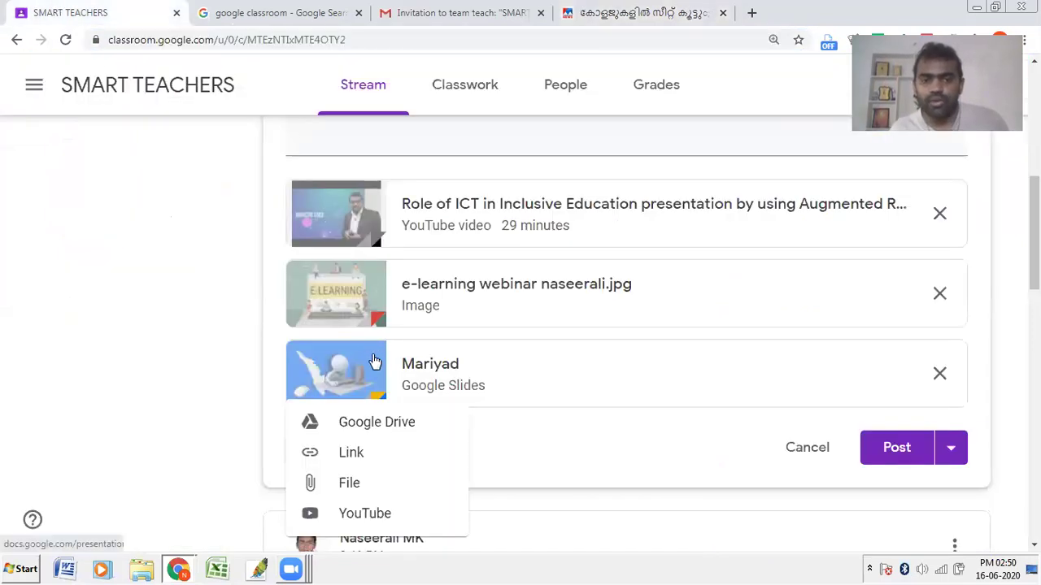
Step: Paste the copied Manorama News college-seats article URL as a link attachment
scroll(380, 451, down, 1)
click(512, 296)
click(331, 305)
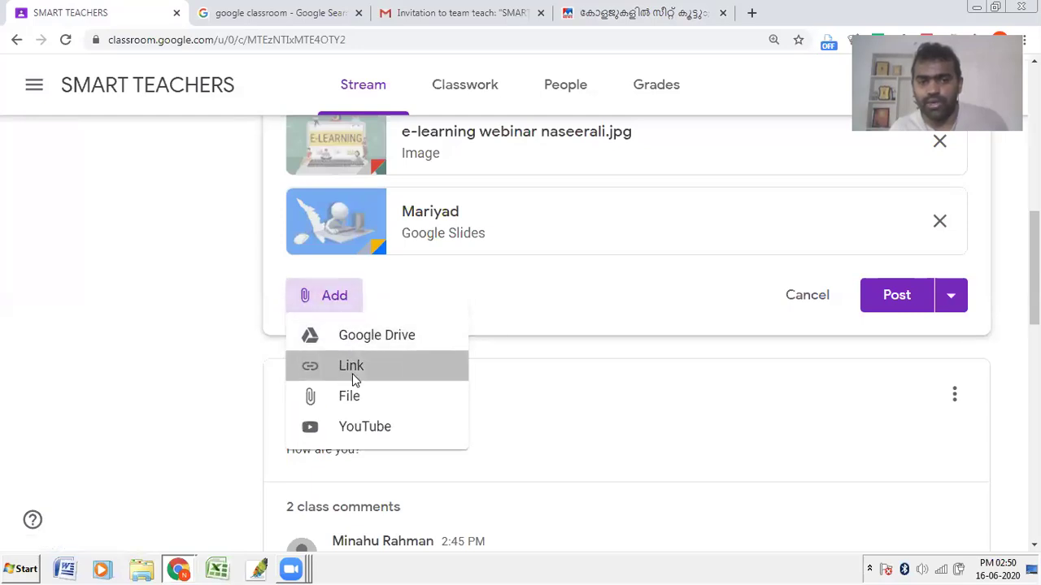
click(352, 374)
key(ctrl+v)
click(597, 366)
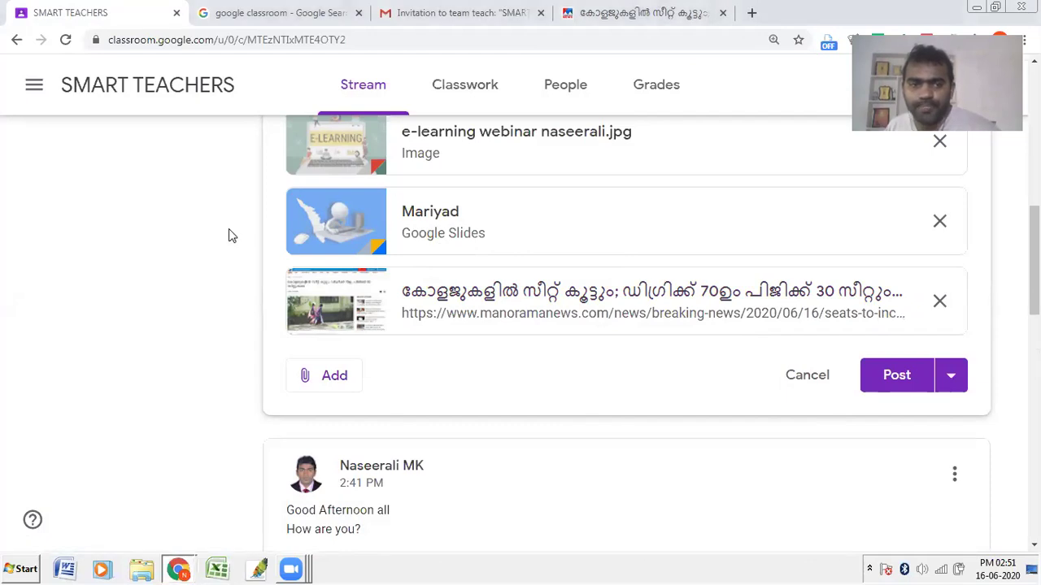
scroll(320, 228, up, 3)
scroll(333, 196, up, 2)
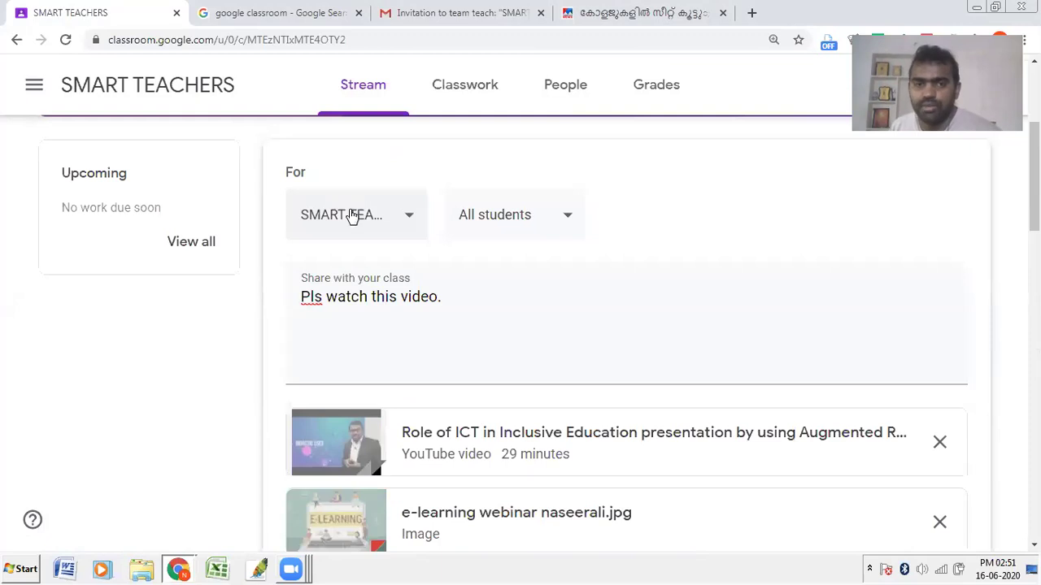
click(489, 218)
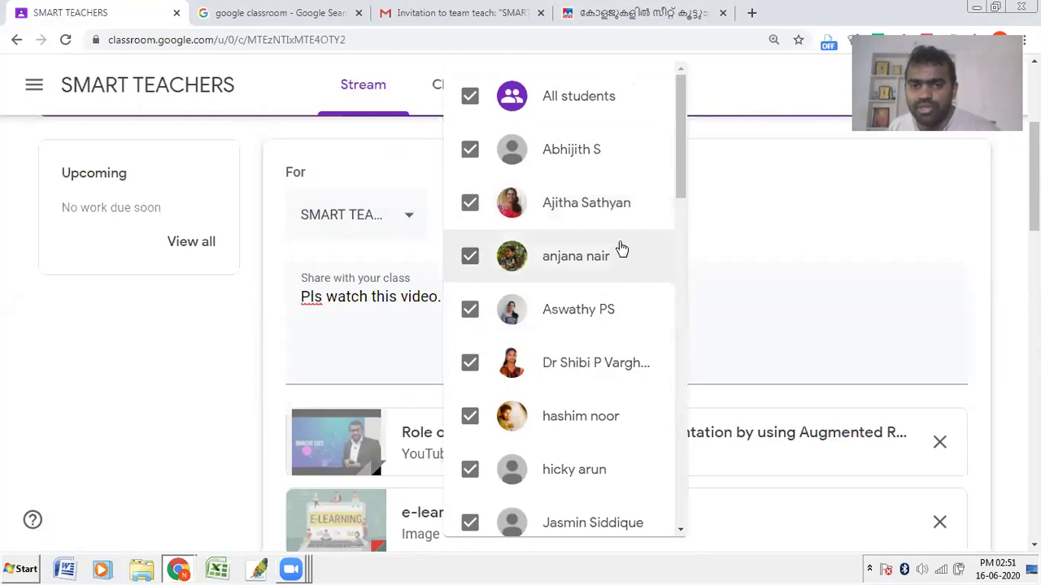
click(705, 267)
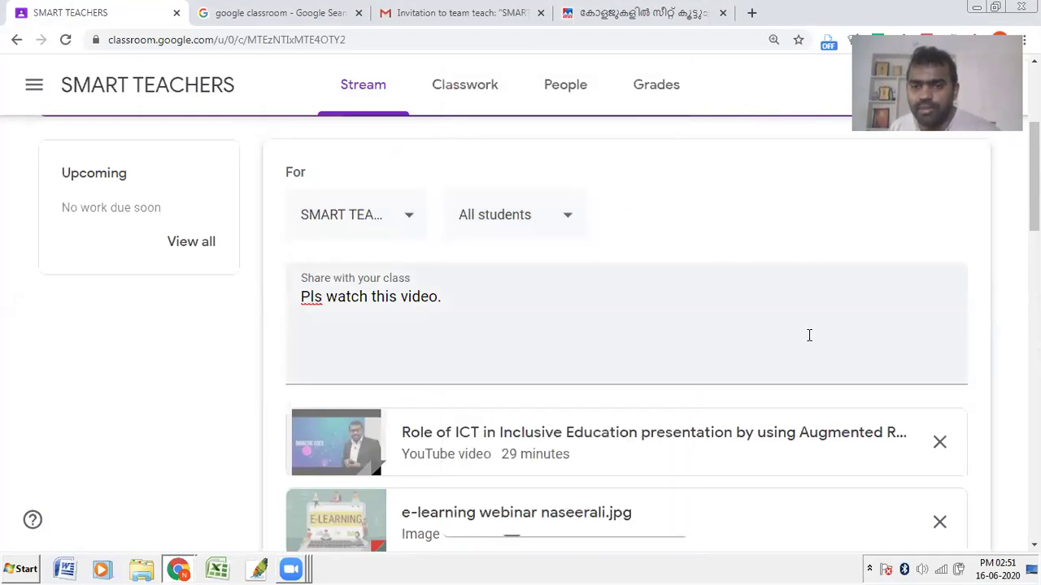
scroll(808, 334, down, 3)
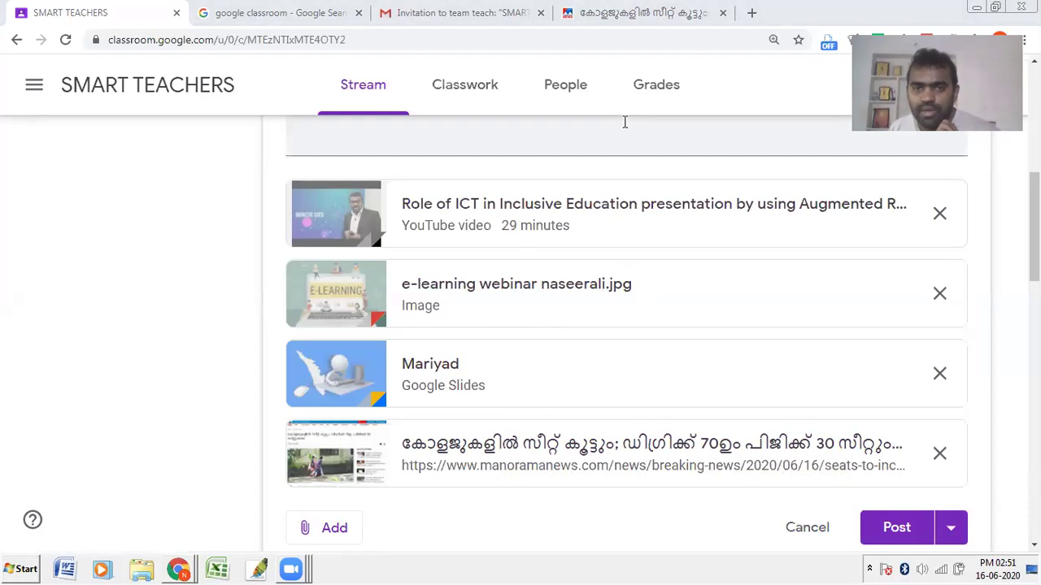
drag(845, 492, 986, 552)
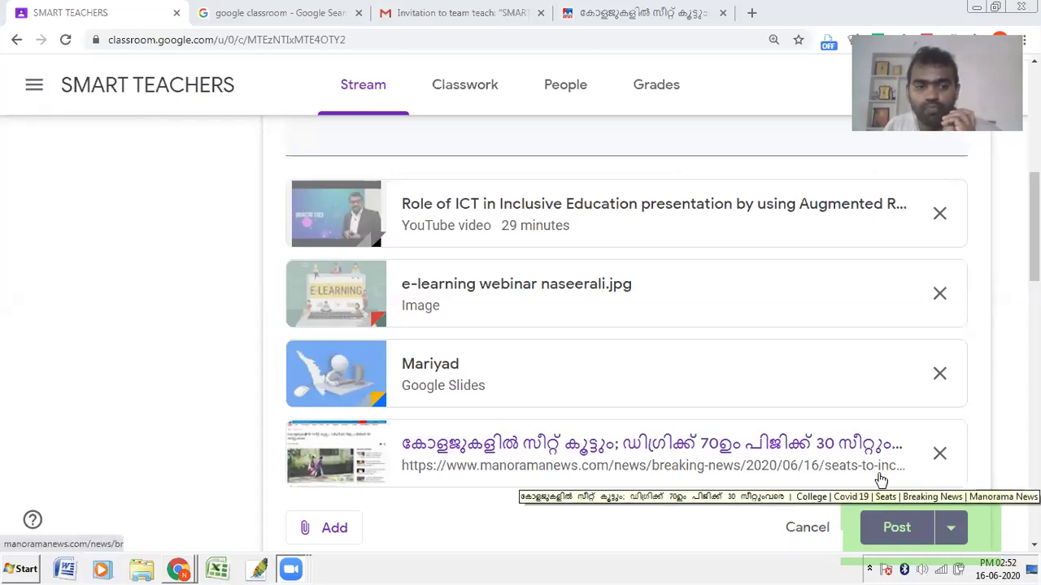
Step: Try scheduling for Jun 17 at 8:00 AM, then cancel and post the announcement immediately
click(956, 536)
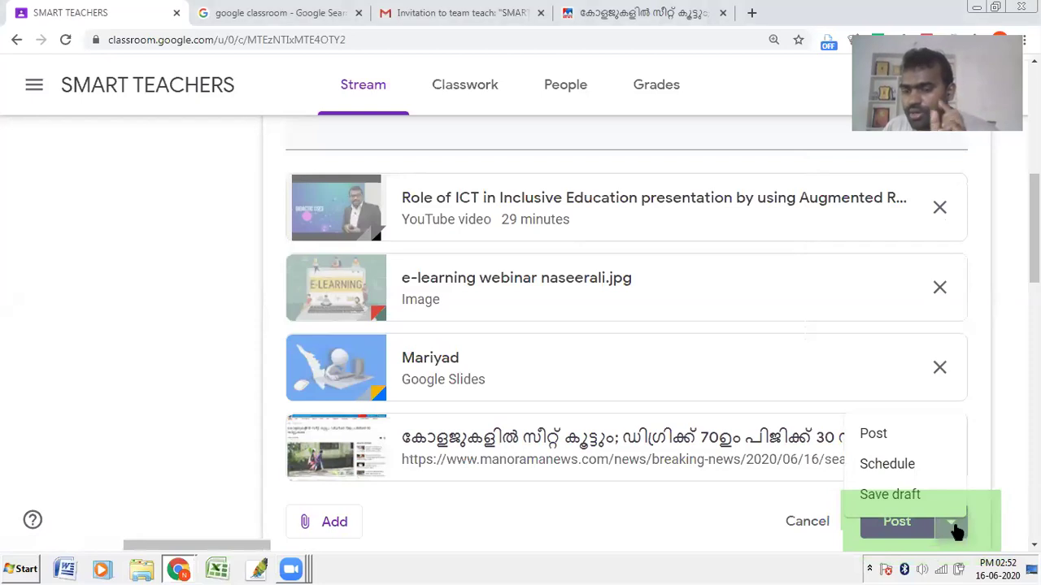
click(954, 531)
click(950, 527)
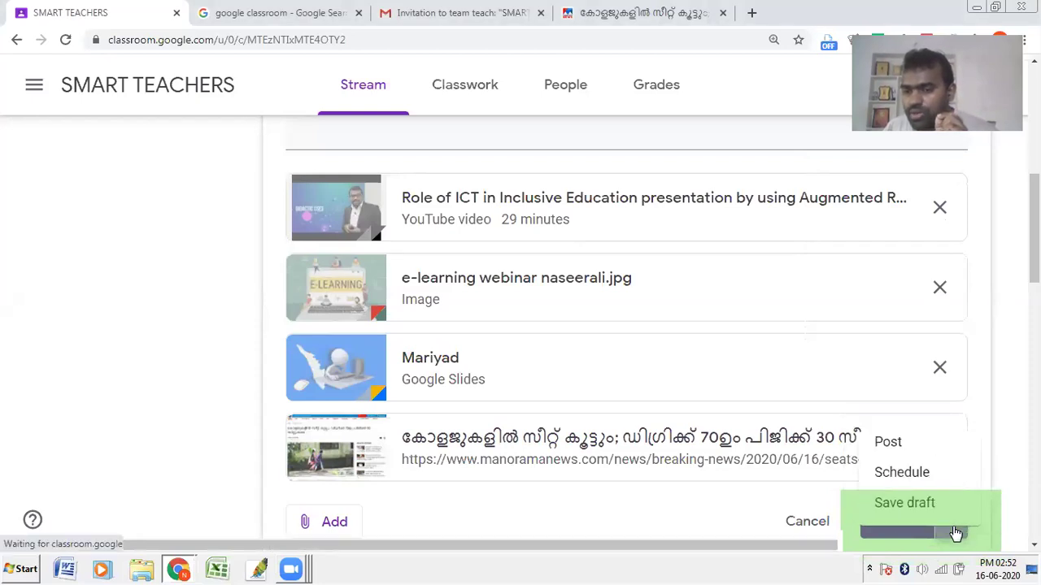
click(898, 471)
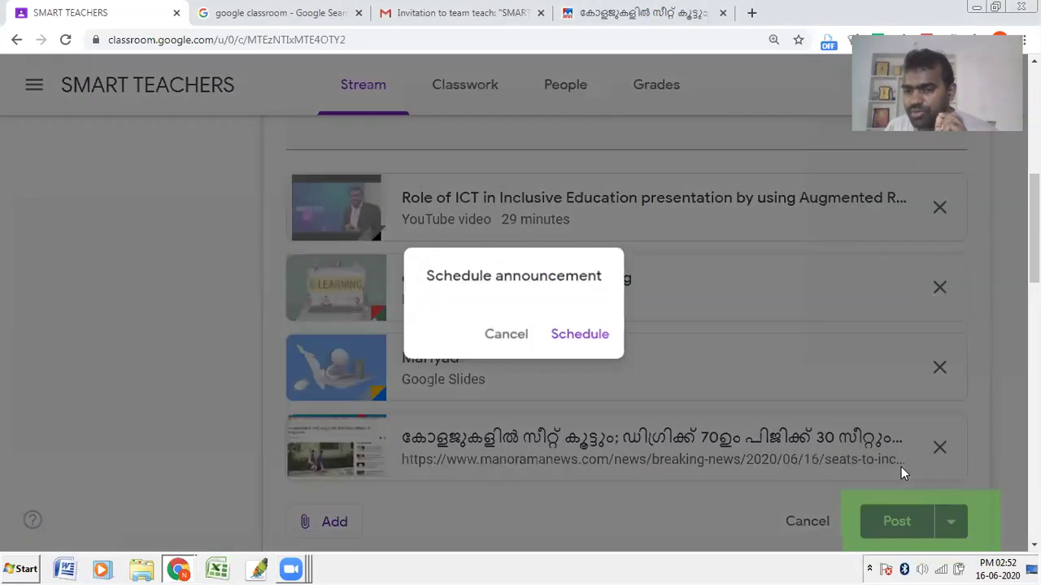
click(480, 270)
click(537, 416)
click(480, 330)
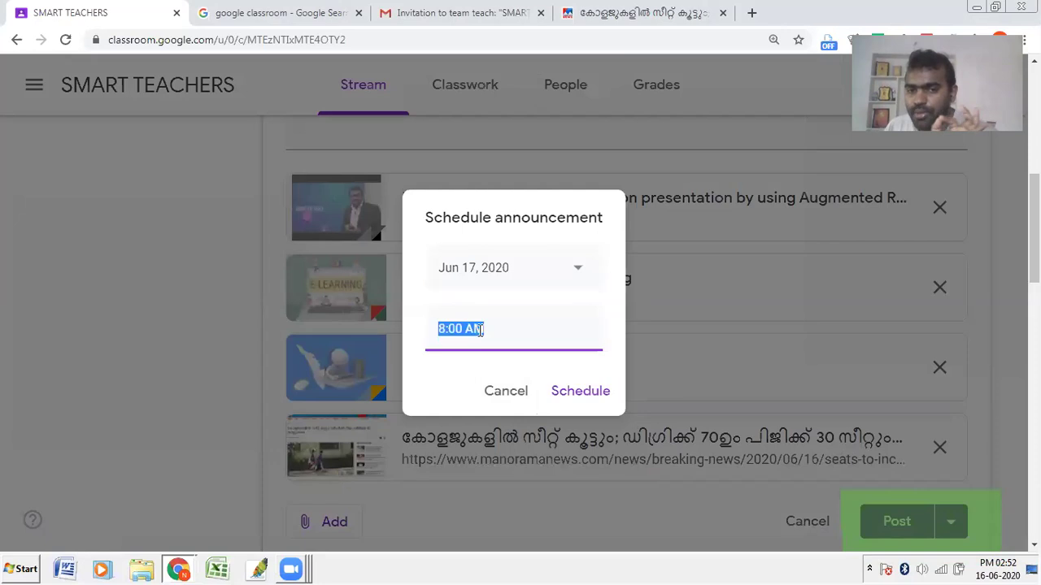
click(439, 329)
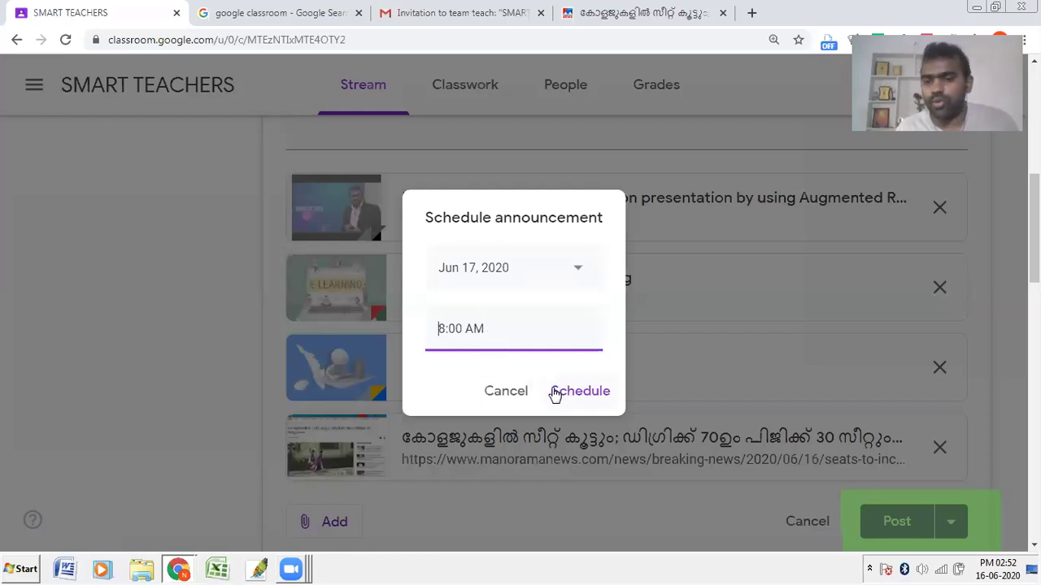
click(516, 391)
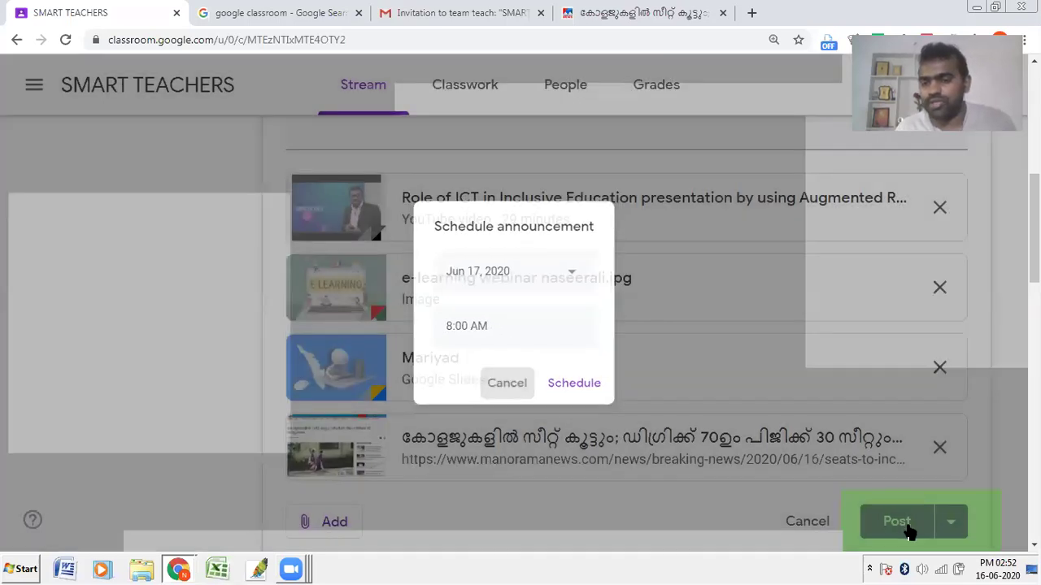
click(909, 529)
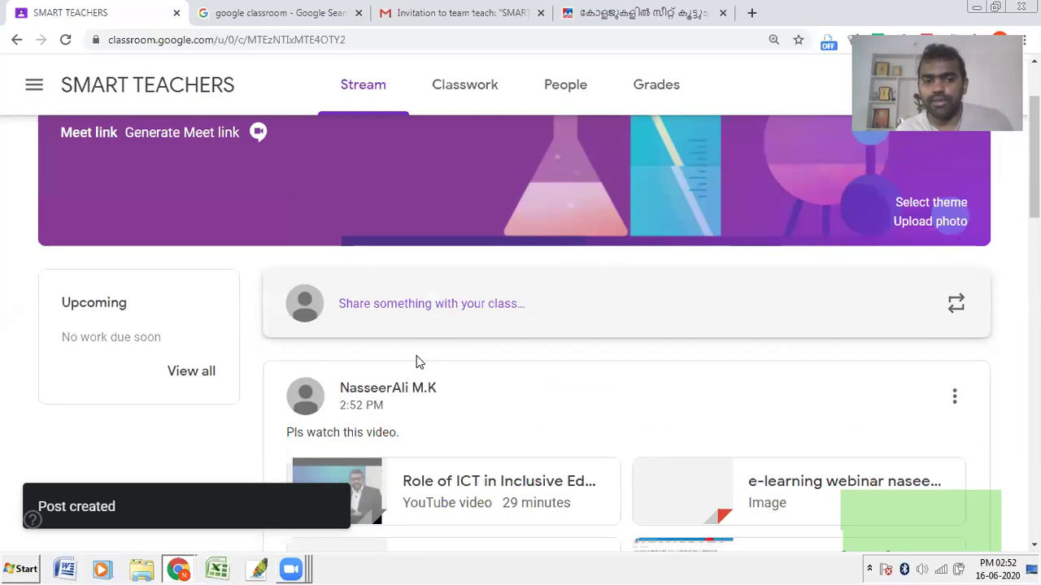
Step: Check the People page, then return to the Stream to view the posted announcement
scroll(416, 362, down, 4)
scroll(413, 348, down, 10)
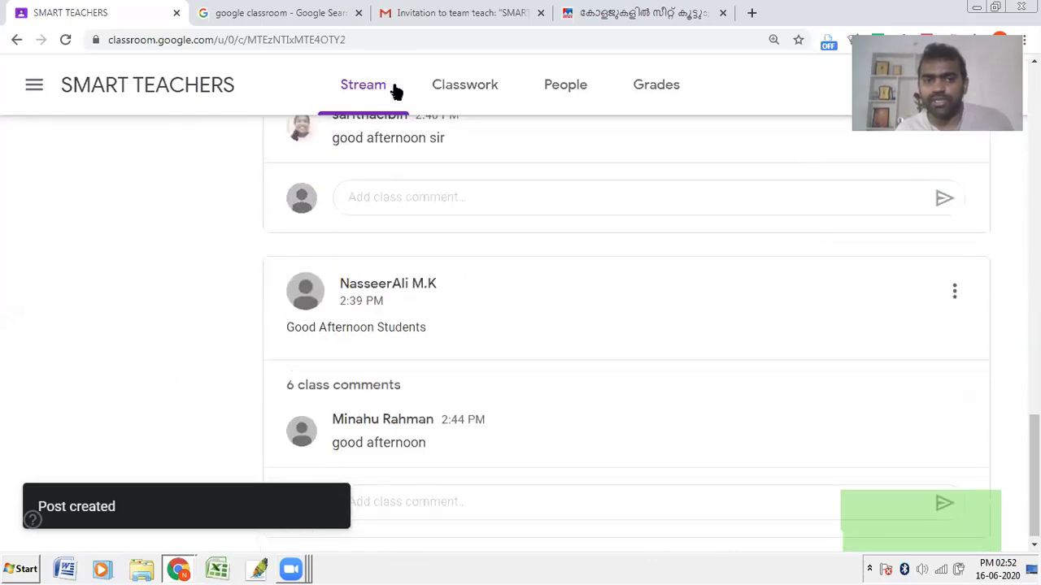
click(558, 91)
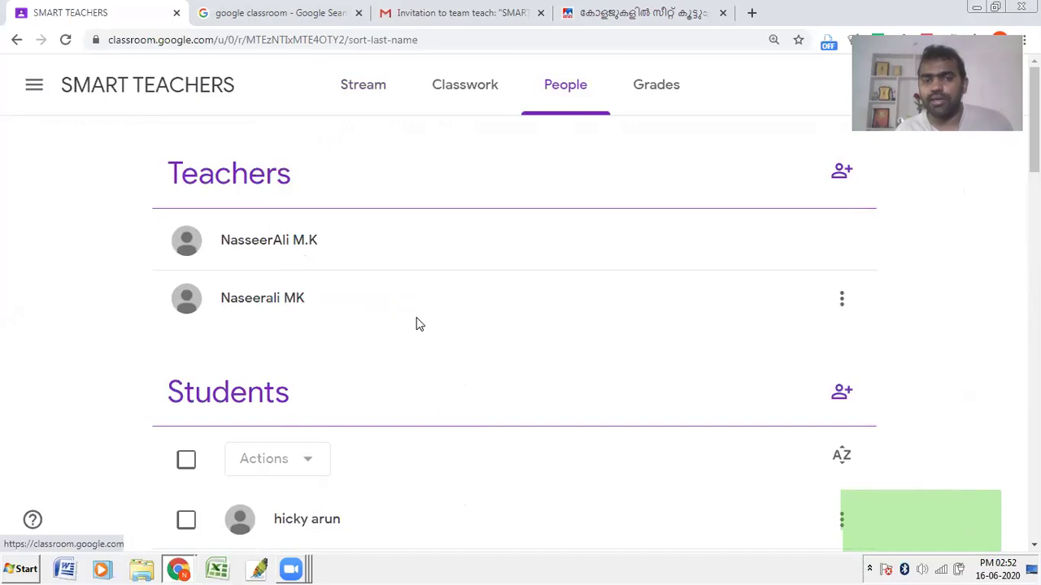
click(379, 88)
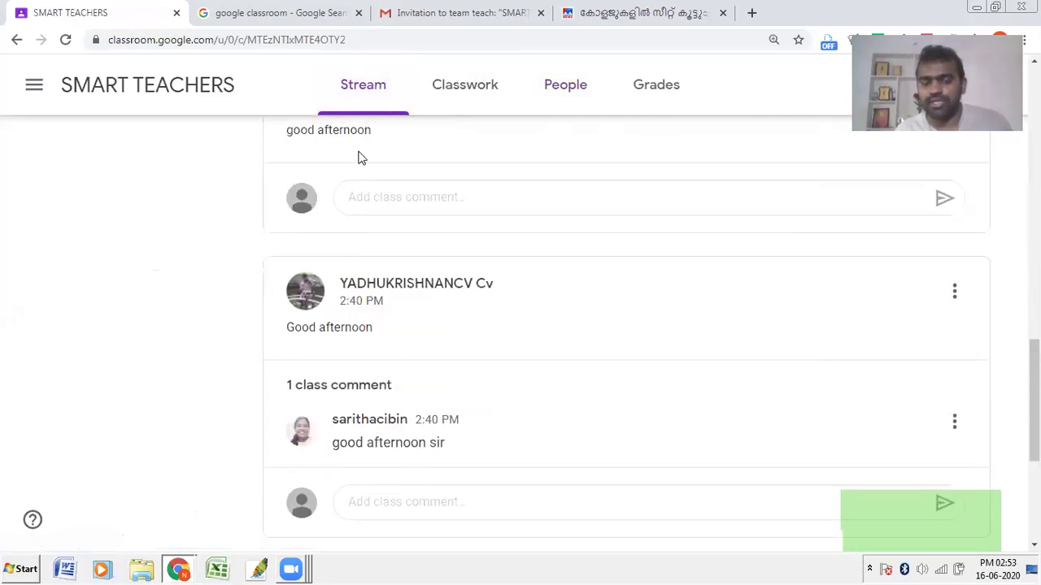
scroll(402, 225, down, 5)
scroll(404, 230, up, 4)
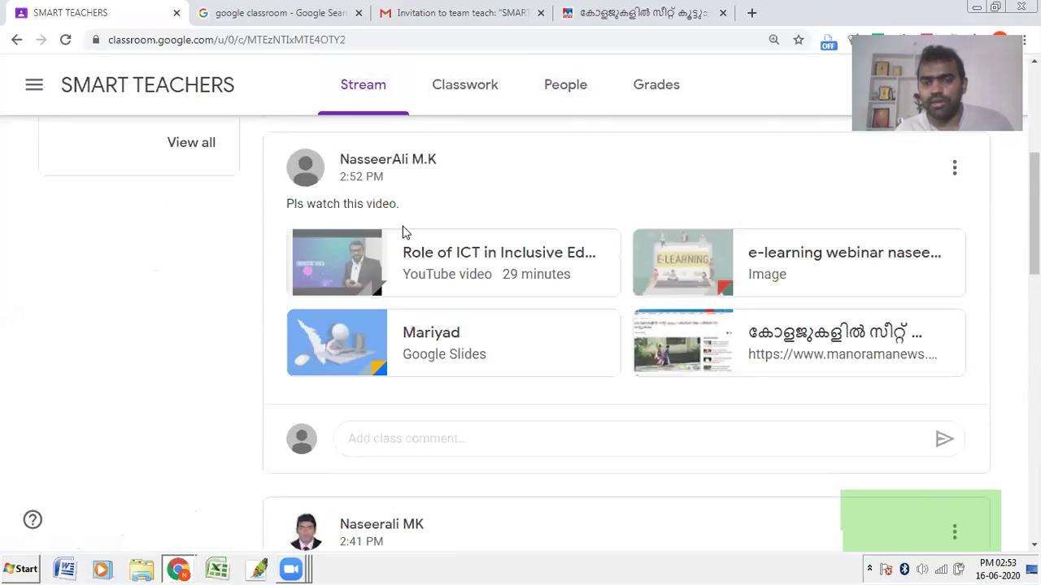
scroll(386, 224, up, 1)
scroll(386, 224, up, 1)
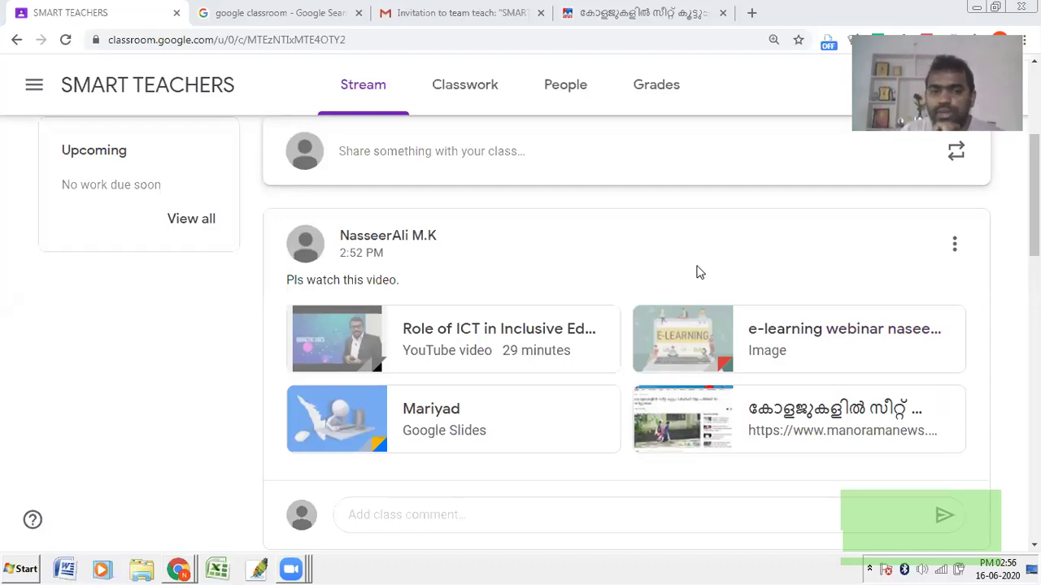
Step: Start a new announcement, then cancel the YouTube and Link dialogs without attaching anything
click(401, 169)
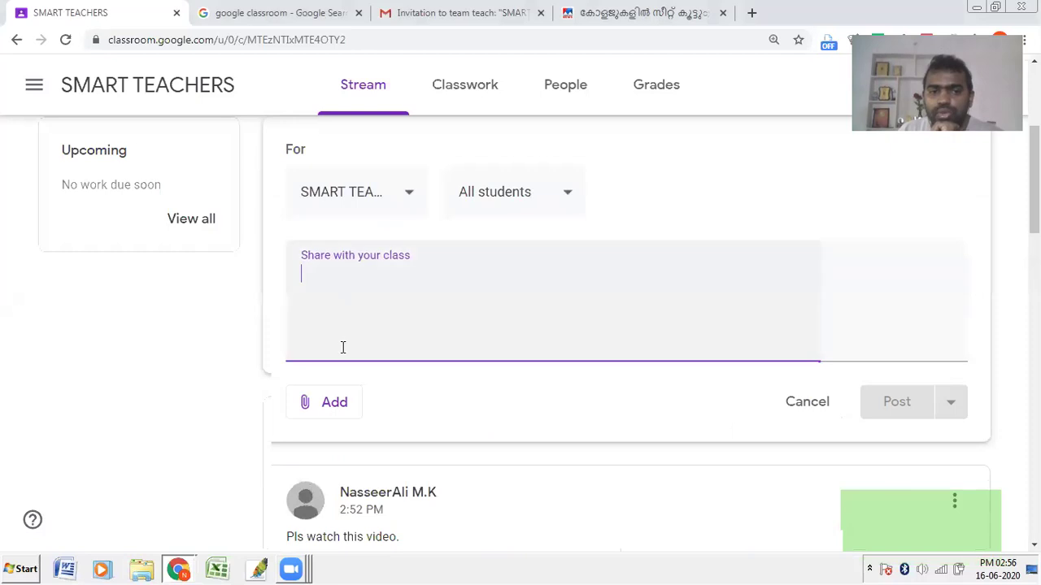
click(333, 403)
click(358, 520)
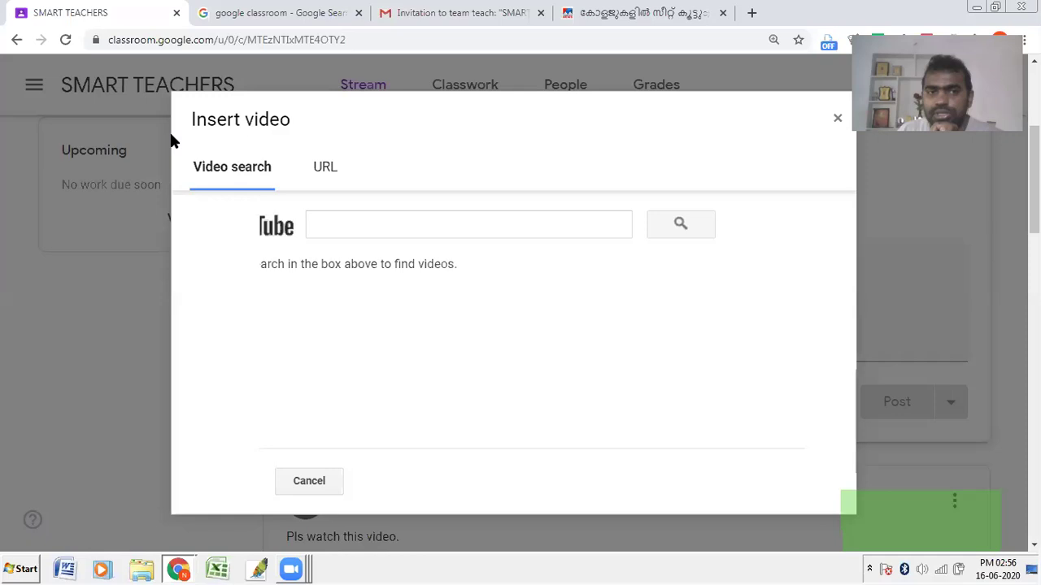
click(336, 169)
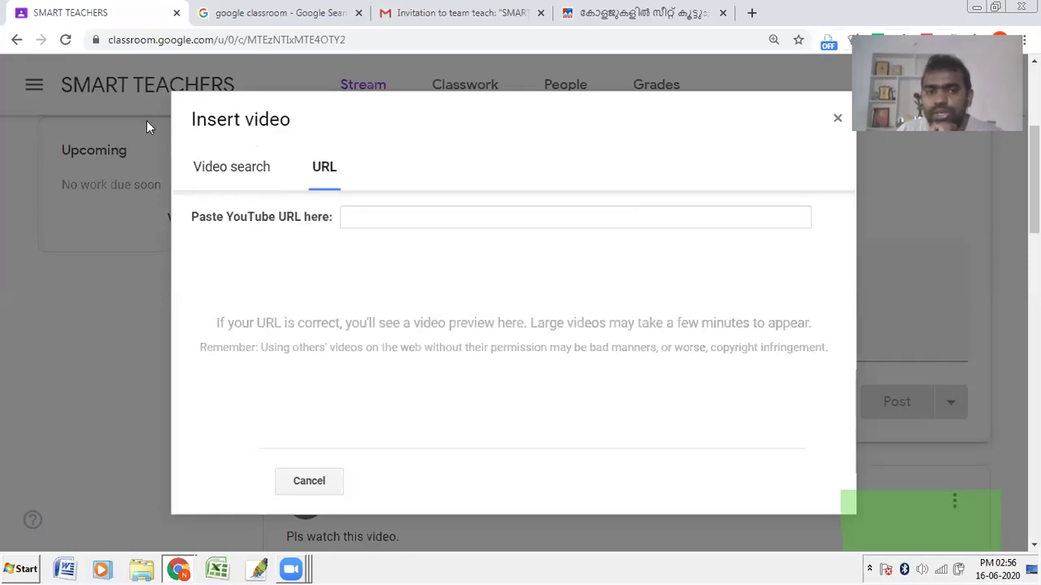
click(325, 482)
click(358, 403)
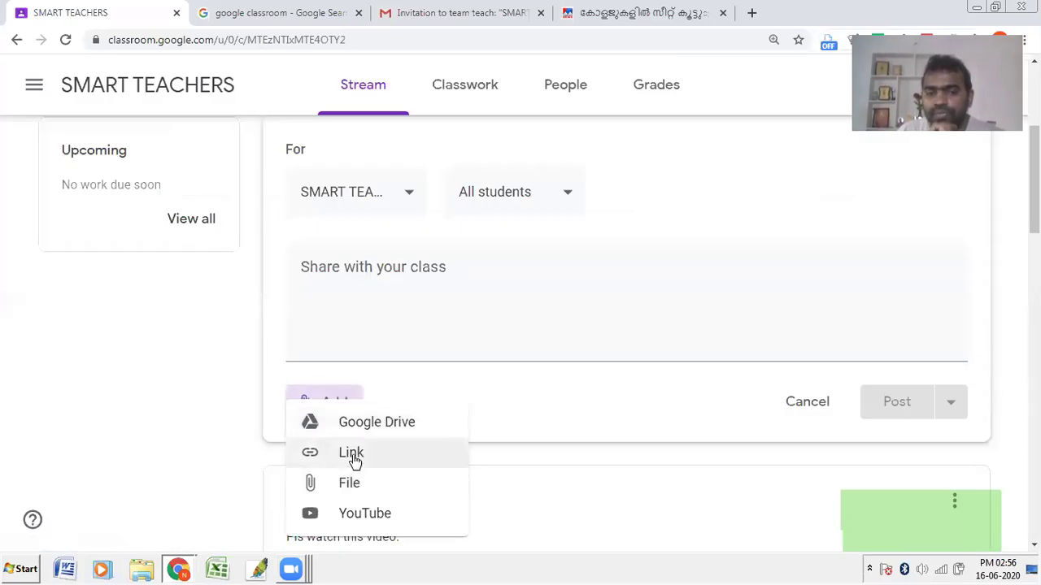
click(355, 460)
click(519, 371)
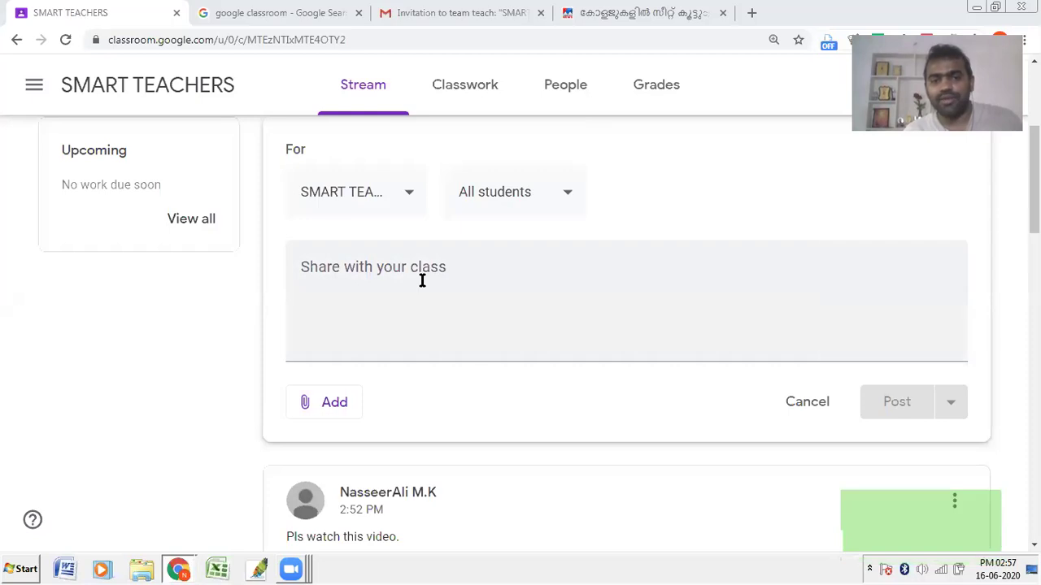
Step: Enter test text 'fffdww' in the class post box and browse the class recipient list
click(362, 263)
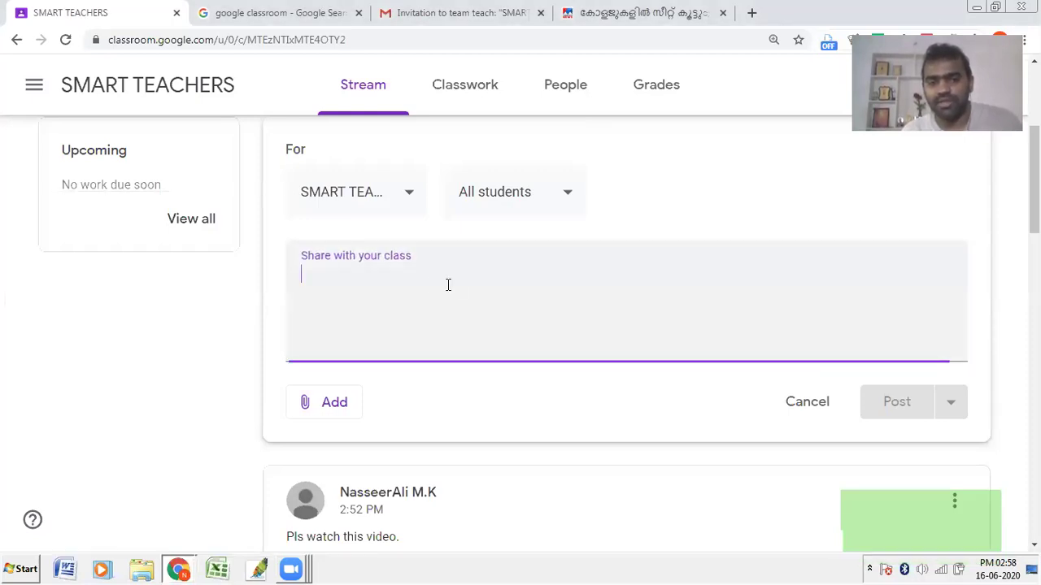
text(fffdww)
click(404, 197)
scroll(404, 350, down, 10)
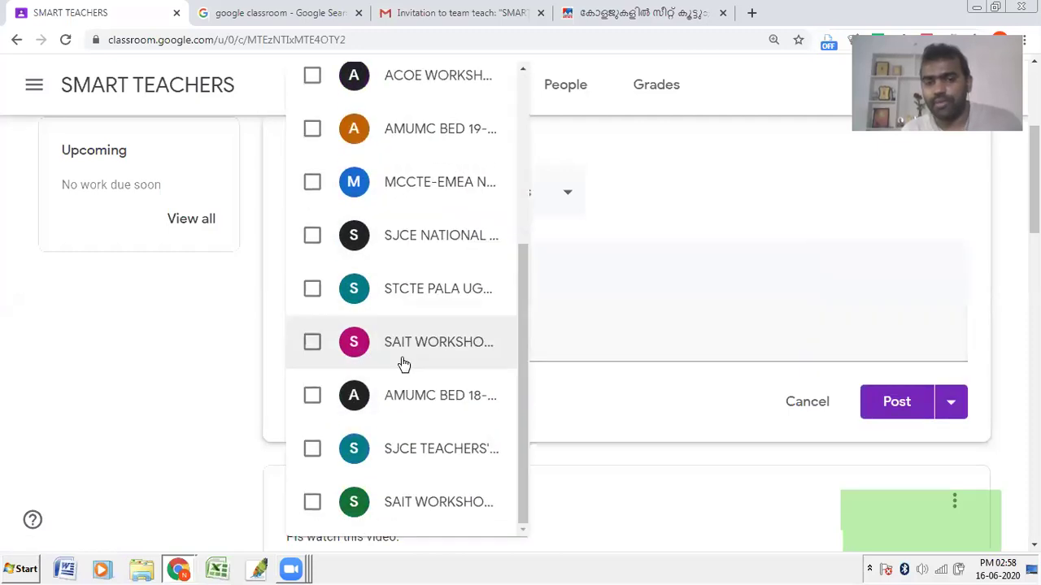
scroll(399, 365, up, 5)
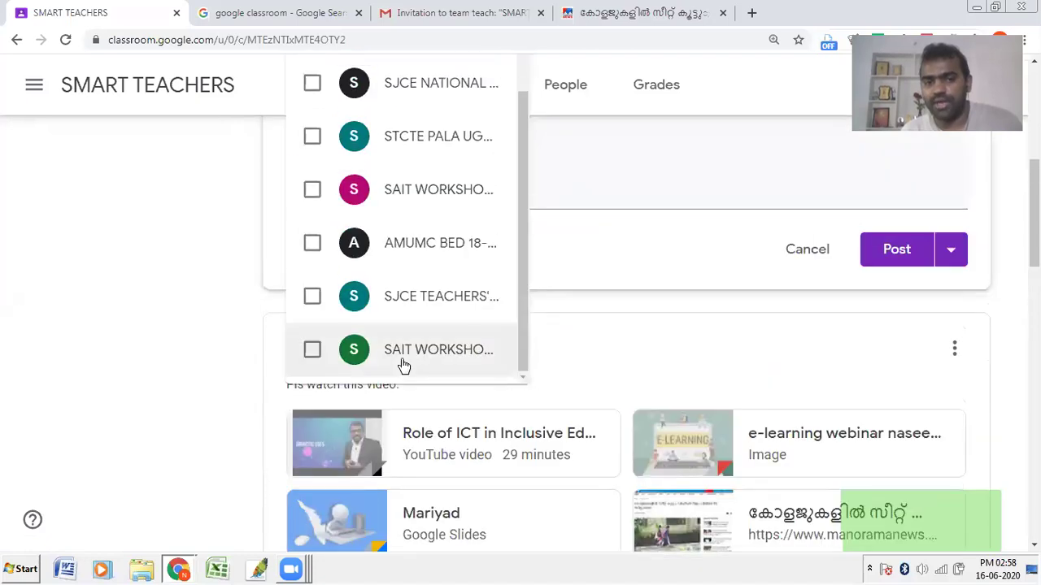
scroll(399, 365, up, 5)
scroll(390, 345, up, 5)
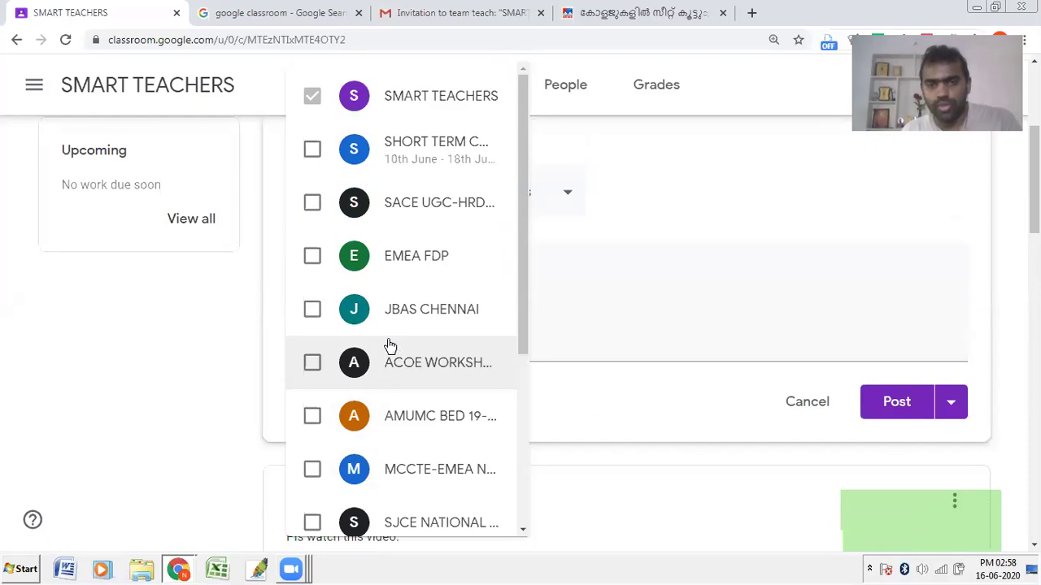
scroll(390, 301, down, 2)
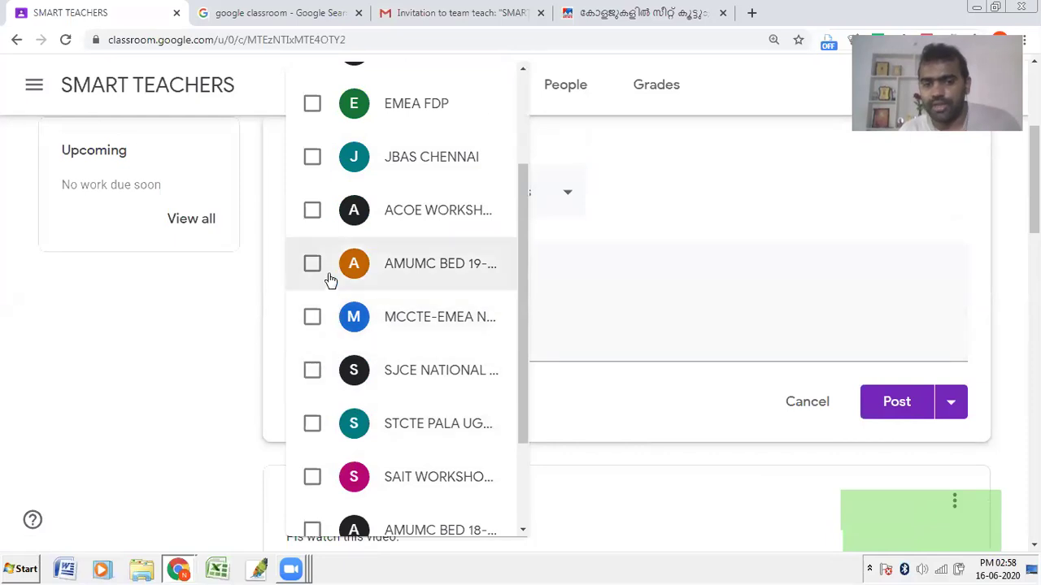
Step: Keep only SMART TEACHERS, erase the 'fffdww' test text, and go to the People page
click(644, 187)
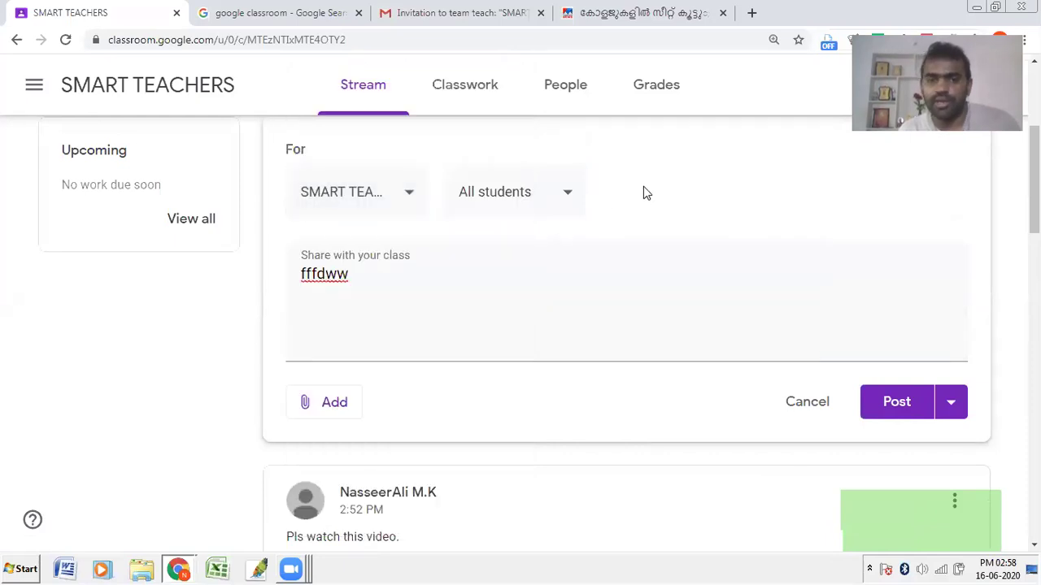
drag(374, 278, 275, 286)
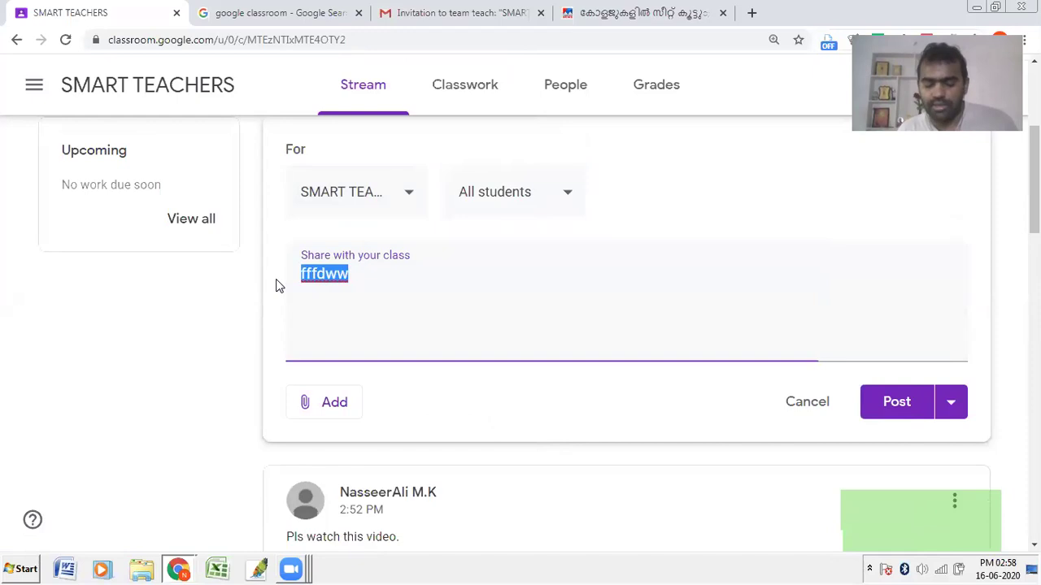
key(BackSpace)
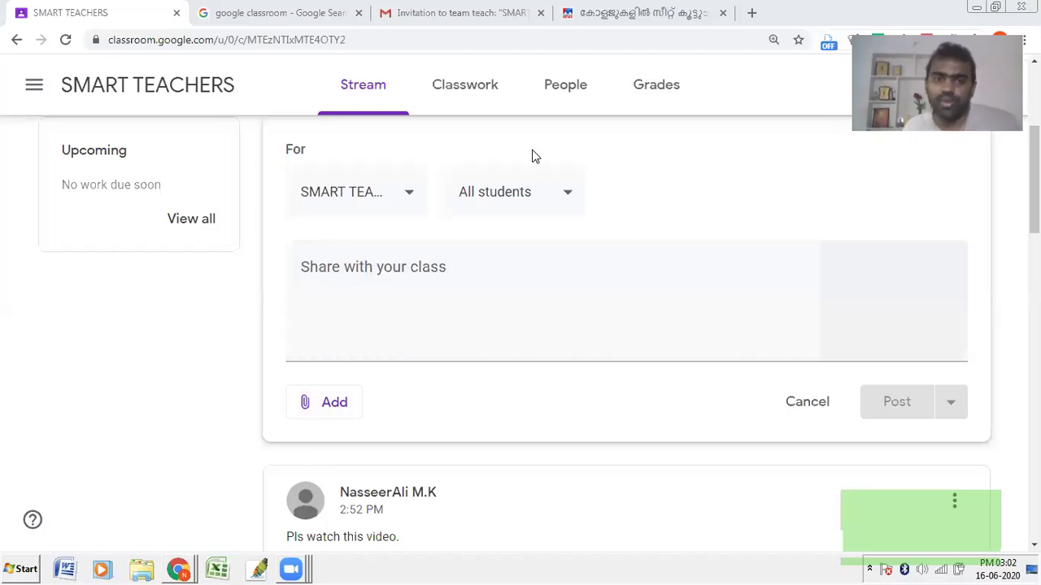
click(553, 91)
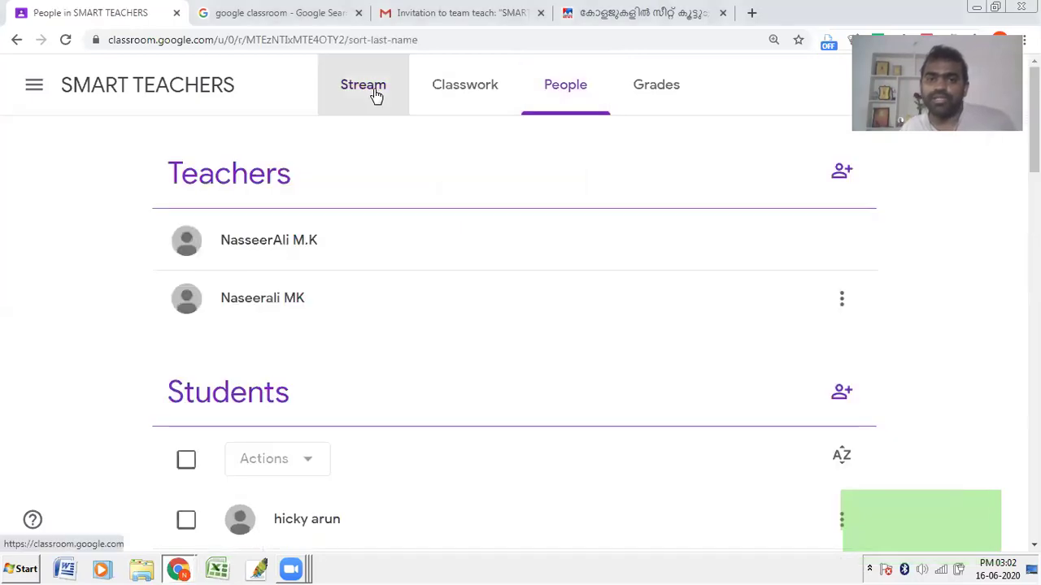
Step: Return to the SMART TEACHERS class Stream
click(375, 94)
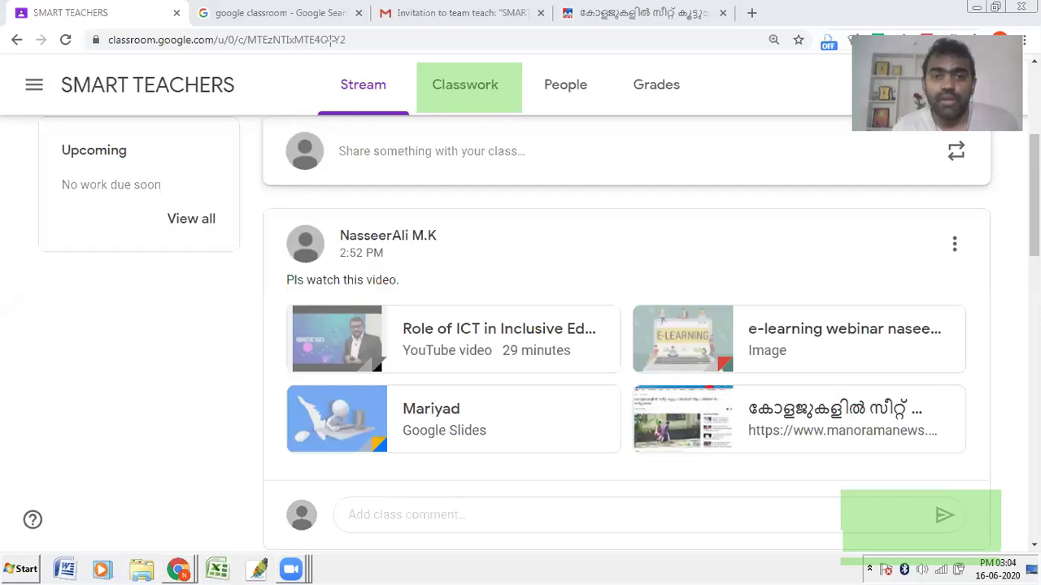
Step: Go to the SMART TEACHERS Classwork page and show the Create menu's options
click(497, 102)
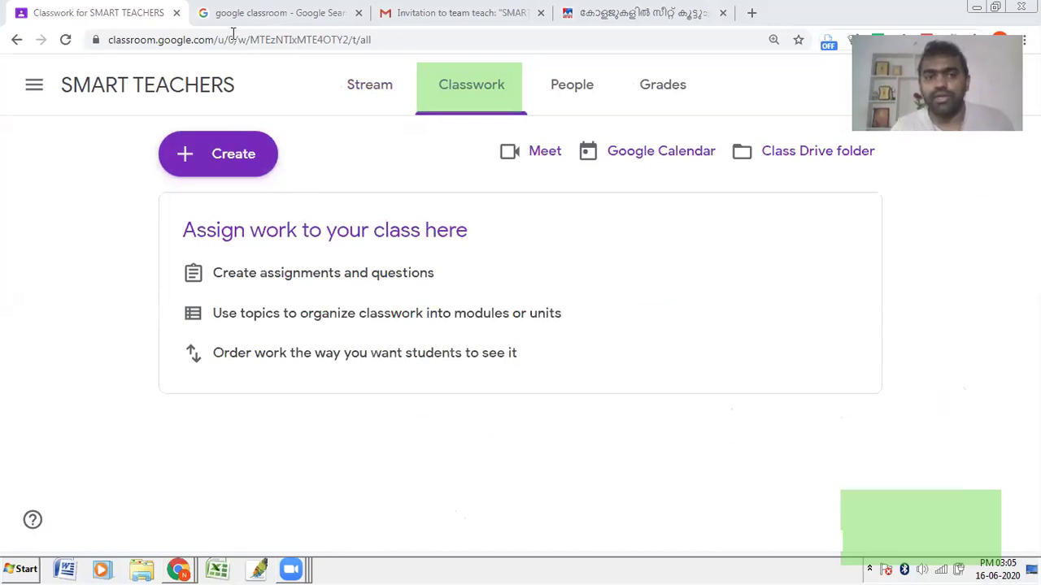
drag(115, 121, 316, 189)
click(243, 158)
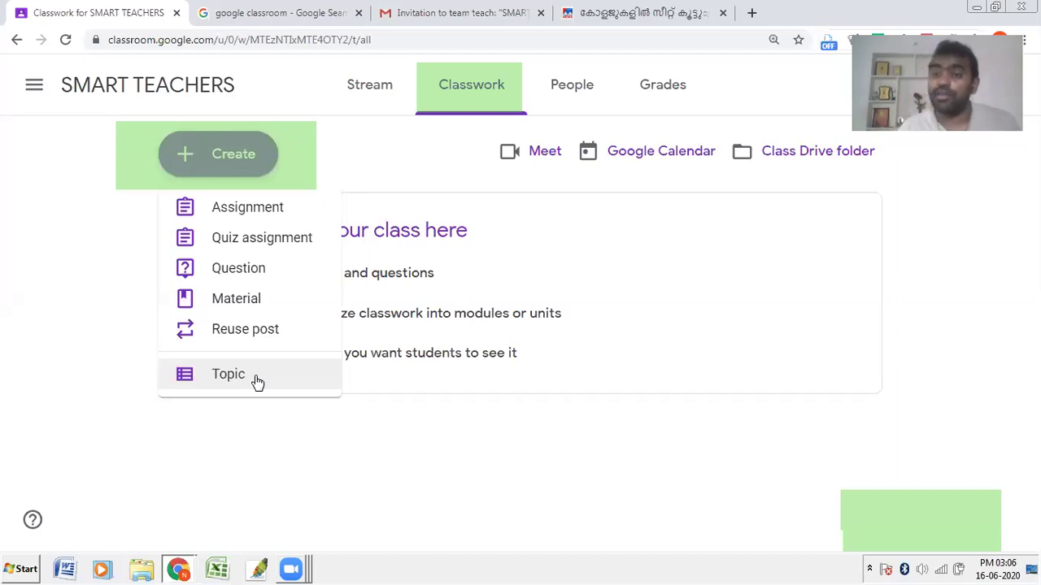
Step: Add a classwork topic named 'Physics'
click(243, 162)
click(241, 161)
click(258, 375)
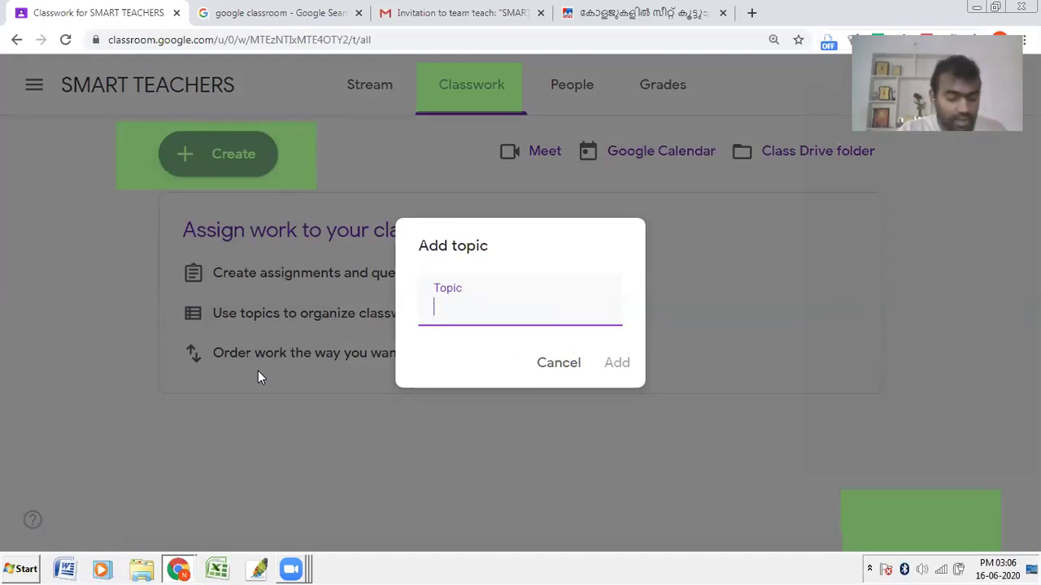
text(Physics)
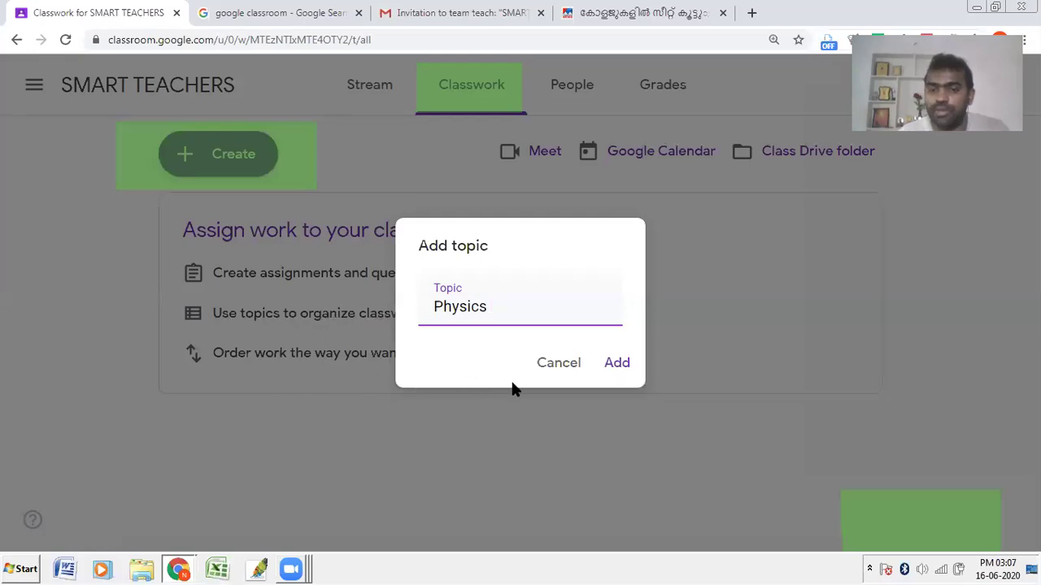
click(620, 365)
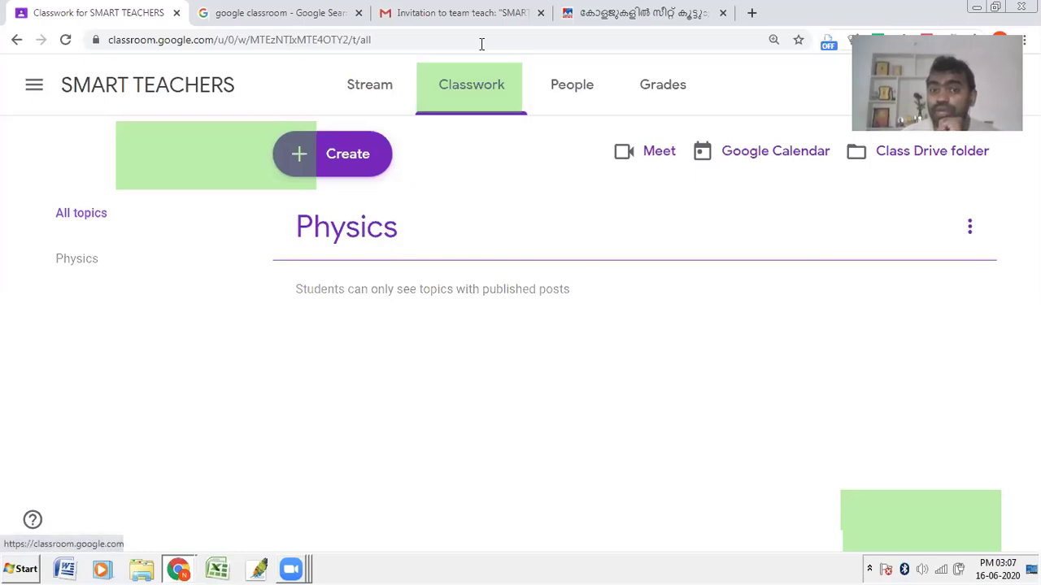
Step: Add the topics 'Chemistry' and 'Assignment'
click(344, 167)
click(370, 381)
text(Chemistry)
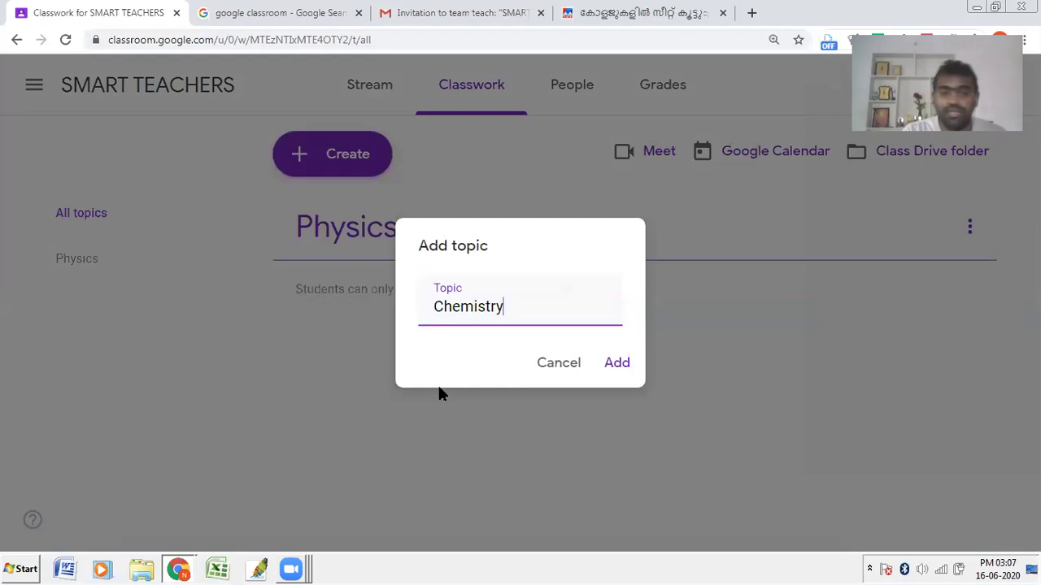
click(614, 365)
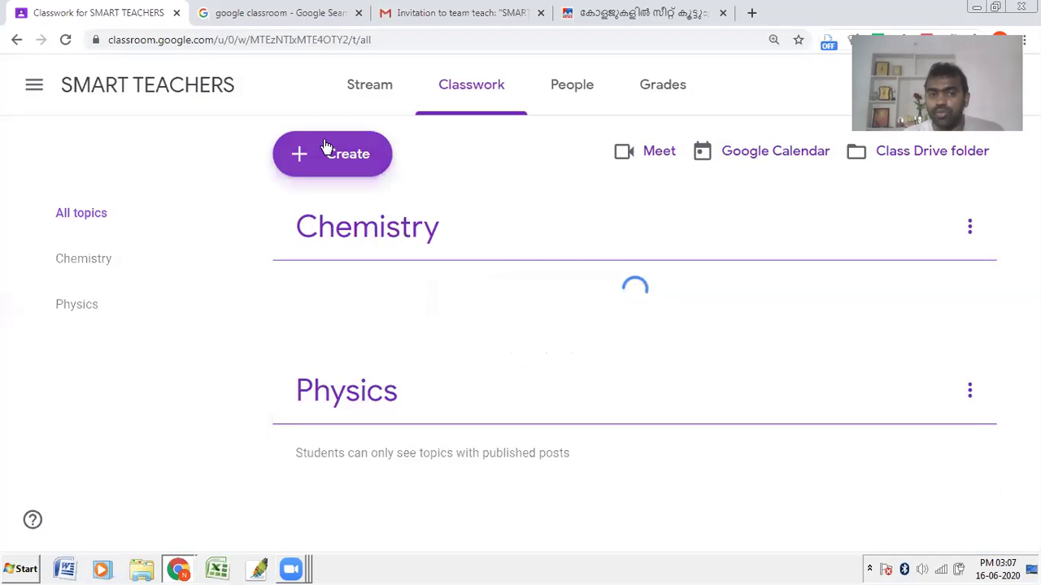
click(325, 146)
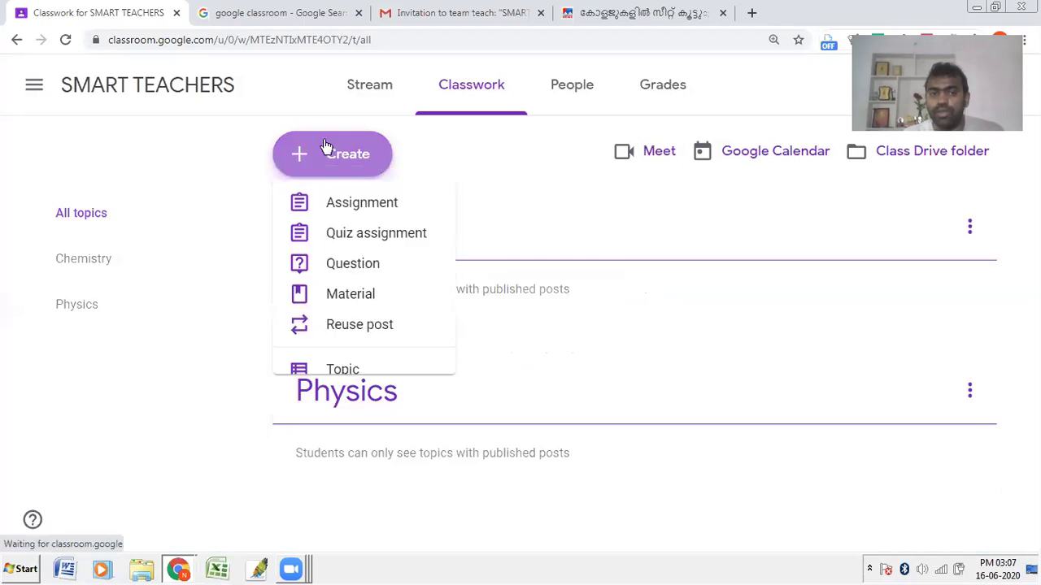
click(343, 371)
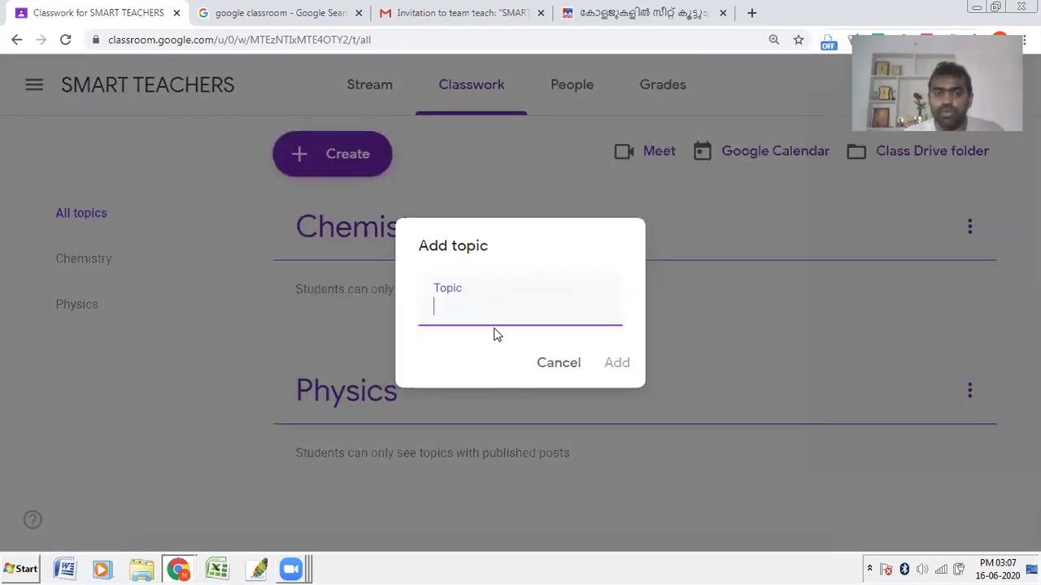
text(Assignment)
click(610, 363)
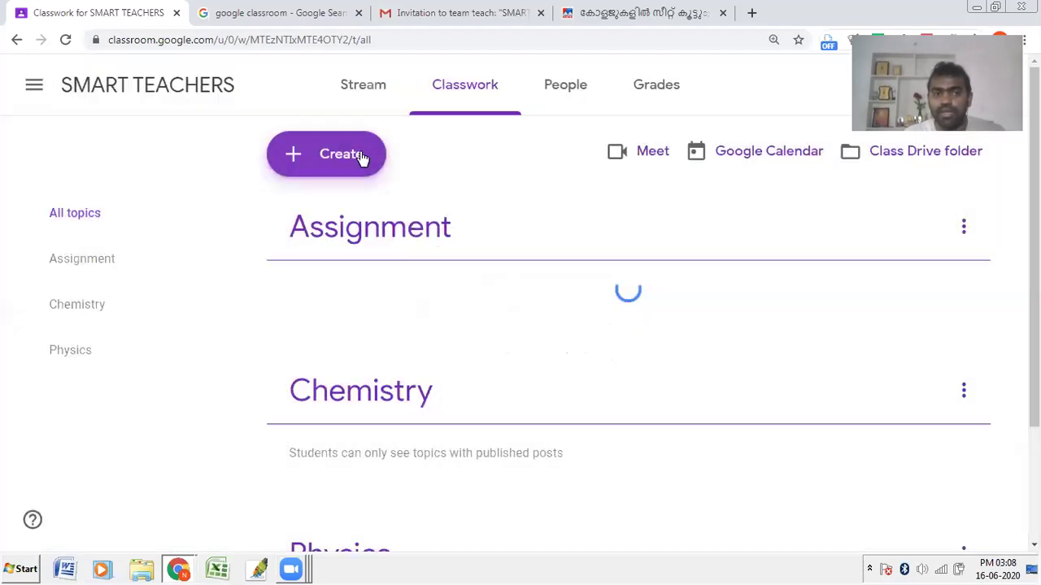
Step: Add the topics 'Practice Test' and 'Questions'
click(362, 156)
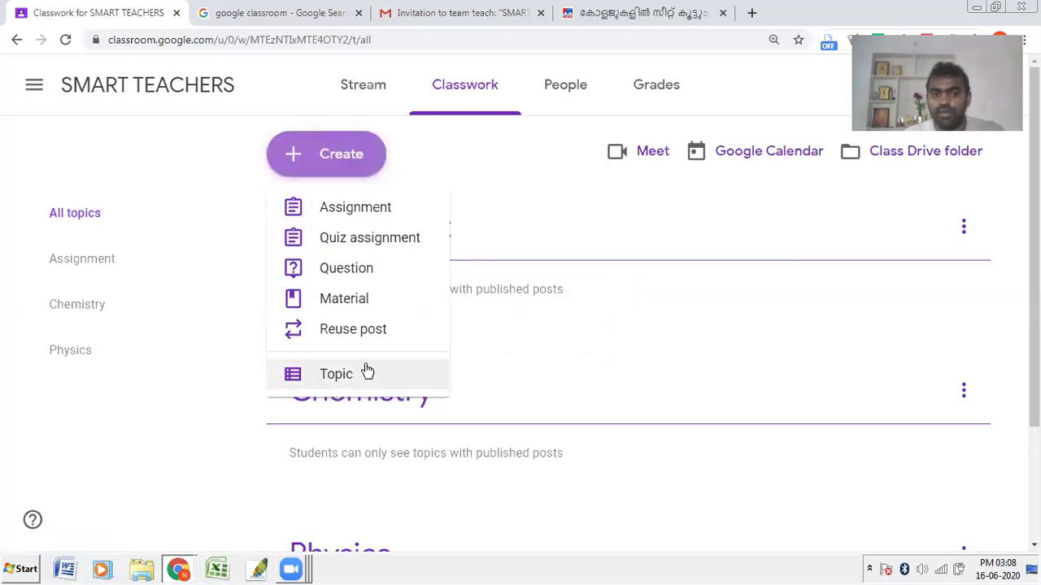
click(365, 372)
text(P)
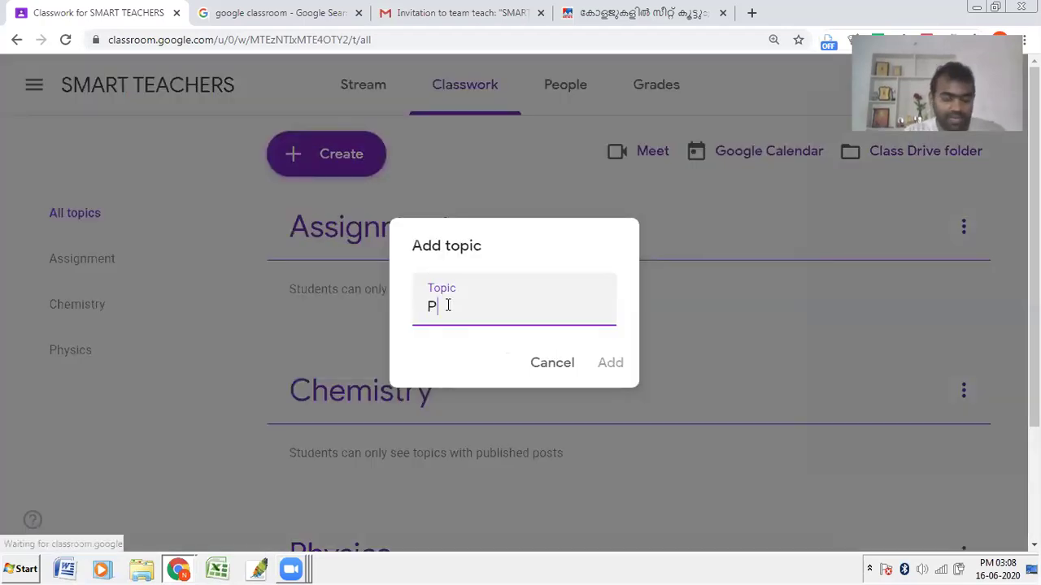
text(ractice Test)
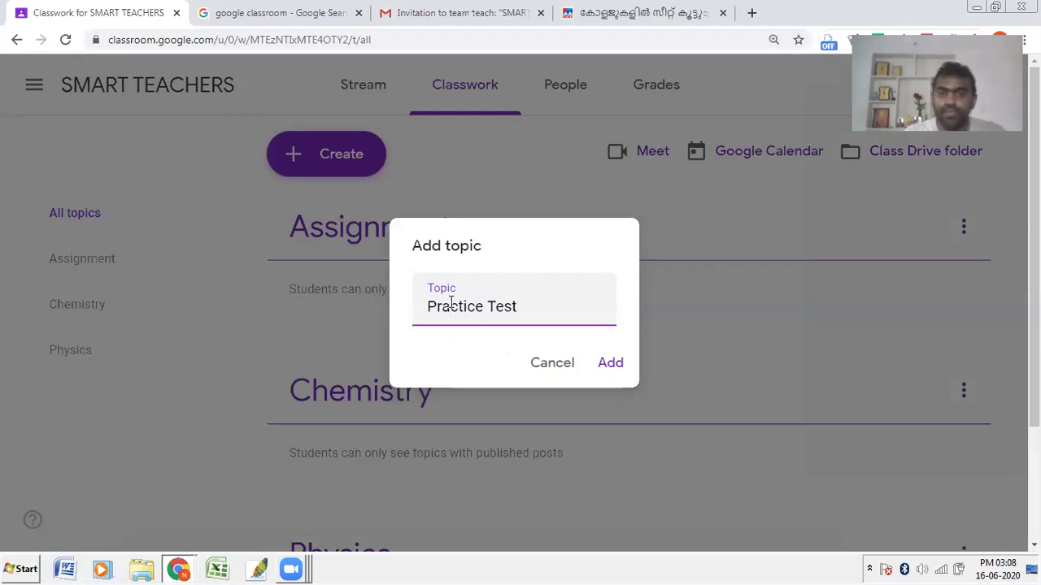
click(612, 364)
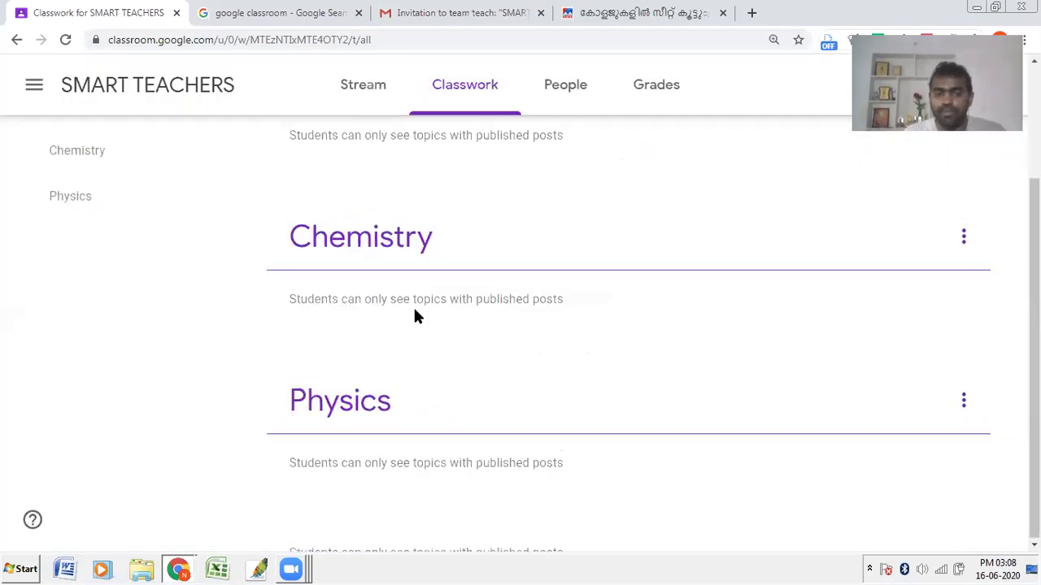
click(341, 158)
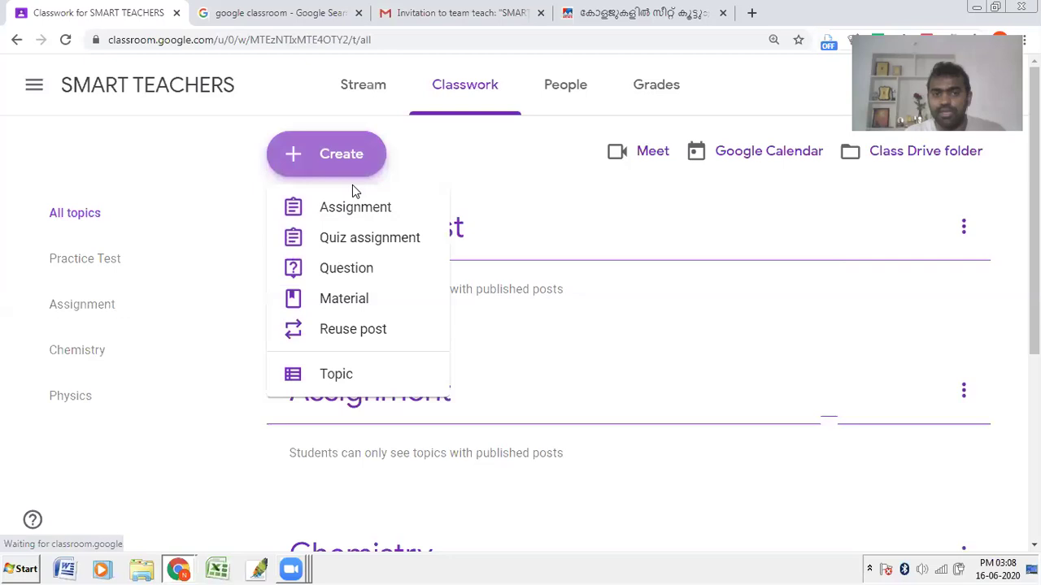
click(350, 376)
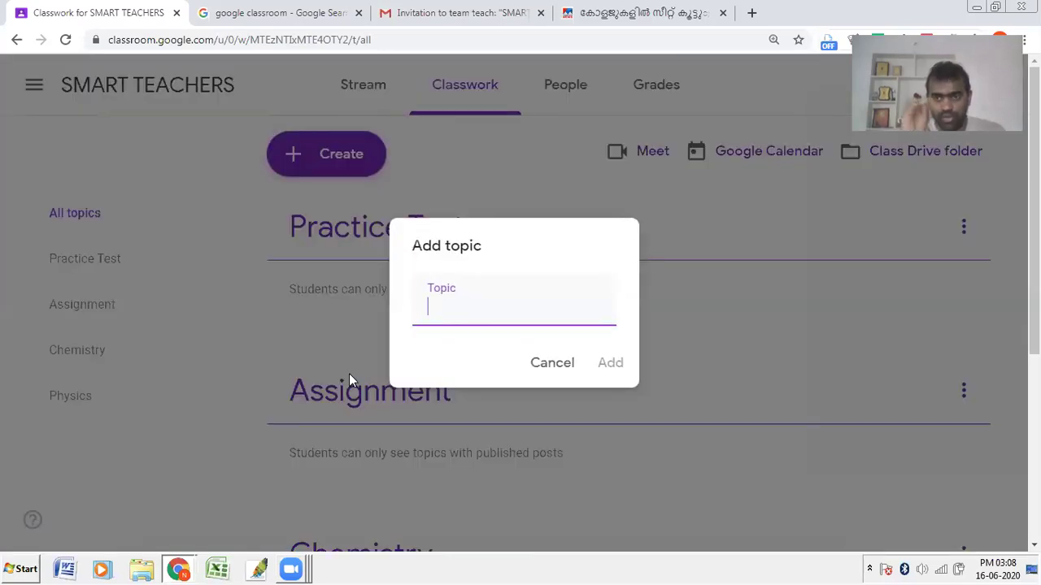
text(Ques)
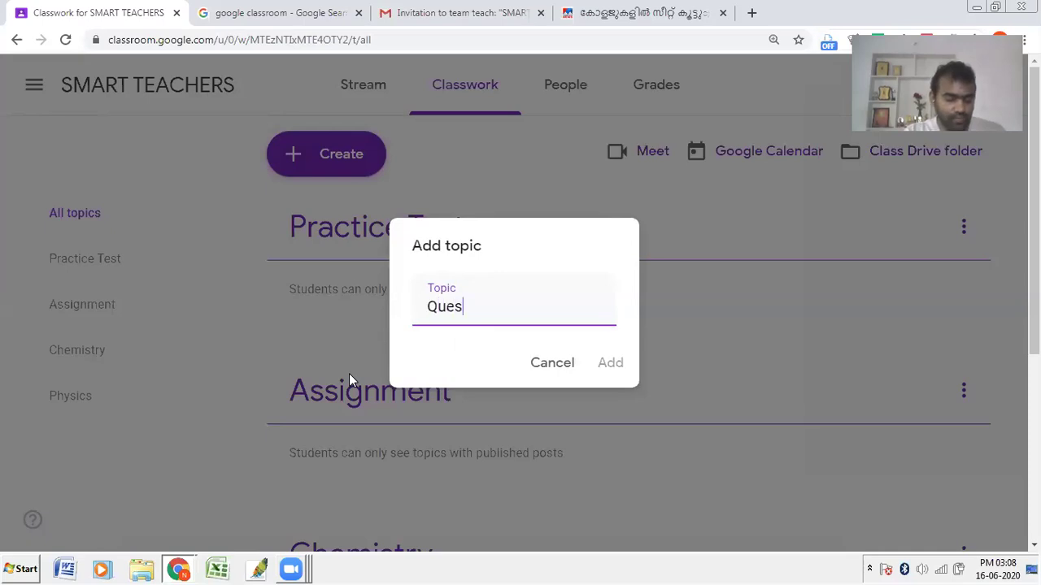
text(tions)
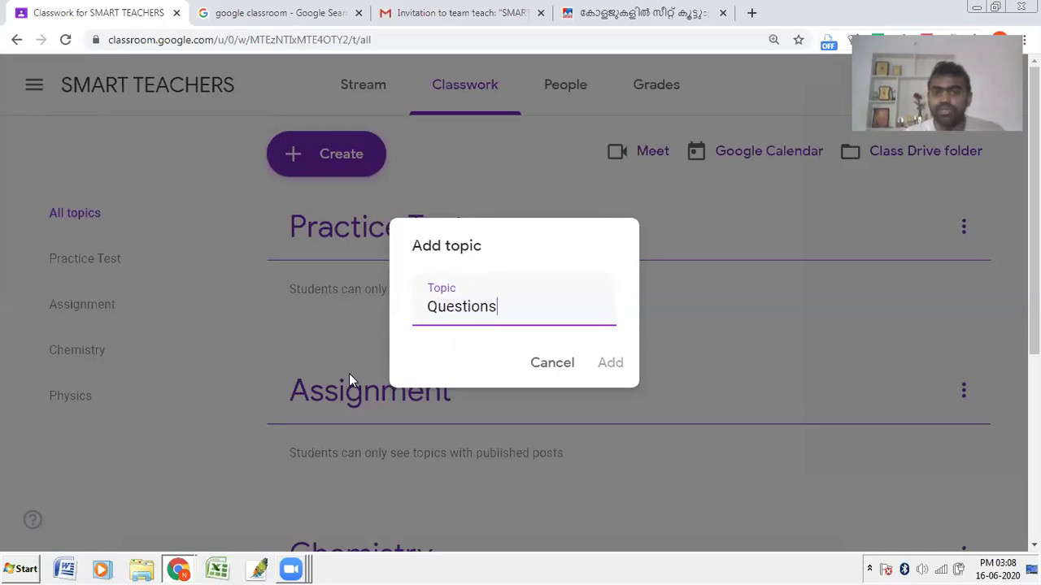
click(609, 367)
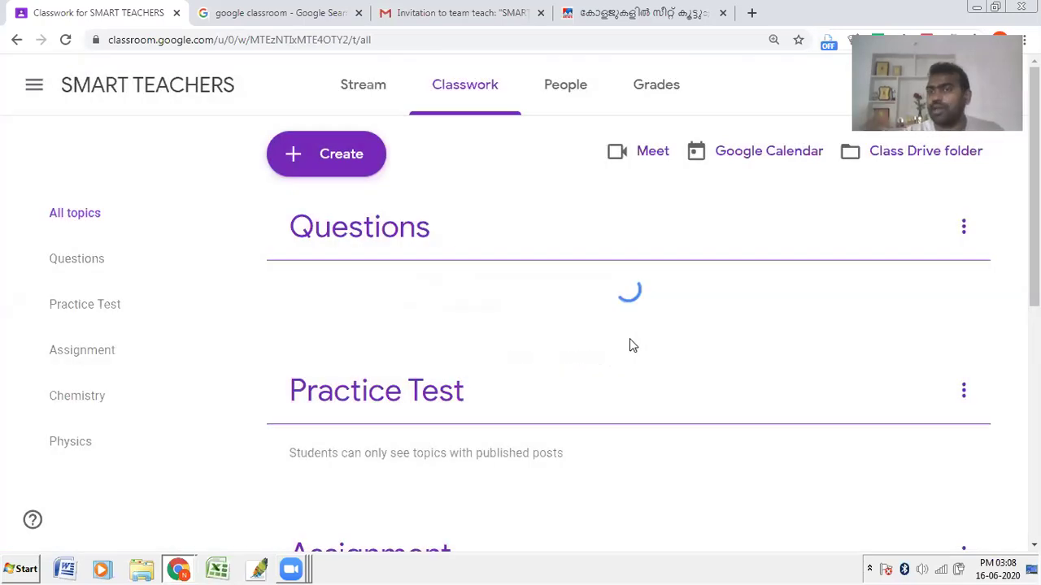
scroll(630, 344, down, 5)
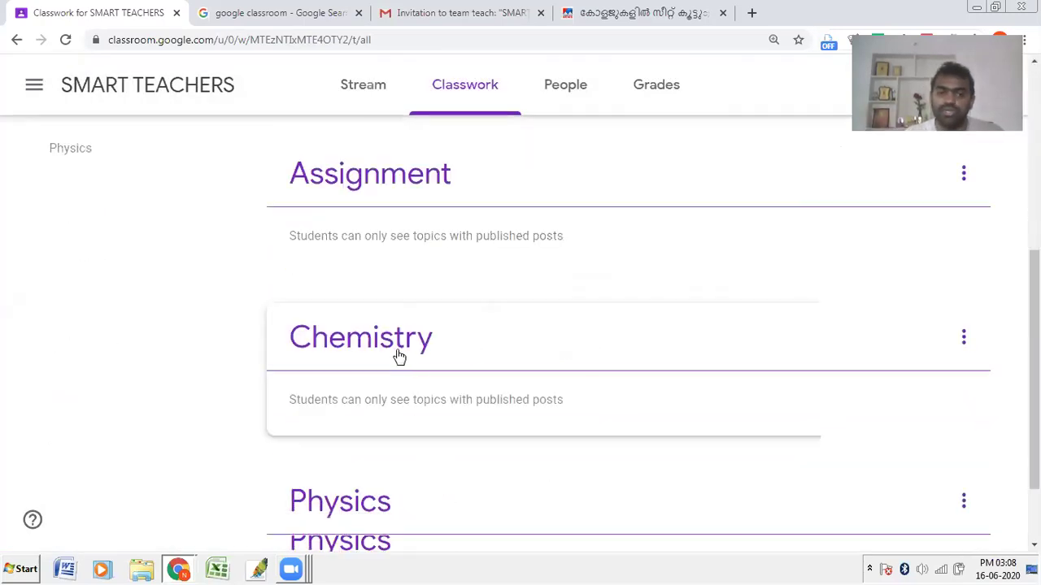
scroll(390, 349, up, 4)
scroll(378, 343, down, 4)
scroll(379, 342, up, 5)
Step: Add the topic 'Competitive Examinations/General Awareness'
click(330, 162)
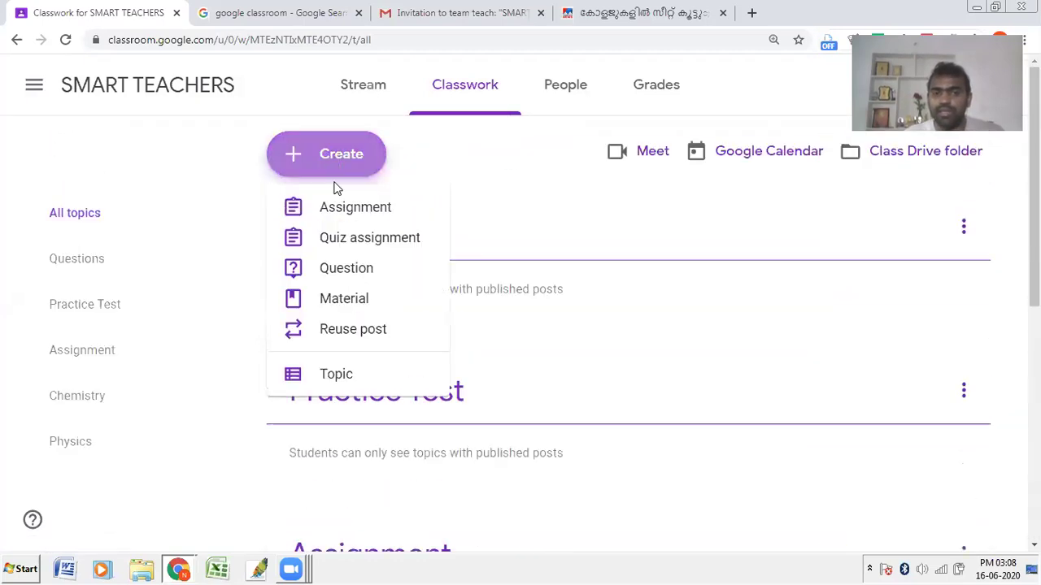
click(357, 376)
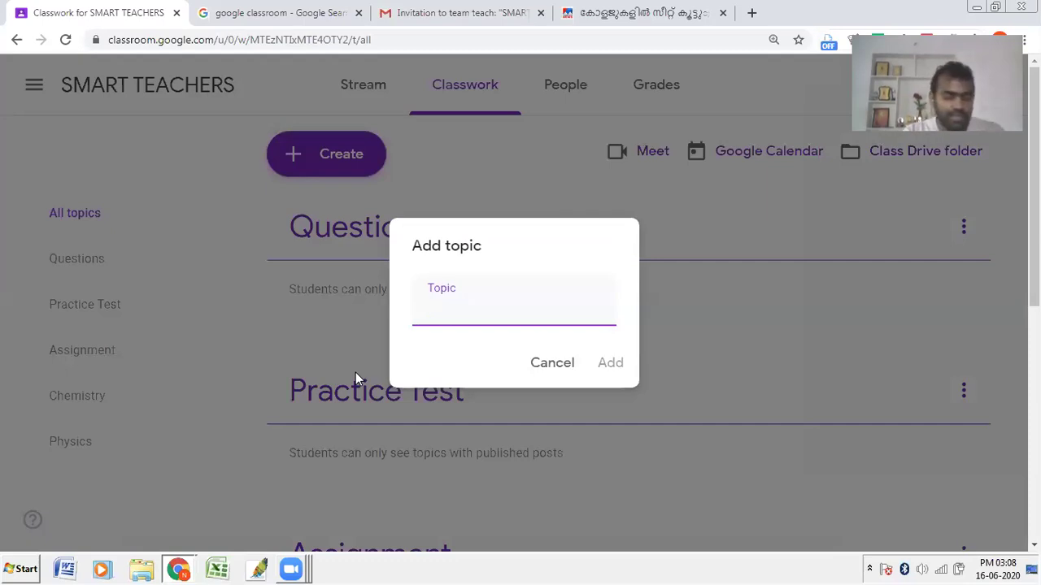
text(Competitive)
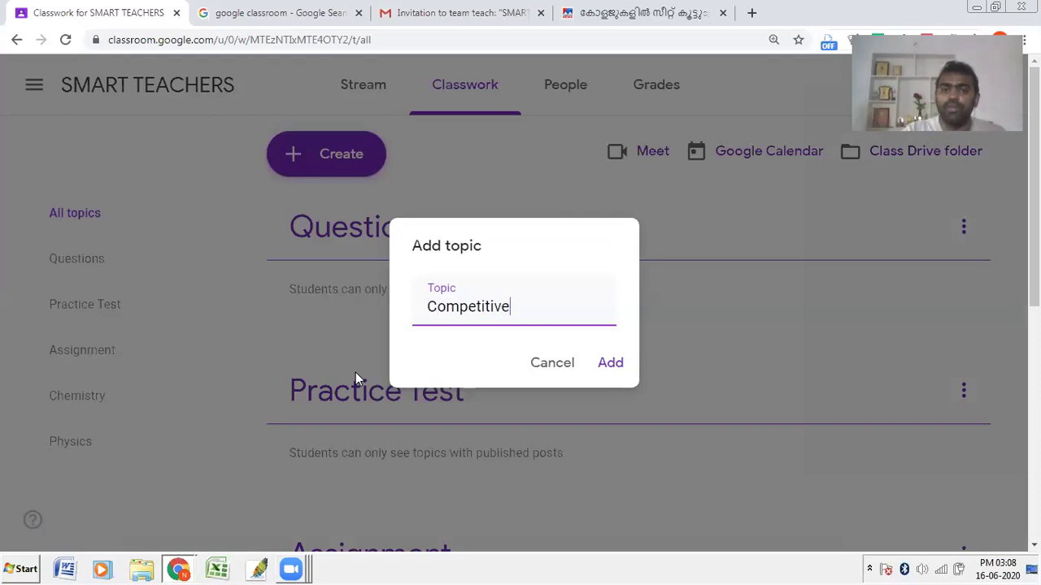
text( Exami)
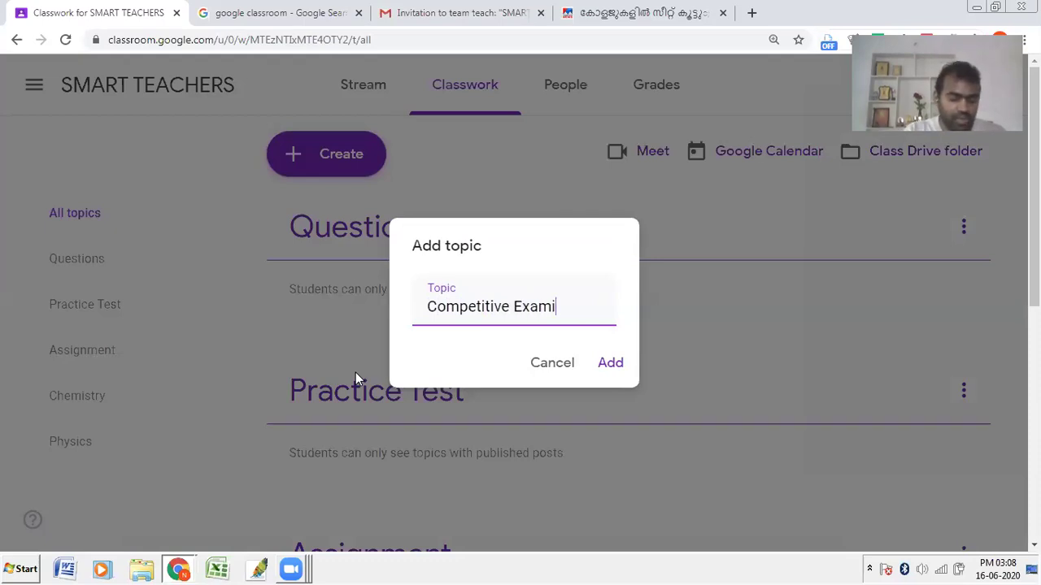
text(nations/)
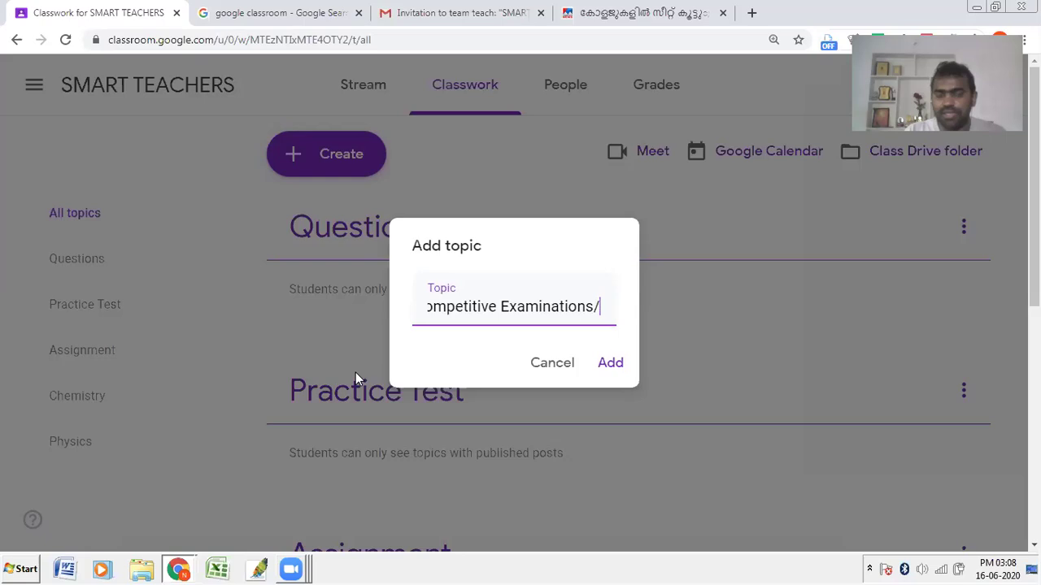
text(Genera)
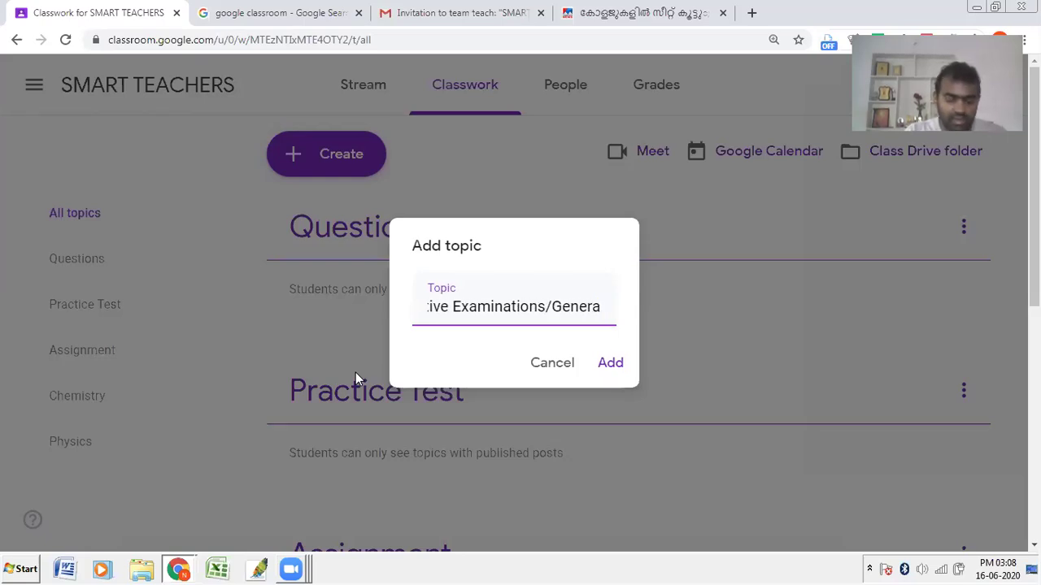
text(l Awarene)
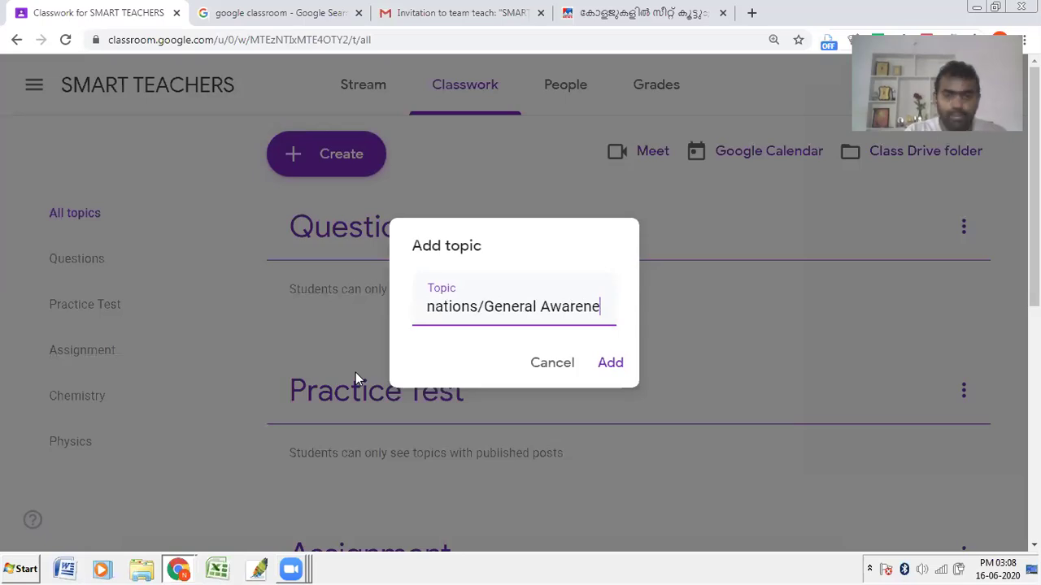
text(ss)
click(614, 363)
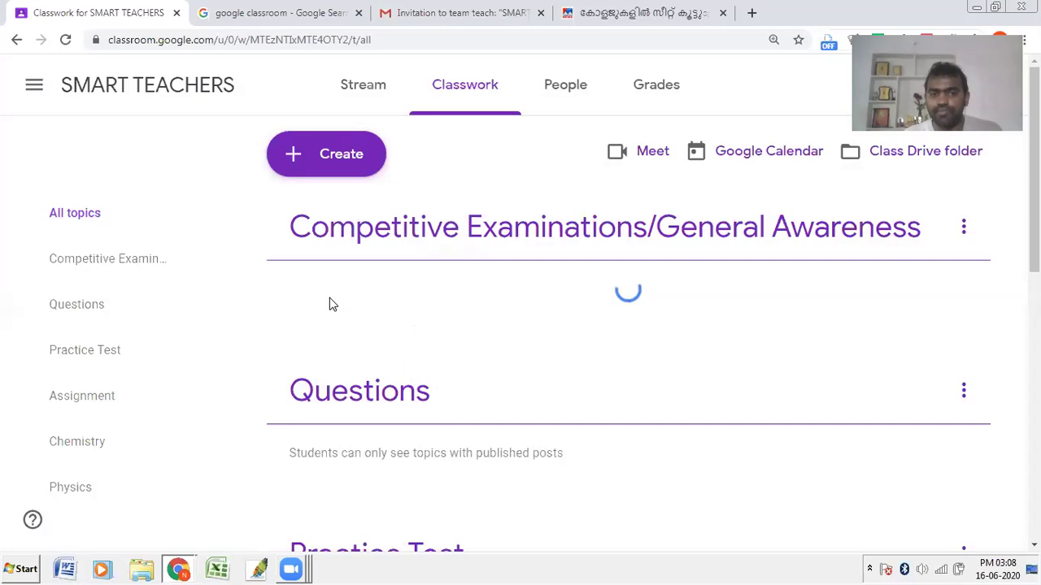
scroll(329, 304, down, 4)
scroll(329, 305, down, 4)
scroll(330, 300, up, 8)
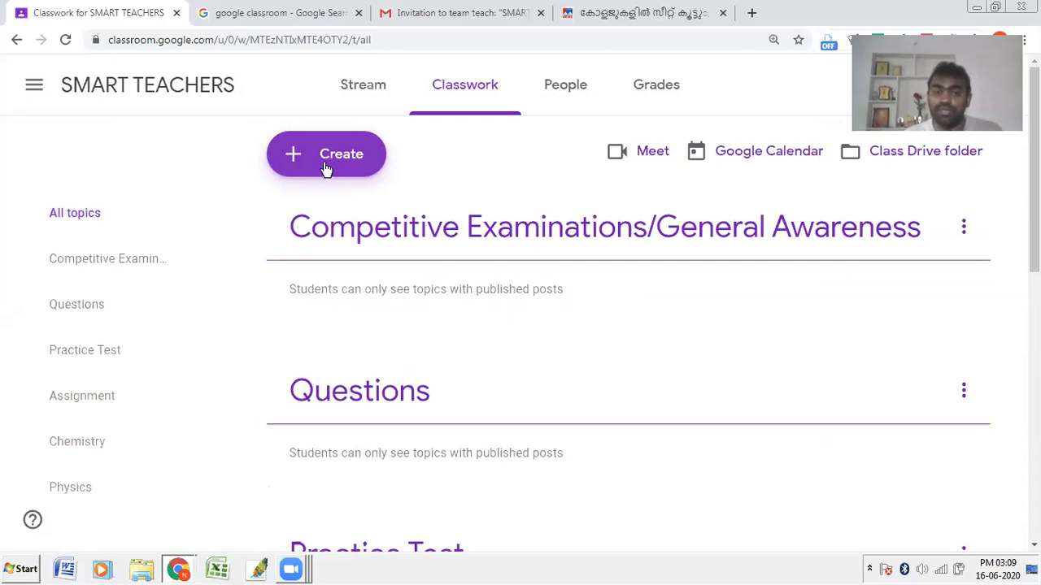
Step: Add the topic 'Attendance'
click(325, 169)
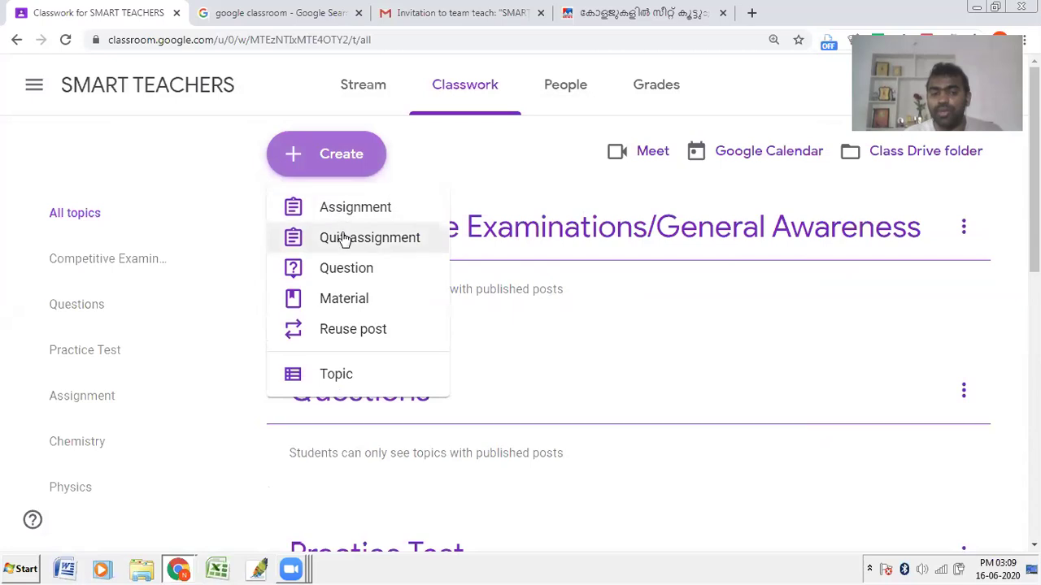
text(A)
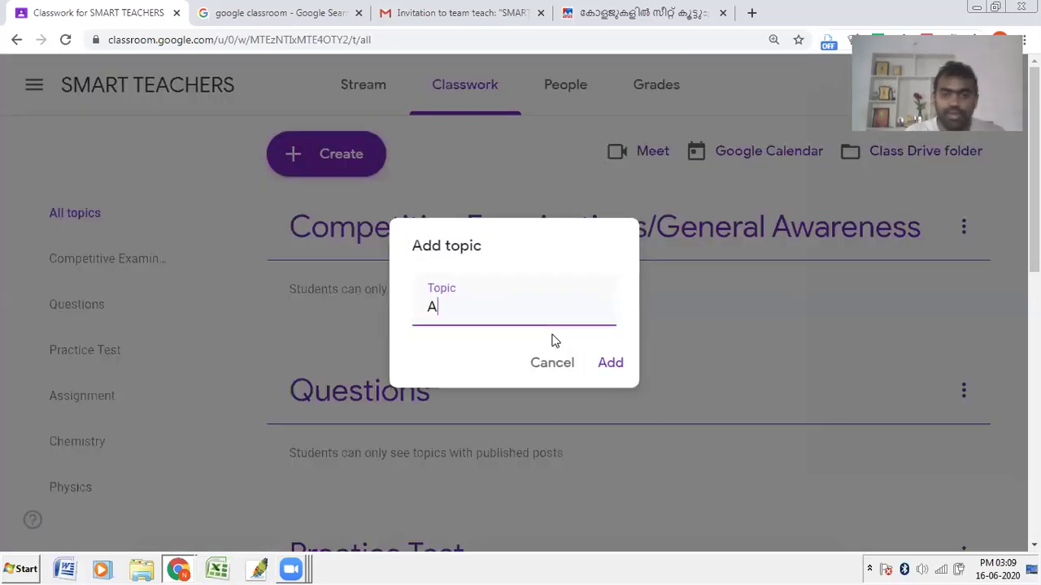
text(ttendance)
click(613, 366)
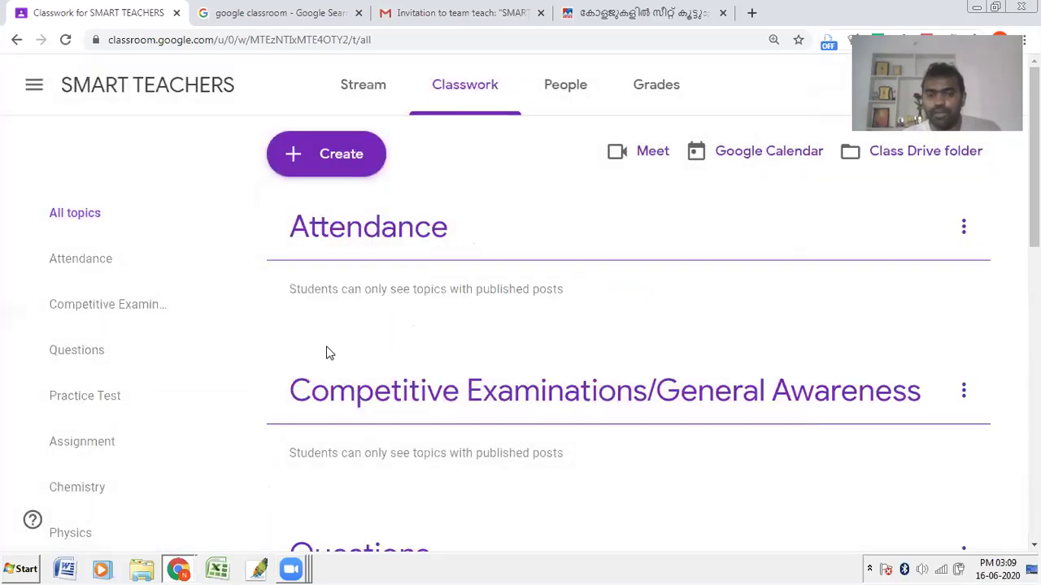
Step: Look over the seven topics from Attendance to Physics, then bring up the Create menu
scroll(326, 352, down, 6)
scroll(330, 425, down, 3)
scroll(330, 425, up, 12)
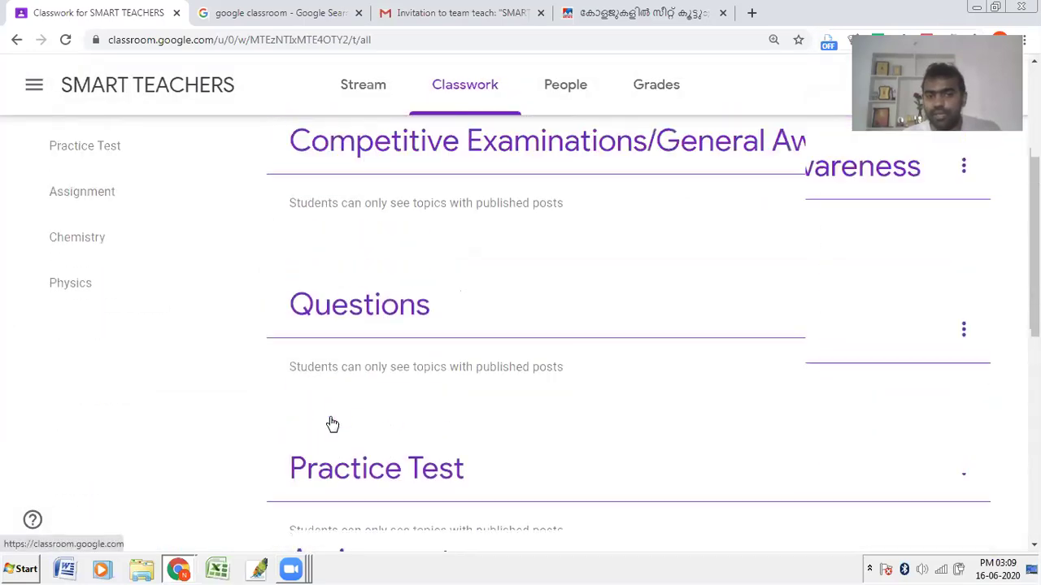
scroll(490, 317, down, 4)
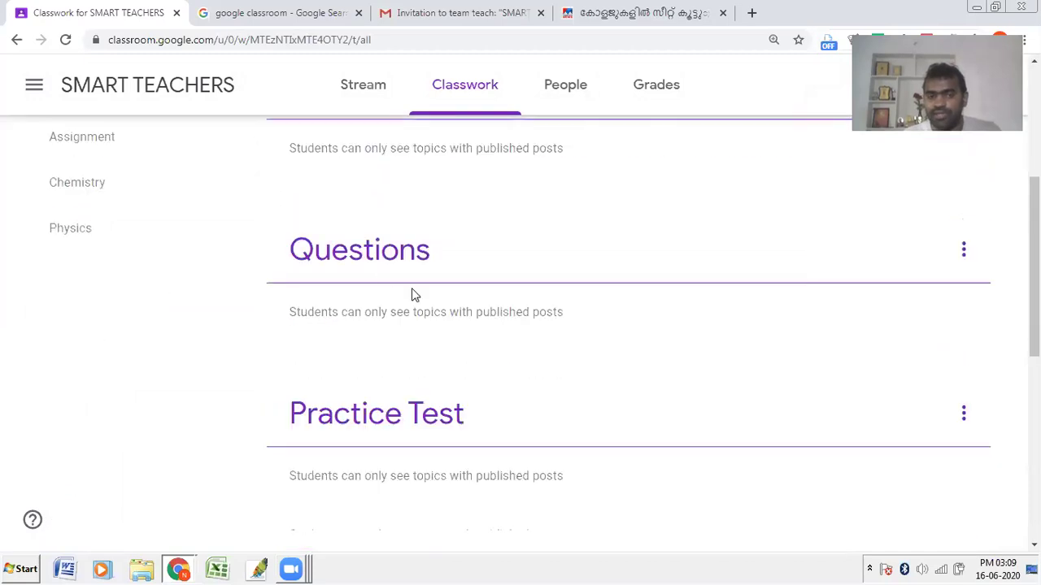
scroll(390, 288, down, 5)
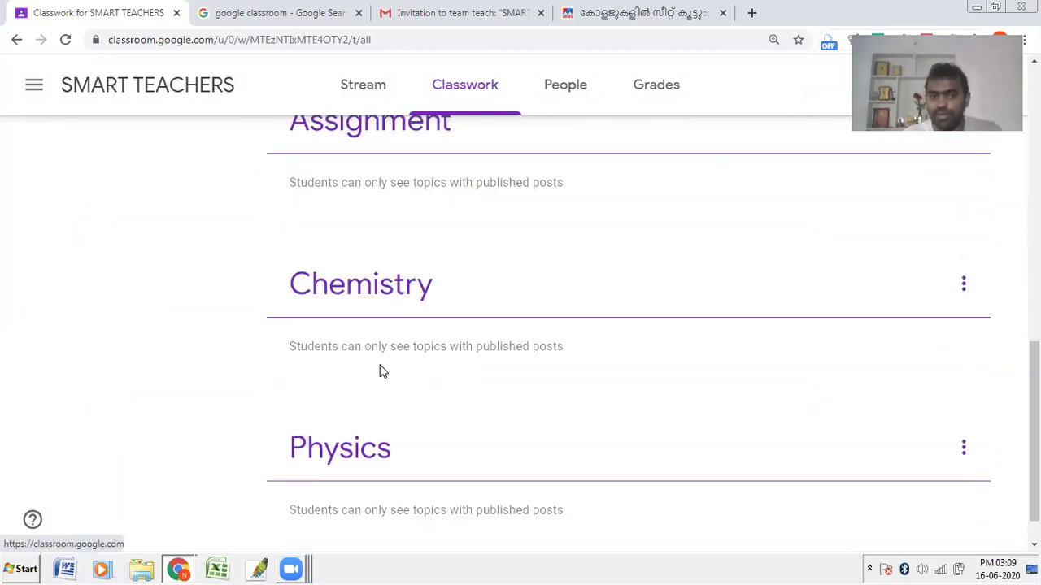
scroll(378, 358, down, 1)
scroll(377, 341, up, 3)
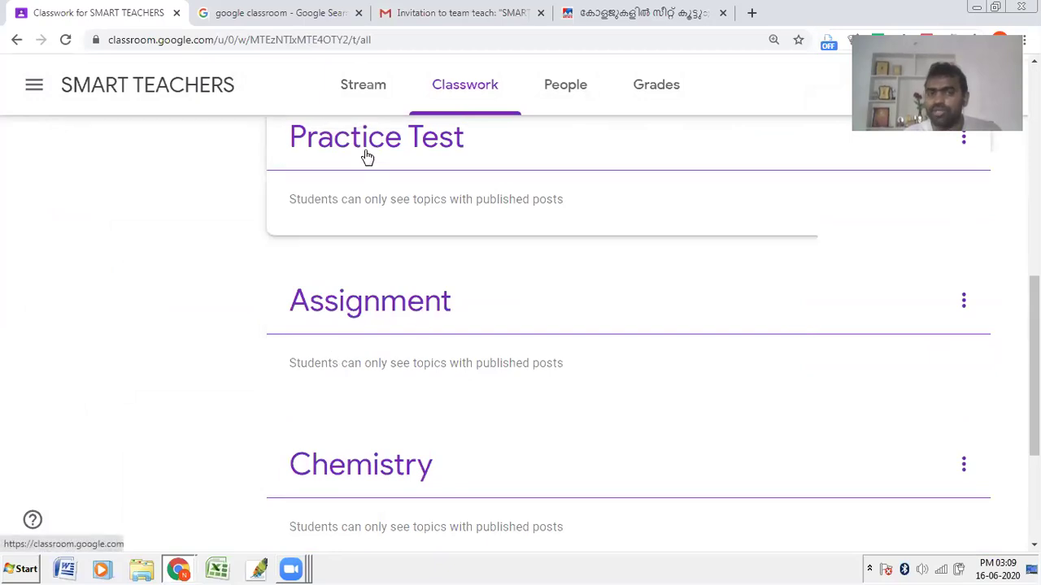
scroll(546, 251, up, 4)
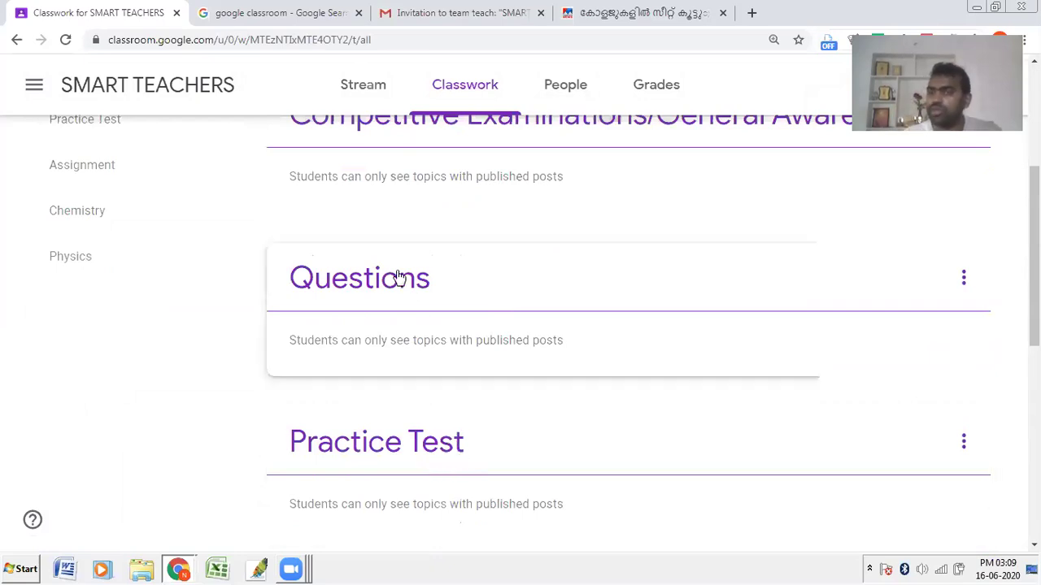
scroll(398, 278, up, 2)
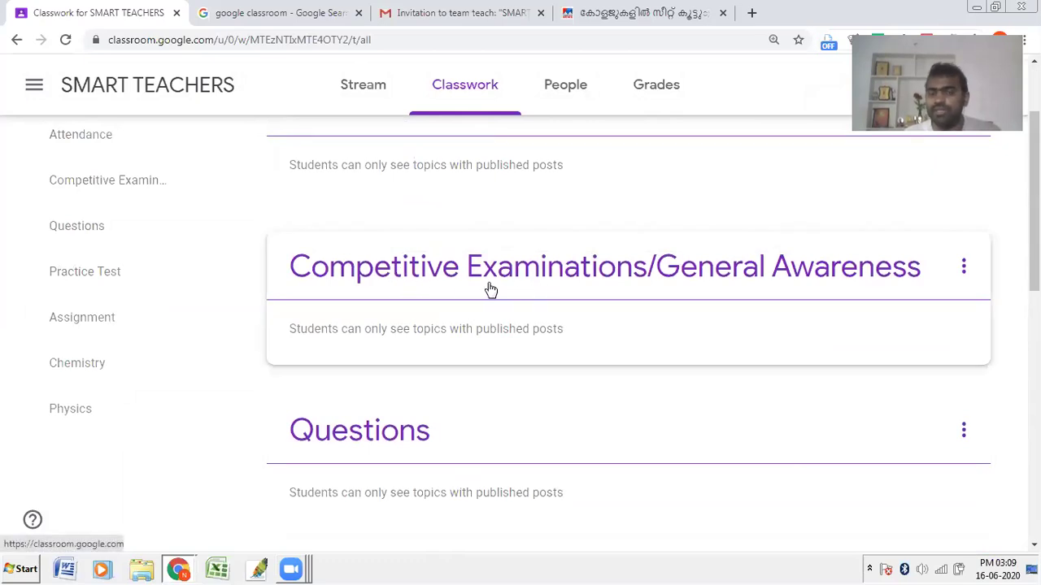
scroll(488, 288, up, 2)
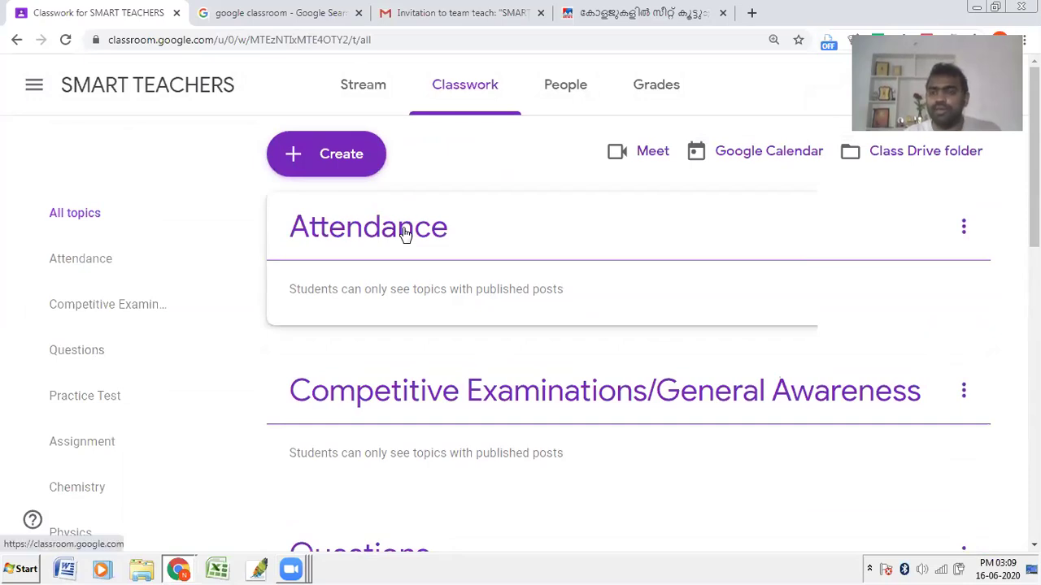
scroll(405, 234, down, 5)
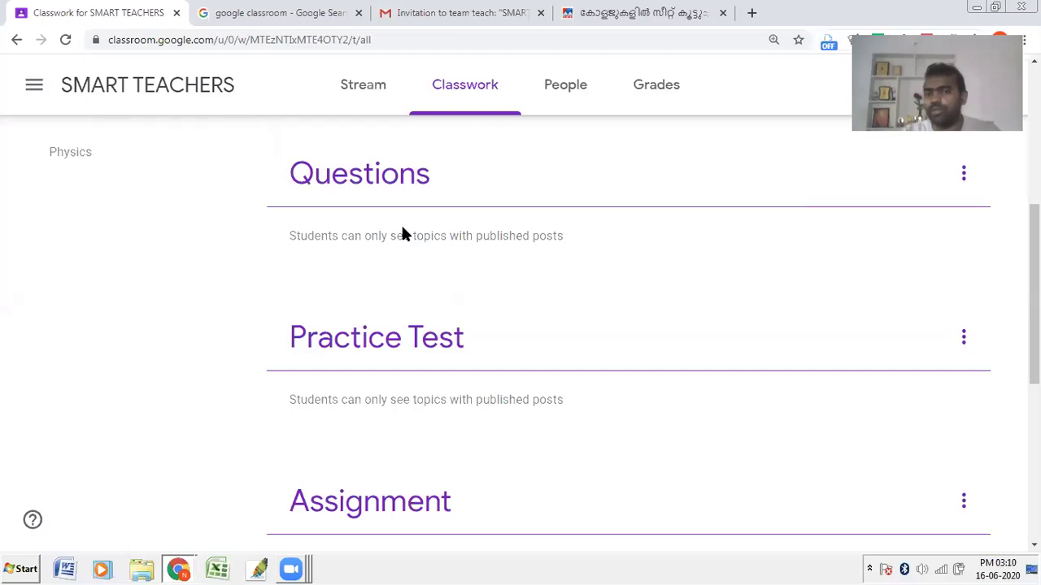
scroll(401, 226, up, 5)
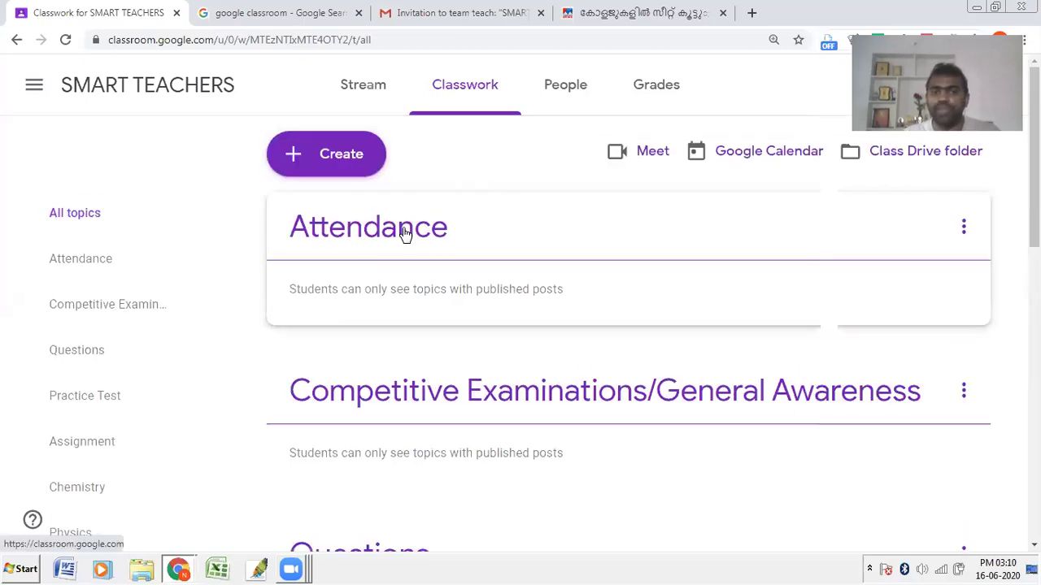
scroll(390, 303, down, 5)
scroll(389, 302, up, 5)
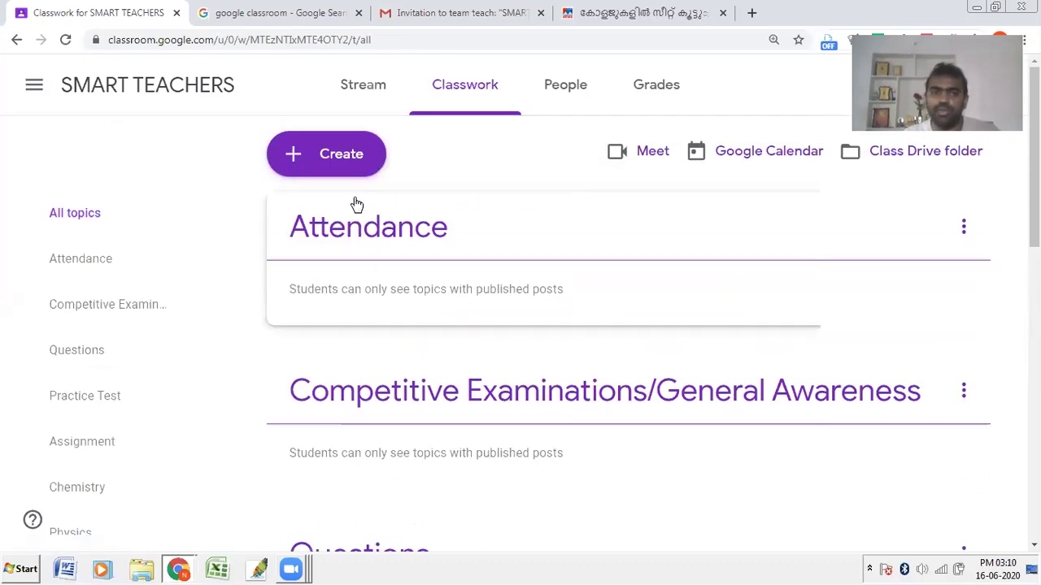
click(348, 155)
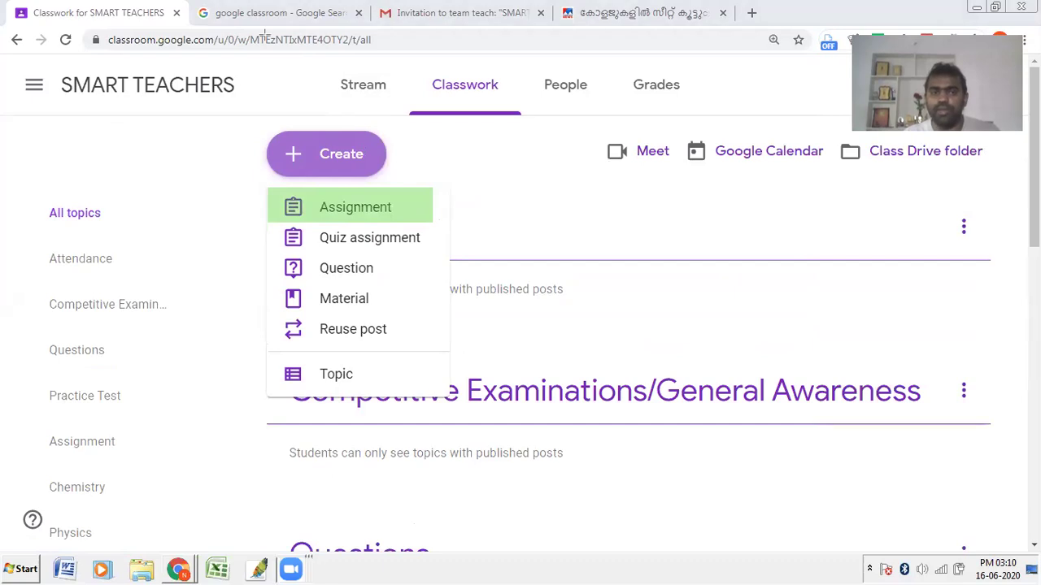
Step: Start a new assignment and type its title 'Assignment #1: Write ten examples for inertia…'
click(325, 205)
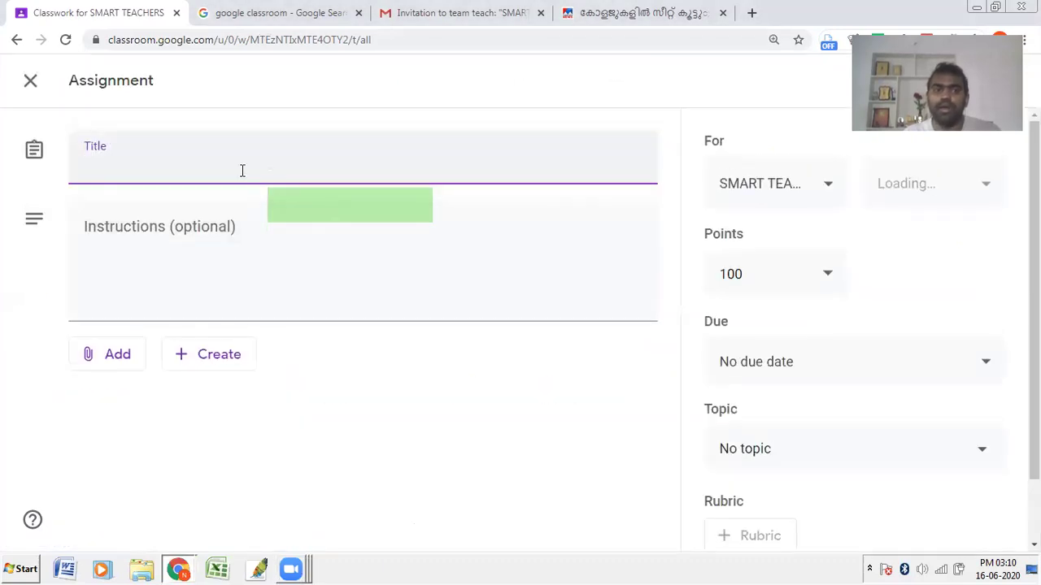
text(A)
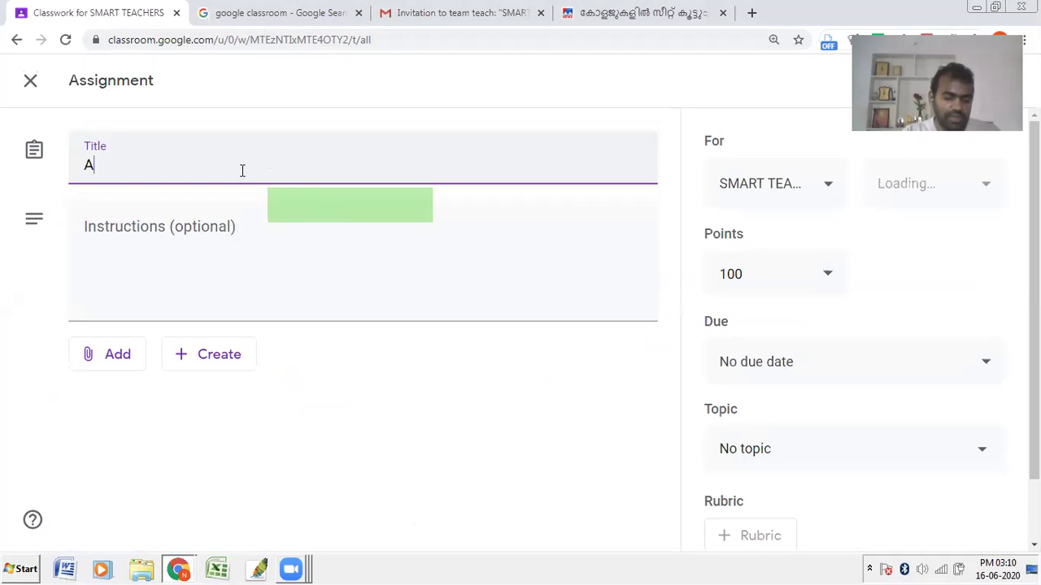
text(ssignment #1:")
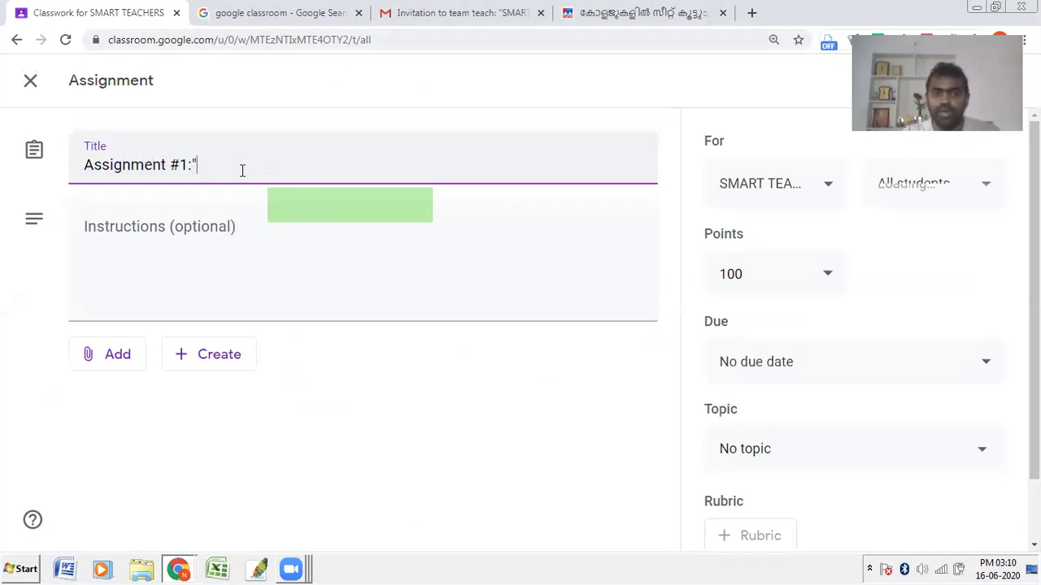
key(BackSpace)
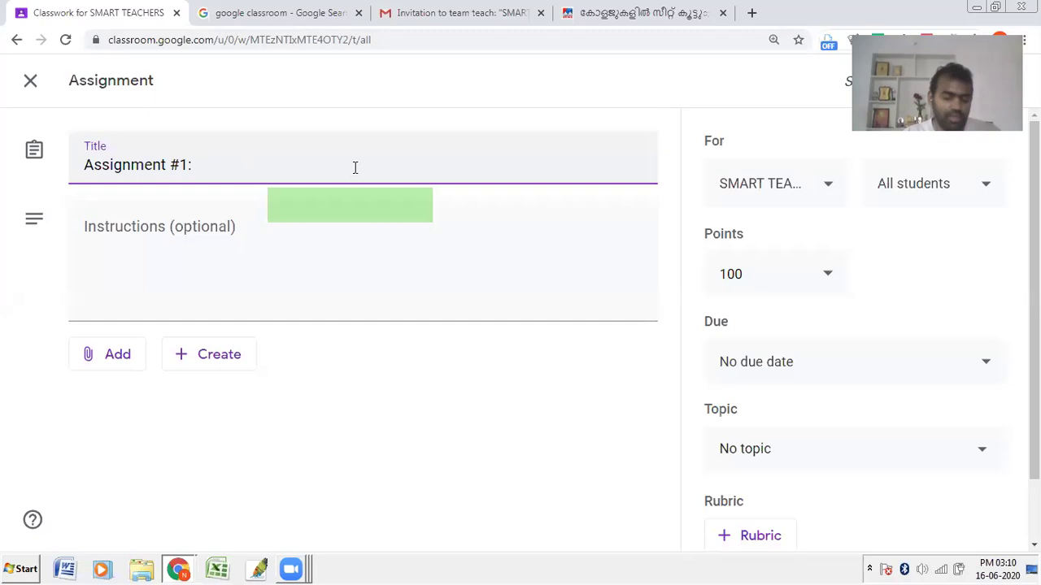
text(Google )
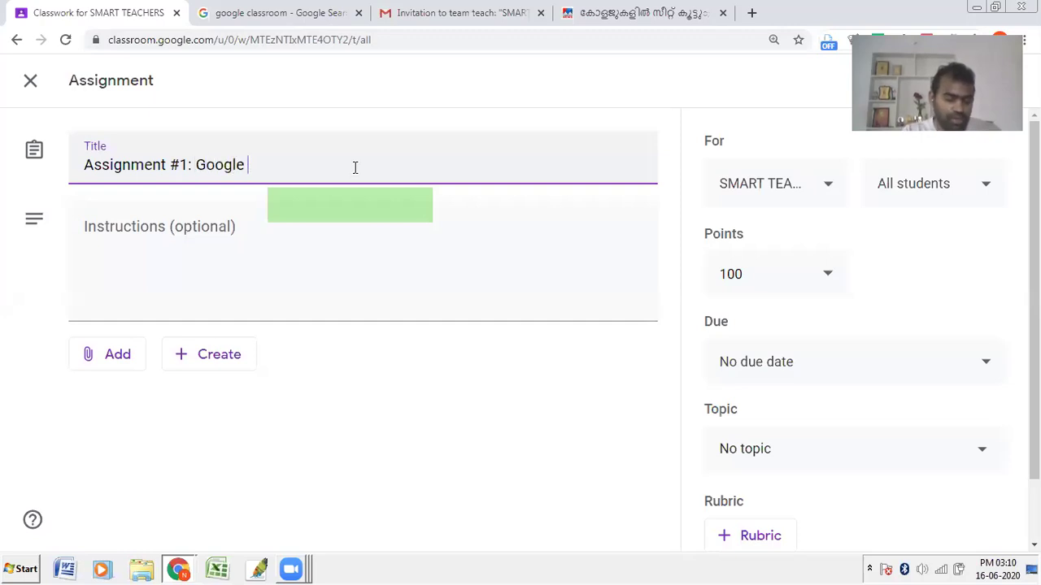
text(Cla)
key(BackSpace)
key(BackSpace)
key(BackSpace)
key(BackSpace)
key(BackSpace)
key(BackSpace)
key(BackSpace)
key(BackSpace)
key(BackSpace)
key(BackSpace)
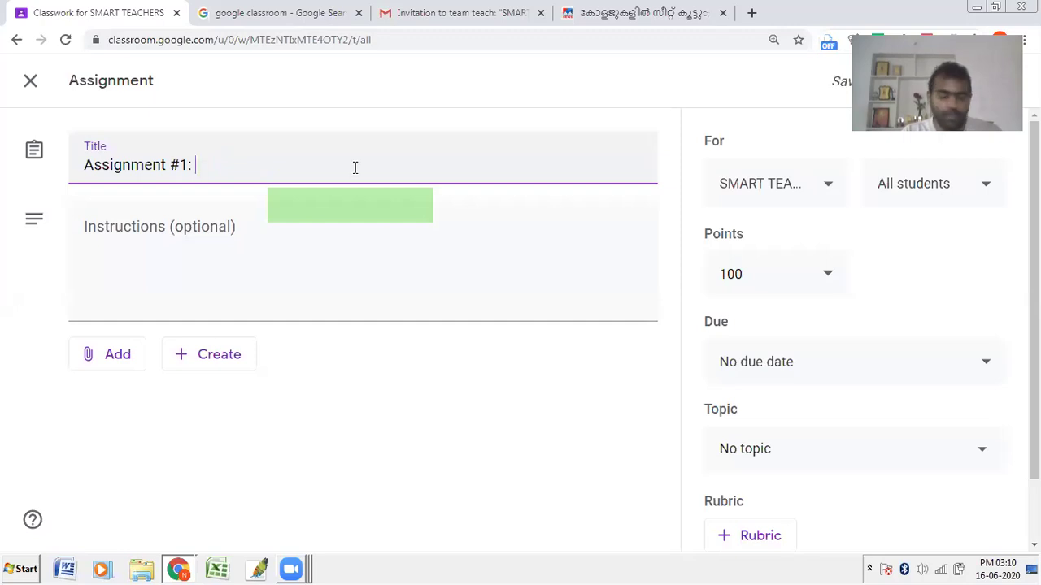
text(Write ten)
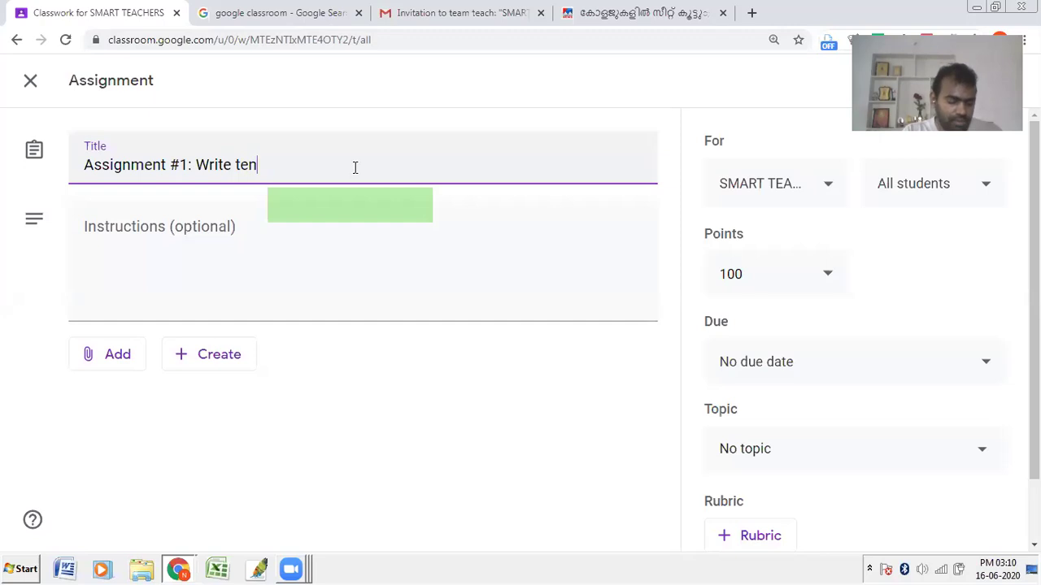
text( examples fr)
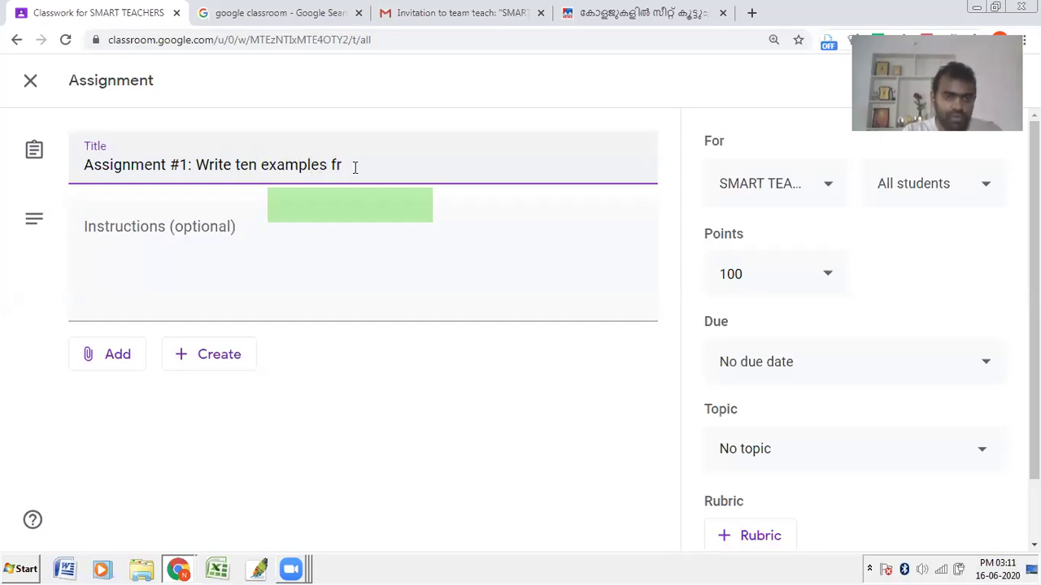
key(BackSpace)
text(or inert)
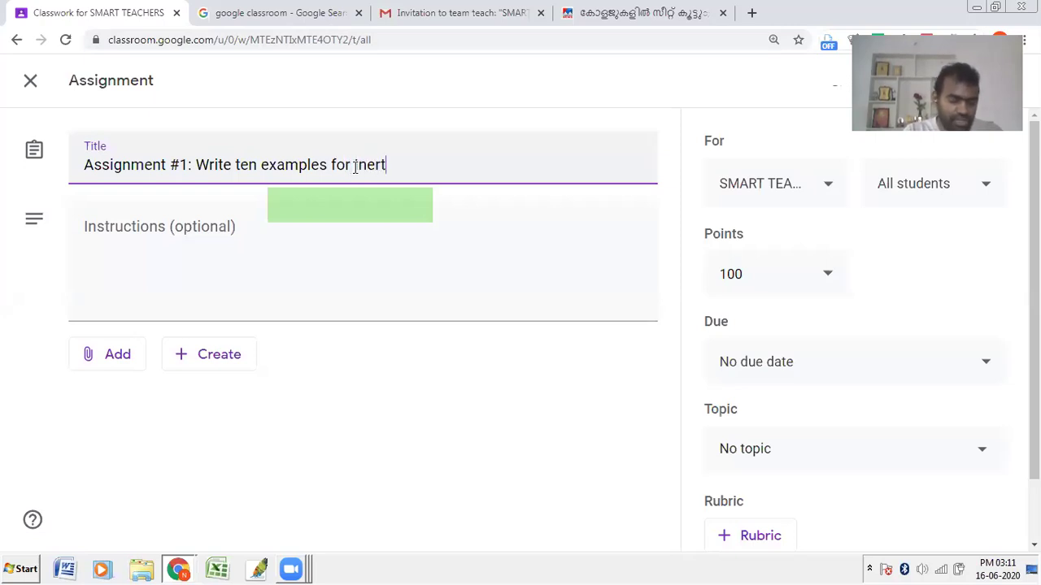
text(aia fro)
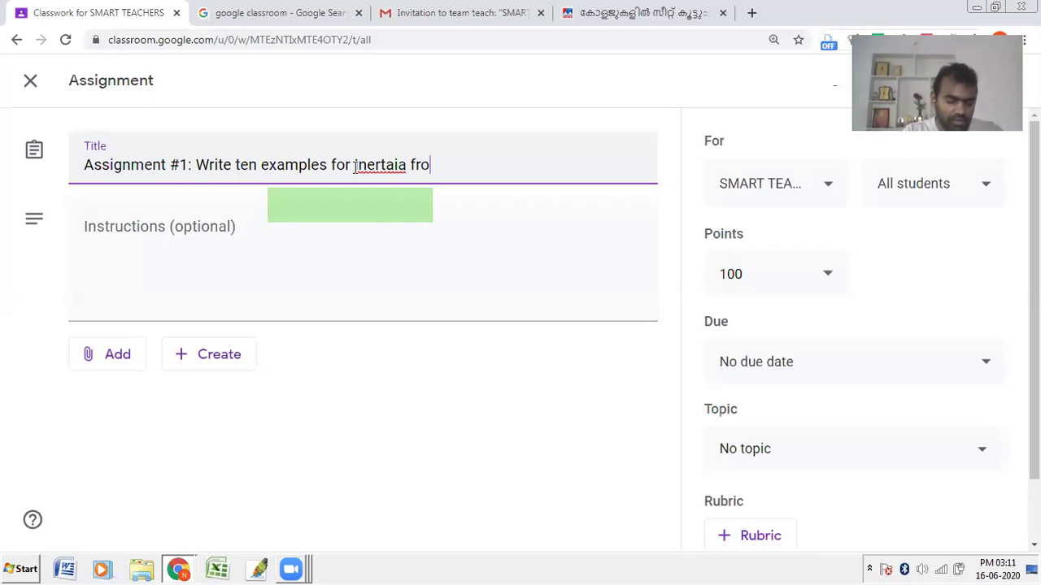
text(m your dAILY LIFE)
Step: Fix the title to read 'Inertia' and 'daily life.' with correct spelling and capitalisation
click(359, 166)
key(BackSpace)
text(I)
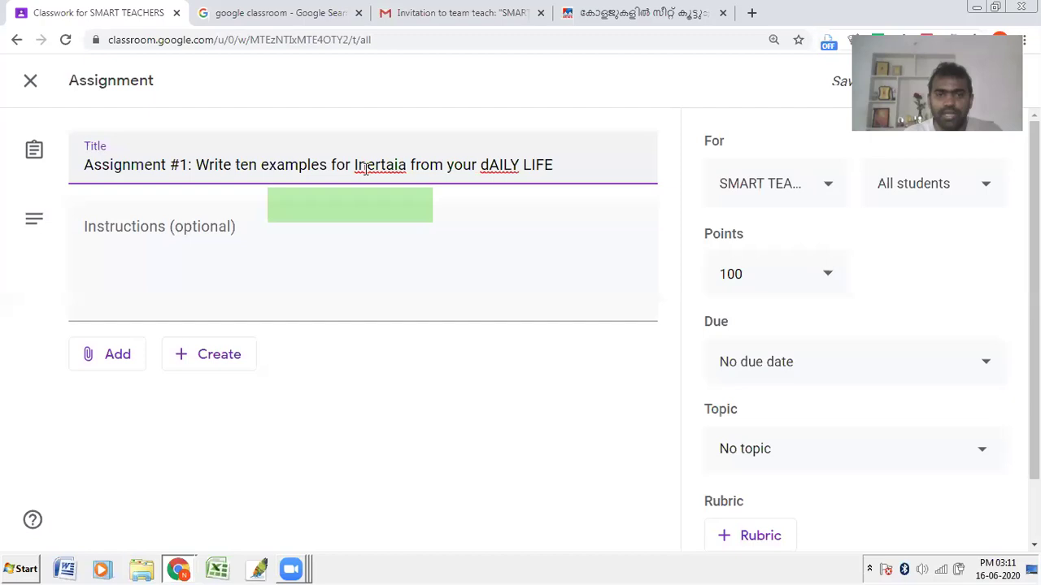
right_click(365, 167)
click(412, 180)
click(478, 169)
key(Delete)
key(Delete)
key(Delete)
key(Delete)
key(Delete)
key(Delete)
key(Delete)
key(Delete)
key(Delete)
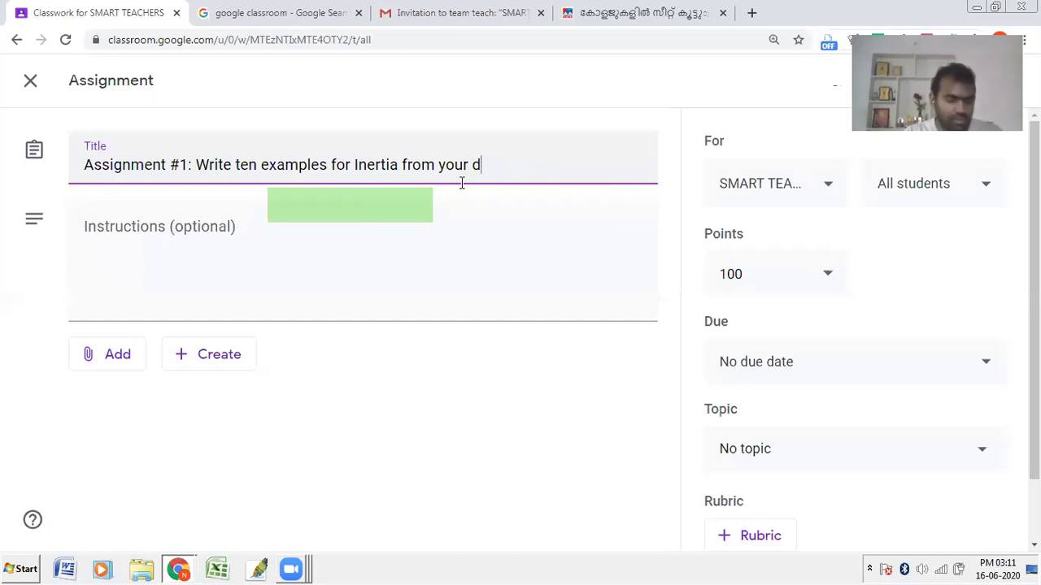
text(aily )
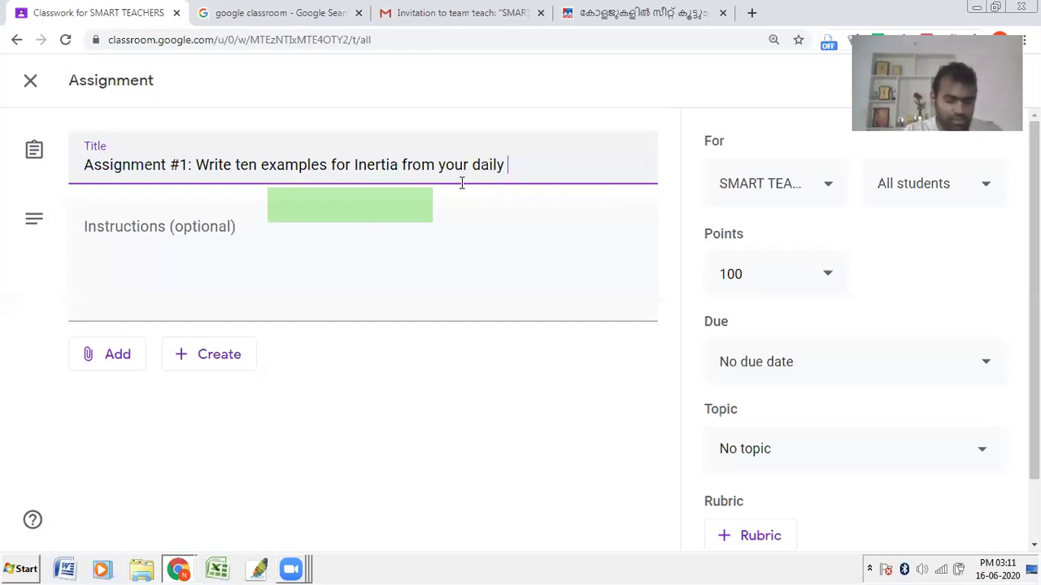
text(life.)
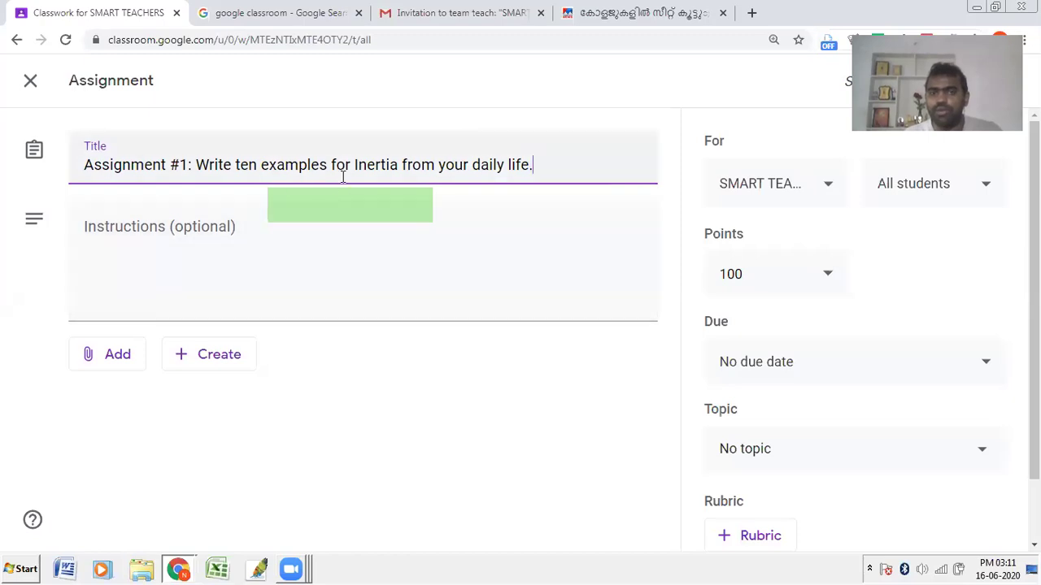
click(194, 249)
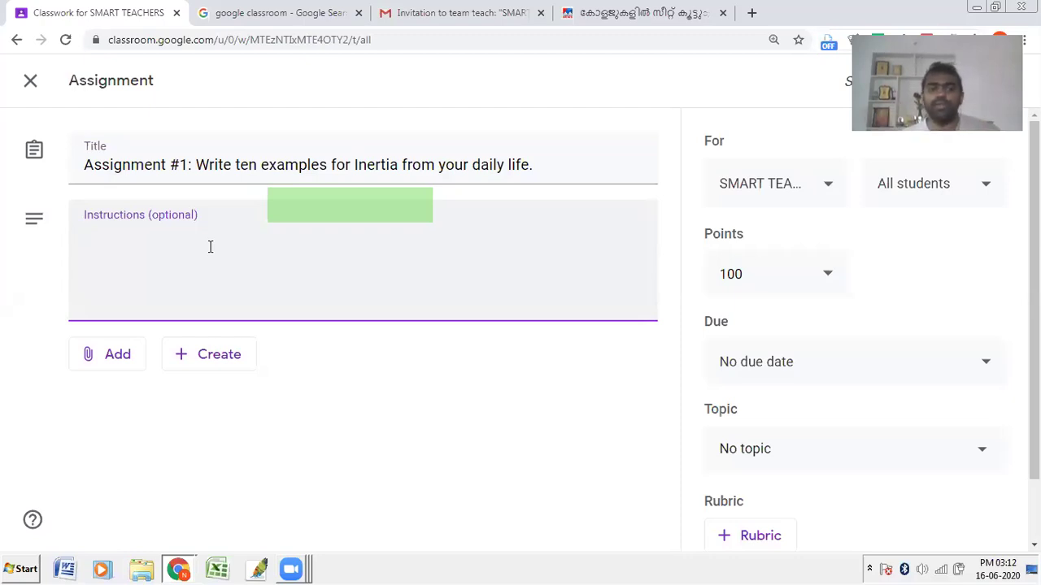
Step: Write three instruction lines: open the document, add examples with roll number and name, turn in
text(Step )
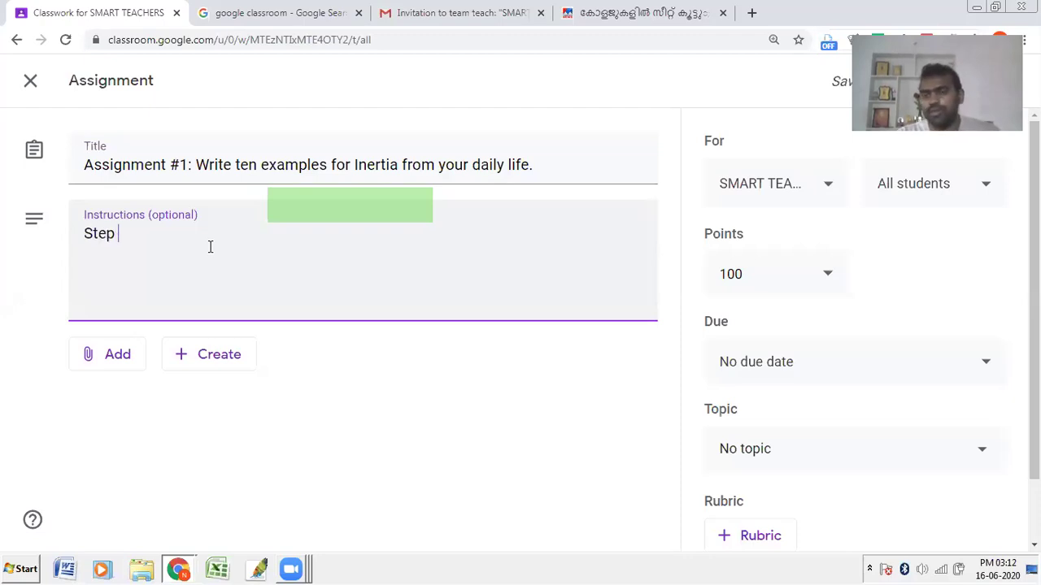
text(1:)
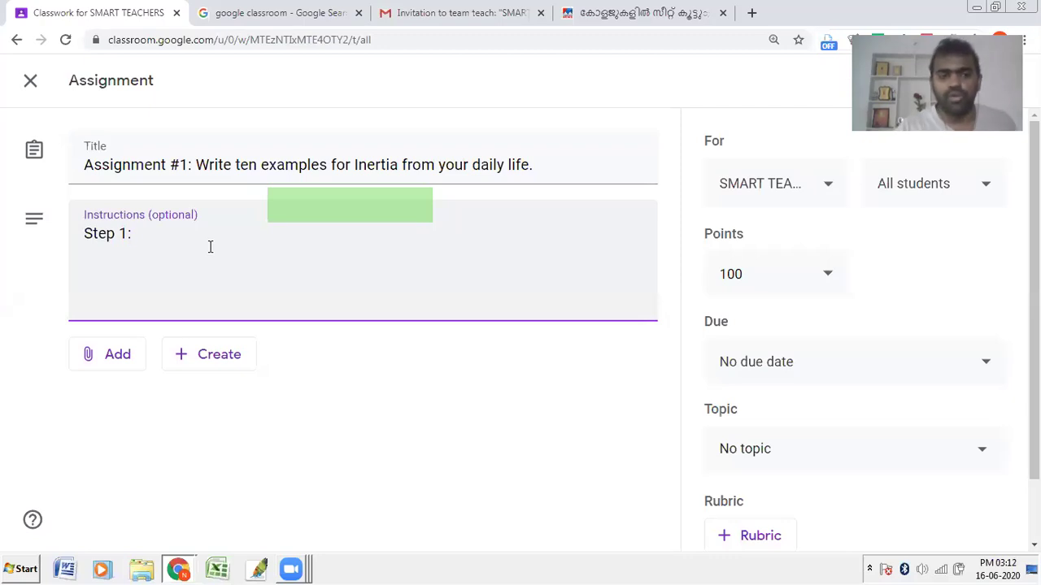
text( Click on the below document)
key(Return)
text(2)
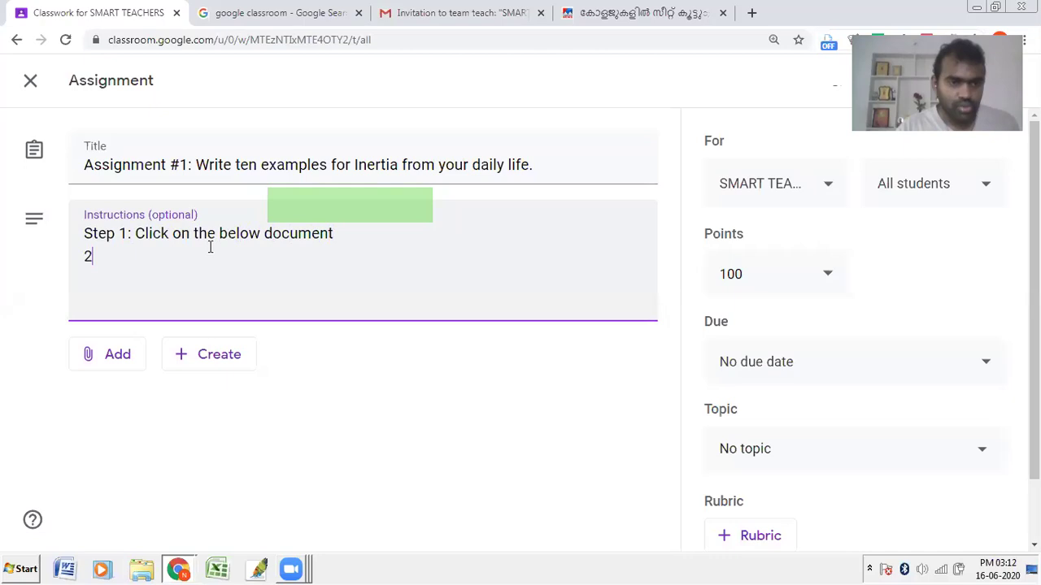
text(: add )
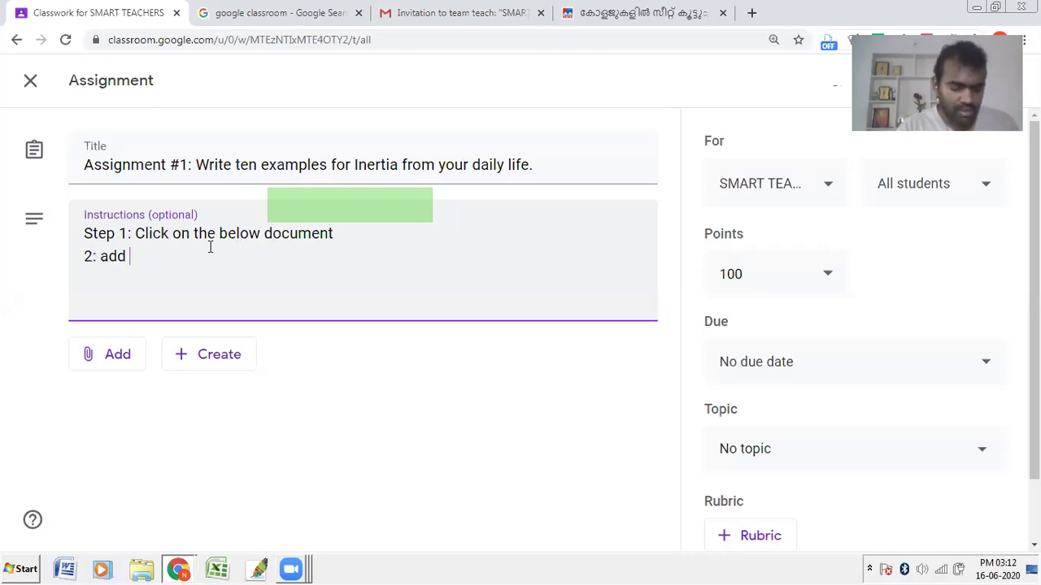
text(your )
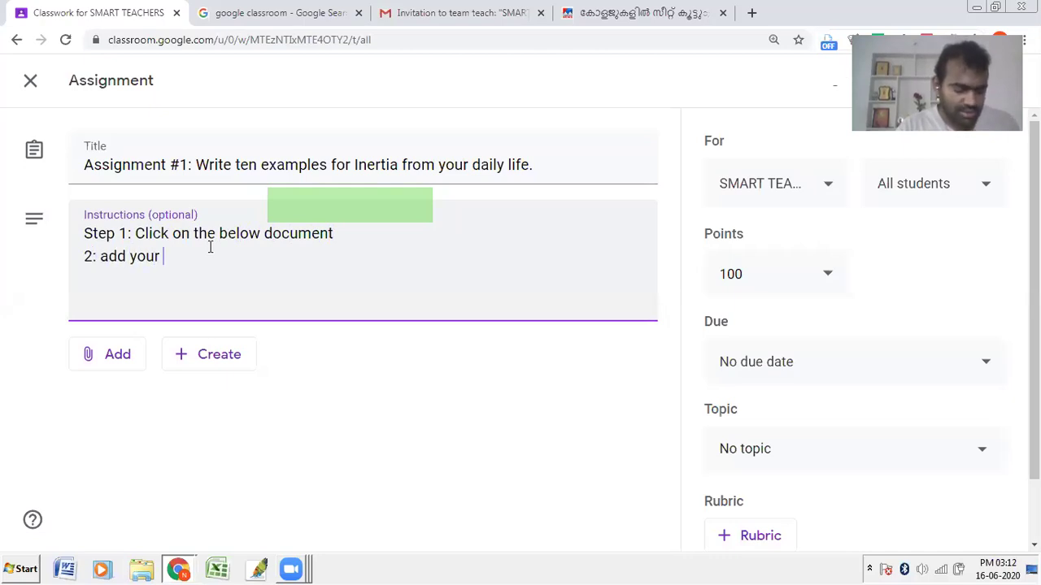
text(examples on)
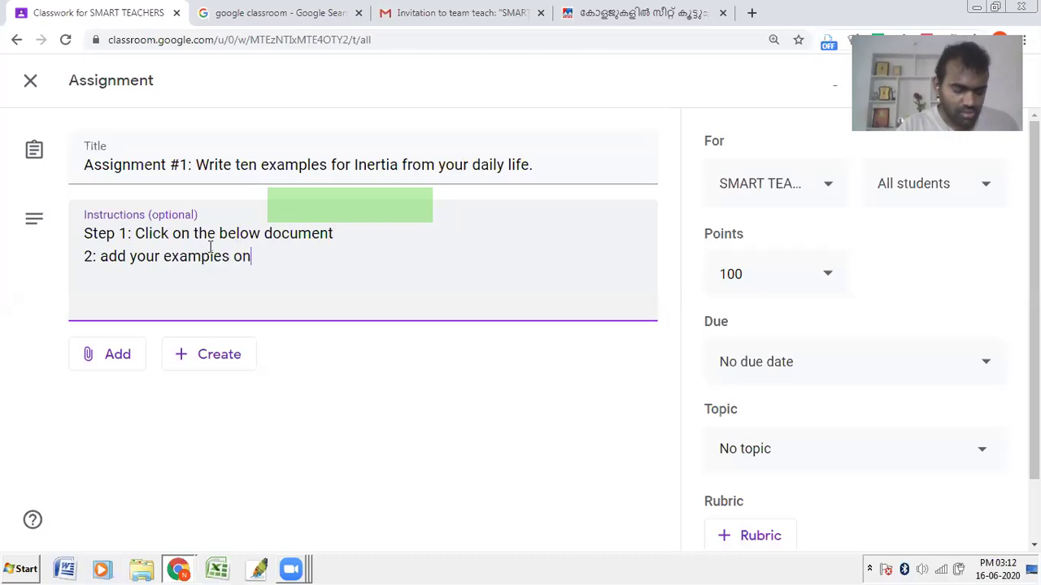
text( that provided by e)
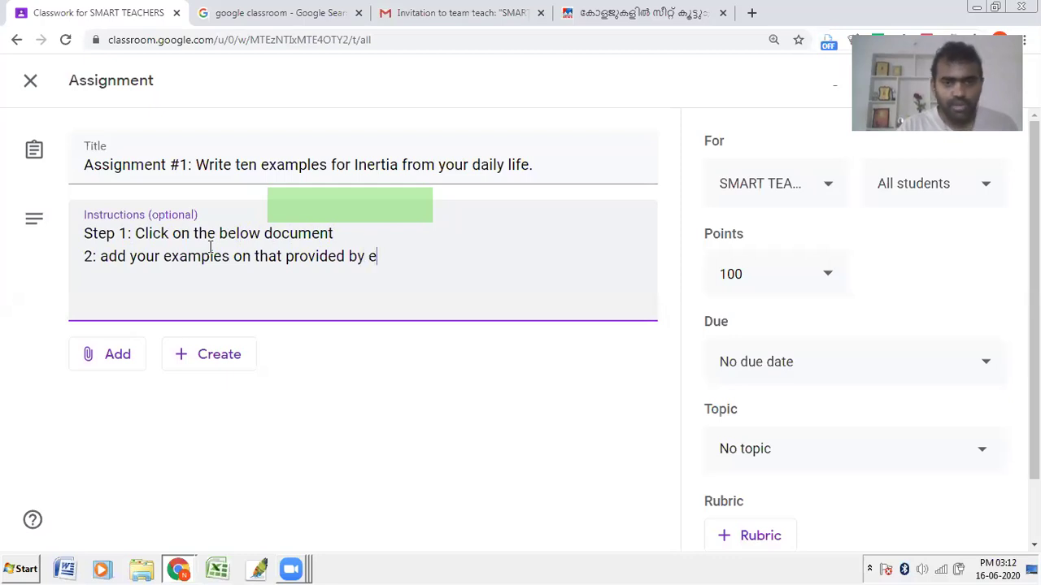
key(BackSpace)
text(rool num)
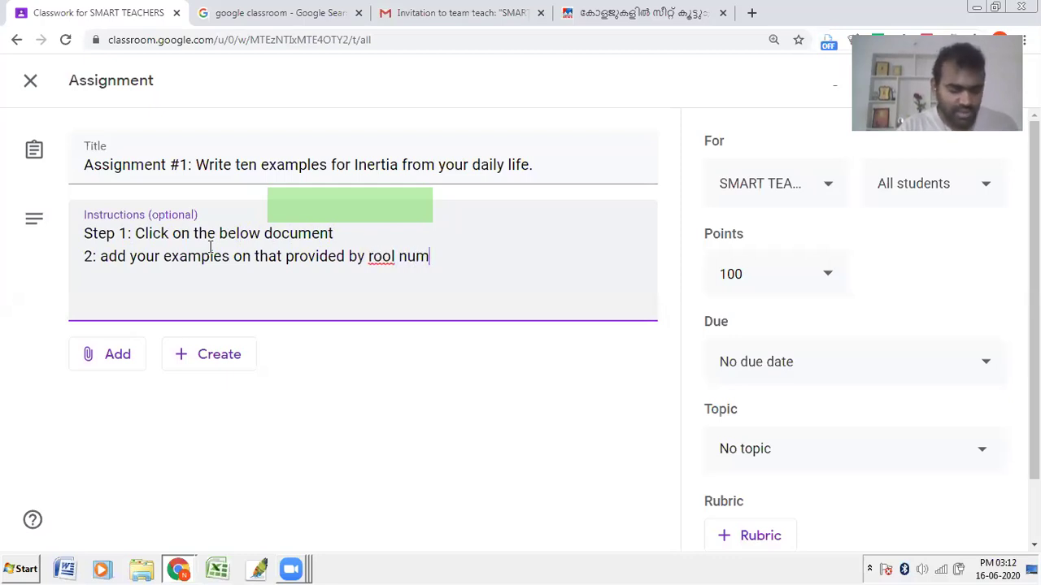
text(ber and )
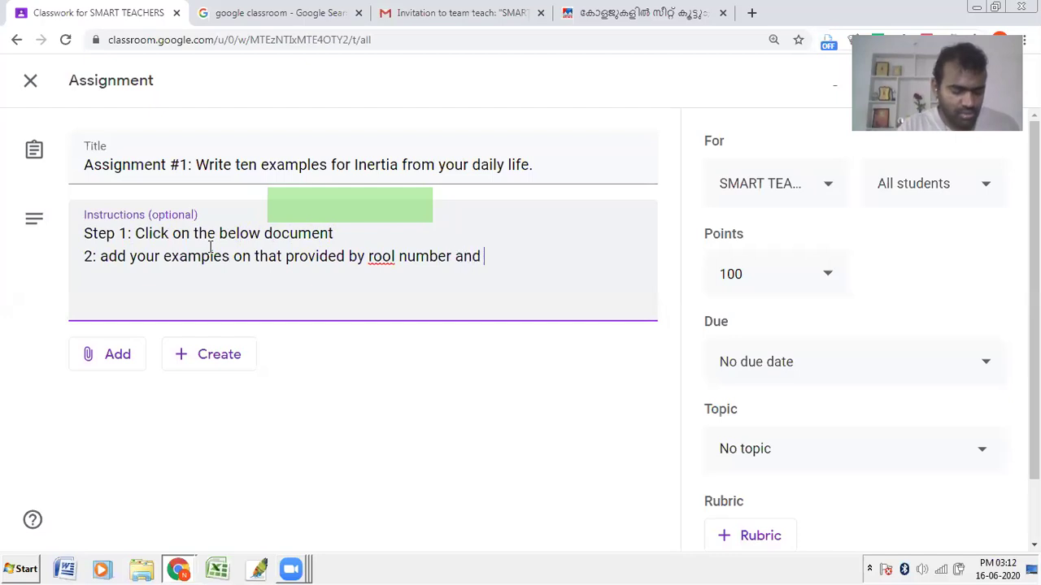
text(na)
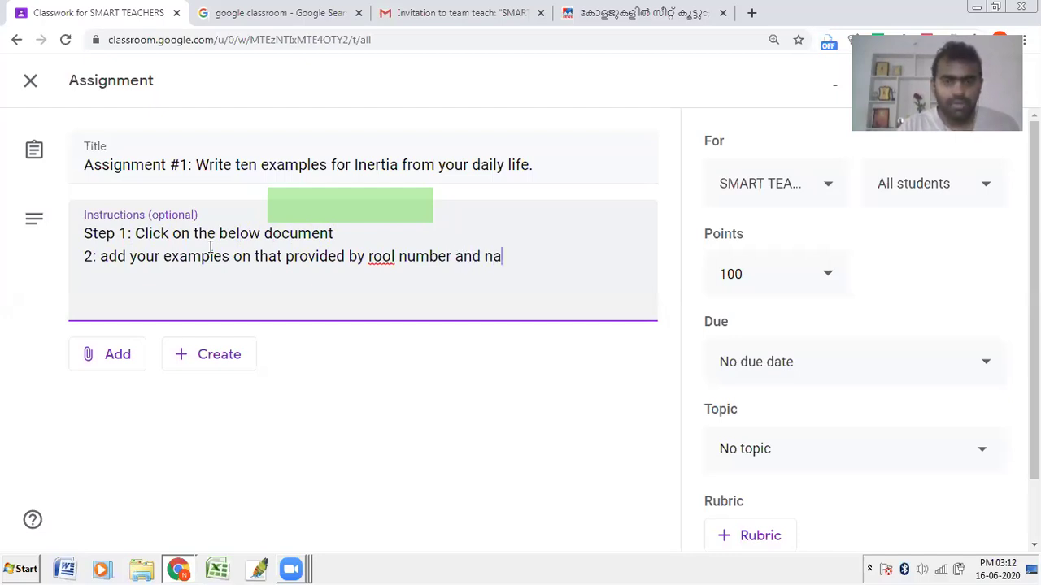
text(me e)
key(BackSpace)
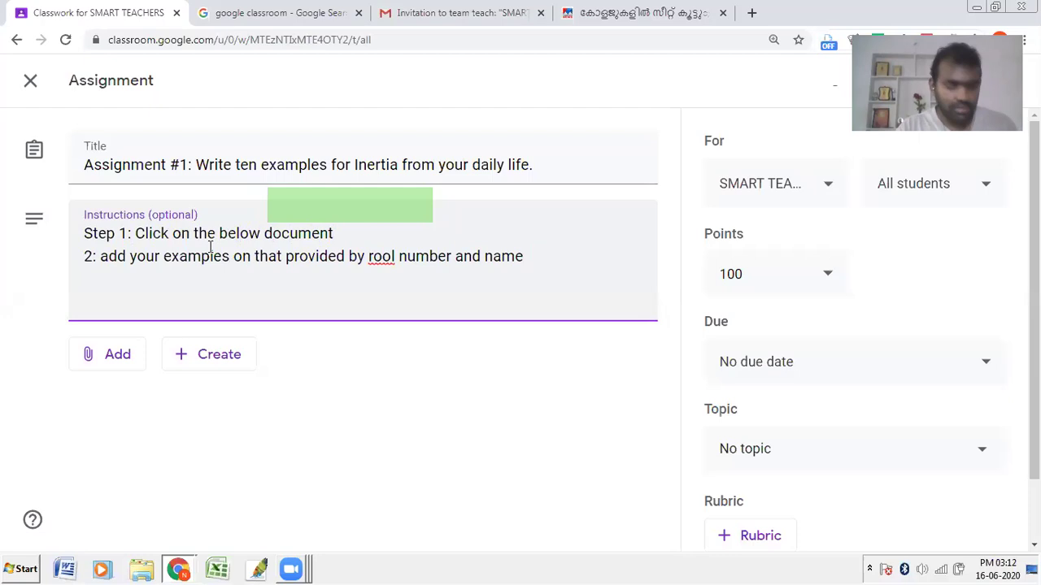
key(Return)
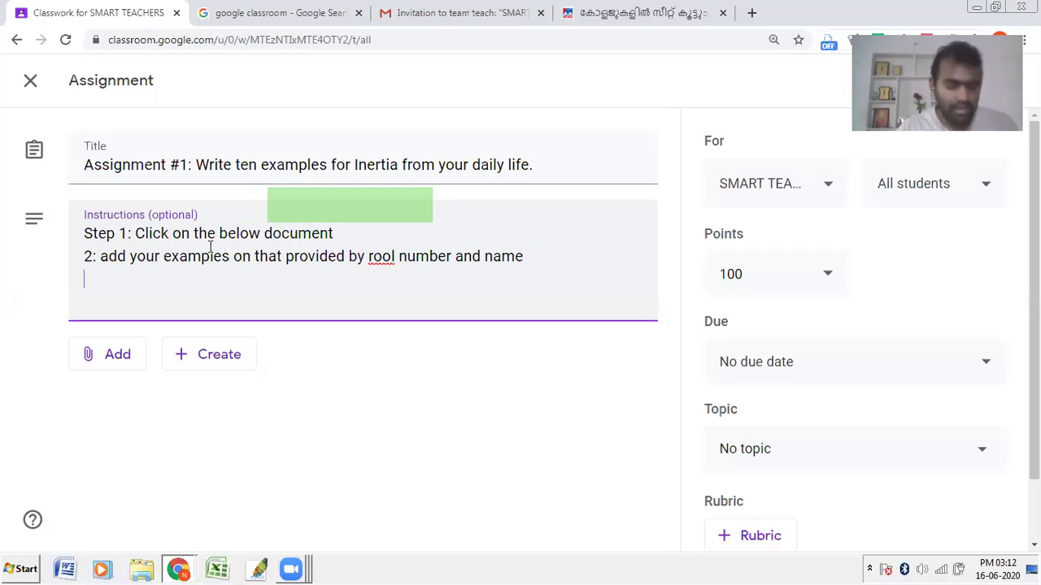
text(3.)
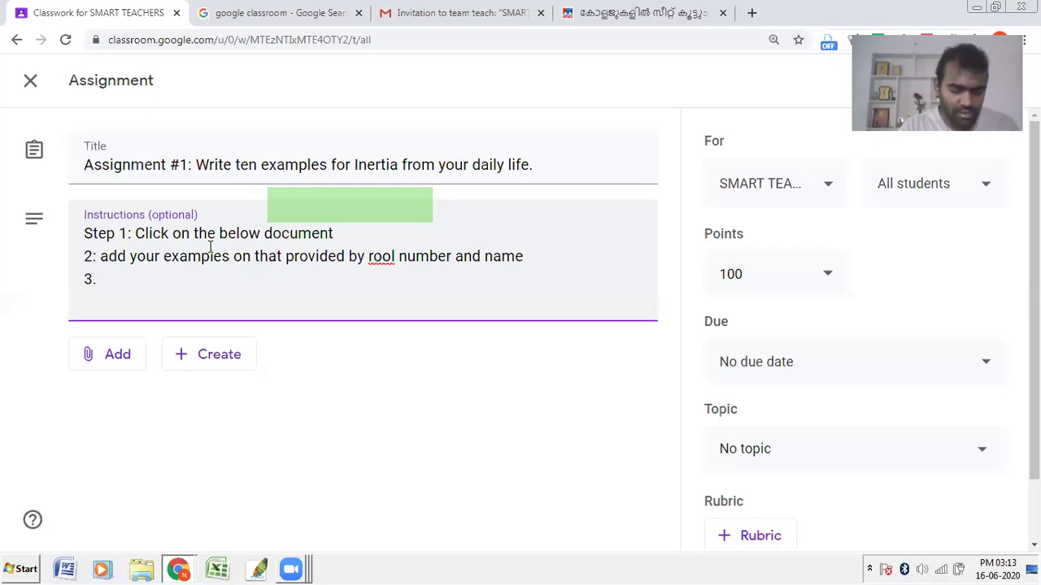
text( Click on turn in or hand in button)
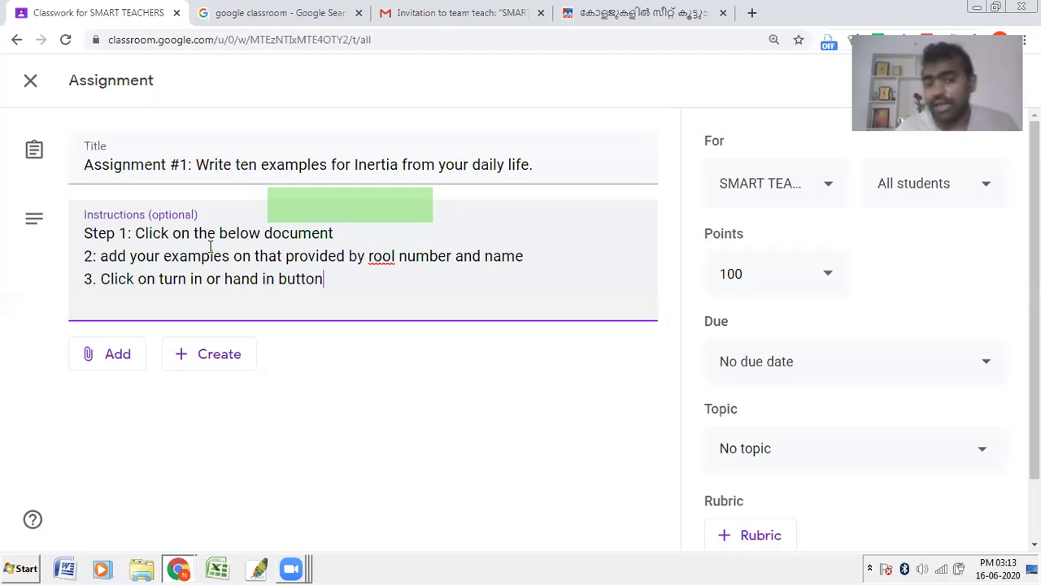
Step: Correct 'rool' to 'roll' in the assignment instructions
click(397, 262)
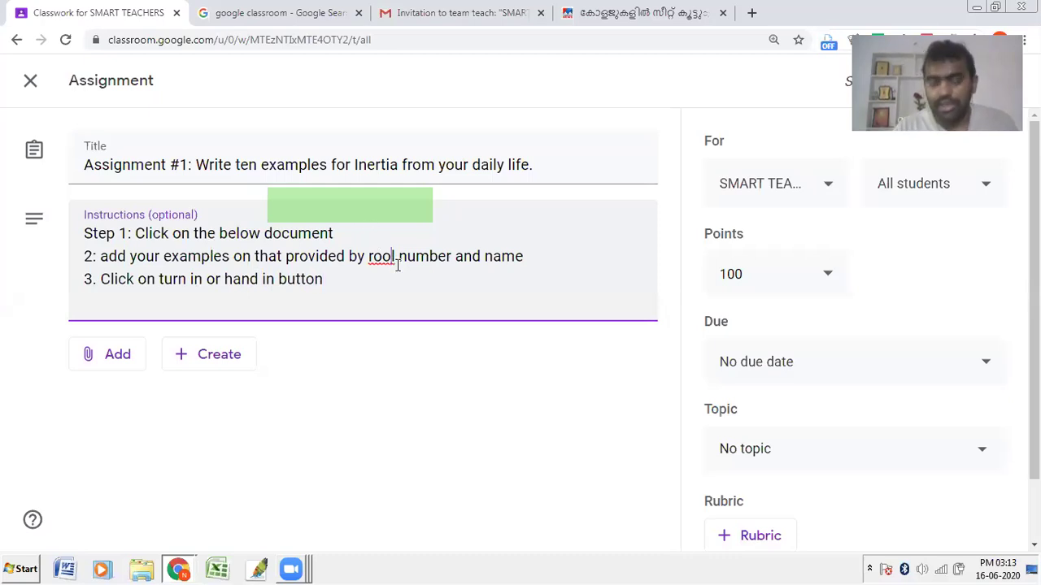
key(BackSpace)
text(l)
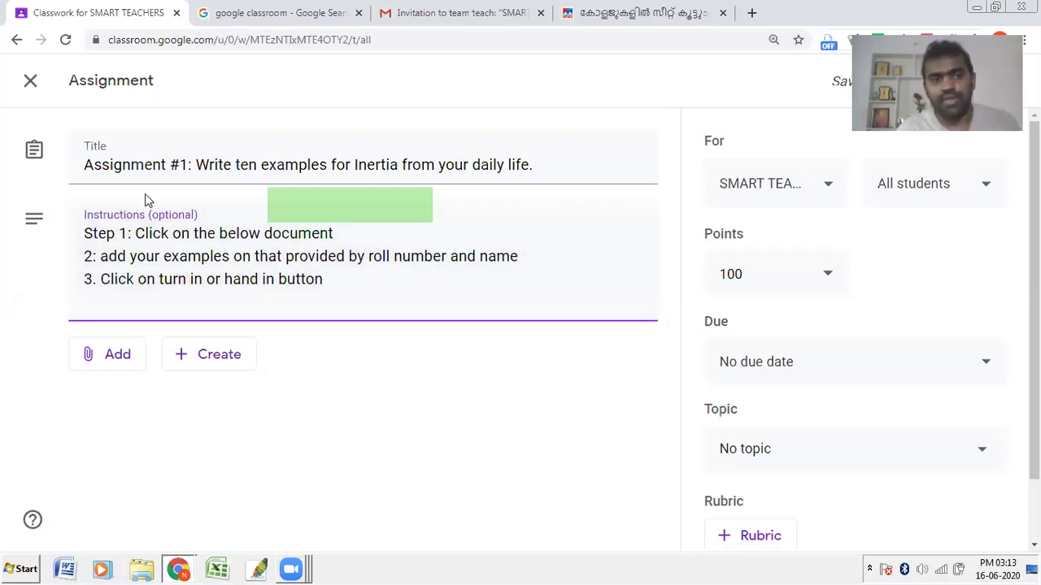
click(170, 165)
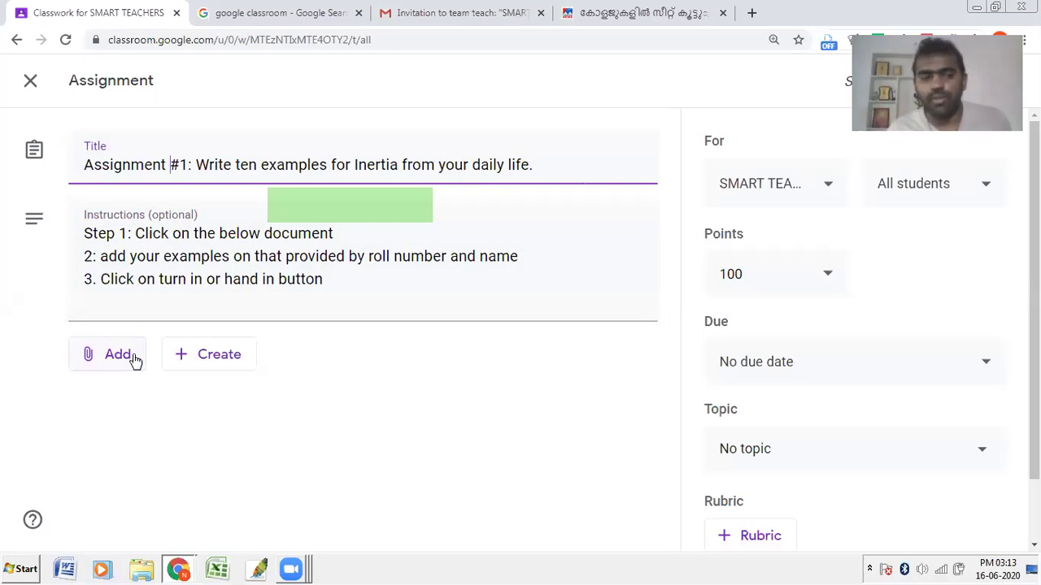
click(135, 360)
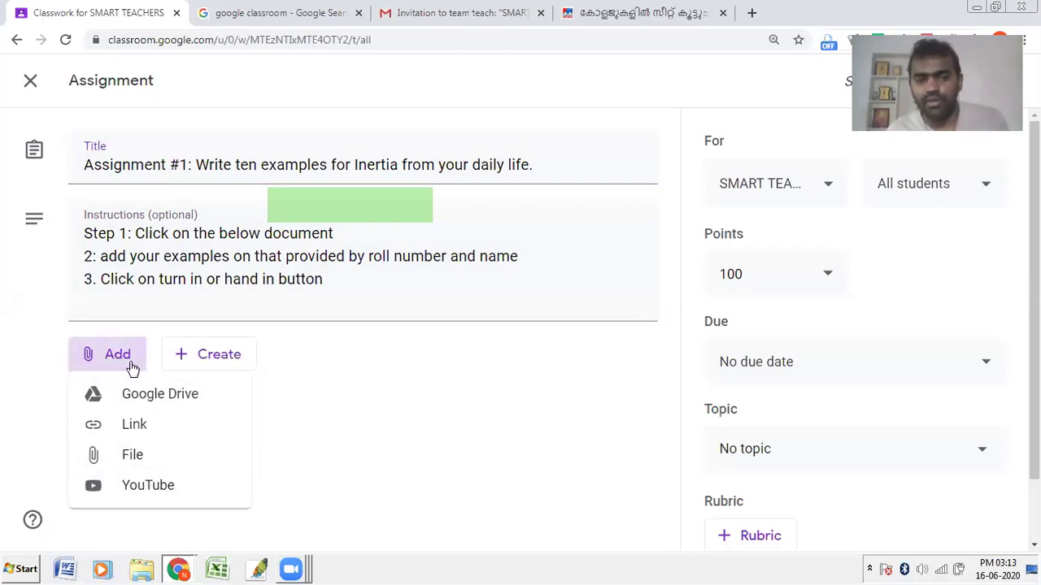
Step: Search YouTube for 'inertia' to find a video to attach
click(162, 486)
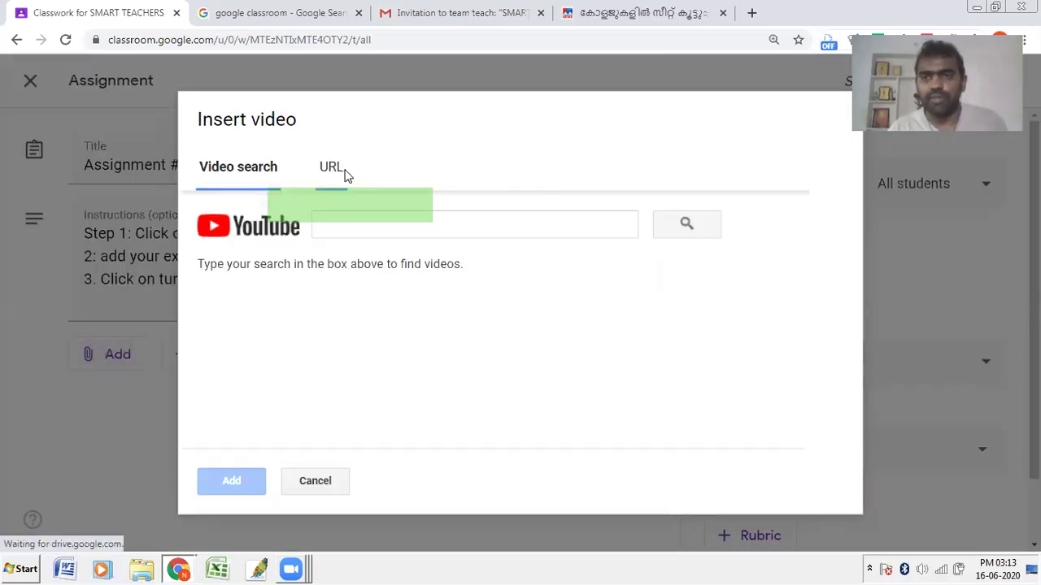
click(349, 221)
text(inertia)
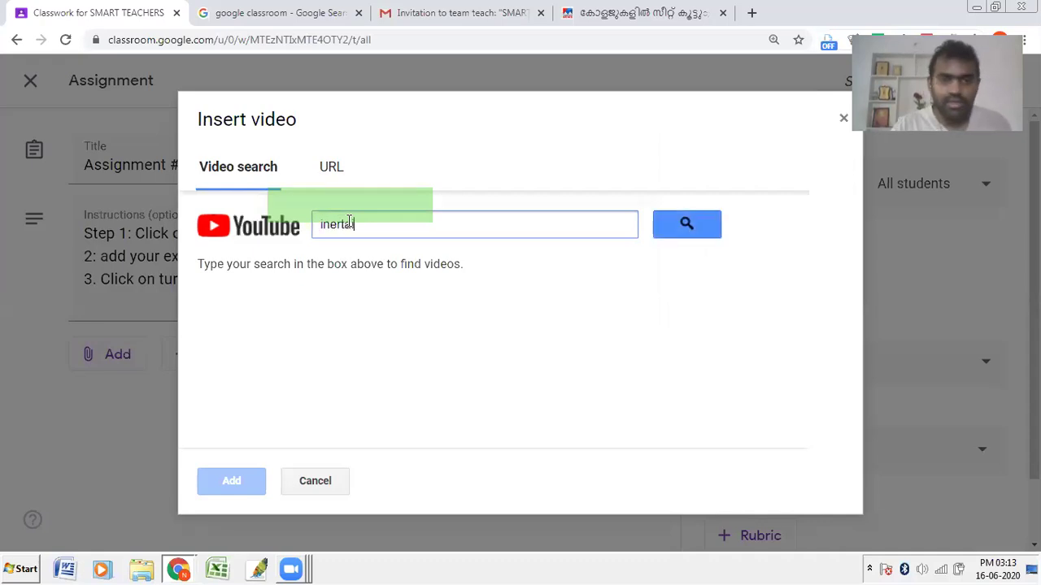
key(BackSpace)
key(BackSpace)
key(BackSpace)
text(tia)
key(Return)
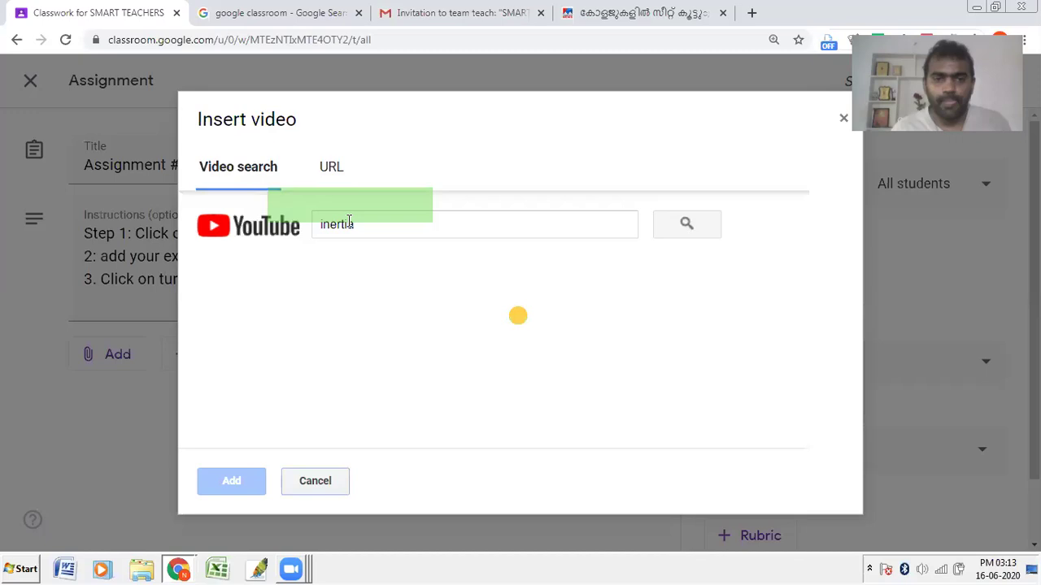
Step: Refine the search to 'concept of inertia' and attach the 'What is Inertia?' video
click(388, 231)
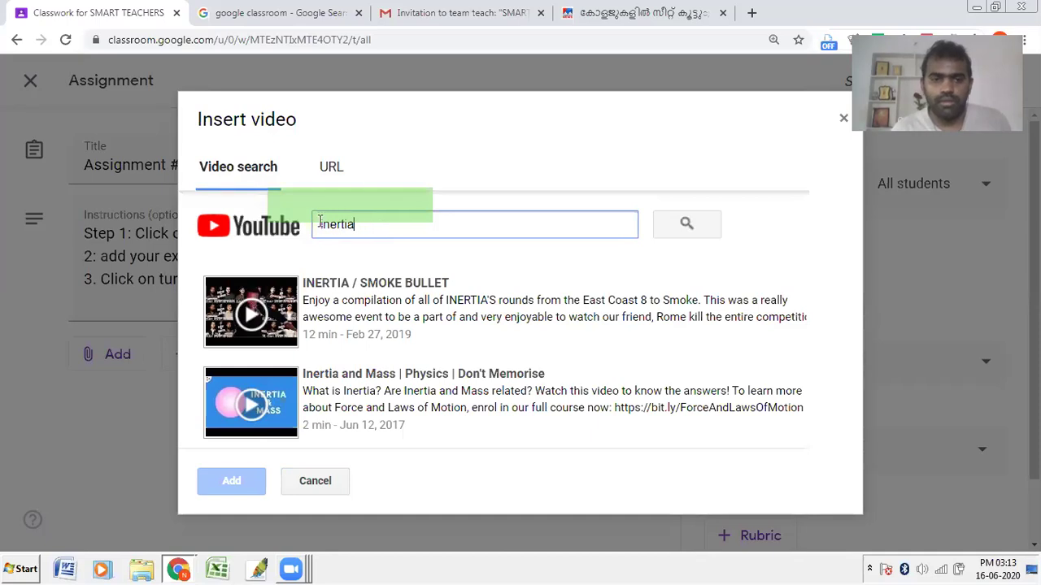
text(concep)
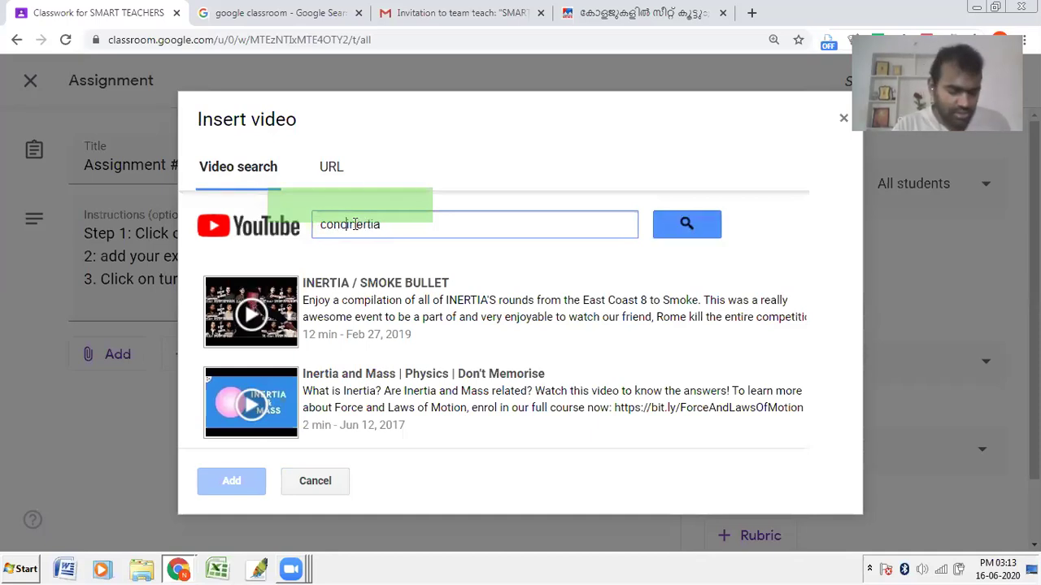
text(t of)
key(Return)
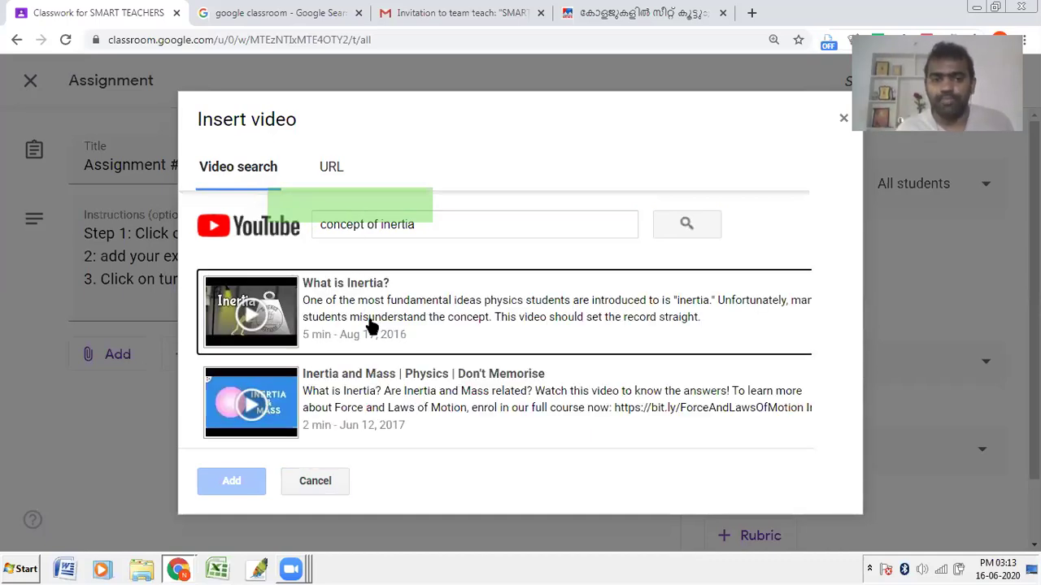
click(364, 298)
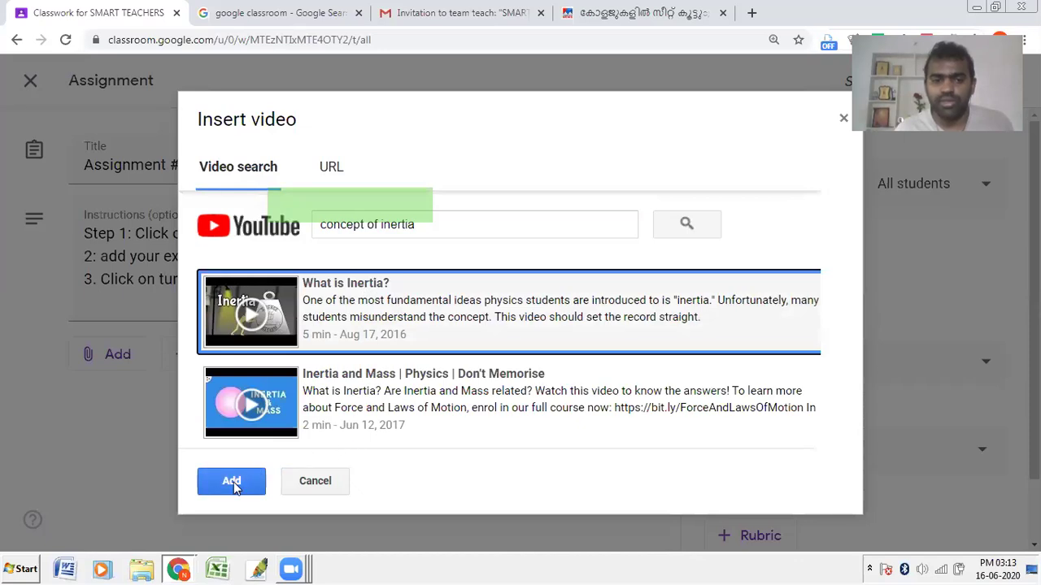
click(235, 485)
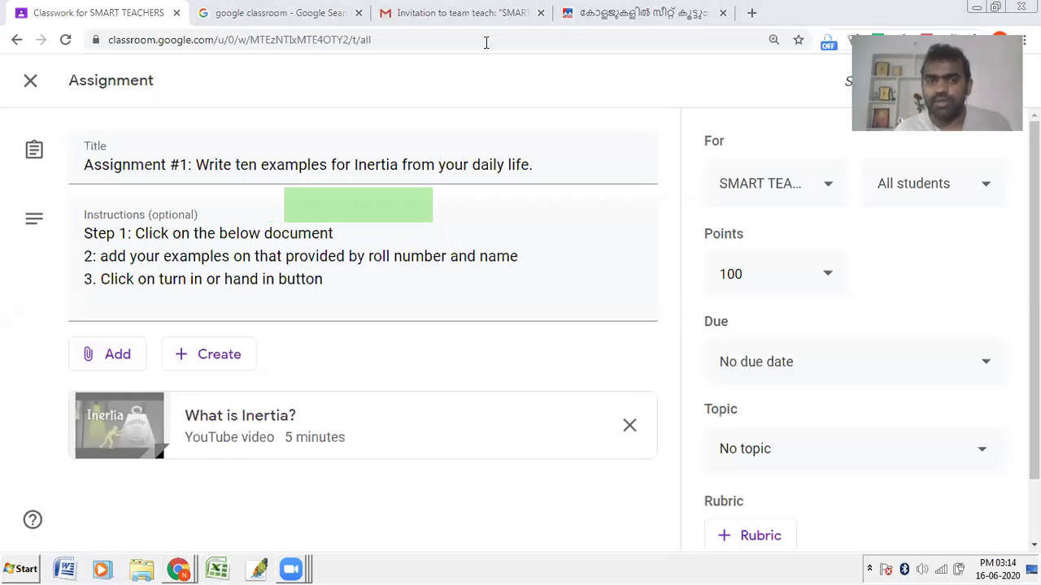
Step: Check the assignment targets the SMART TEACHERS class with all students included
click(774, 183)
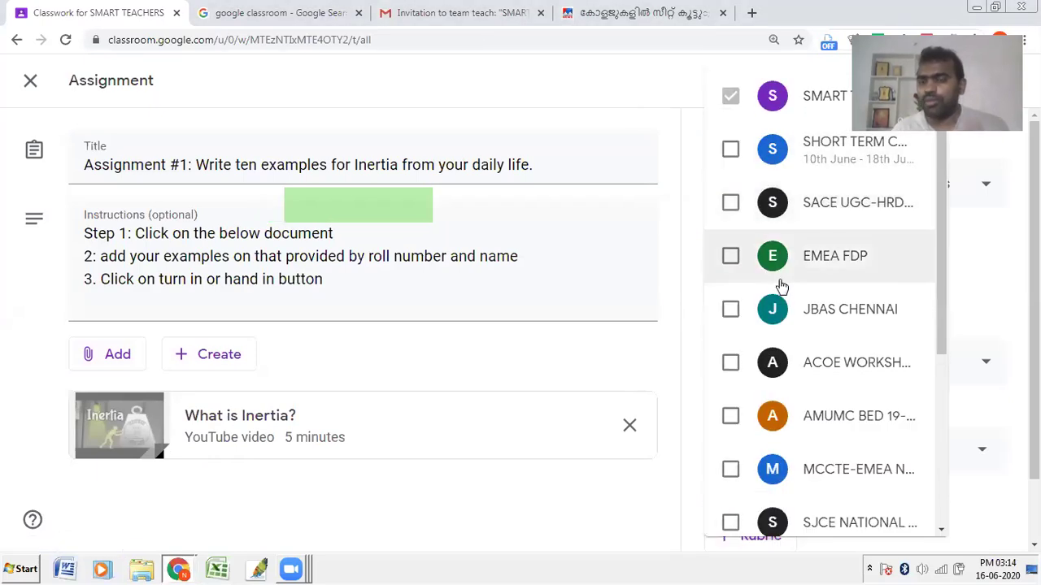
click(691, 134)
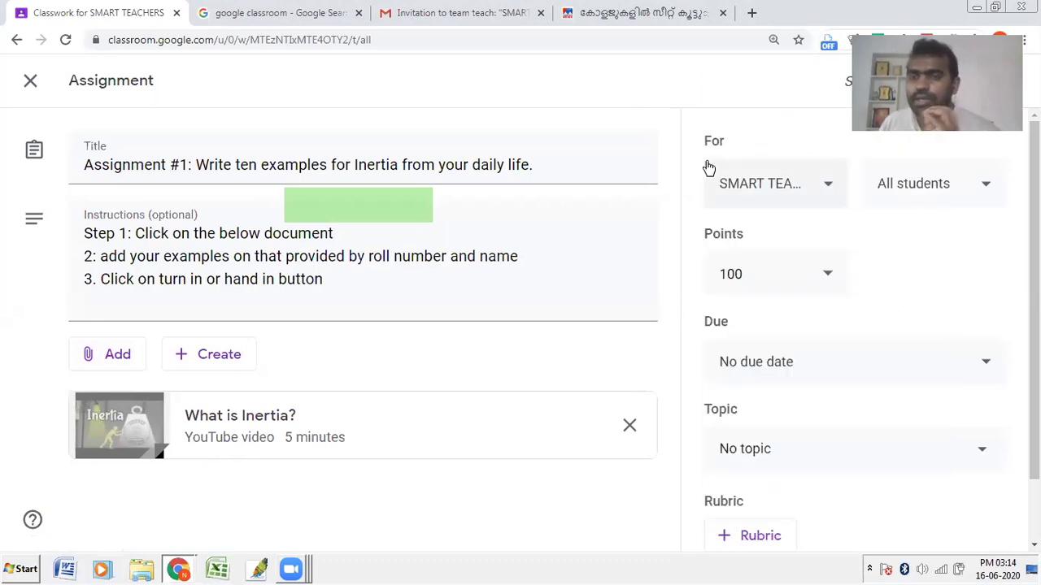
click(911, 196)
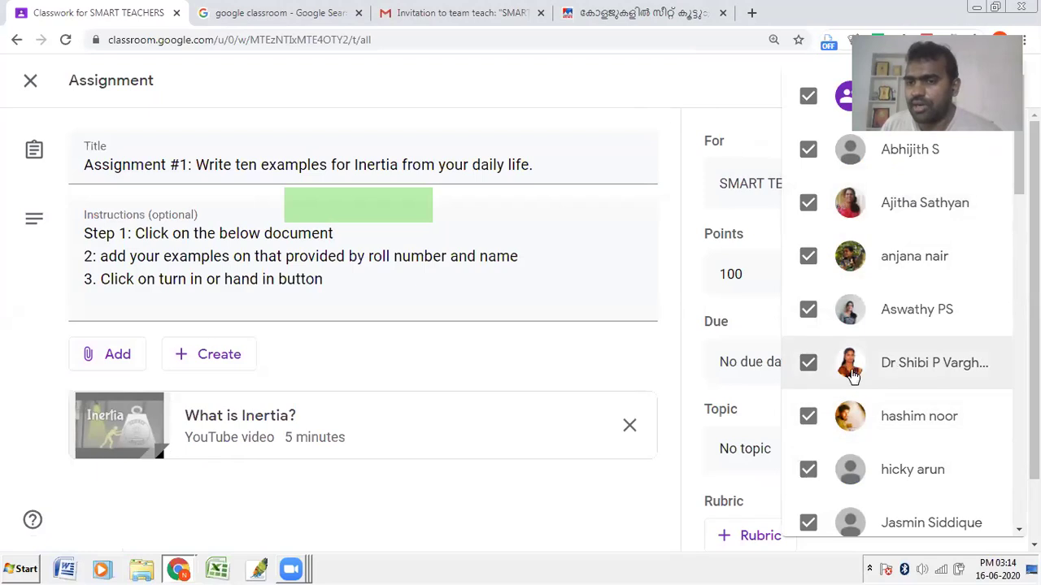
click(718, 88)
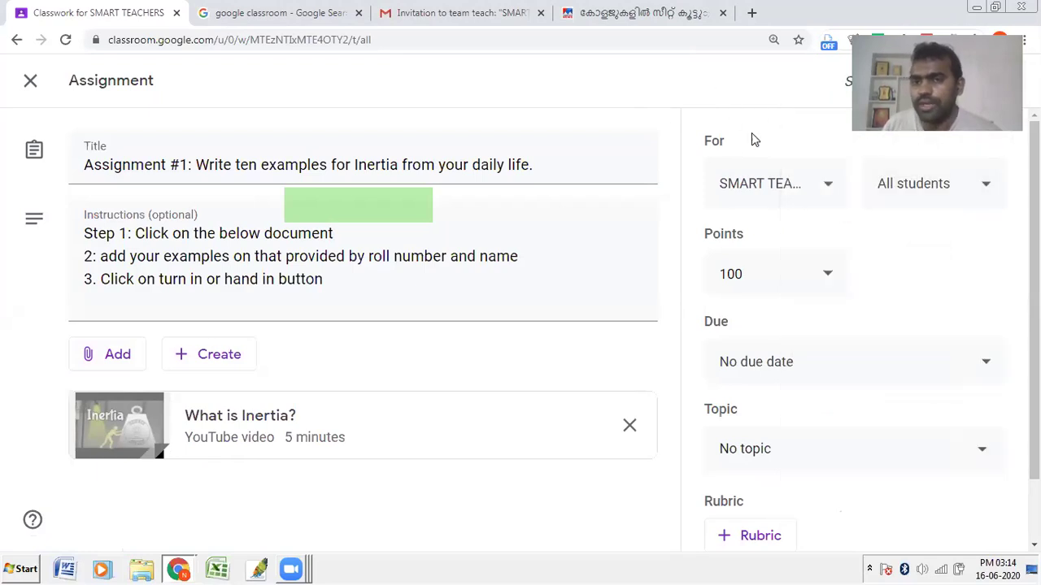
Step: Change the points from 100 to 10, briefly switch to Ungraded, then restore 10 points
click(721, 276)
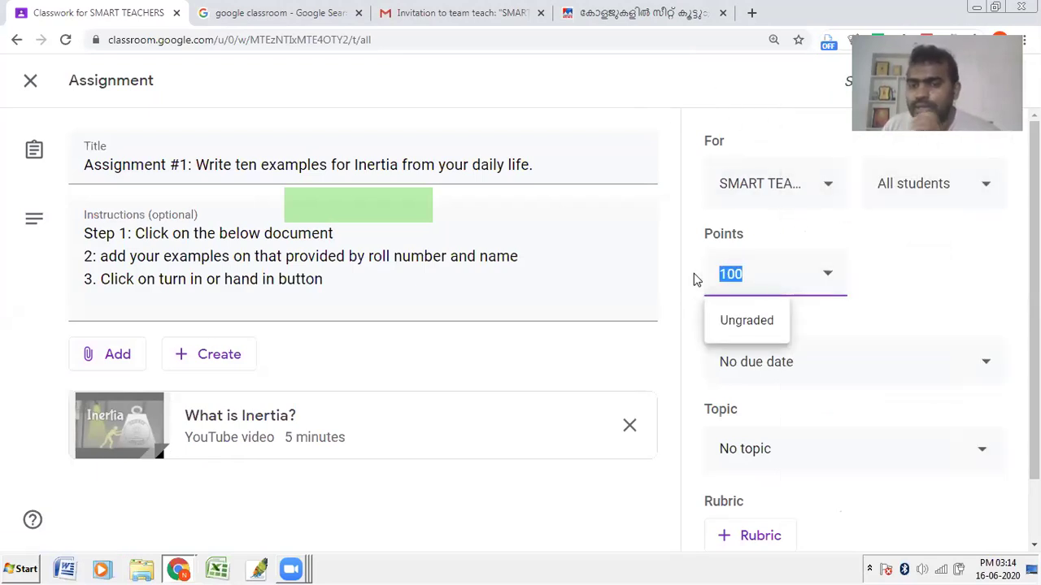
text(10)
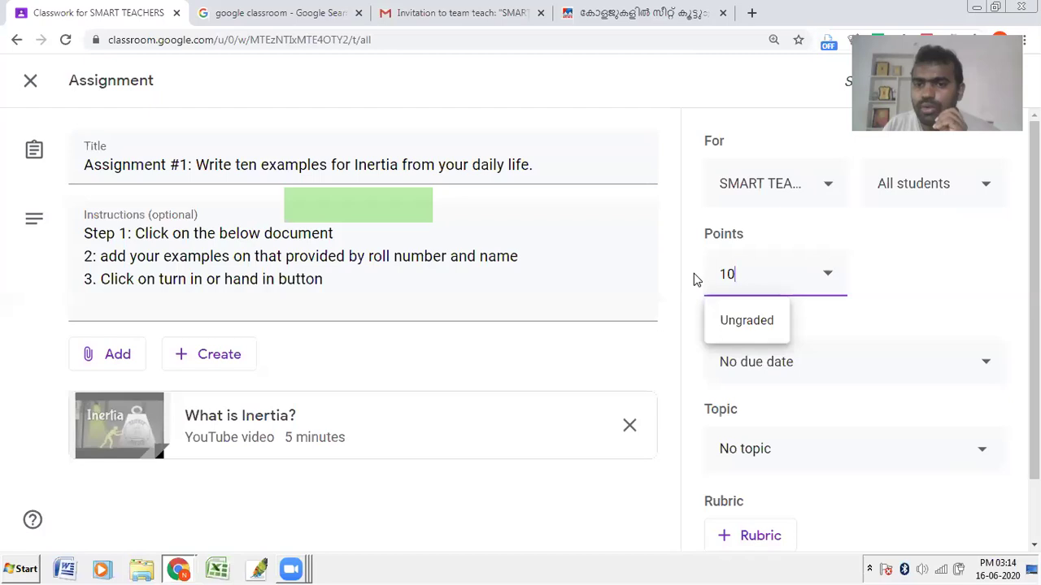
click(857, 295)
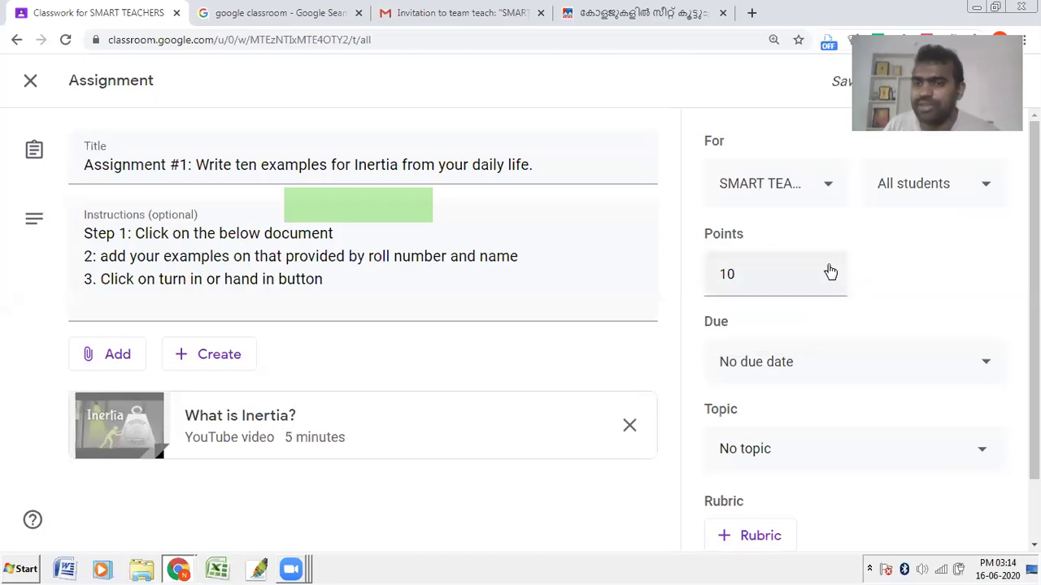
click(830, 272)
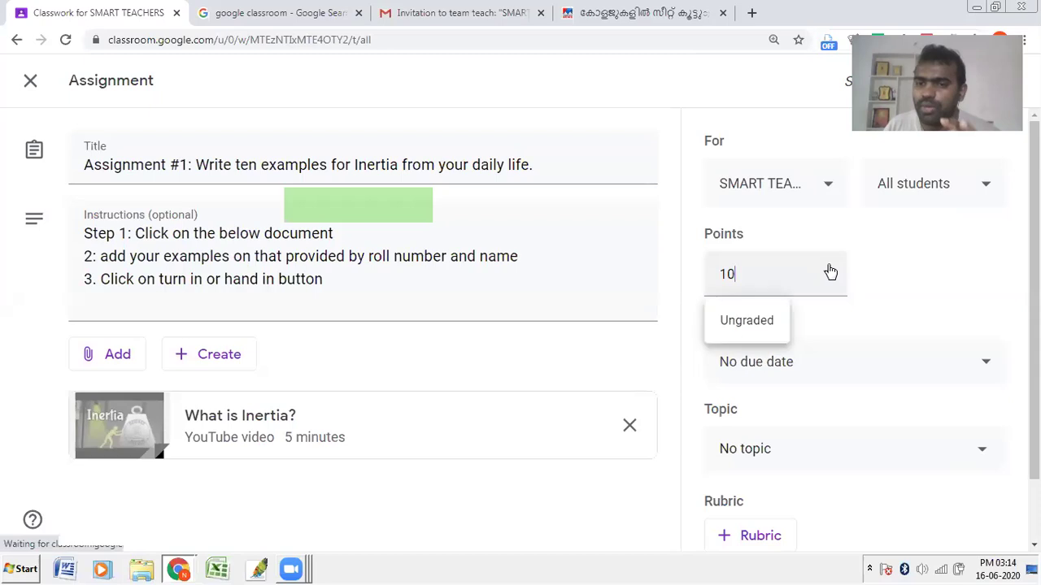
click(752, 323)
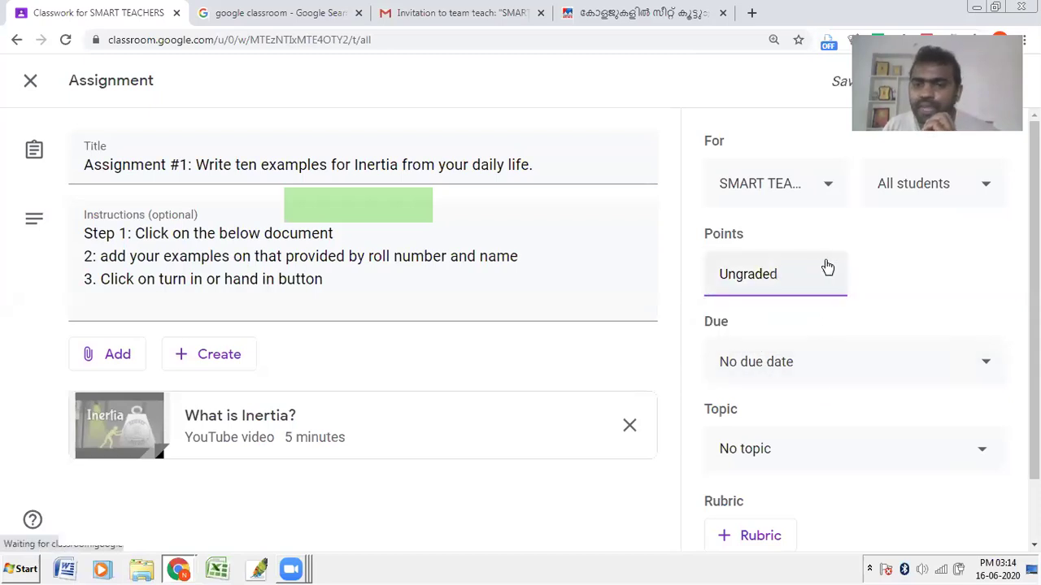
drag(797, 274, 638, 274)
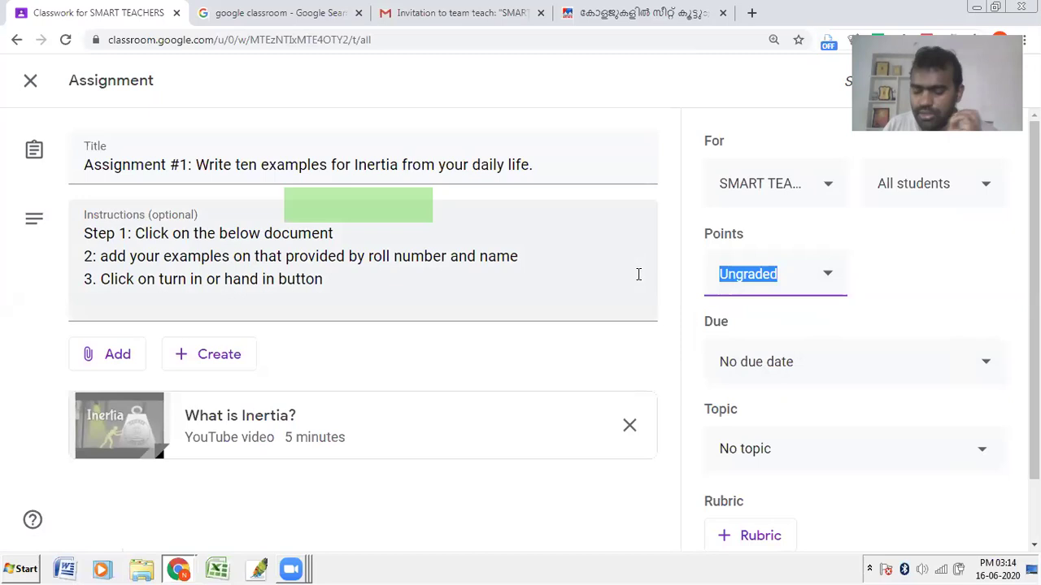
text(10)
click(979, 274)
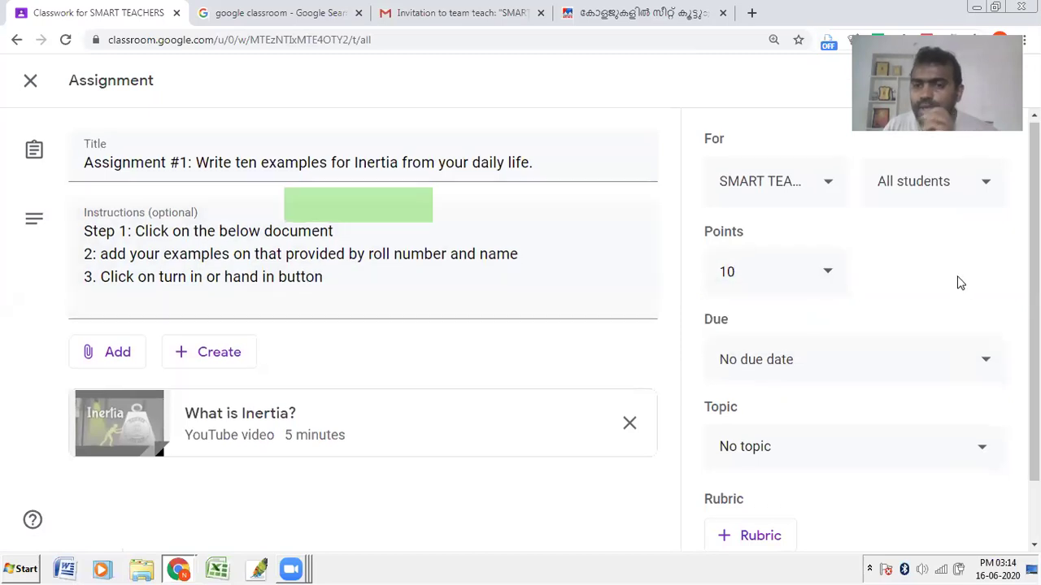
Step: Set the assignment's due date to June 16, 2020
scroll(959, 284, down, 1)
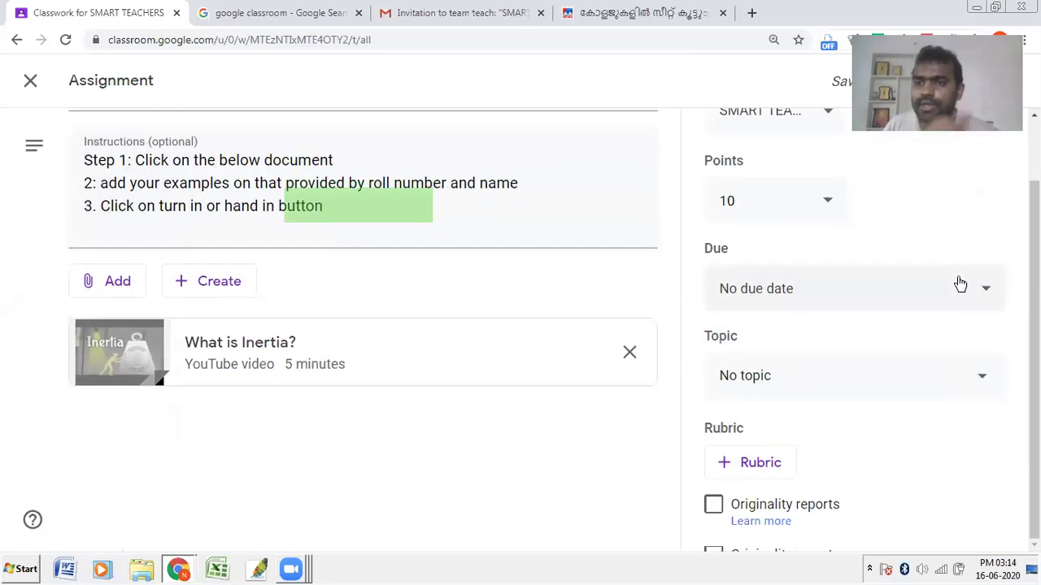
click(943, 298)
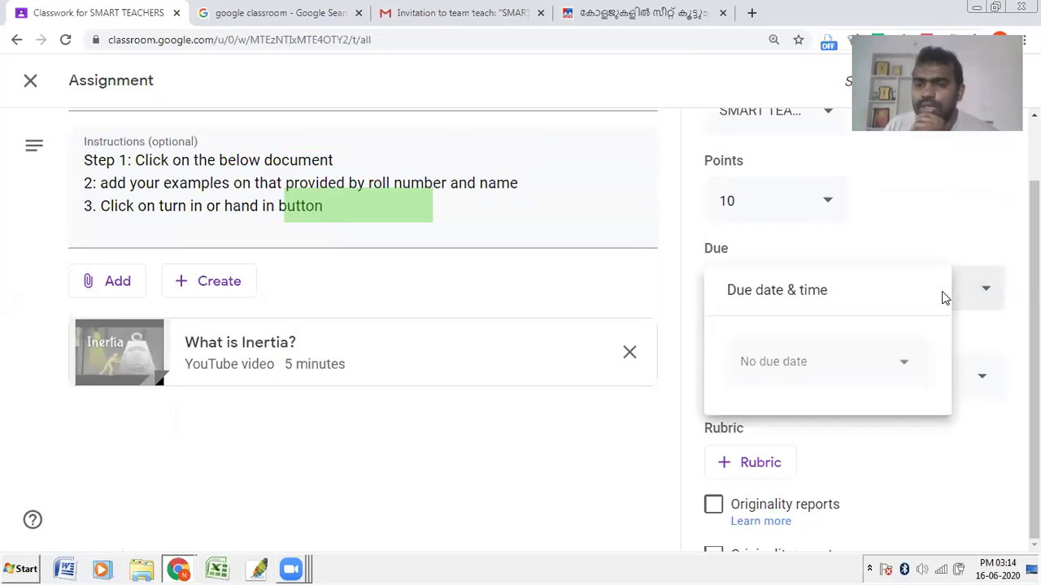
click(811, 241)
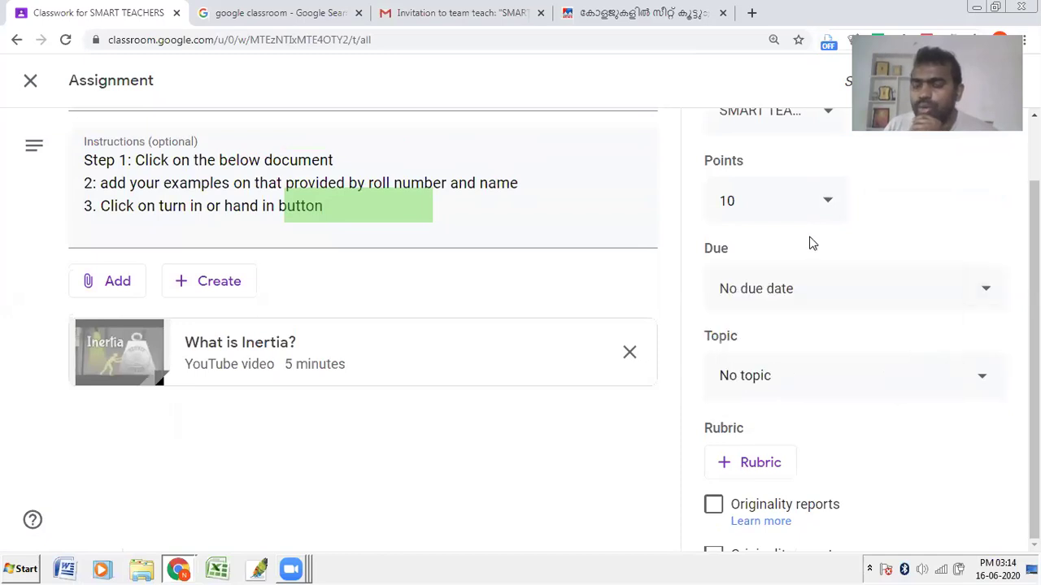
click(797, 290)
click(848, 382)
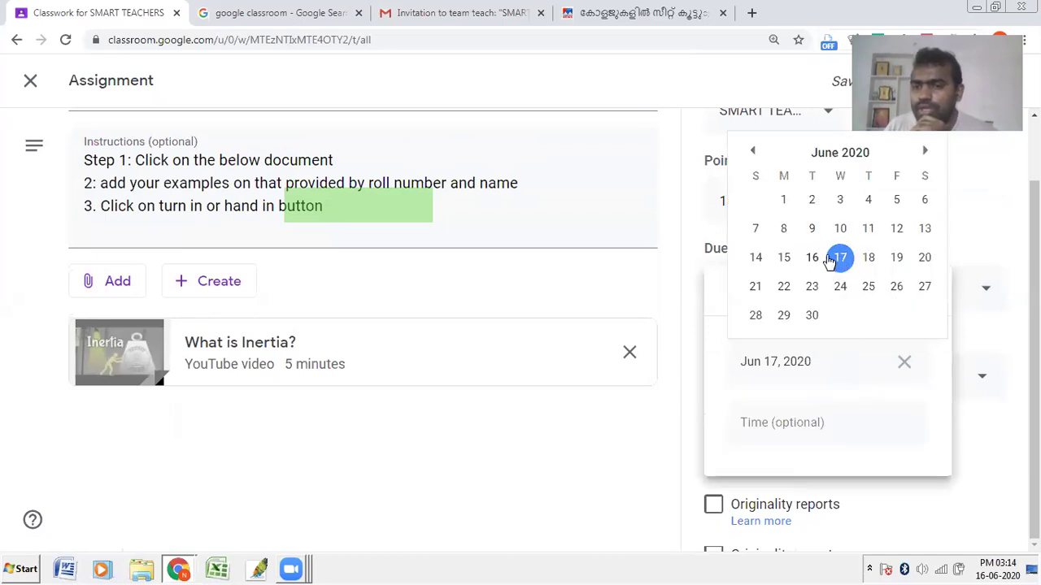
click(812, 257)
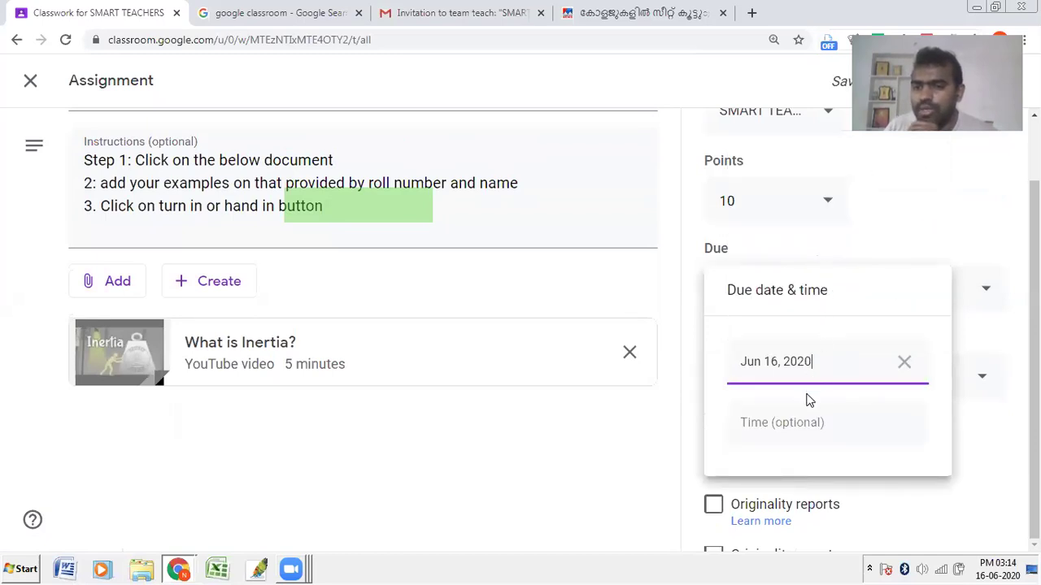
Step: Enter a due time of 03:19 PM, correcting the mistyped 03:17
click(783, 426)
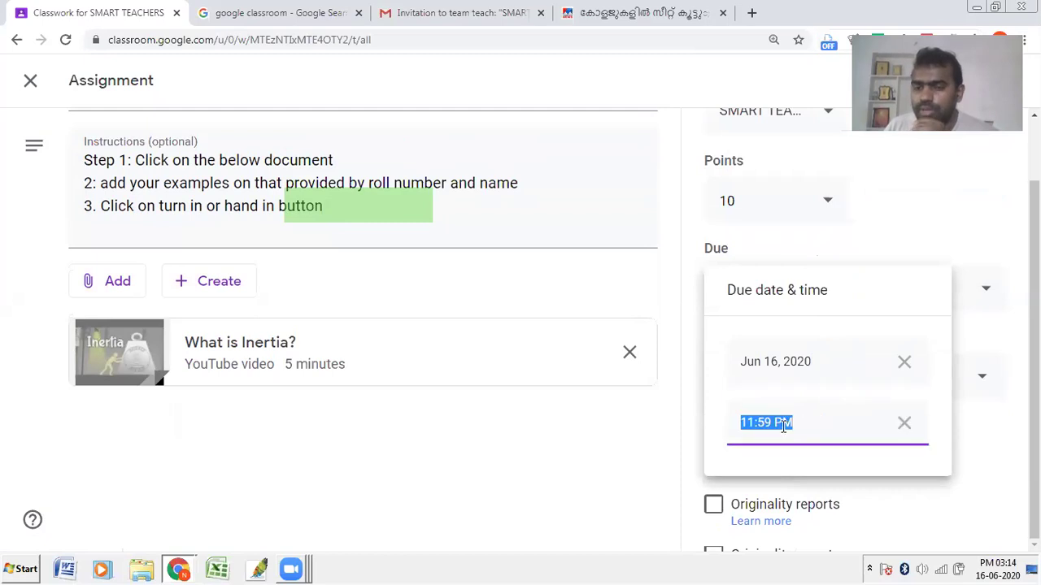
text(03)
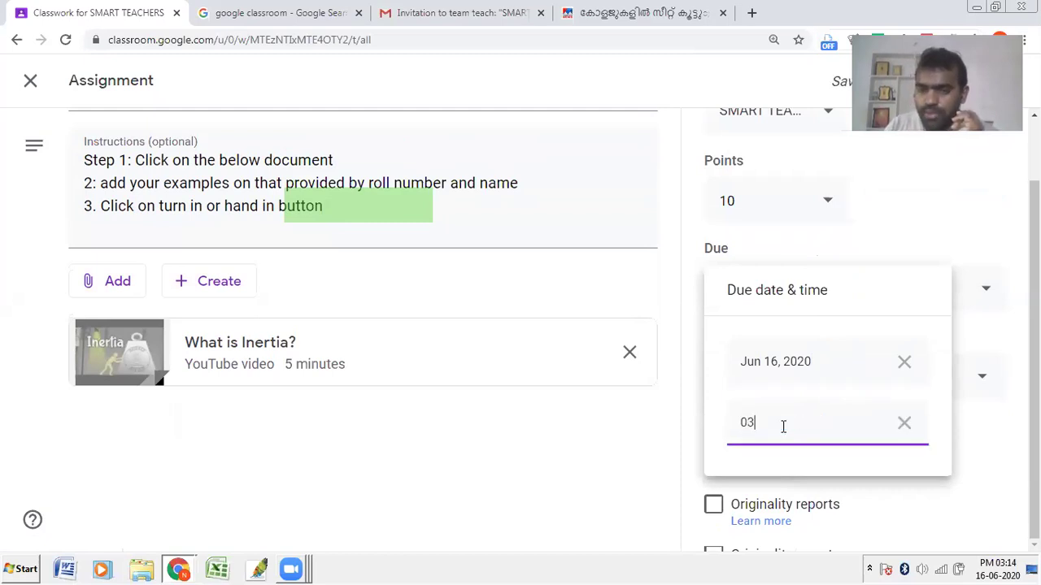
text(:1)
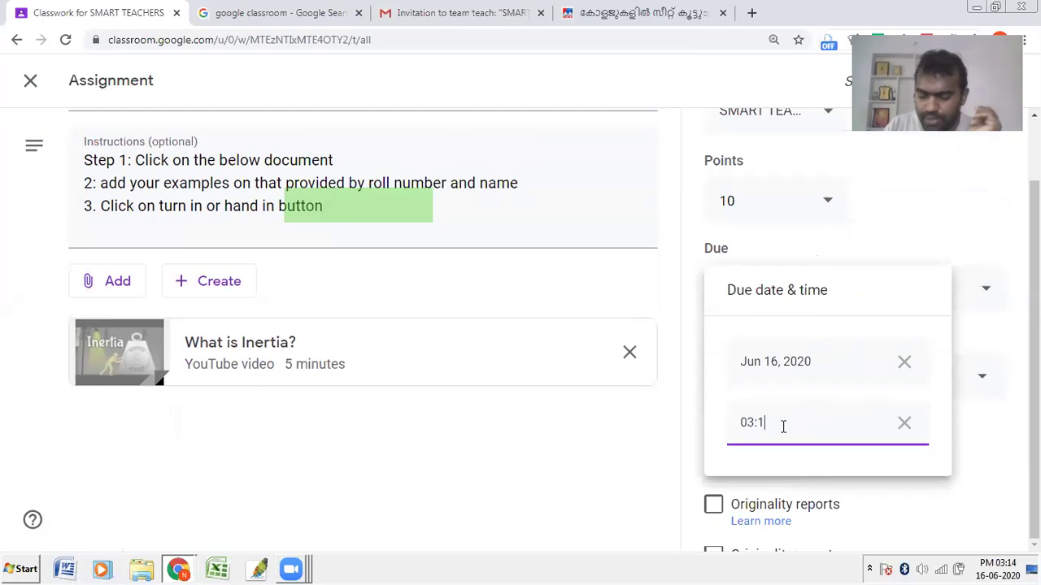
text(7 PM)
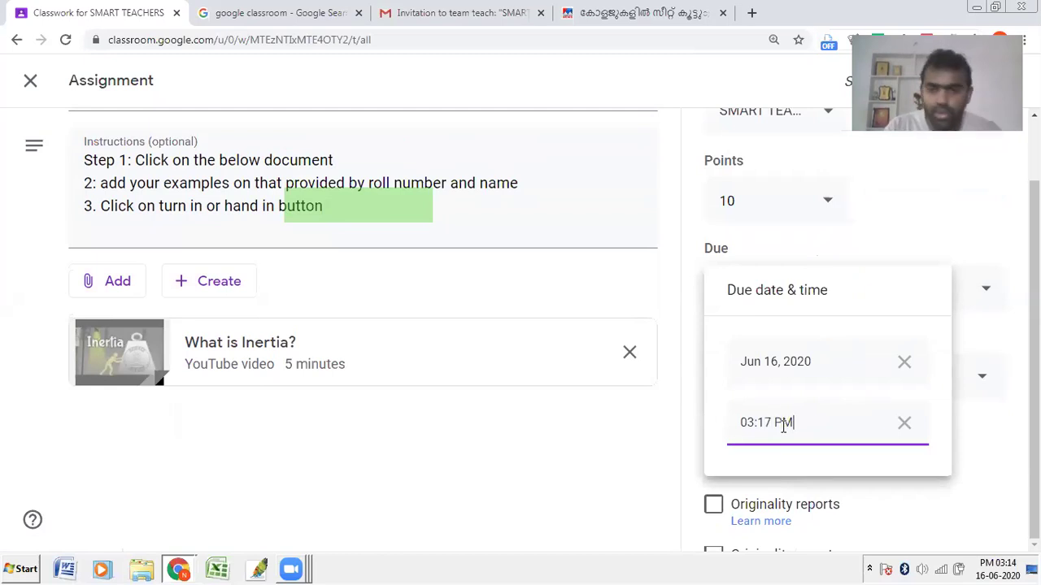
click(770, 424)
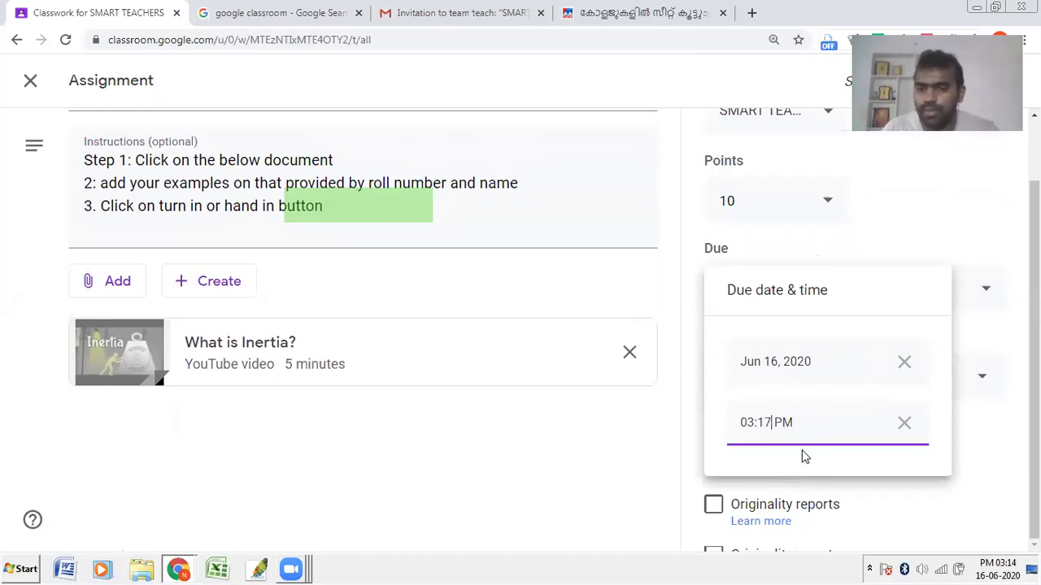
key(BackSpace)
text(9)
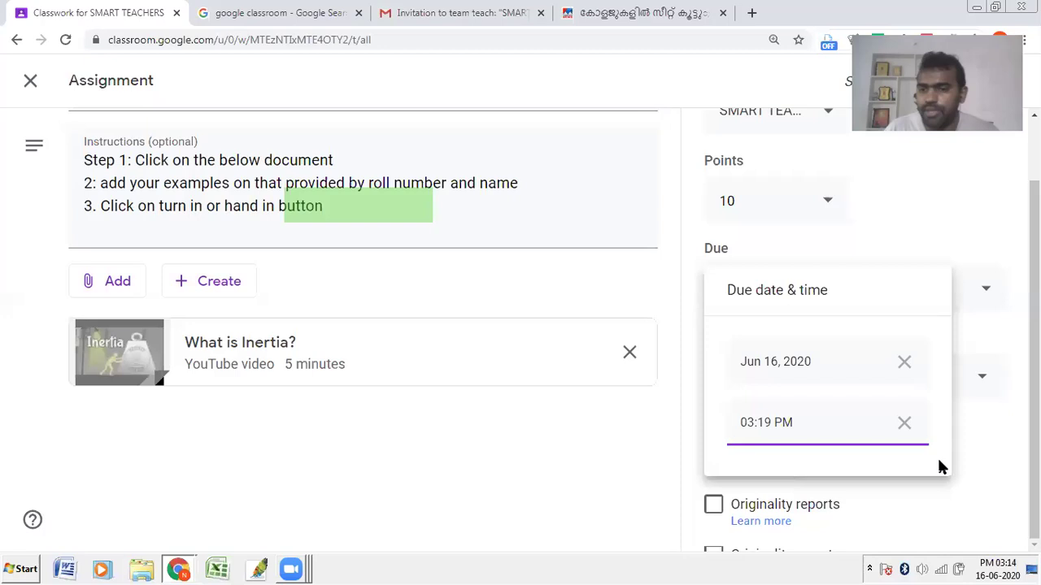
click(997, 451)
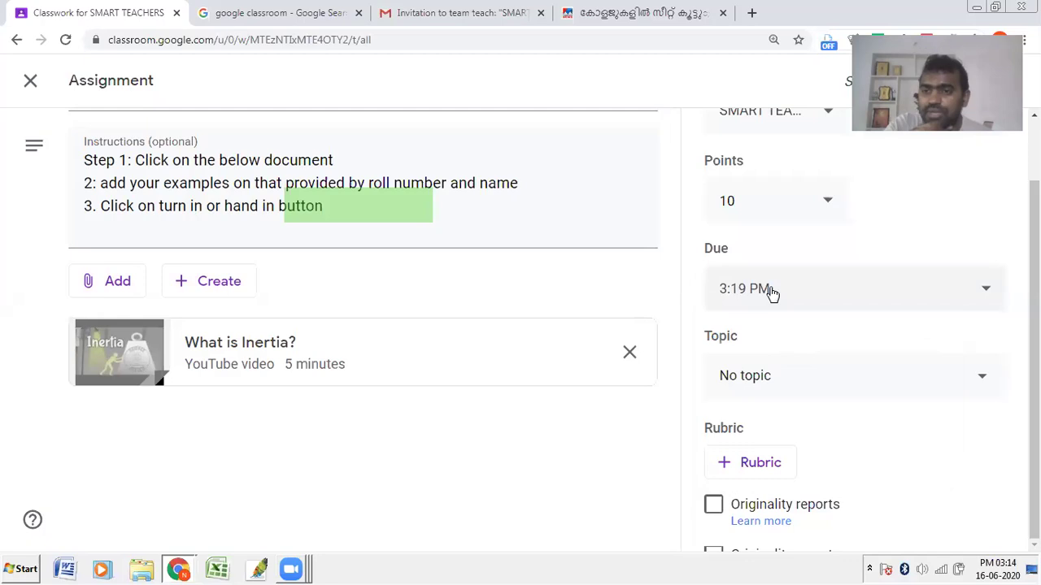
Step: Choose Assignment from the Topic list for this assignment
click(770, 390)
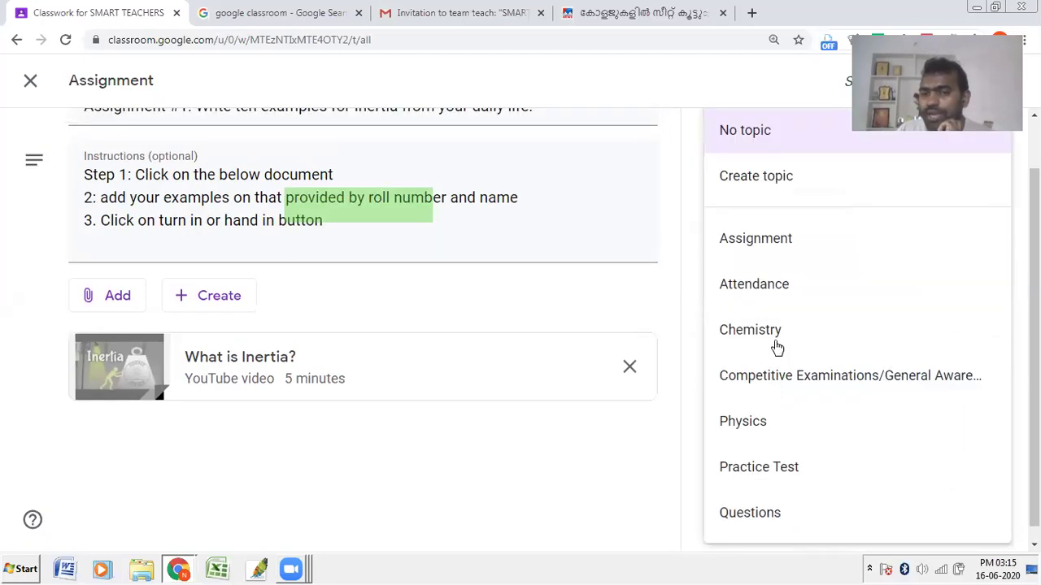
click(714, 66)
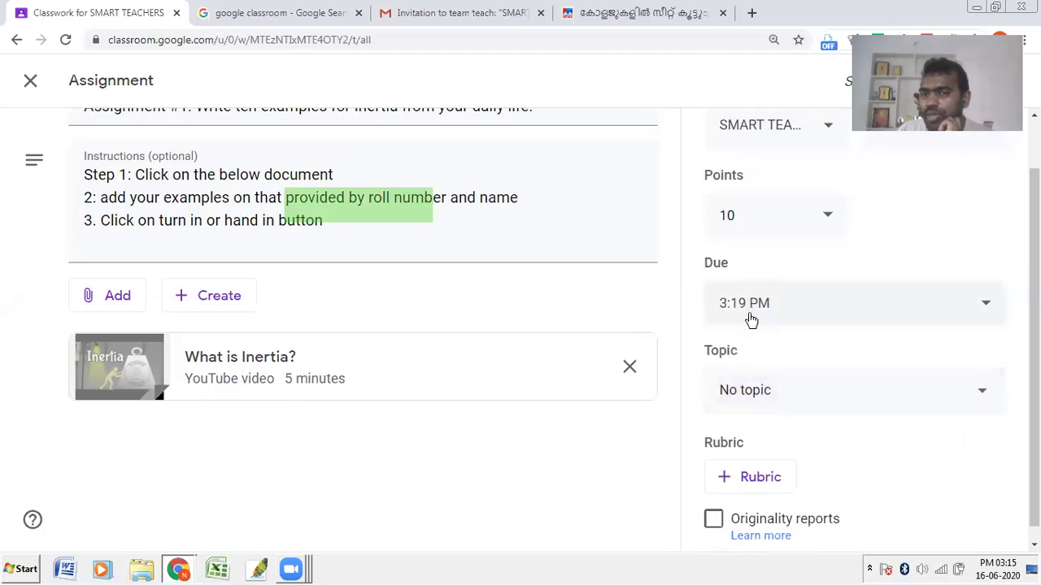
click(756, 397)
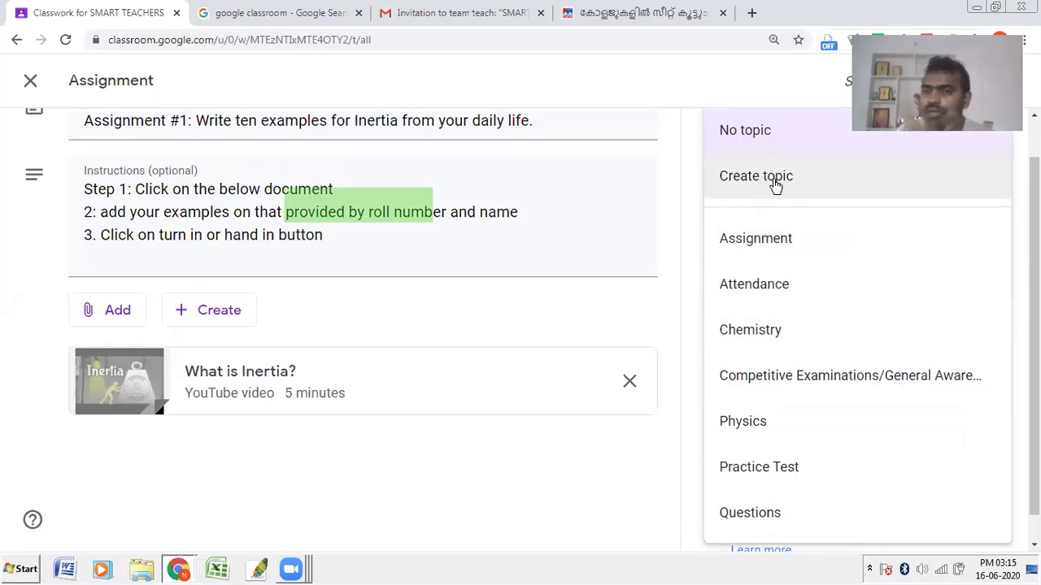
click(780, 237)
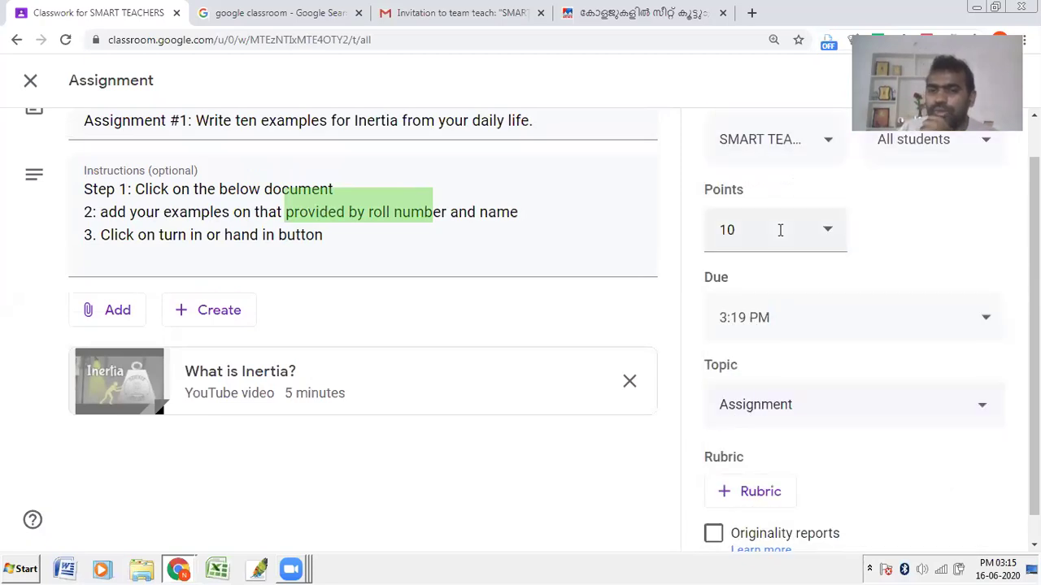
scroll(839, 465, down, 1)
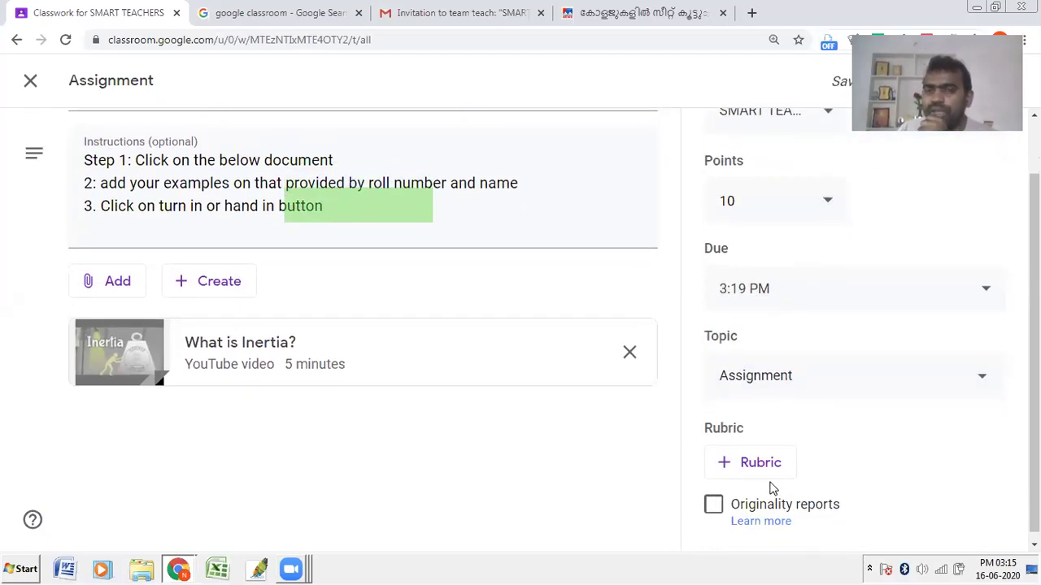
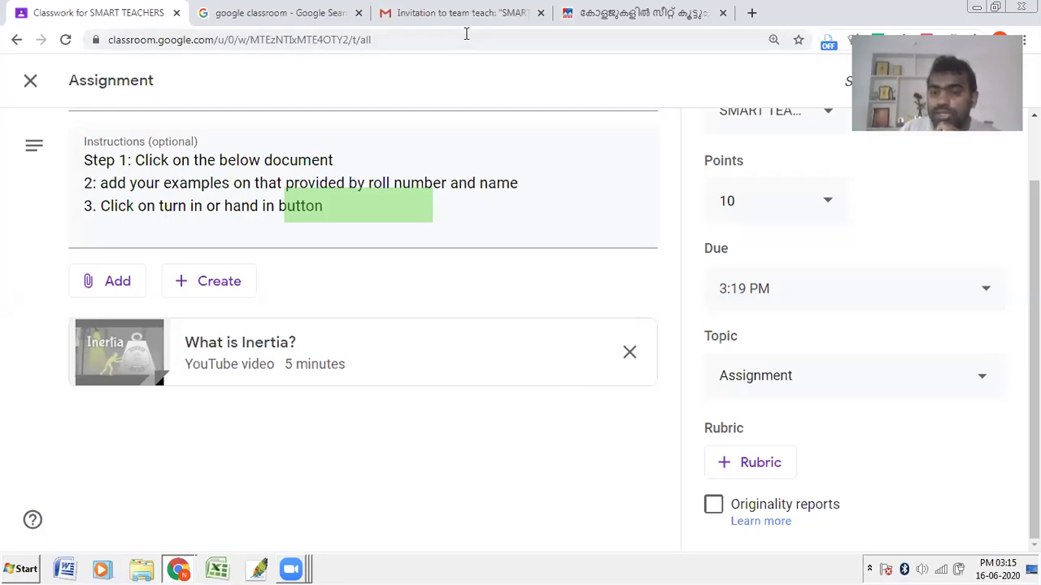
Step: Create a new rubric for the assignment and title its first criterion Punctuality
mouse_move(696, 443)
mouse_down()
mouse_move(722, 468)
mouse_move(814, 481)
mouse_up()
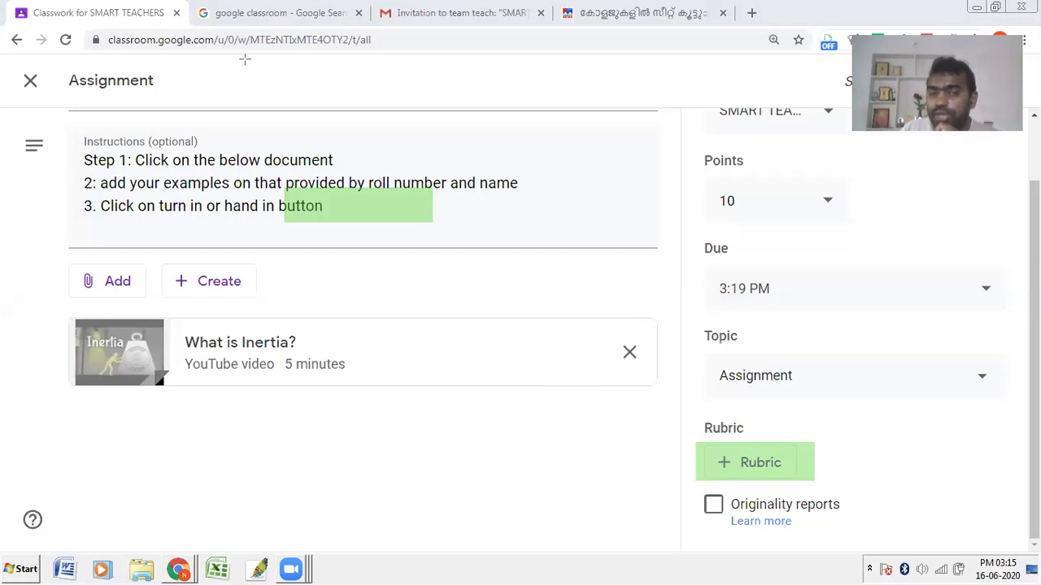
click(738, 463)
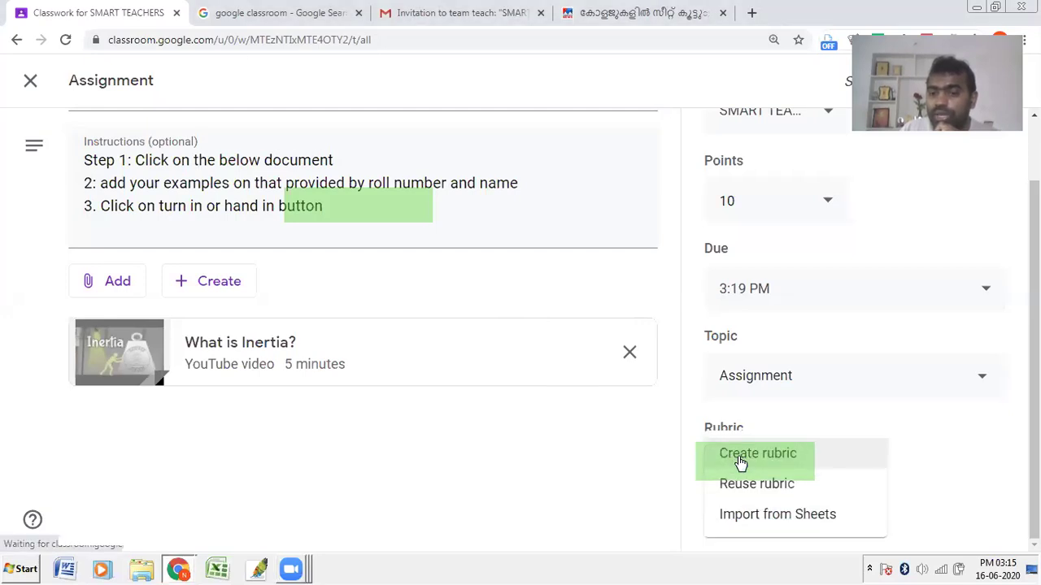
click(739, 460)
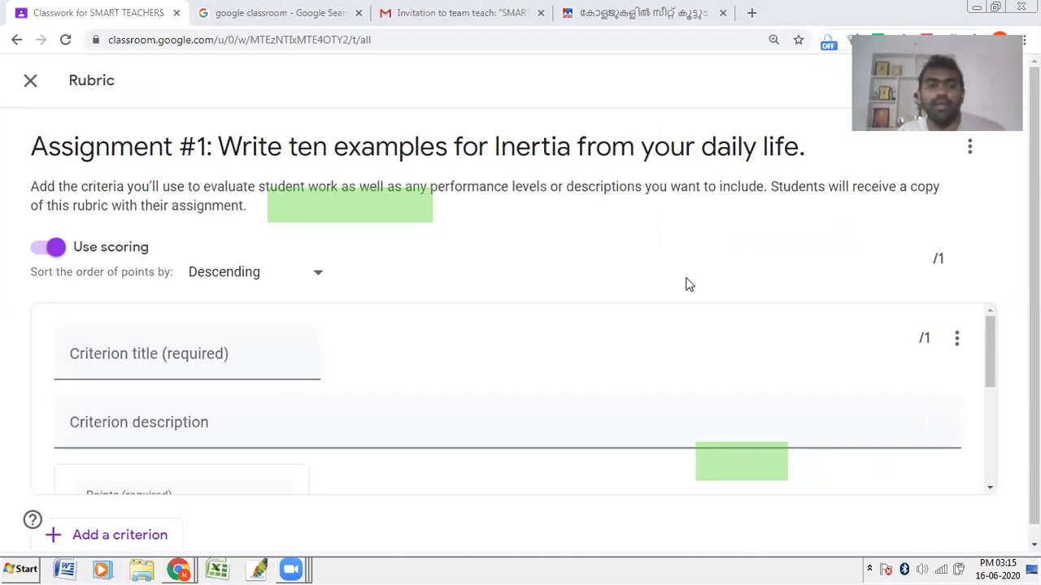
click(155, 351)
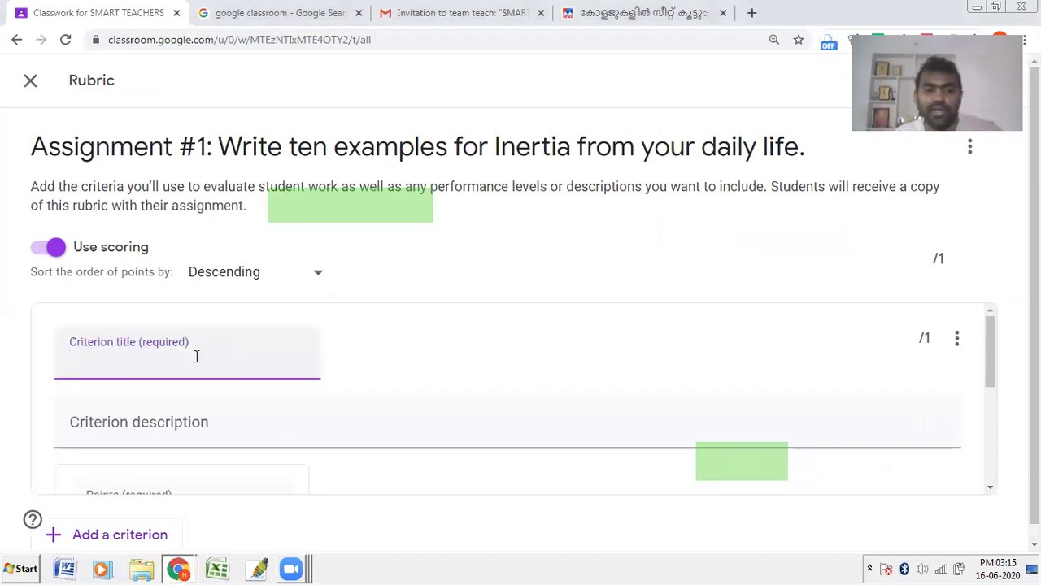
text(Pu)
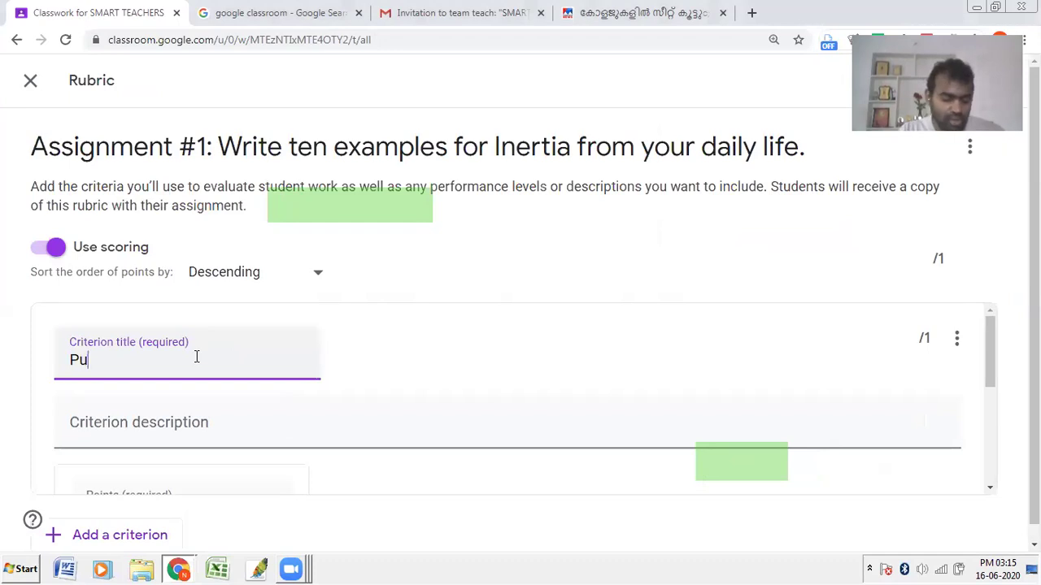
text(nctuality)
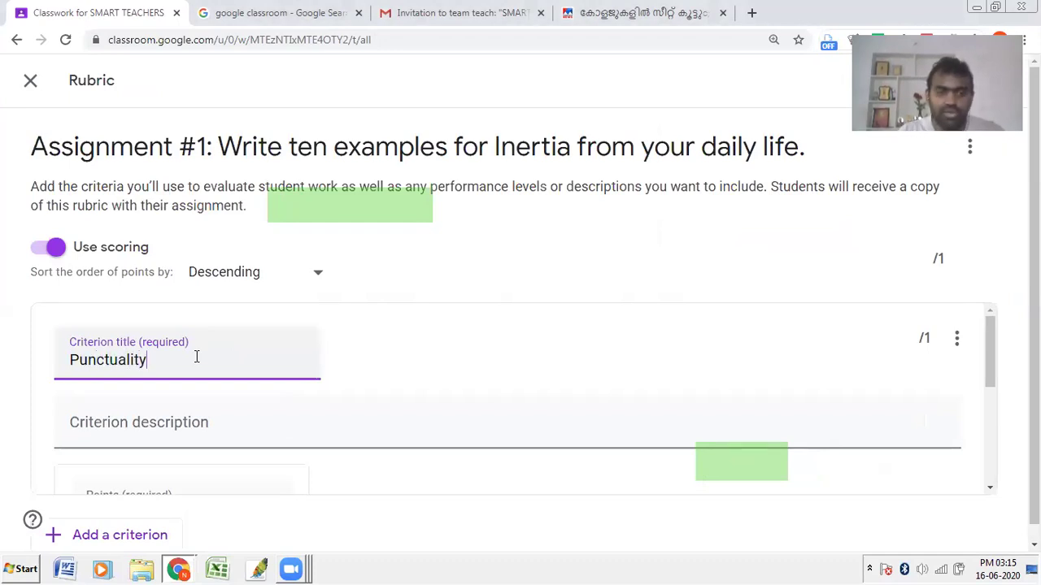
Step: Give the Punctuality criterion 3 points and add a second, empty criterion
scroll(505, 398, down, 1)
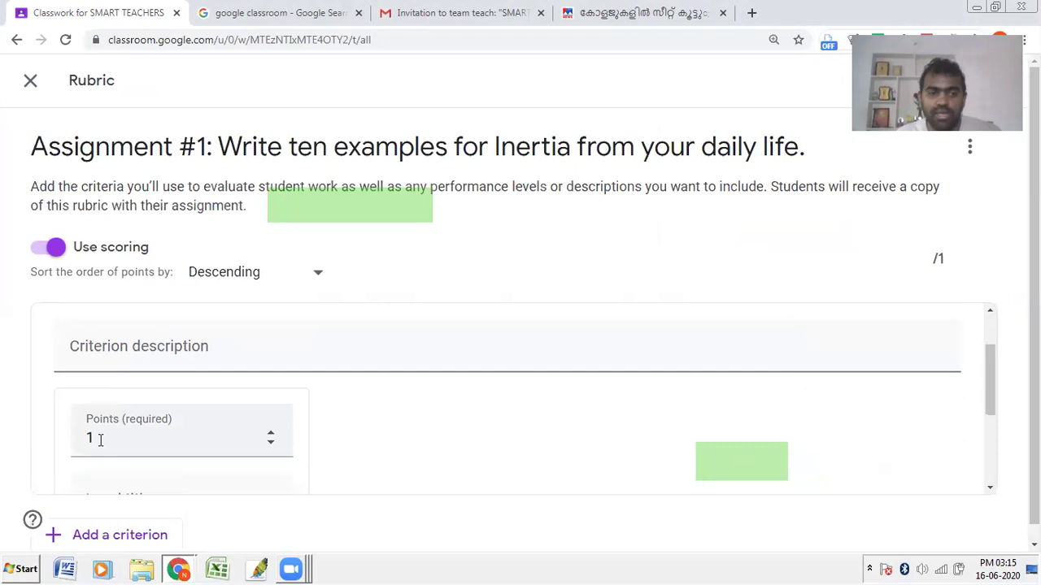
scroll(86, 431, down, 1)
click(96, 390)
drag(102, 346, 69, 356)
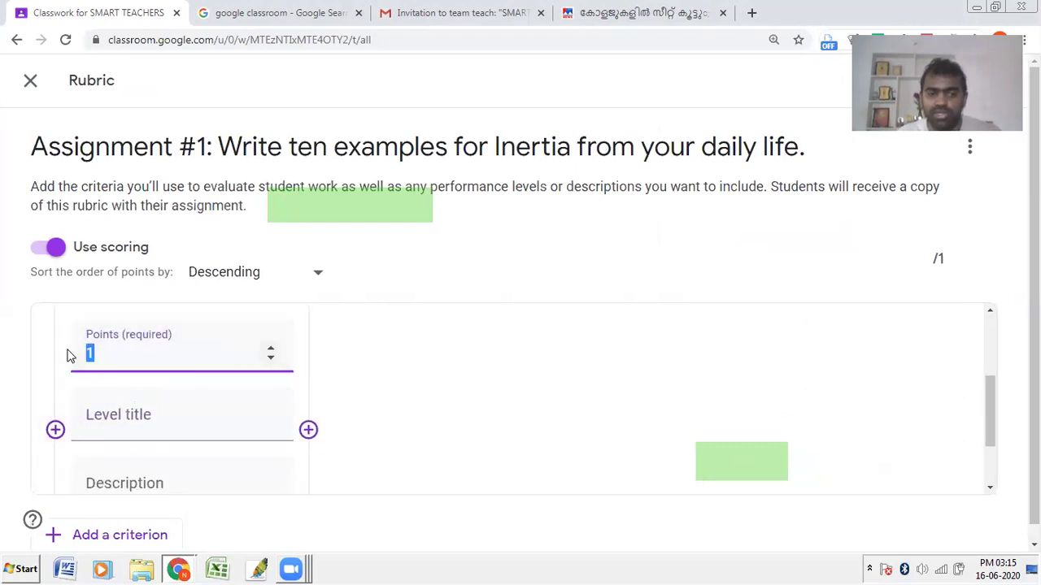
text(3)
scroll(73, 390, down, 1)
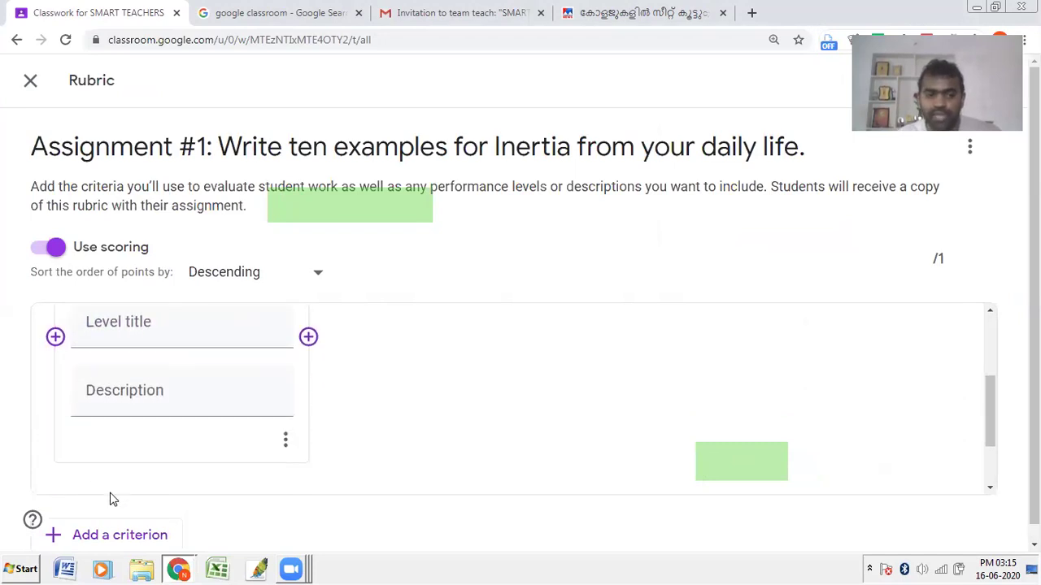
click(100, 537)
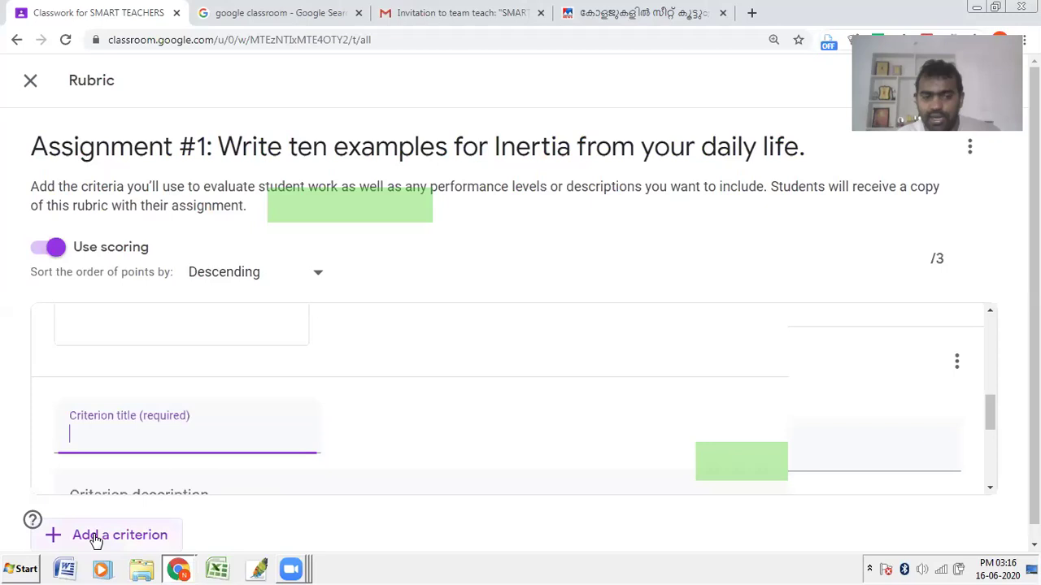
Step: Title the second rubric criterion Content and give it 5 points
text(C)
key(BackSpace)
text(Exa)
key(BackSpace)
key(BackSpace)
key(BackSpace)
text(Content)
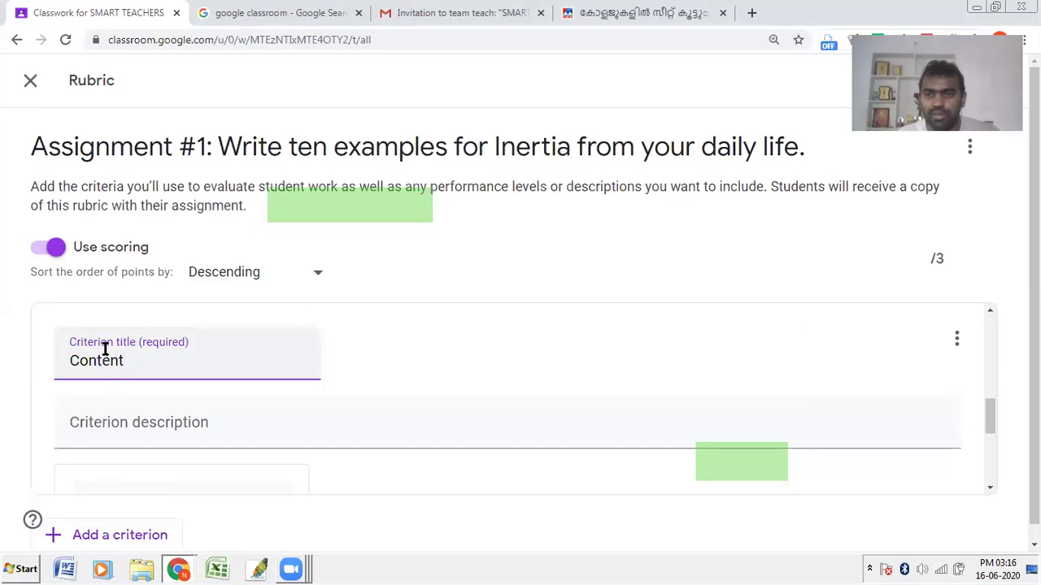
click(51, 420)
scroll(75, 387, down, 2)
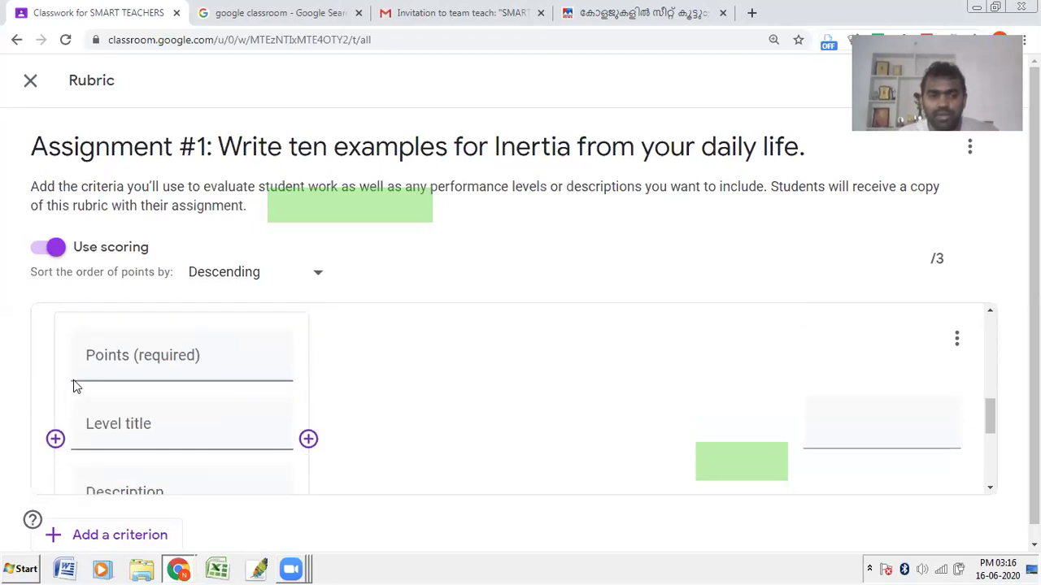
click(139, 358)
text(5)
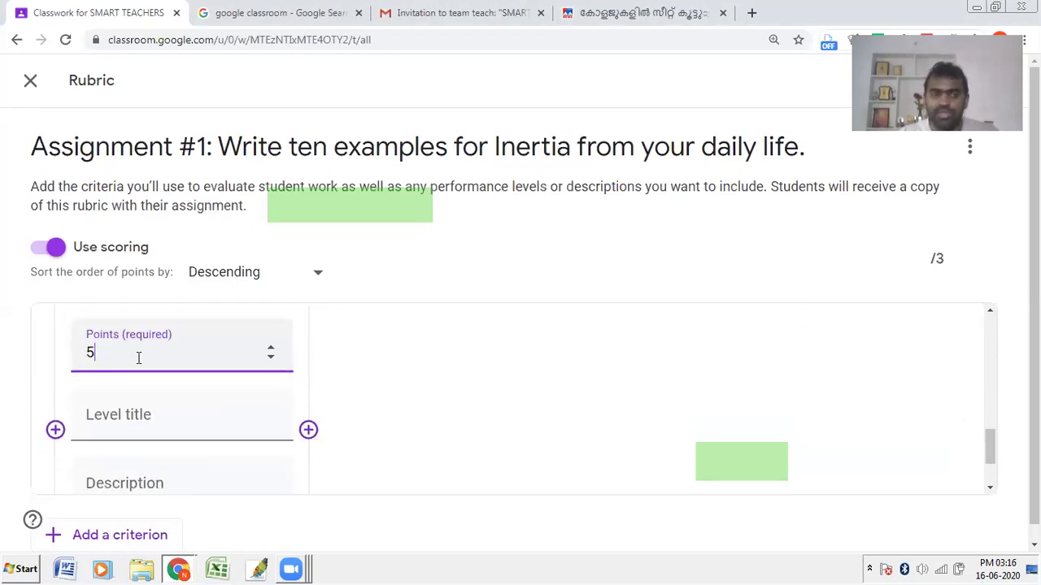
click(5, 366)
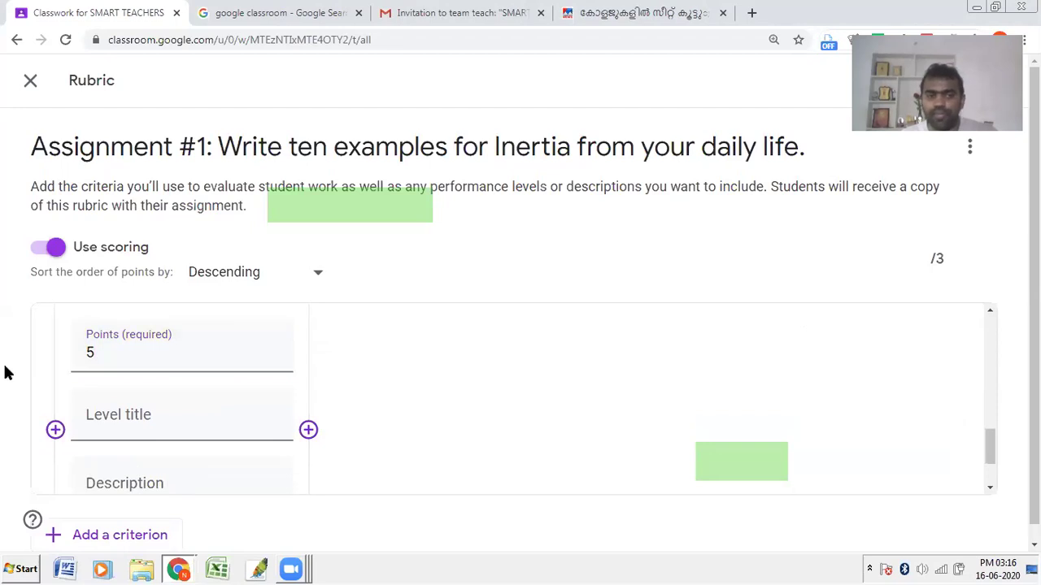
scroll(5, 366, down, 1)
Step: Add a third criterion titled Reference worth 2 points
click(129, 530)
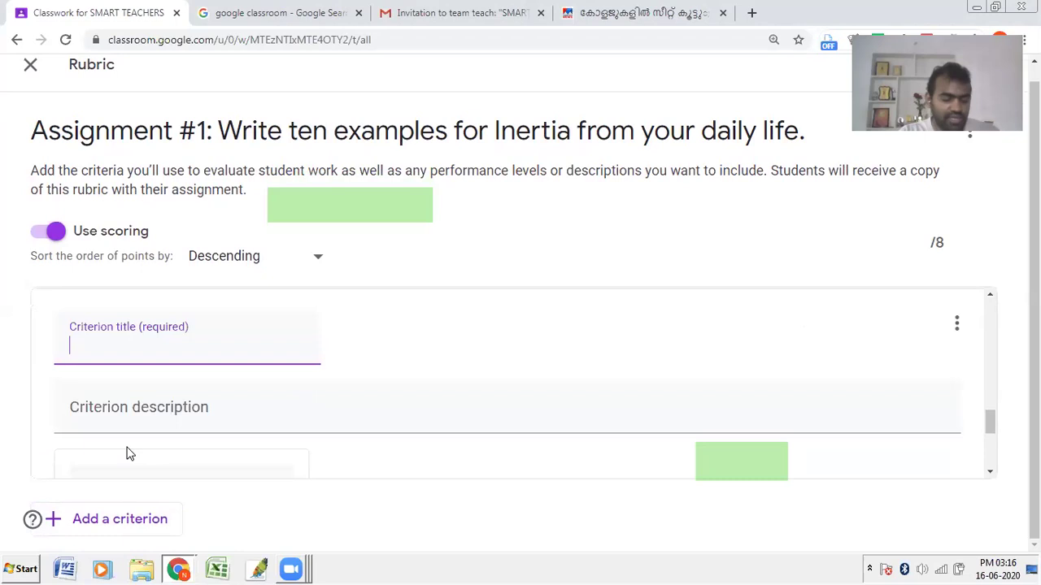
text(Reference)
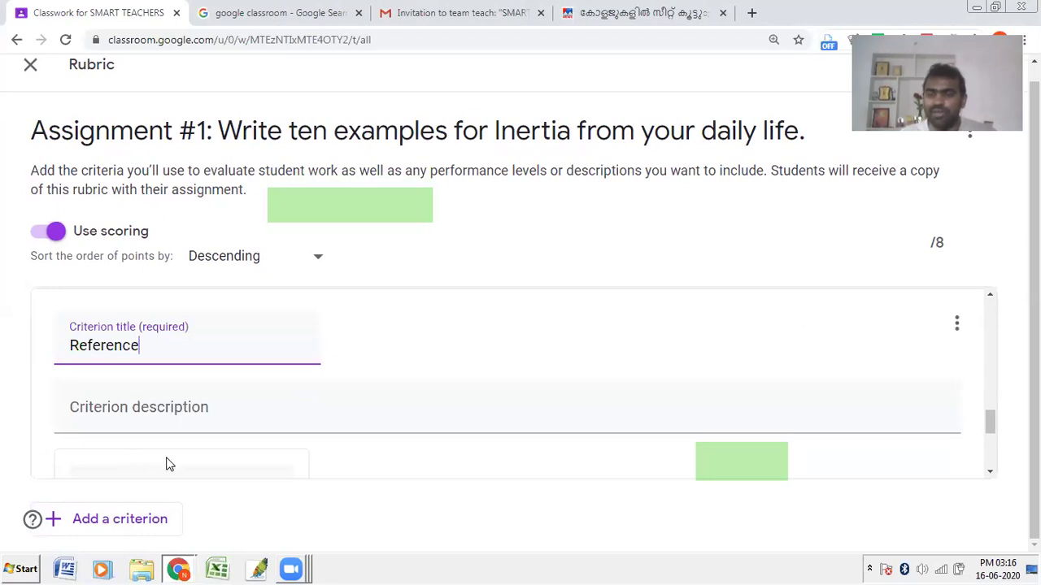
scroll(132, 376, down, 1)
click(130, 409)
text(2)
click(783, 178)
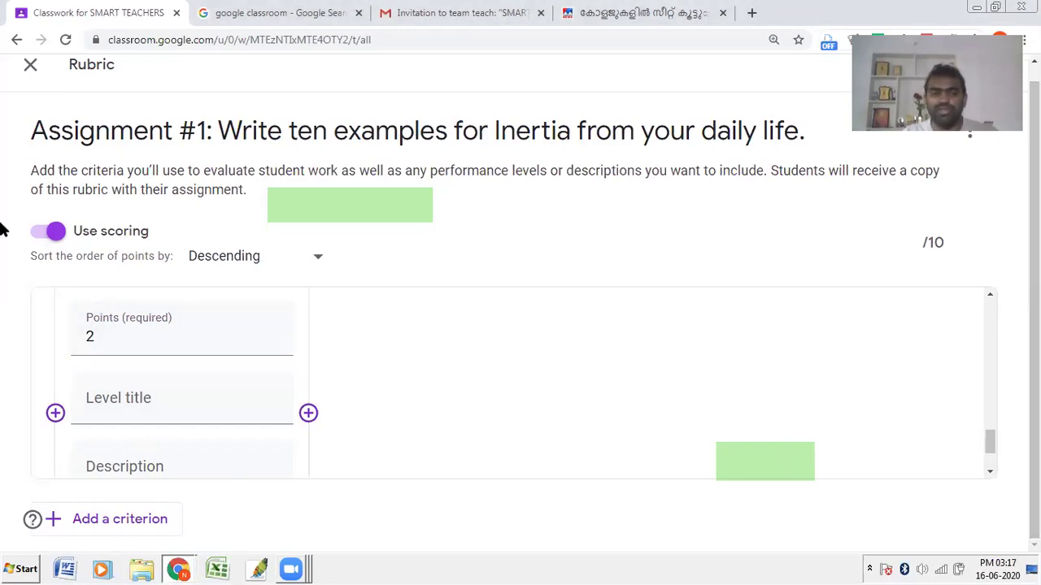
scroll(896, 182, up, 1)
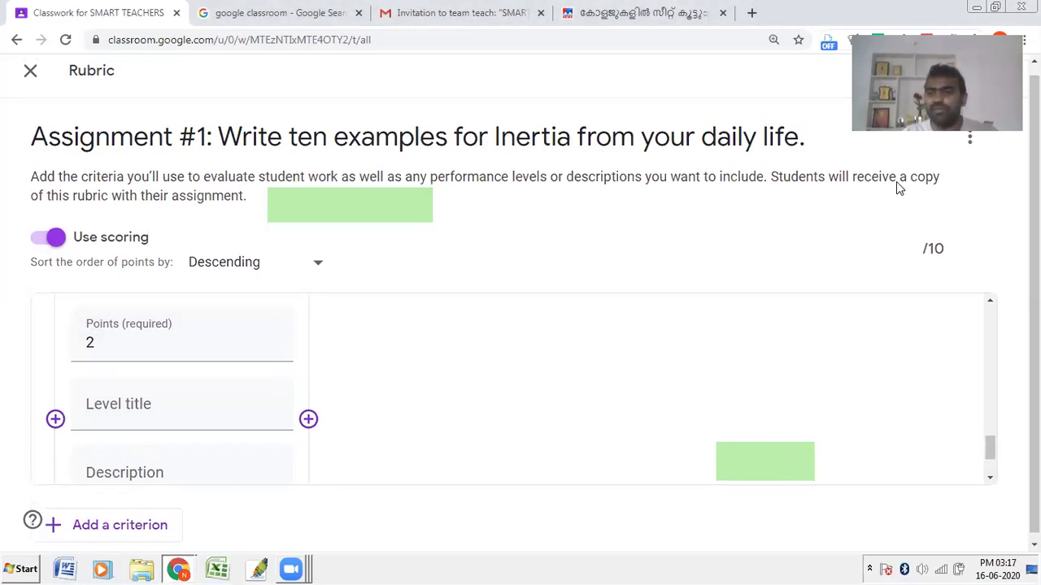
scroll(970, 93, up, 1)
Step: Save the 3-criteria, 10-point rubric on the assignment
click(969, 87)
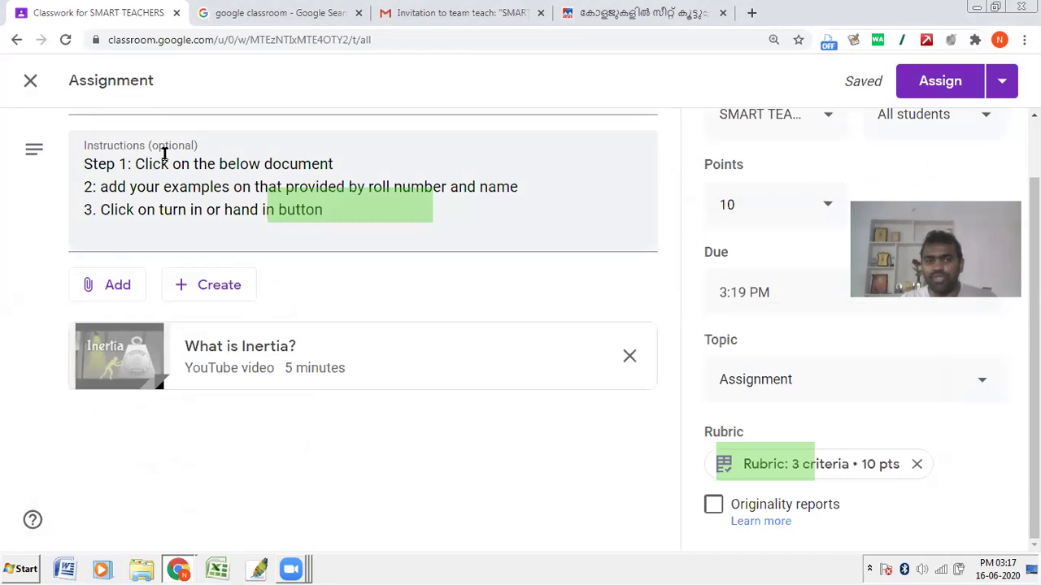
click(169, 165)
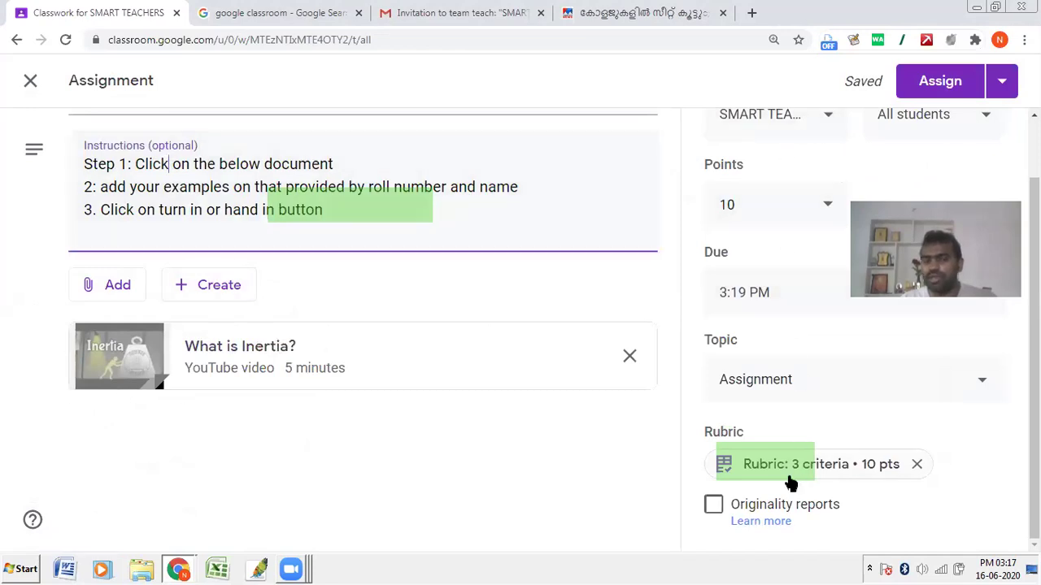
click(738, 473)
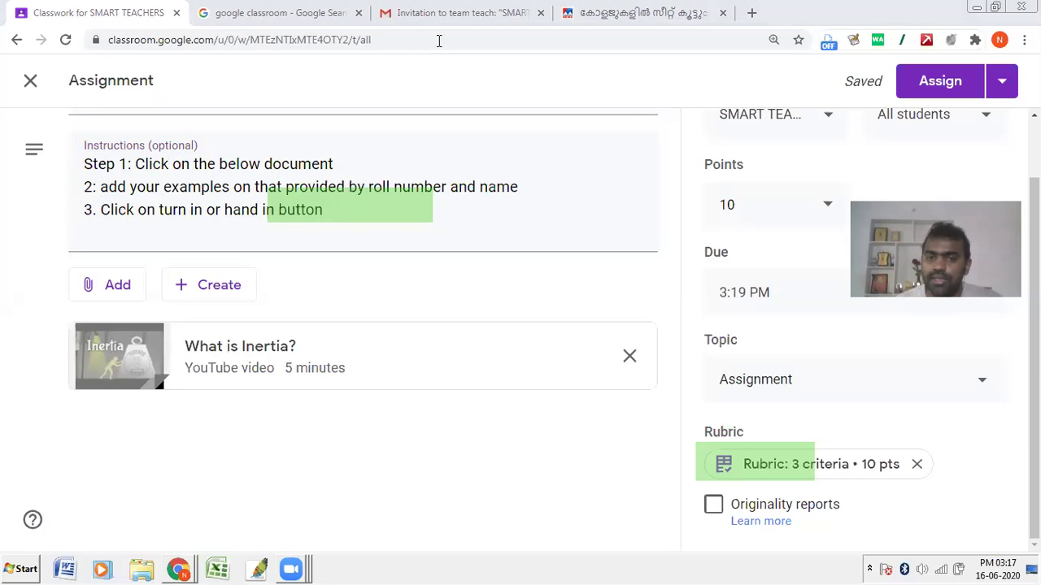
Step: Attach a new blank Google Docs document to the assignment
click(205, 286)
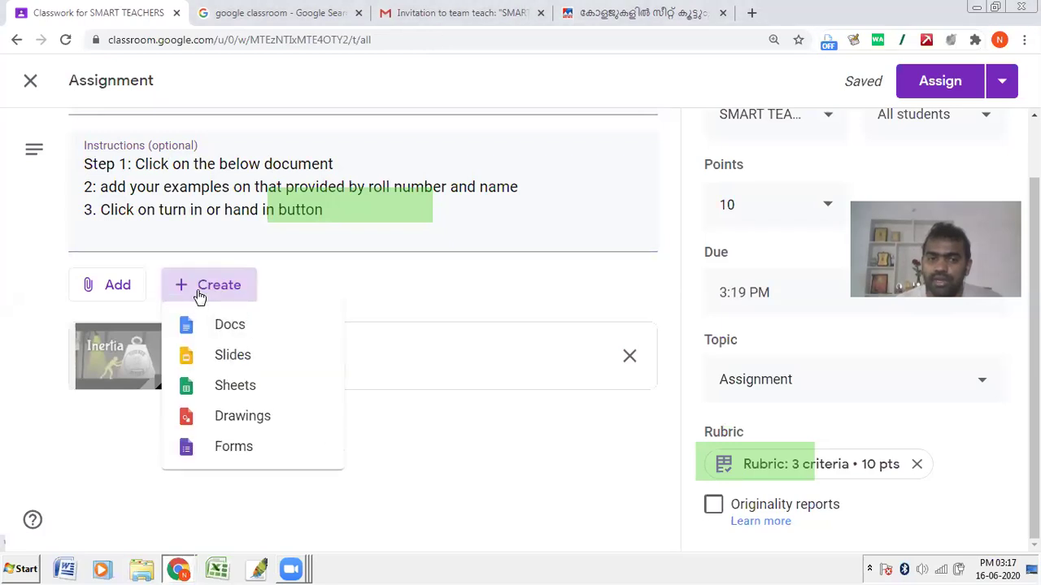
click(231, 333)
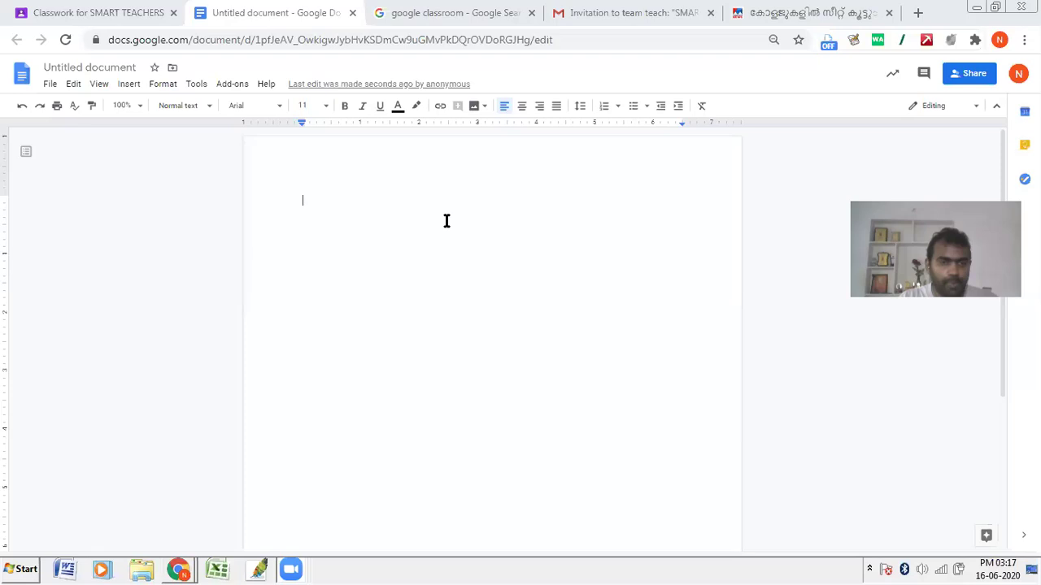
key(super)
key(super)
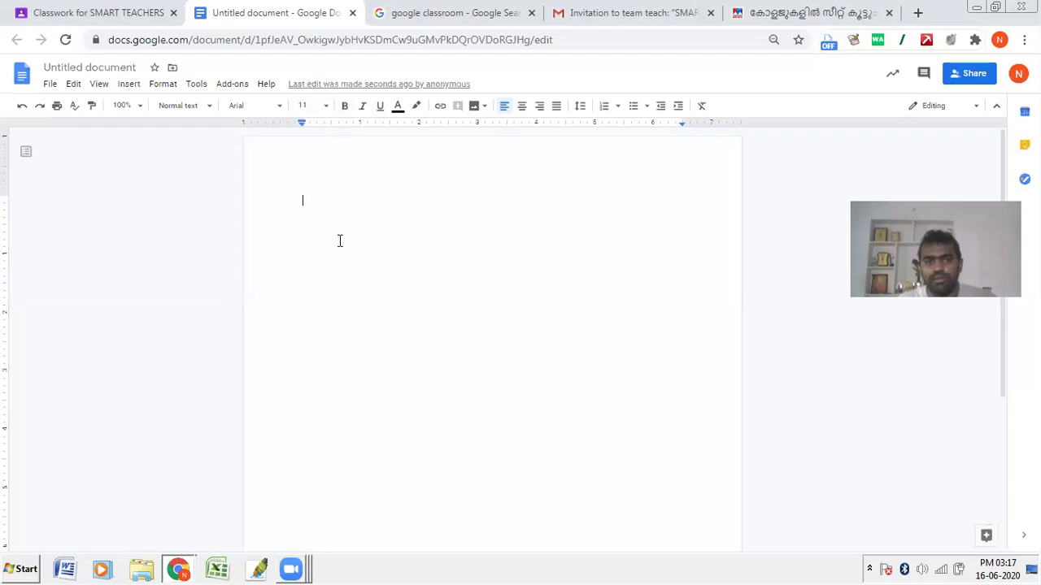
Step: Add a bold, centred 'NAME OF THE SCHOOL' heading at size 18
text(fff)
drag(330, 202, 247, 206)
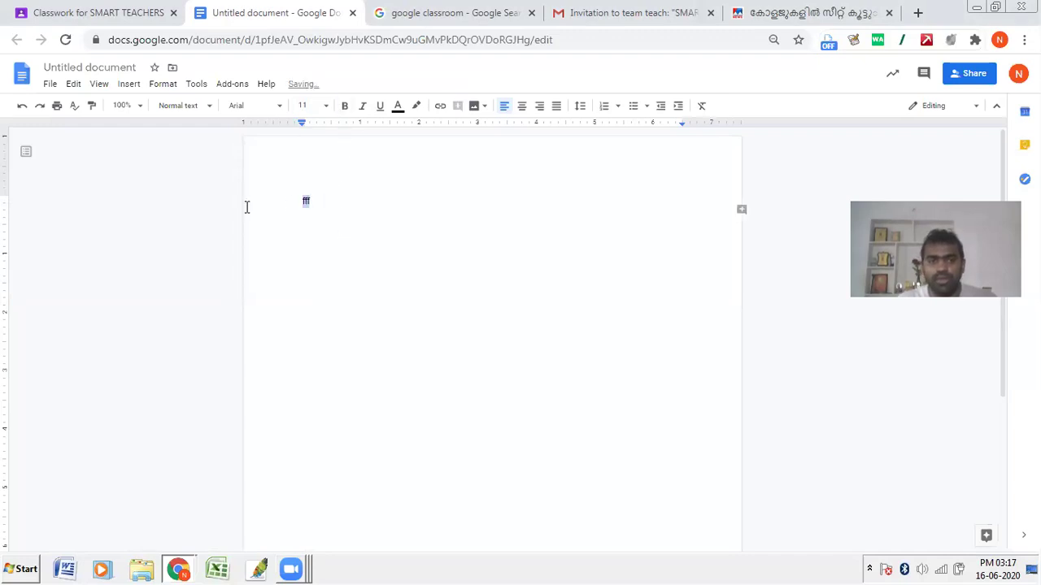
text(SCHOOL)
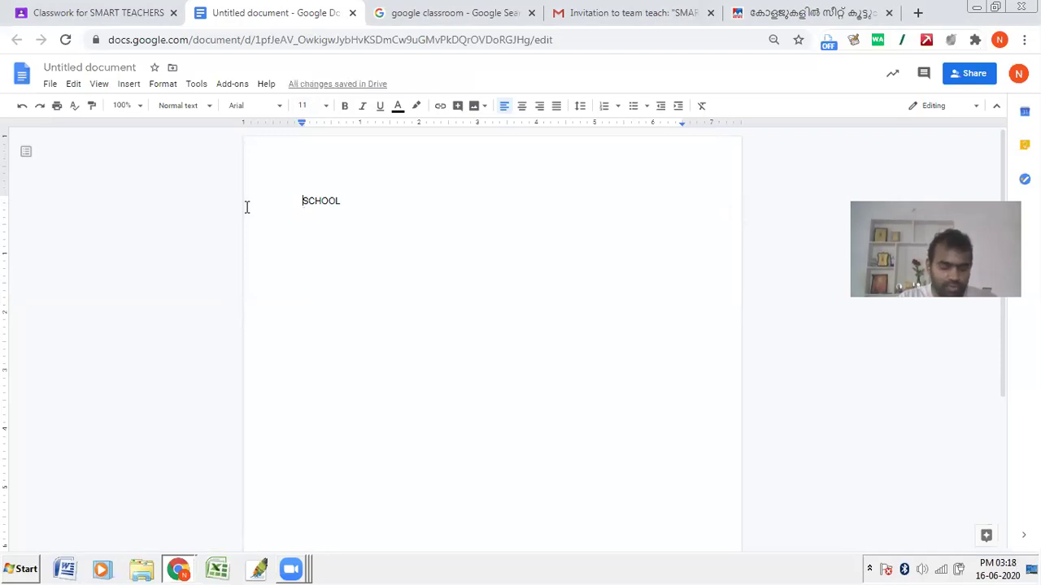
text(NAME OF THE)
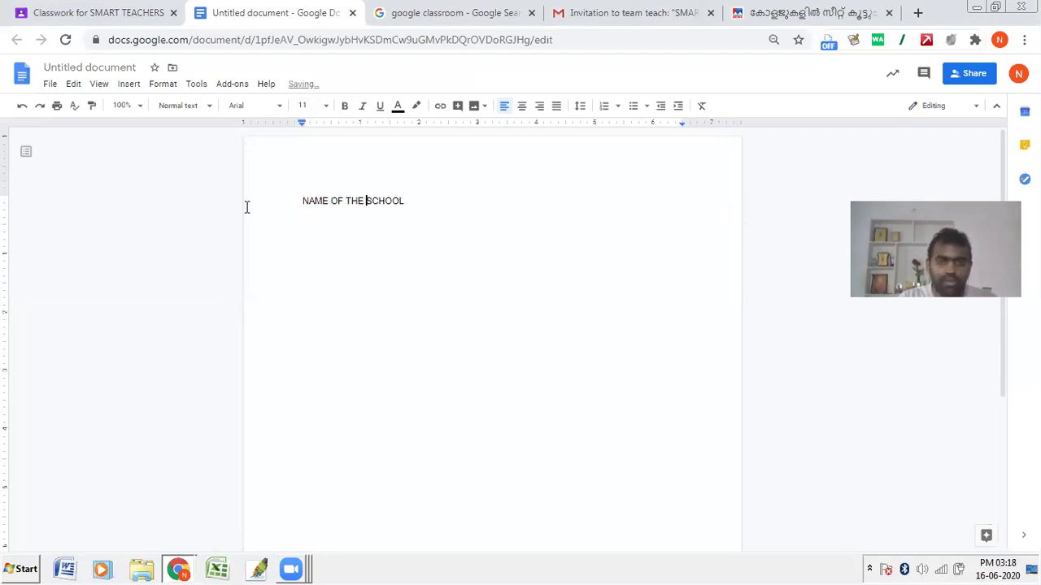
drag(420, 204, 266, 211)
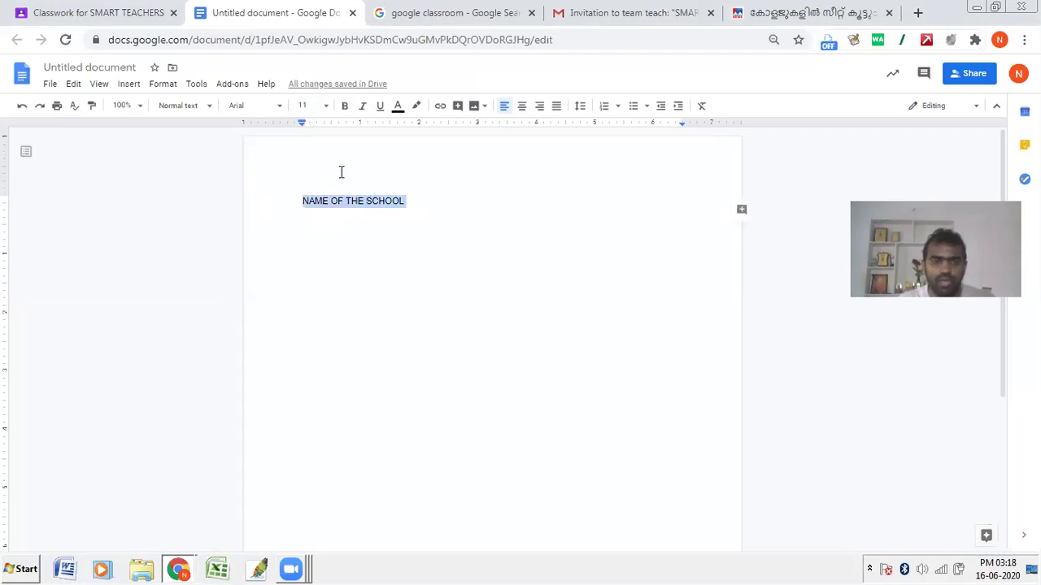
click(345, 105)
click(619, 106)
click(571, 126)
key(ctrl+shift+period)
key(ctrl+shift+period)
key(ctrl+shift+period)
key(ctrl+shift+period)
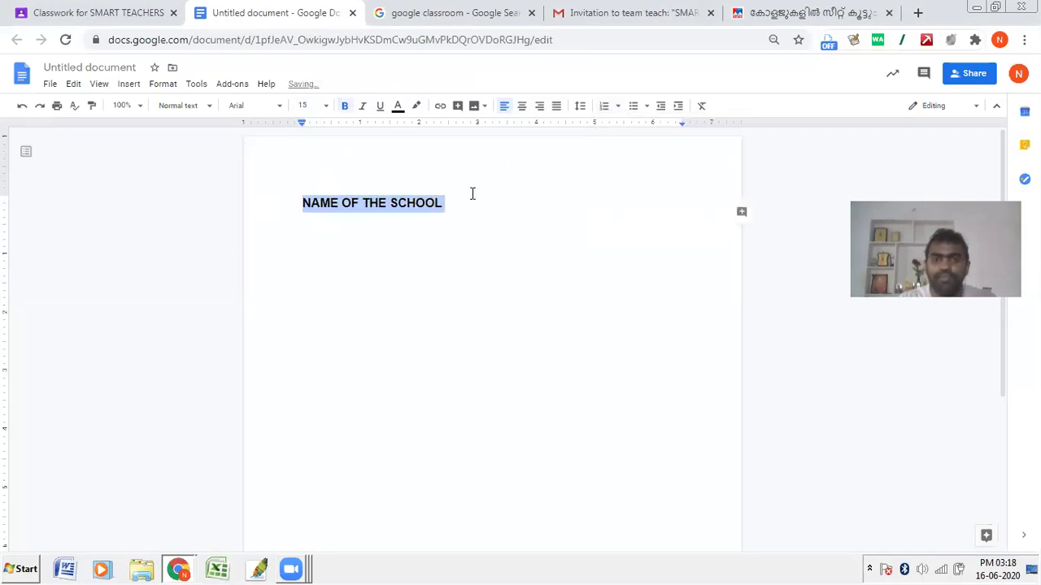
key(ctrl+shift+period)
key(ctrl+shift+period)
key(ctrl+shift+period)
click(521, 106)
Step: Add left-aligned Name: and Roll Number: lines below the heading at size 15
click(599, 203)
key(Return)
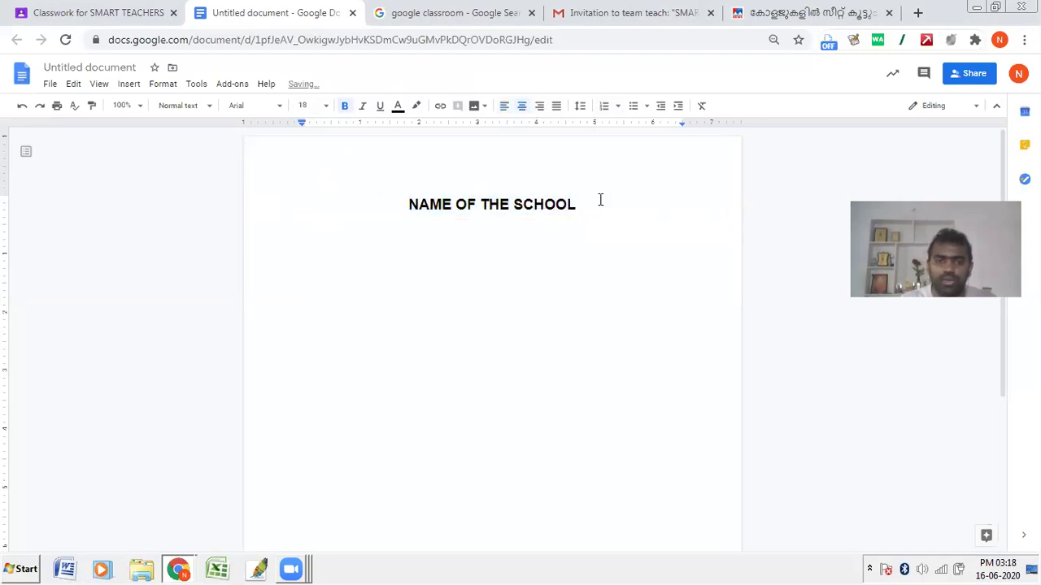
key(ctrl+shift+l)
text(Nam)
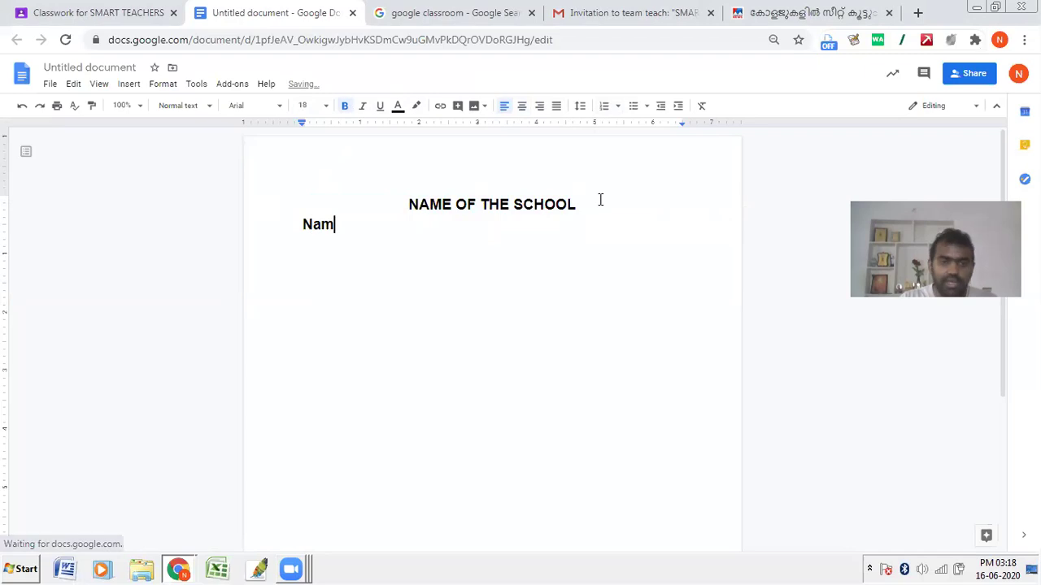
text(e:)
key(Return)
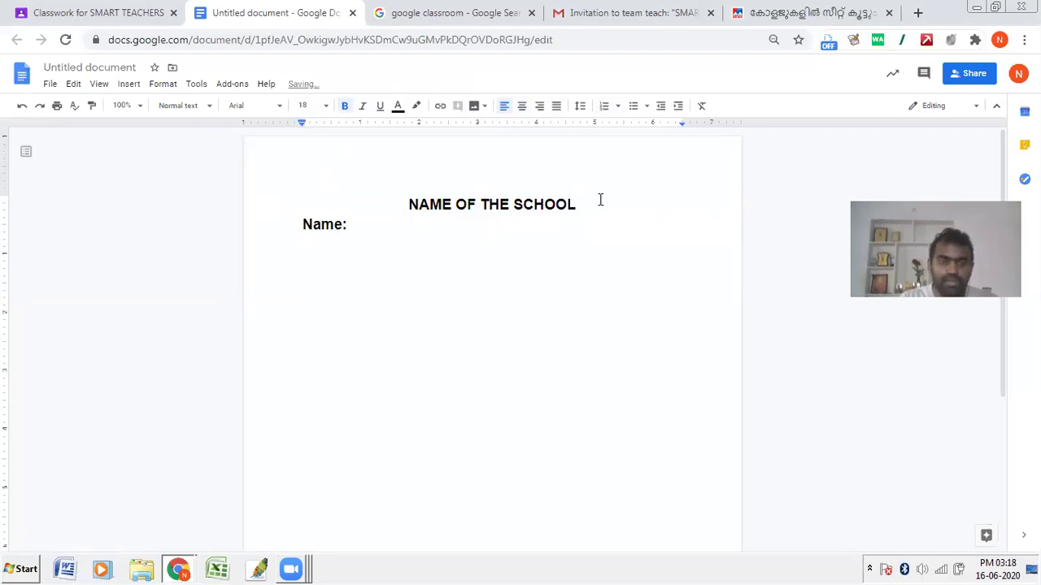
text(Roll )
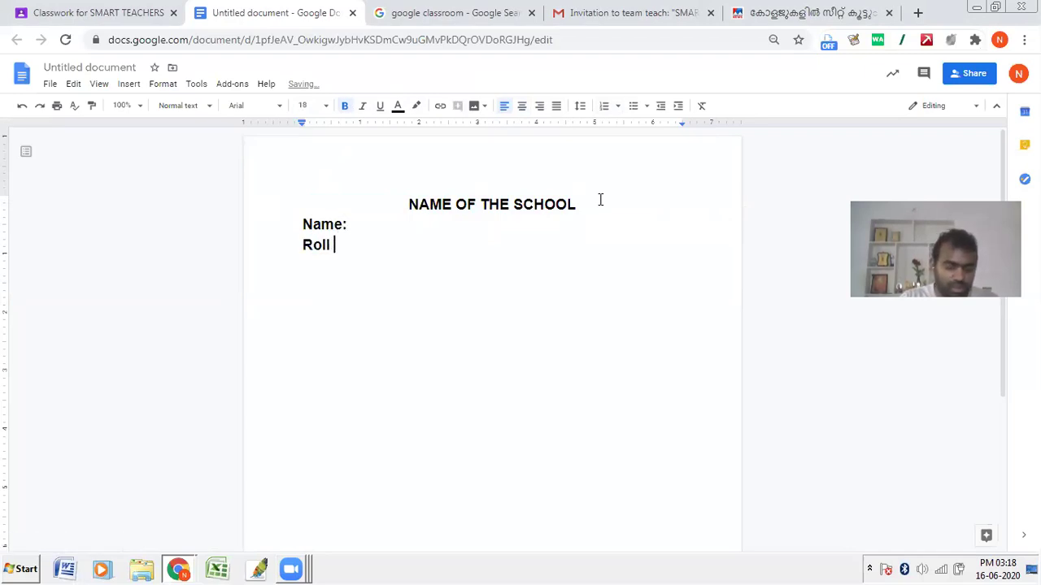
text(Number:)
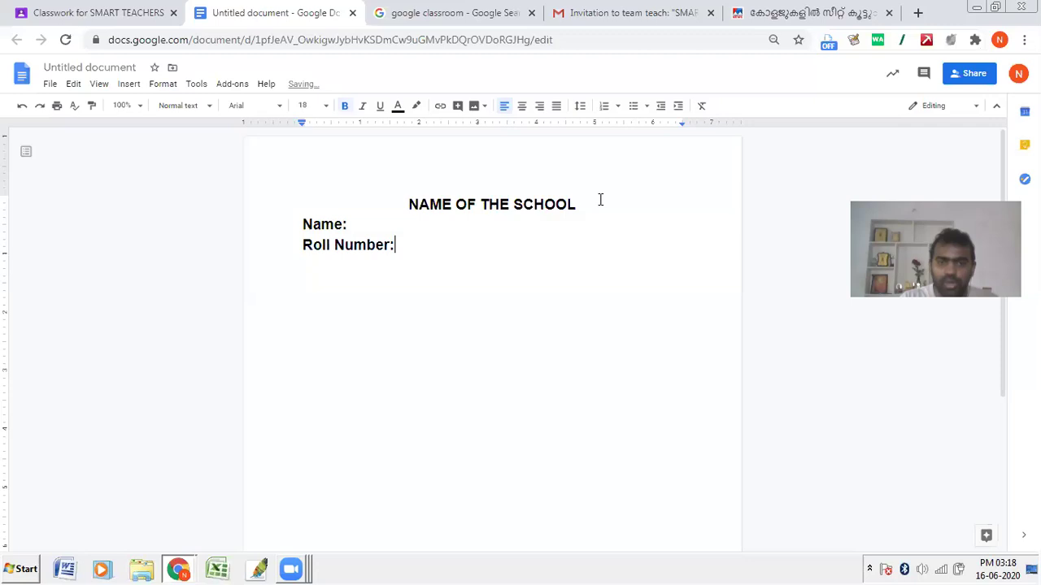
drag(442, 247, 269, 230)
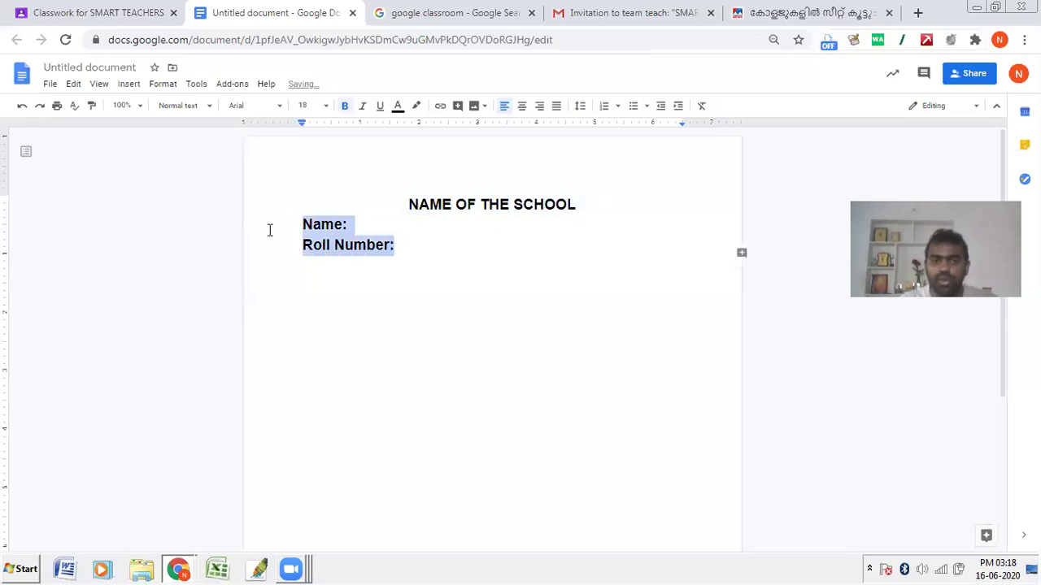
key(ctrl+shift+comma)
key(ctrl+shift+comma)
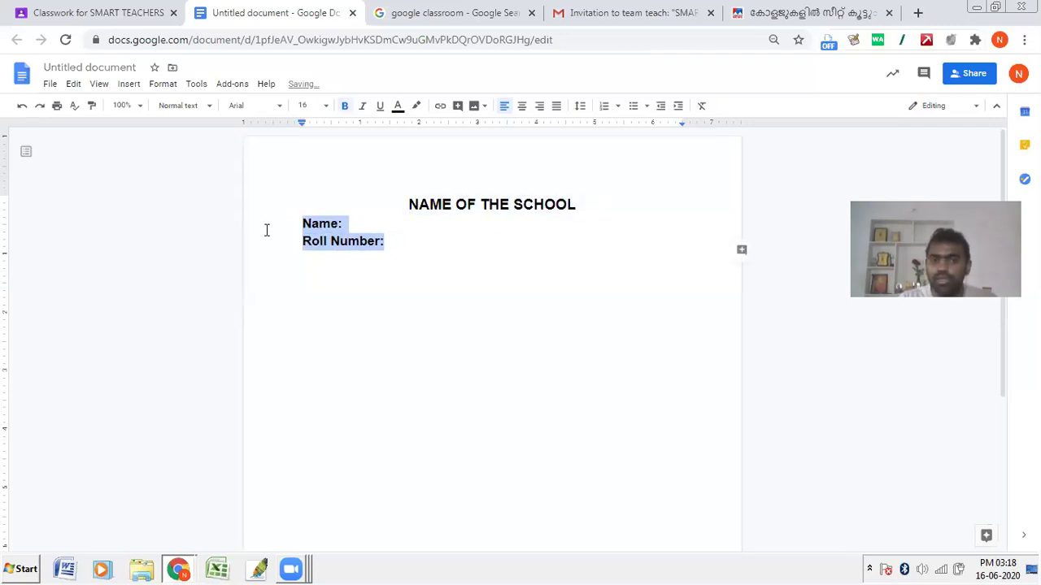
key(ctrl+shift+comma)
click(388, 242)
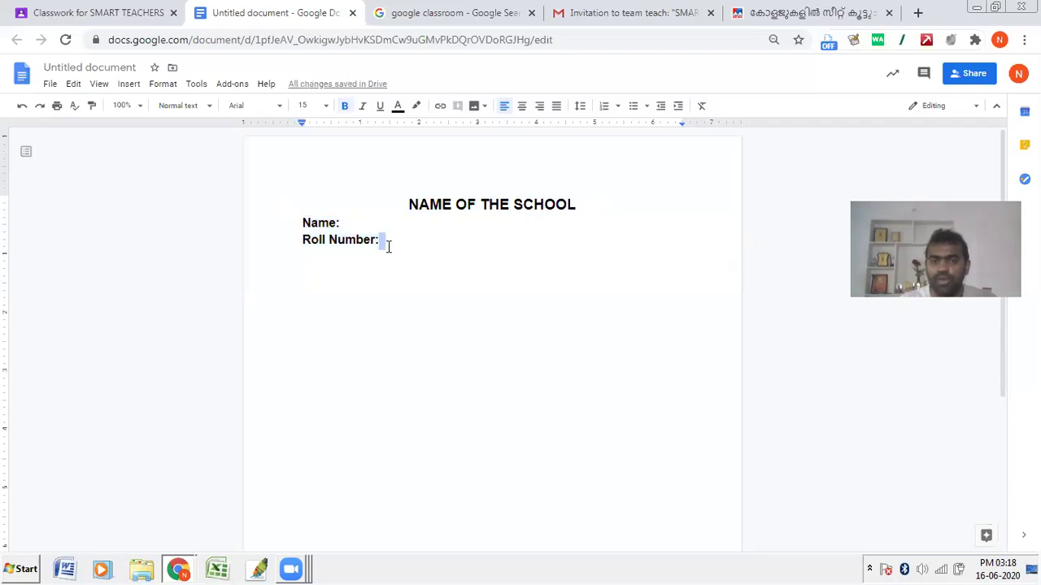
Step: Add a centred, underlined 'Write your content below:' line
key(Return)
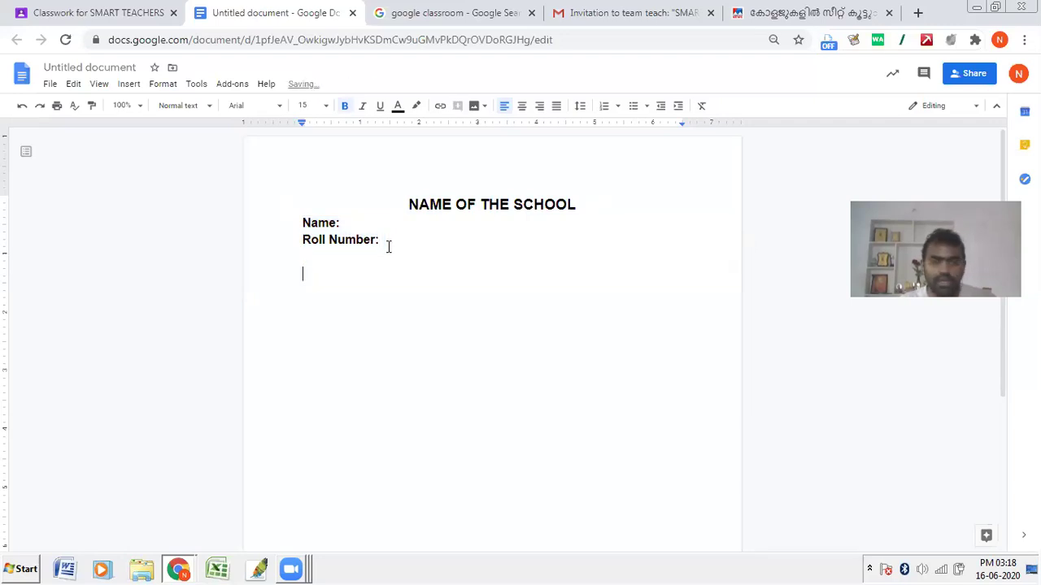
click(522, 106)
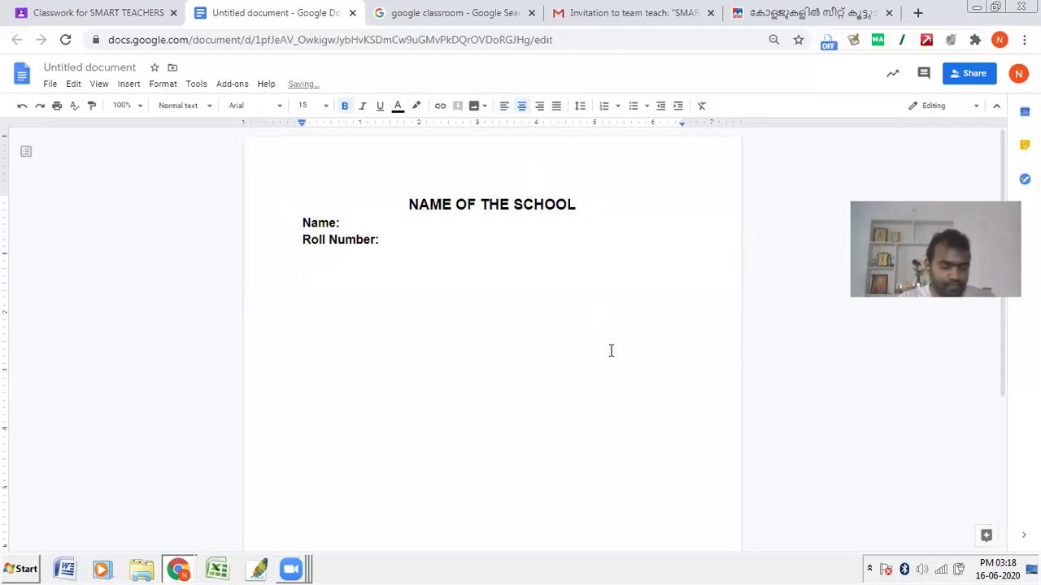
text(Write)
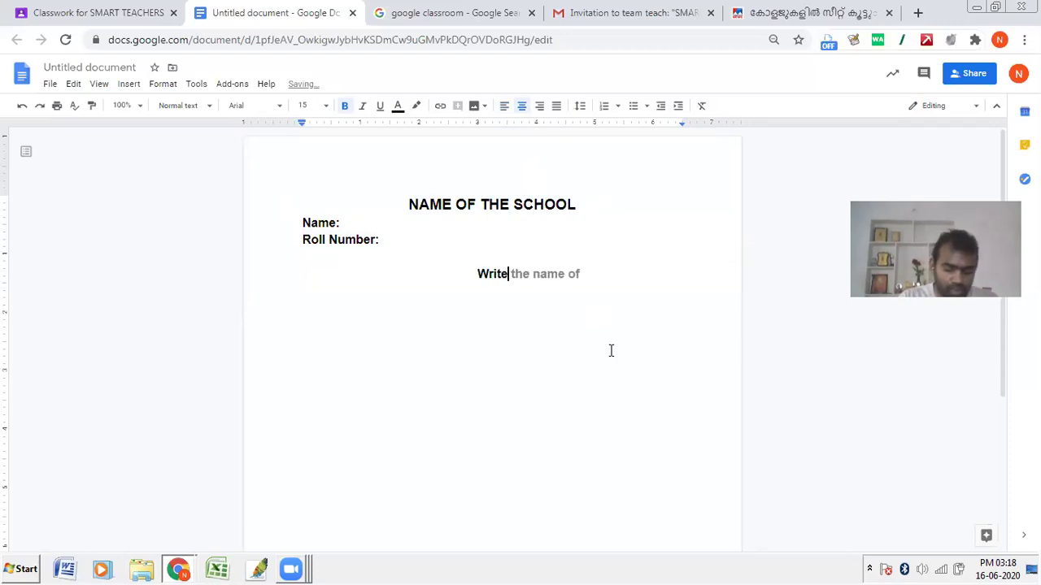
text( your co)
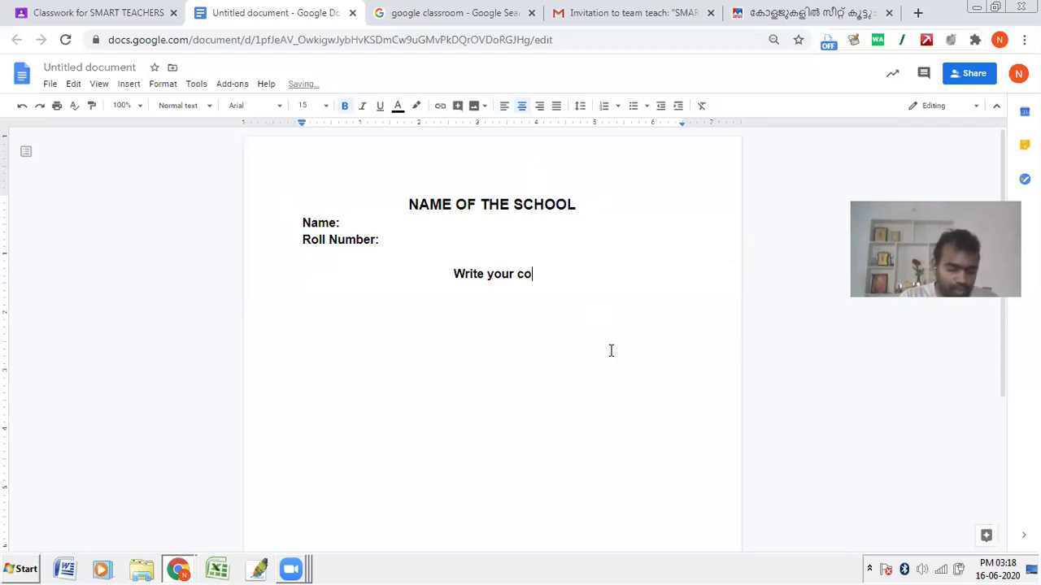
text(ntent below:)
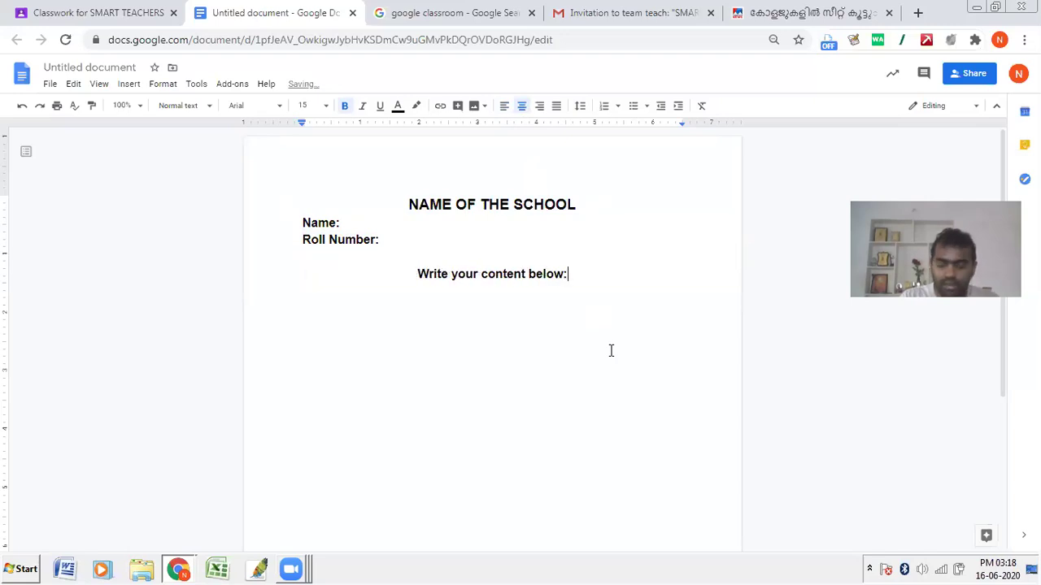
key(shift+Home)
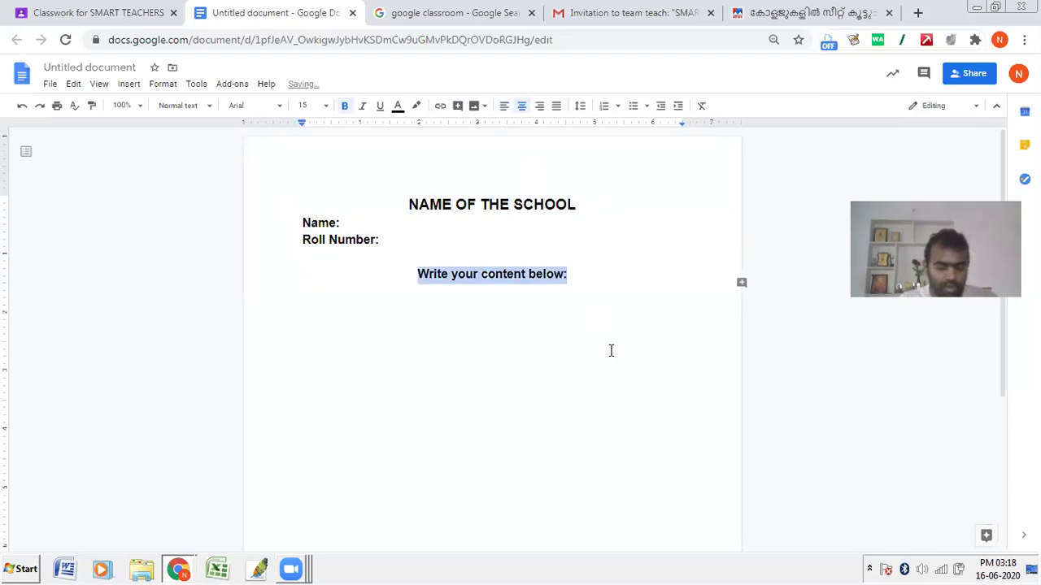
click(610, 350)
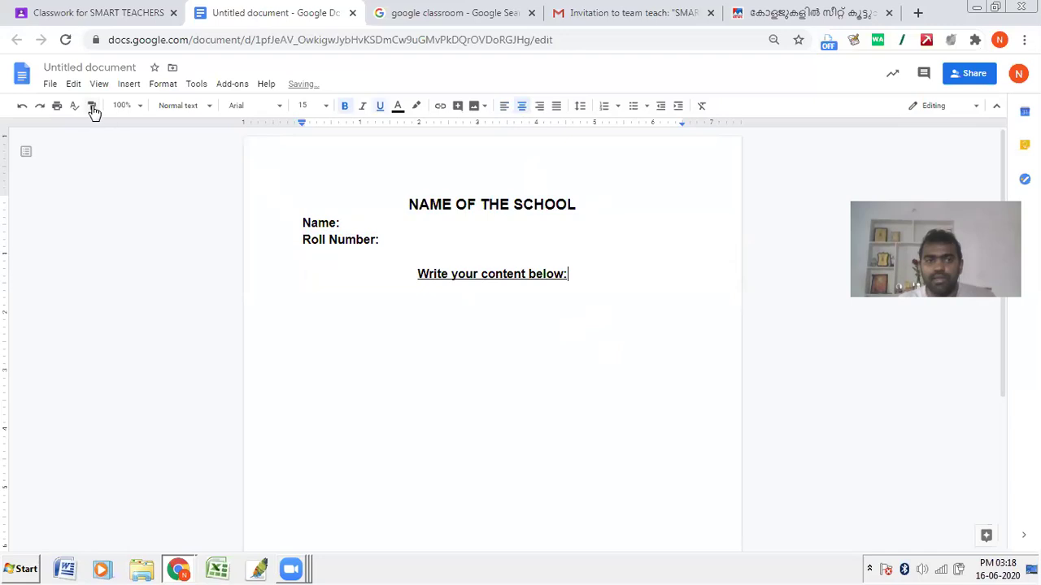
Step: Rename the document to 'Assignment 1' and close its tab
click(88, 67)
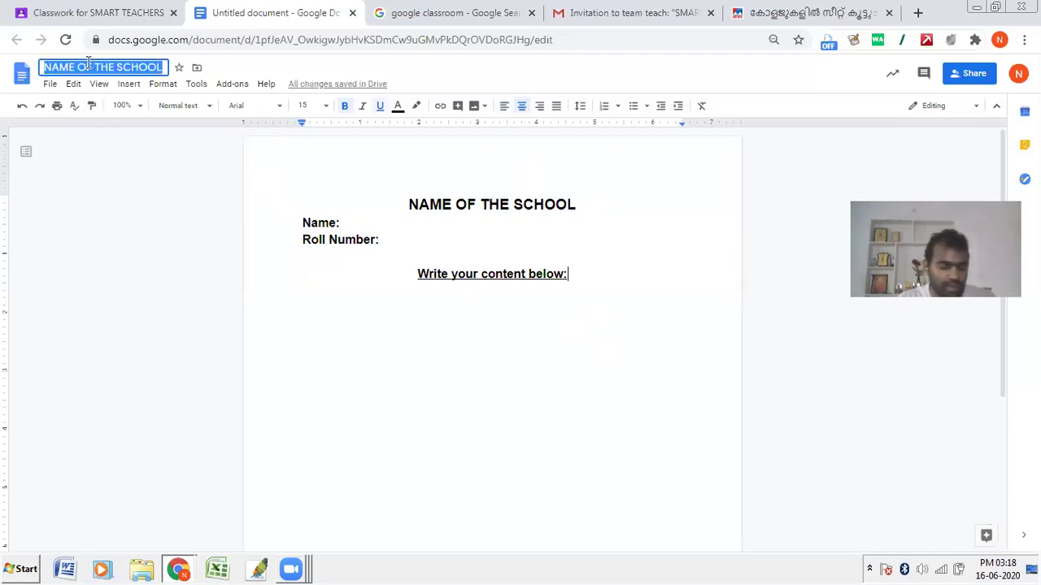
text(Assignment 1)
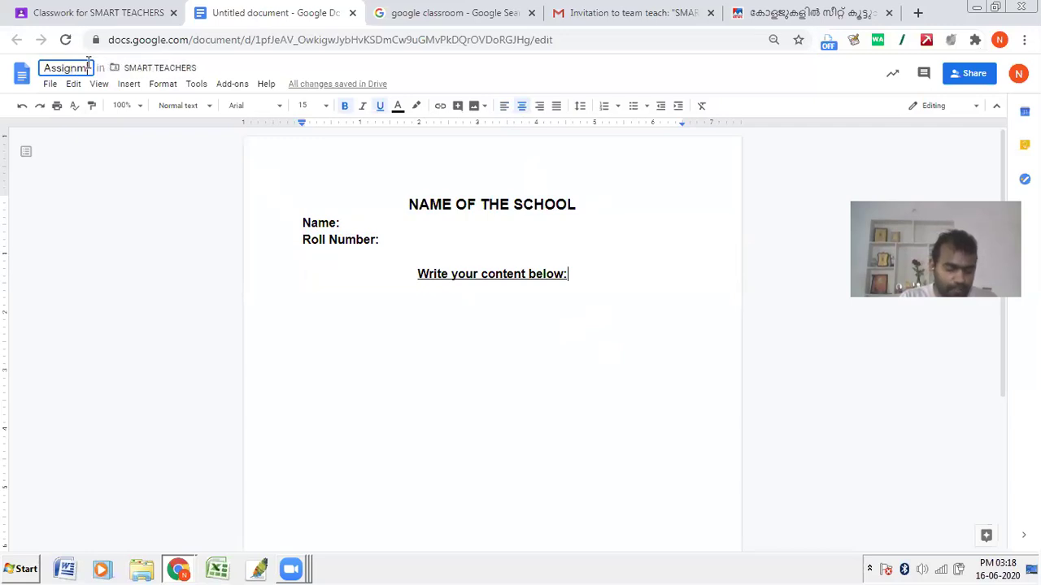
click(176, 318)
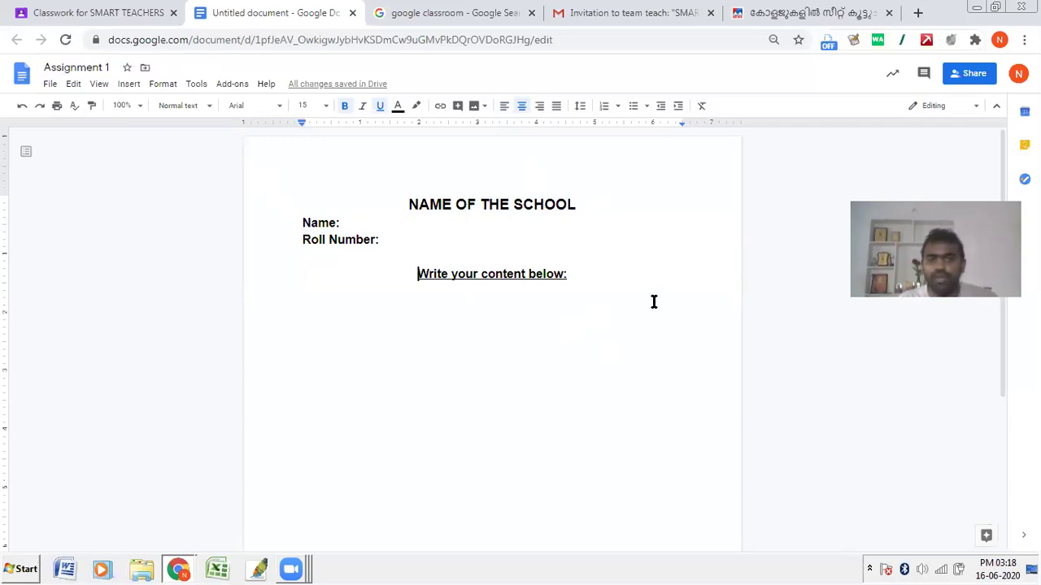
click(353, 13)
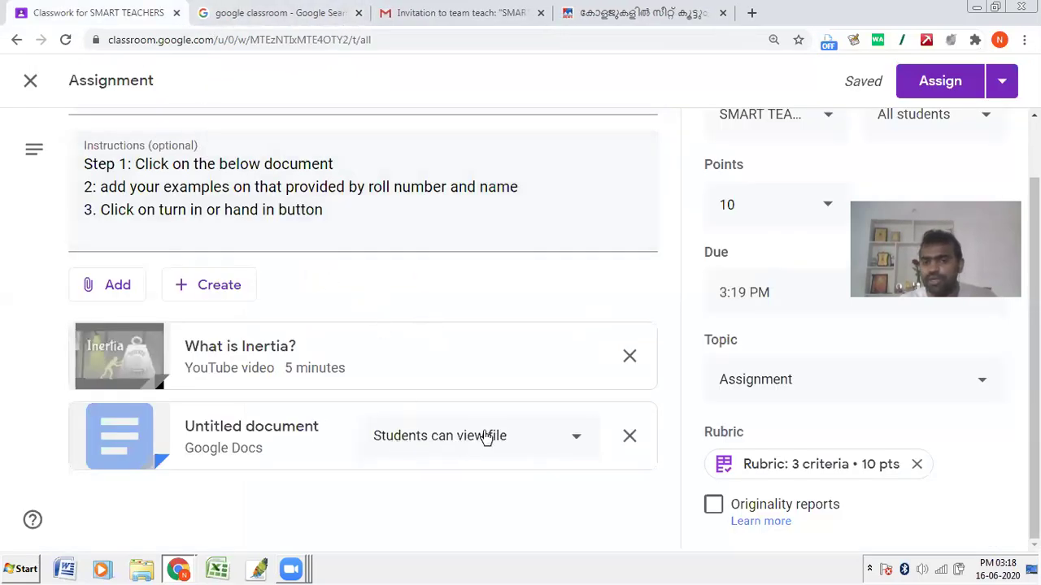
Step: Set the attached document to 'Make a copy for each student'
mouse_move(359, 421)
mouse_down()
mouse_move(413, 452)
mouse_move(586, 460)
mouse_up()
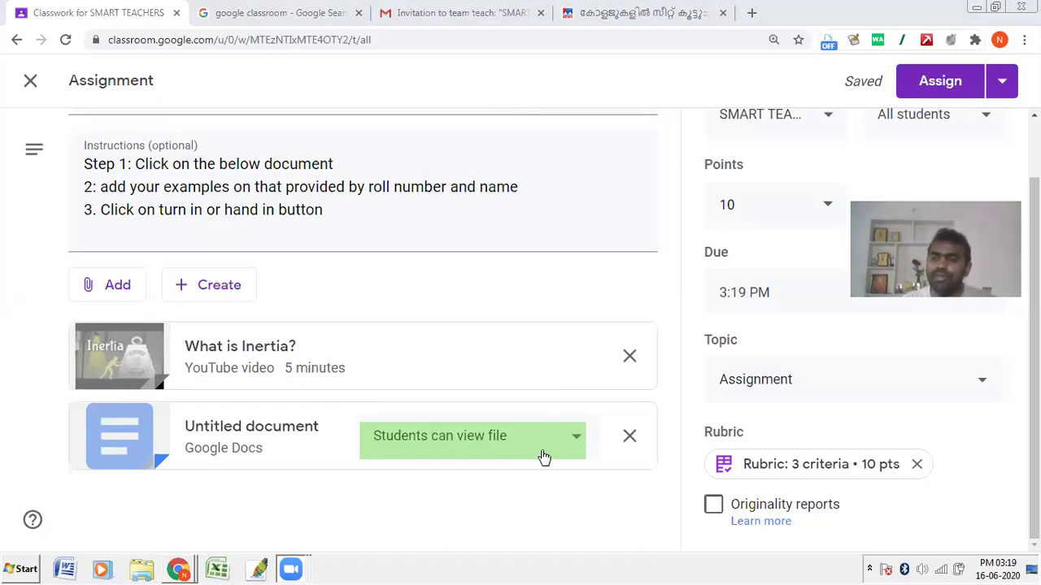
click(468, 438)
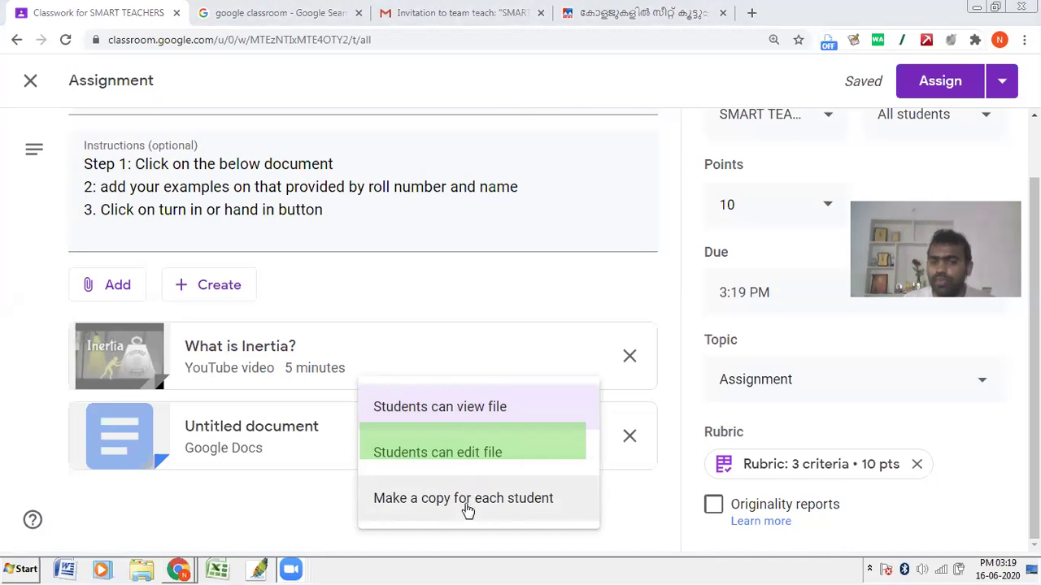
click(467, 499)
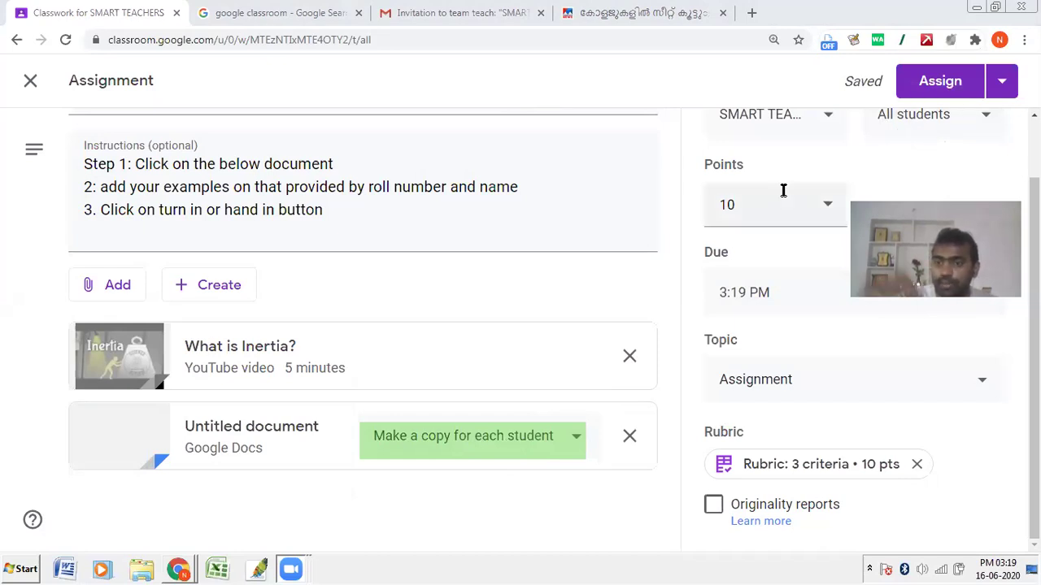
Step: Post Assignment #1 to the class using Assign
click(1005, 86)
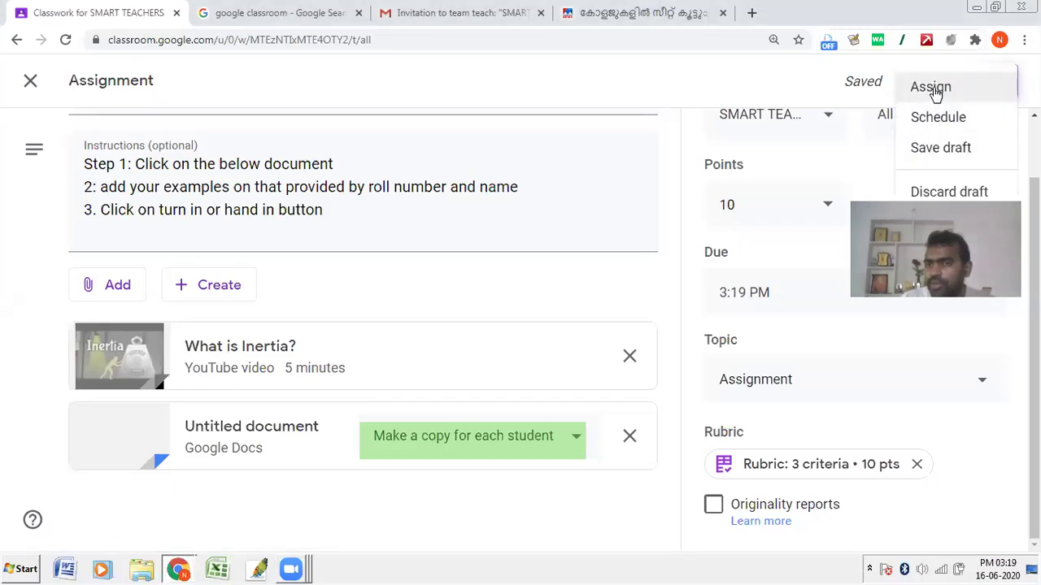
click(933, 89)
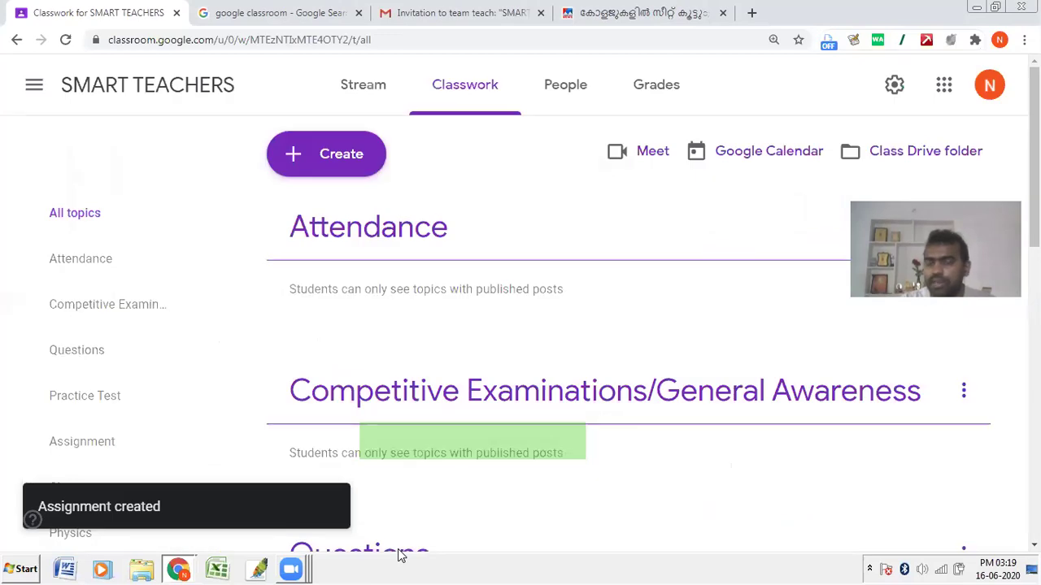
click(176, 569)
Step: As the student, reload Classwork, expand Assignment #1 and open its Assignment 1 document copy
click(171, 536)
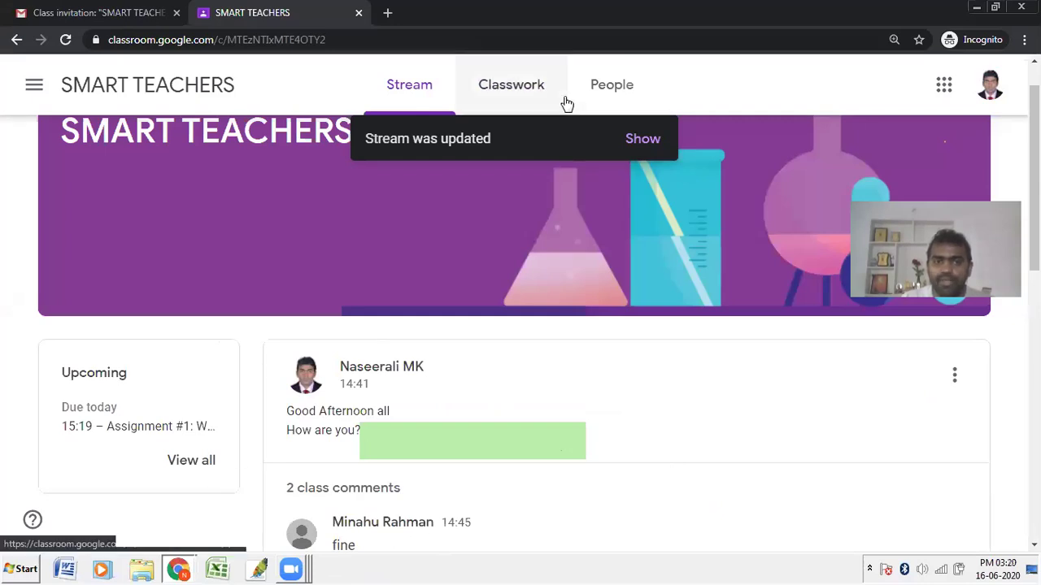
click(514, 95)
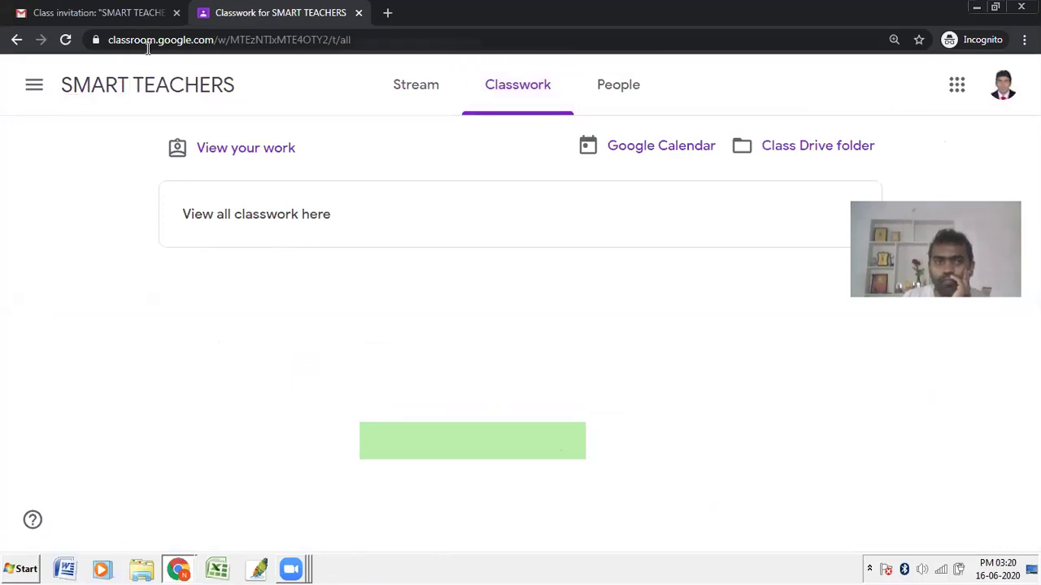
key(F5)
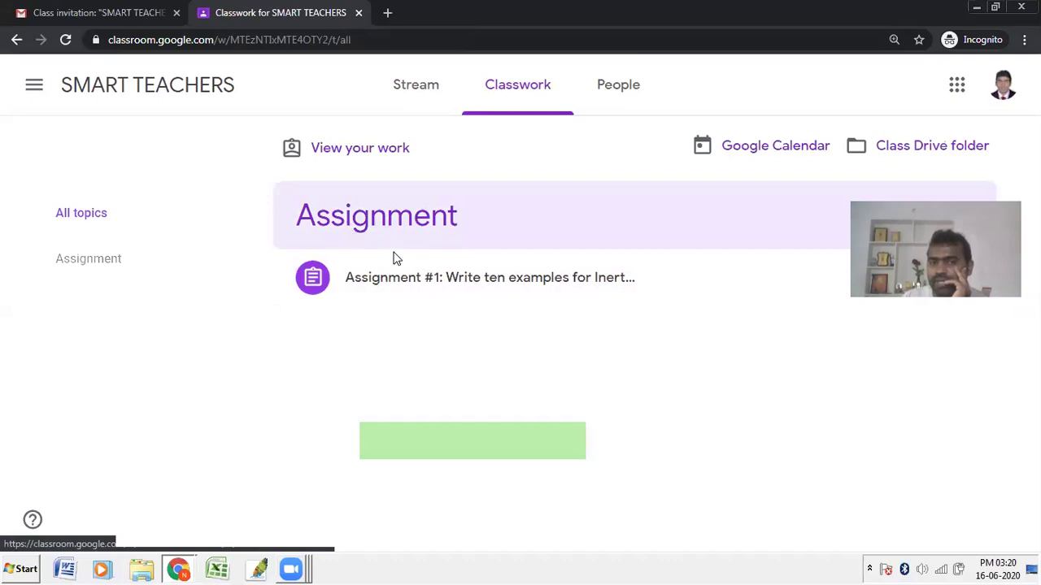
click(504, 285)
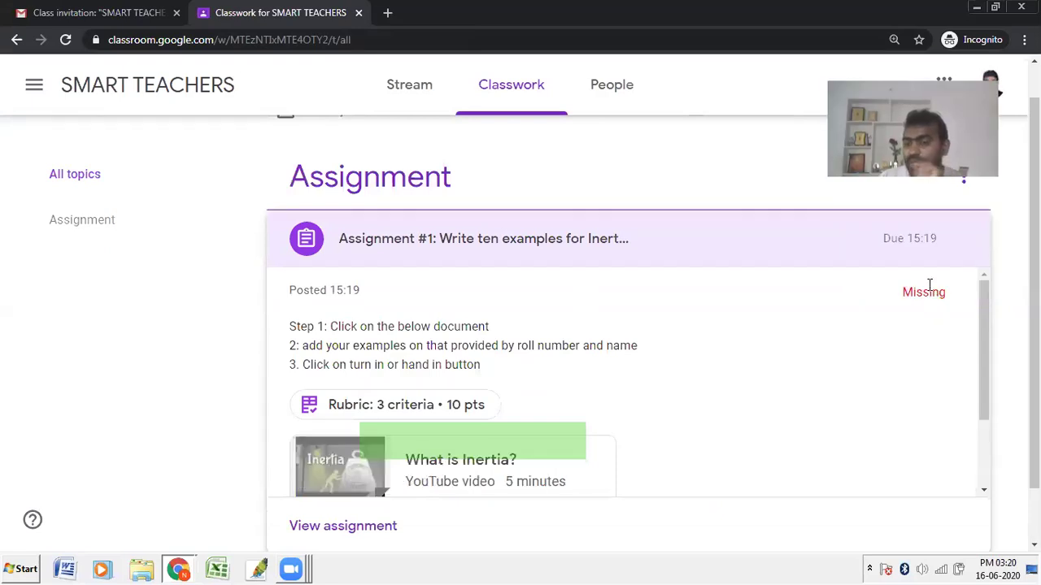
drag(336, 465, 581, 344)
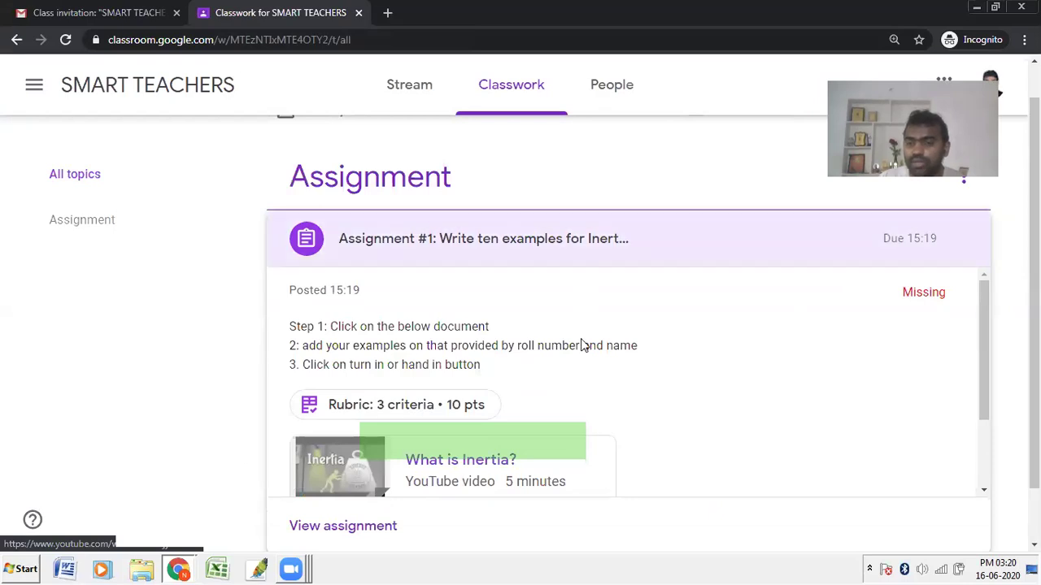
scroll(588, 344, down, 1)
scroll(821, 296, down, 1)
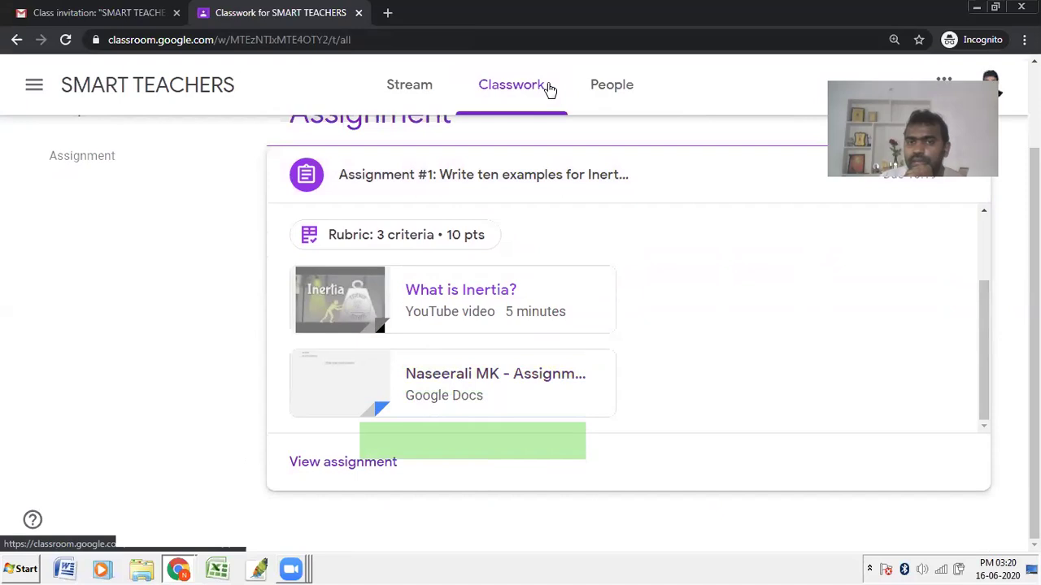
drag(390, 361, 522, 387)
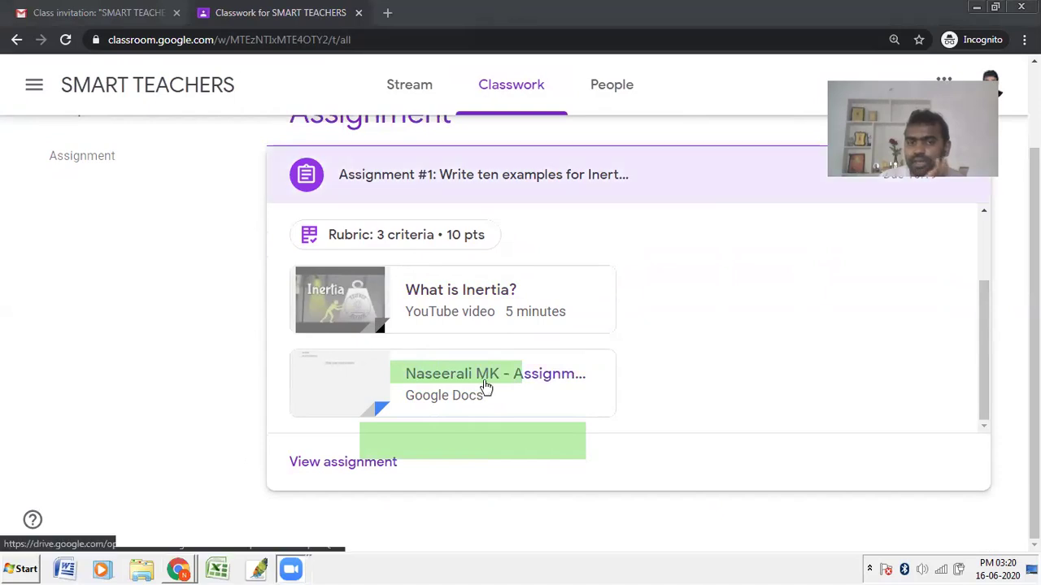
click(486, 380)
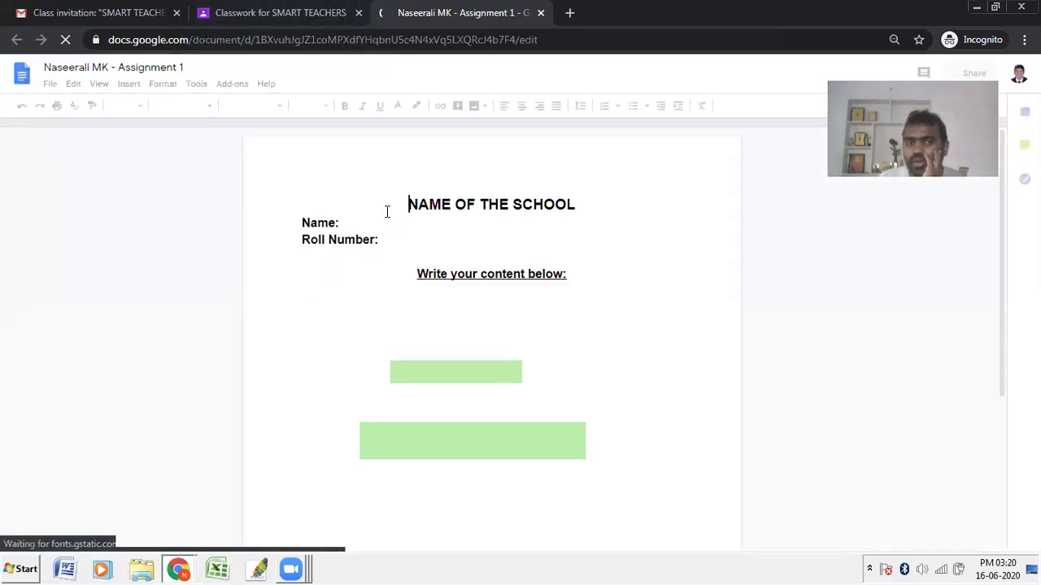
Step: Fill in the Name: and Roll Number: lines with the student's name and roll number
click(379, 221)
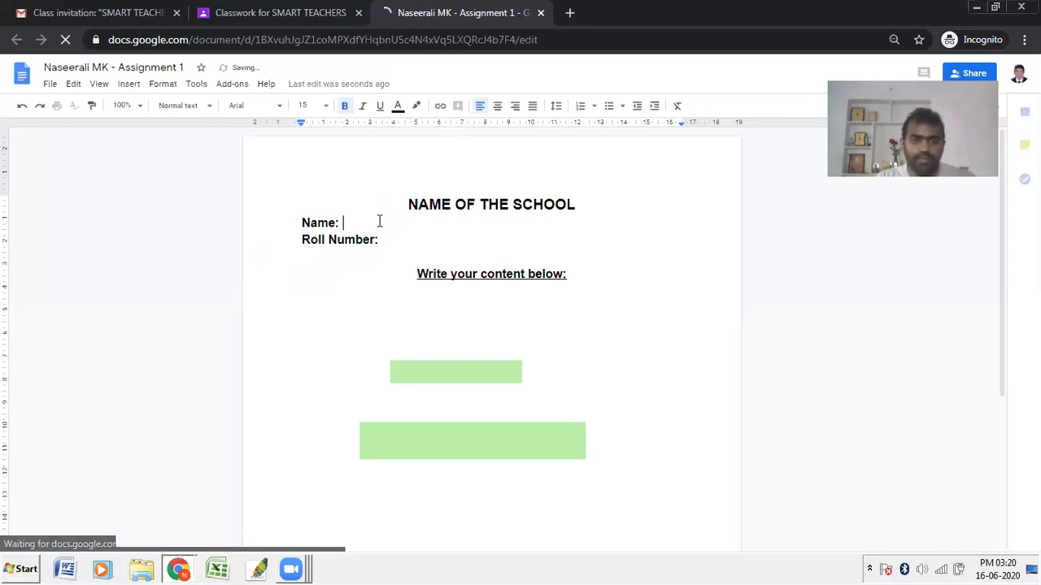
text(Naseer)
click(420, 237)
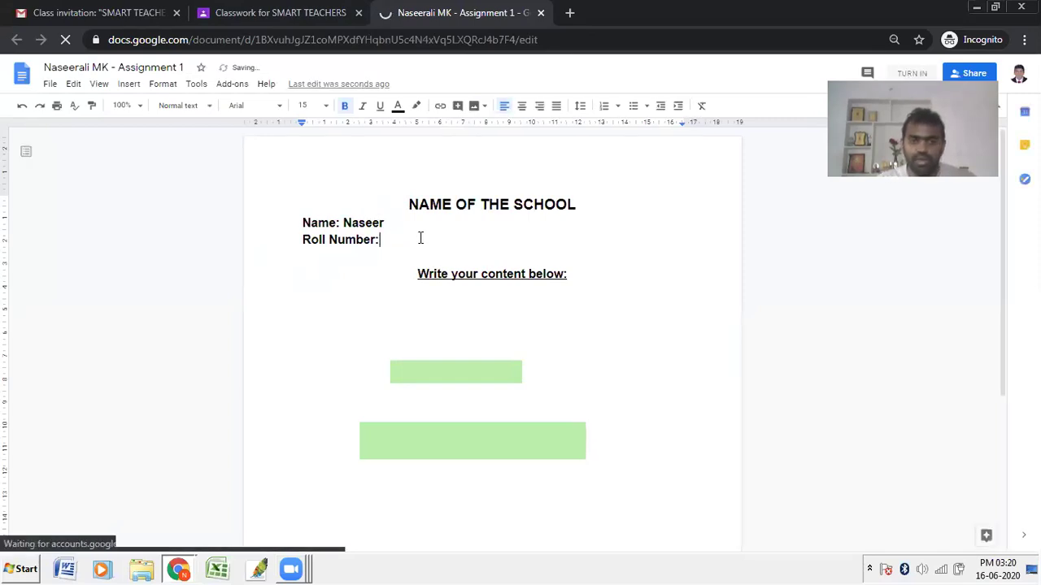
text(123)
Step: Type a line of sample text below 'Write your content below:' and close the document
click(632, 274)
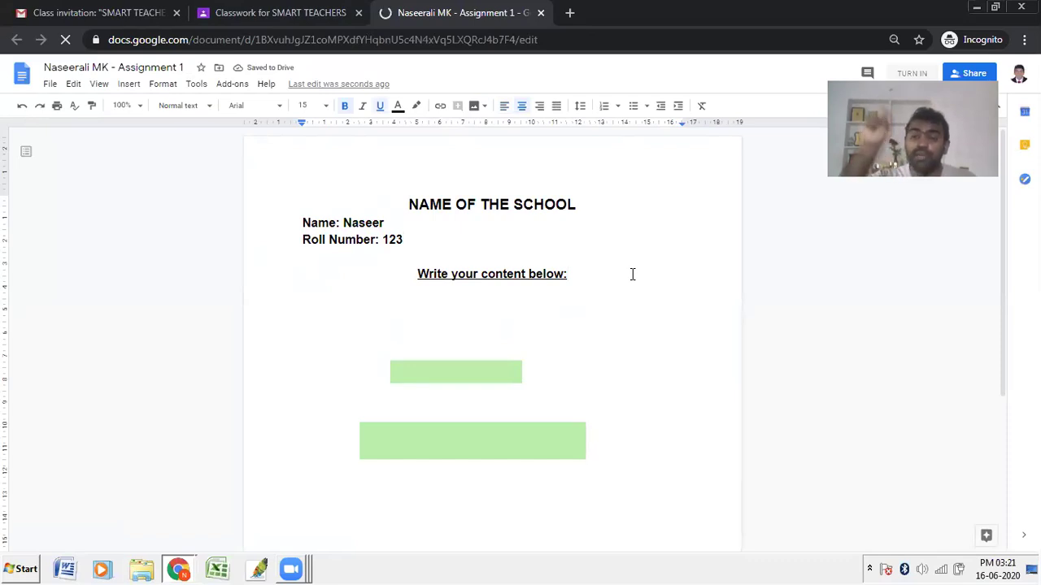
key(Return)
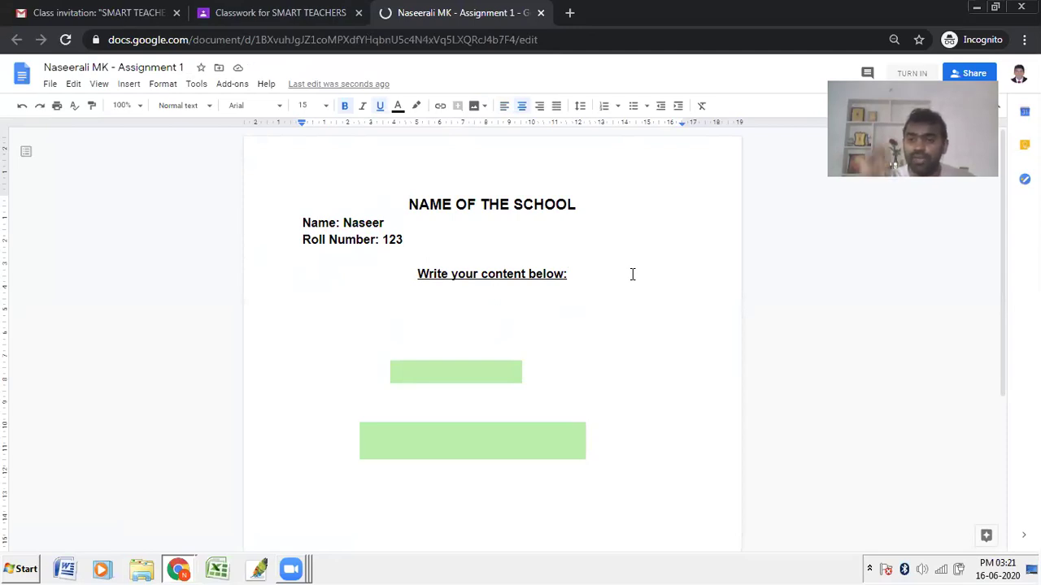
text(adsgjhagdshajgdshjagdsjhagd)
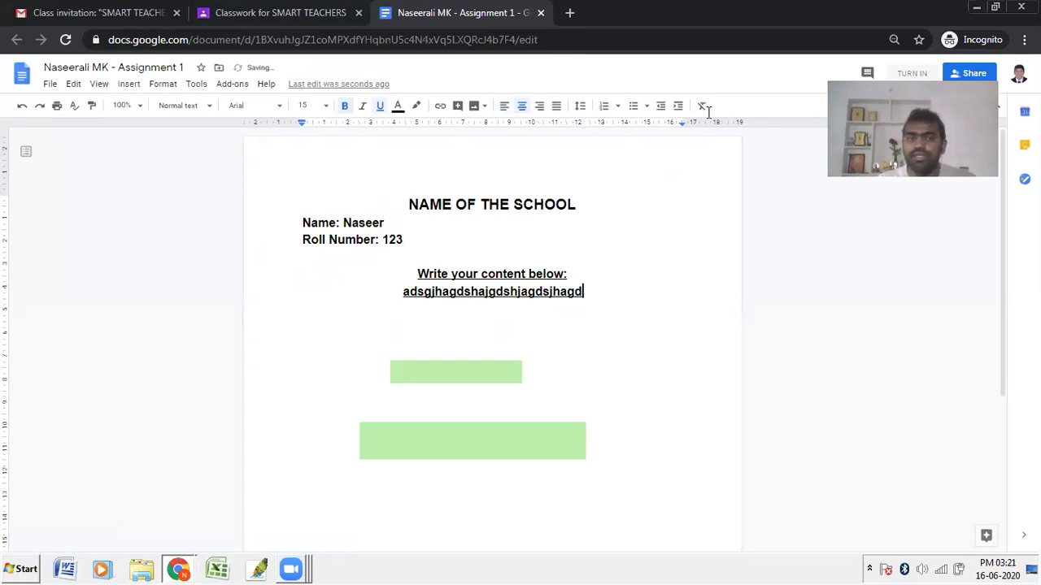
click(541, 13)
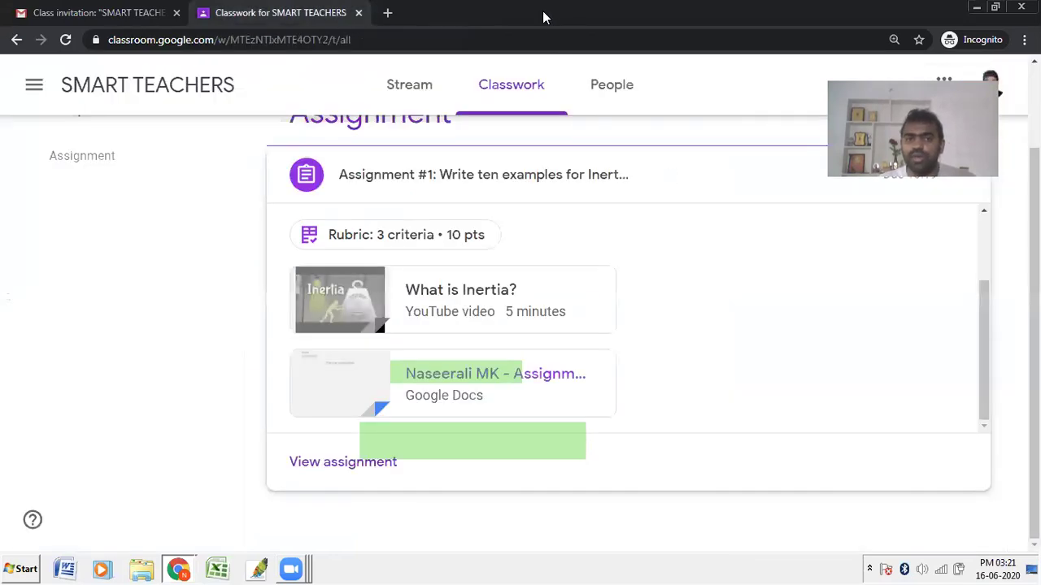
Step: Hand in Assignment #1 as the student, then return to the teacher's Classwork window
click(326, 470)
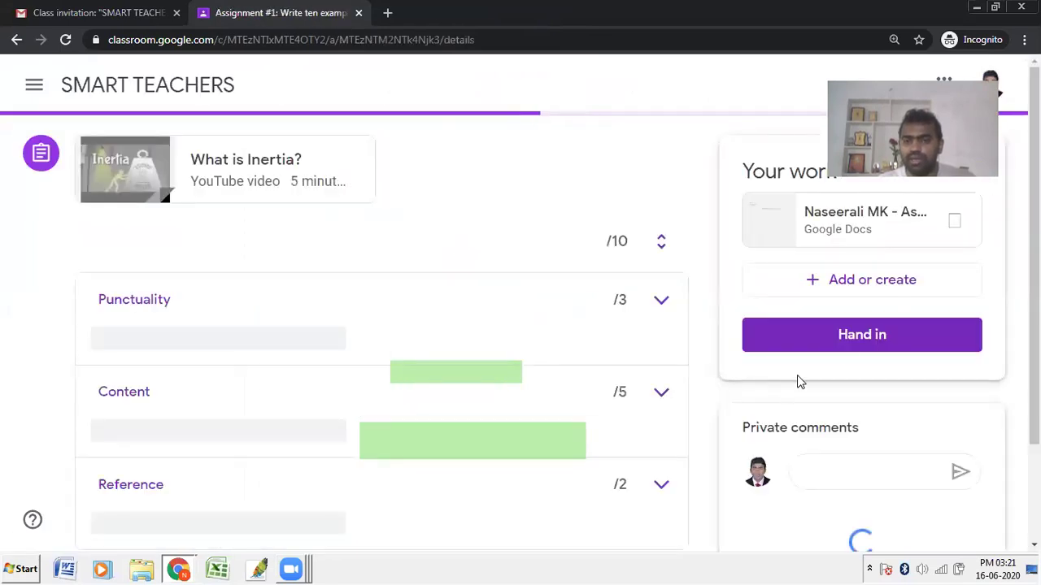
scroll(849, 309, down, 2)
scroll(849, 309, down, 2)
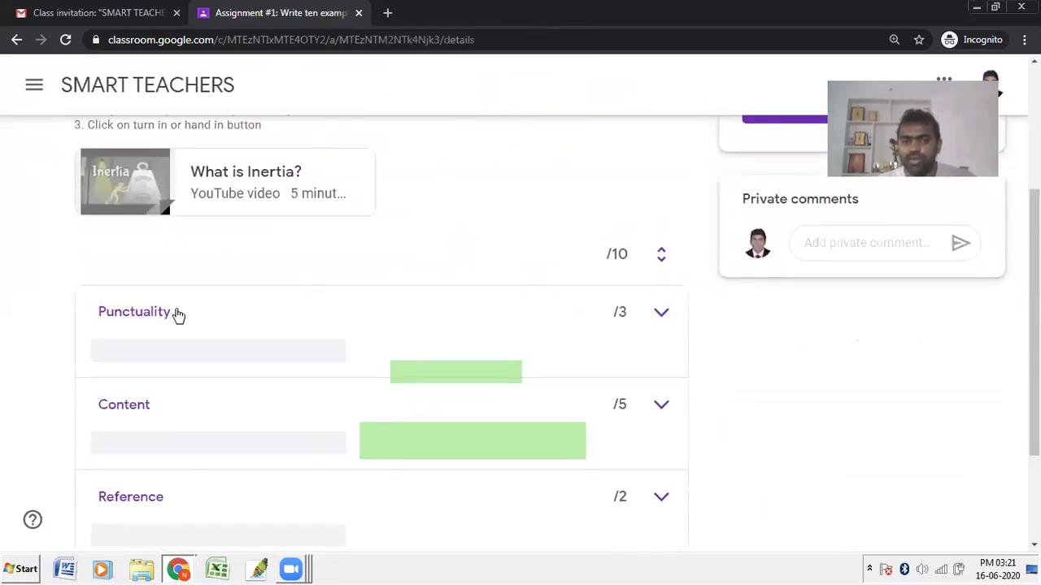
scroll(23, 325, down, 2)
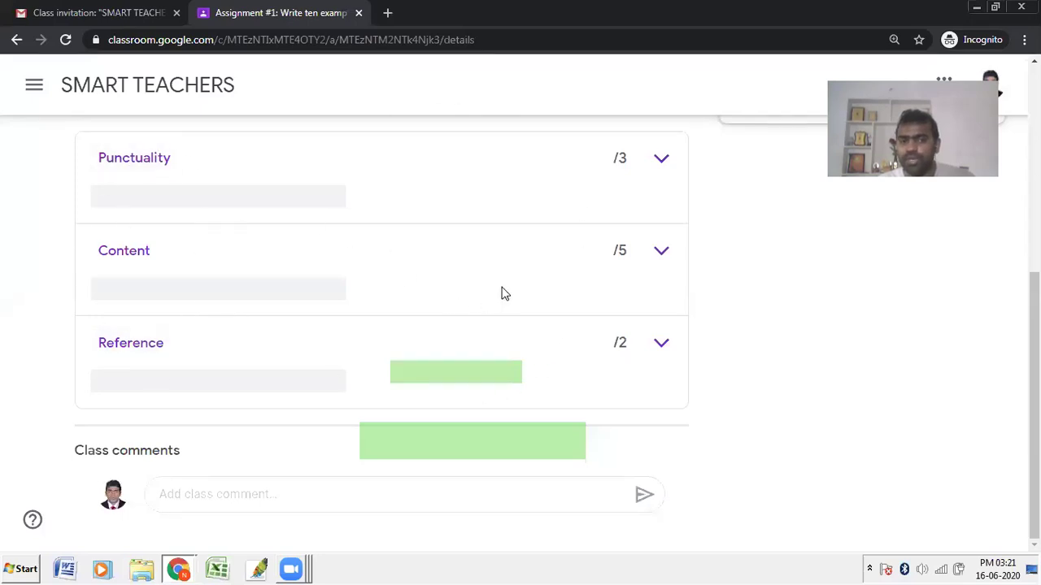
scroll(523, 368, up, 5)
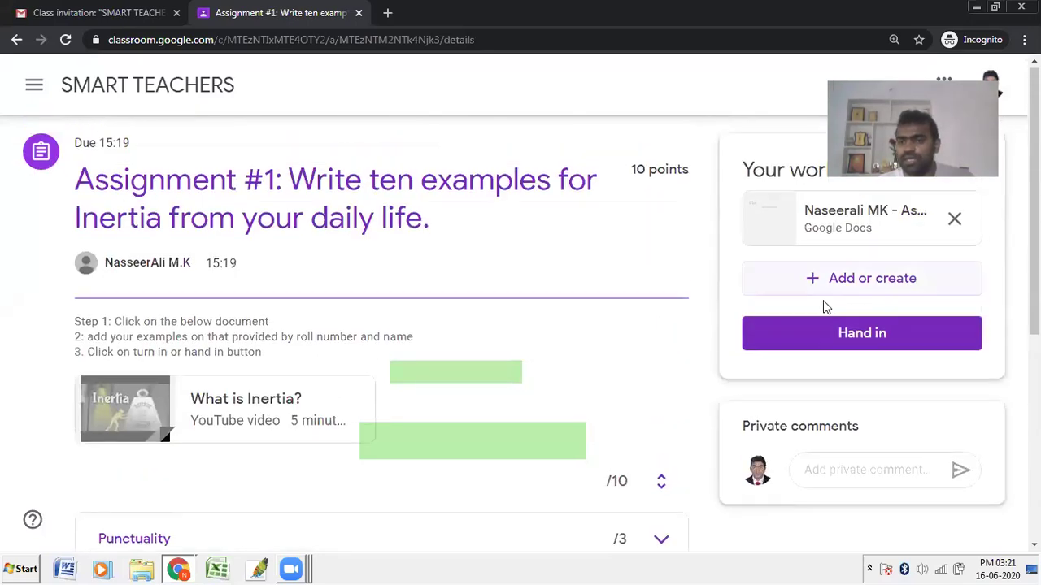
click(826, 334)
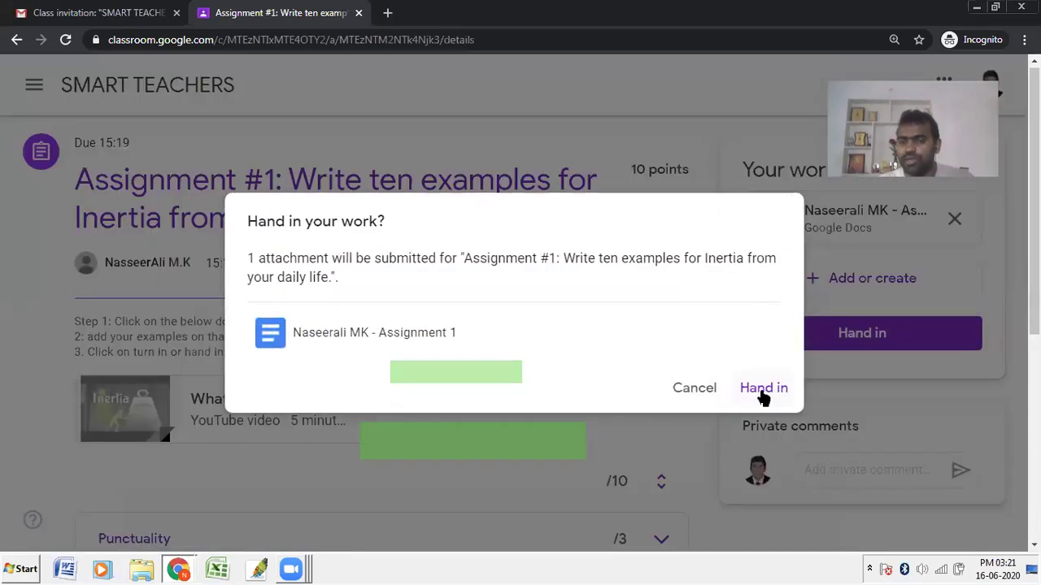
click(763, 390)
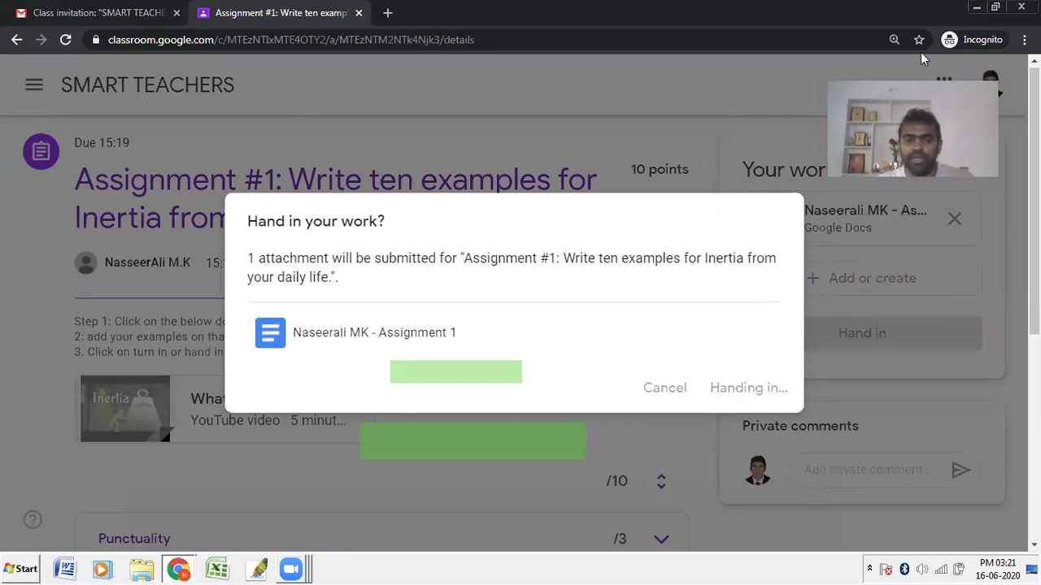
click(178, 570)
click(144, 517)
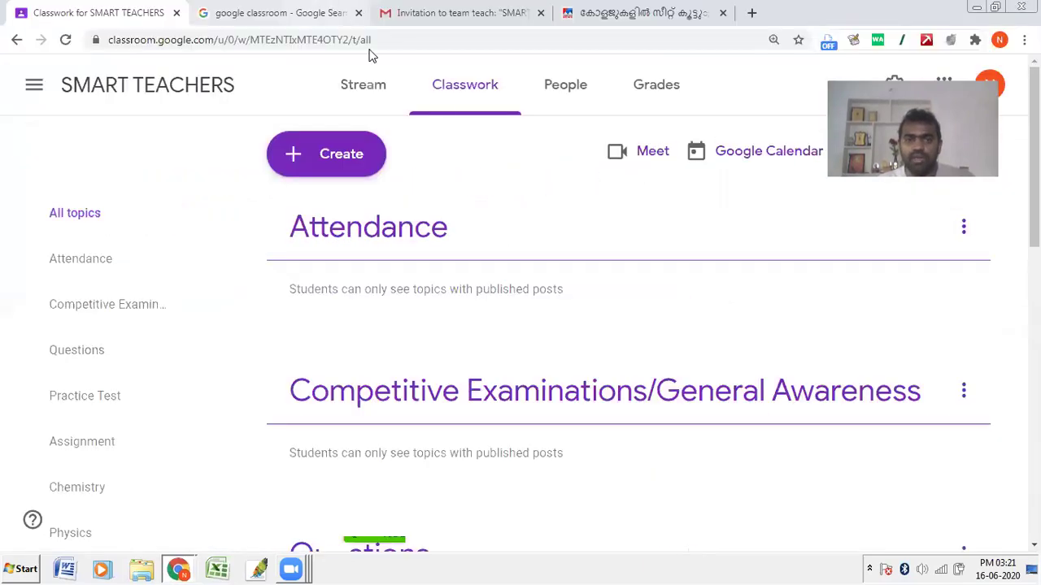
Step: Open Assignment #1's Student work (1 turned in, 31 assigned) and the turned-in submission
scroll(387, 248, down, 1)
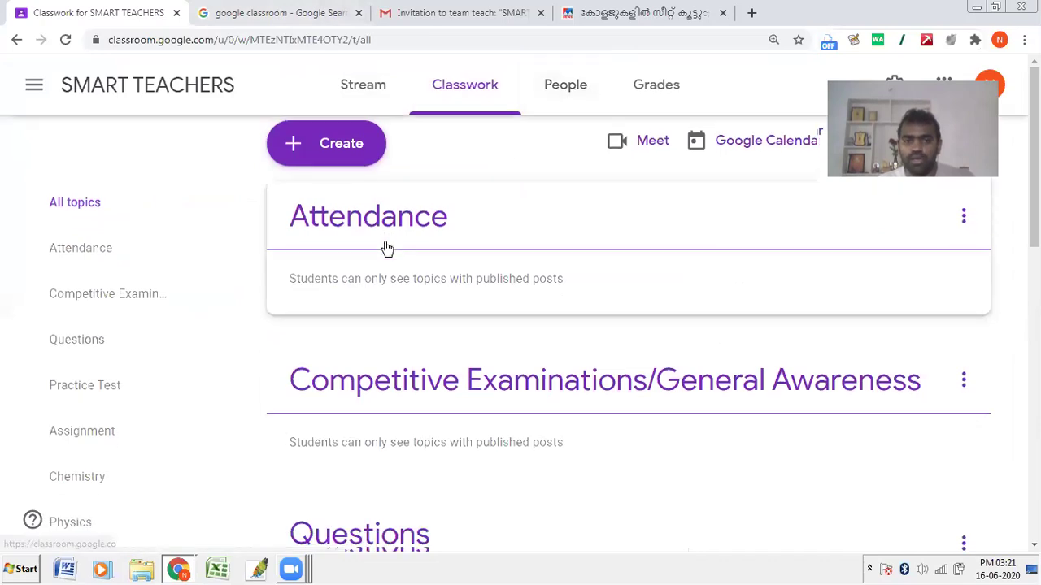
scroll(387, 248, down, 3)
scroll(480, 309, down, 4)
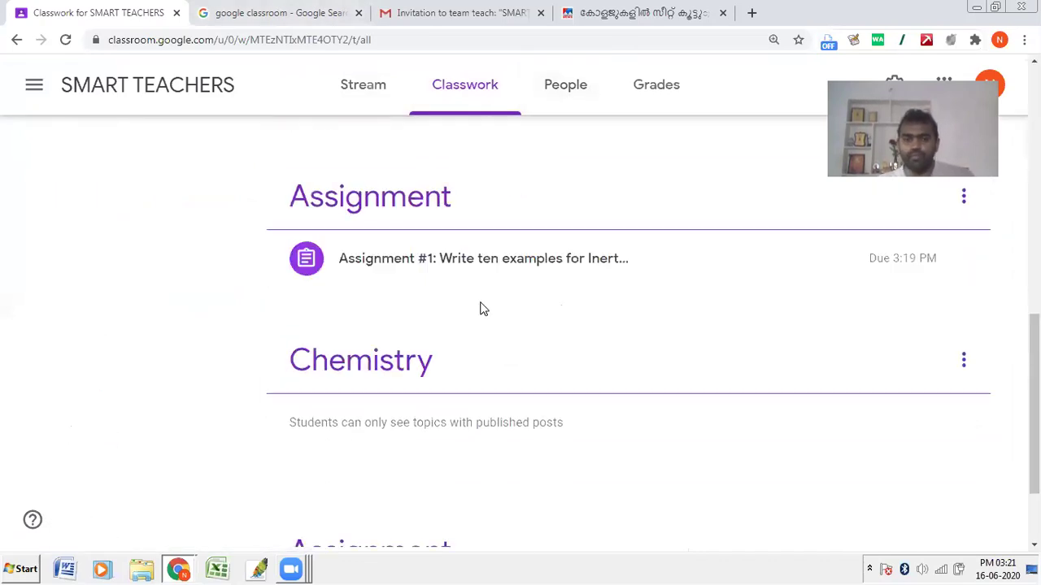
click(483, 276)
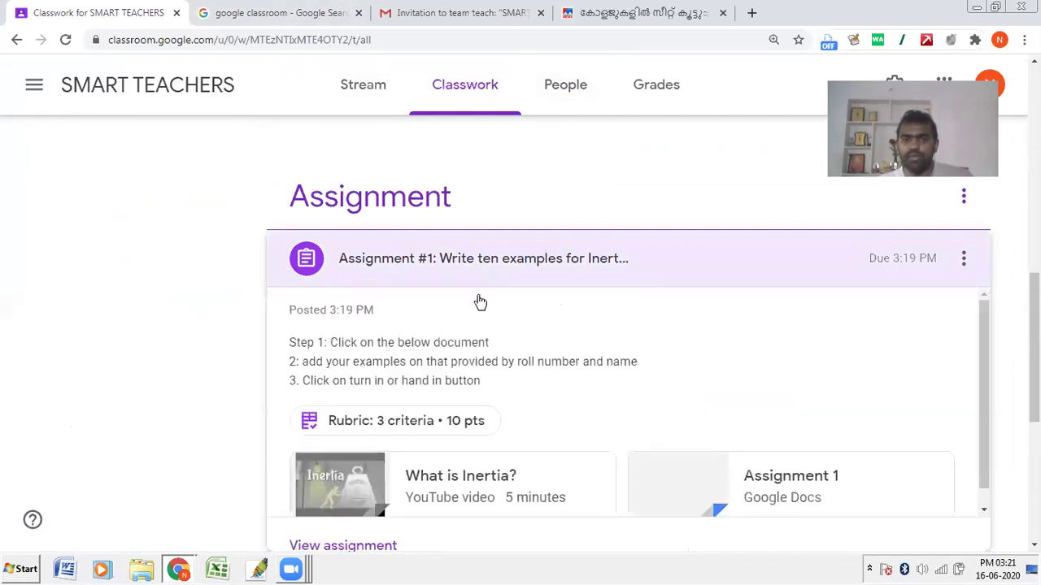
scroll(260, 426, down, 2)
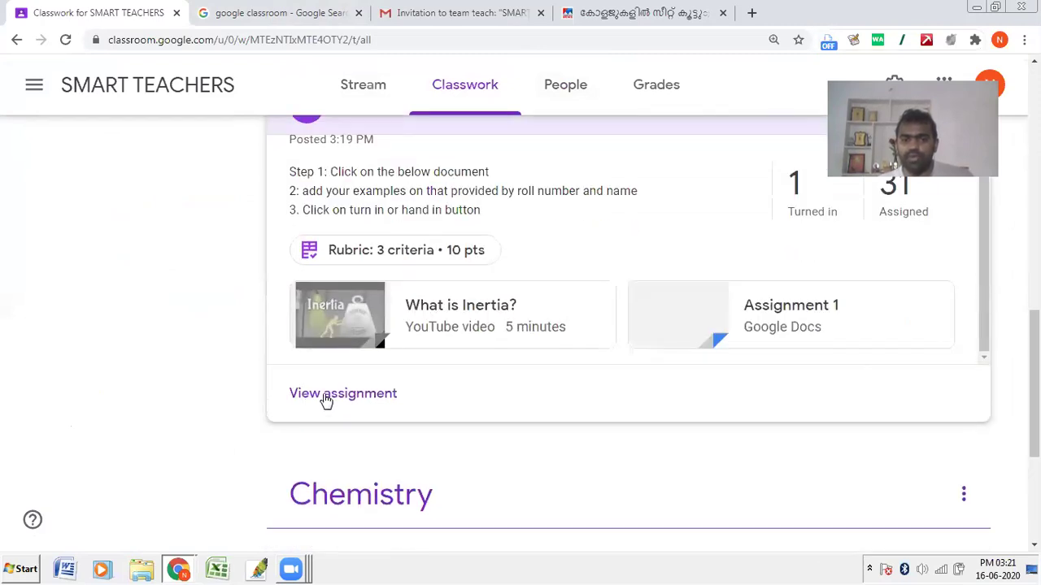
click(324, 397)
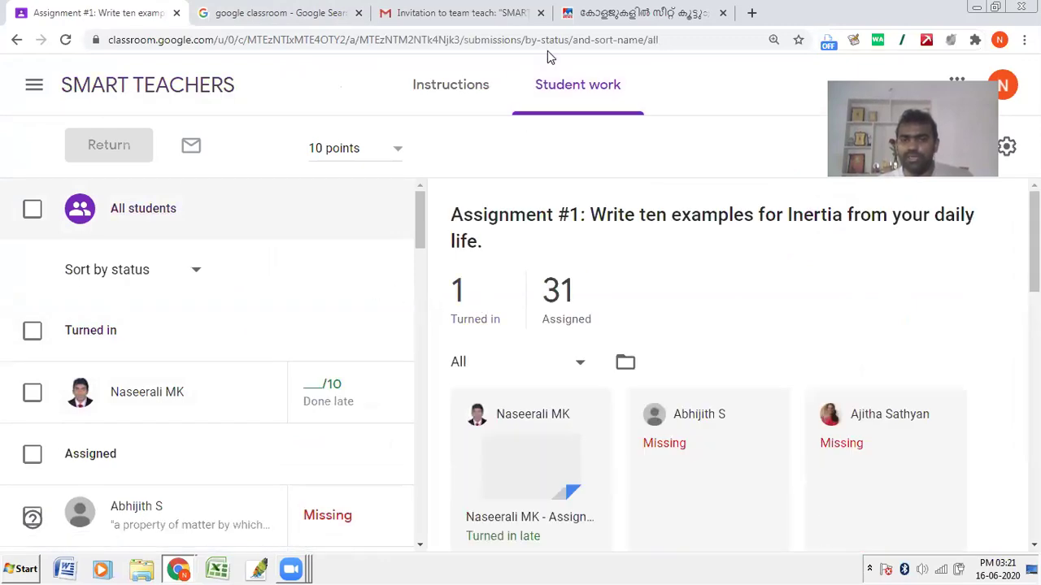
drag(439, 252, 510, 338)
drag(532, 240, 616, 351)
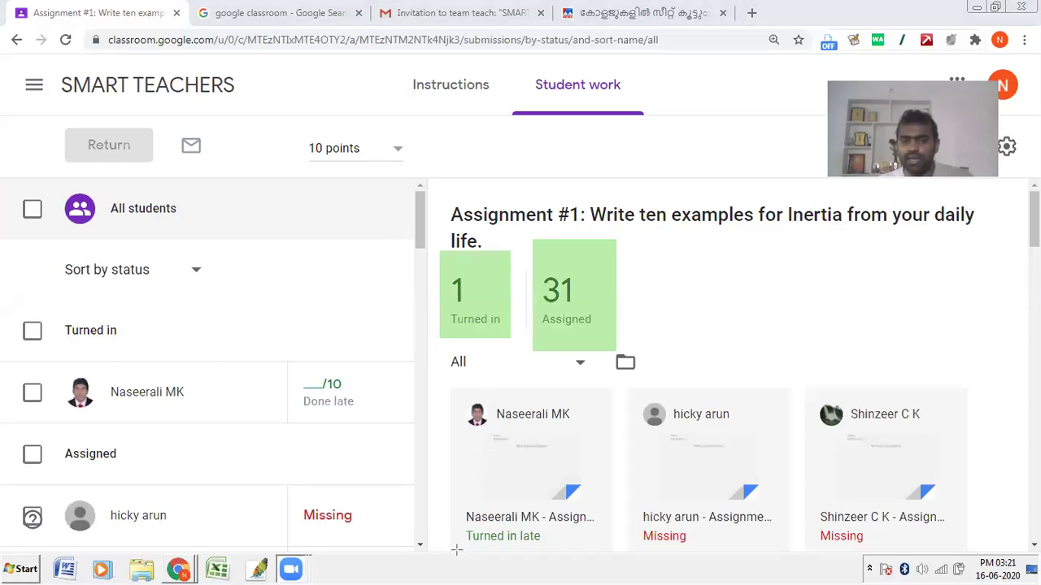
drag(452, 524, 567, 549)
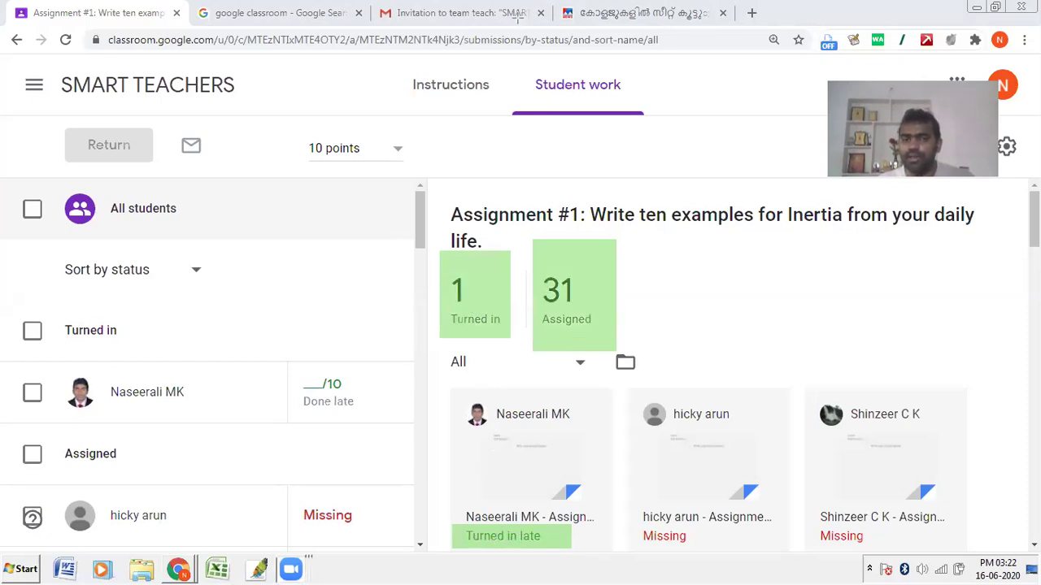
click(495, 423)
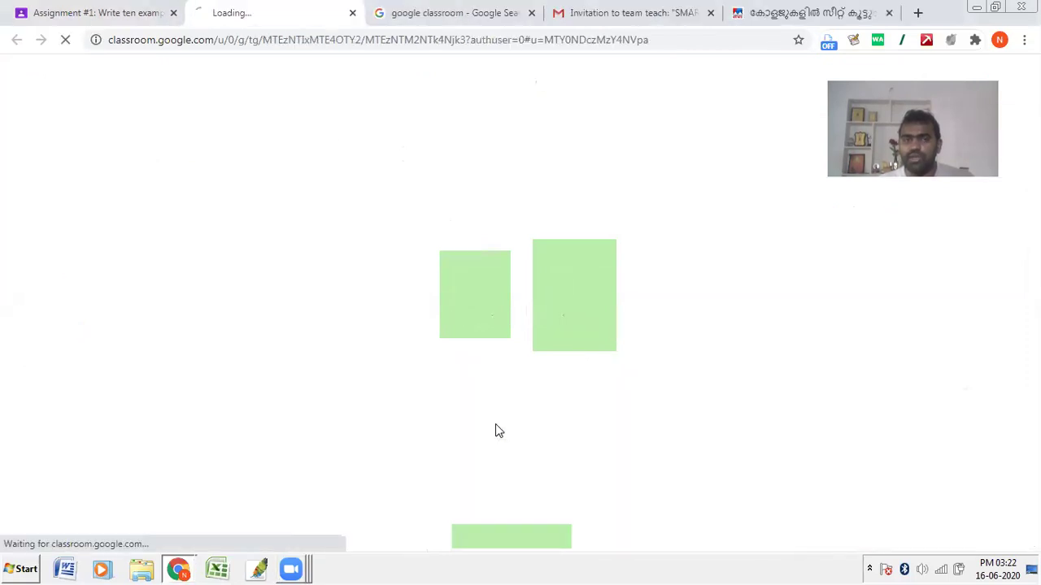
Step: Score the submission's rubric: Punctuality 0, Content 4, Reference 2, for 6/10
click(123, 16)
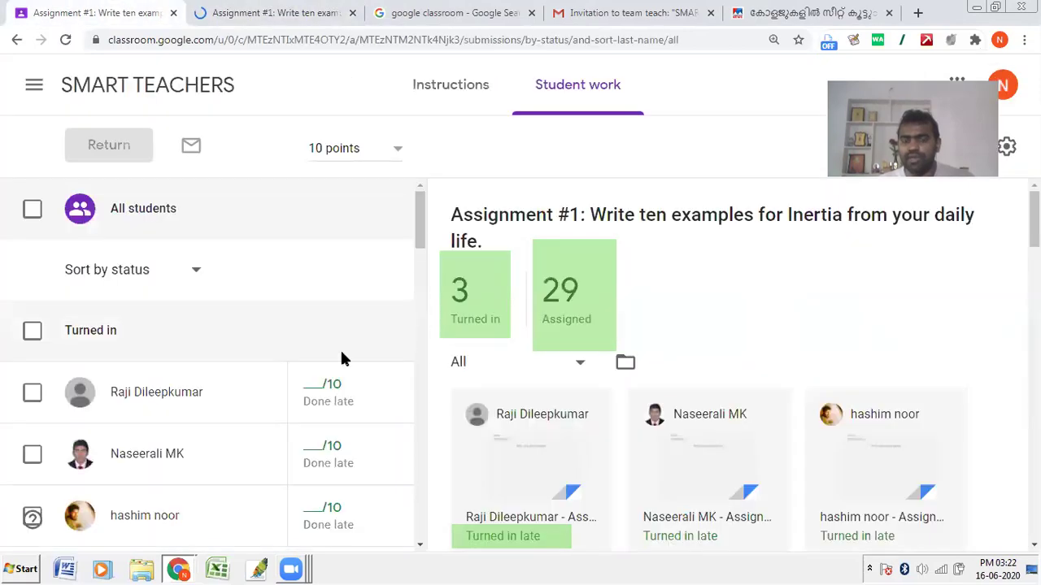
click(247, 10)
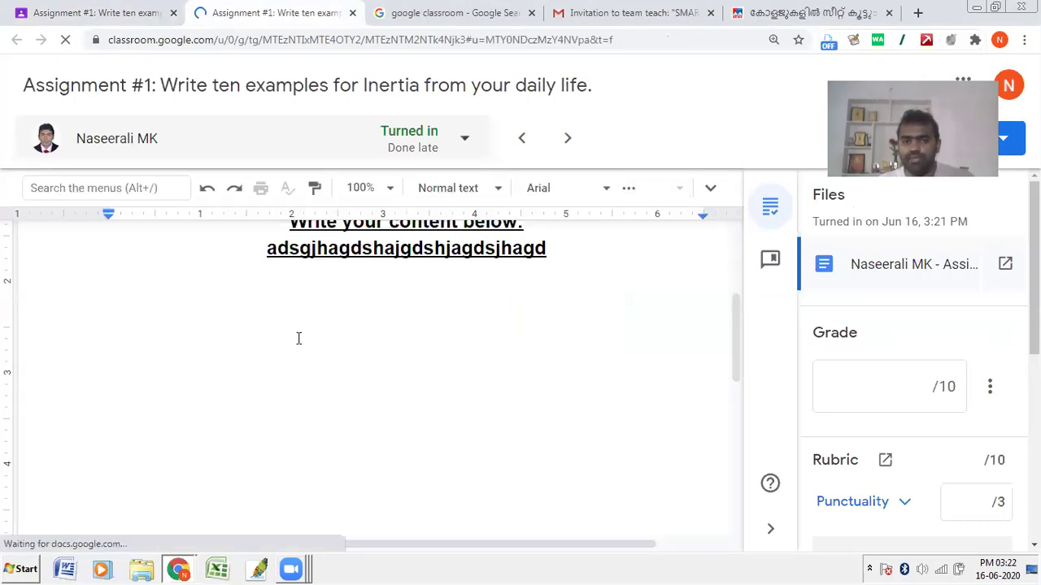
click(927, 383)
click(976, 508)
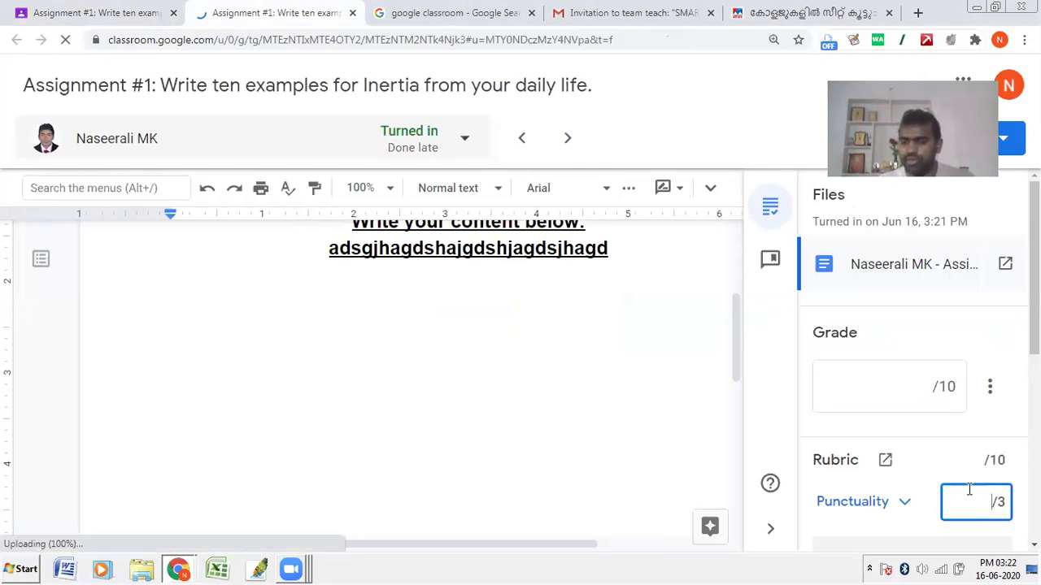
text(0)
scroll(937, 508, down, 4)
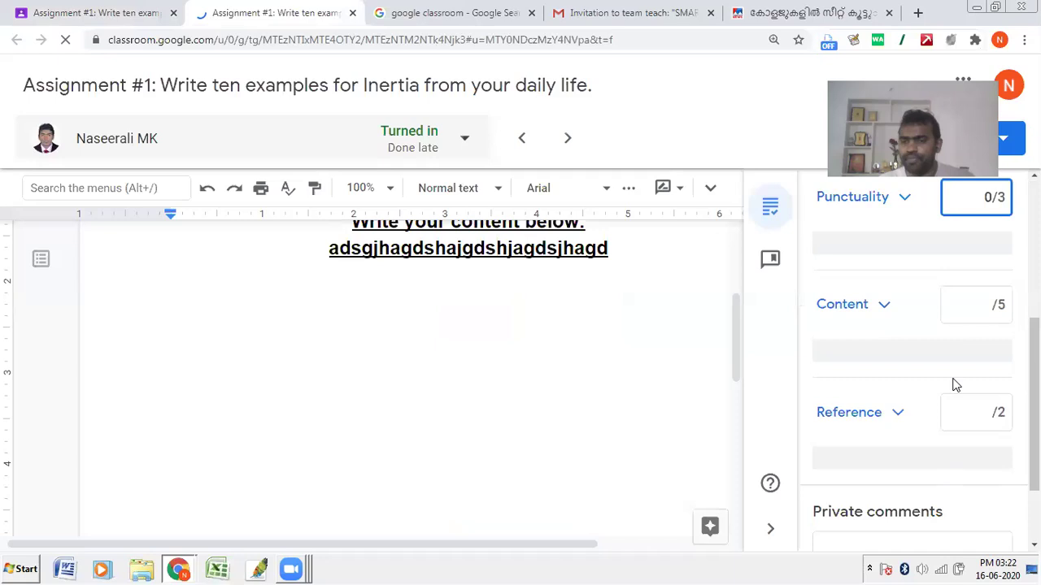
click(961, 304)
text(4)
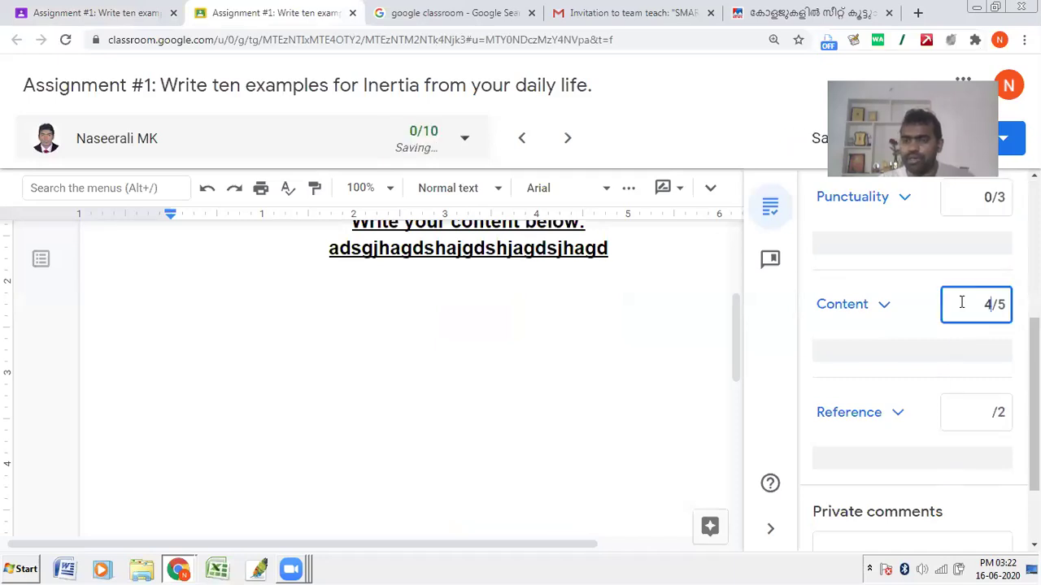
click(974, 408)
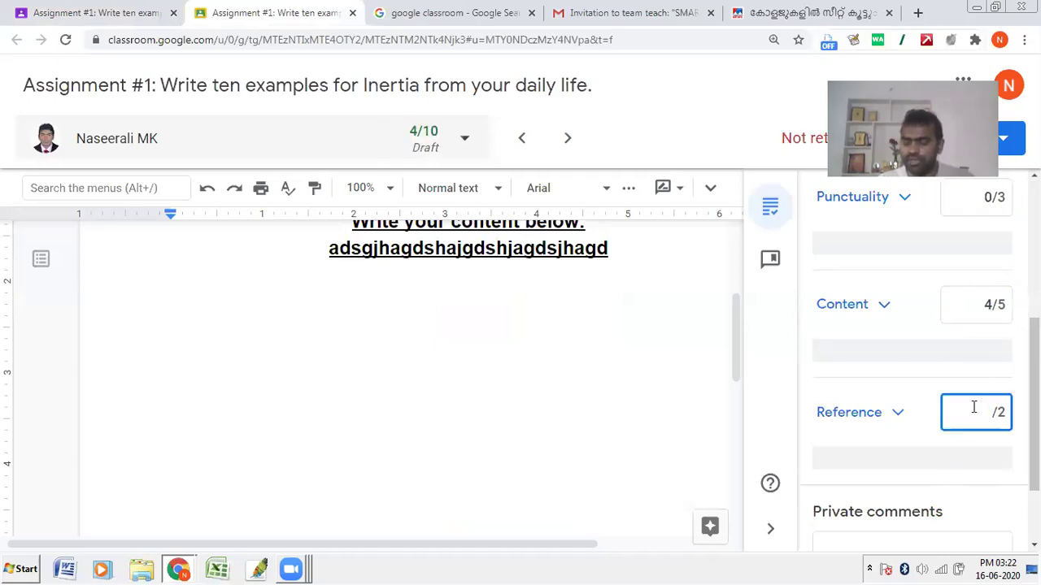
text(2)
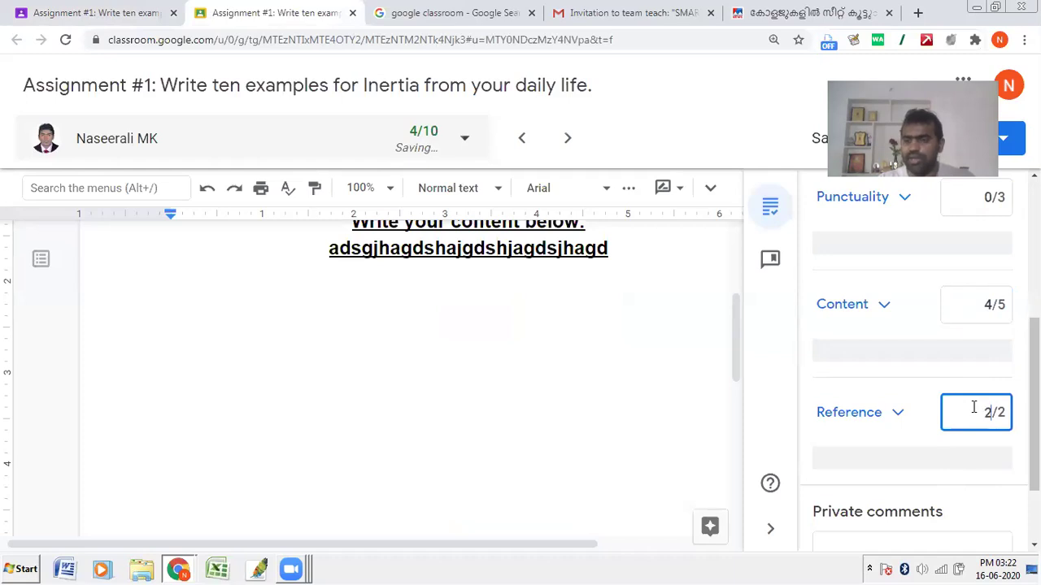
click(910, 478)
Step: Return the graded work to the student and move to the next student
scroll(909, 478, up, 4)
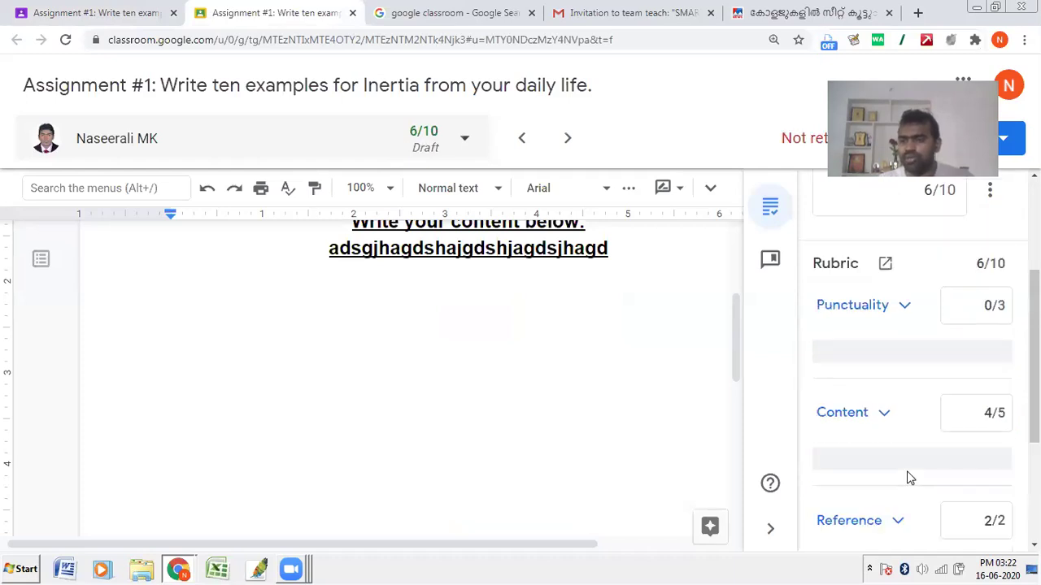
scroll(920, 244, up, 1)
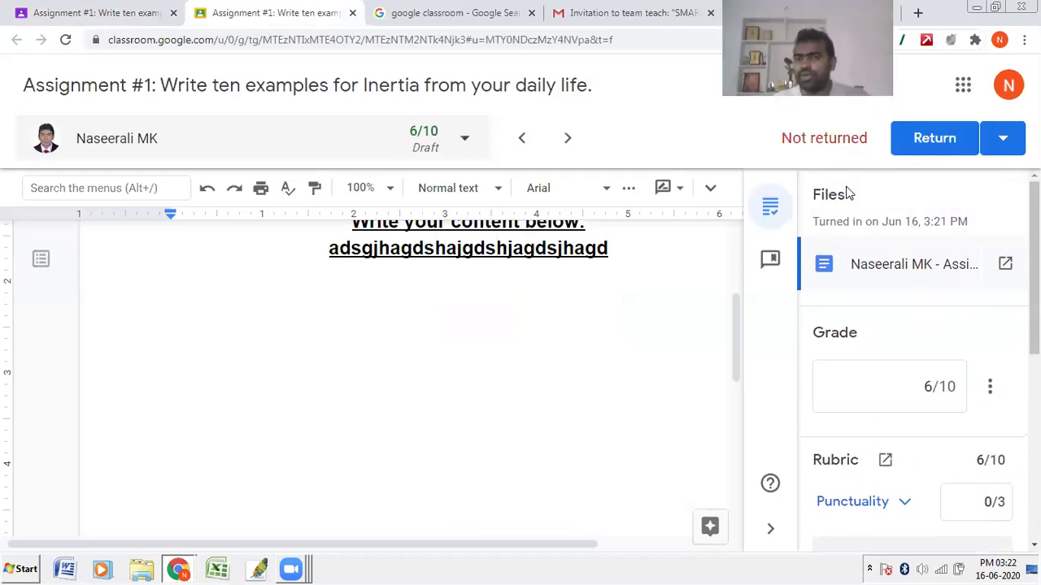
click(921, 145)
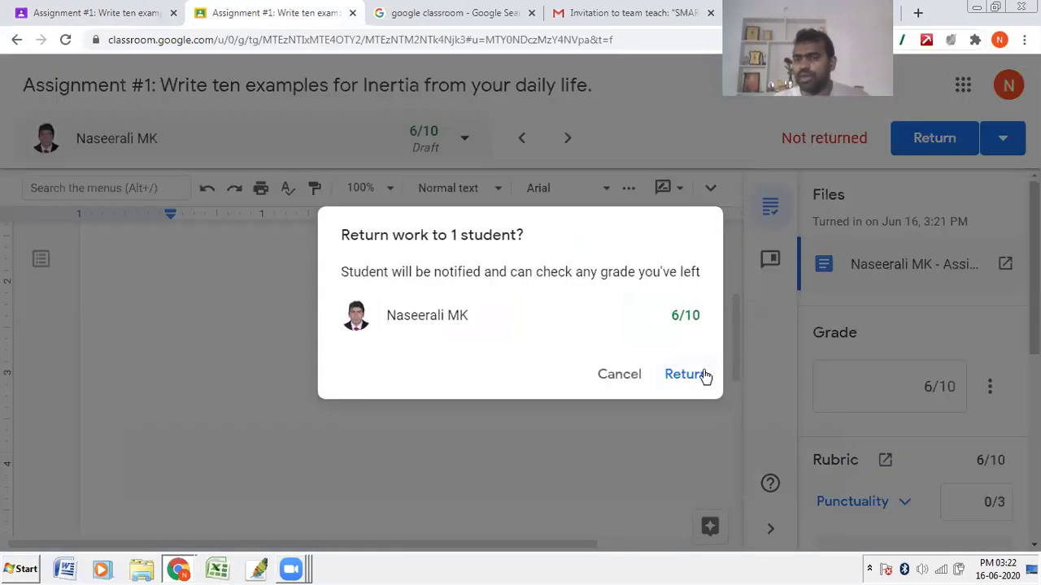
click(704, 375)
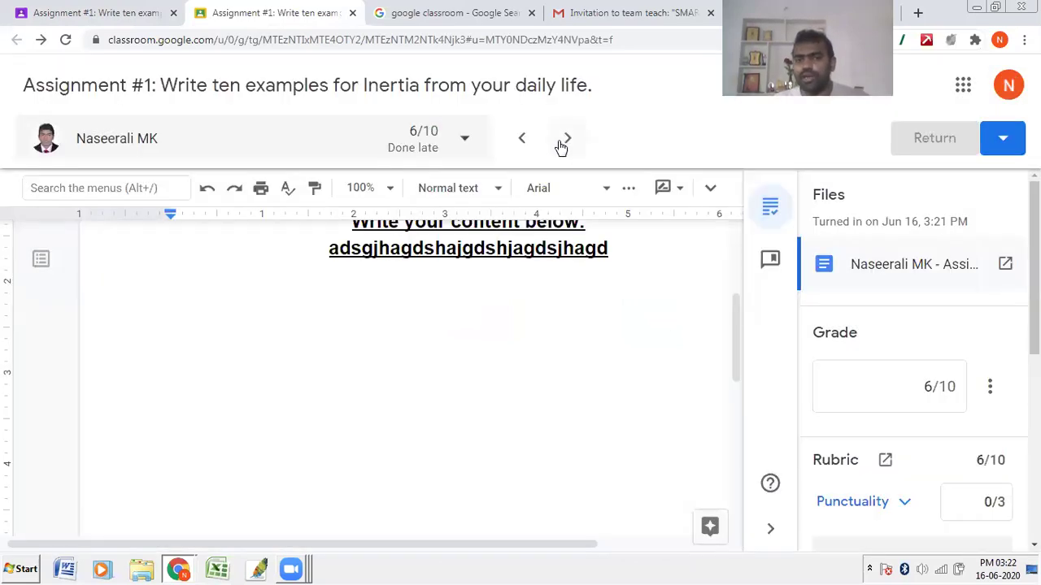
click(566, 144)
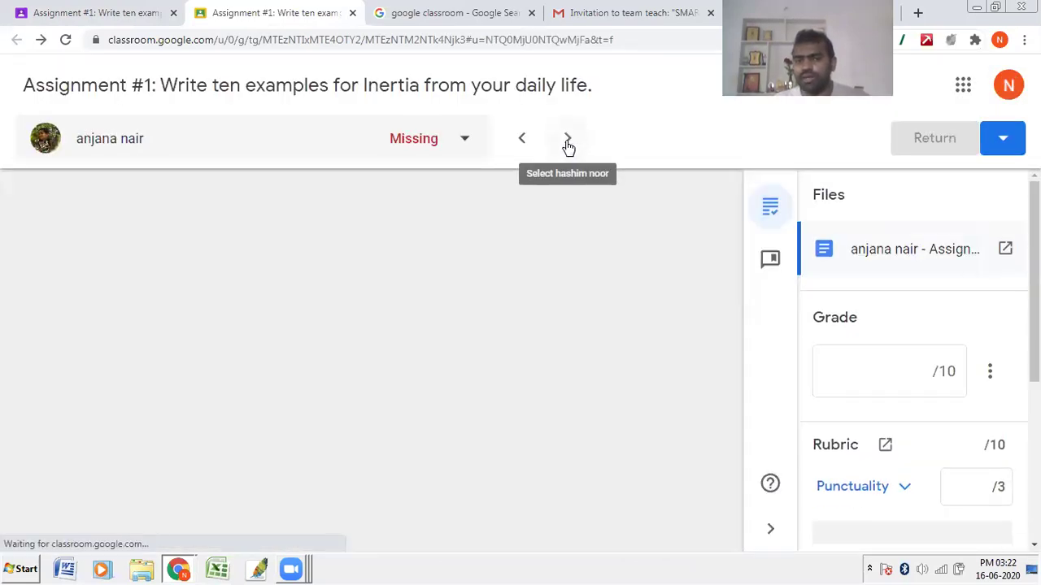
Step: Step through the student submissions to the late one, then return to the Student work overview
click(567, 143)
click(567, 144)
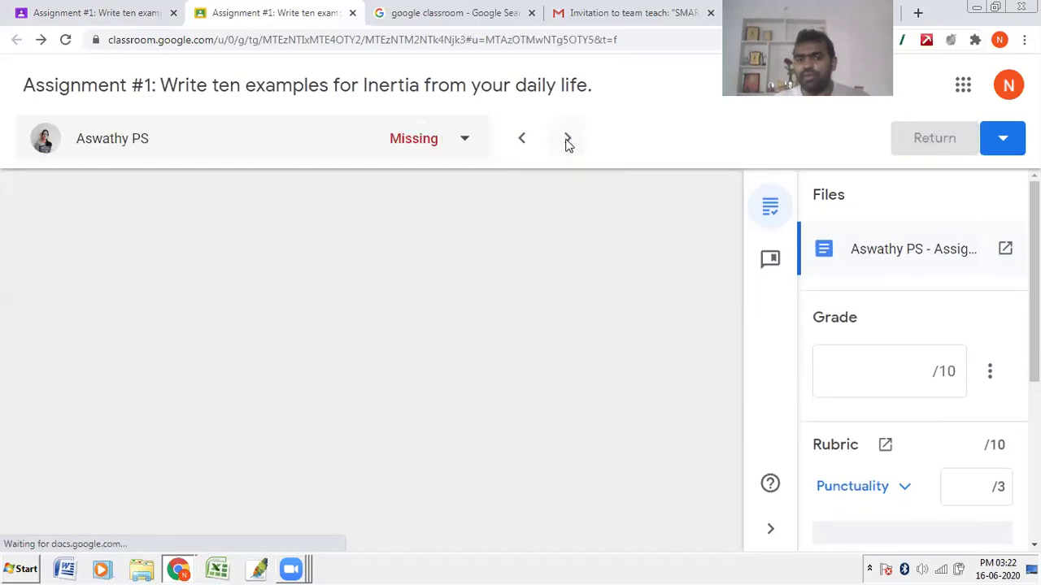
click(525, 143)
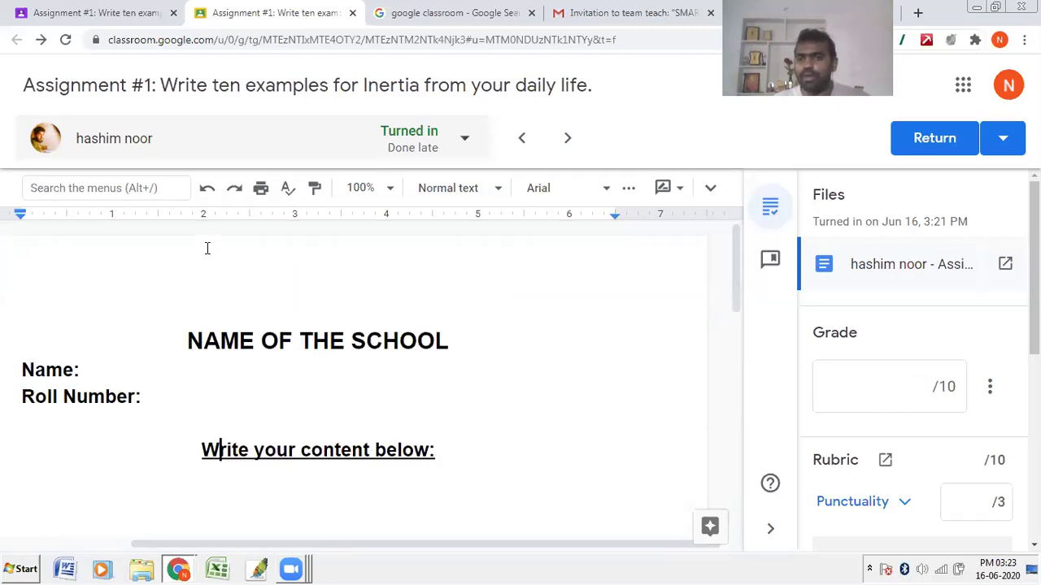
click(161, 13)
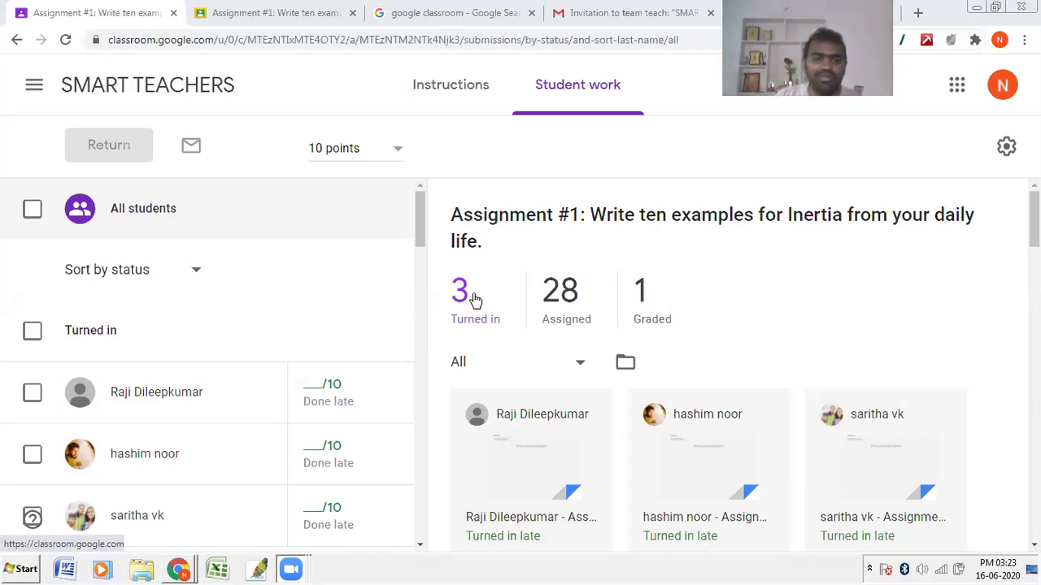
Step: From Classwork, create a new Quiz assignment with a Blank Quiz attached
click(73, 89)
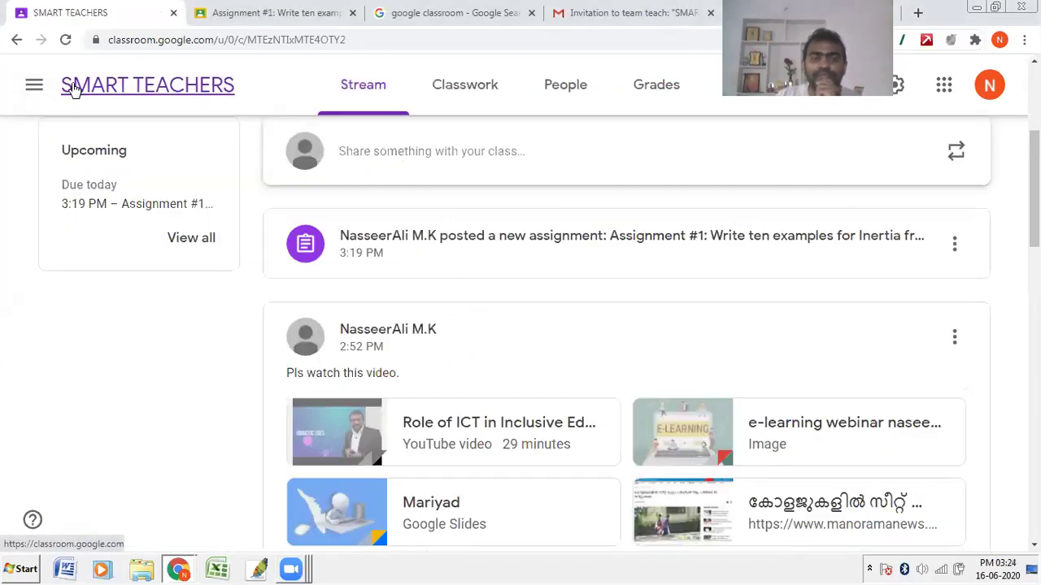
click(509, 95)
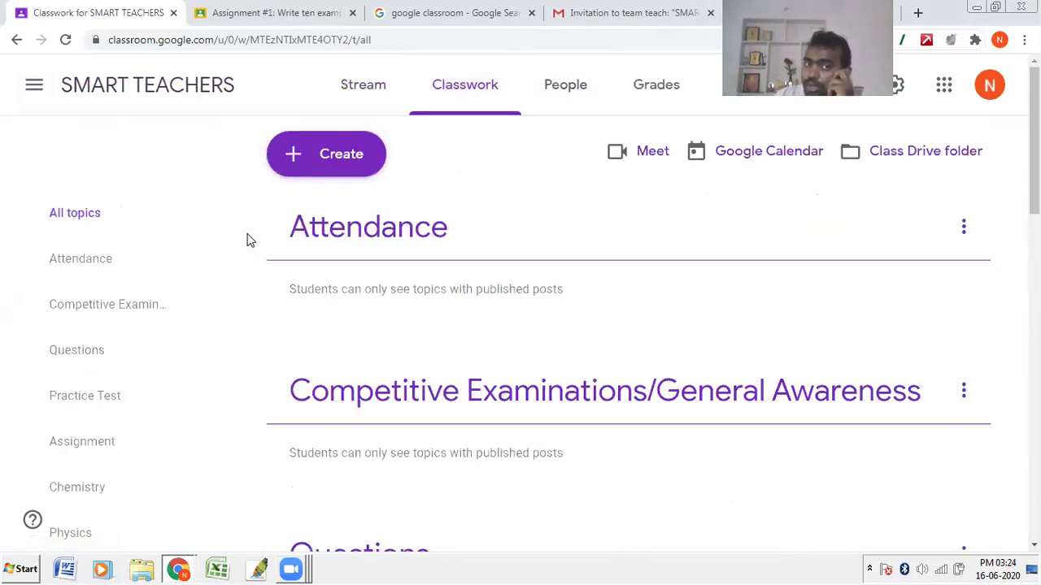
click(316, 155)
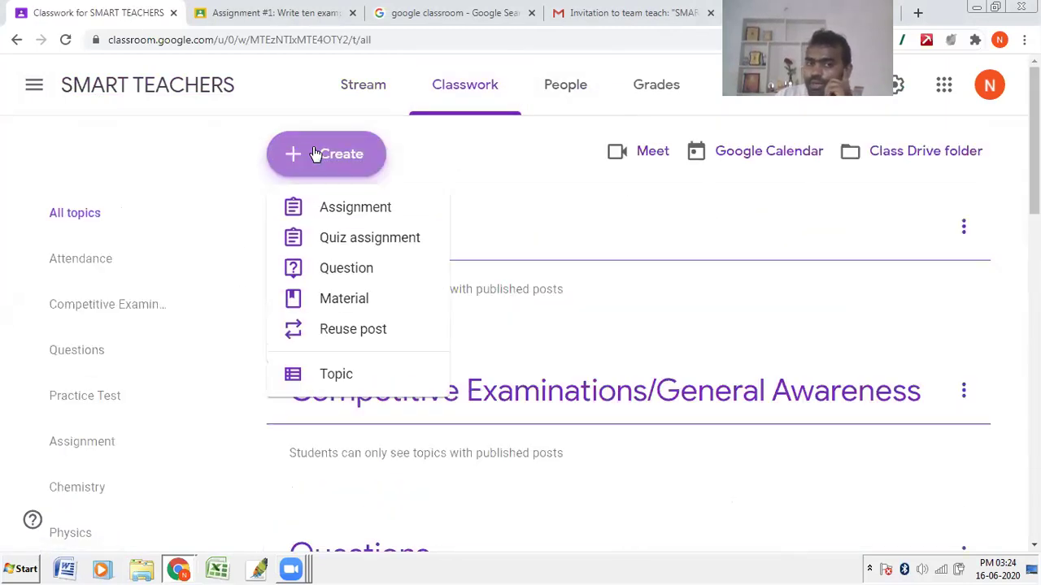
click(347, 252)
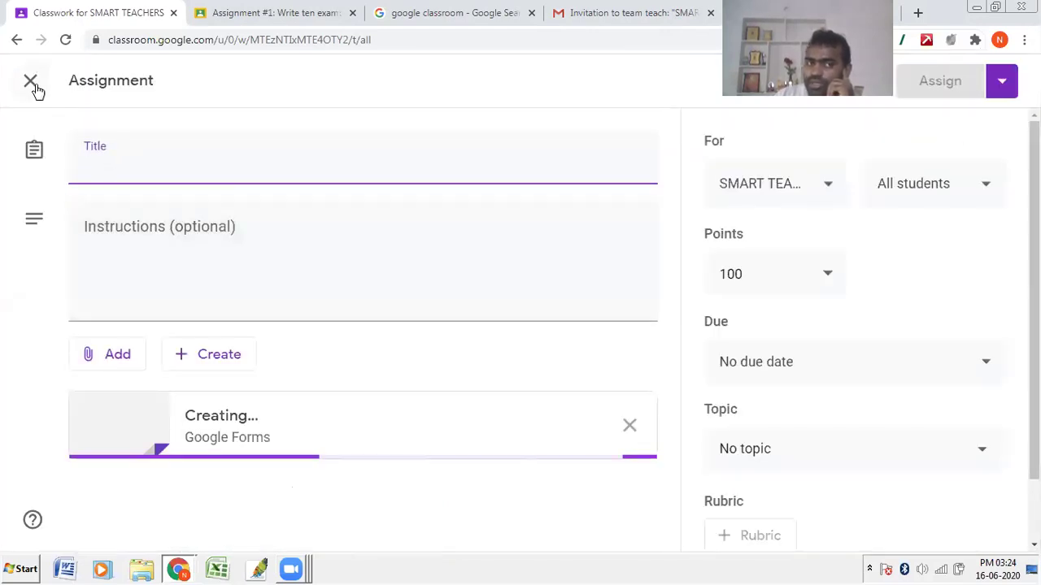
click(30, 82)
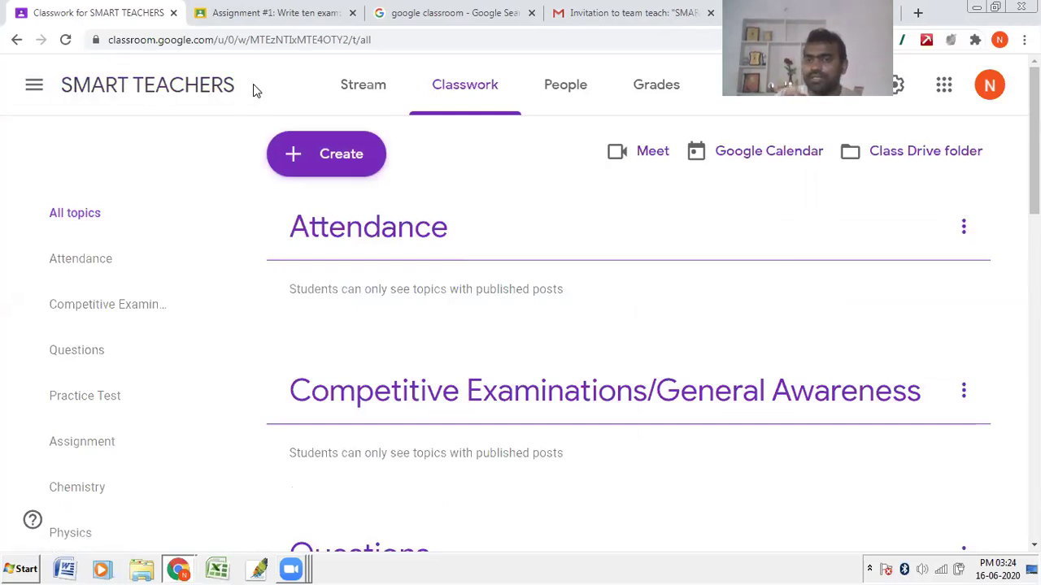
click(297, 151)
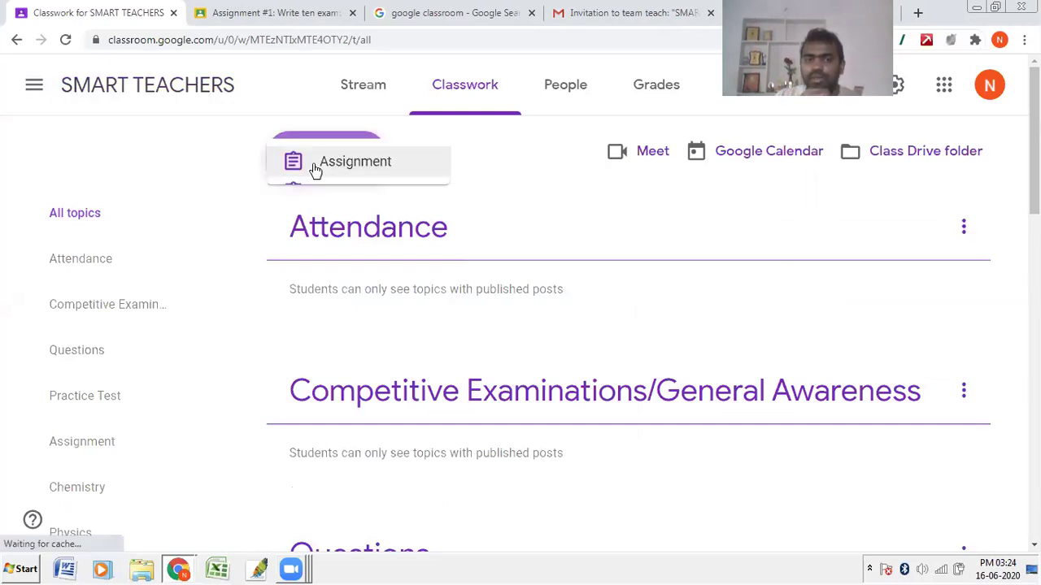
click(340, 246)
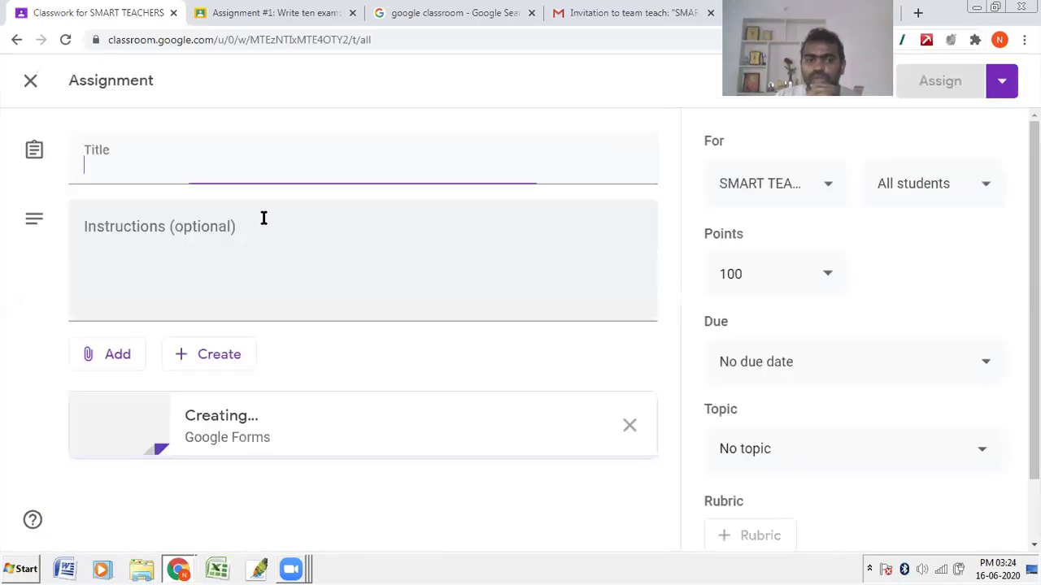
Step: Enter the title TEST #1: Inertia and the instructions text
click(186, 176)
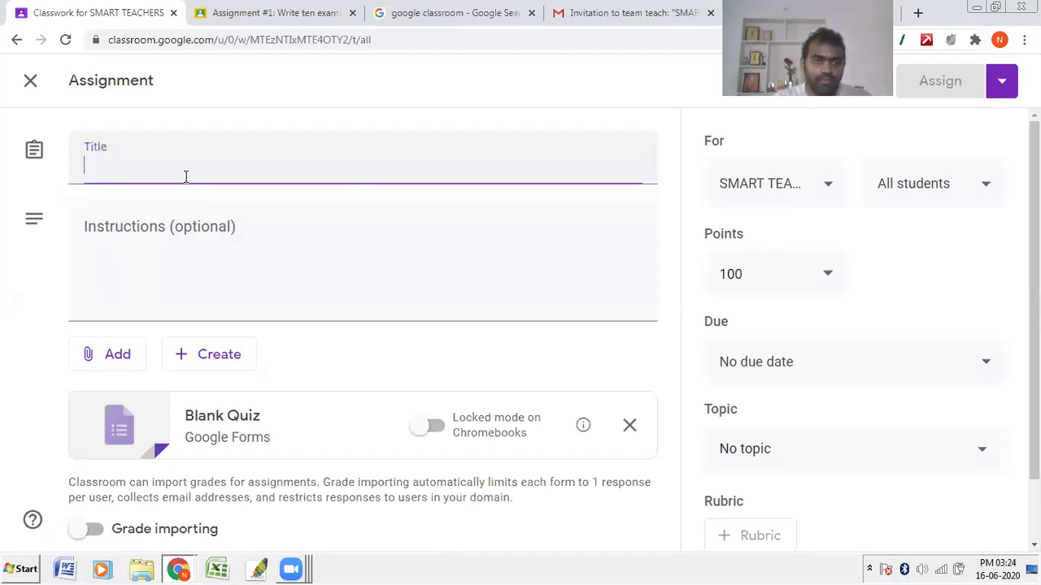
text(tEST #1:)
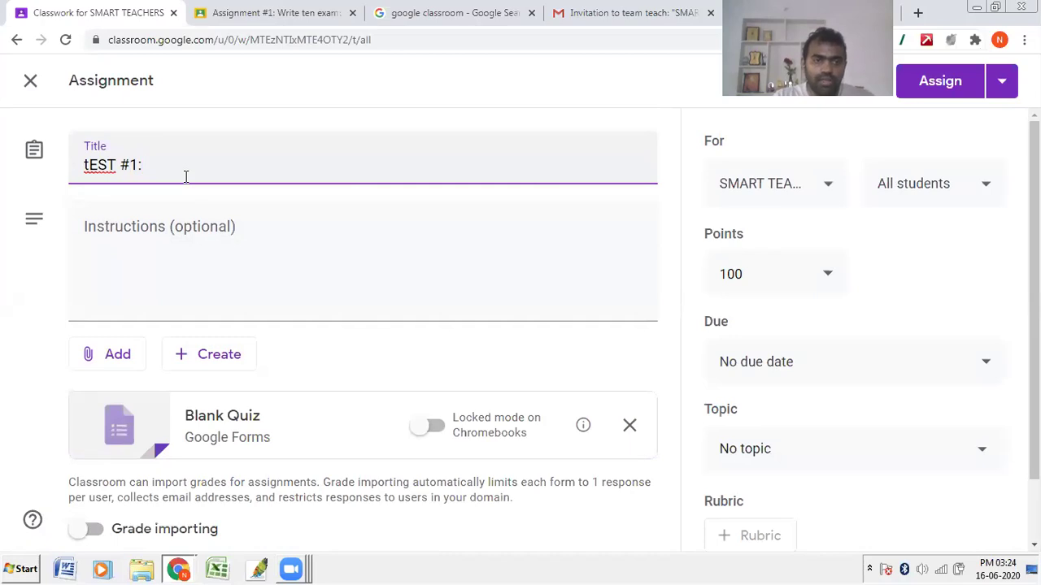
key(BackSpace)
text(t)
key(BackSpace)
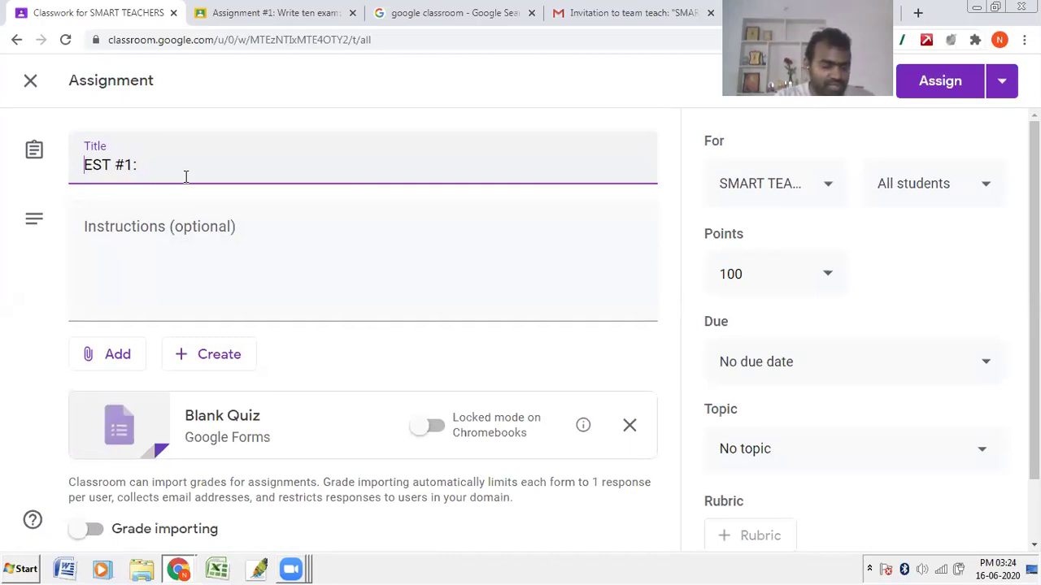
text(T)
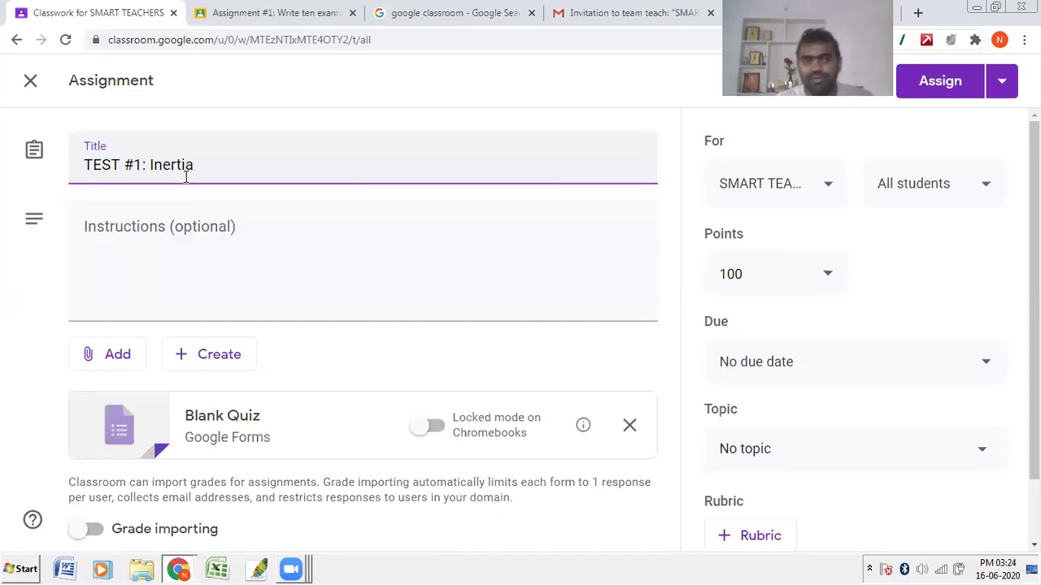
click(209, 233)
text(sfd)
drag(109, 235, 66, 247)
text(instructions)
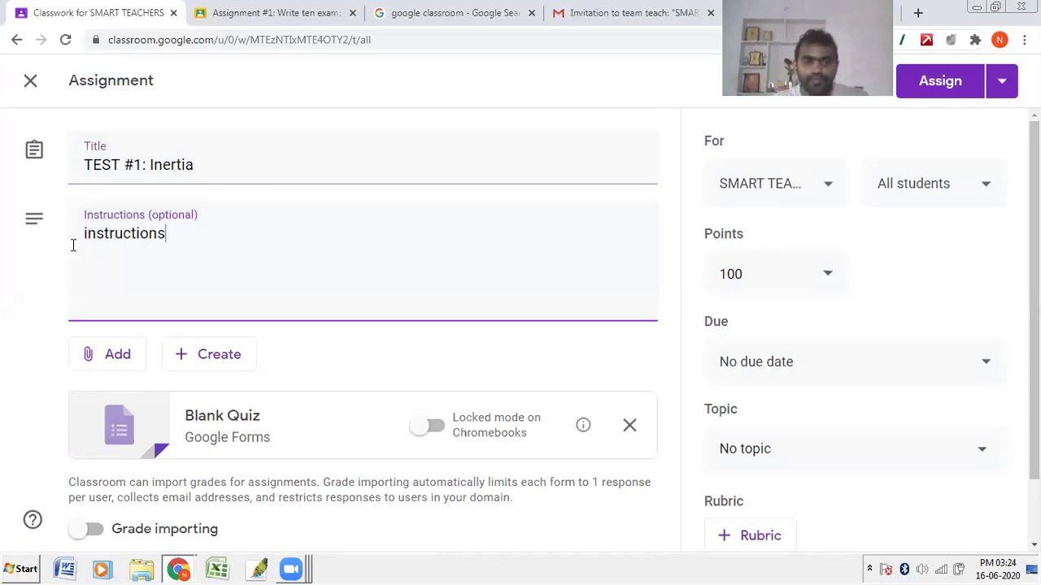
Step: Turn on grade importing for the attached Blank Quiz form
scroll(130, 270, down, 1)
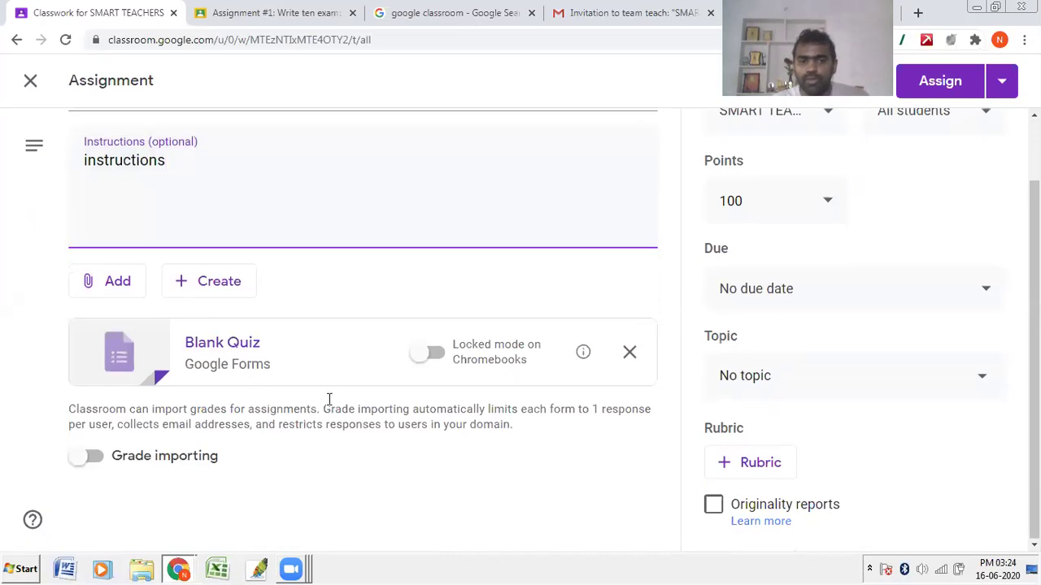
click(113, 468)
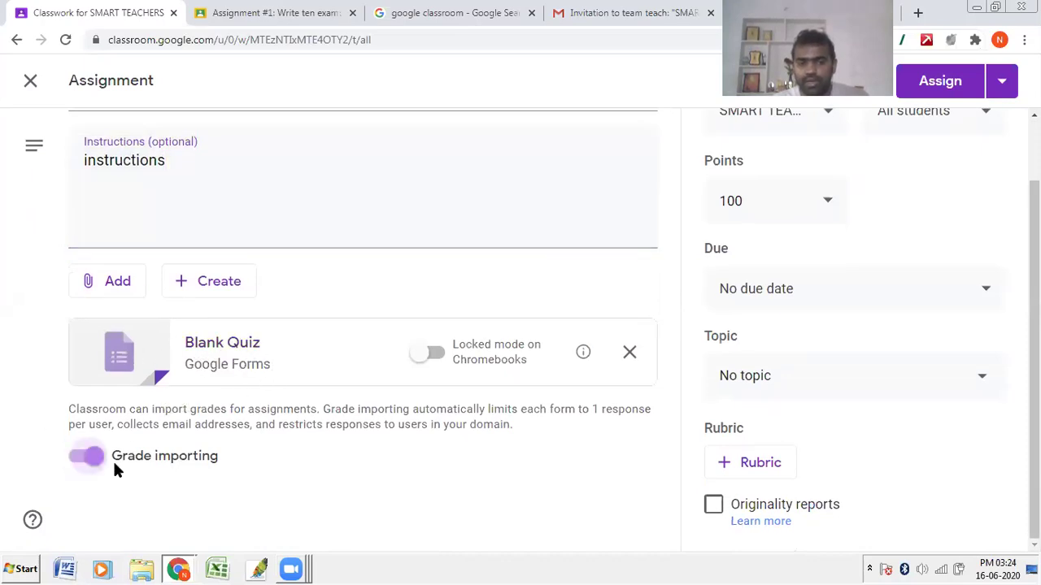
click(253, 354)
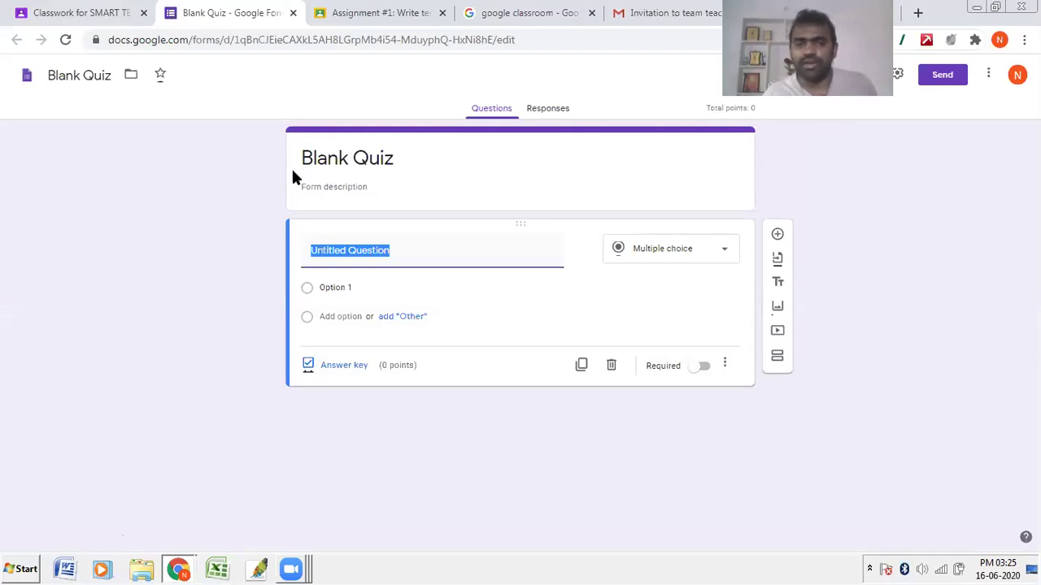
Step: Title the form 'Test #1: Inertia' and make the first question a required Name field
click(411, 157)
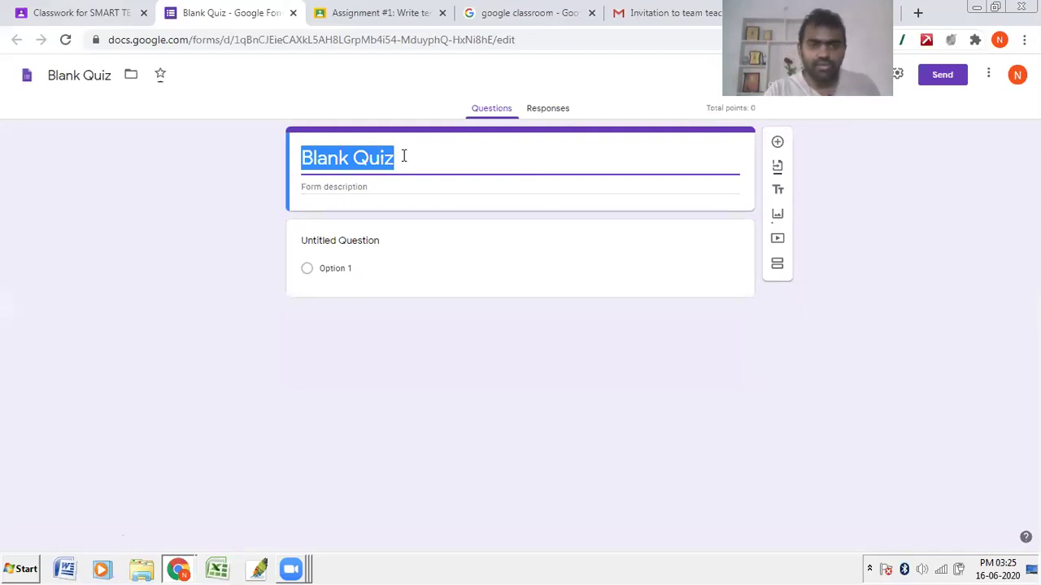
text(Test #)
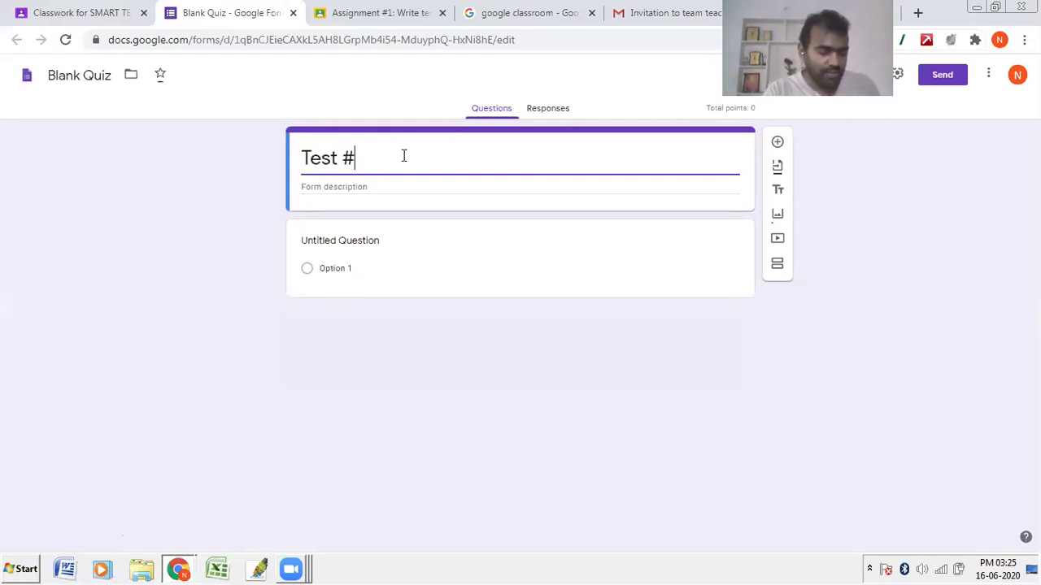
text(1: Inerta)
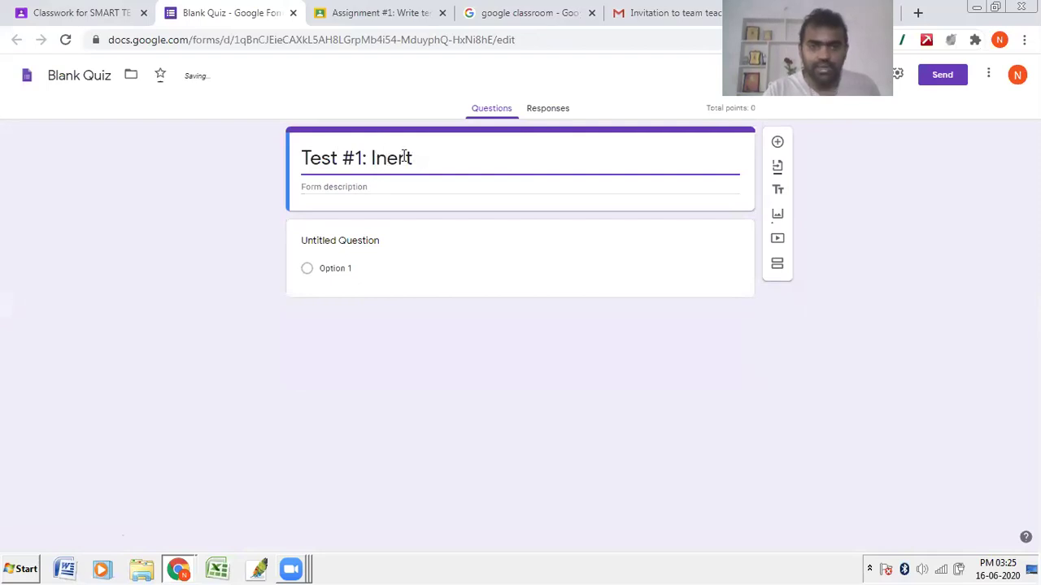
click(368, 244)
text(Name)
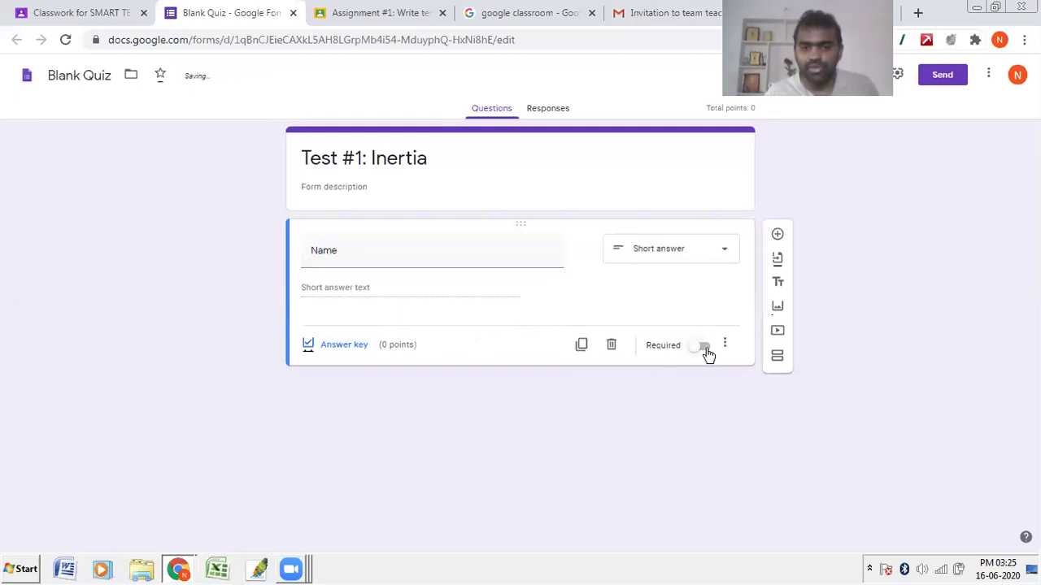
click(704, 348)
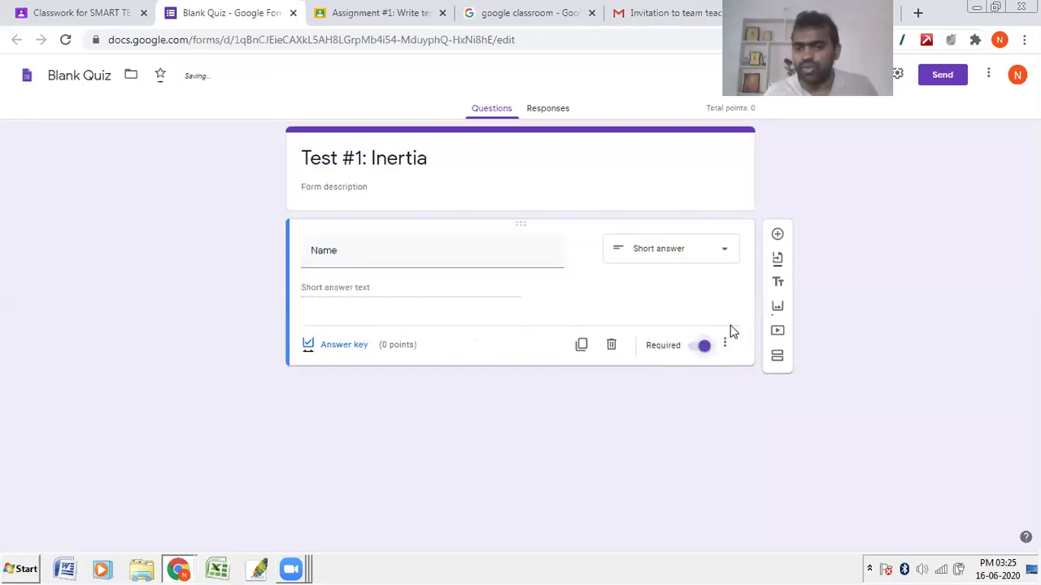
Step: Add Question 1 with Option 1–3 and a fourth choice, Right Option, and open its answer key
click(779, 234)
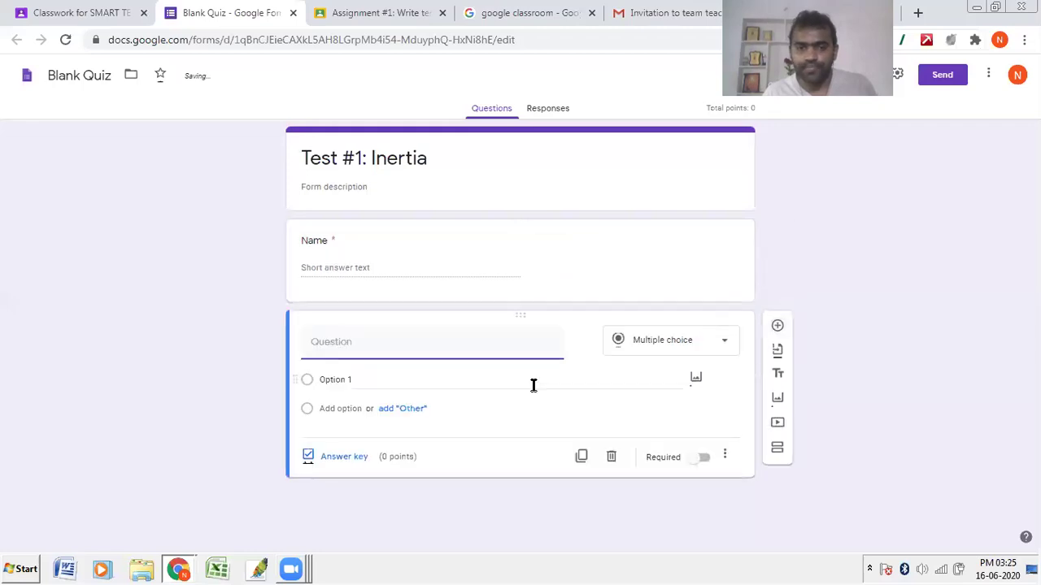
text(Que)
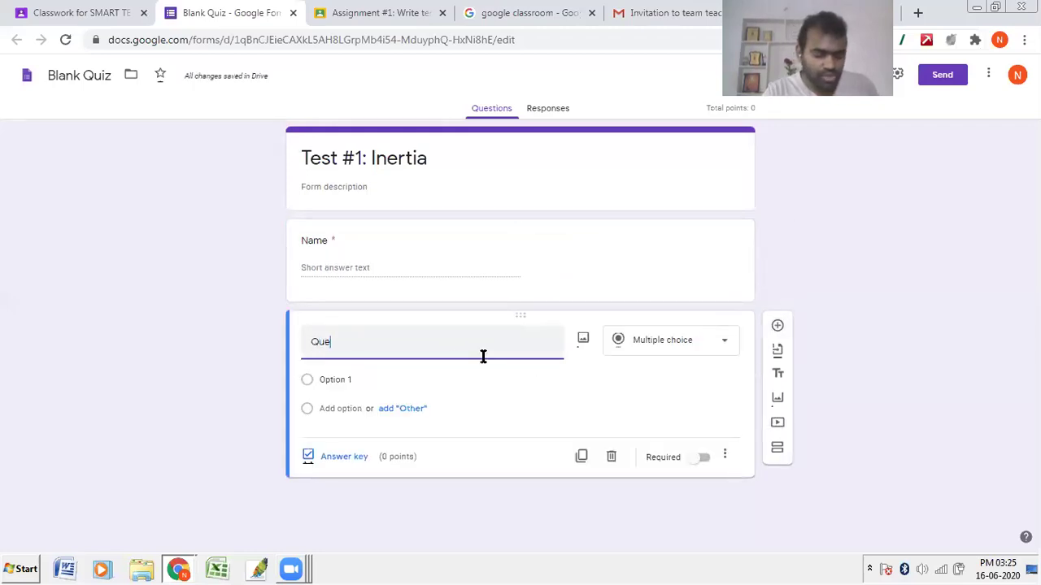
text(stion 1)
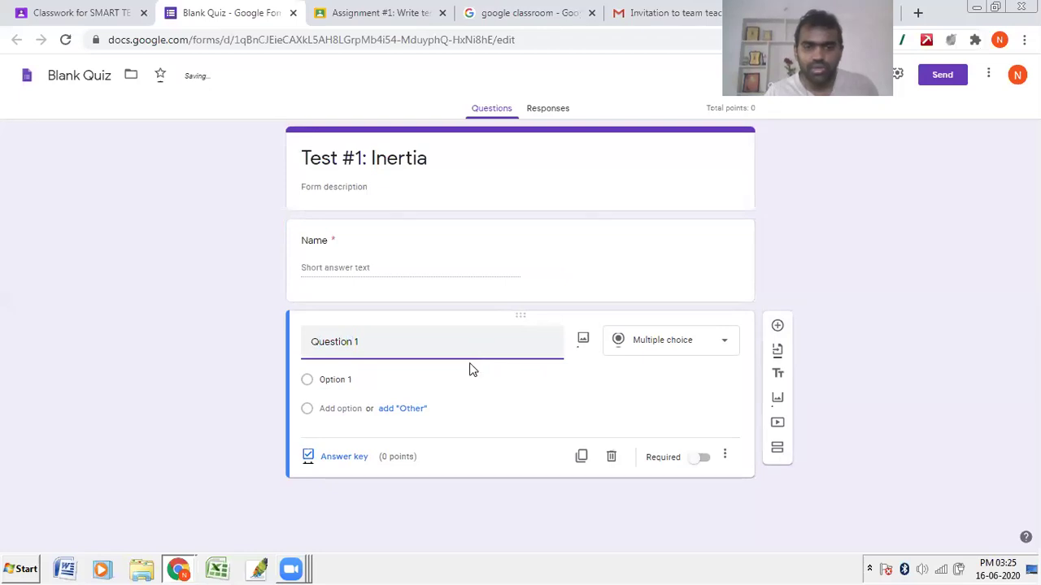
click(428, 376)
key(Return)
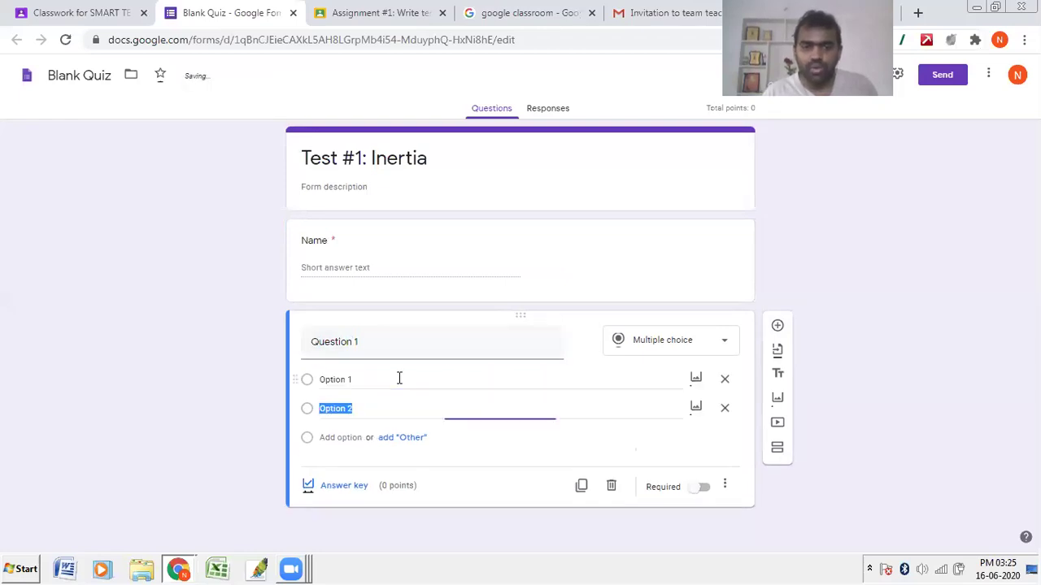
key(Return)
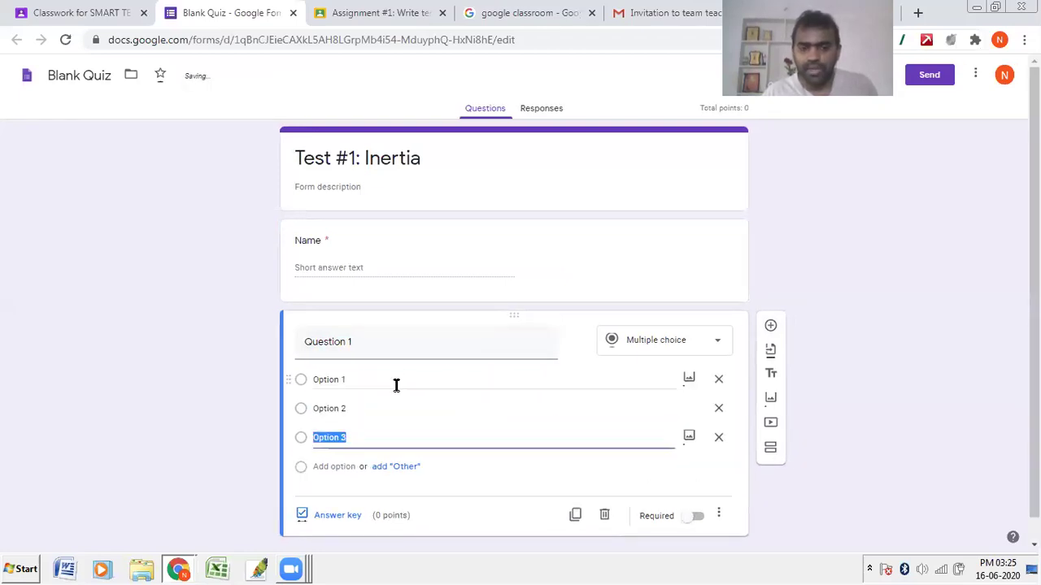
click(342, 467)
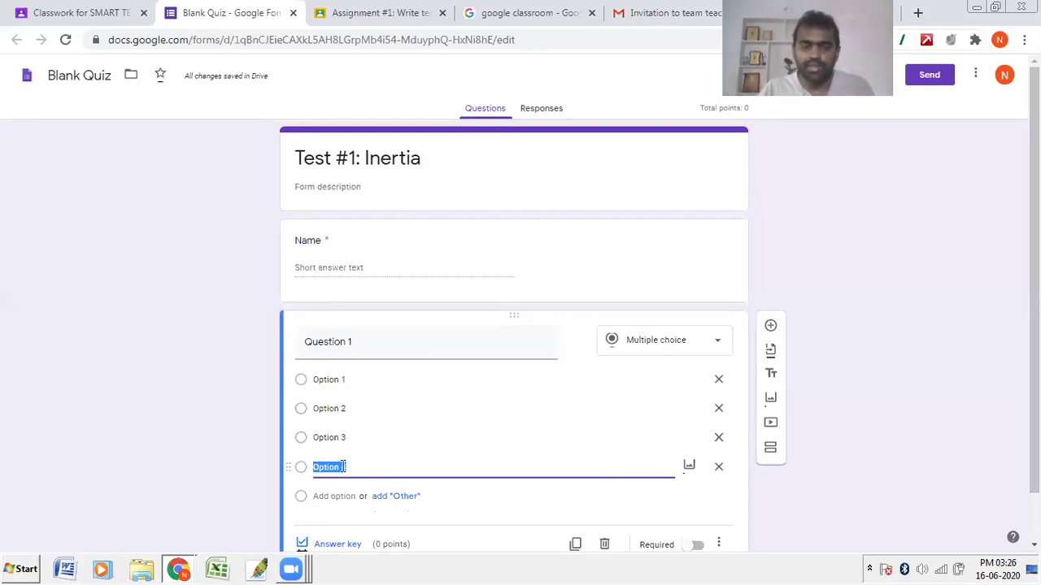
text(Right)
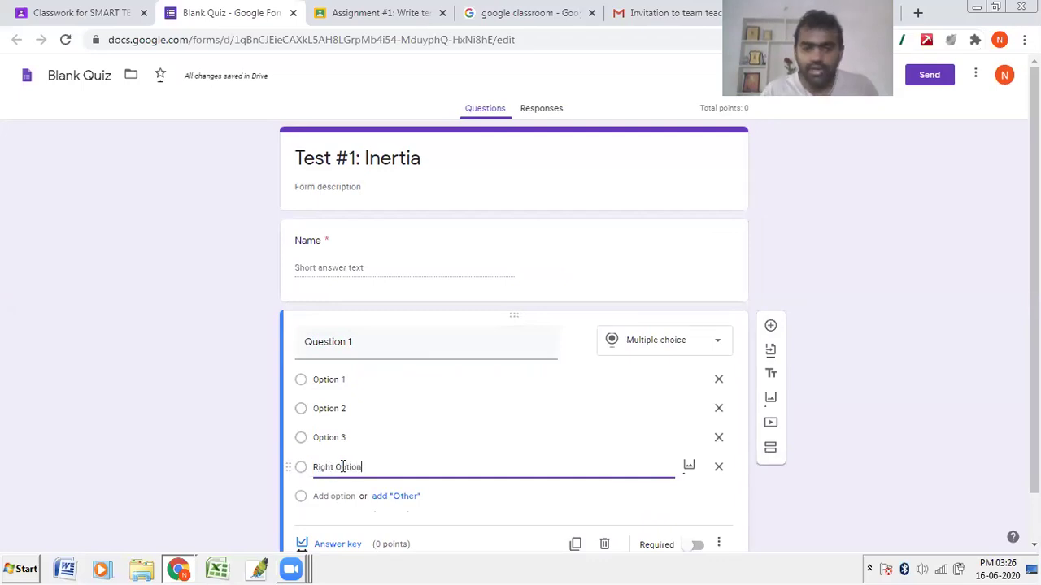
scroll(341, 460, down, 1)
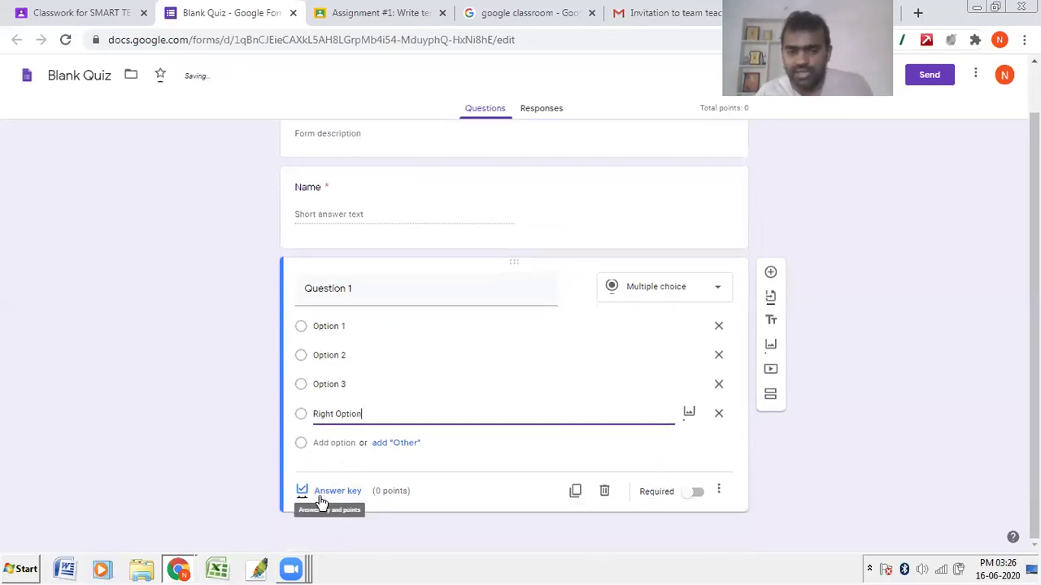
click(341, 494)
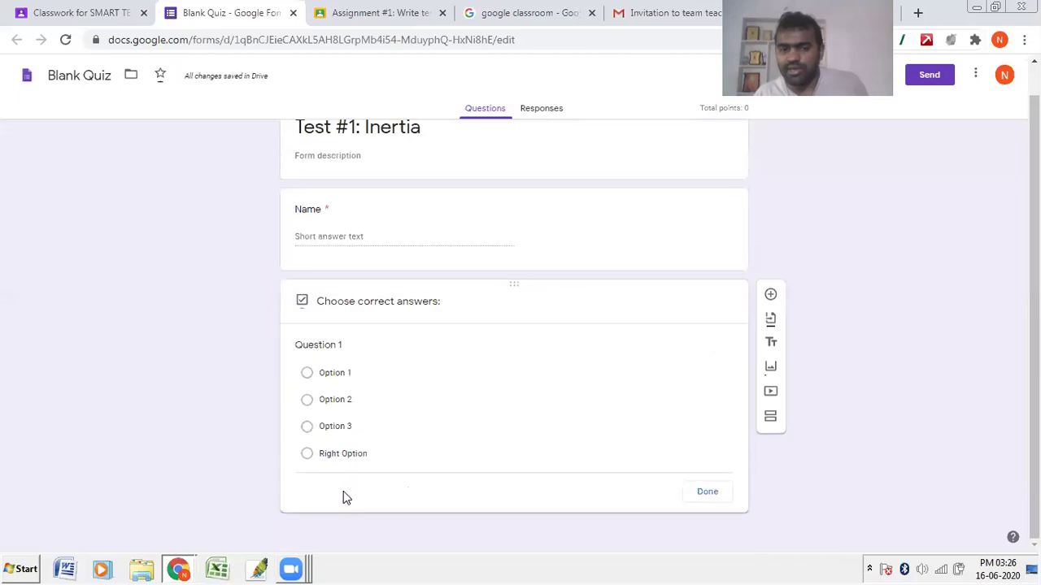
Step: Mark Right Option correct for 2 points, then duplicate the question as Question 2
click(326, 436)
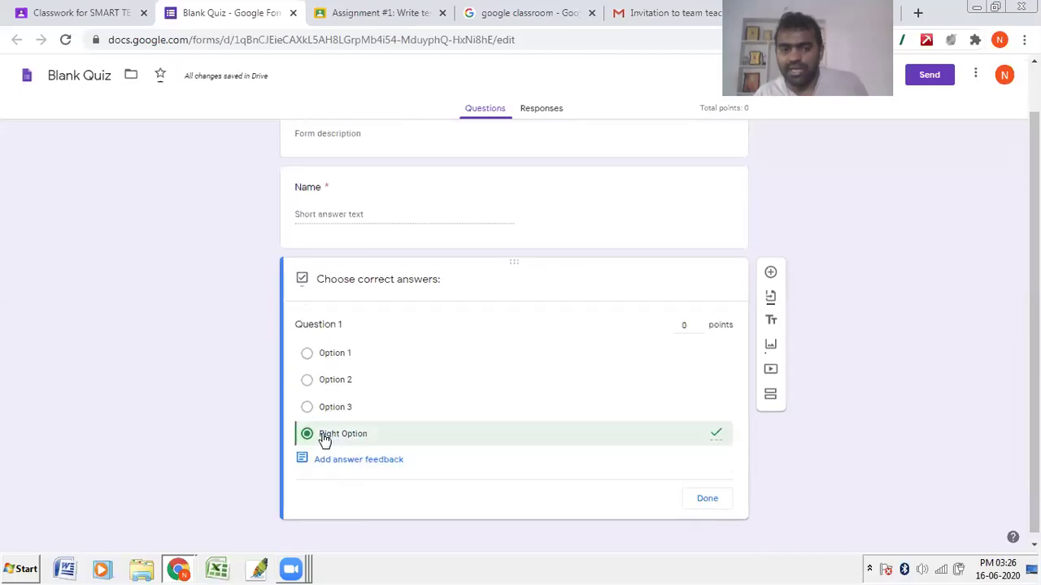
click(698, 322)
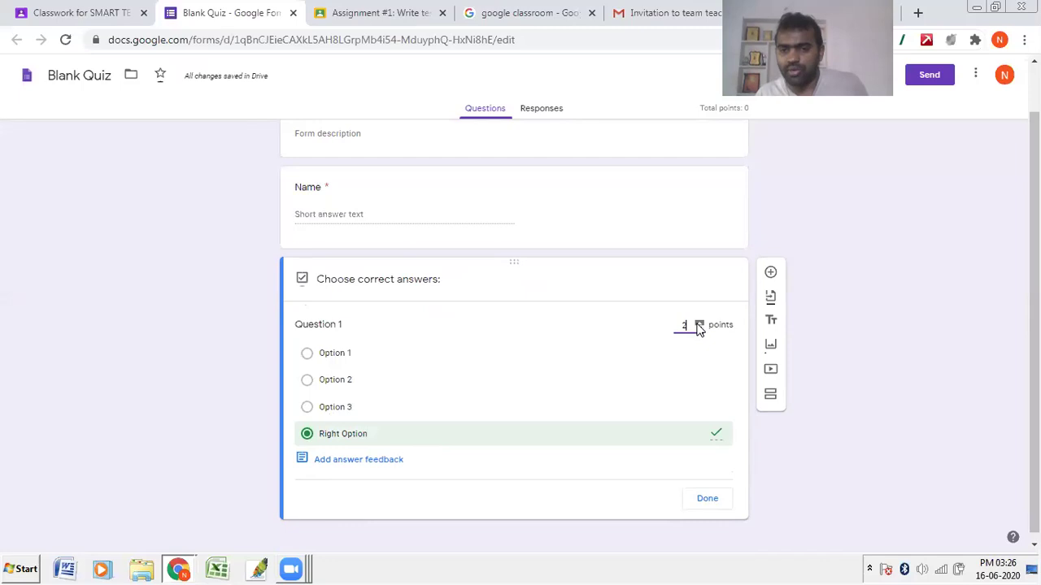
click(707, 498)
click(575, 492)
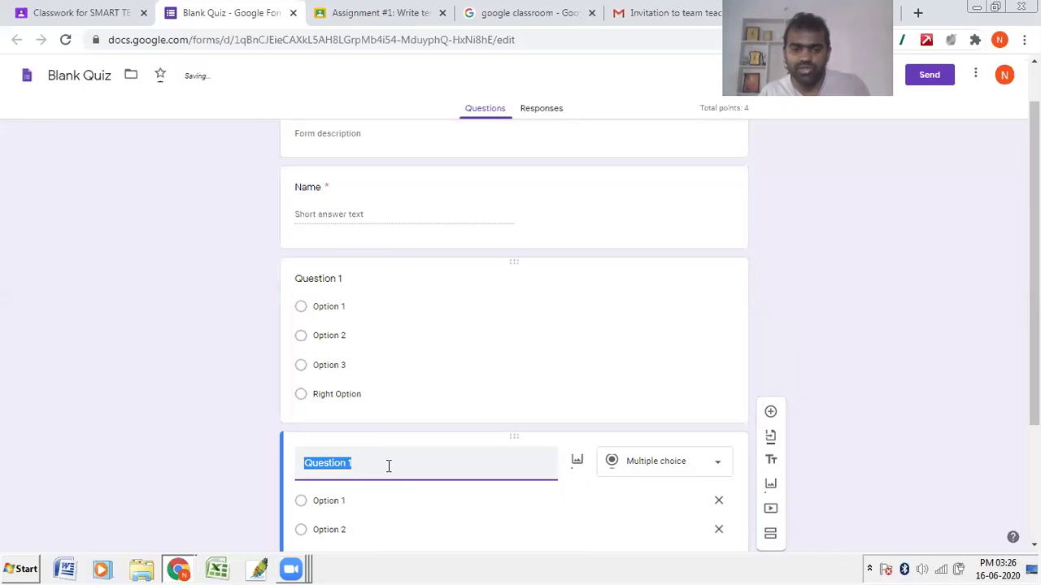
click(382, 464)
key(BackSpace)
text(2)
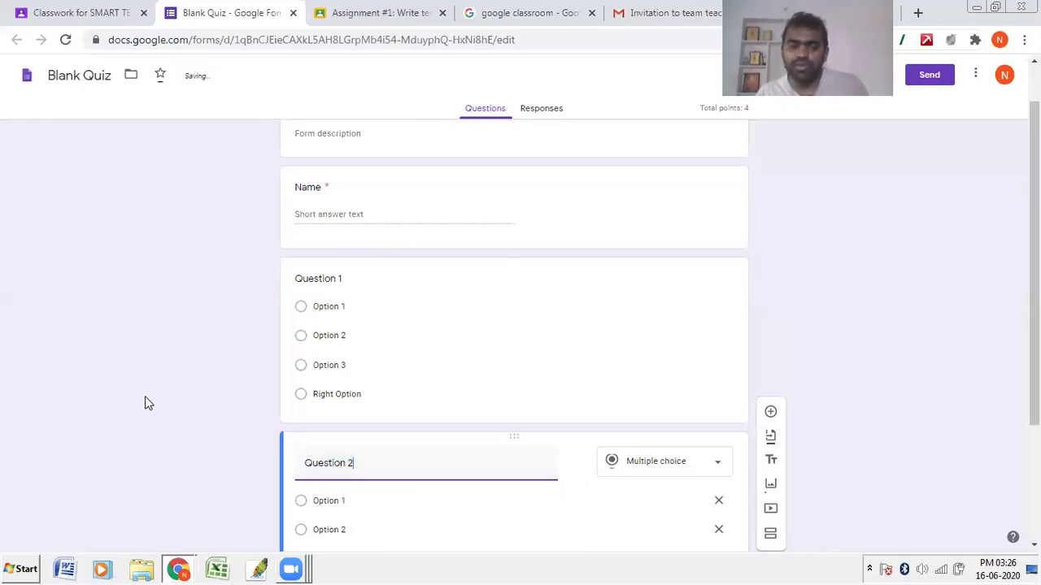
Step: Rename the form file from Blank Quiz to Test #1
scroll(145, 400, down, 3)
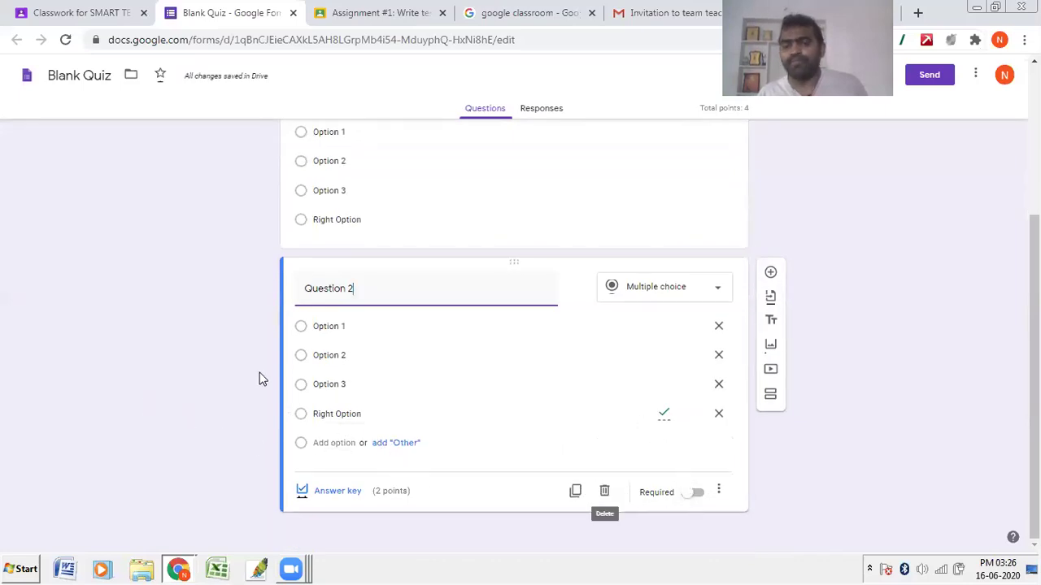
click(81, 75)
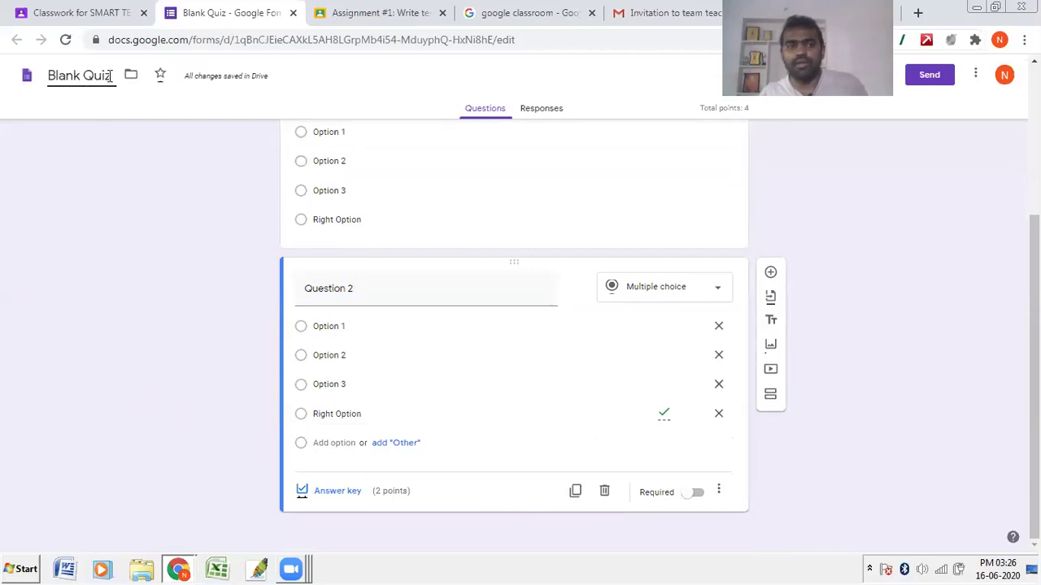
drag(111, 75, 6, 73)
text(T)
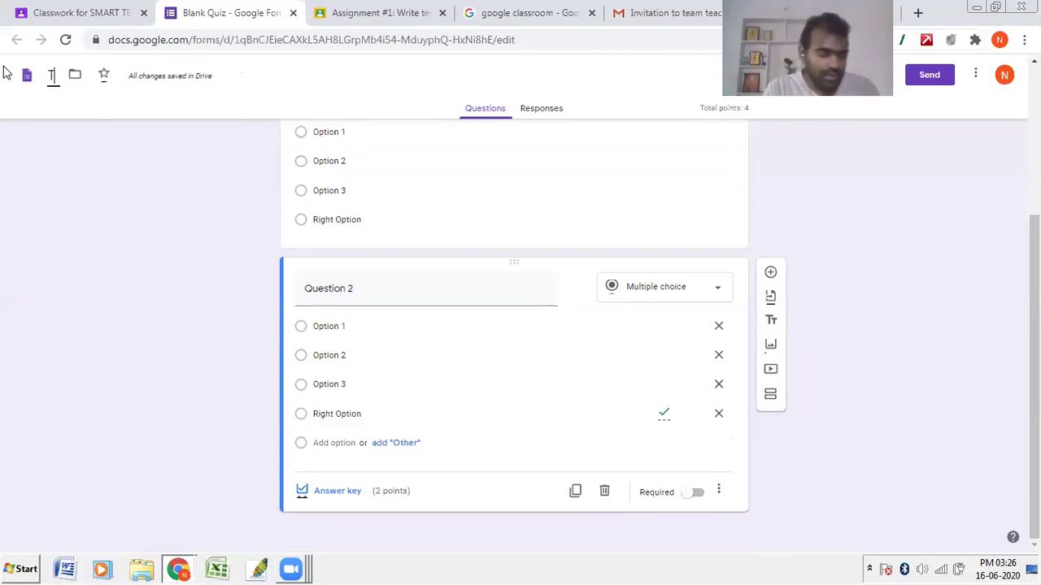
text(est #1)
key(Return)
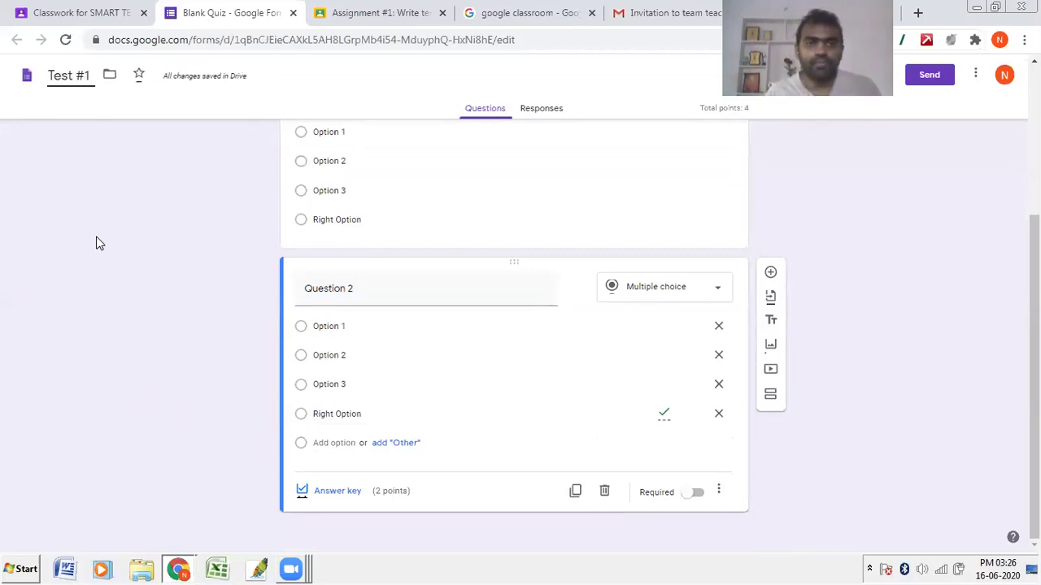
scroll(235, 152, up, 3)
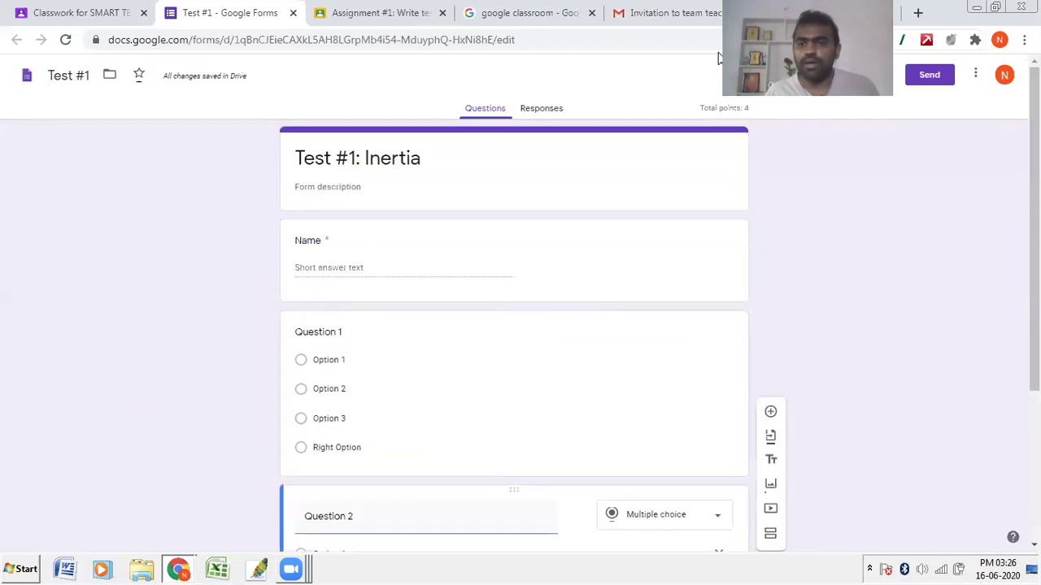
Step: Turn off the Mahatma Education Society sign-in restriction, save, and close the Test #1 tab
click(884, 74)
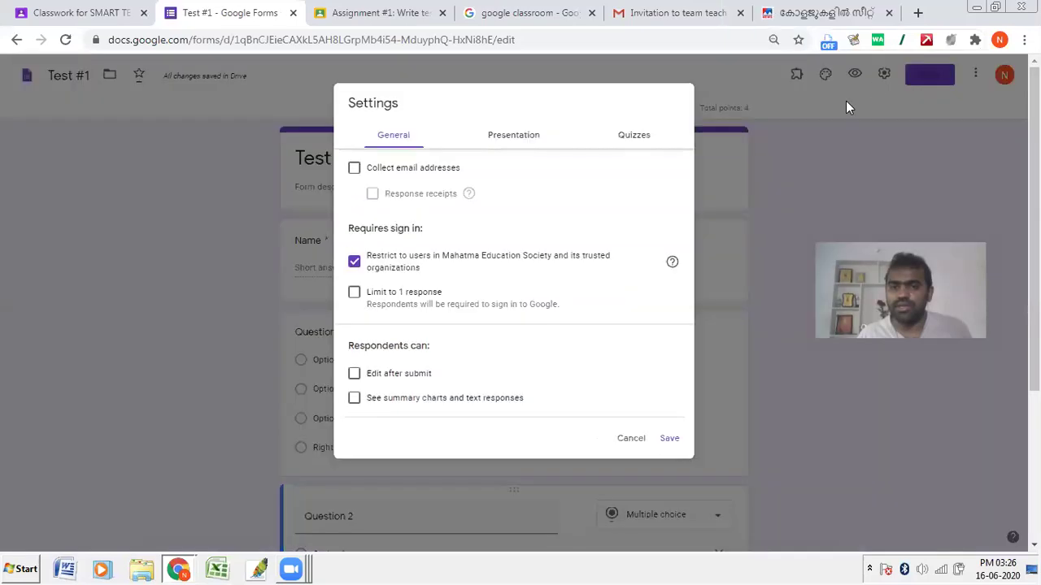
click(367, 266)
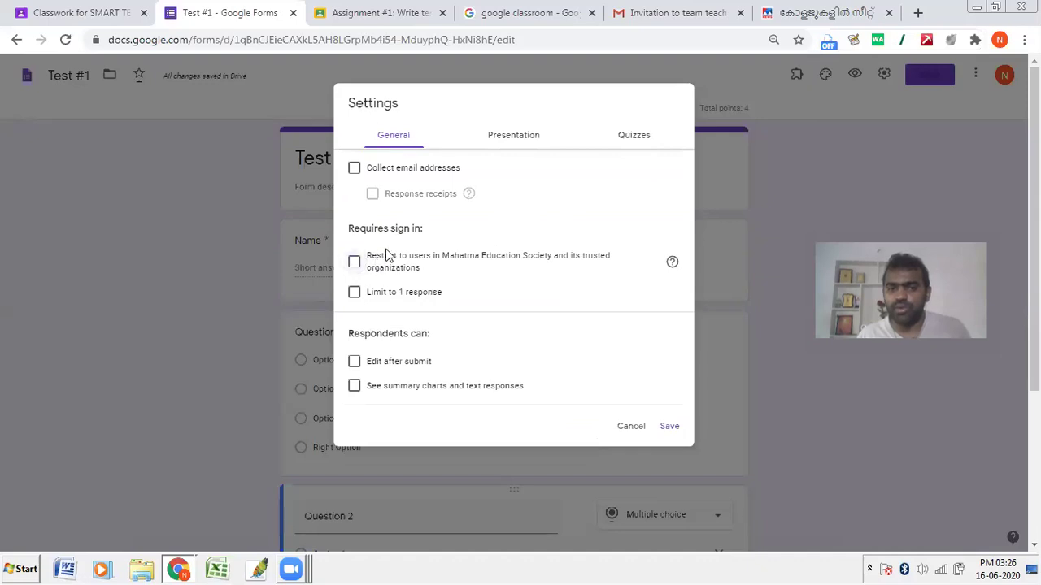
click(671, 427)
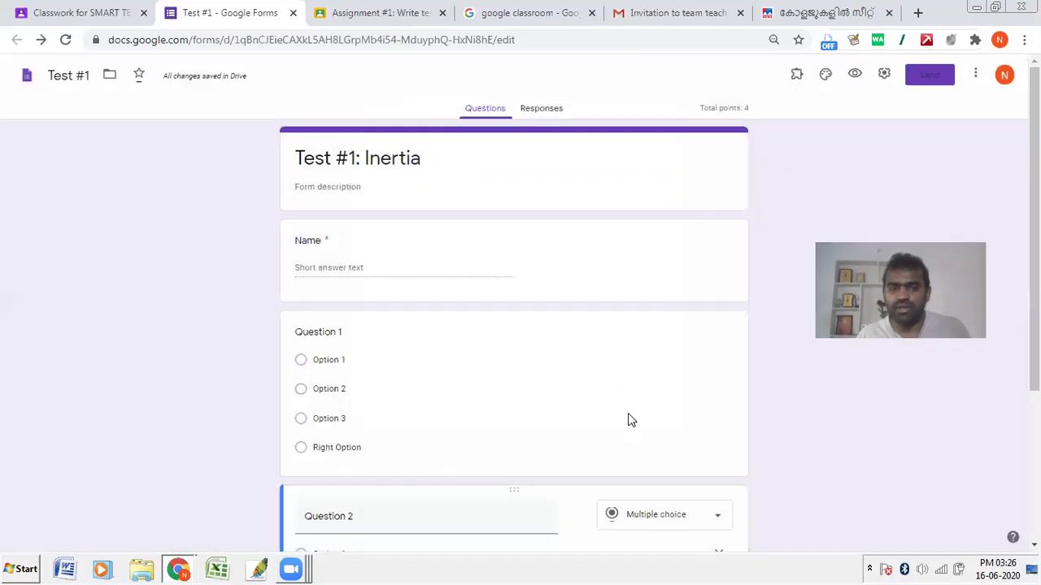
click(884, 74)
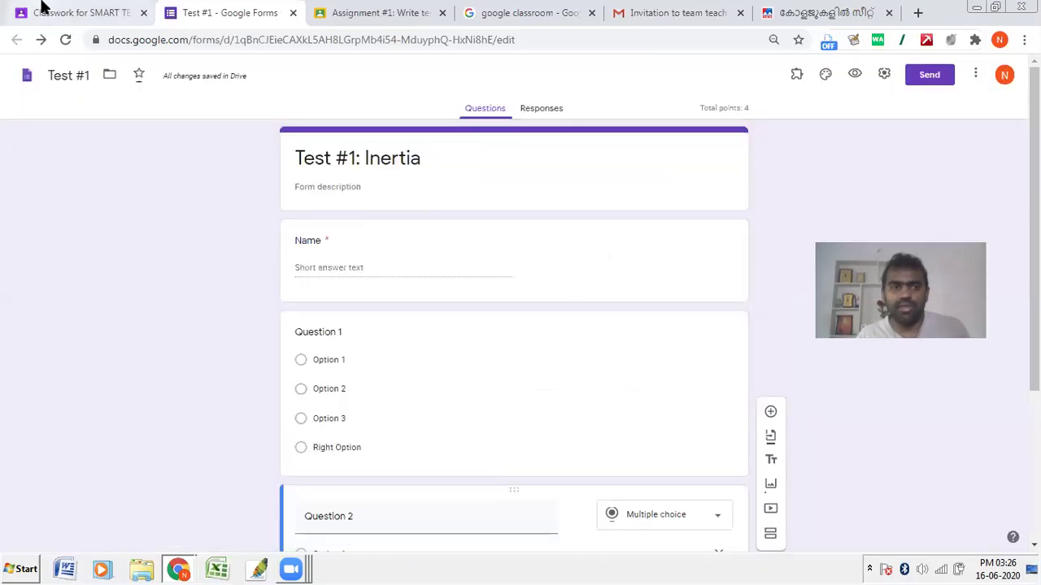
click(43, 6)
click(255, 8)
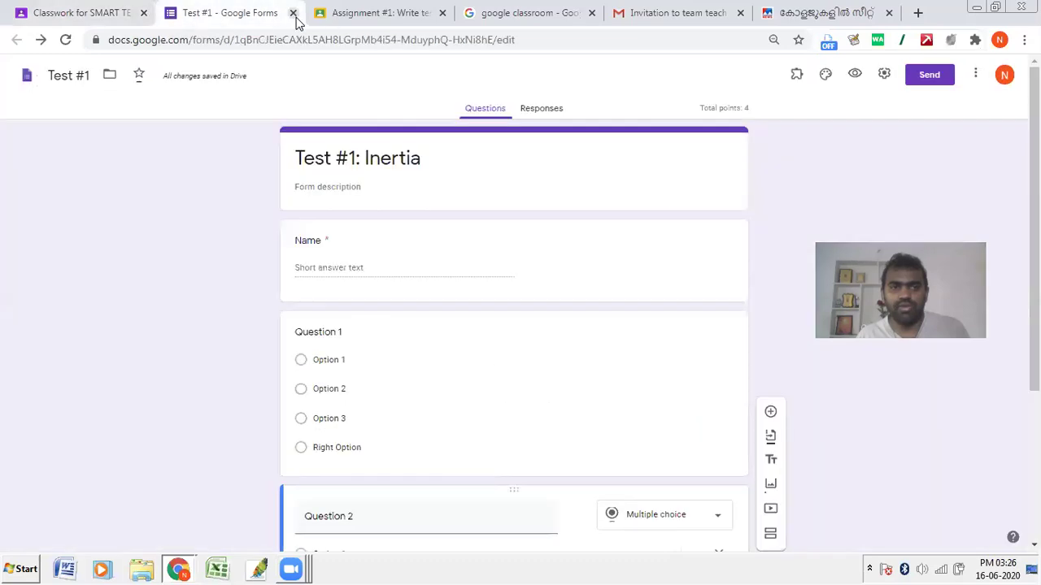
click(293, 14)
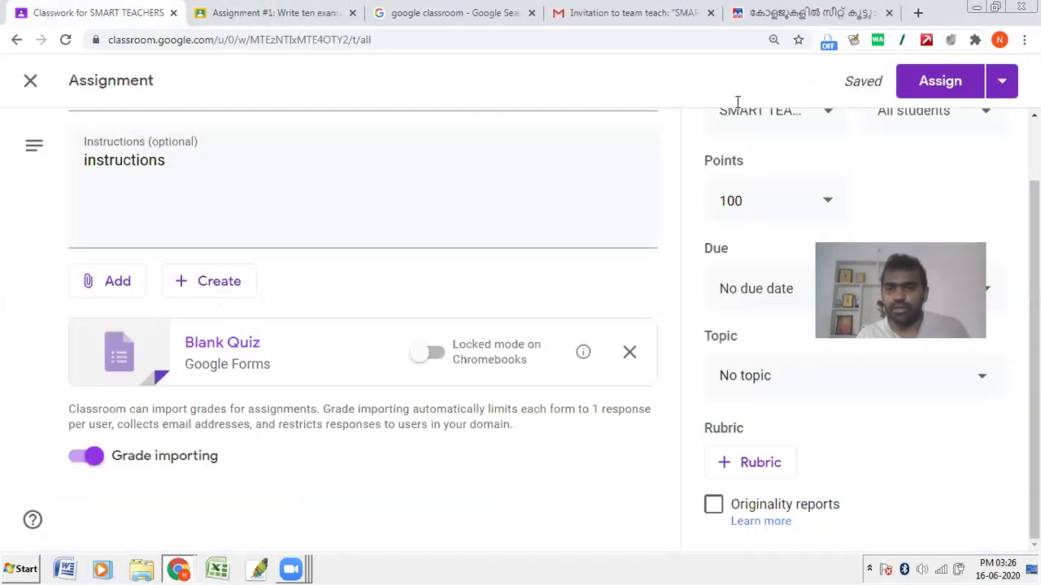
Step: Set the quiz to 4 points, due Jun 17, 2020, under the Practice Test topic
drag(745, 201, 616, 196)
text(4)
click(816, 295)
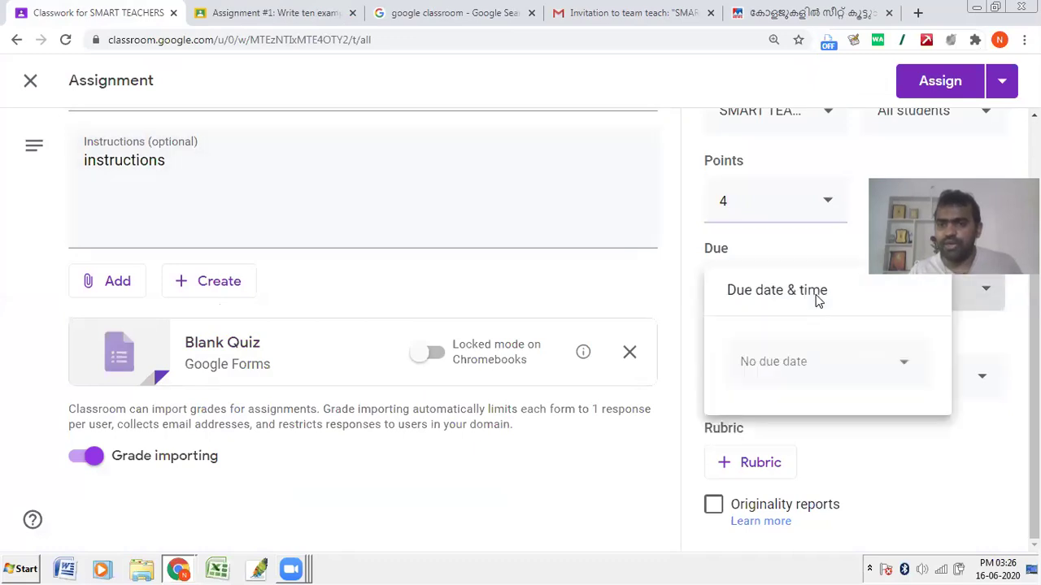
click(834, 371)
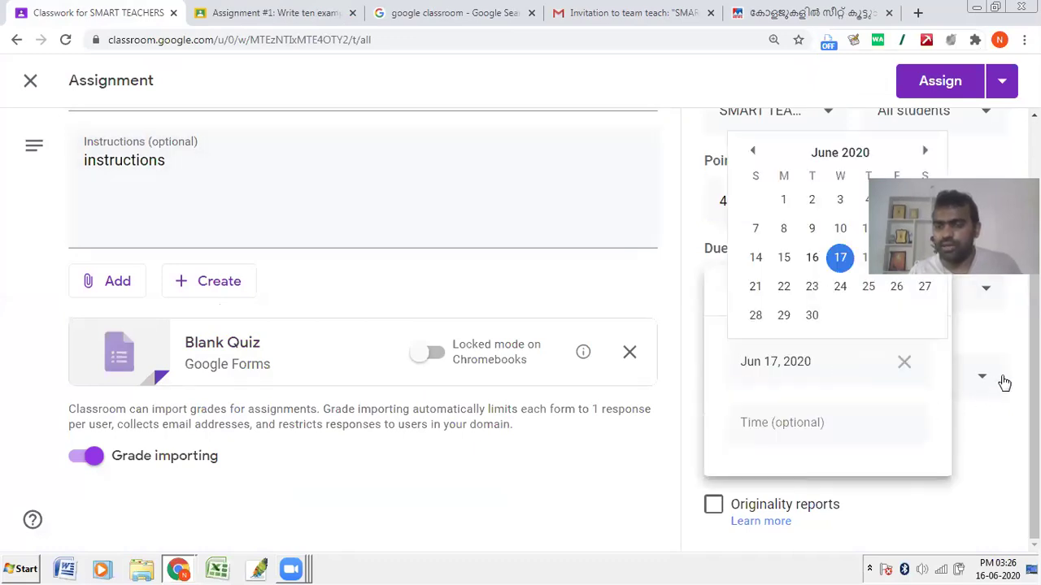
click(1004, 383)
click(655, 247)
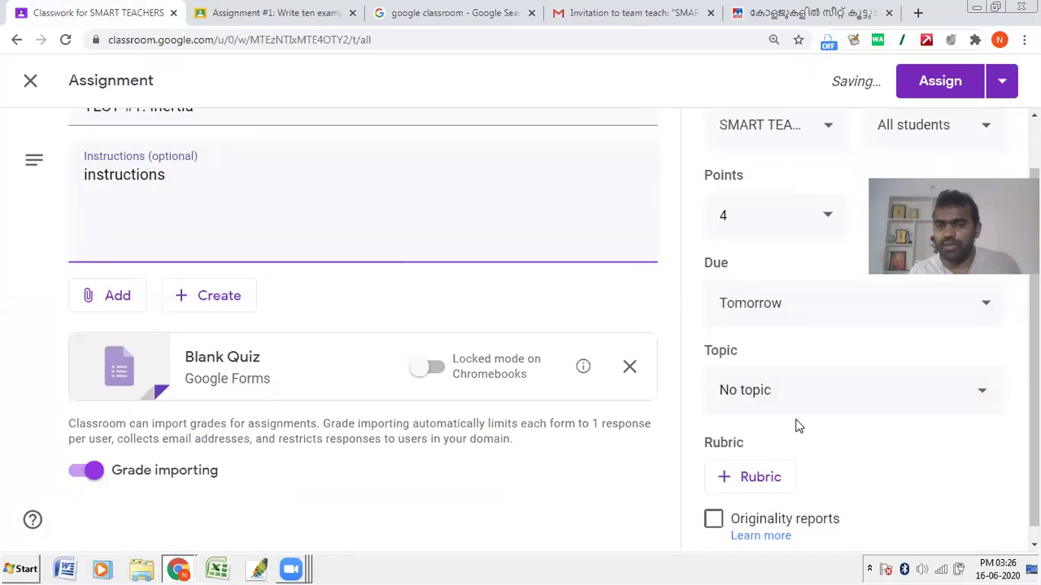
click(760, 375)
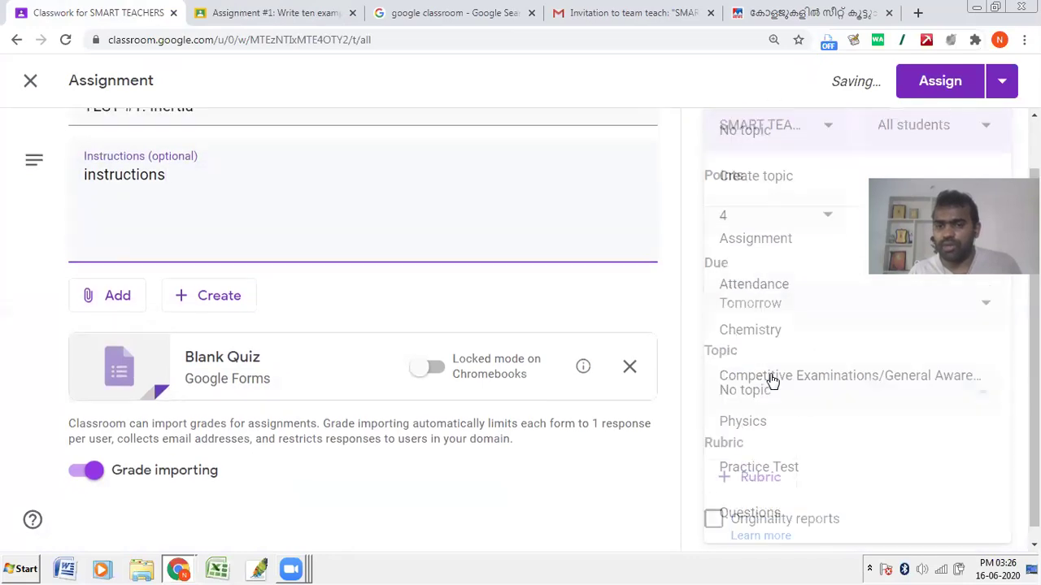
click(778, 467)
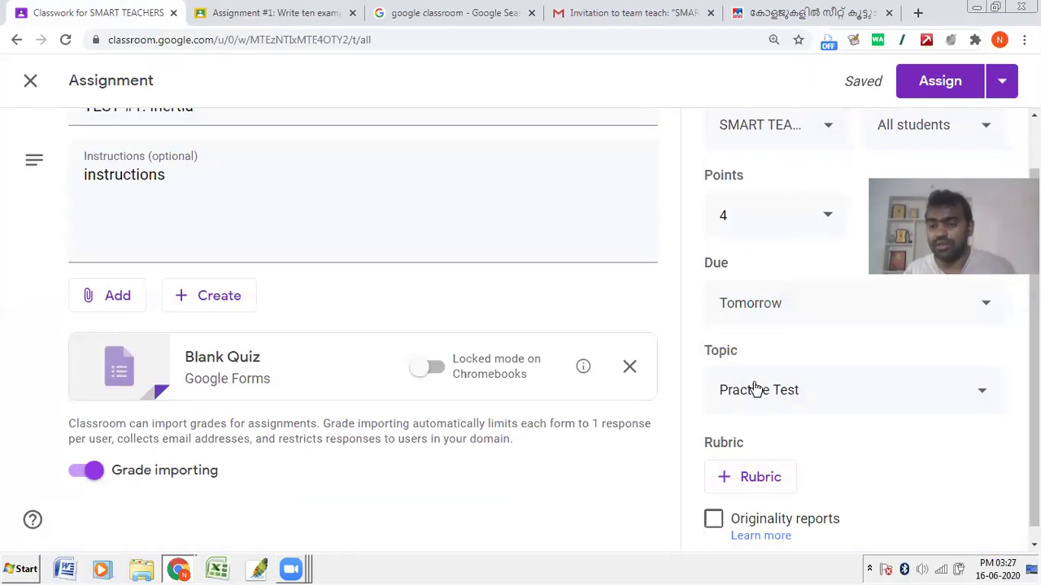
Step: Assign the TEST #1: Inertia quiz to the class
scroll(781, 378, down, 1)
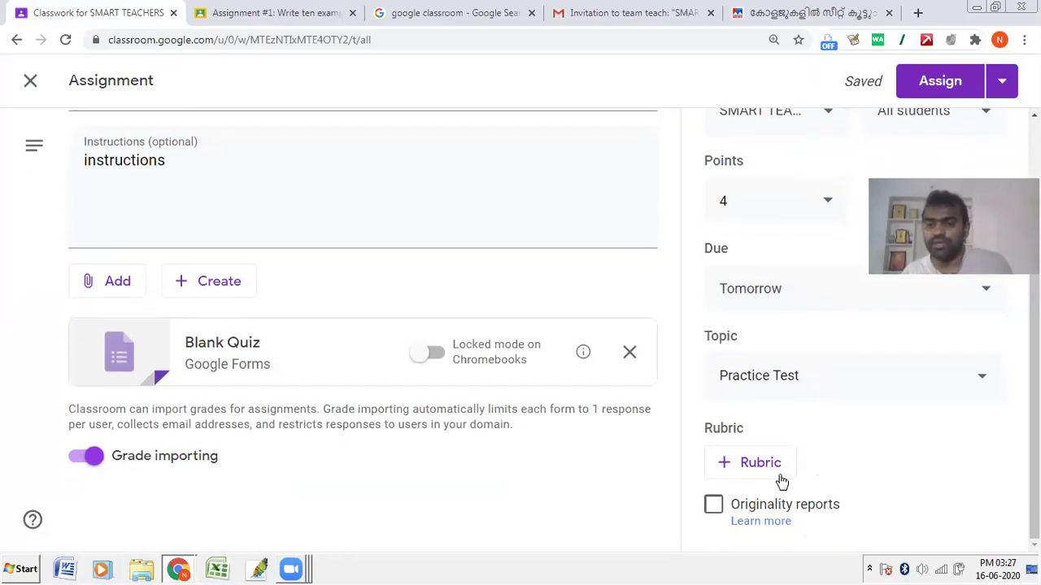
scroll(762, 190, up, 2)
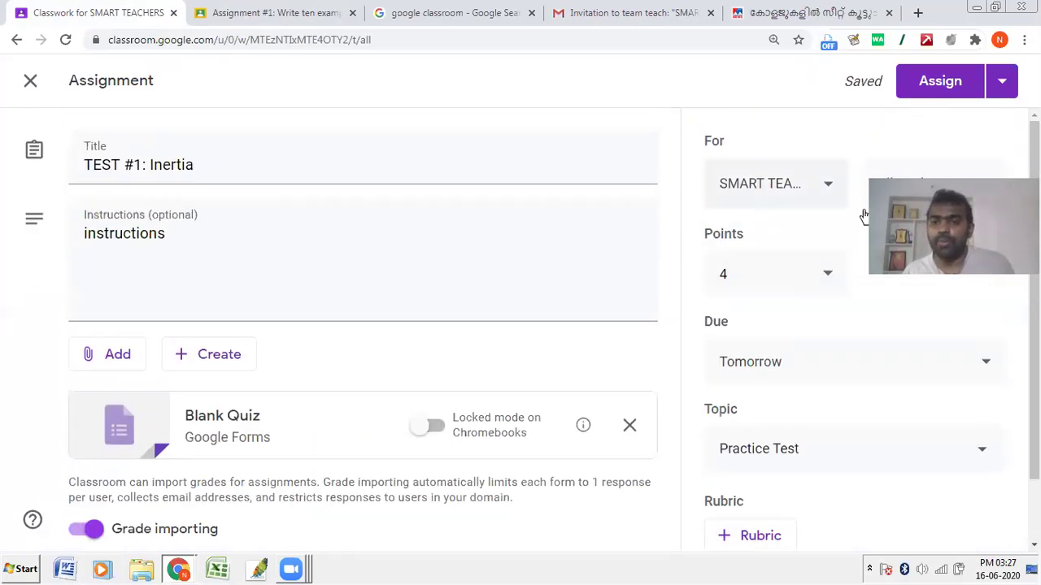
click(1005, 81)
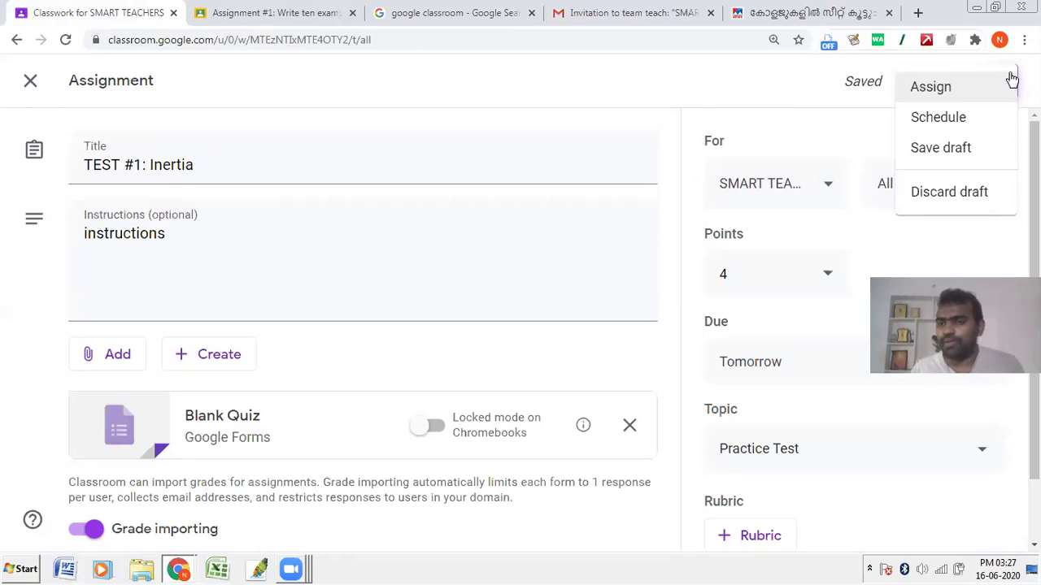
click(935, 87)
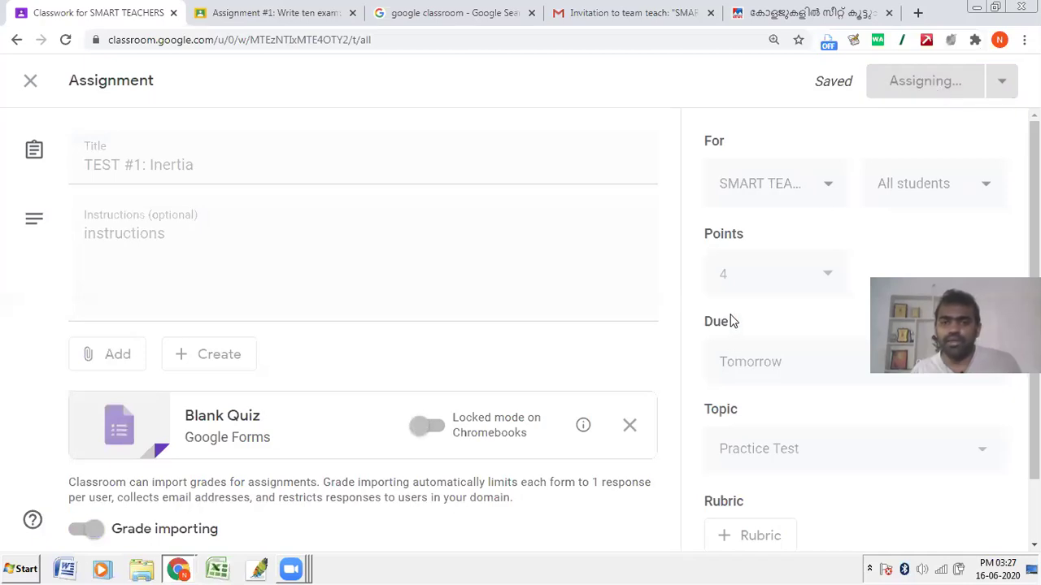
Step: As the student, reload Classwork and open the TEST #1: Inertia form link, then return to the teacher window
key(alt+Tab)
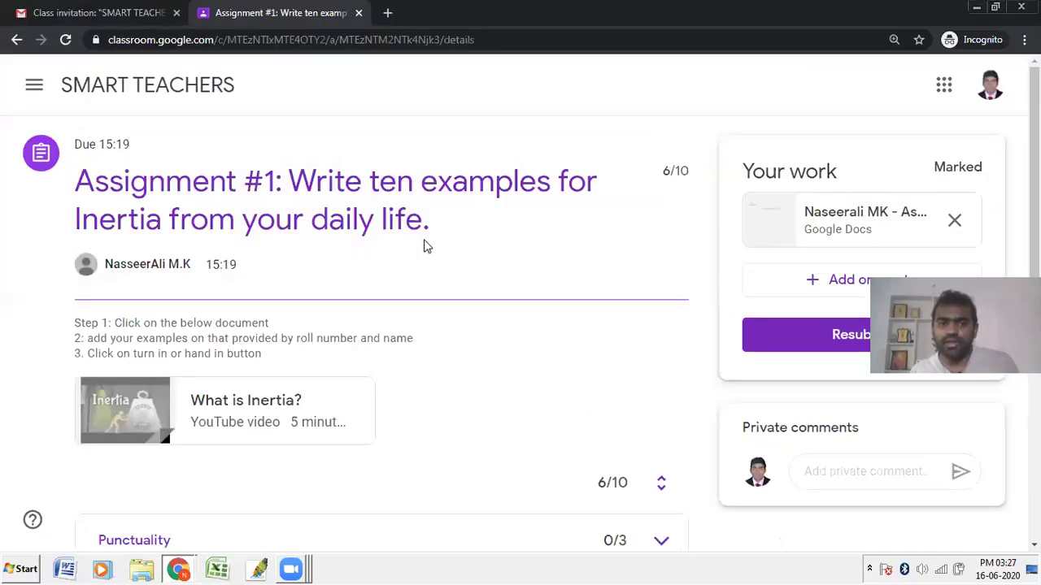
click(112, 89)
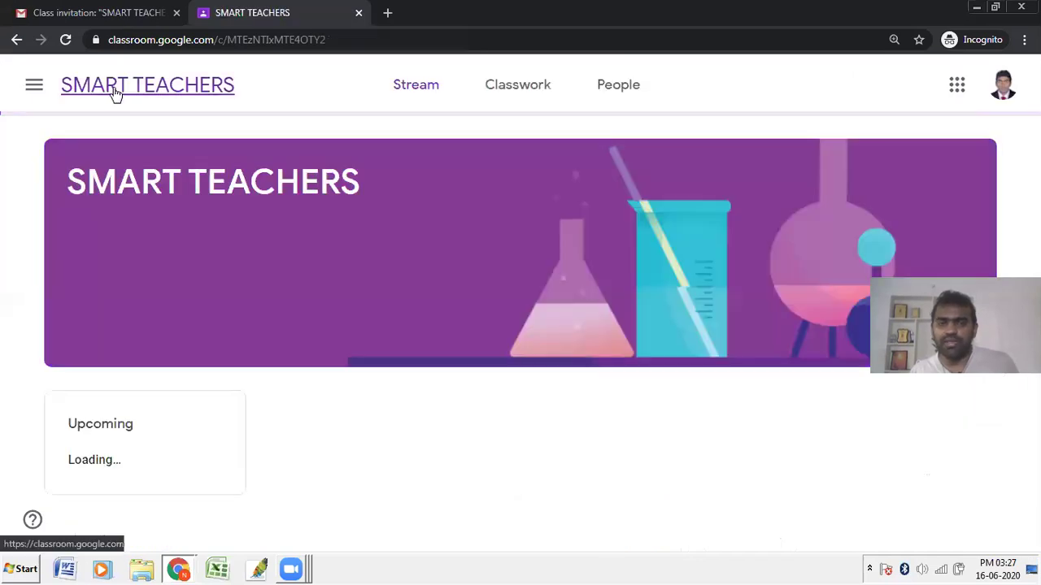
click(492, 93)
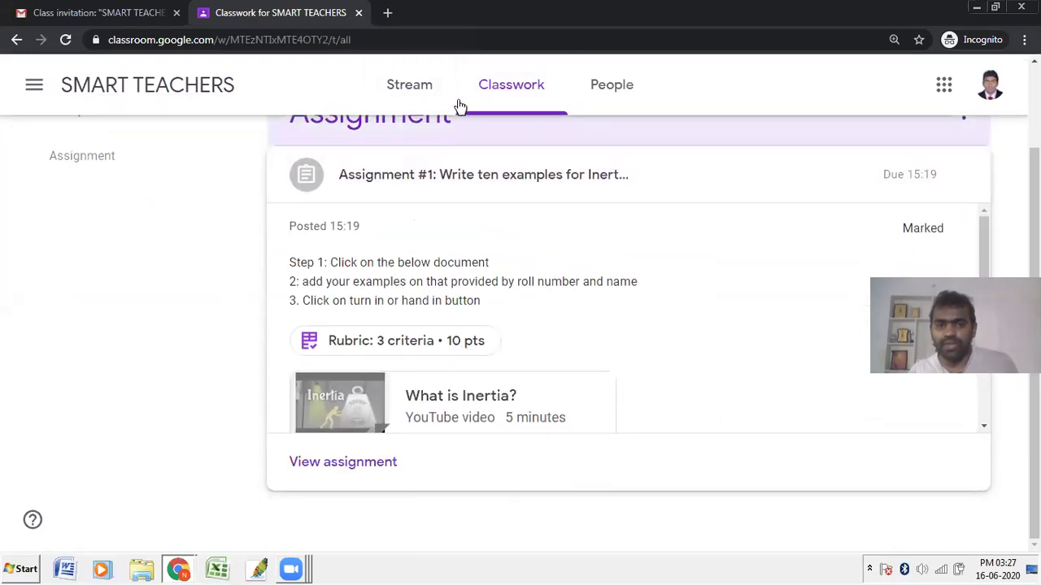
click(391, 41)
key(Return)
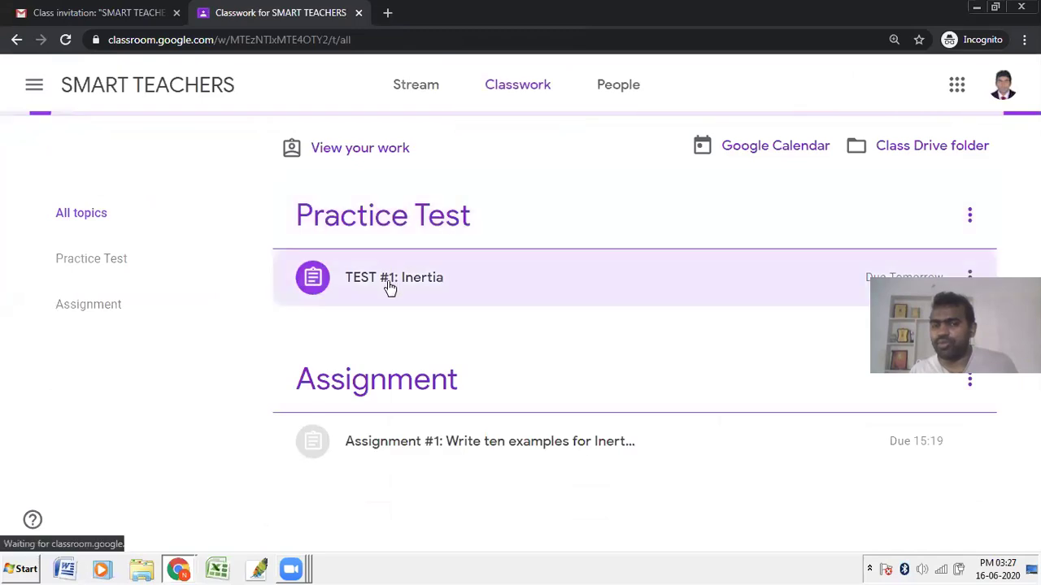
click(390, 287)
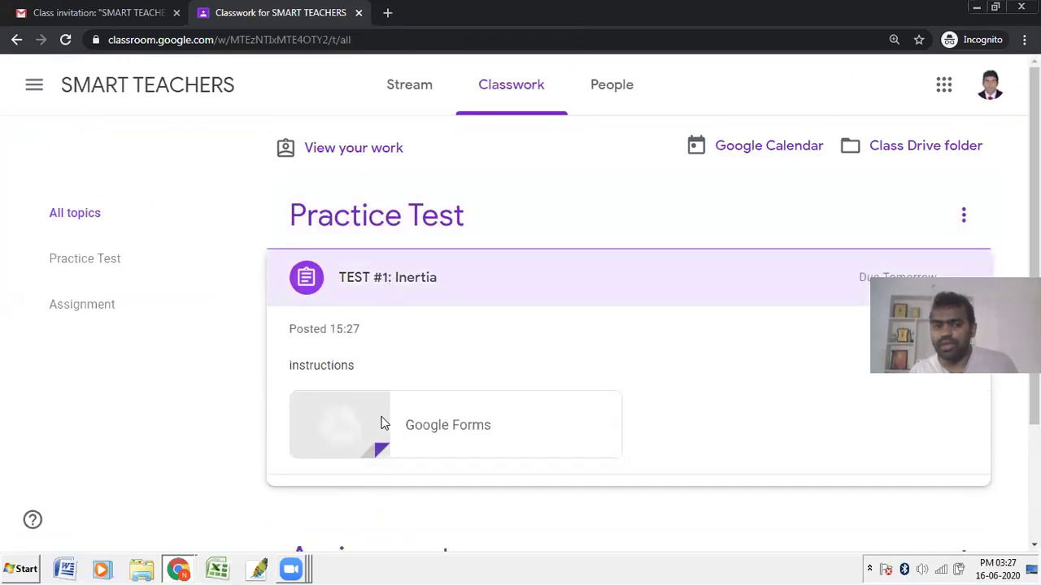
click(383, 423)
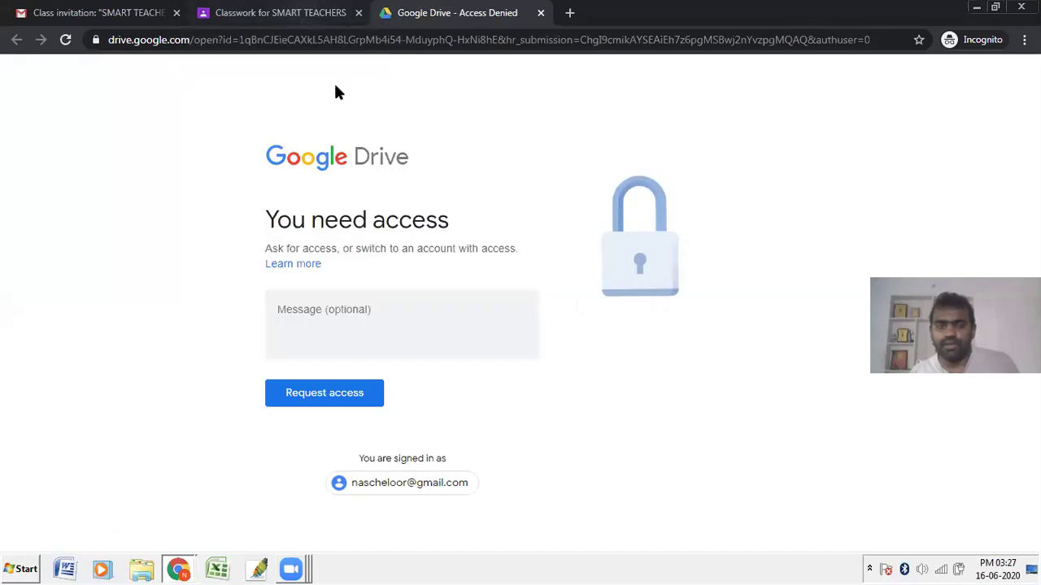
key(alt+Tab)
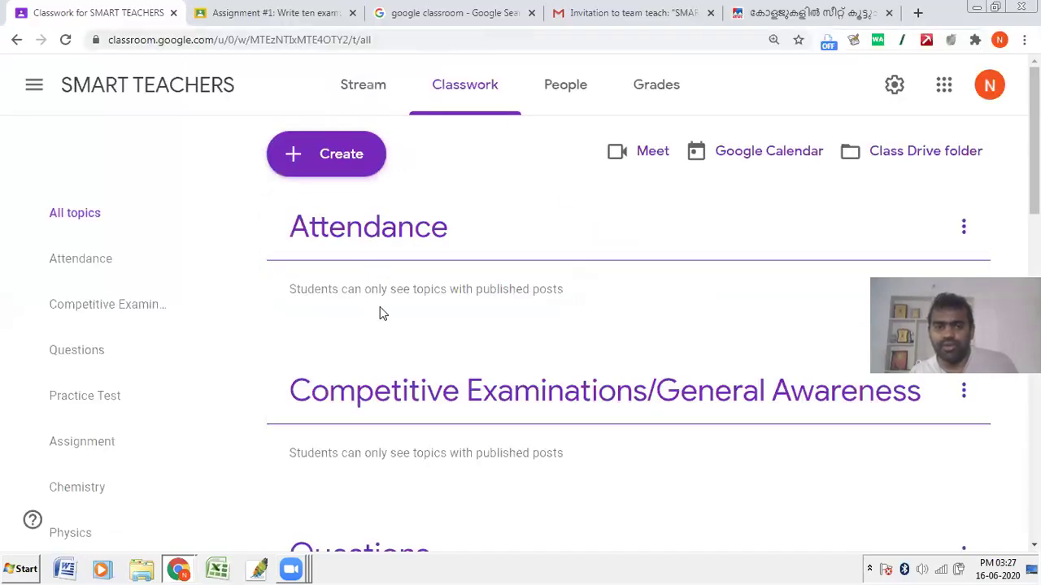
scroll(366, 367, down, 3)
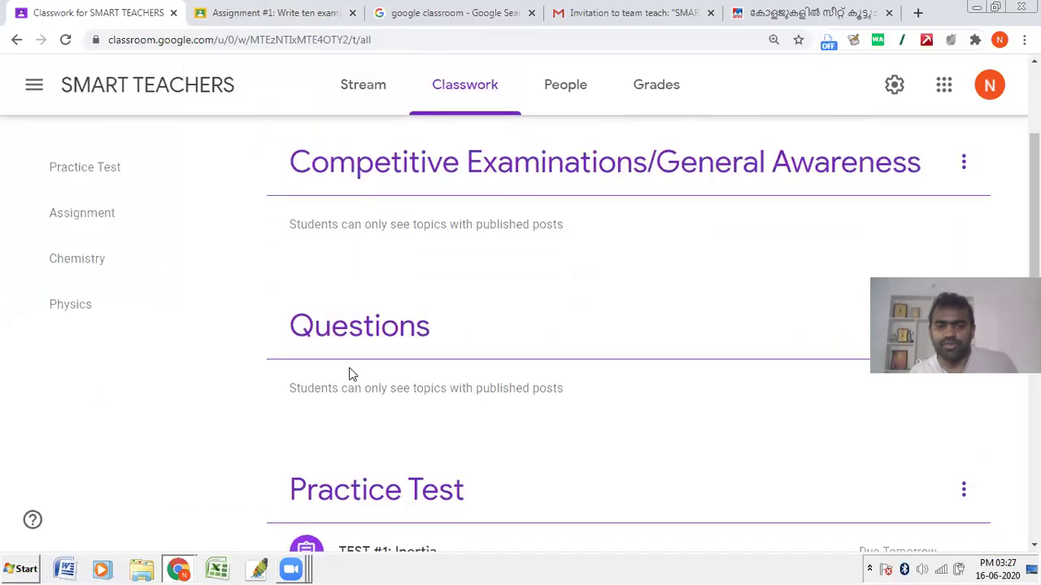
scroll(349, 373, up, 3)
scroll(350, 374, down, 4)
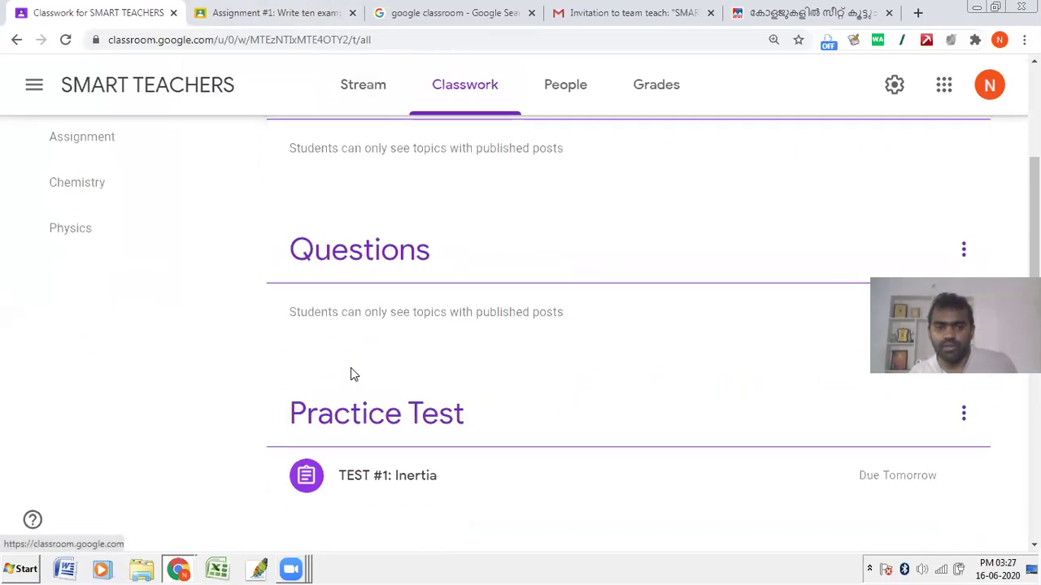
click(388, 493)
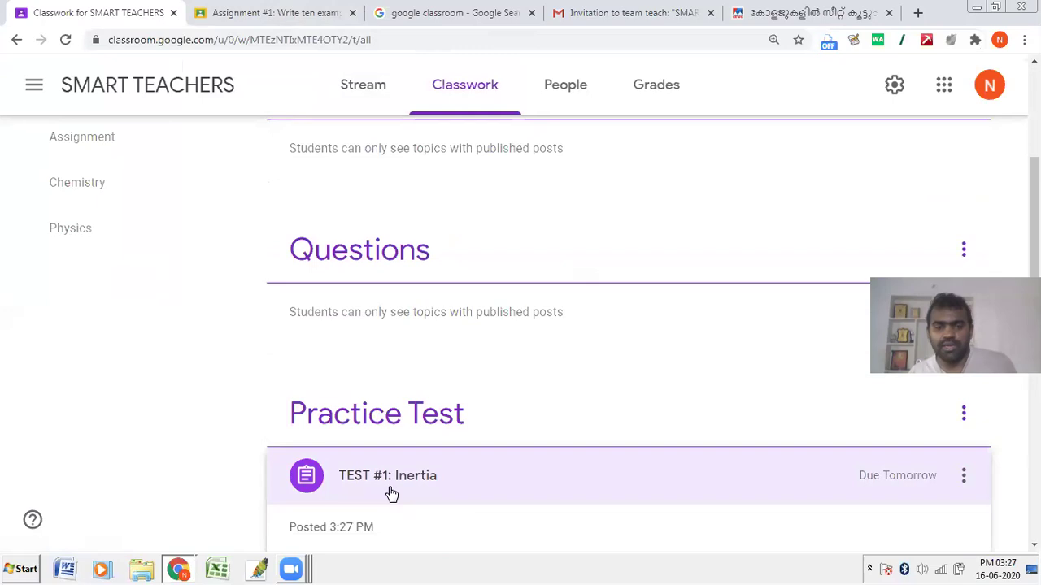
scroll(386, 488, down, 5)
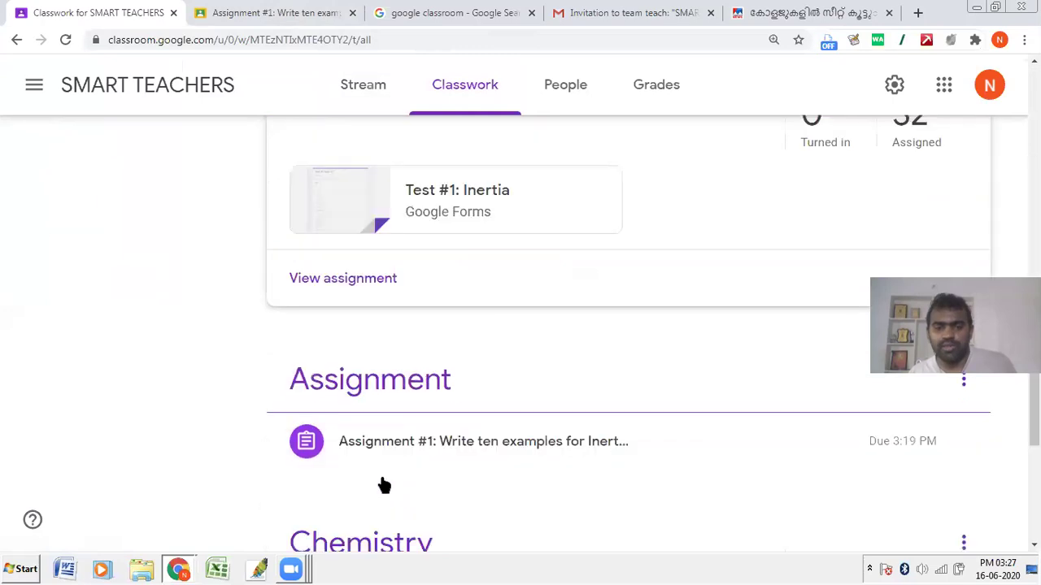
click(345, 278)
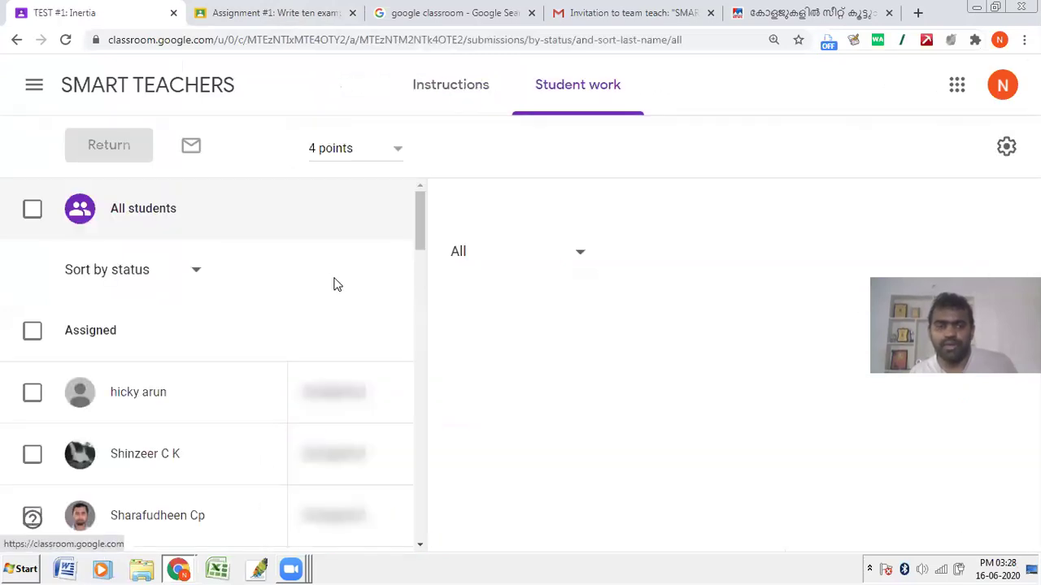
click(11, 39)
scroll(481, 428, down, 3)
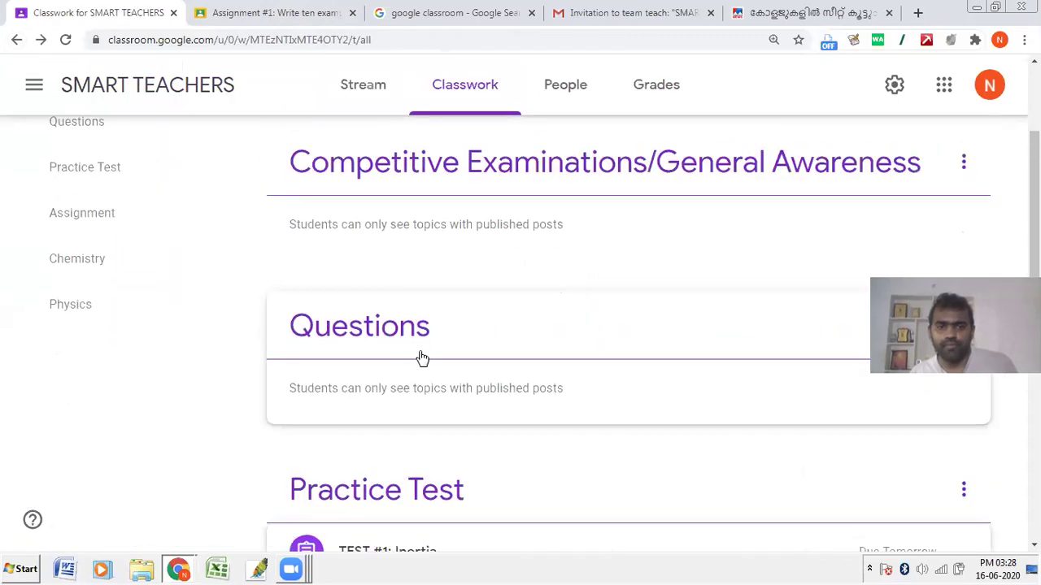
scroll(420, 358, down, 3)
click(408, 325)
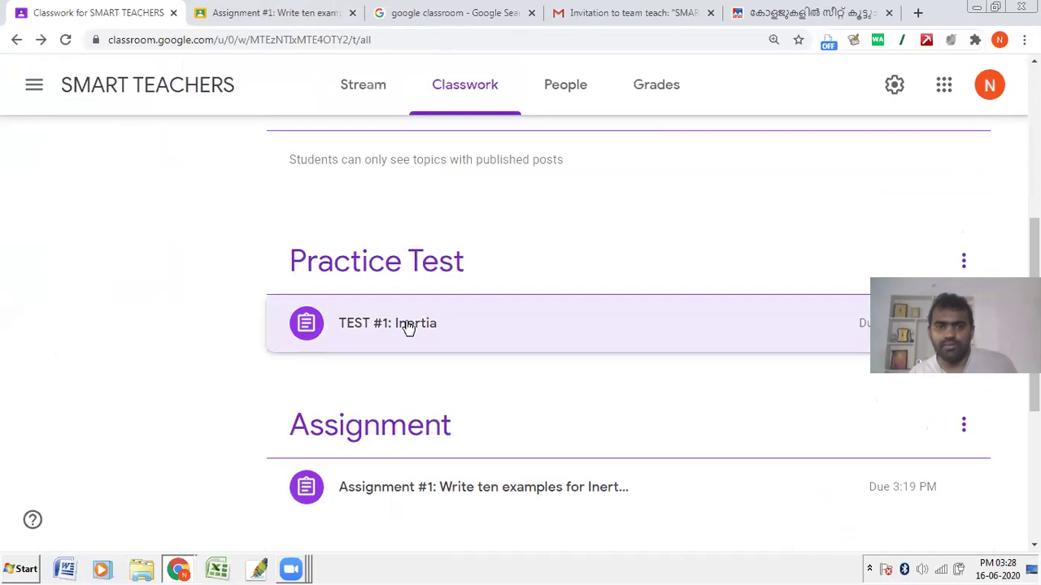
Step: Open the Test #1: Inertia form attachment from its expanded Classwork post
click(409, 325)
scroll(423, 391, down, 3)
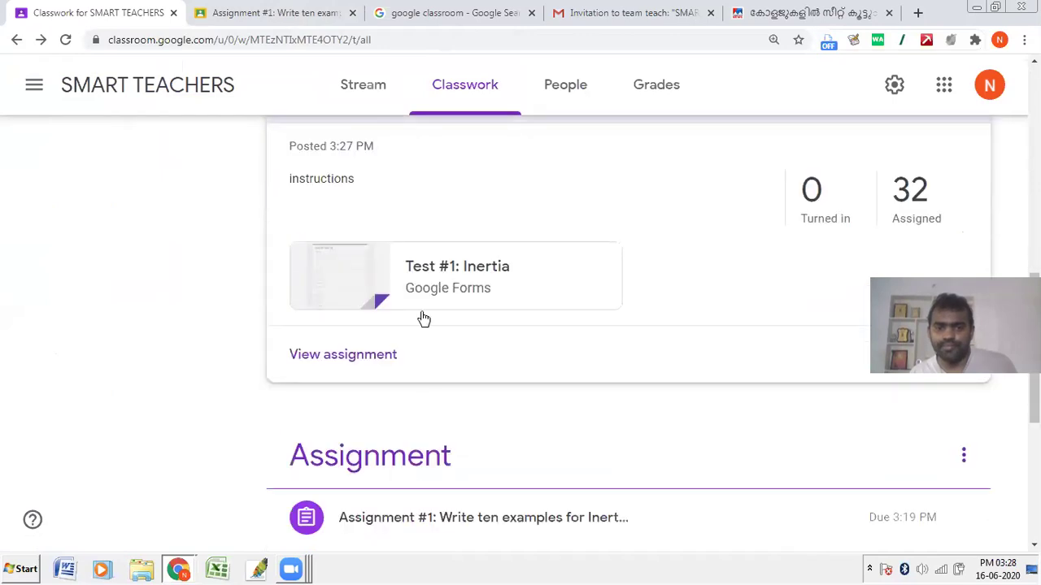
click(424, 293)
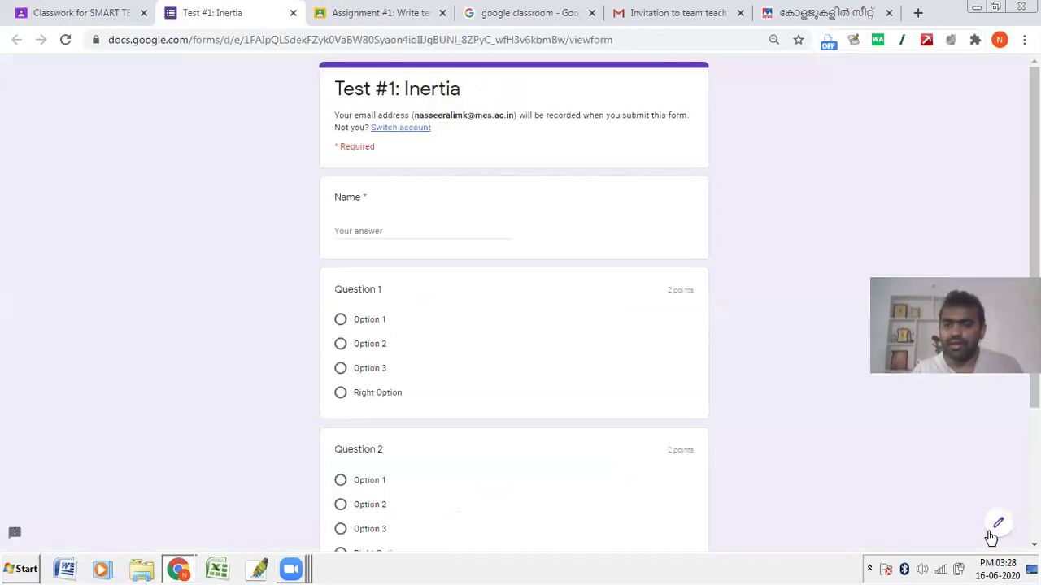
Step: In the form editor, remove the Mahatma Education Society respondent restriction and save the settings
click(1002, 530)
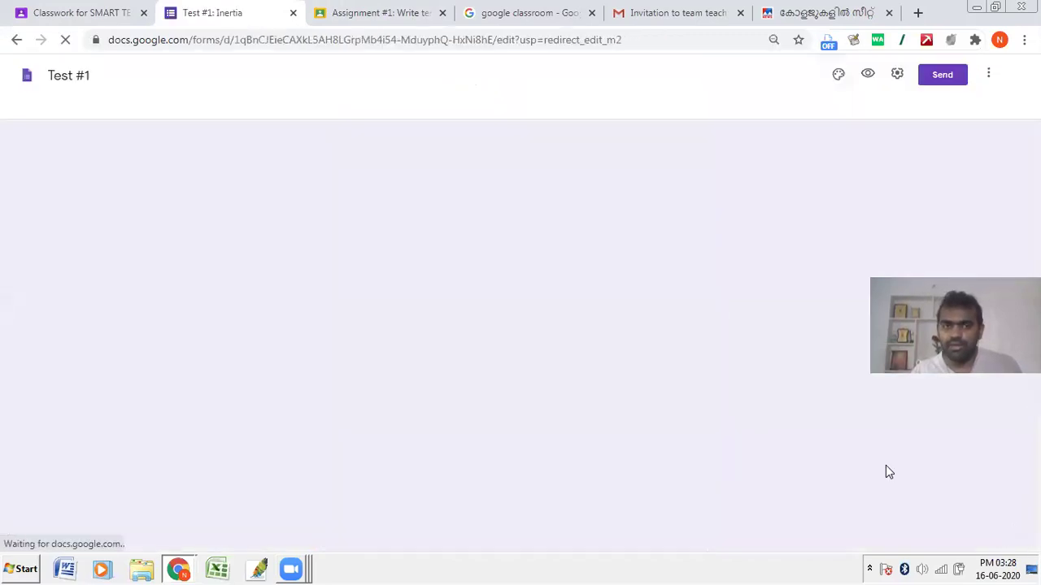
click(883, 75)
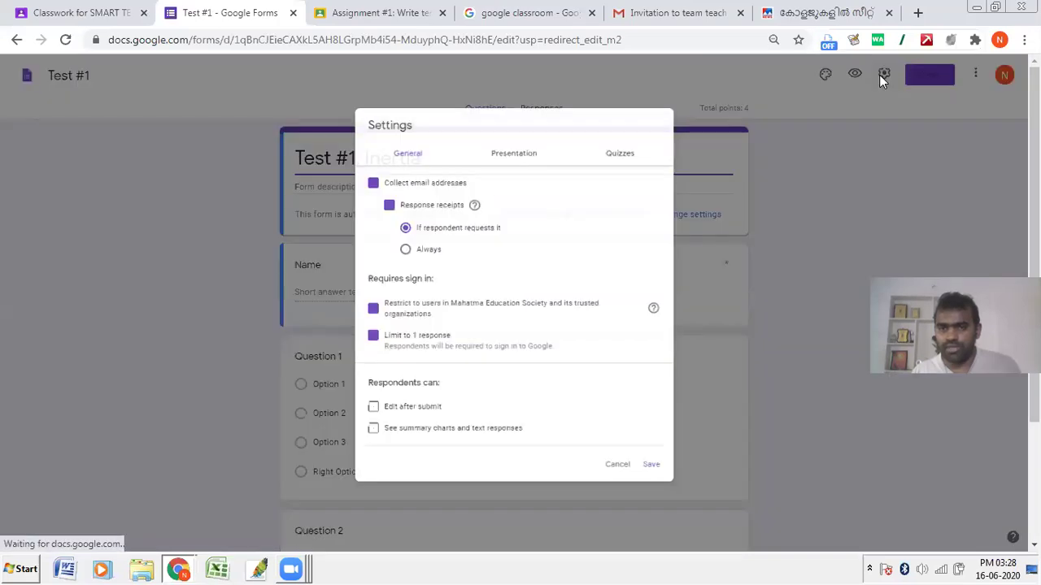
click(385, 318)
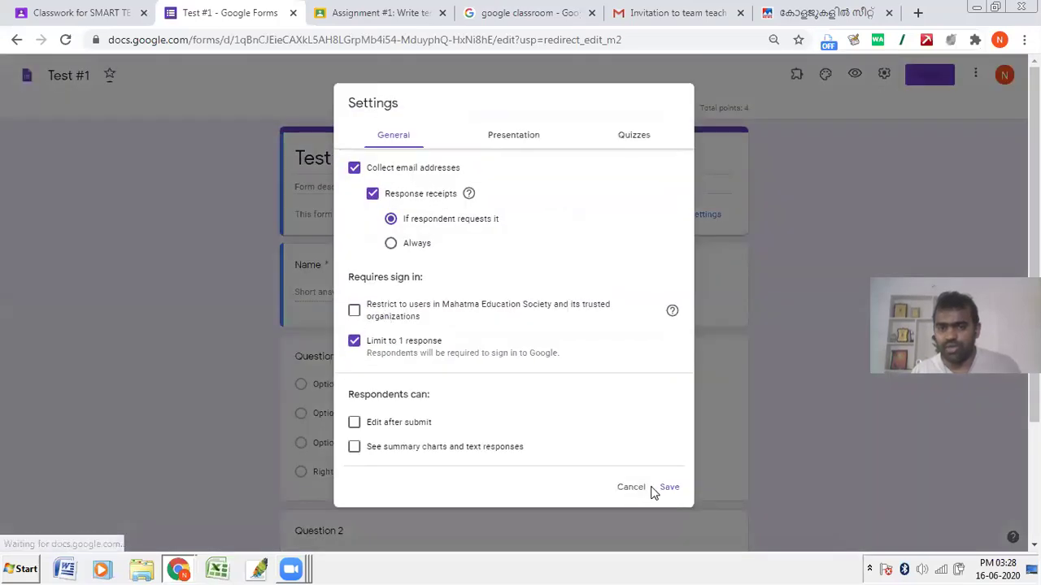
click(669, 486)
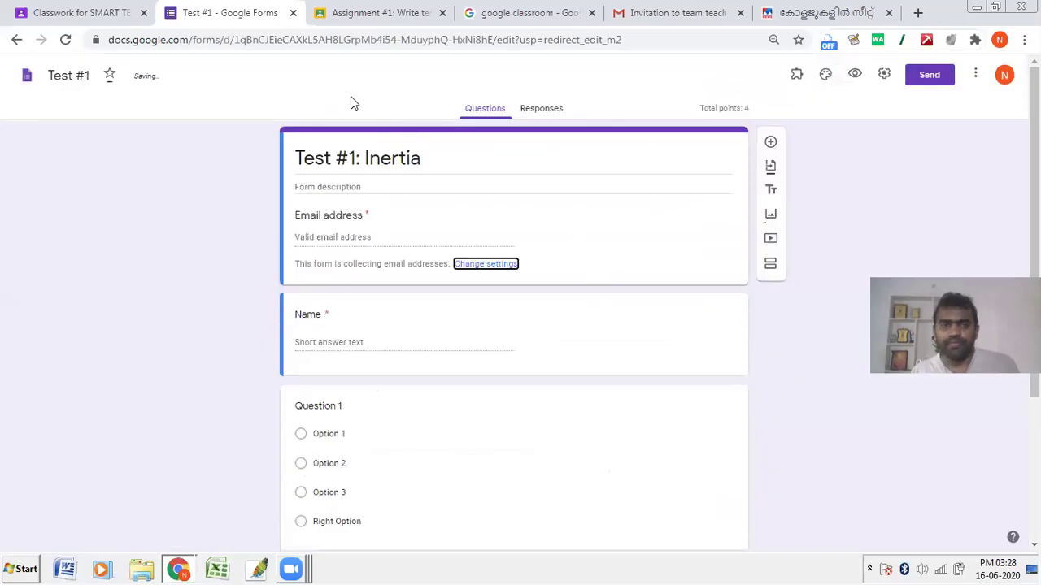
key(alt+Tab)
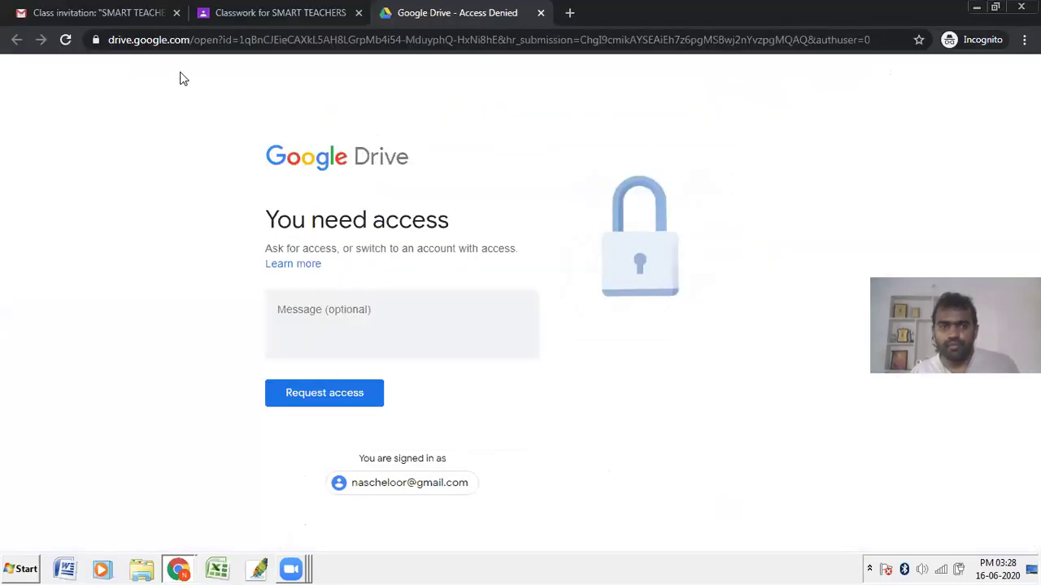
Step: In the student's window, reload Classwork and open the Test #1: Inertia quiz attachment
click(241, 7)
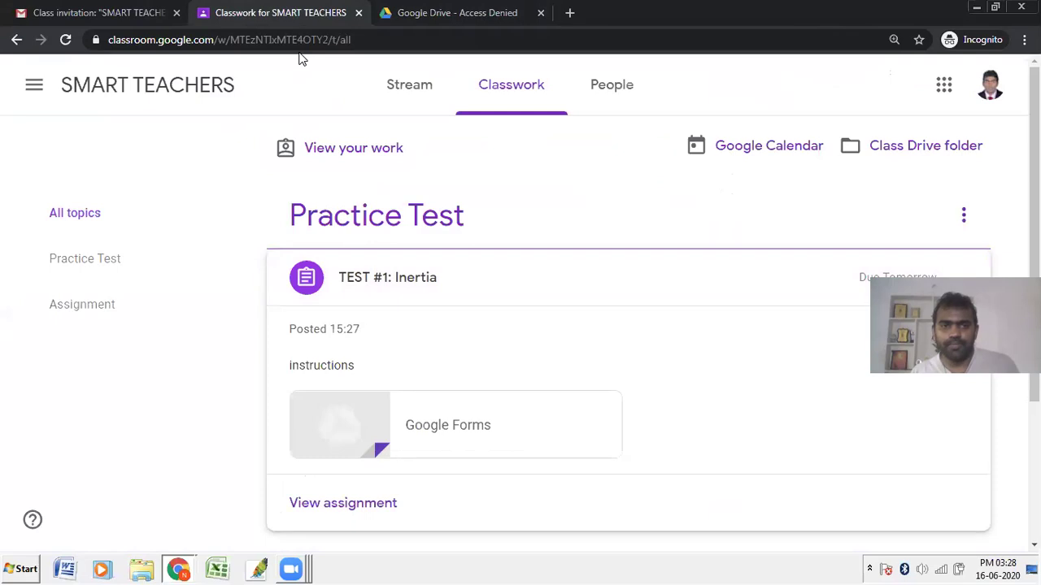
key(Return)
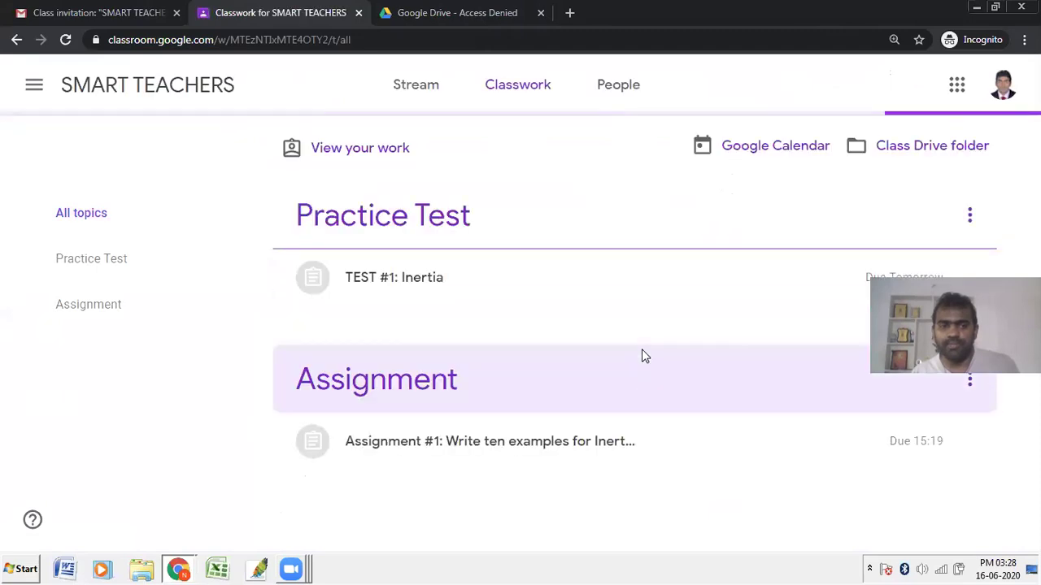
click(390, 285)
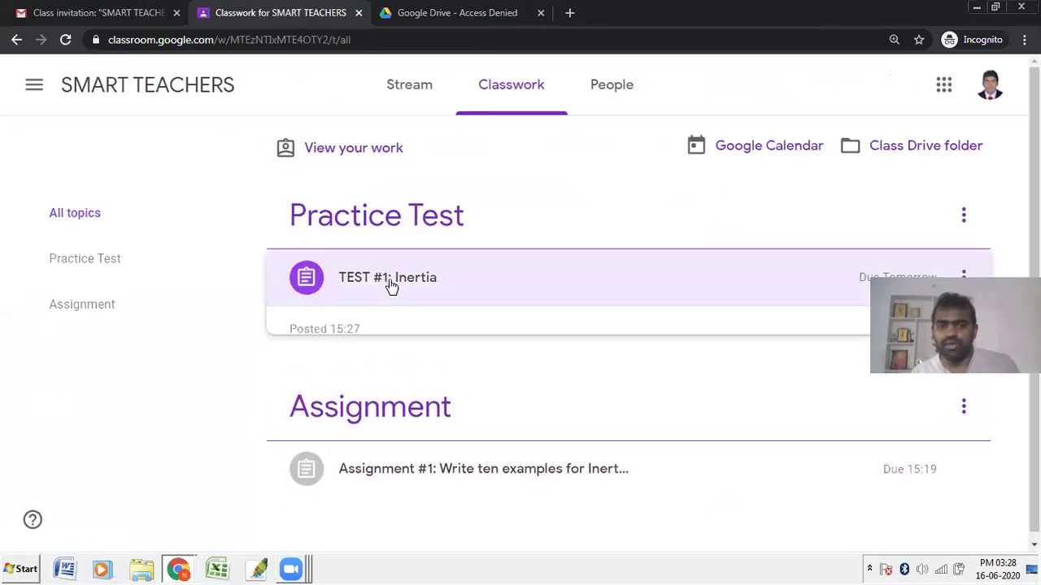
click(345, 439)
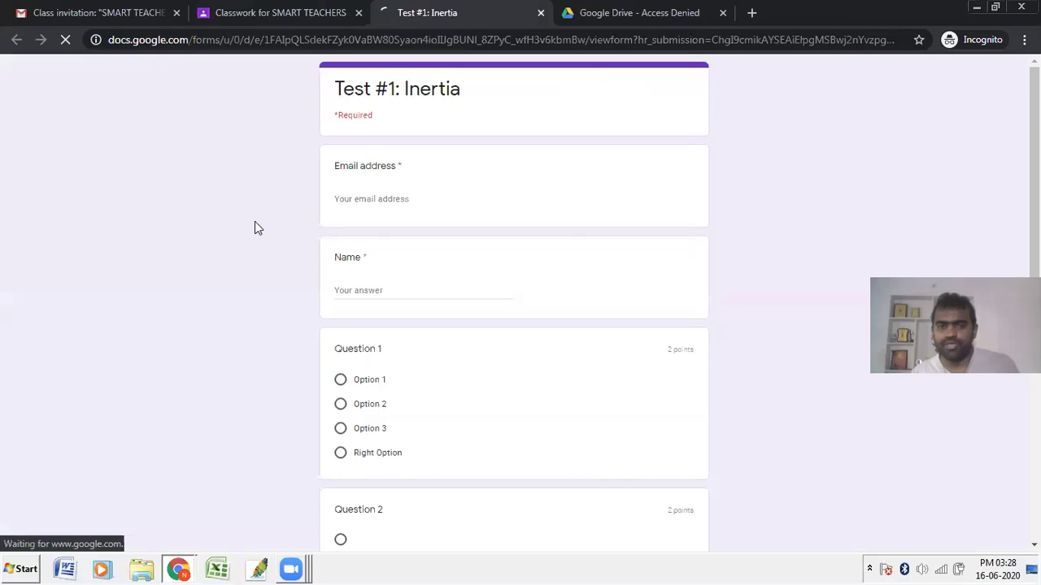
Step: Autofill the student's email address and name on the Test #1: Inertia form
click(370, 199)
click(378, 238)
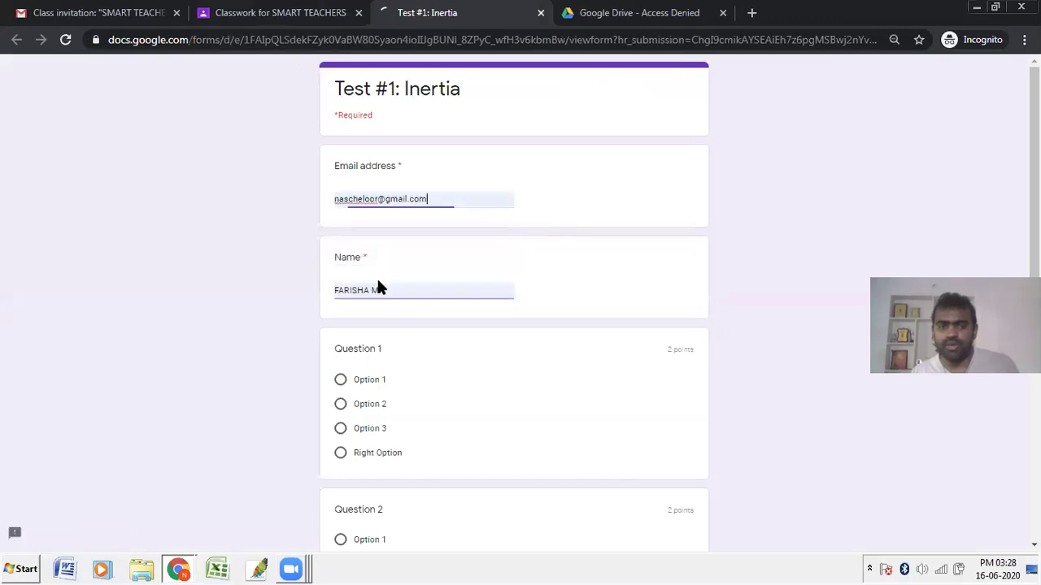
scroll(385, 404, down, 3)
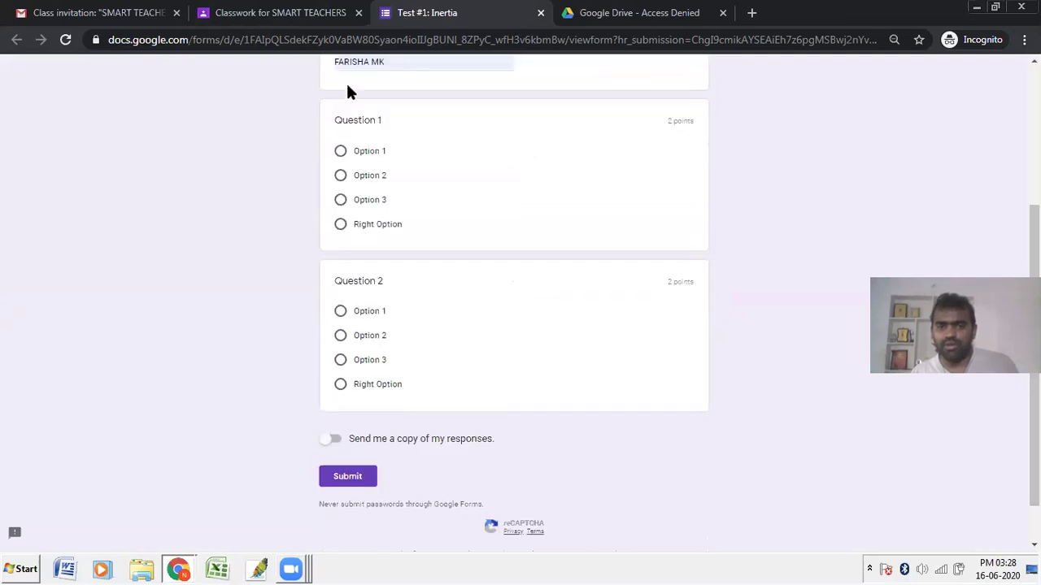
Step: Answer Right Option for Question 1 and Option 3 for Question 2, submit, and reopen the assignment
click(386, 232)
click(378, 390)
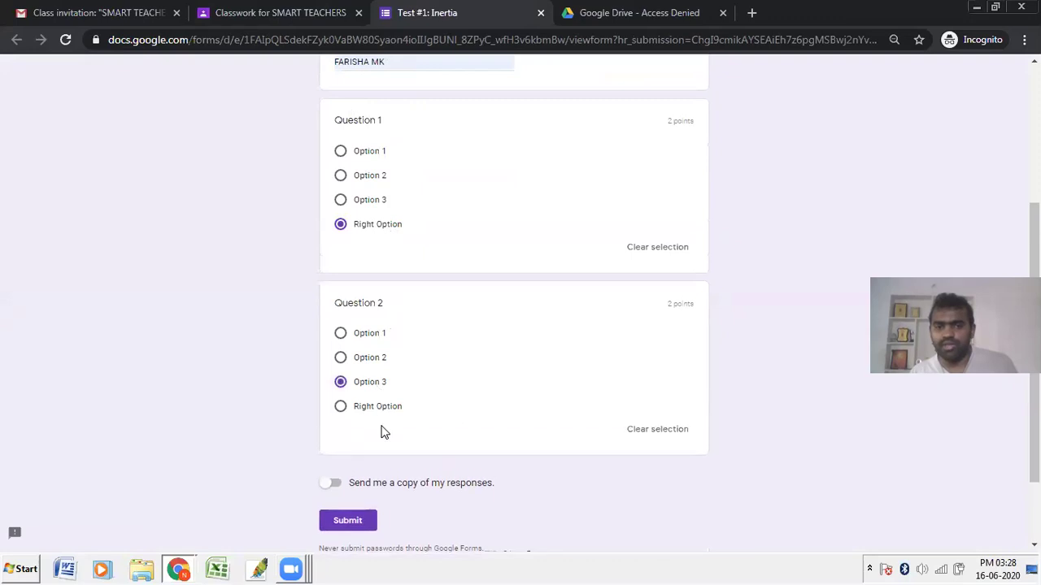
click(347, 522)
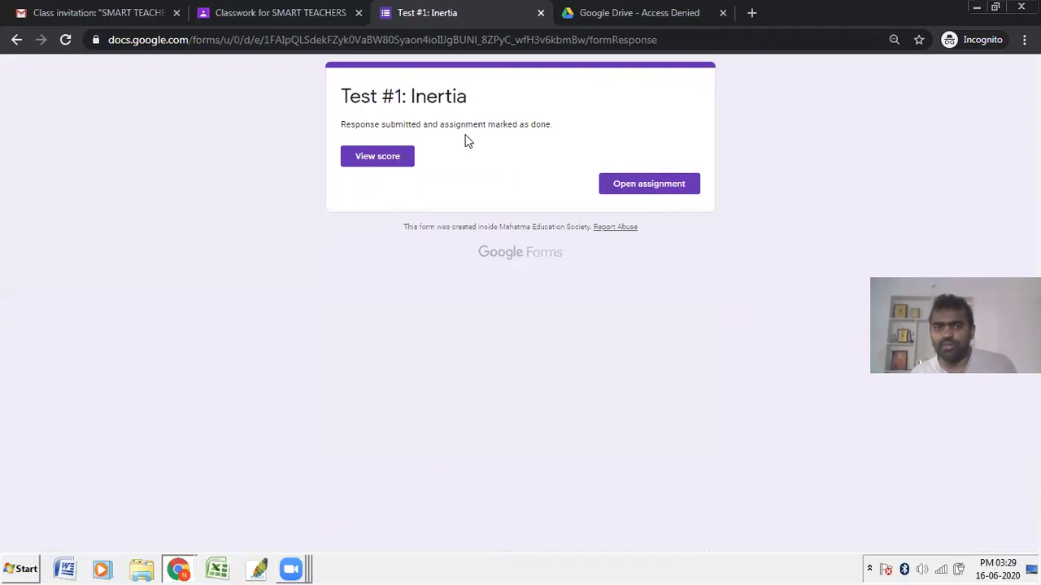
click(683, 184)
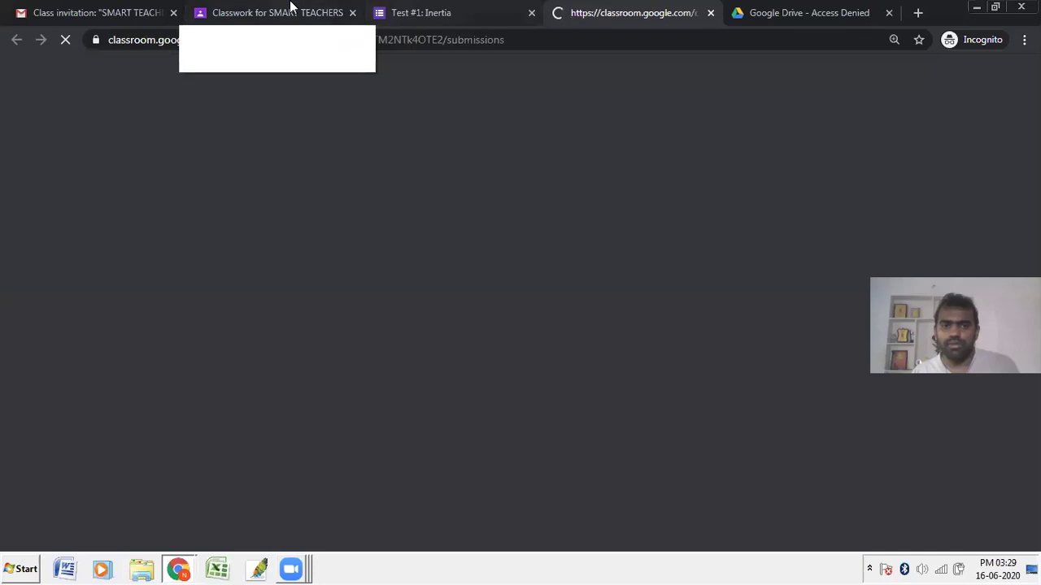
Step: Check the TEST #1: Inertia assignment tab, which now shows the work as Handed in
click(290, 10)
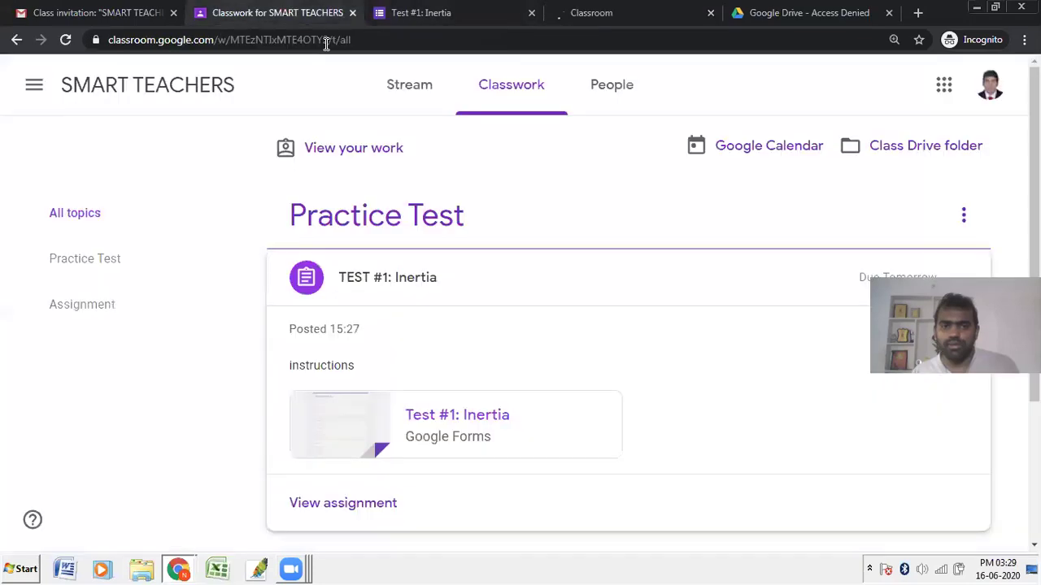
click(622, 10)
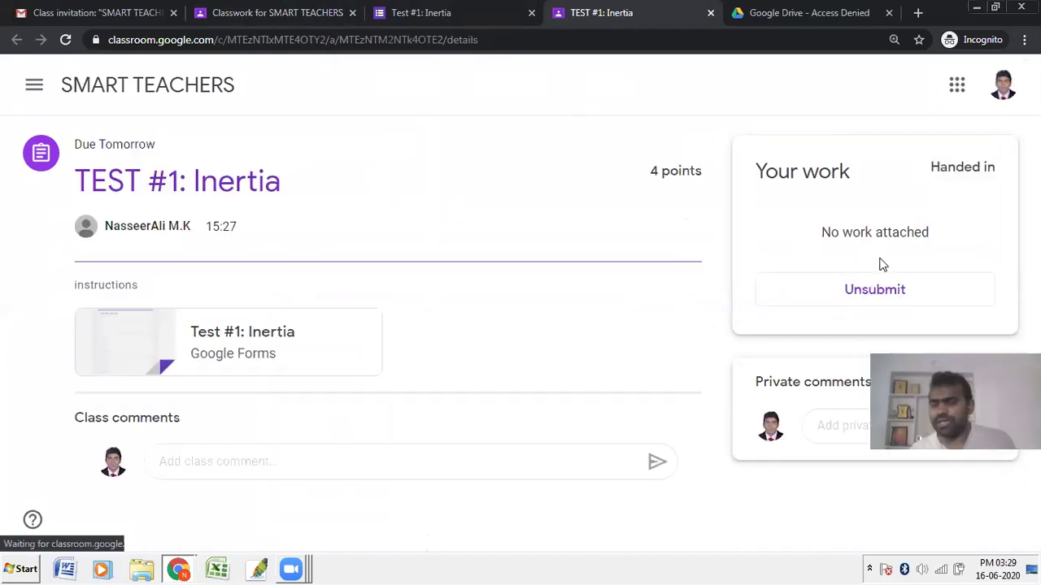
Step: Check the form's 2-response summary, then return to Classwork showing 1 turned in
key(alt+Tab)
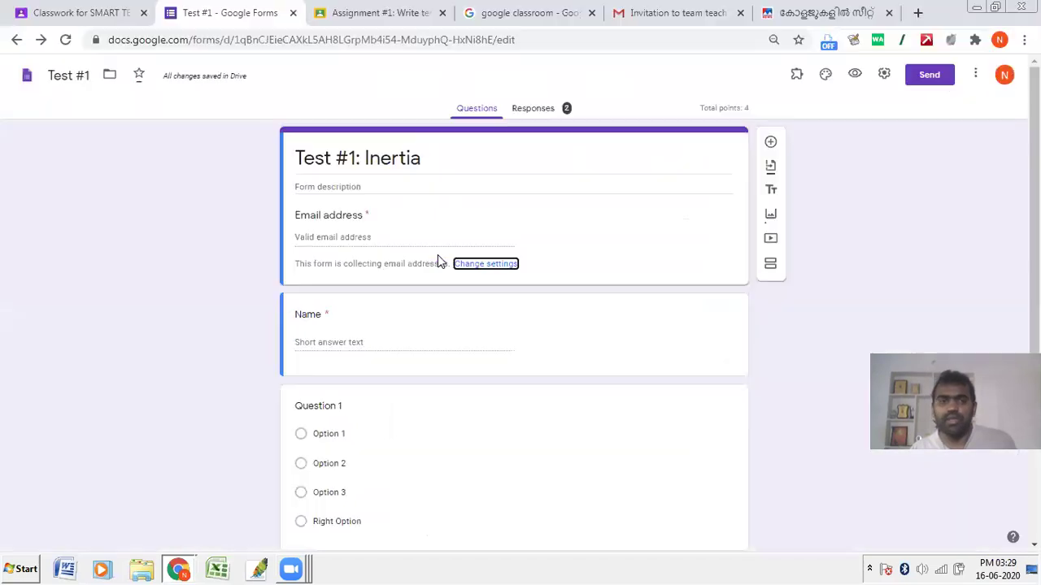
click(551, 107)
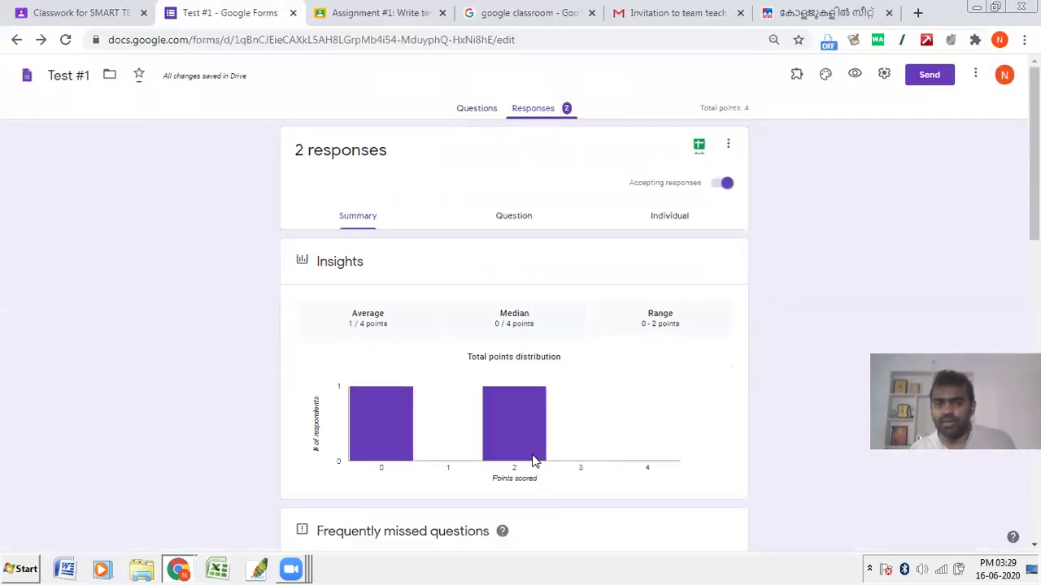
click(65, 8)
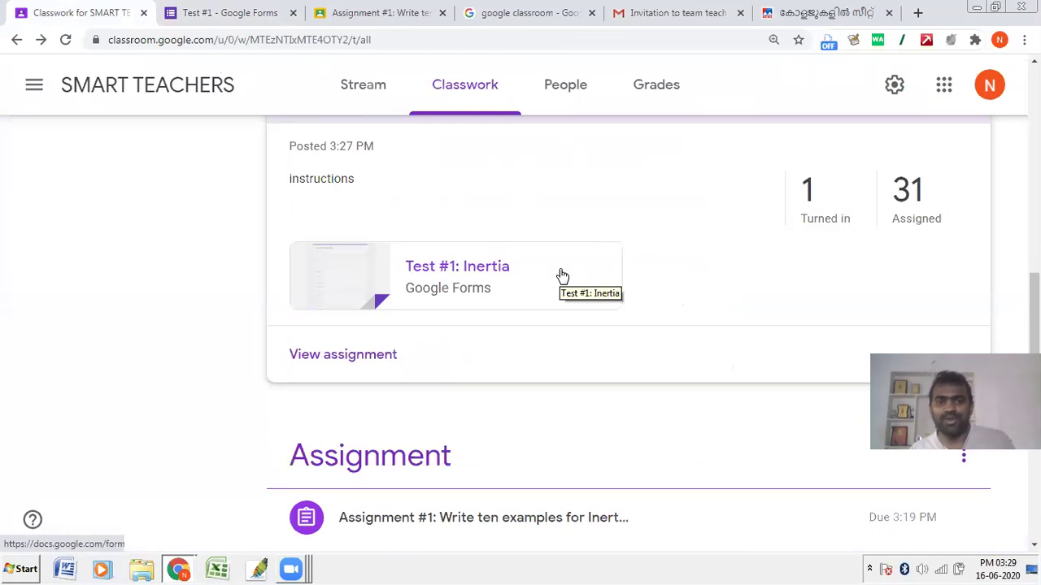
Step: Find the TEST #1: Inertia card under Practice Test and open its student work
scroll(562, 276, up, 1)
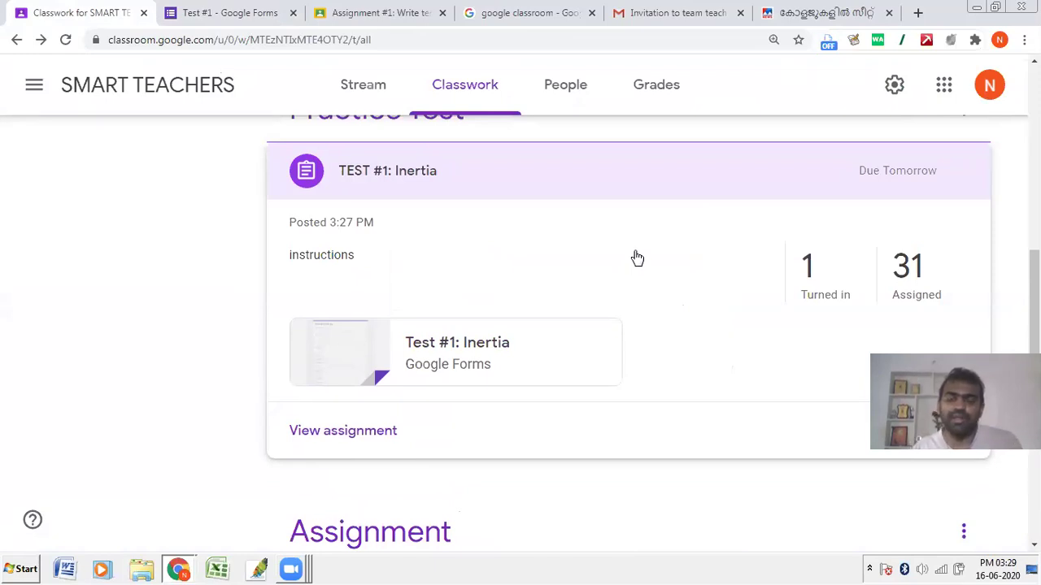
scroll(637, 258, down, 3)
scroll(636, 258, up, 2)
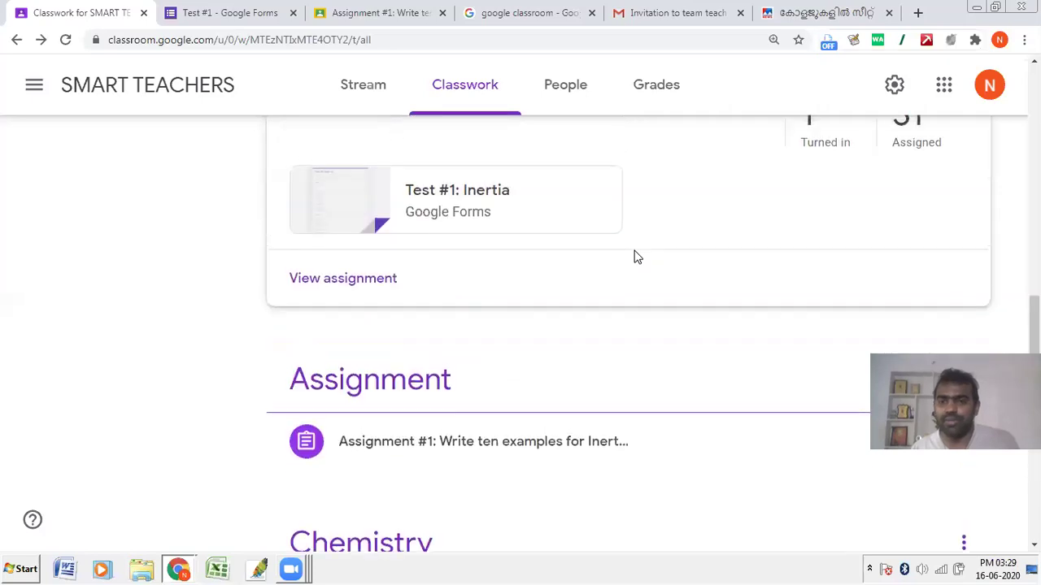
scroll(636, 257, up, 1)
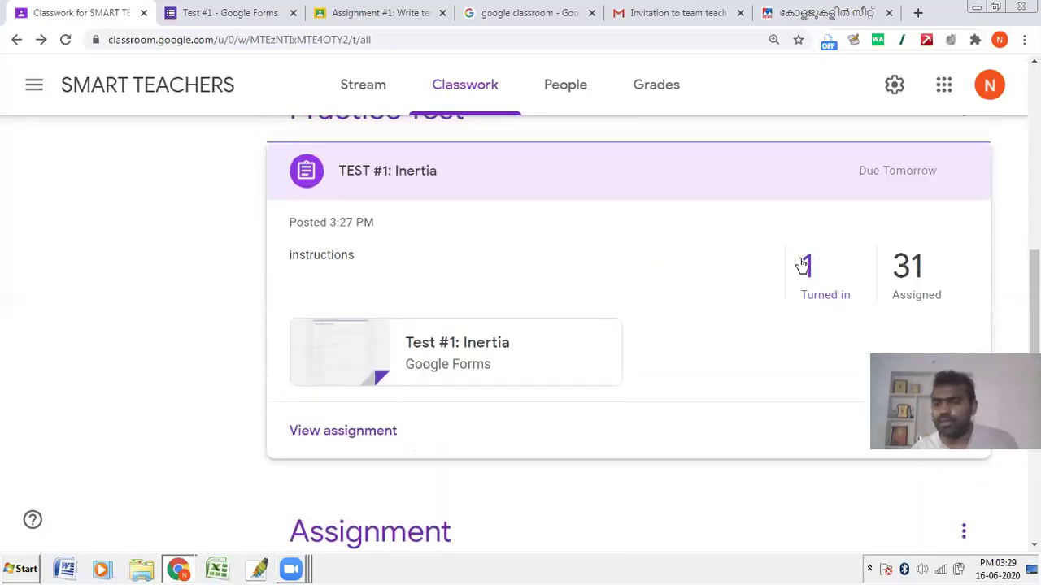
click(349, 441)
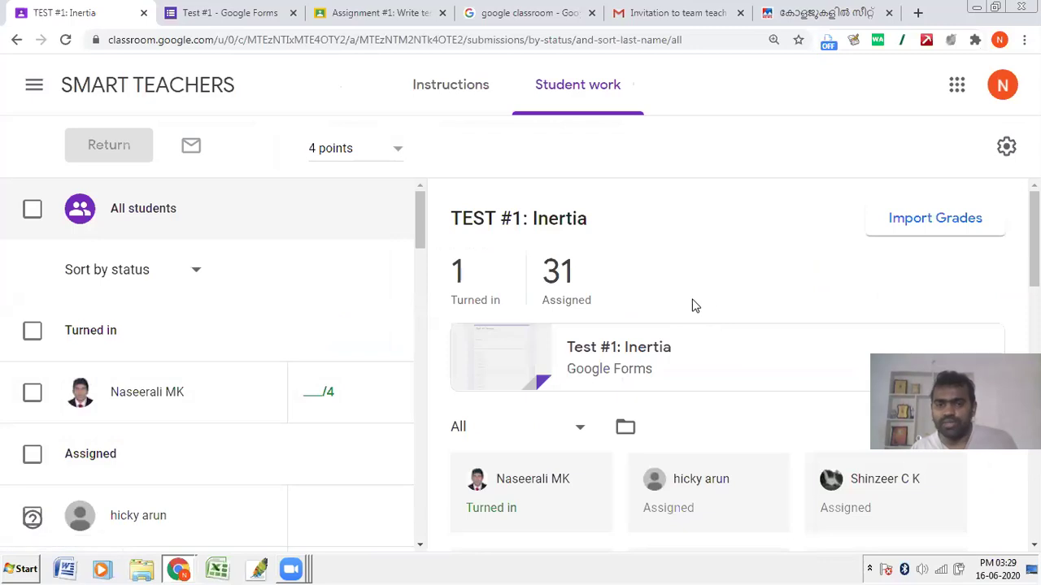
Step: Reload the TEST #1: Inertia student work page to confirm 1 turned in, 31 assigned
scroll(692, 304, down, 3)
scroll(569, 374, up, 1)
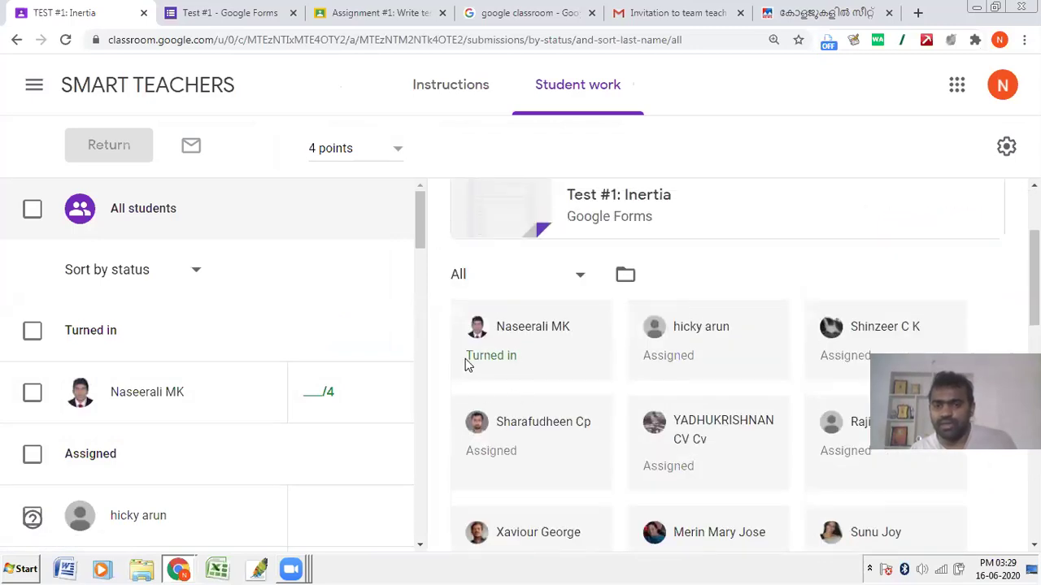
scroll(480, 365, up, 2)
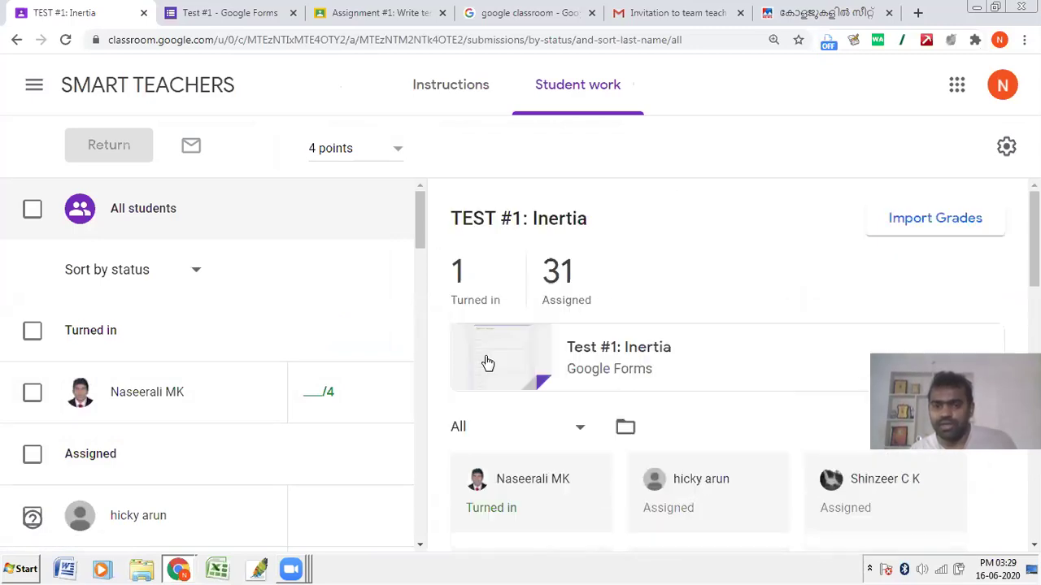
click(252, 50)
key(Return)
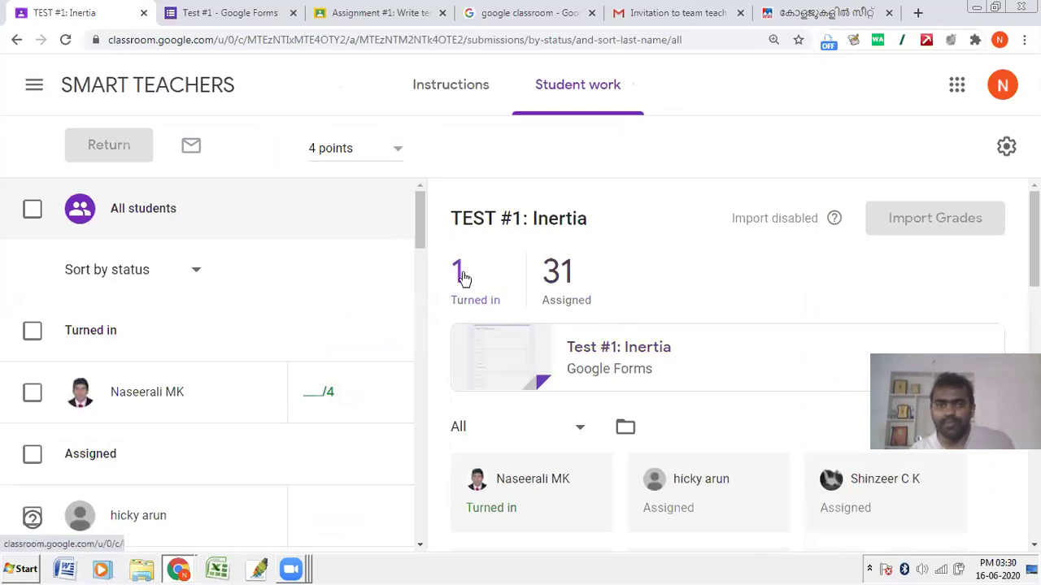
scroll(656, 406, down, 3)
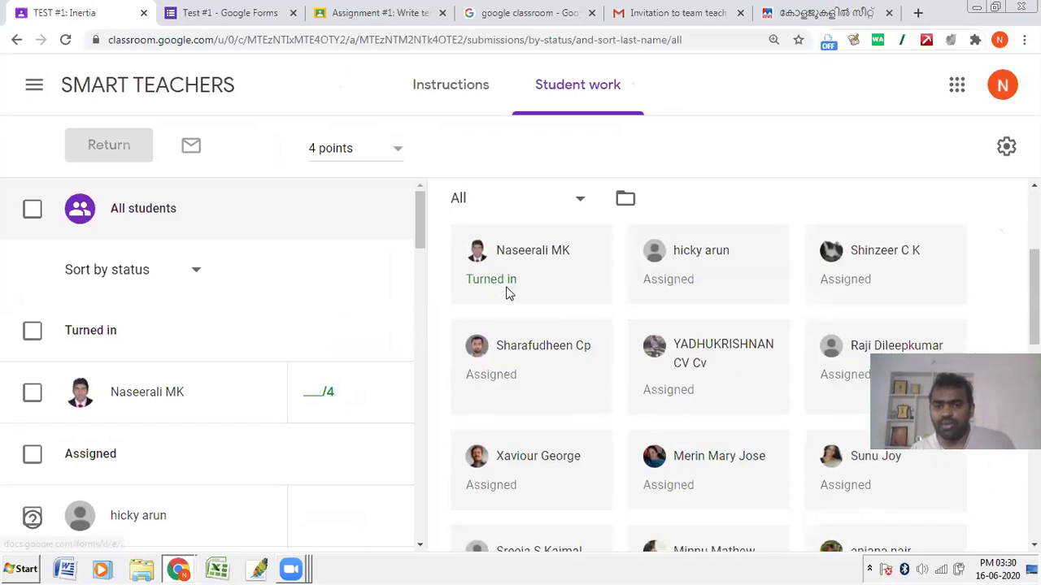
scroll(764, 298, up, 3)
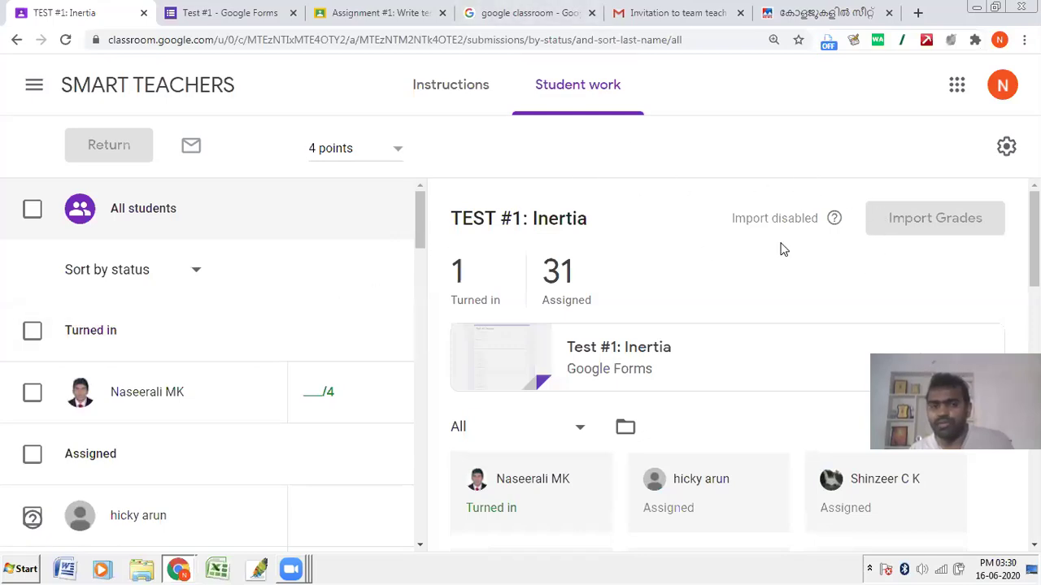
Step: Review Test #1's quiz settings, keeping grades released immediately after submission, and save
click(269, 12)
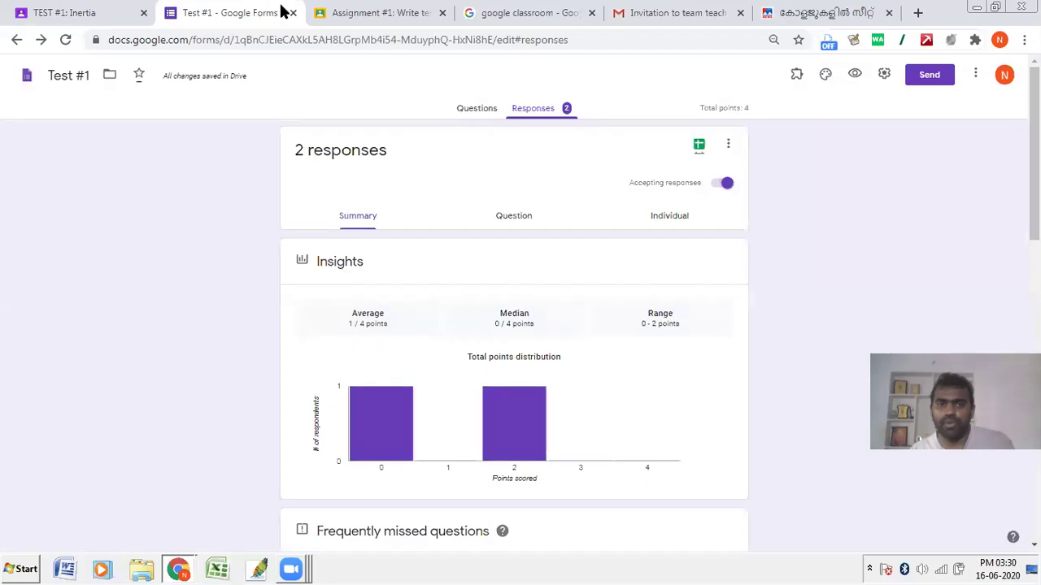
click(883, 74)
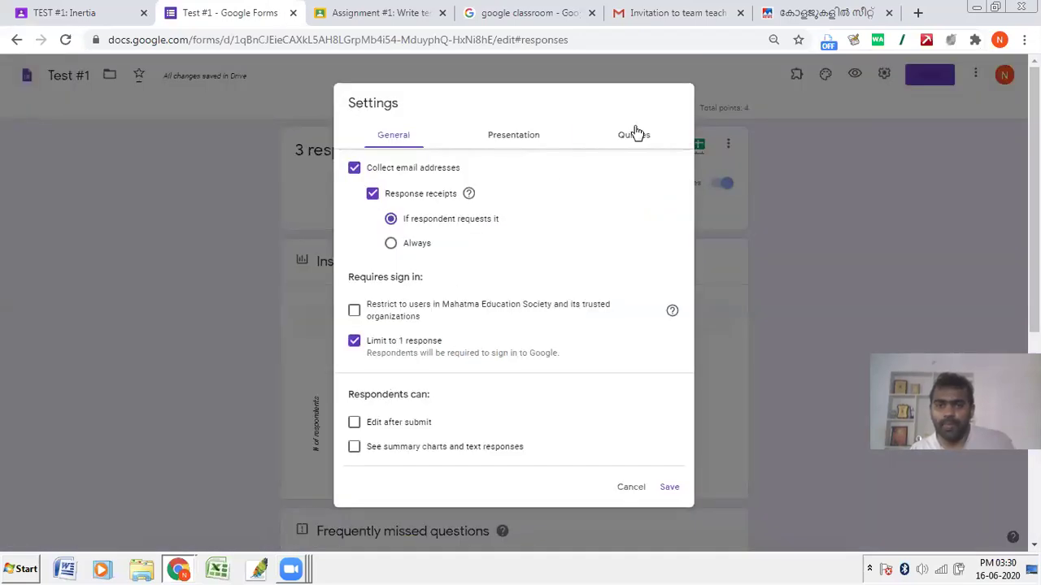
click(636, 132)
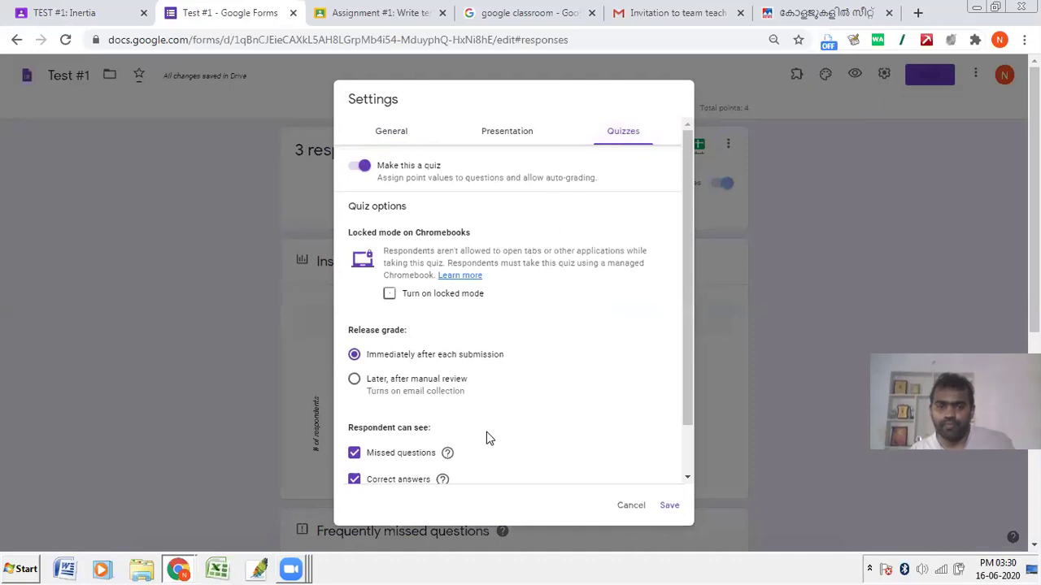
click(670, 506)
click(21, 8)
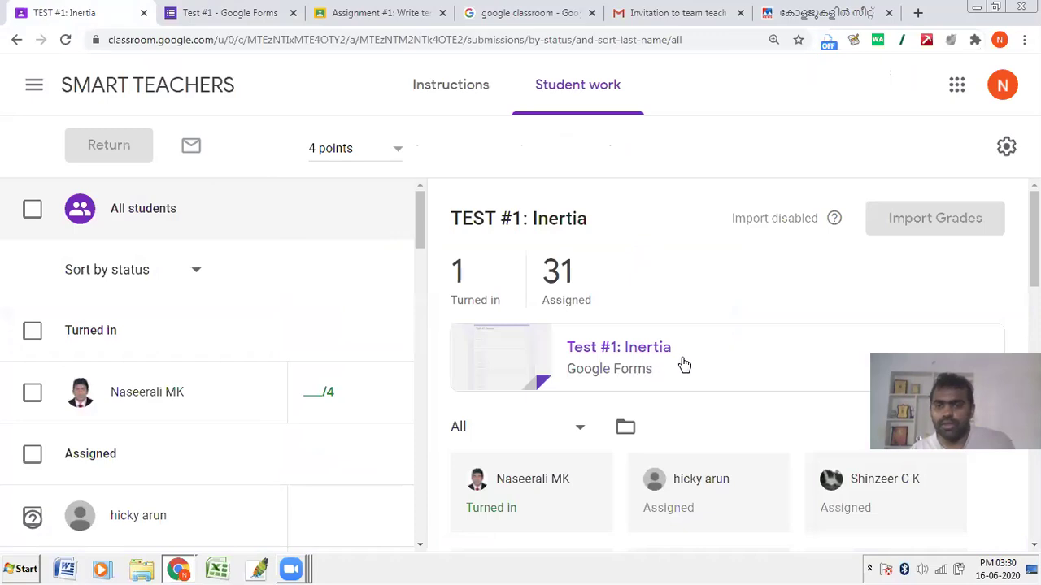
Step: Scroll through the student work cards and switch to TEST #1: Inertia's Instructions
scroll(682, 362, down, 5)
scroll(593, 339, up, 1)
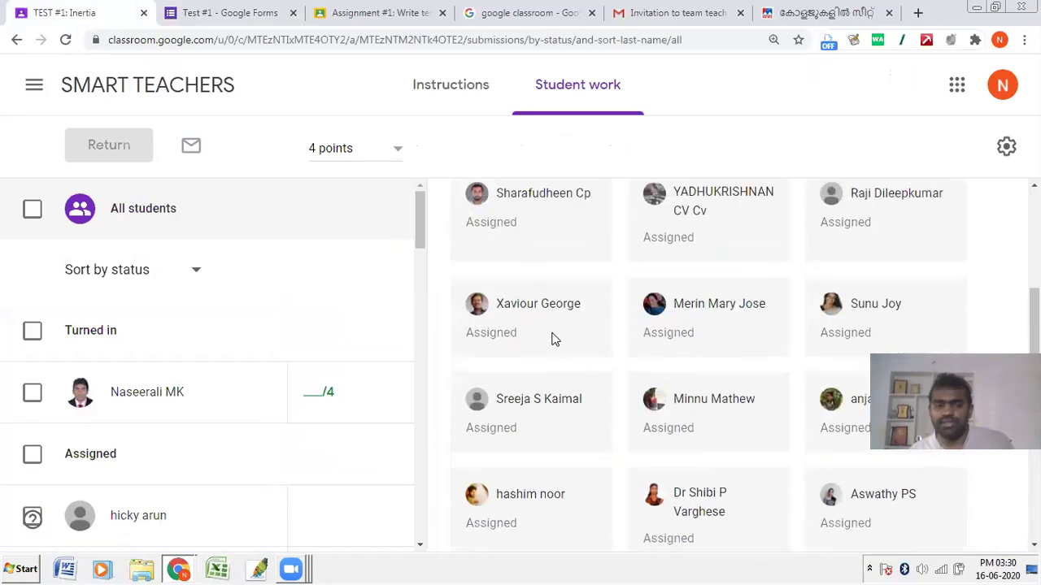
scroll(751, 229, up, 4)
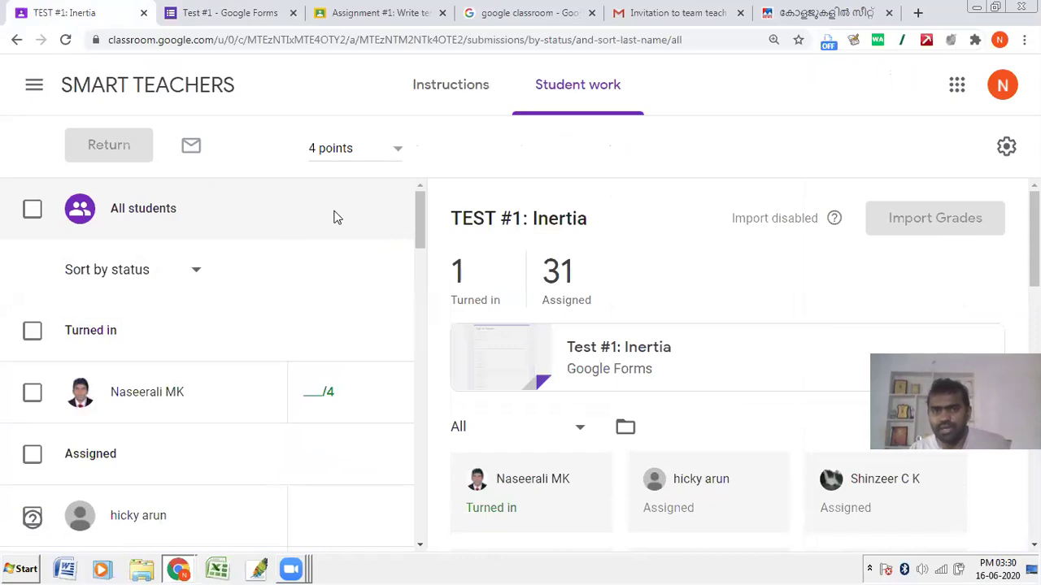
click(457, 95)
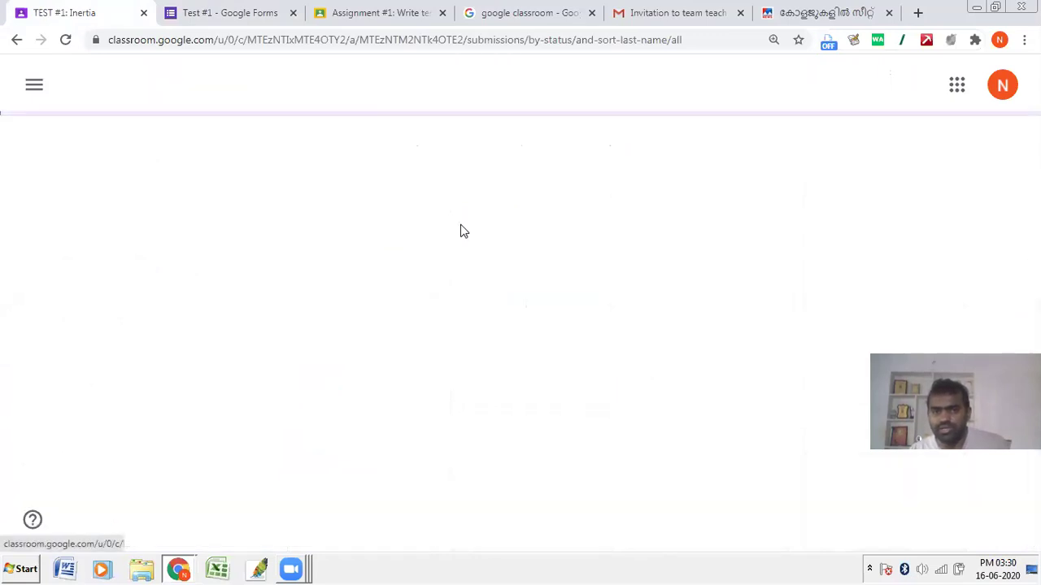
Step: Open the attached Test #1: Inertia form in the Forms editor
click(315, 342)
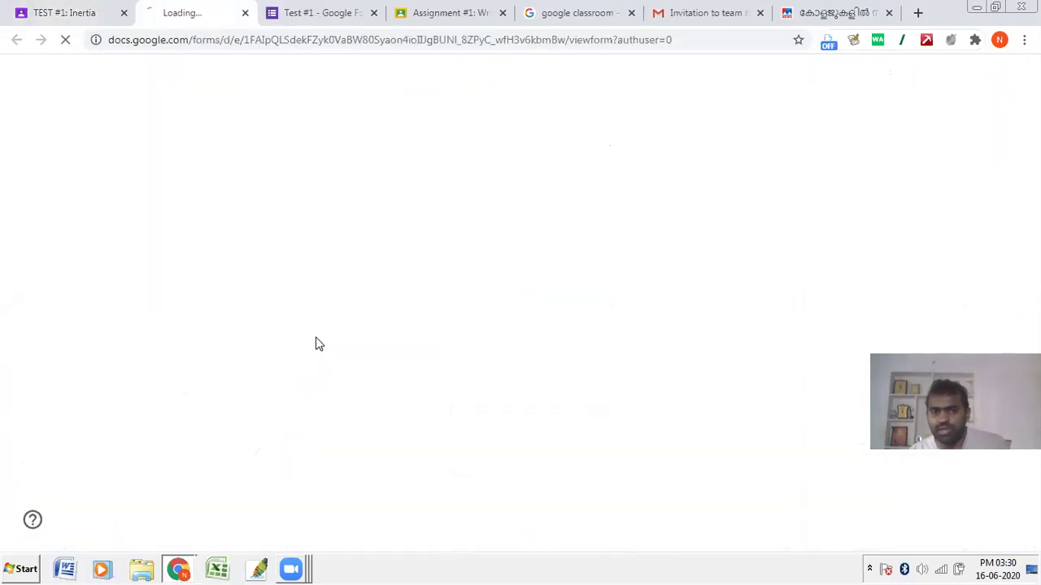
click(281, 9)
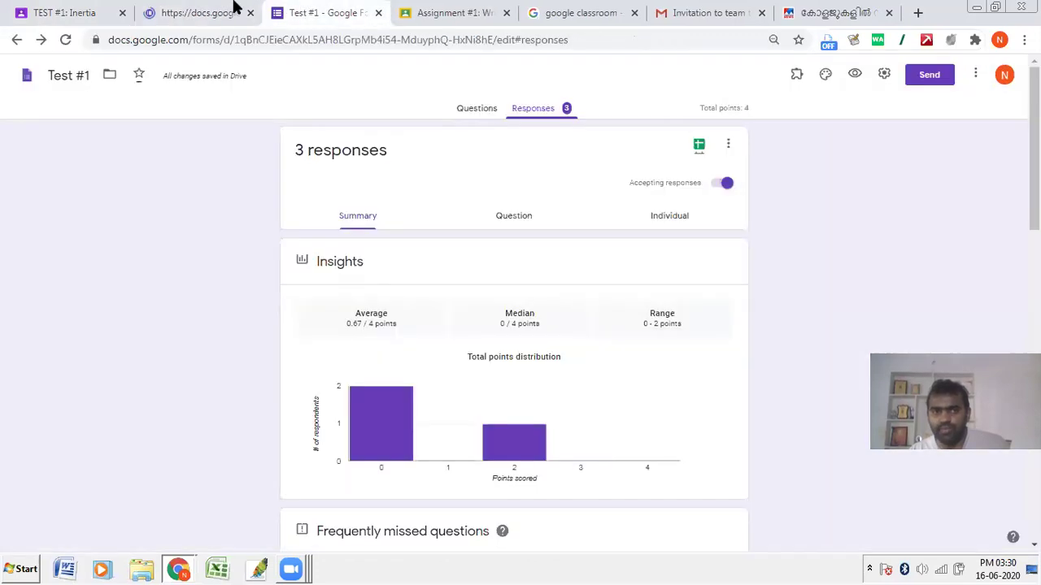
click(233, 8)
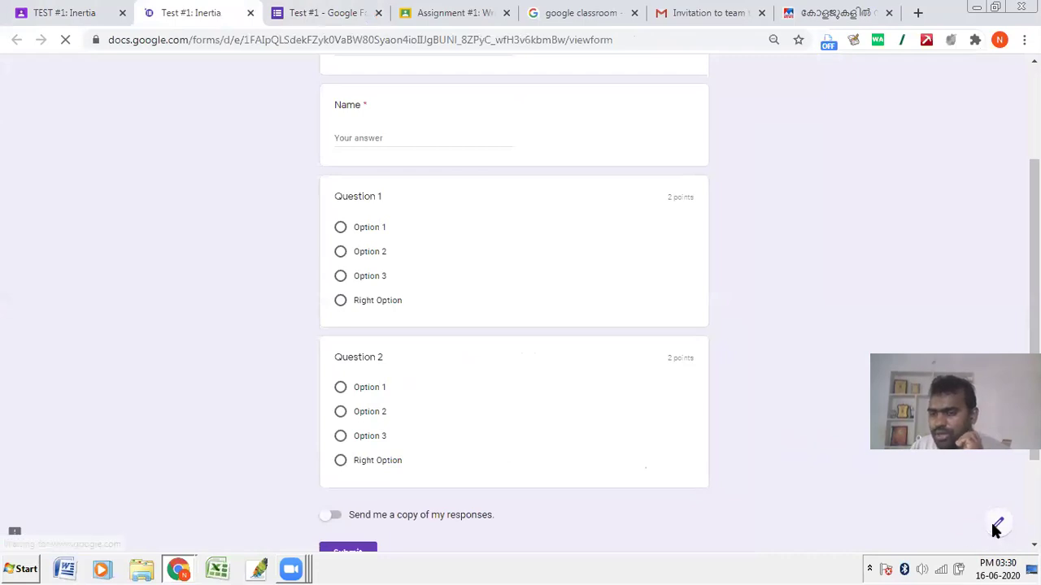
click(997, 525)
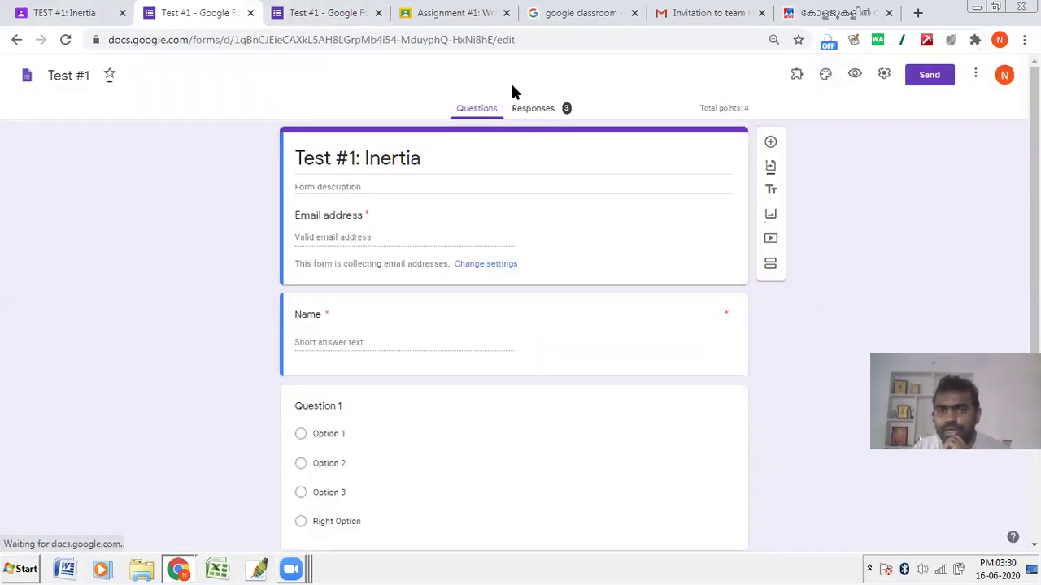
Step: Review the responses summary: 4 responses averaging 0.5 of 4 points, with per-student scores
drag(490, 78, 622, 132)
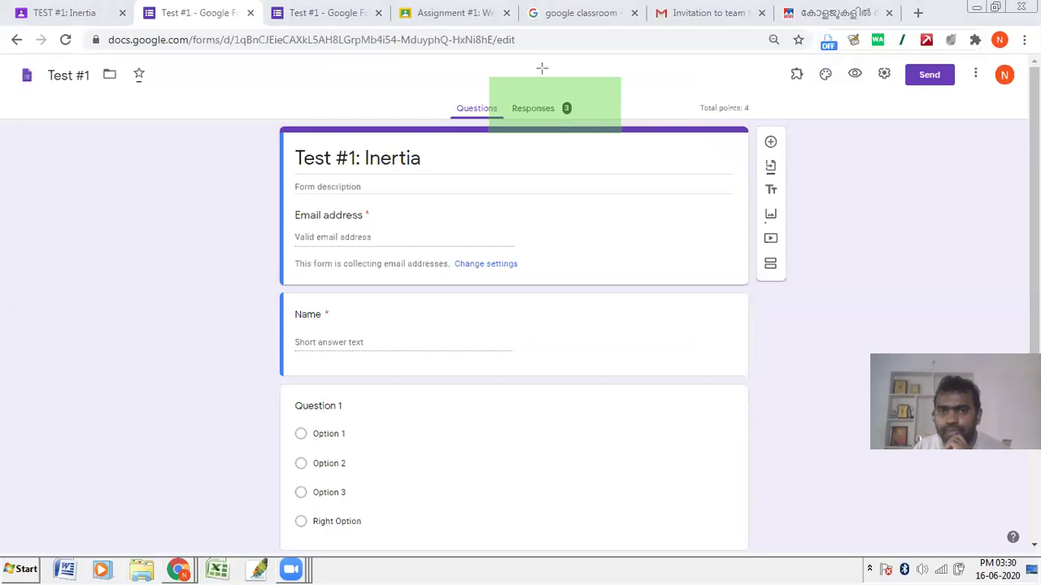
click(533, 109)
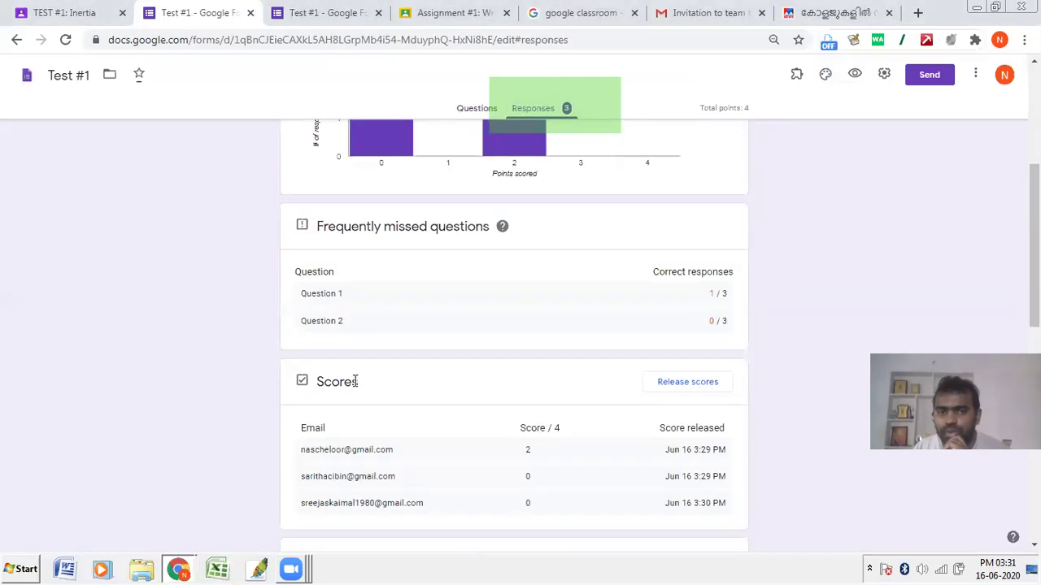
scroll(331, 308, down, 1)
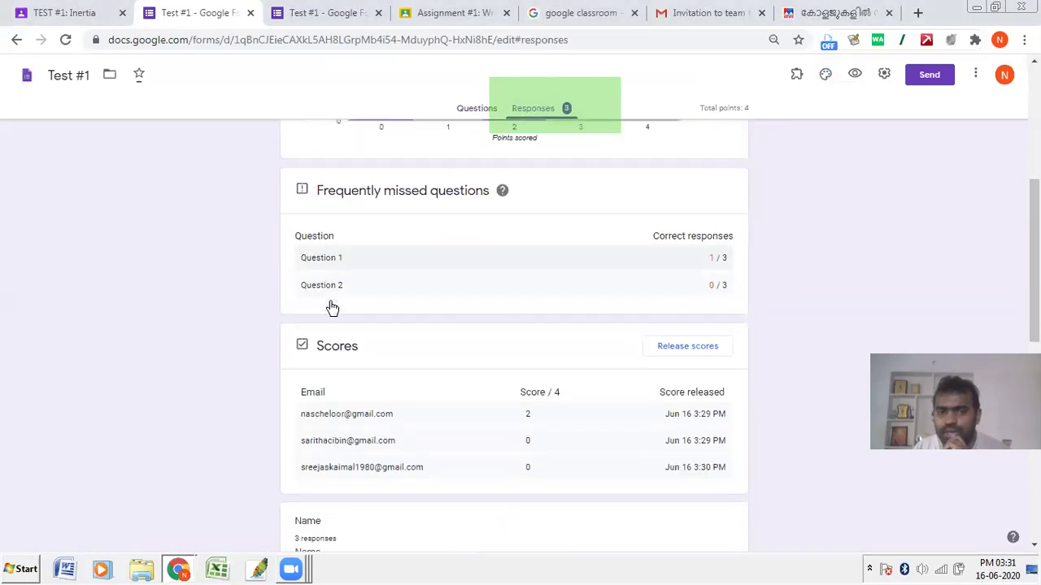
scroll(332, 308, down, 3)
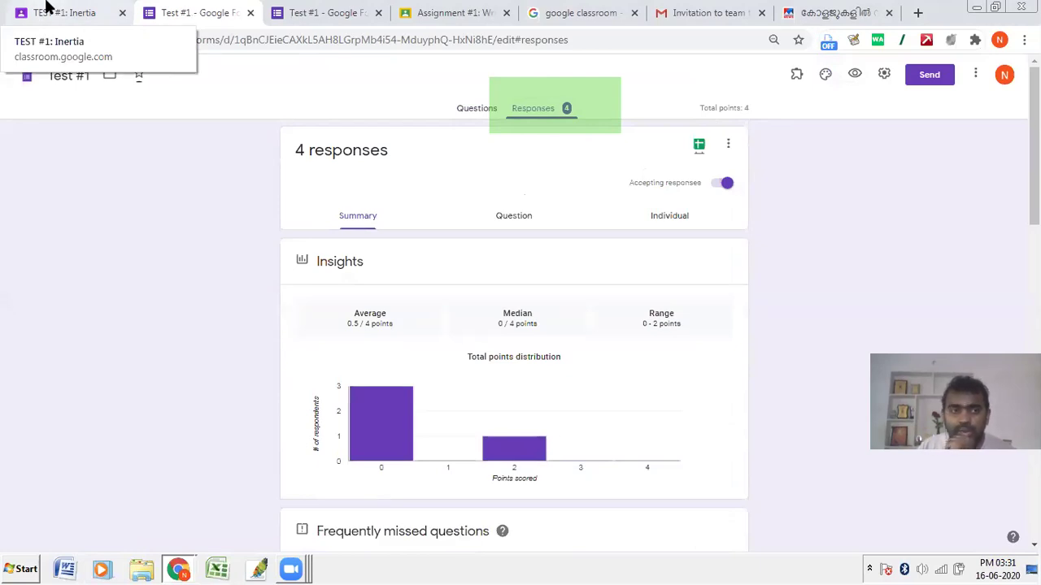
click(49, 9)
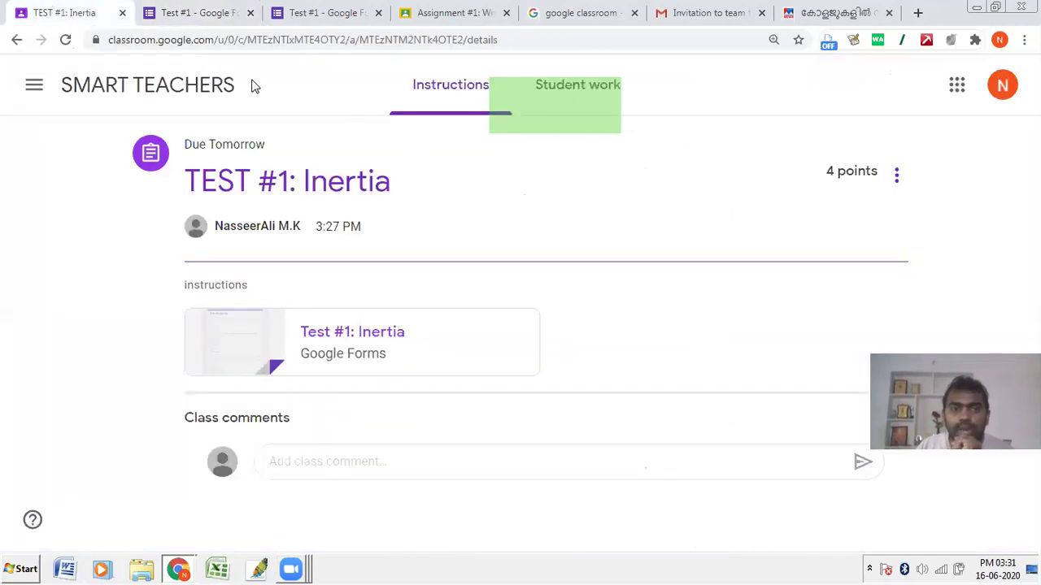
Step: Go to the SMART TEACHERS Classwork page and open the Create menu of post types
click(100, 97)
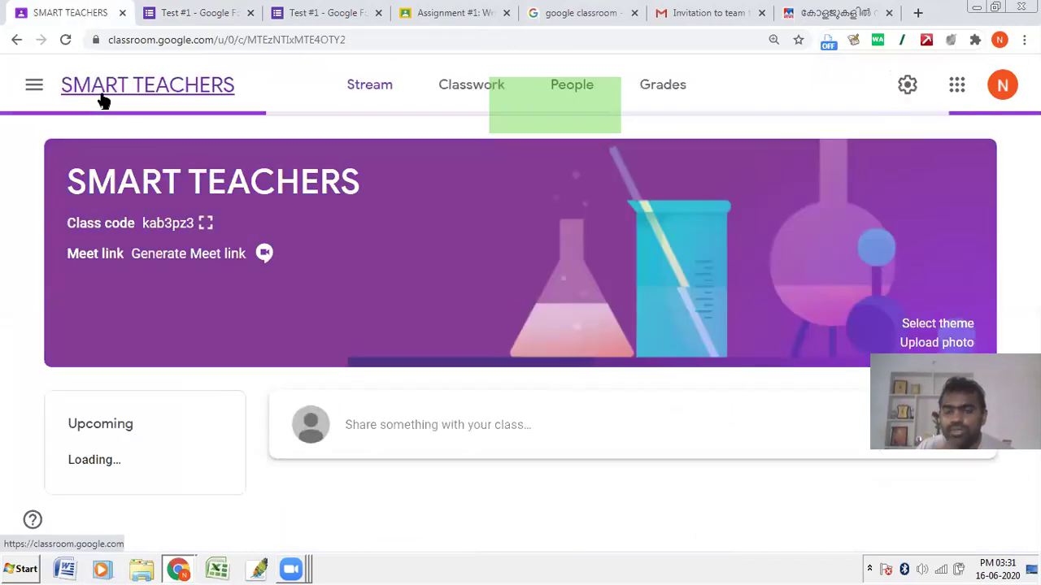
click(432, 101)
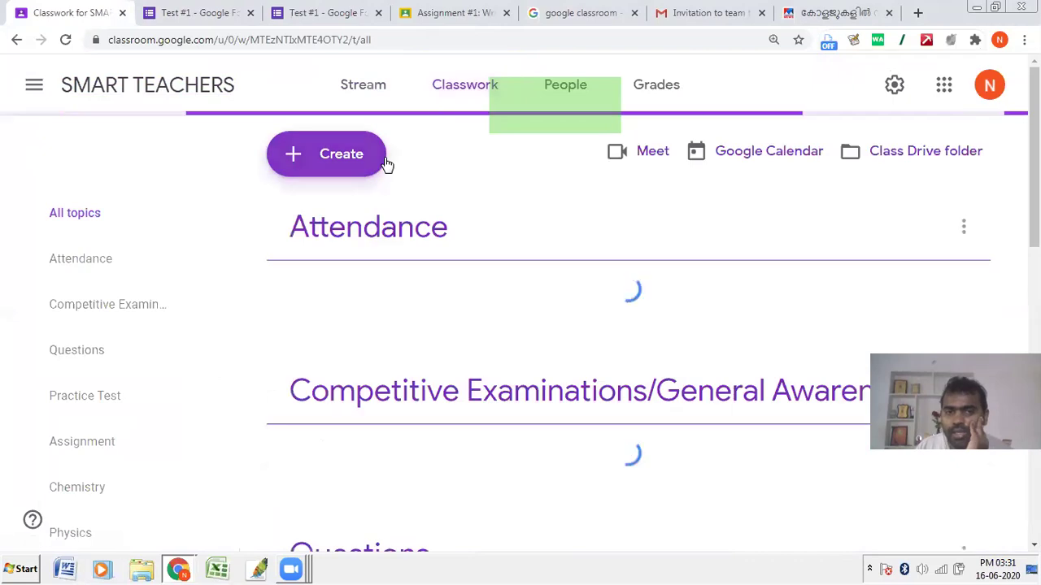
click(382, 163)
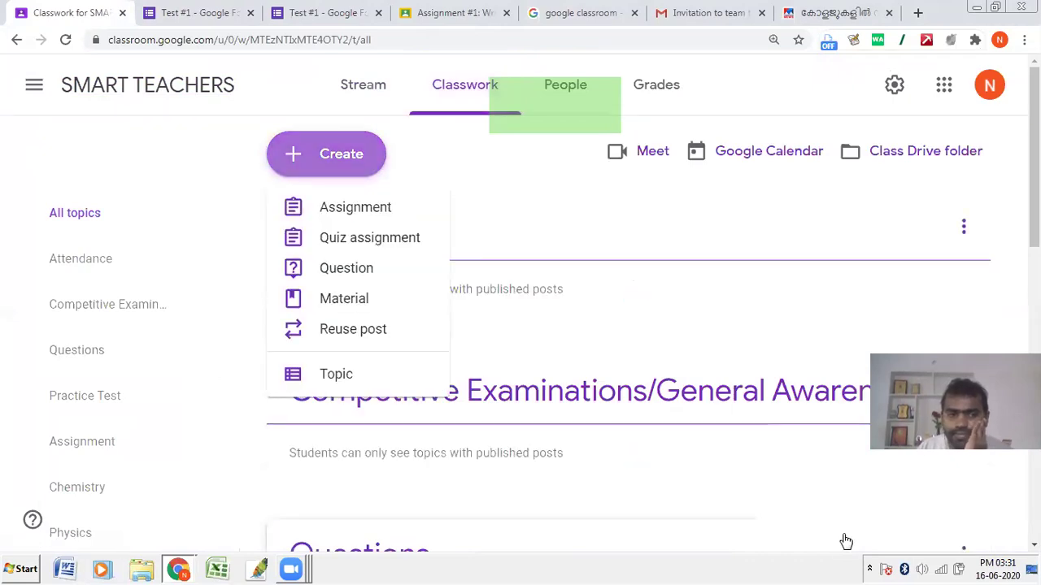
click(208, 178)
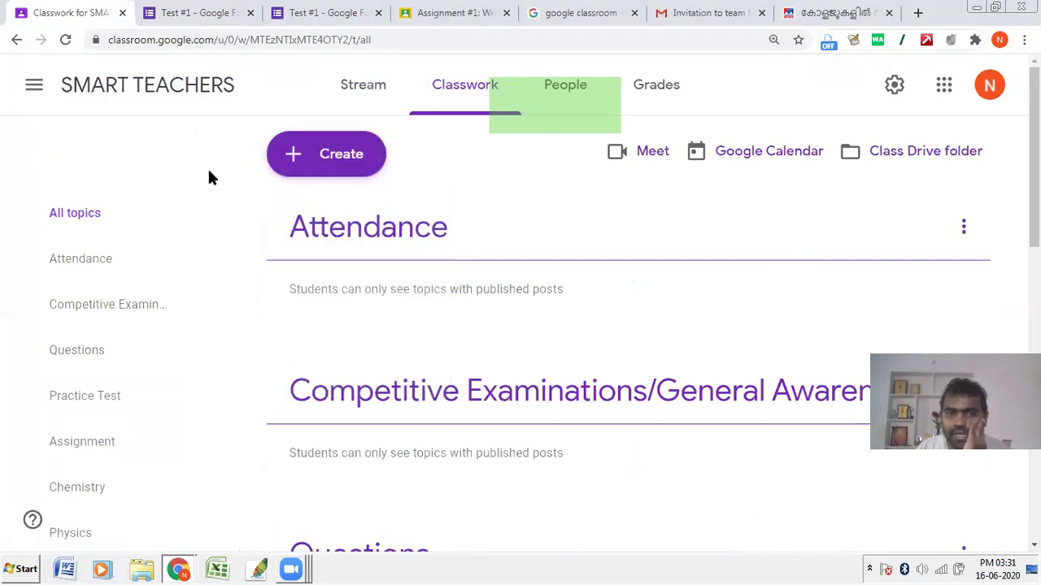
click(317, 166)
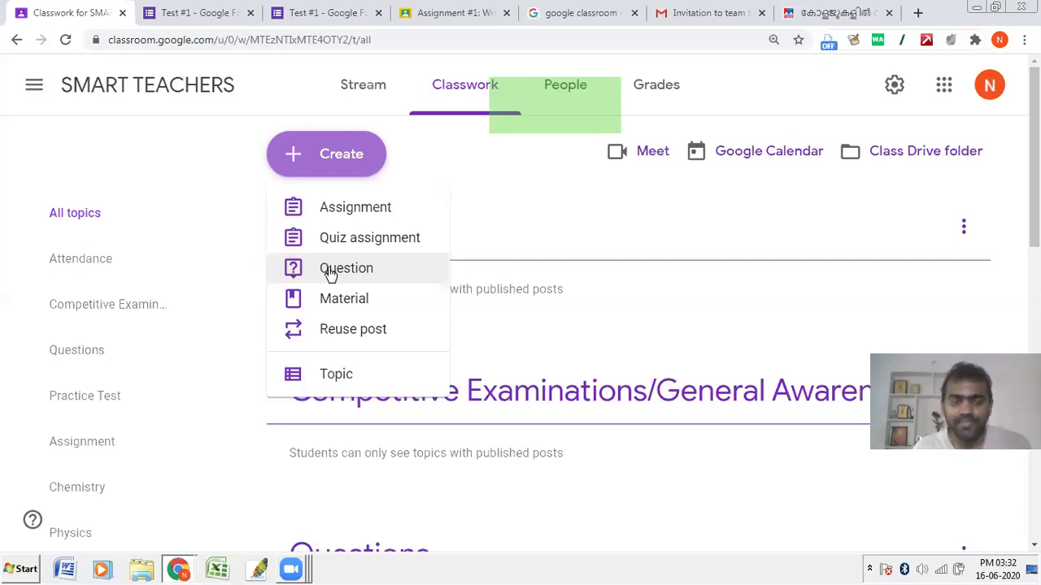
Step: Start a question post titled 'Qn #1: Is digital inertia a common phenomenon among parents?'
click(330, 272)
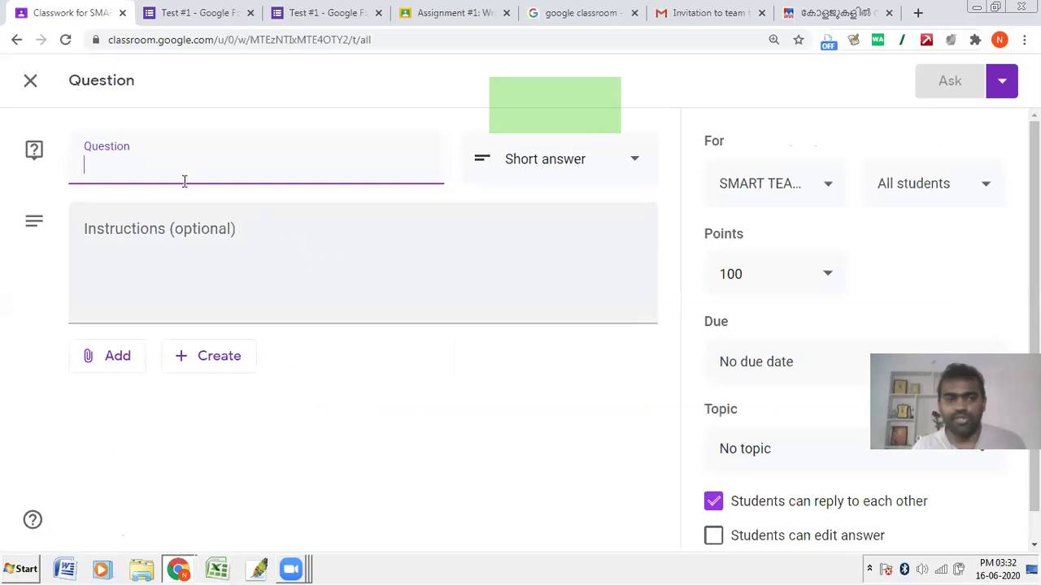
text(Qn )
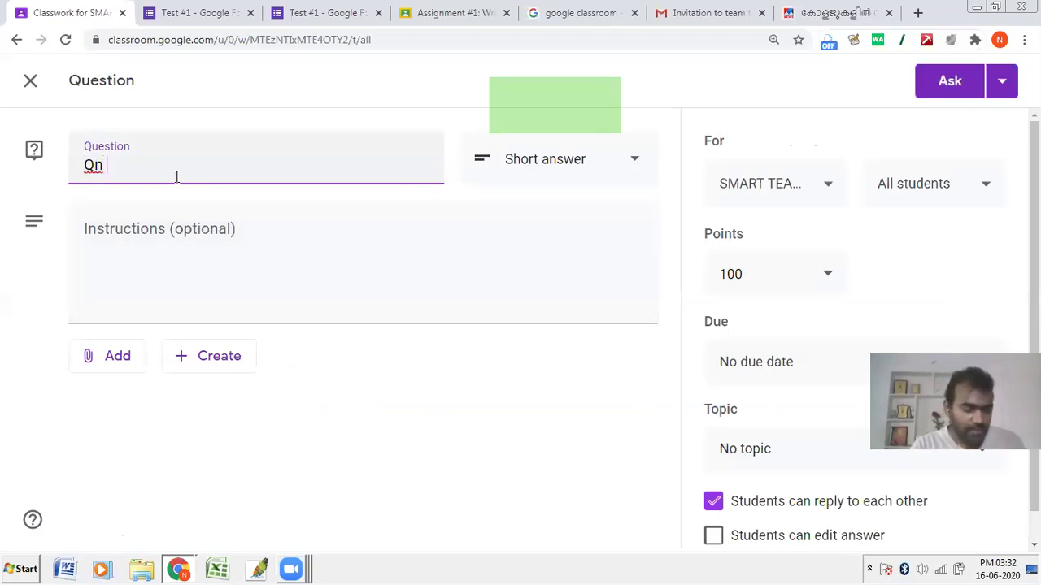
text(#1: )
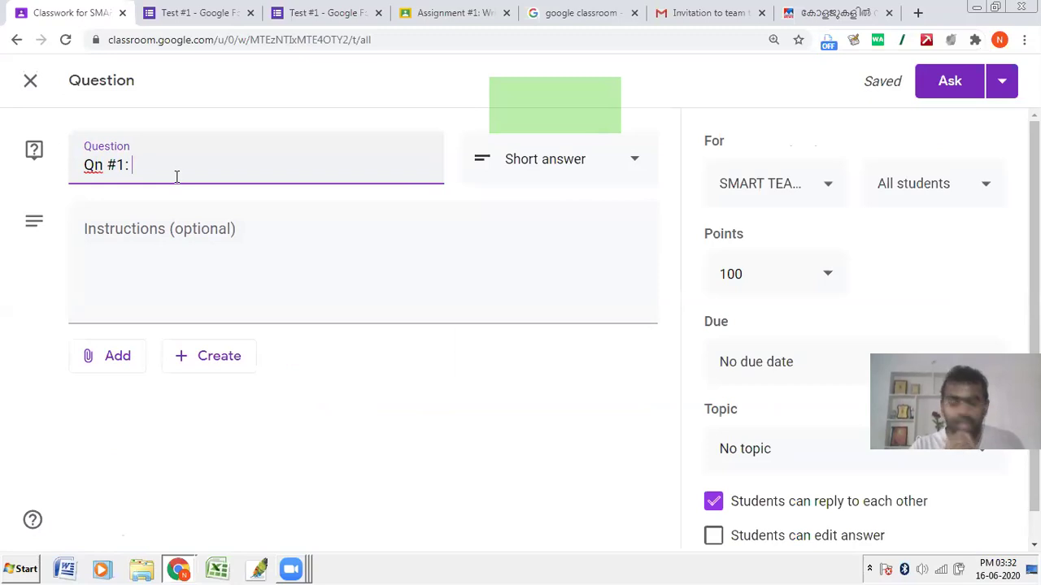
text(Is di)
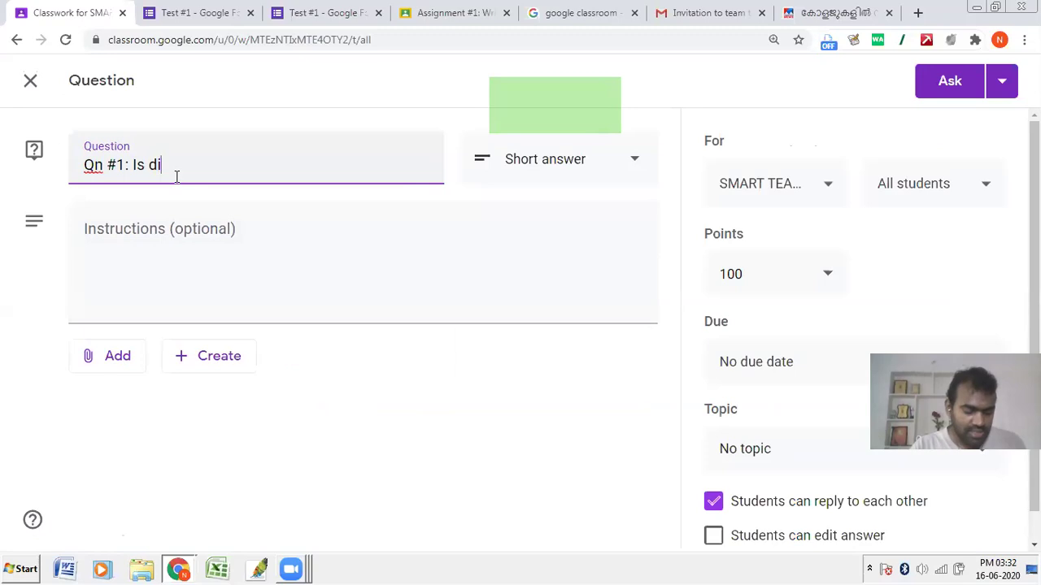
text(gital inertai)
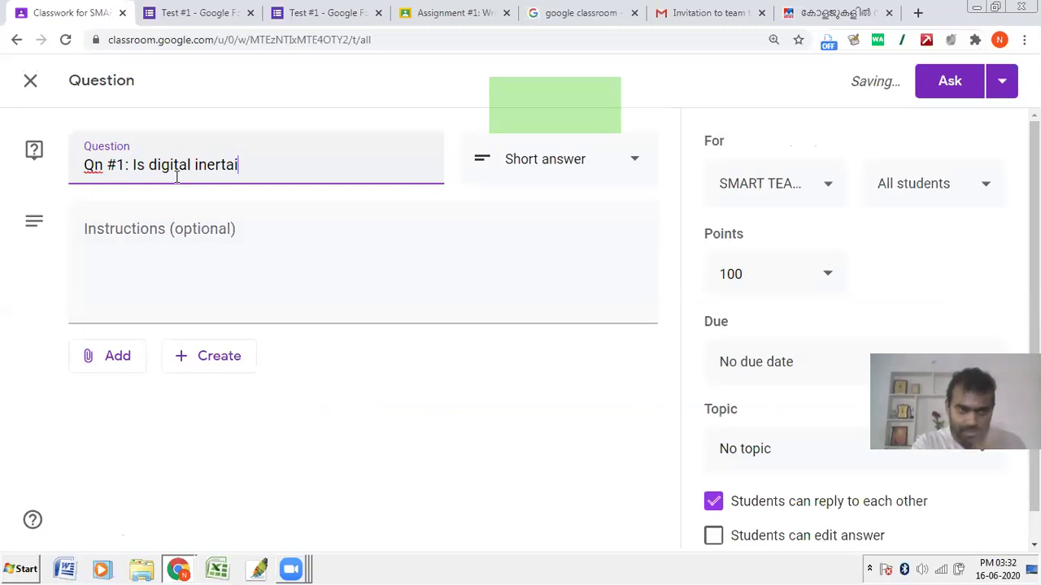
key(BackSpace)
key(BackSpace)
text(ia a )
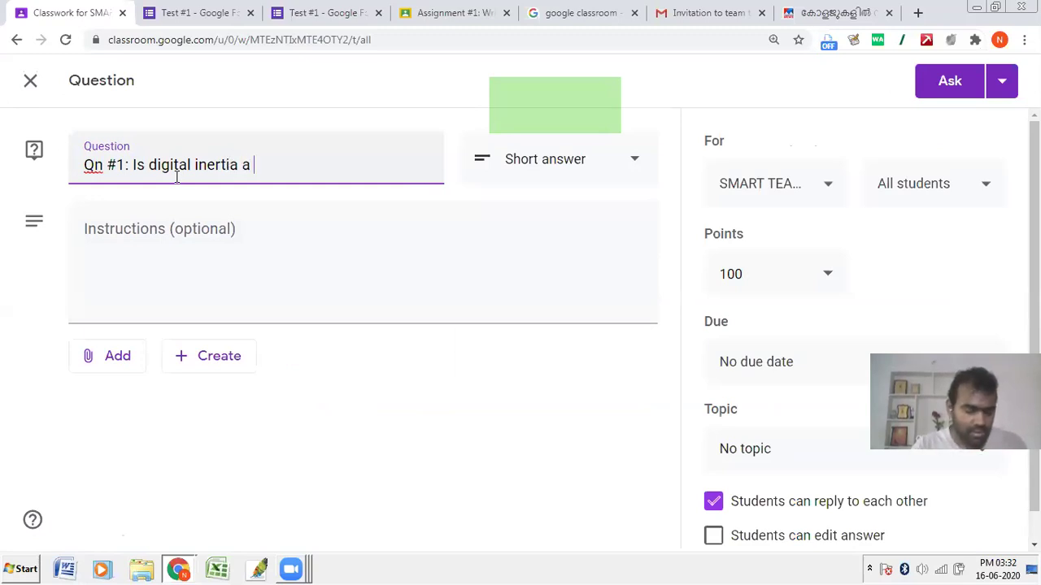
text(co)
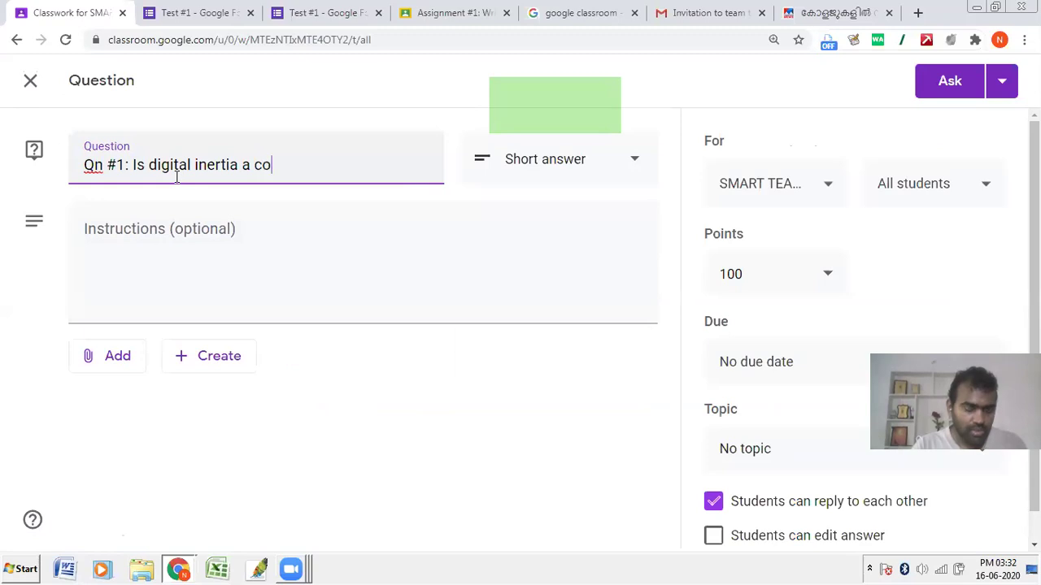
text(mmon)
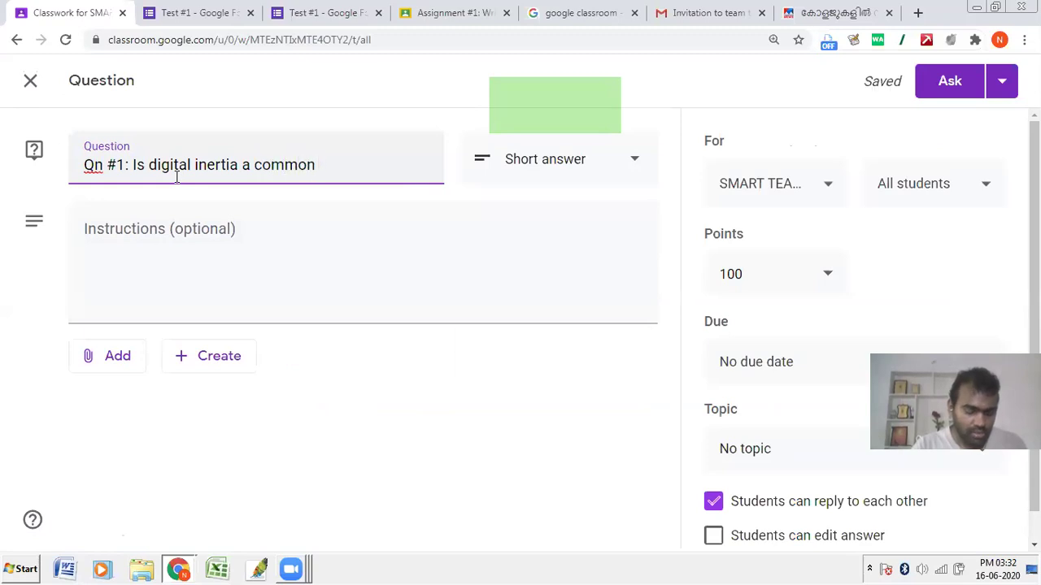
text( phenomenon)
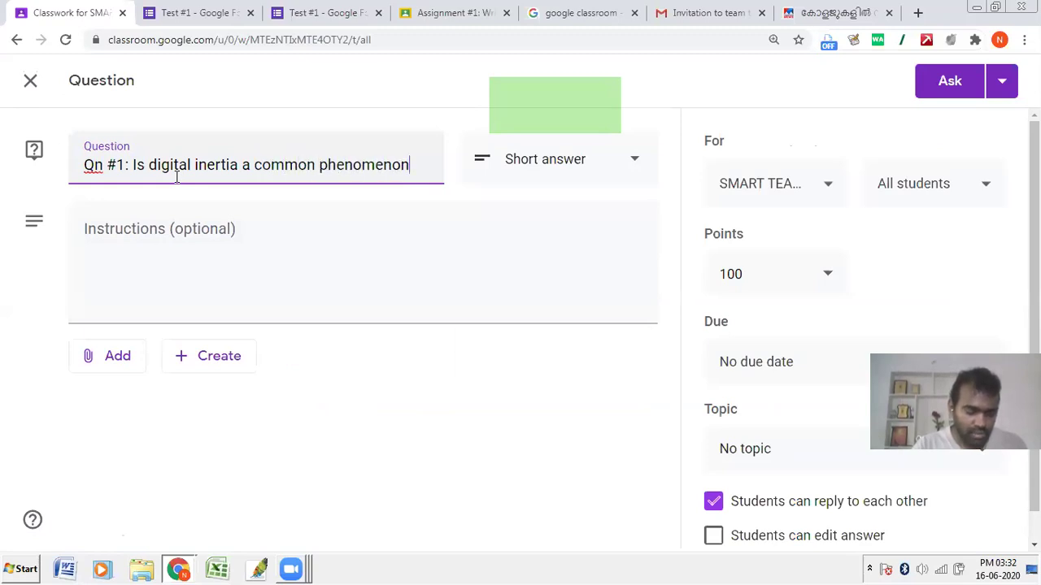
text( among pa)
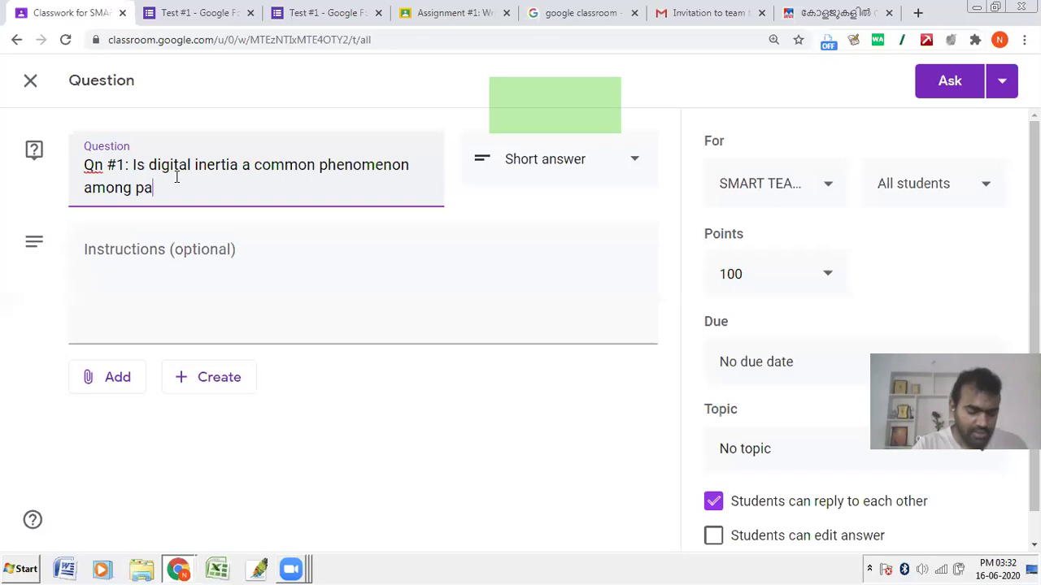
text(rents?)
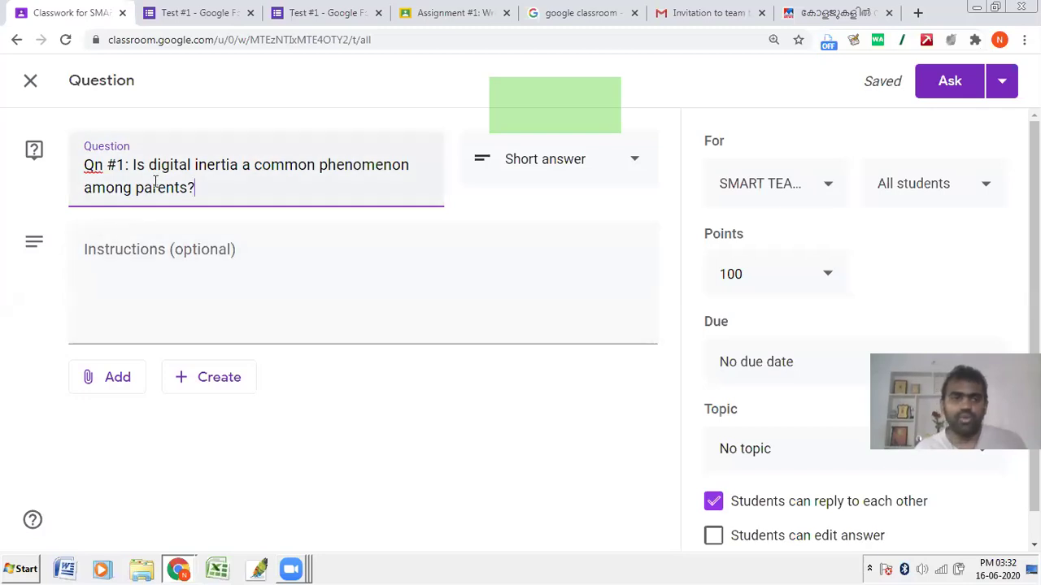
drag(136, 165, 238, 193)
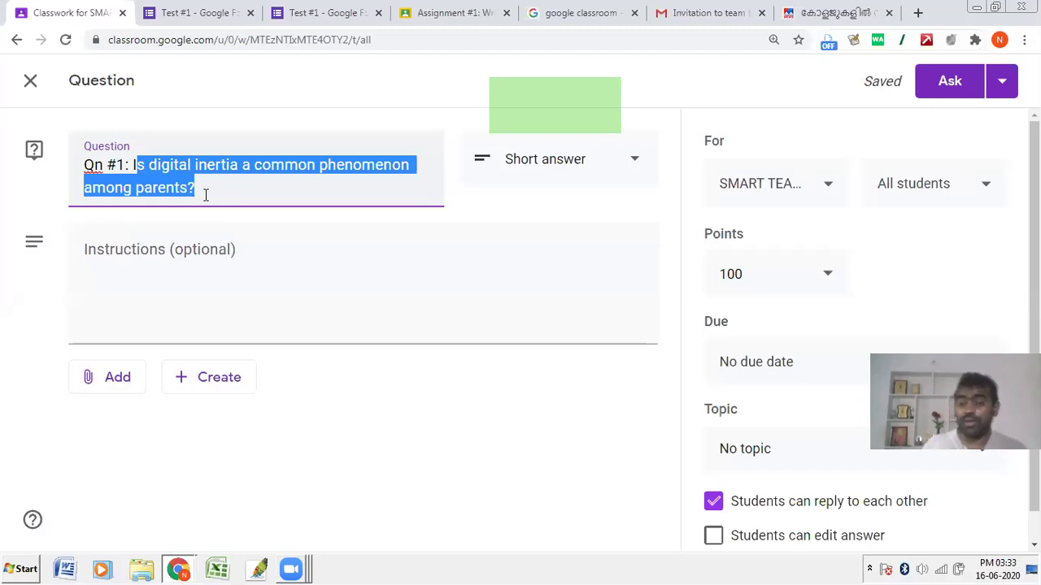
click(200, 235)
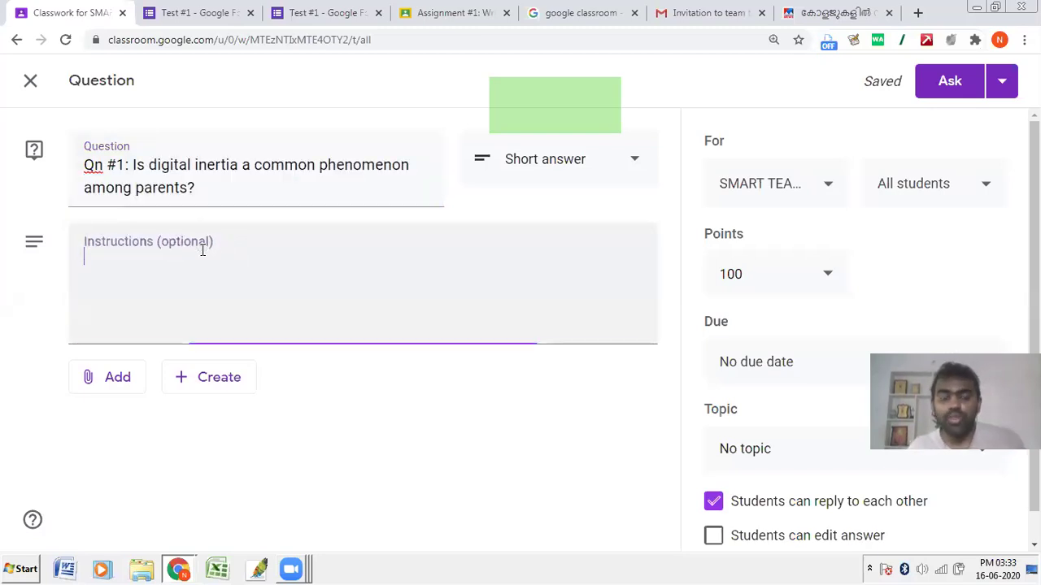
Step: Append "Justify" to the end of the question wording, leaving it without attachments
click(210, 188)
text(Justify)
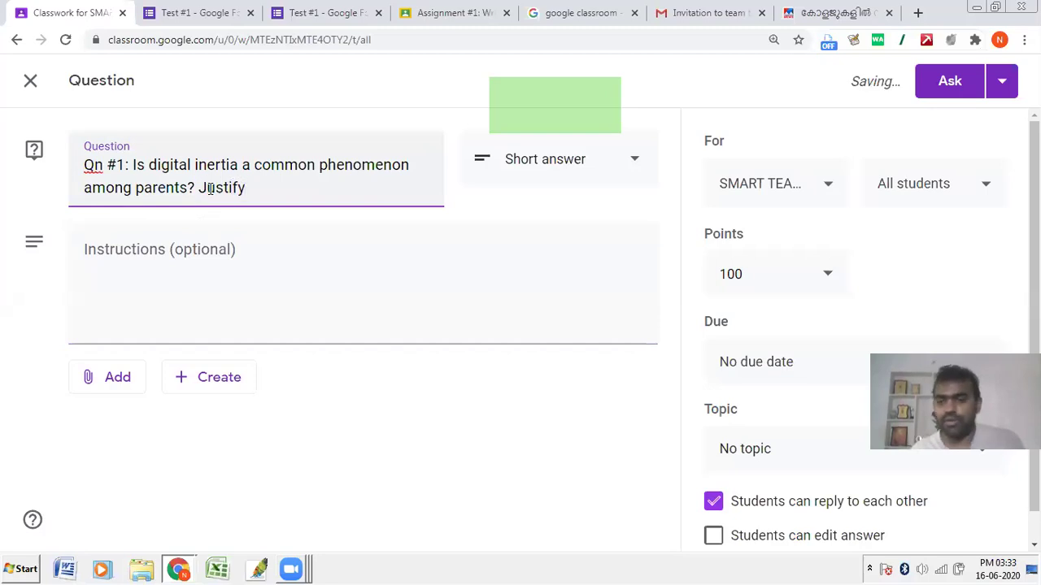
click(185, 250)
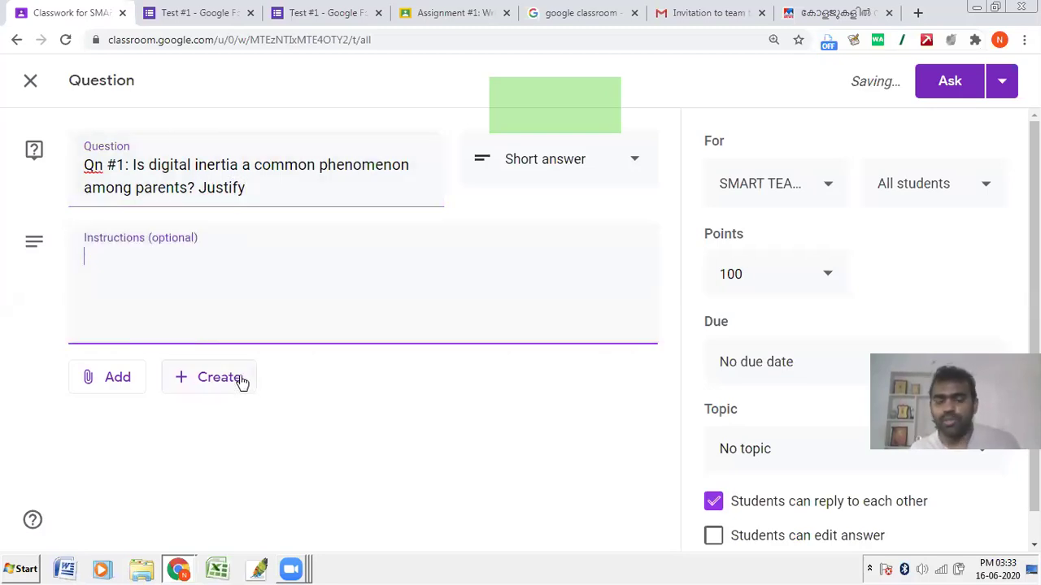
click(117, 390)
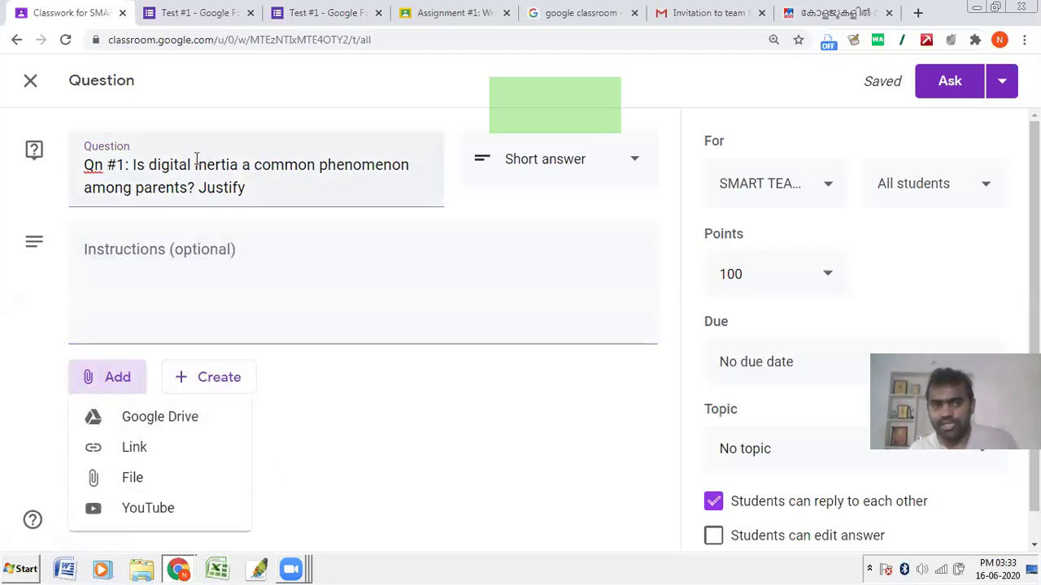
click(146, 160)
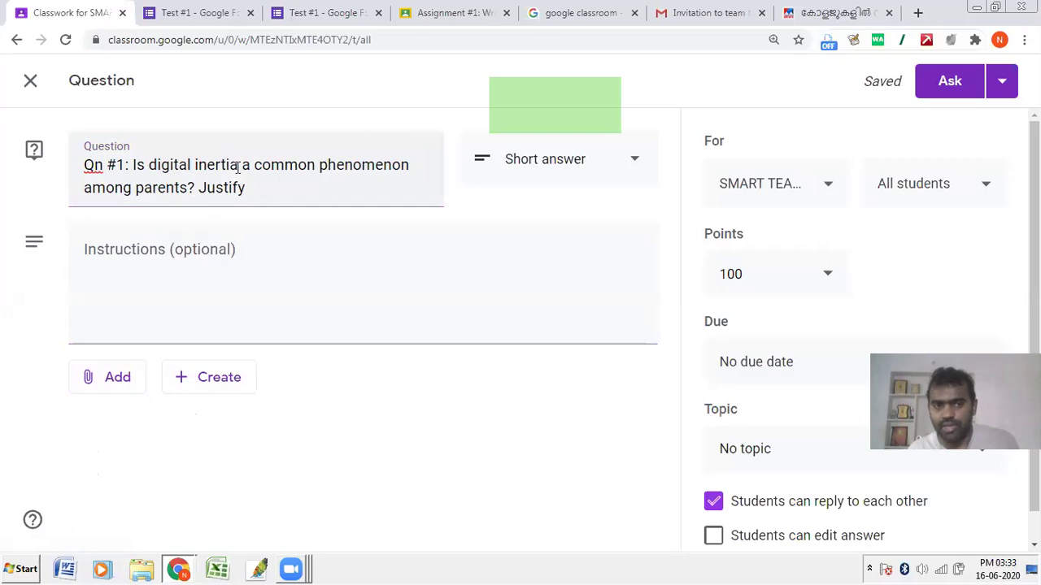
click(230, 165)
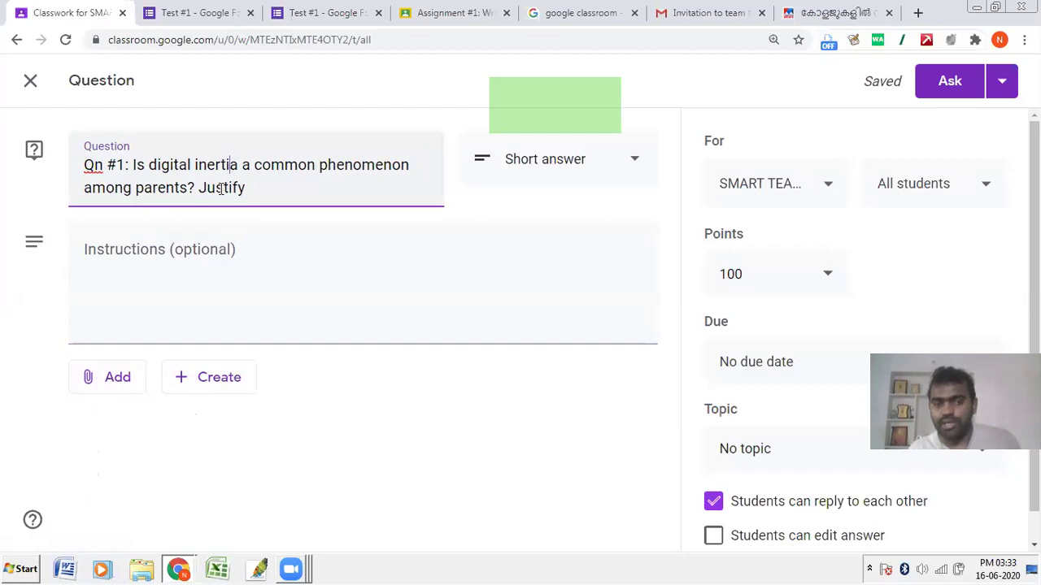
click(126, 386)
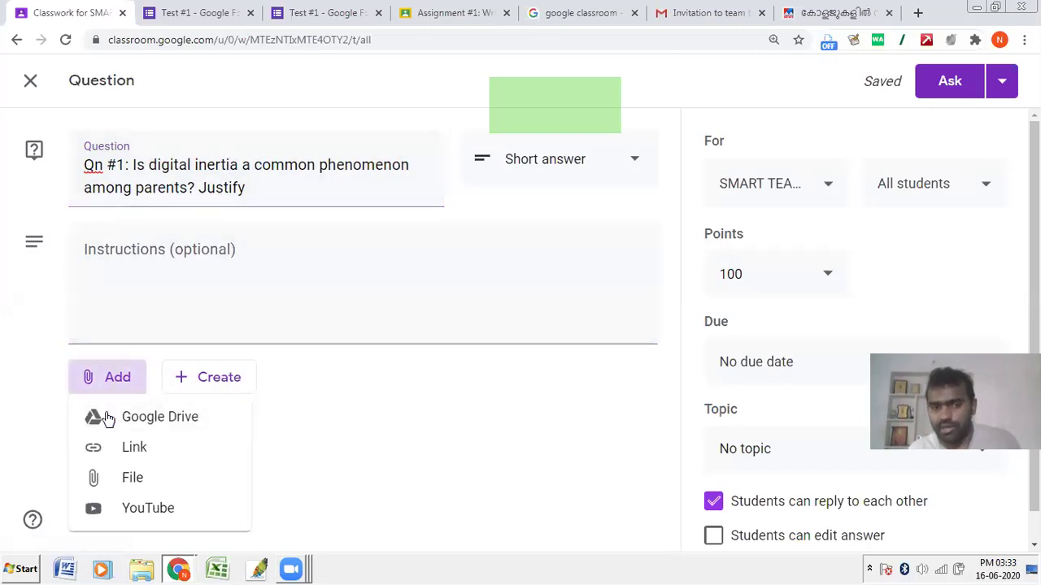
click(277, 439)
Step: Set the question's point value to 10, leaving it without a due date
click(740, 274)
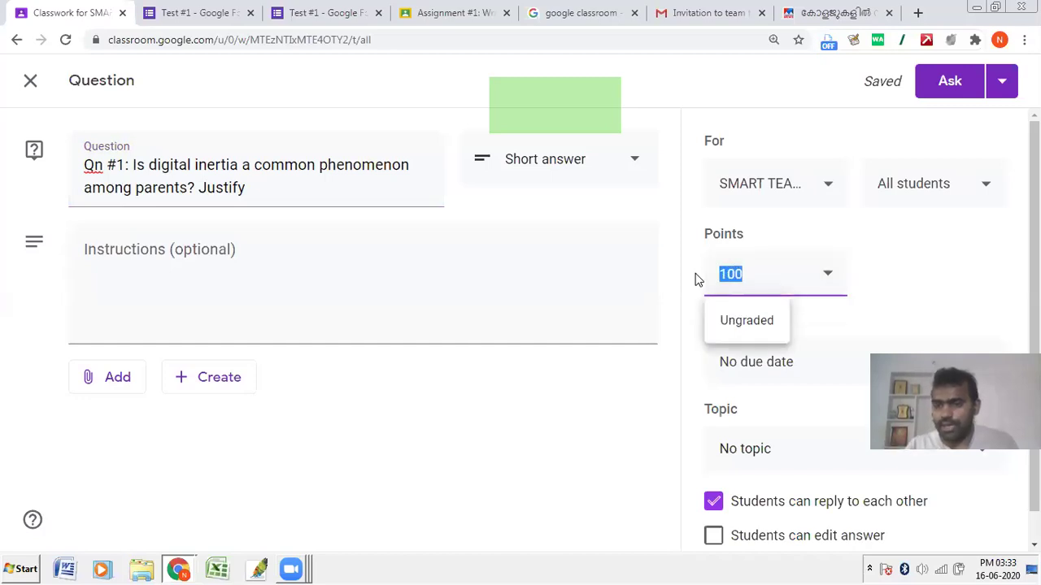
text(10)
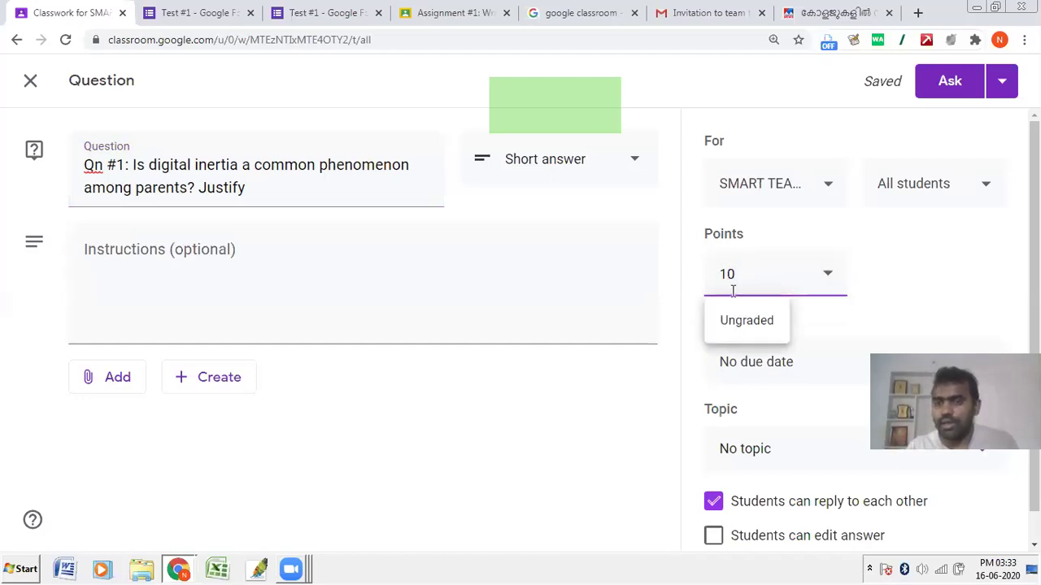
click(903, 298)
click(788, 361)
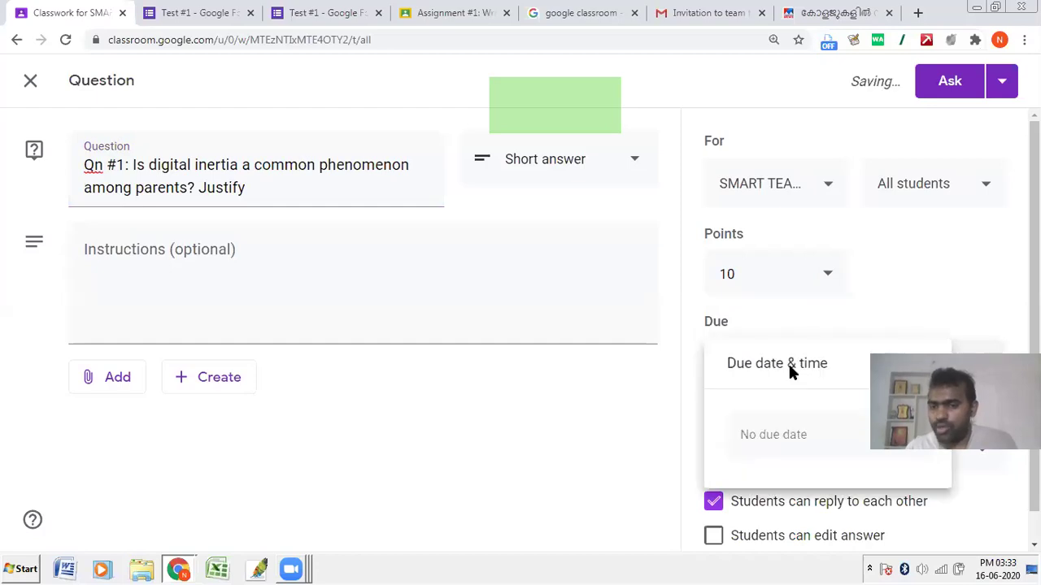
click(878, 343)
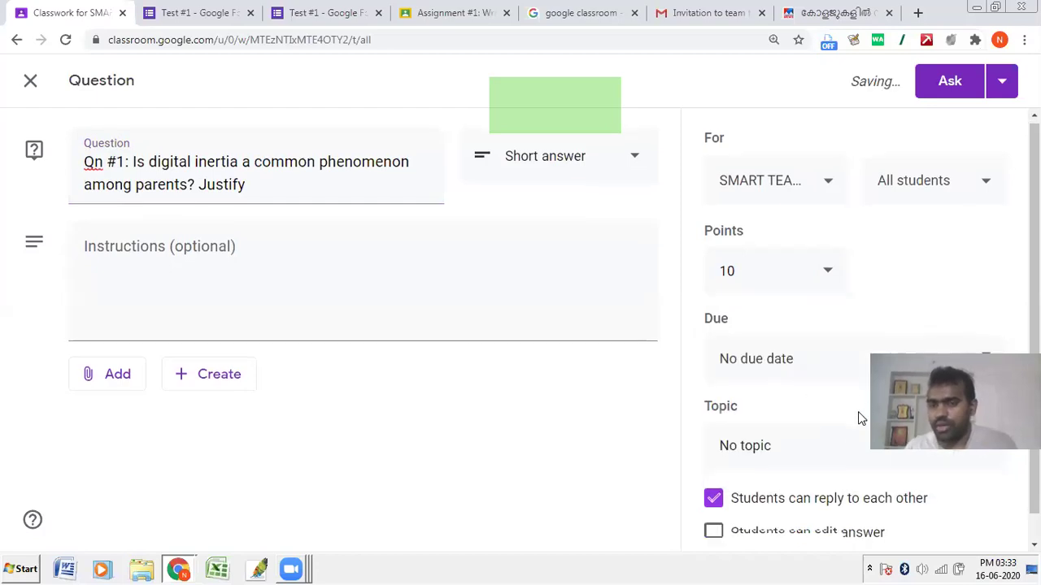
Step: File the question under the Questions topic and turn off "Students can reply to each other"
scroll(857, 411, down, 1)
click(807, 420)
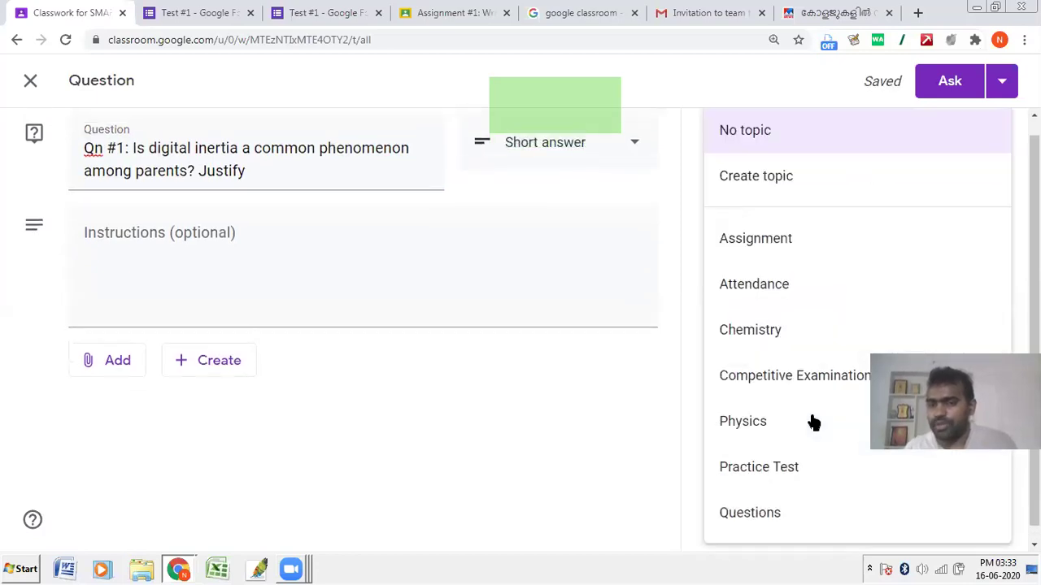
click(776, 524)
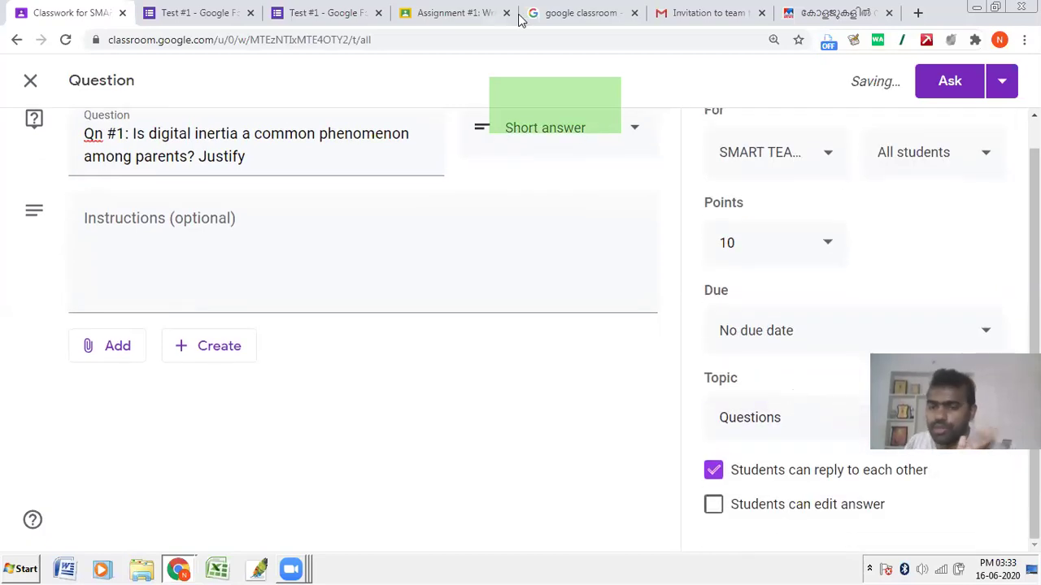
drag(724, 504, 738, 529)
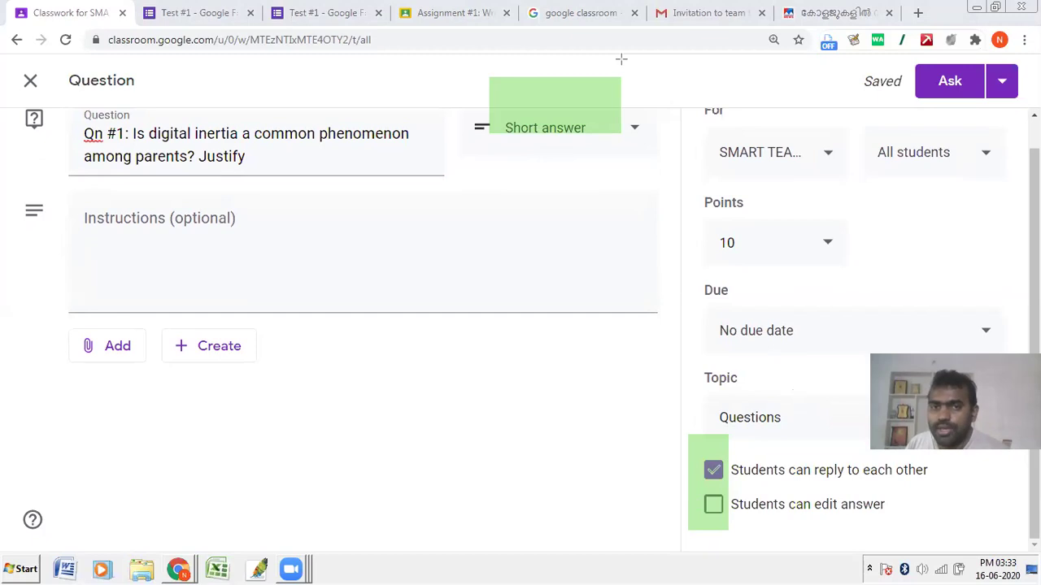
click(711, 469)
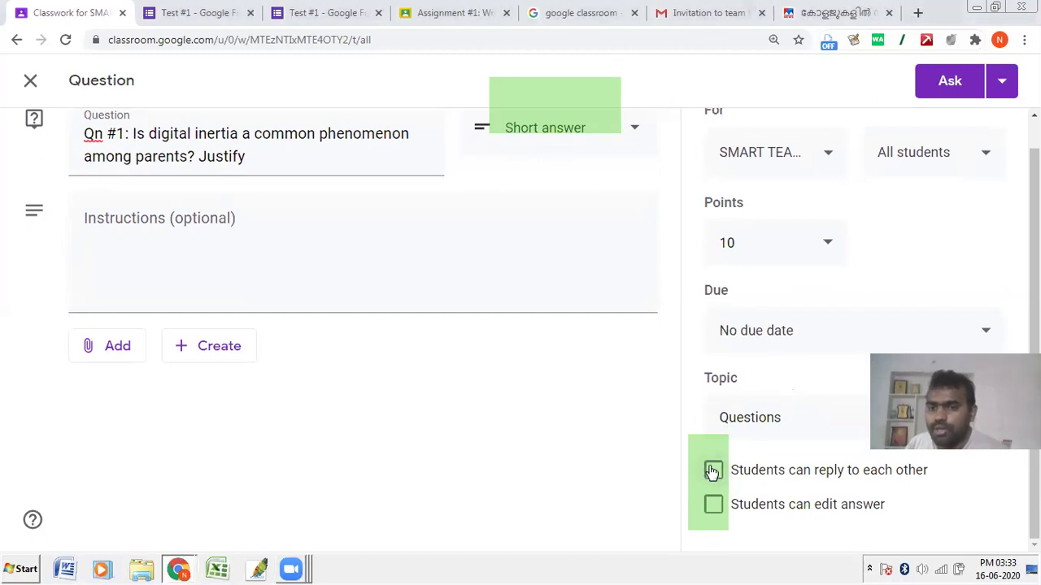
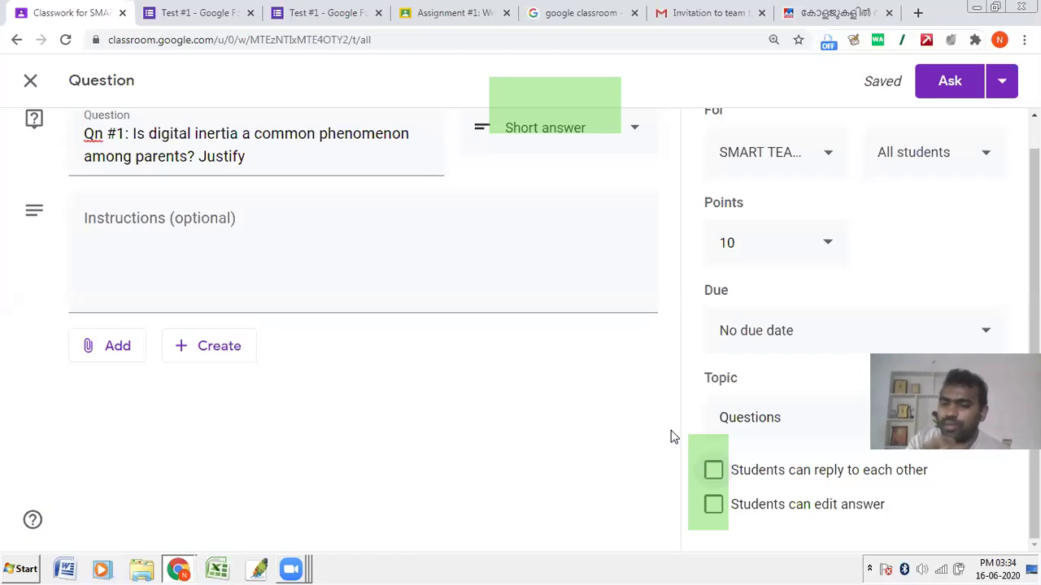
Step: Allow students to reply to each other, leave answer editing off, and post the question
click(713, 473)
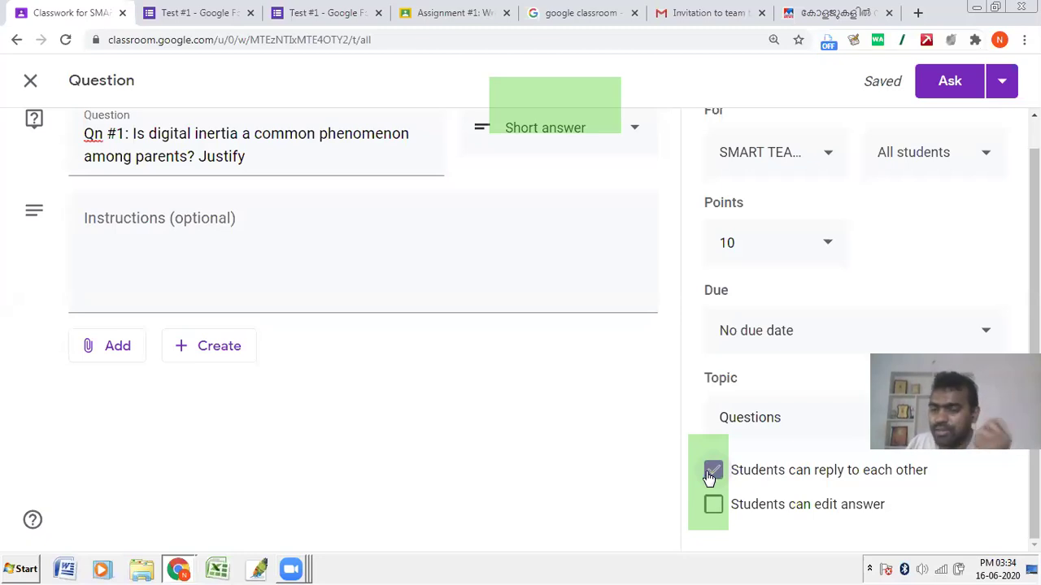
click(709, 515)
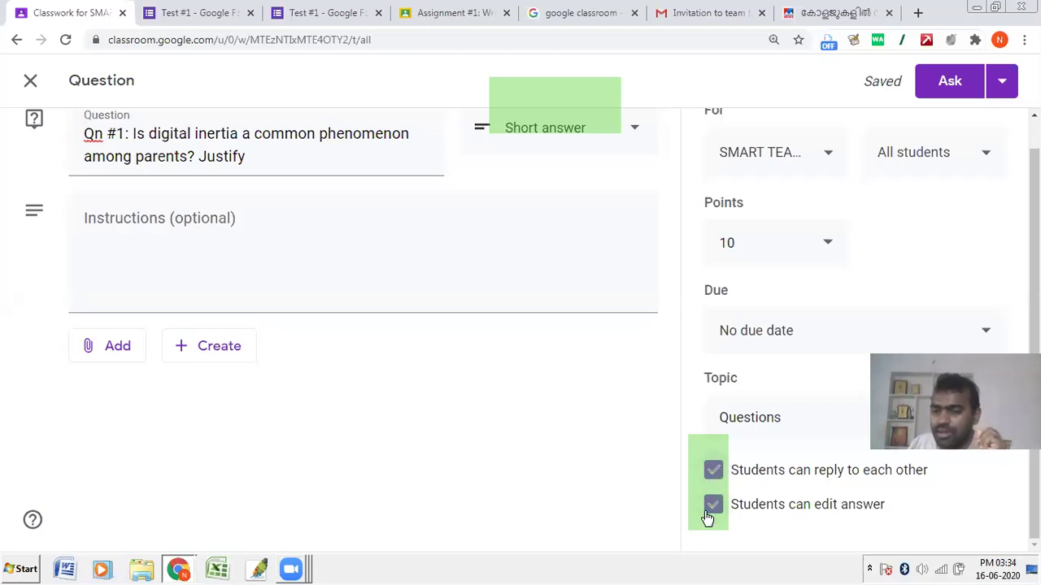
click(711, 516)
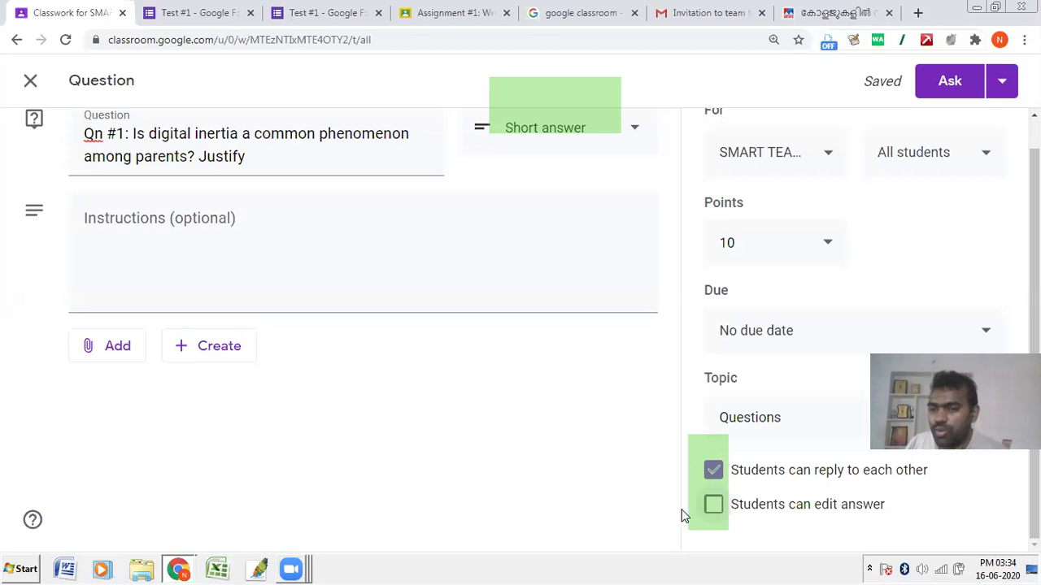
click(711, 506)
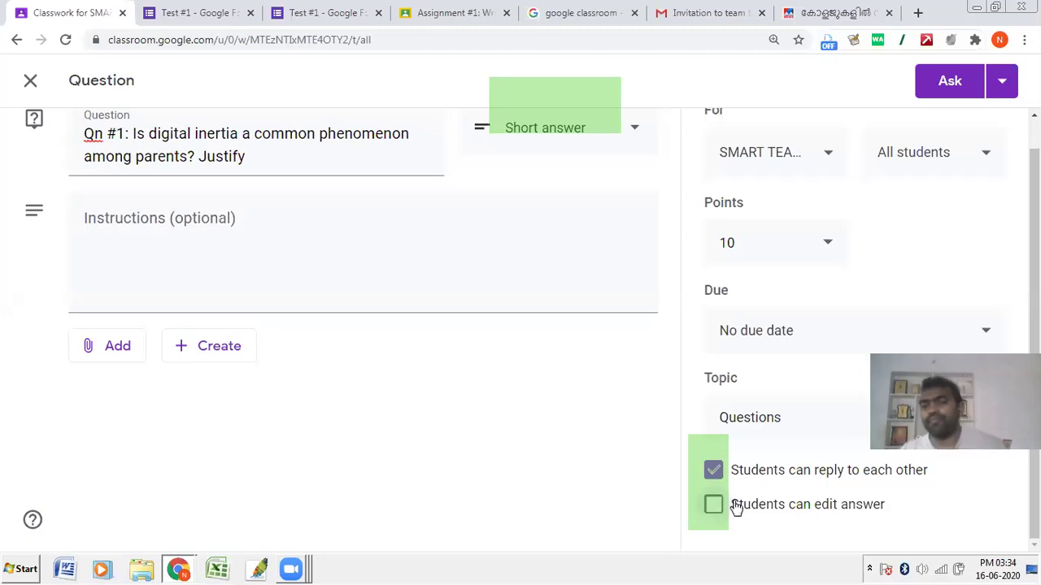
click(945, 85)
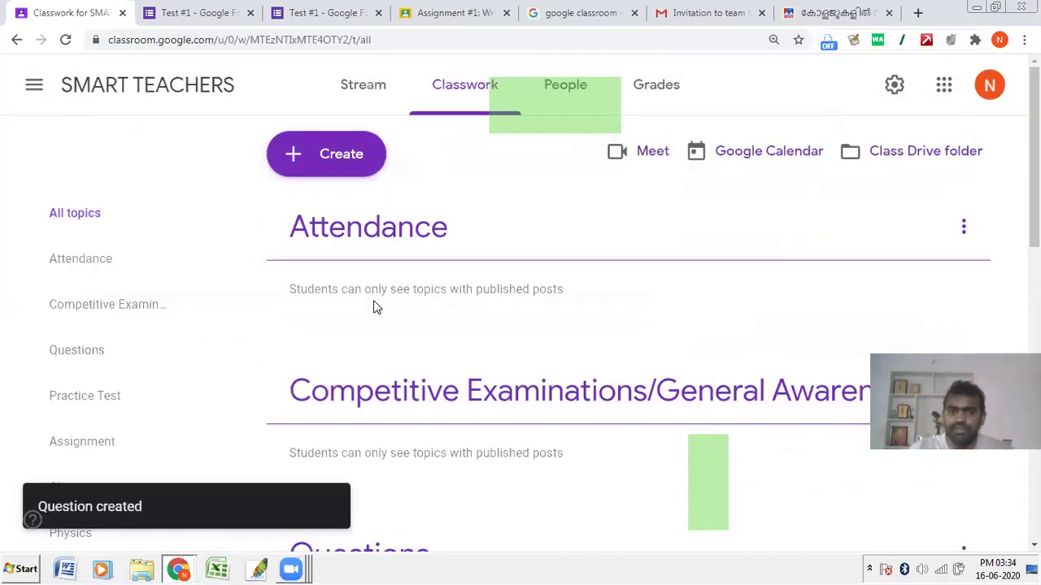
Step: In the student's incognito window, open the Qn #1 question page in SMART TEACHERS and select the answer field
key(alt+Tab)
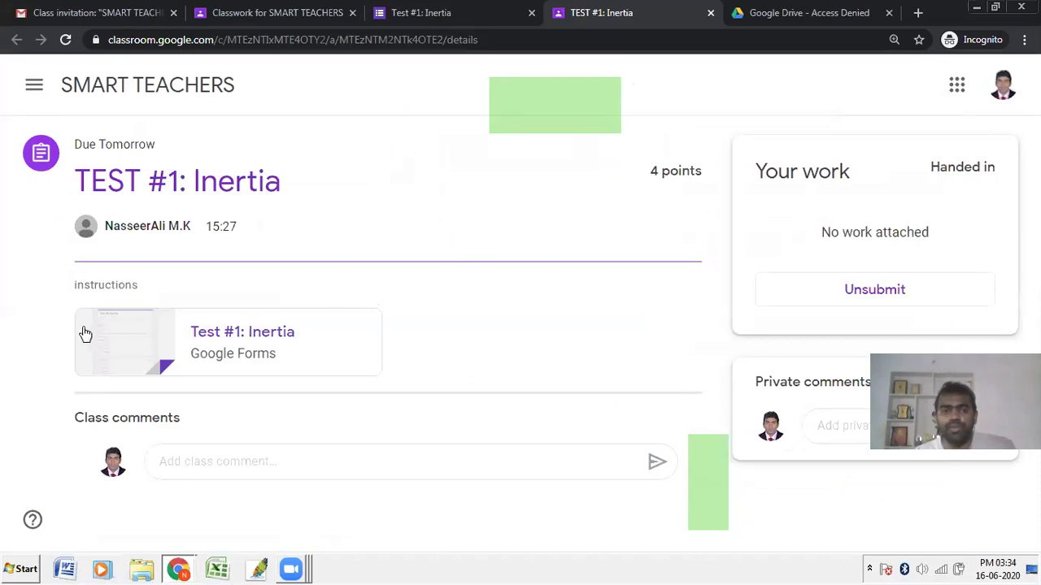
click(103, 87)
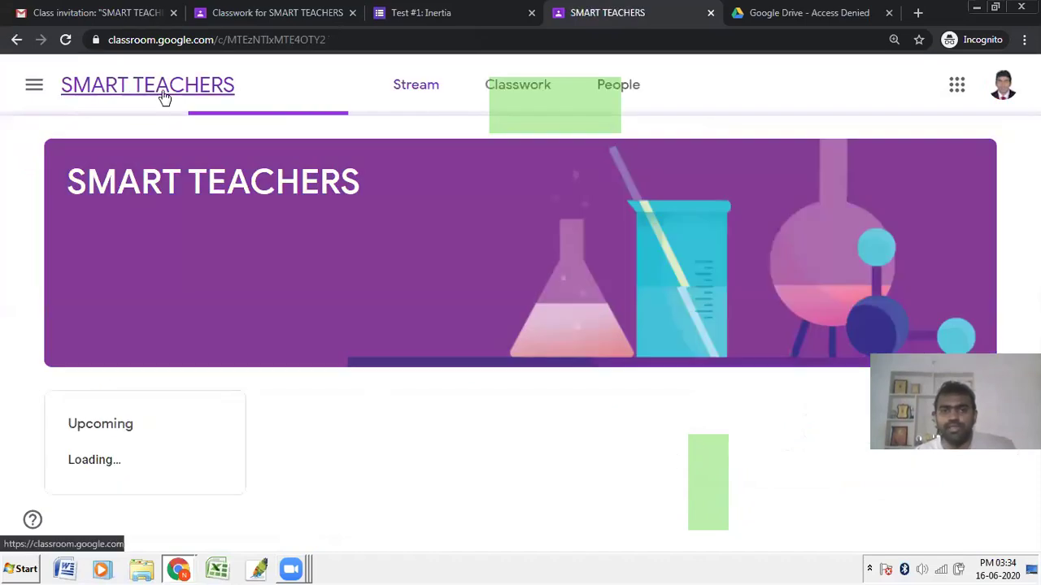
click(477, 86)
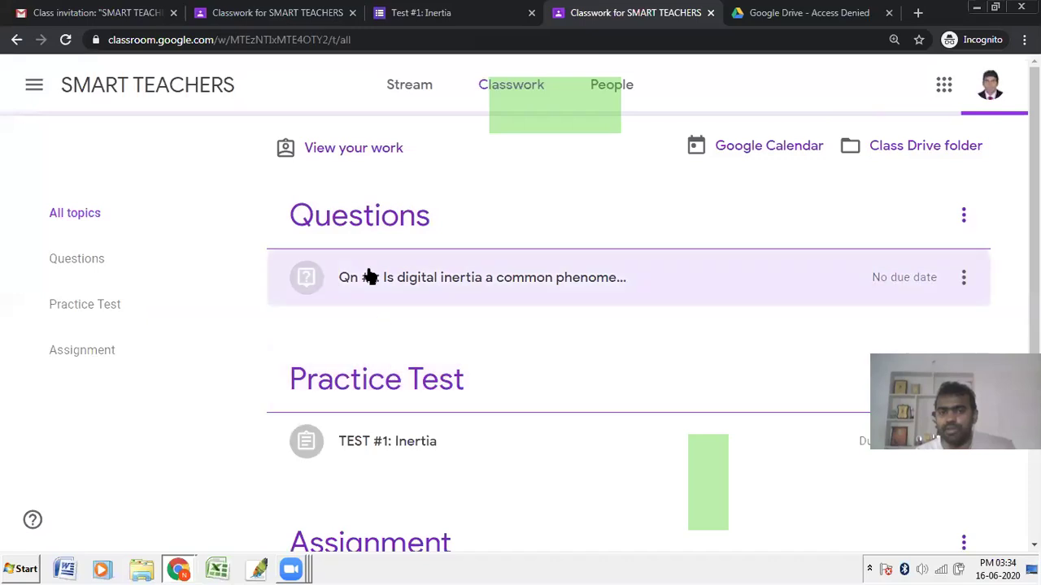
click(399, 286)
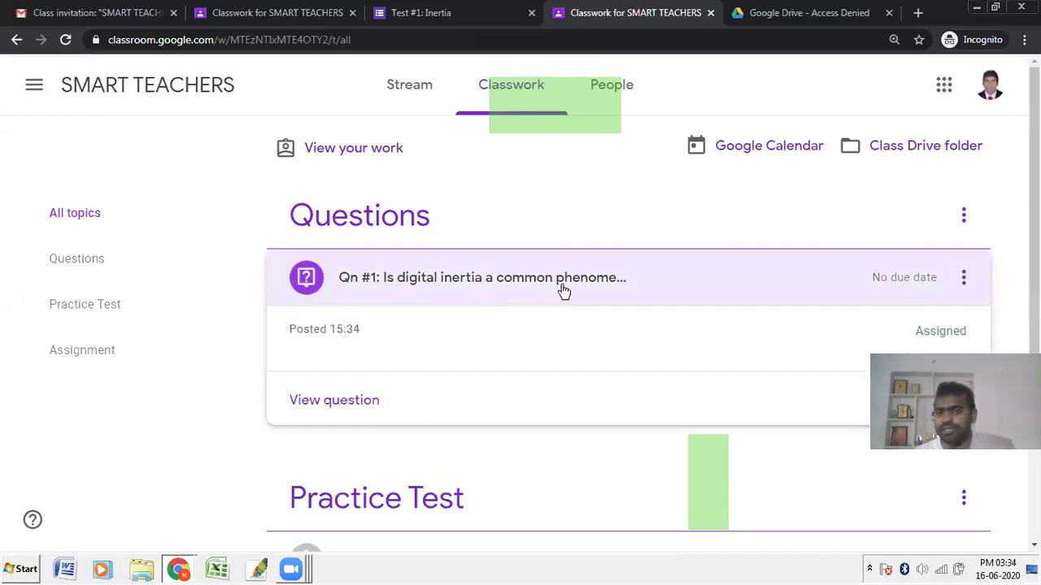
click(358, 407)
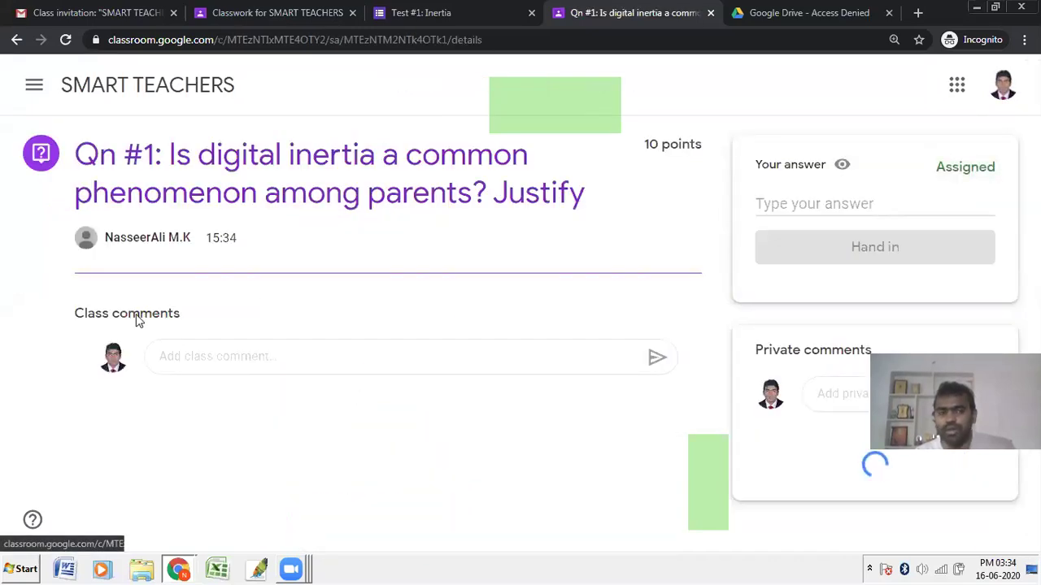
click(818, 200)
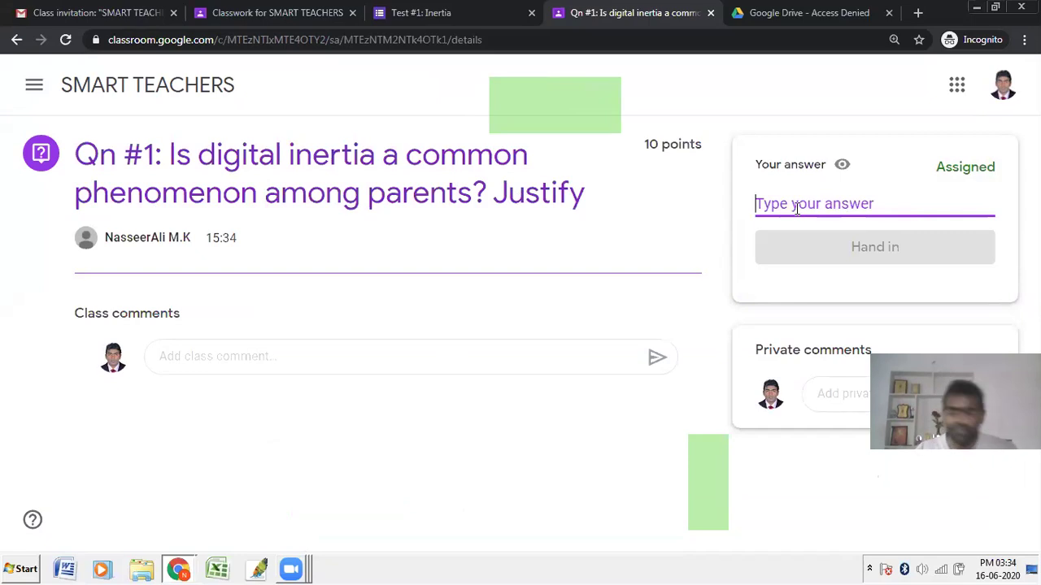
Step: Answer 'Yes. Many parents are unwilling to provide digital gadgets to their children with a fear of insecurity' and hand it in
text(Yes.)
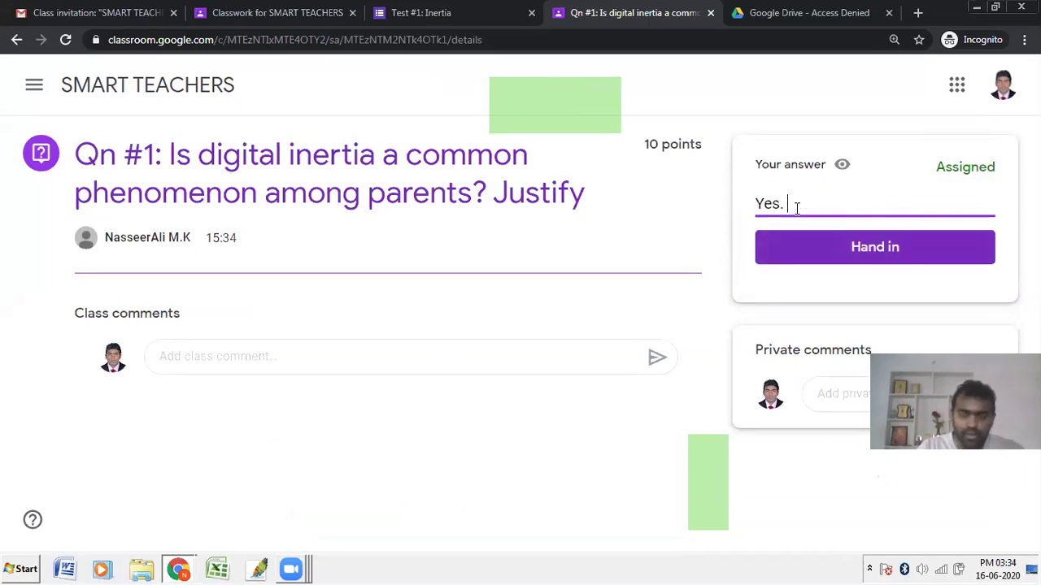
text( ma)
key(BackSpace)
text(any parents are unwilling to )
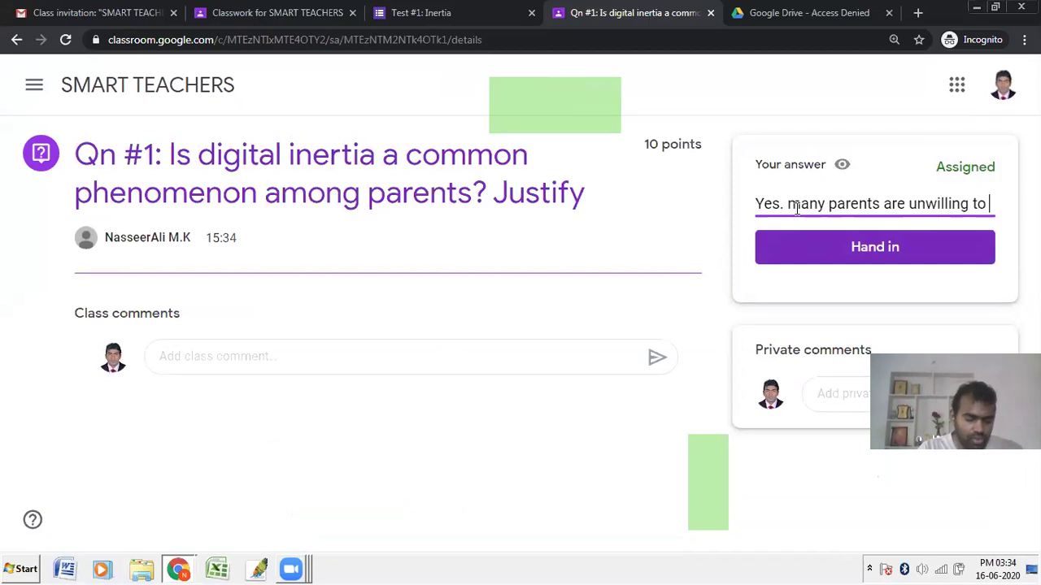
text(p)
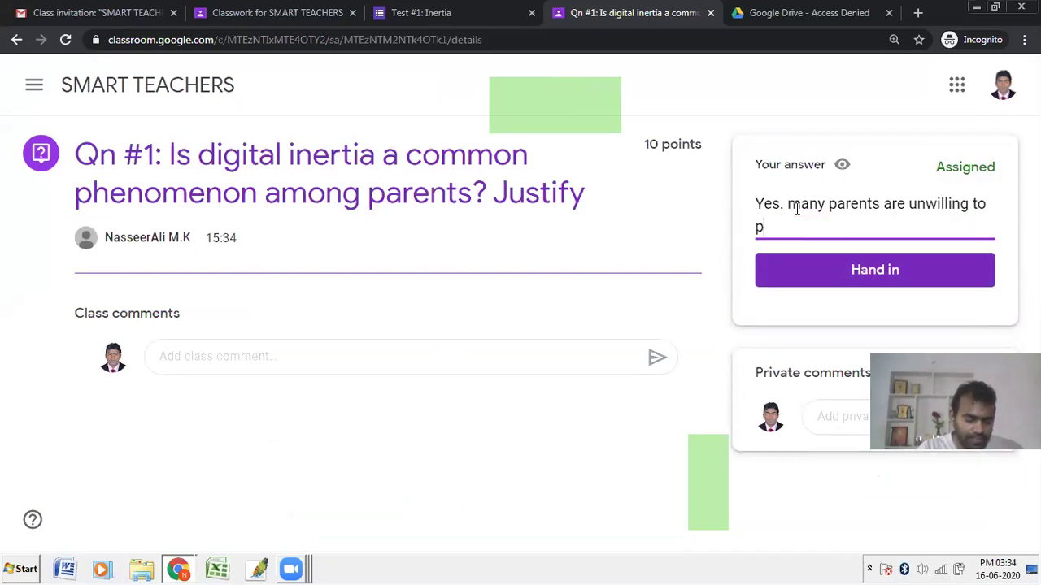
text(rovide digit)
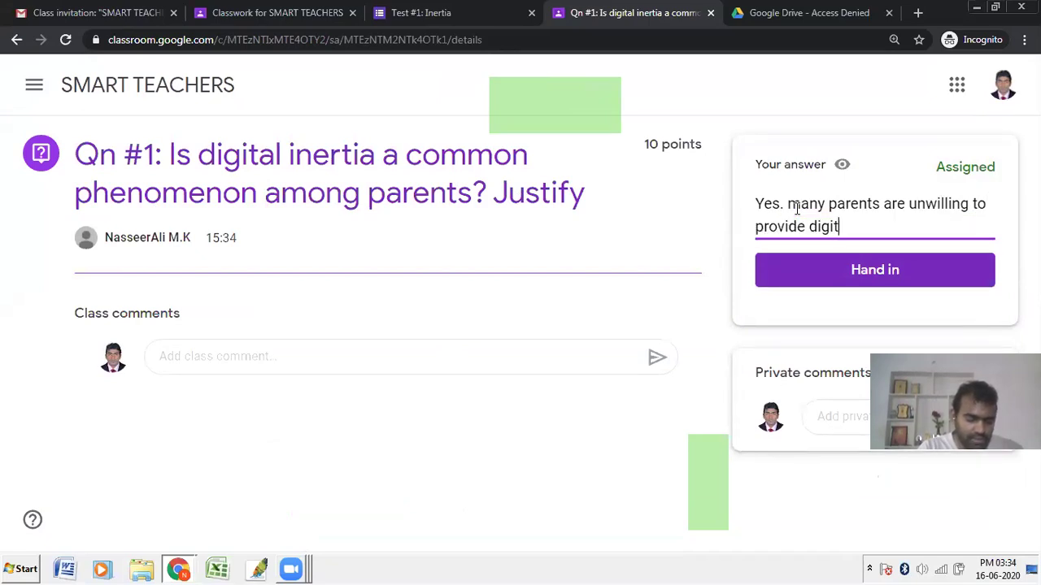
text(al gadgets to their )
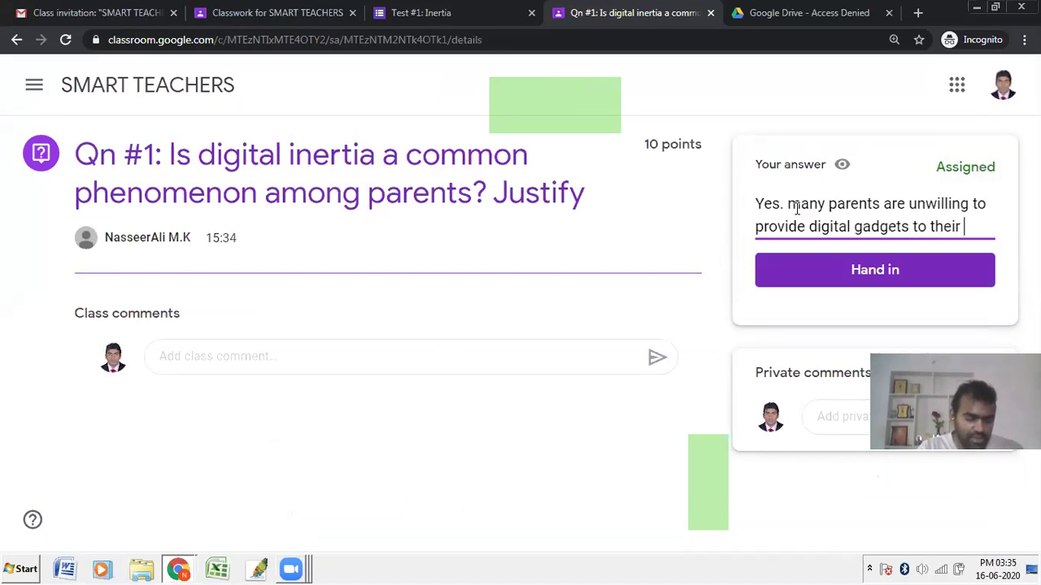
text(st)
key(BackSpace)
key(BackSpace)
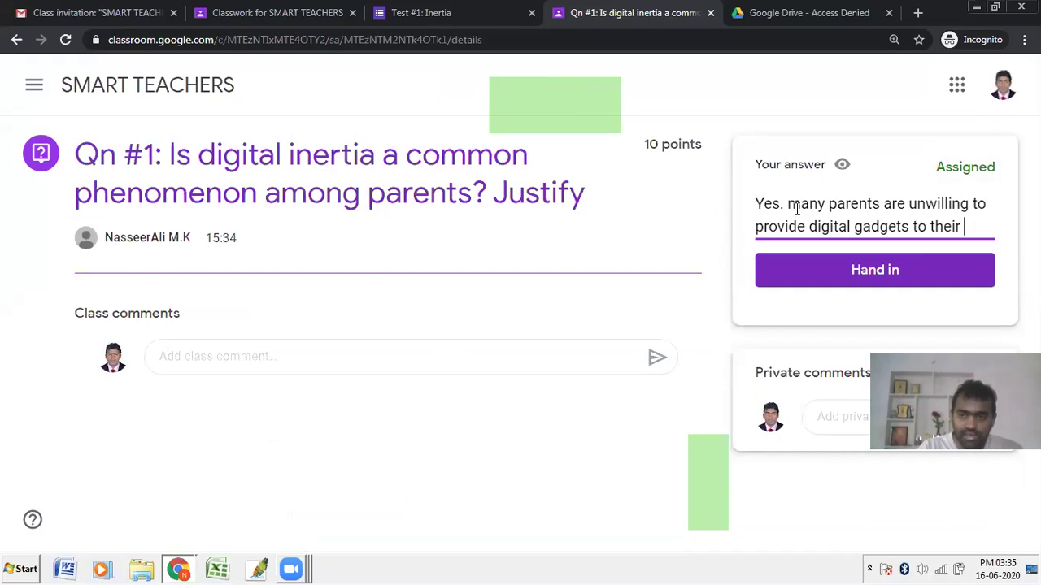
text(child)
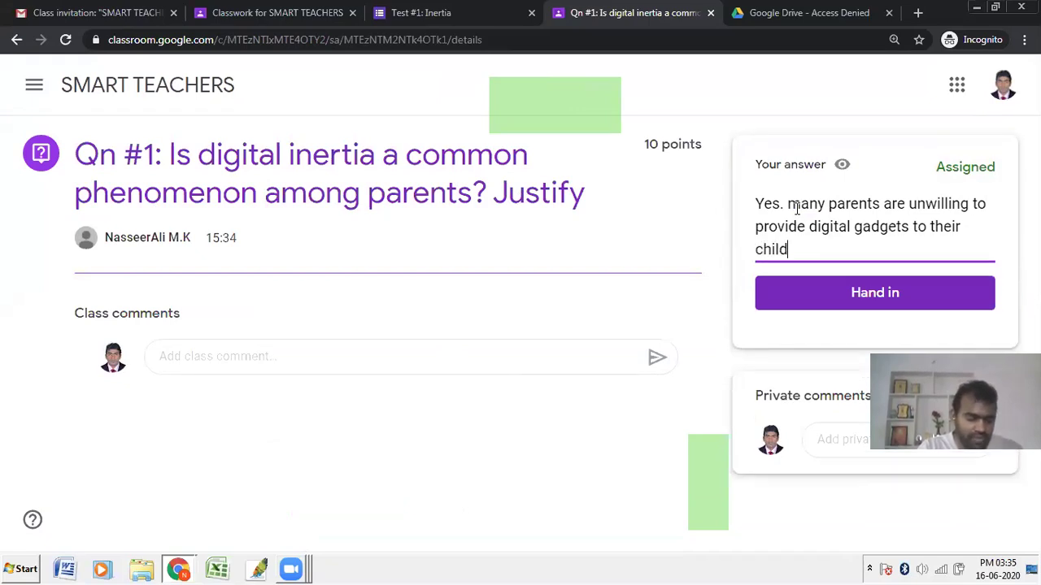
text(ren with a fear of insec)
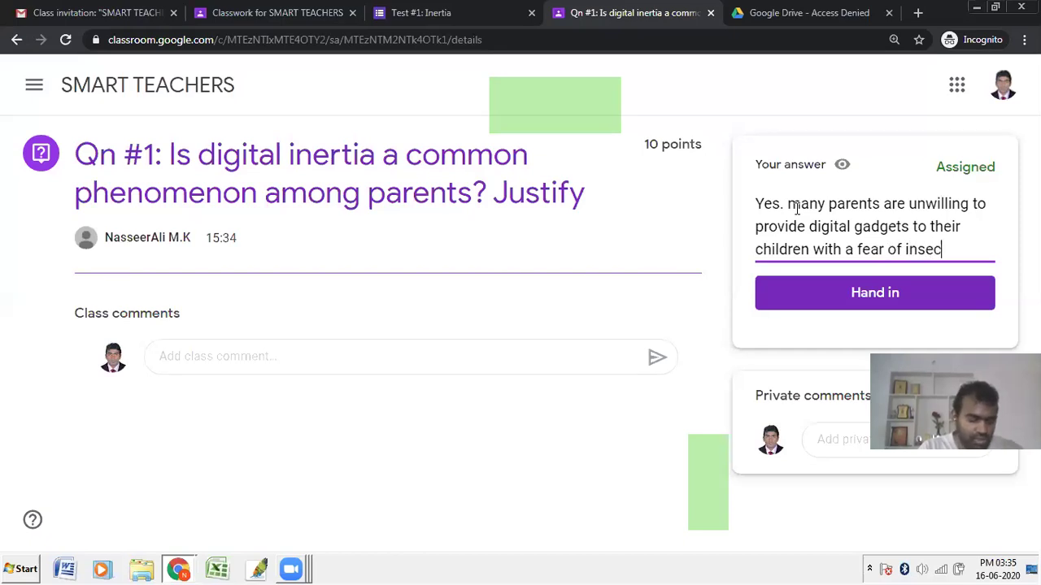
text(urity)
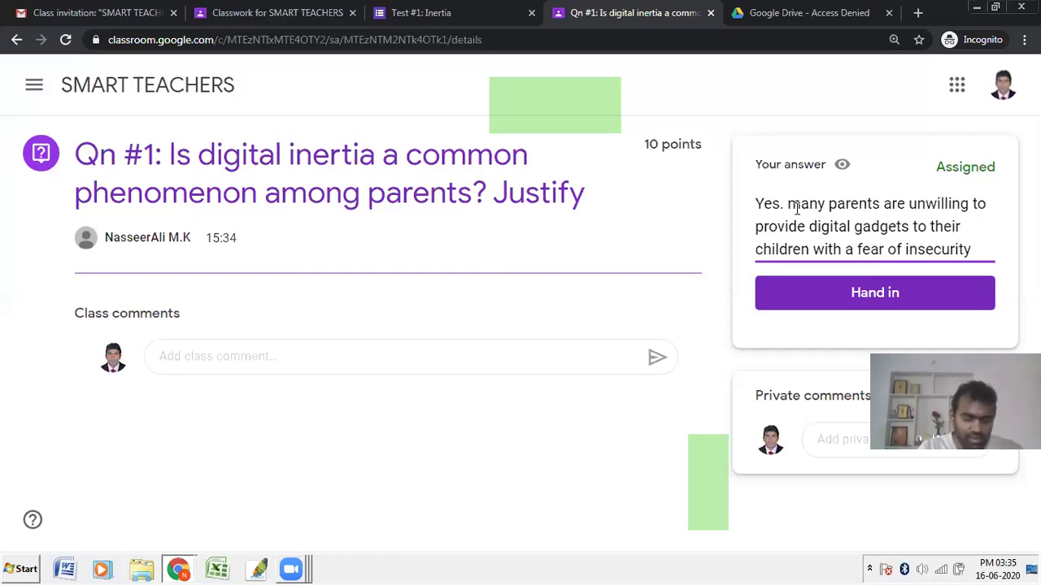
click(916, 288)
click(626, 355)
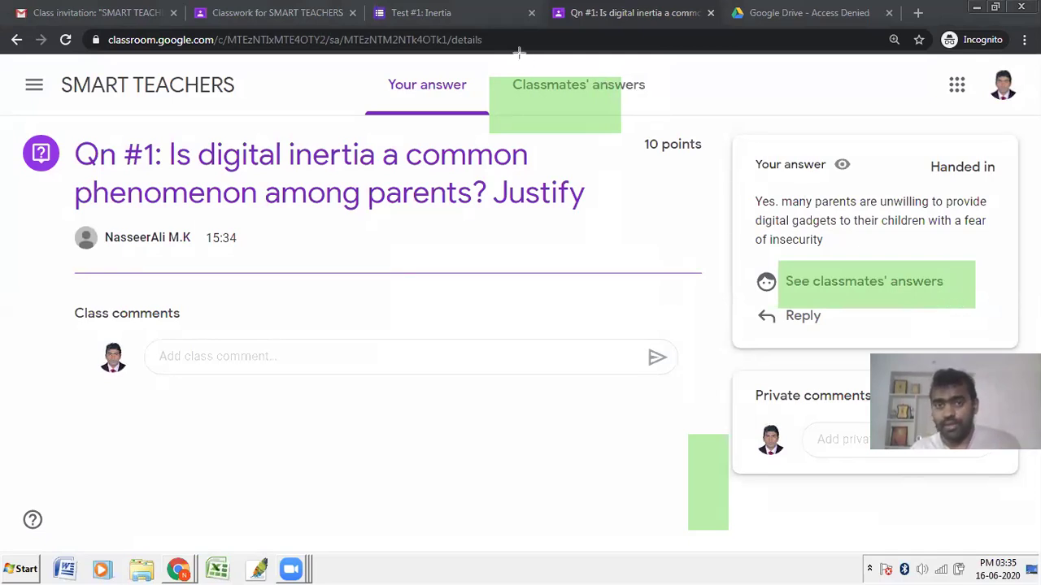
Step: Reply 'Shariyanu. Ente athanum angane thanne ayirunnu.' under a classmate's answer to Qn #1
click(816, 295)
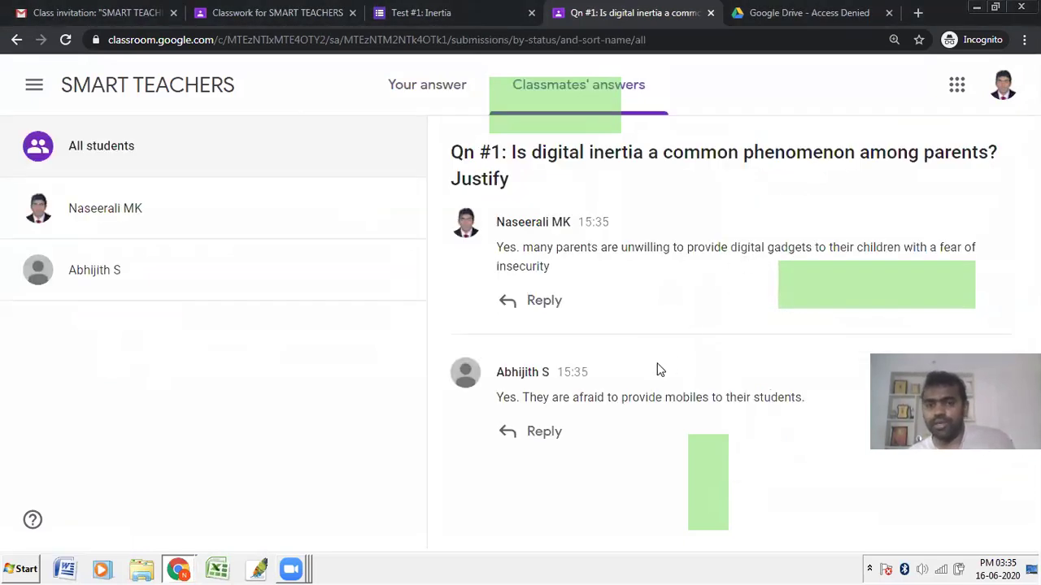
drag(523, 404, 801, 413)
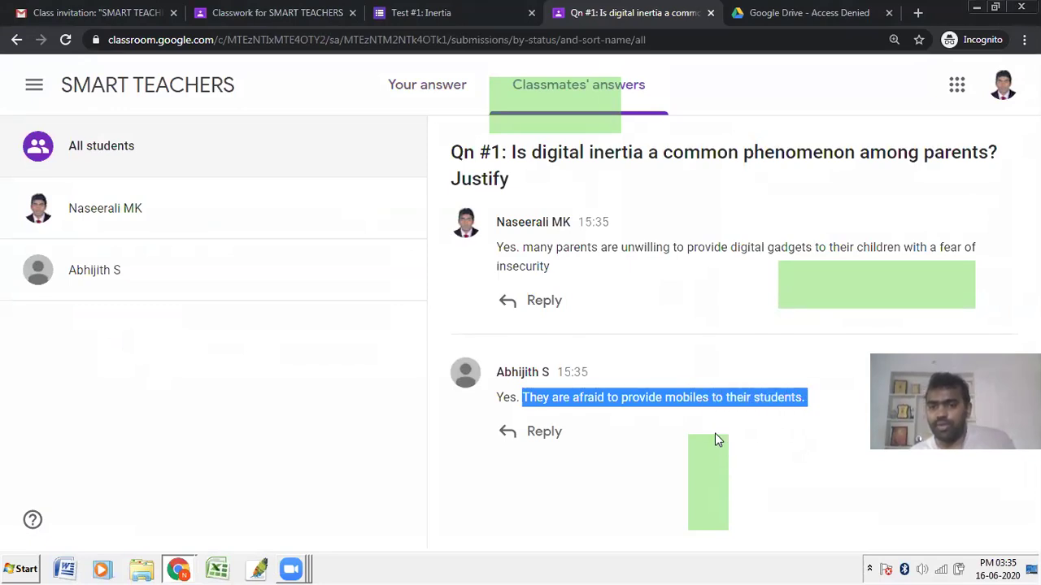
click(550, 431)
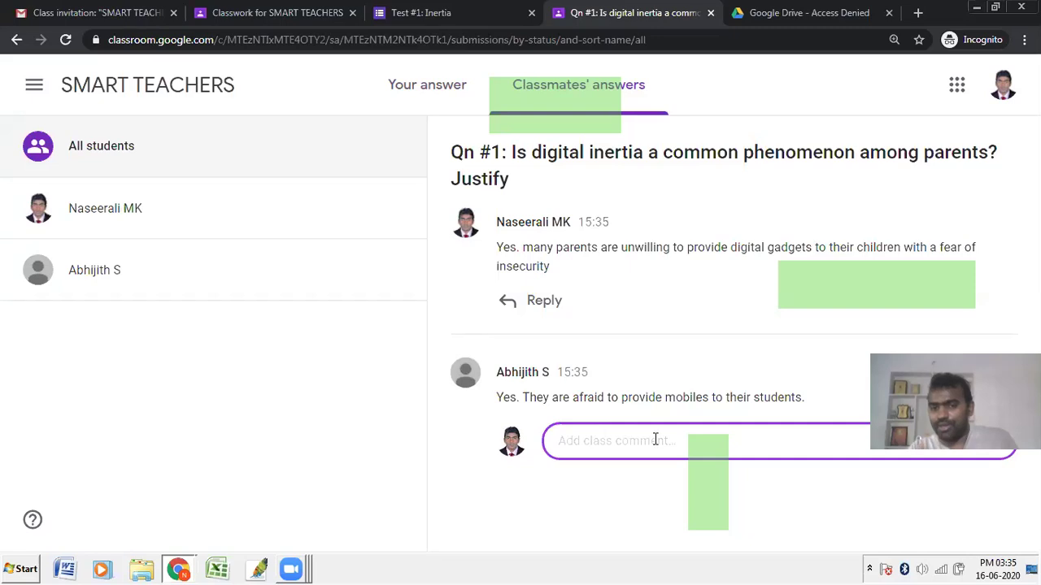
text(Shariyanu. Ente athanum an)
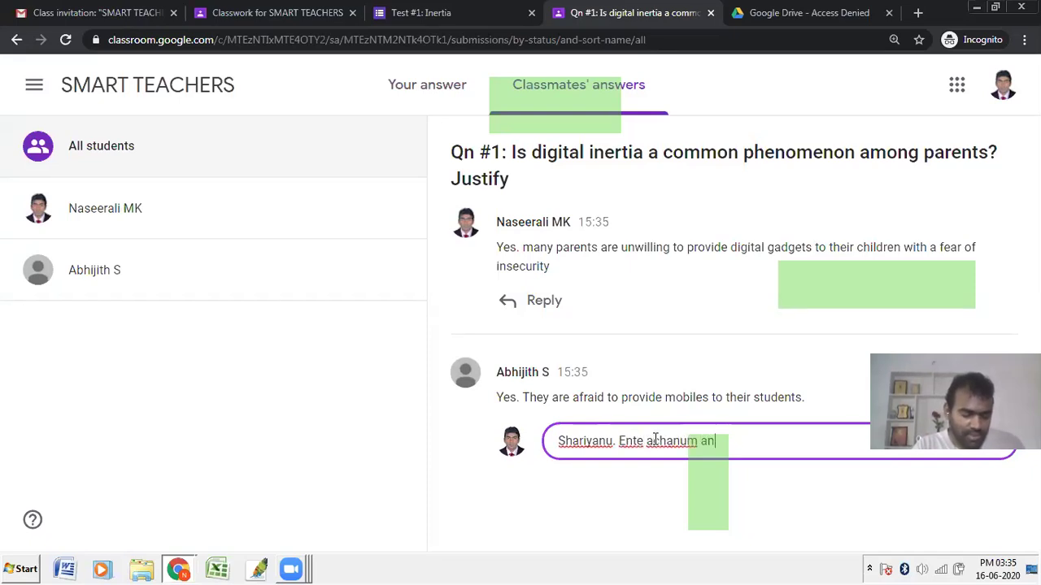
text(gane thanne a)
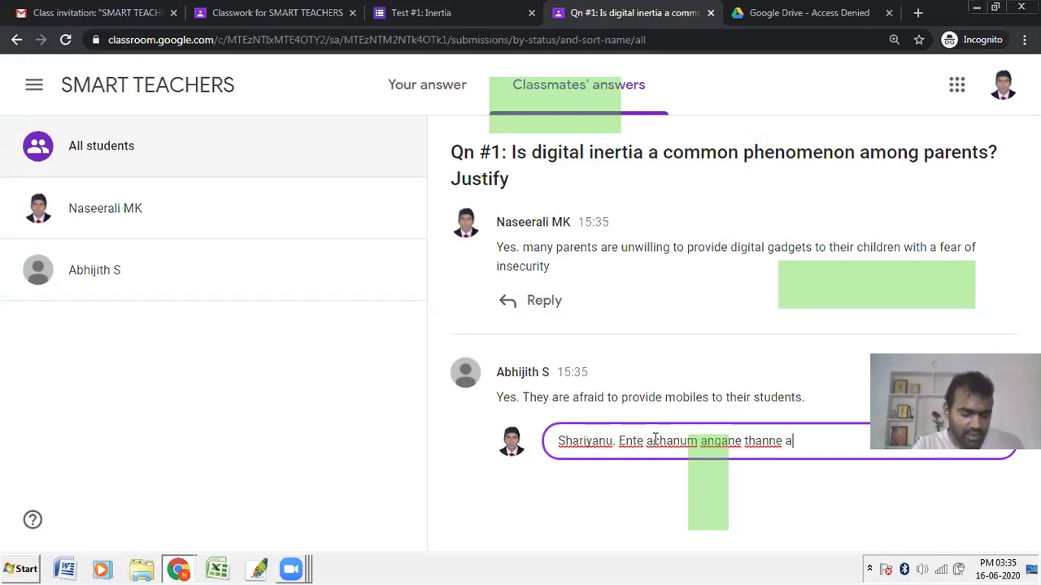
text(yirunnu. Paksh)
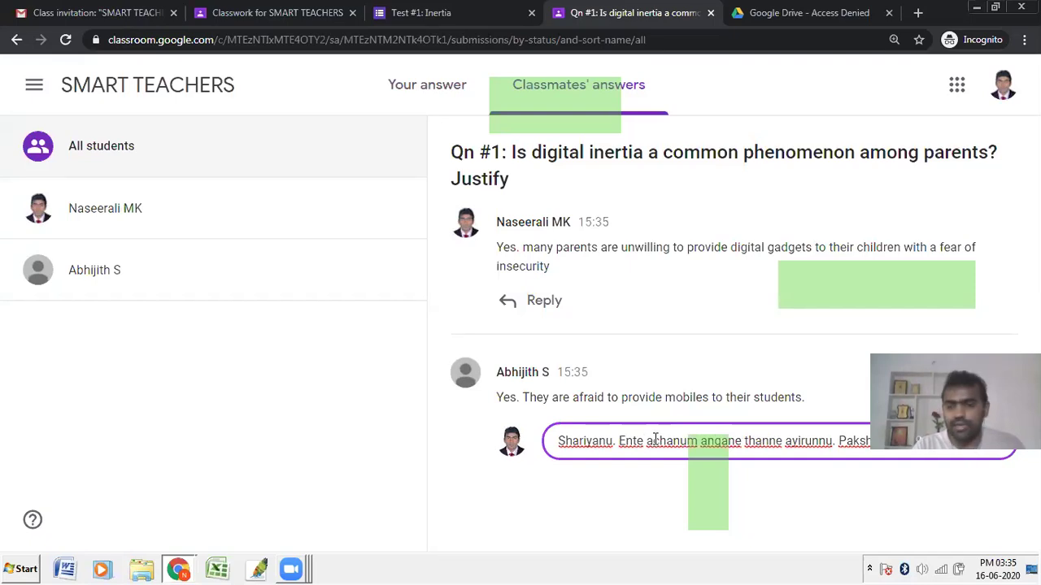
key(BackSpace)
key(BackSpace)
key(BackSpace)
key(BackSpace)
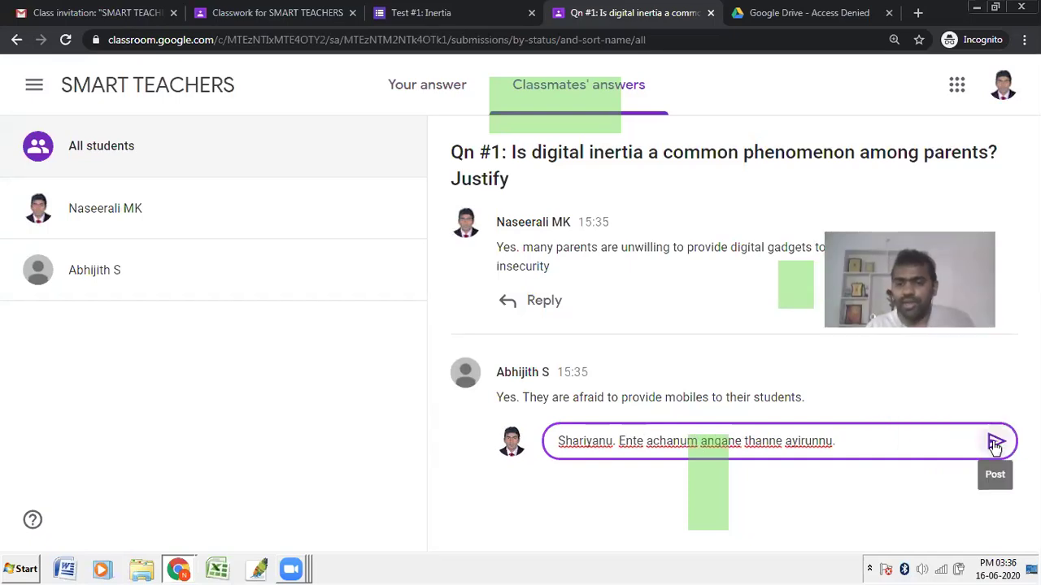
click(993, 444)
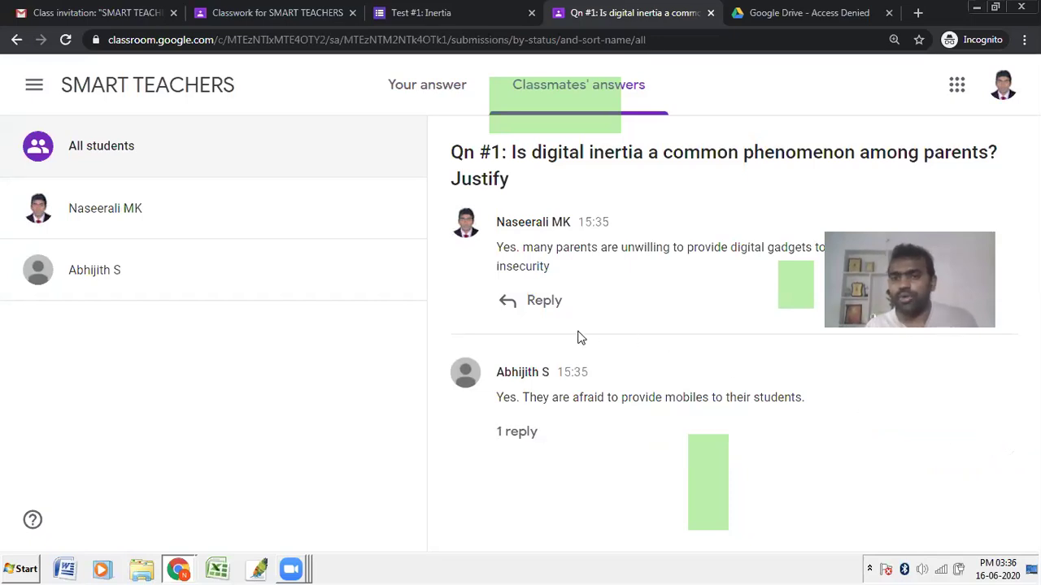
Step: In the teacher's Classwork, expand Qn #1 and open its student answers
key(alt+Tab)
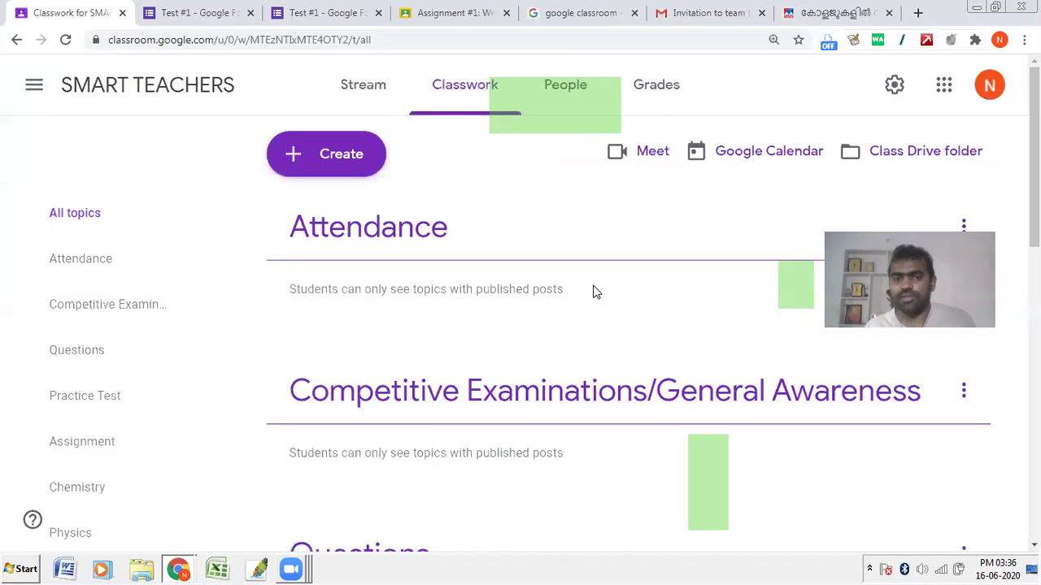
click(349, 163)
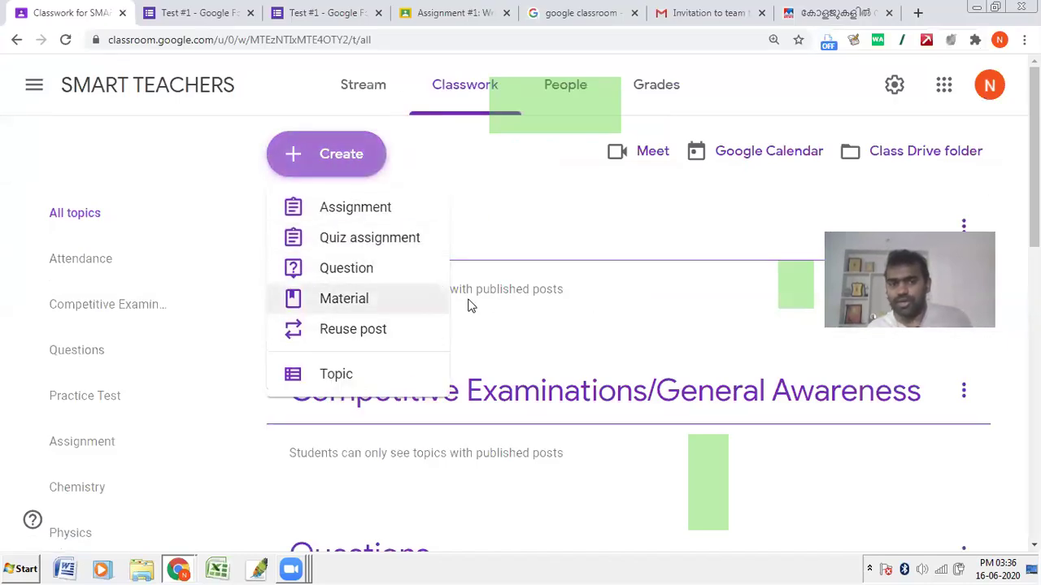
click(496, 321)
scroll(396, 371, down, 3)
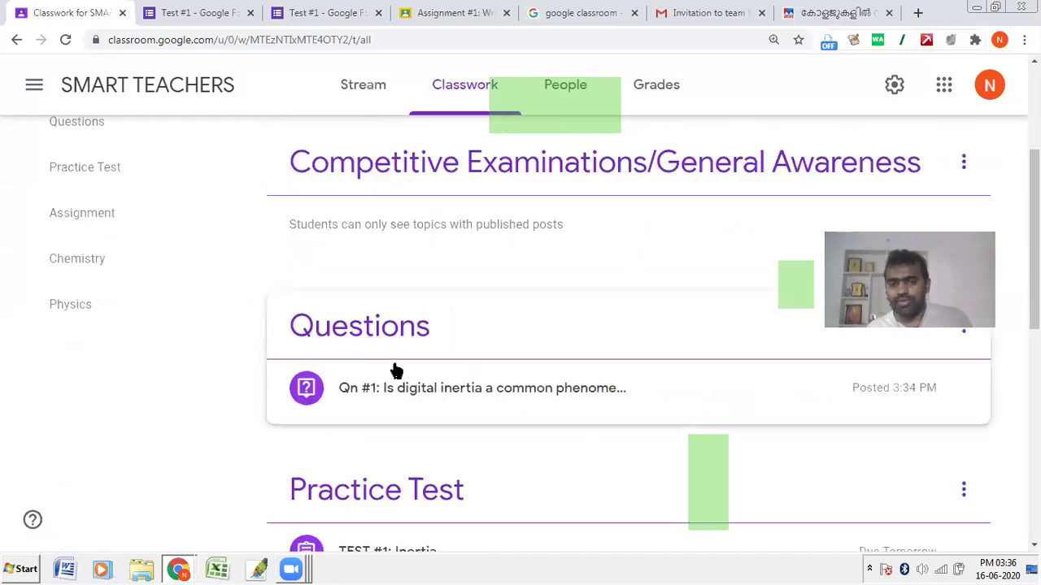
click(359, 405)
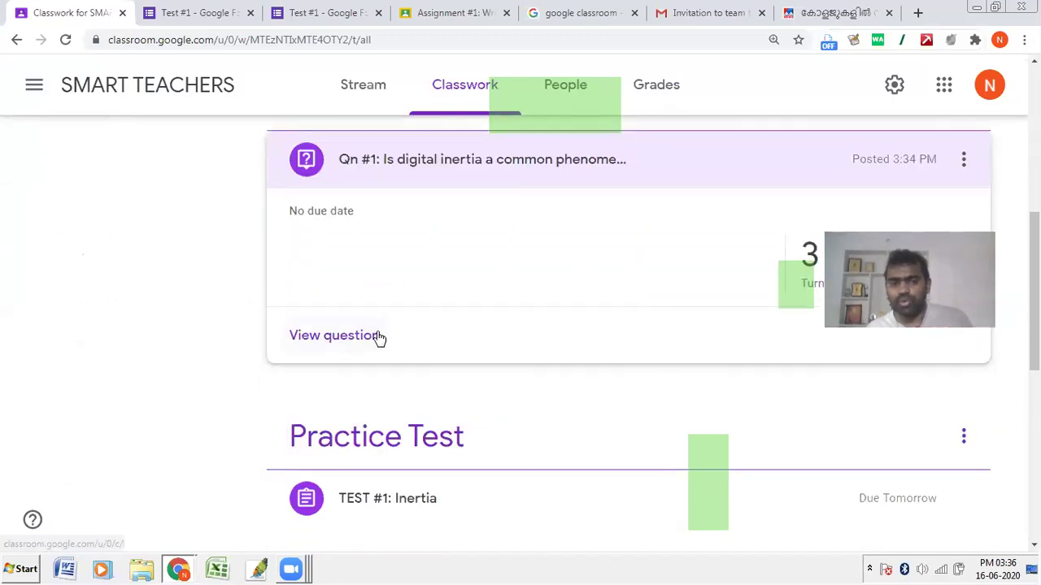
click(960, 230)
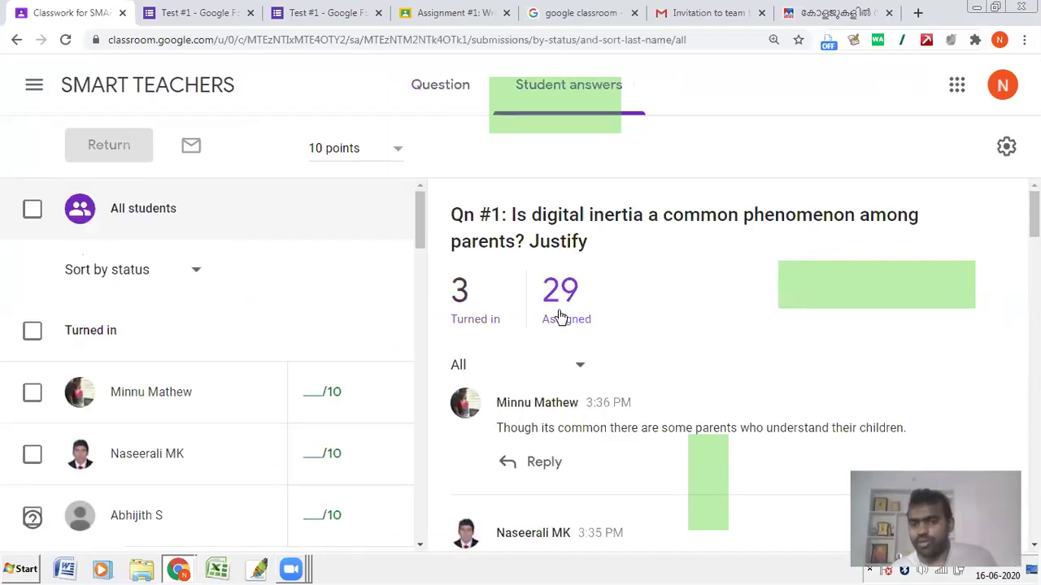
Step: Read through the students' answers, highlighting parts of their text
scroll(551, 324, down, 1)
scroll(553, 323, down, 1)
scroll(529, 216, up, 1)
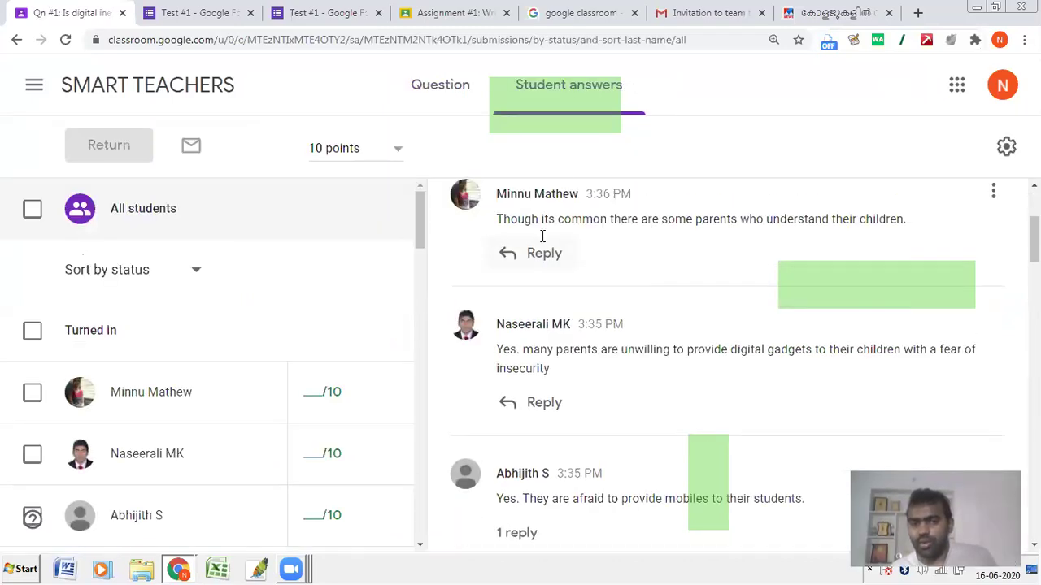
drag(517, 276, 763, 277)
drag(569, 407, 769, 396)
scroll(768, 396, down, 3)
double_click(560, 326)
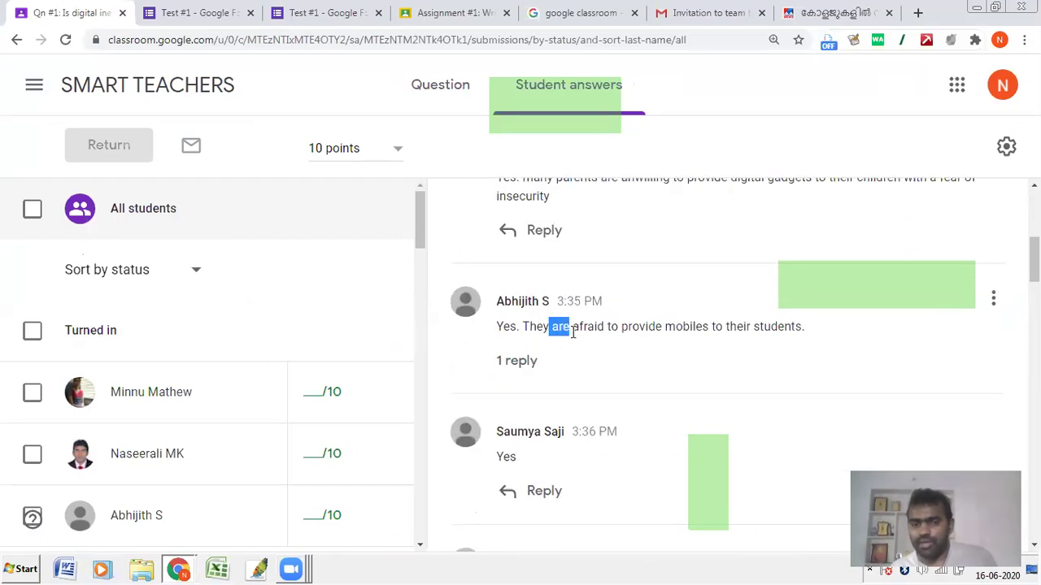
Step: Step through the students' answers for grading, then return to the SMART TEACHERS stream
click(325, 404)
click(322, 467)
key(Down)
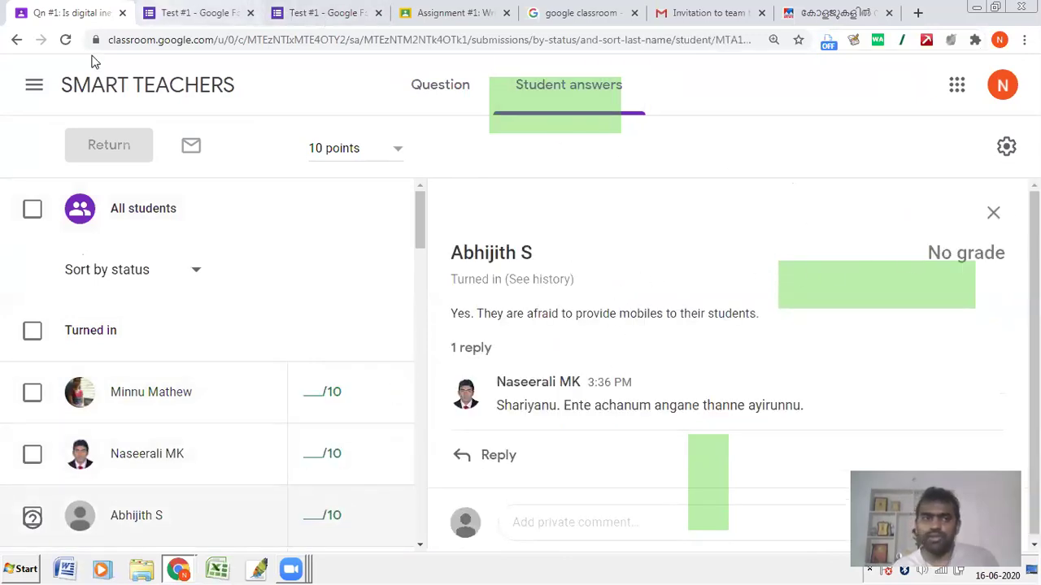
click(90, 102)
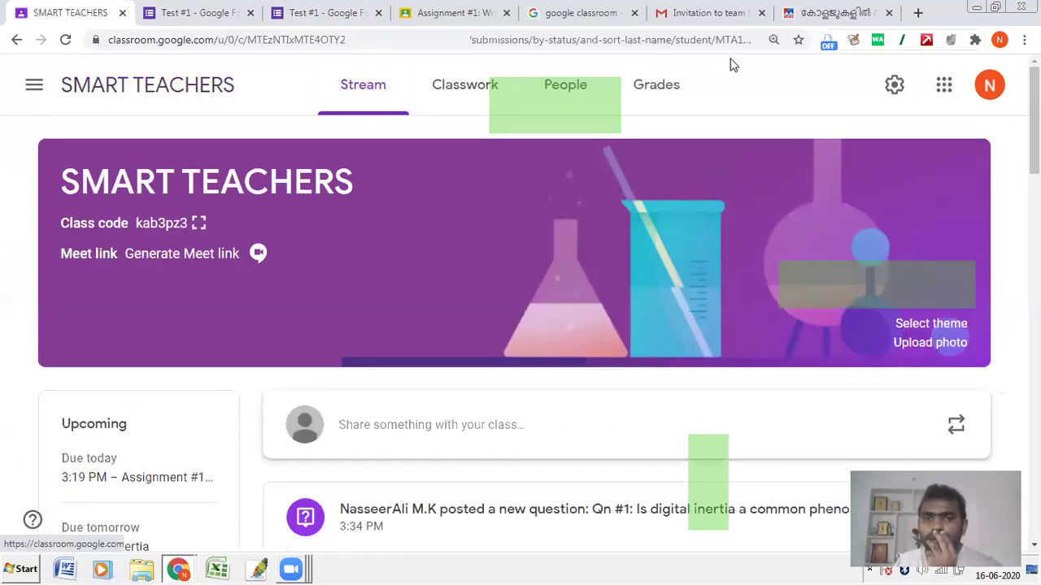
Step: Start a new material titled 'Physics Unit 1: Learning Material' and choose a YouTube attachment
click(480, 97)
scroll(350, 163, up, 1)
click(346, 156)
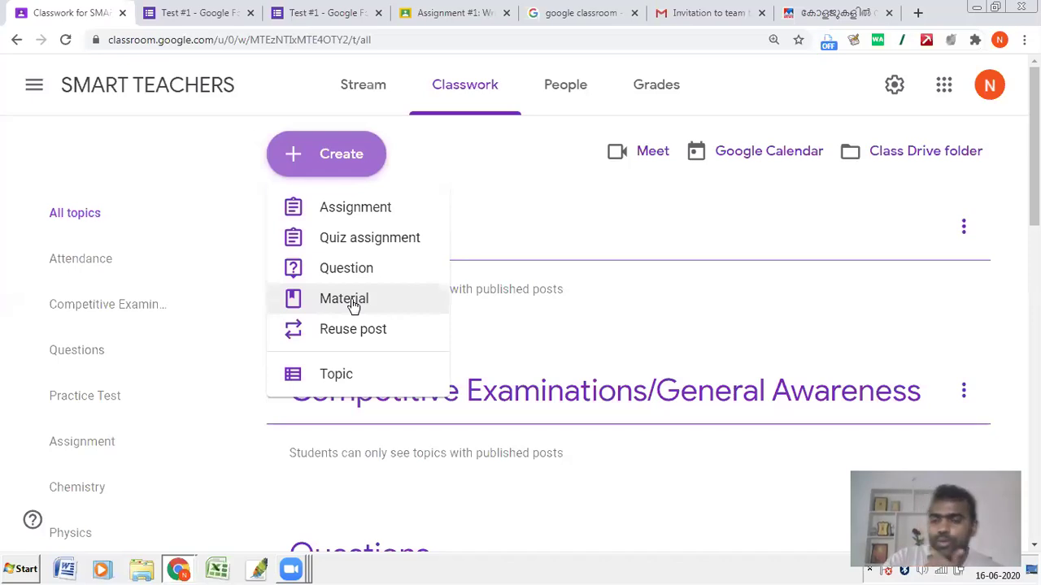
click(352, 301)
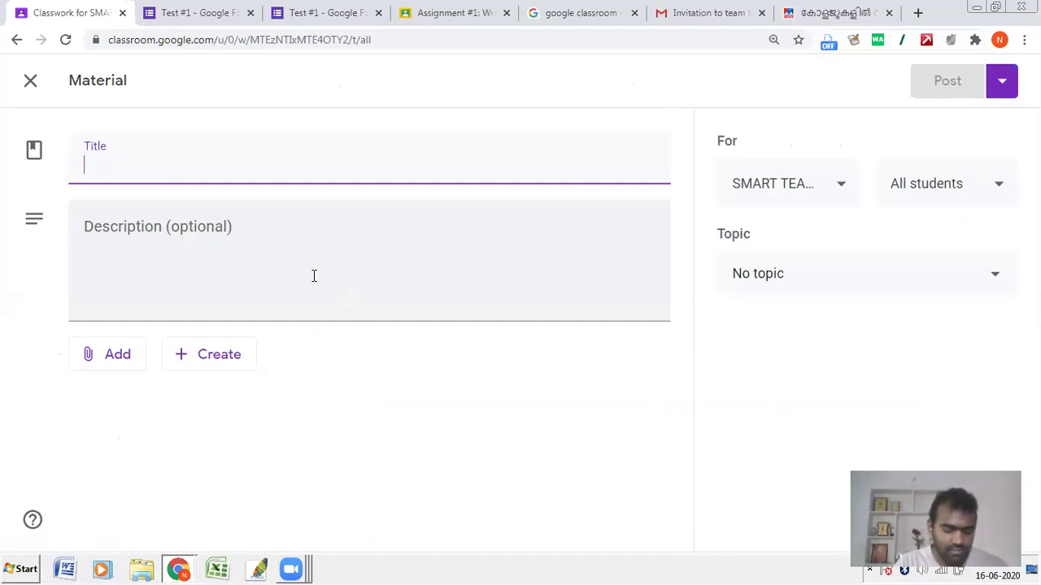
text(Physics Unit)
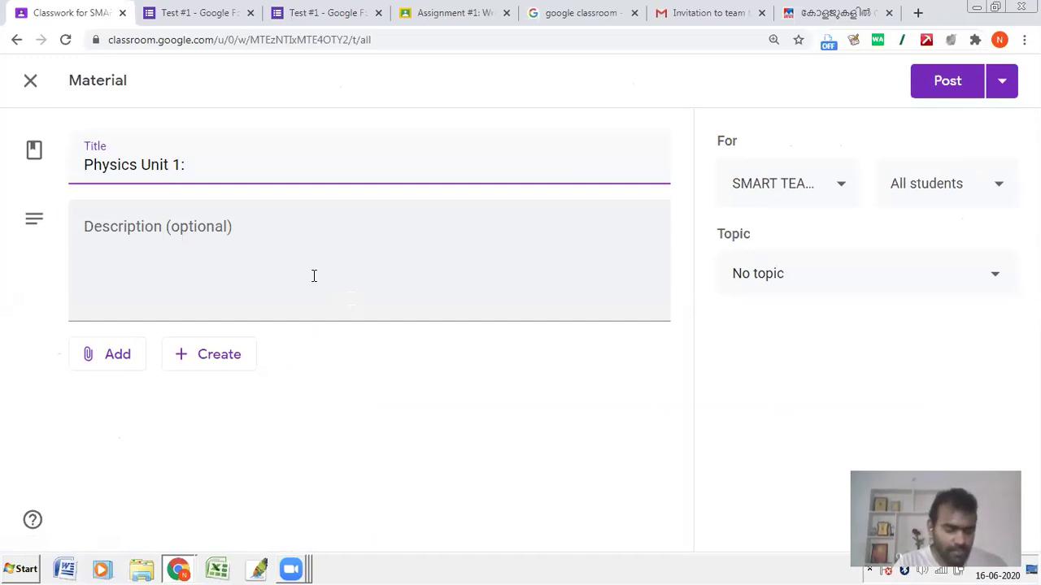
text(1: Learning Material)
click(133, 363)
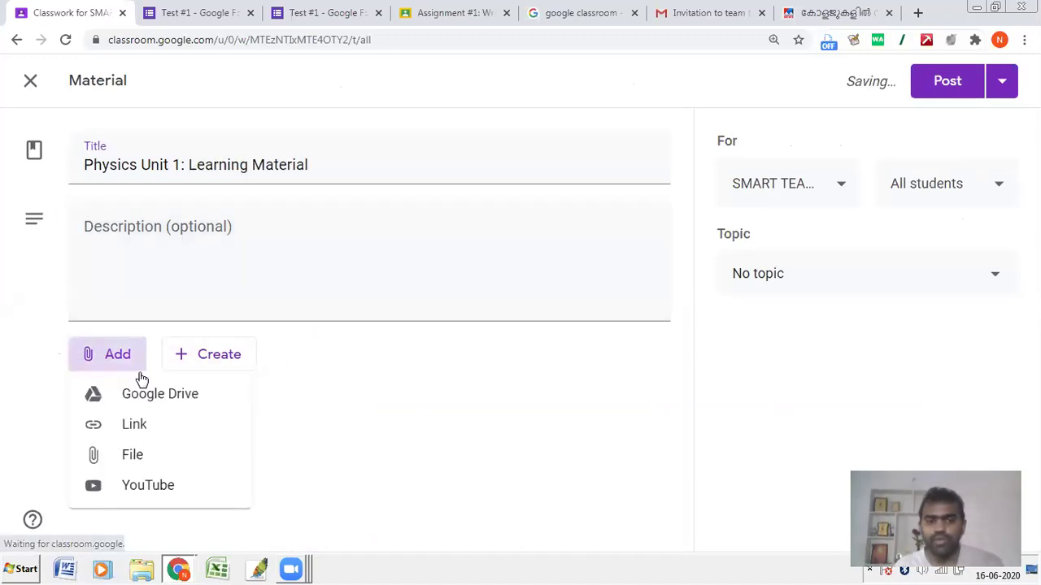
click(167, 483)
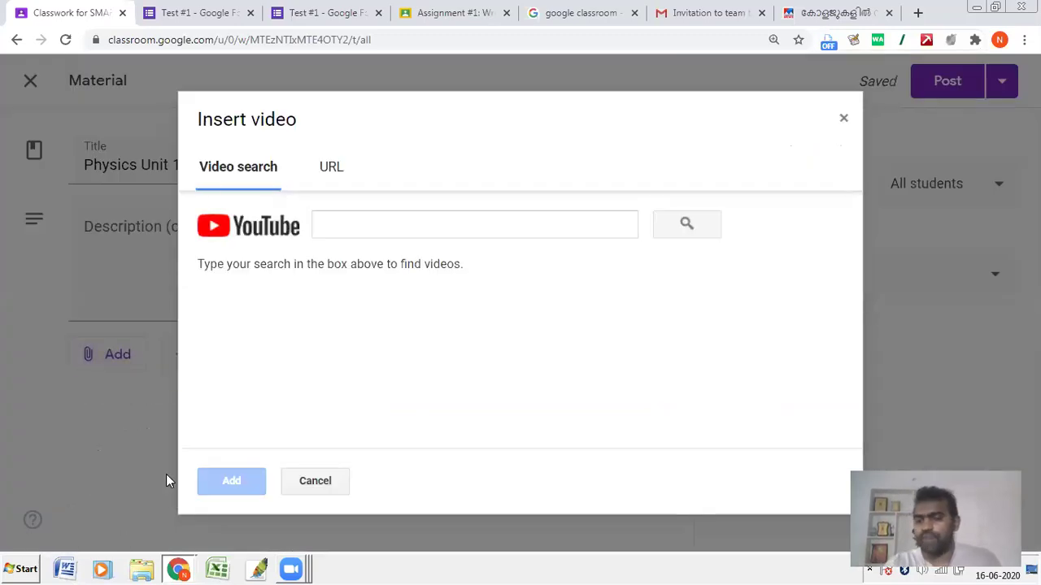
Step: Search YouTube for 'physics concept' and attach the WIRED dimensions video
click(334, 233)
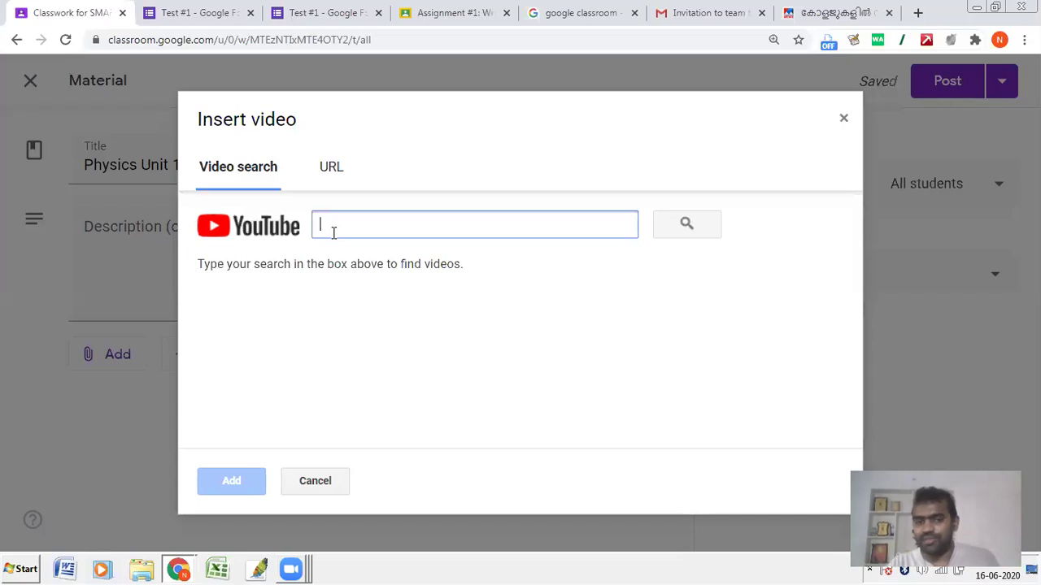
text(physics conc)
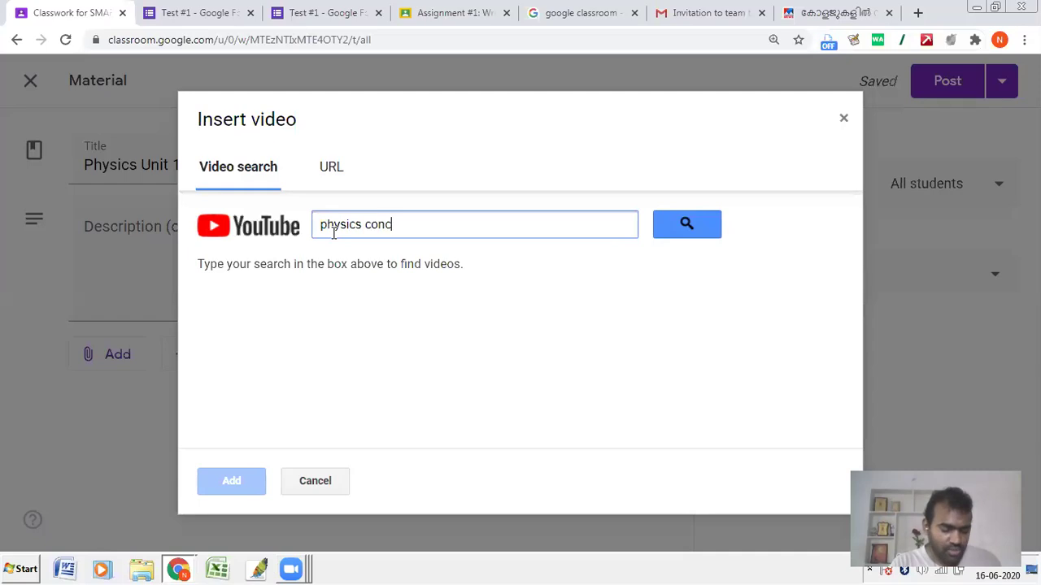
key(Return)
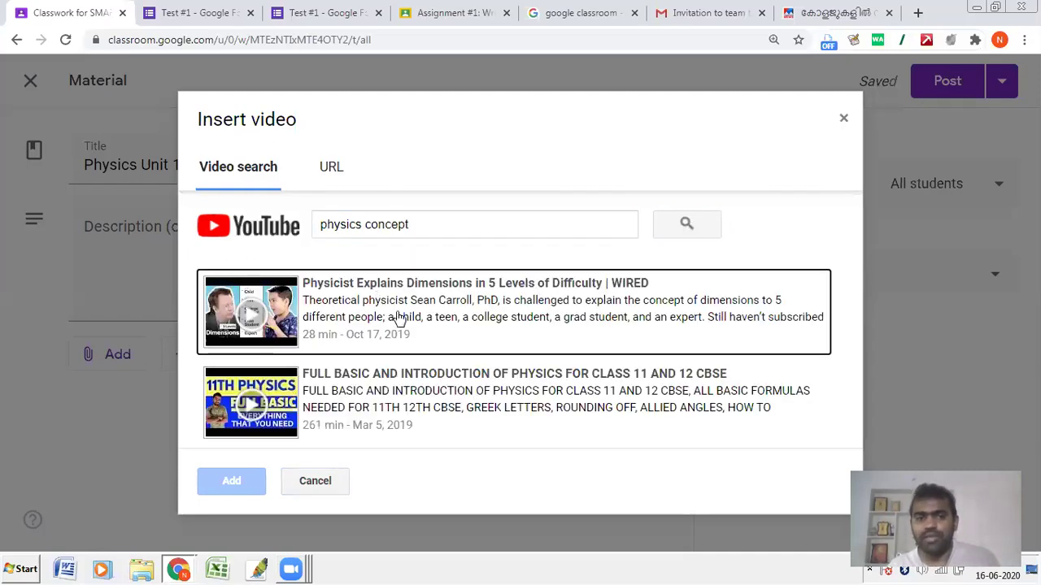
click(395, 316)
click(231, 483)
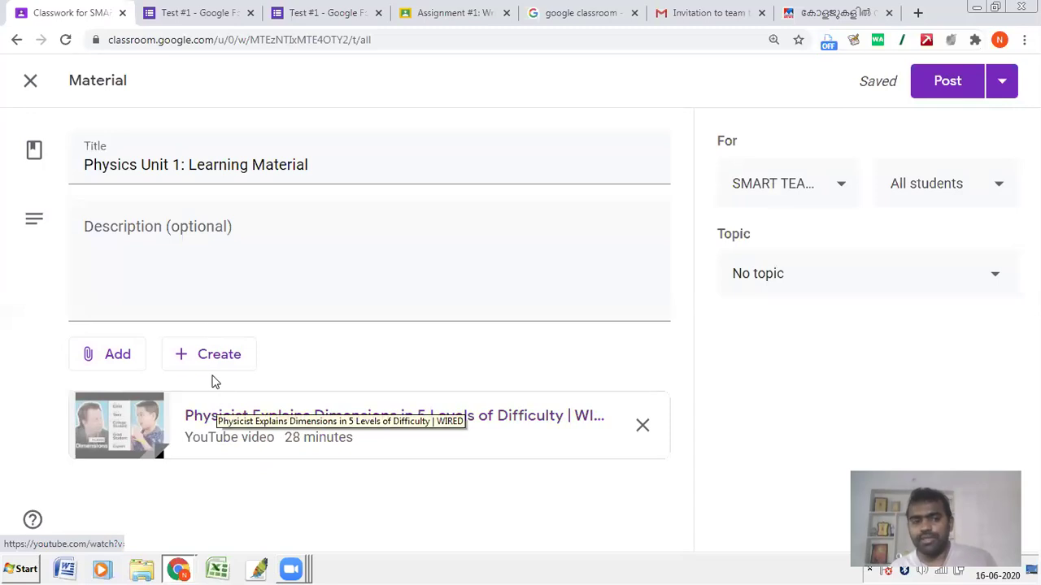
Step: File the material under the Physics topic and post it
click(801, 284)
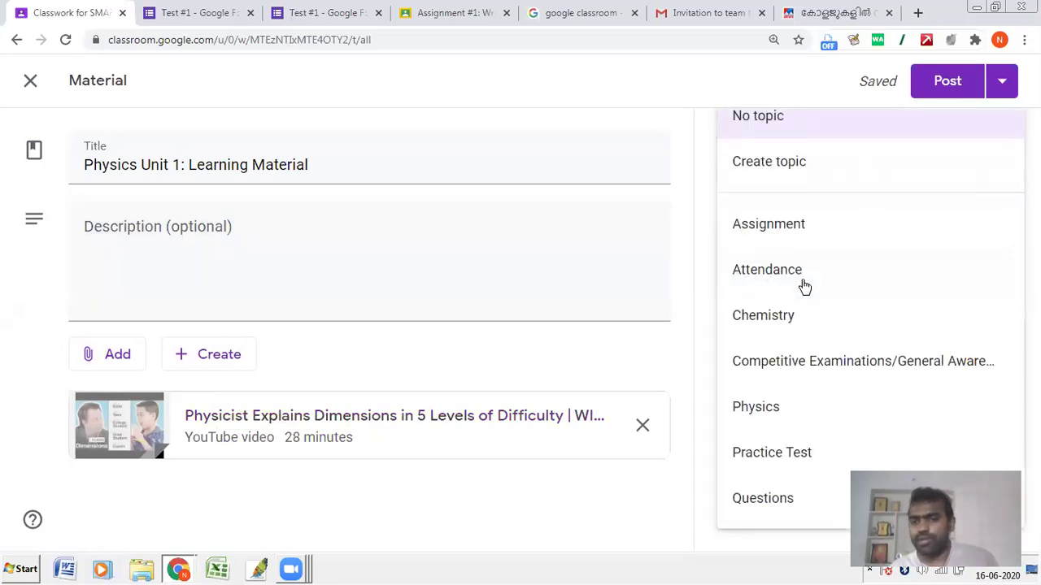
click(785, 411)
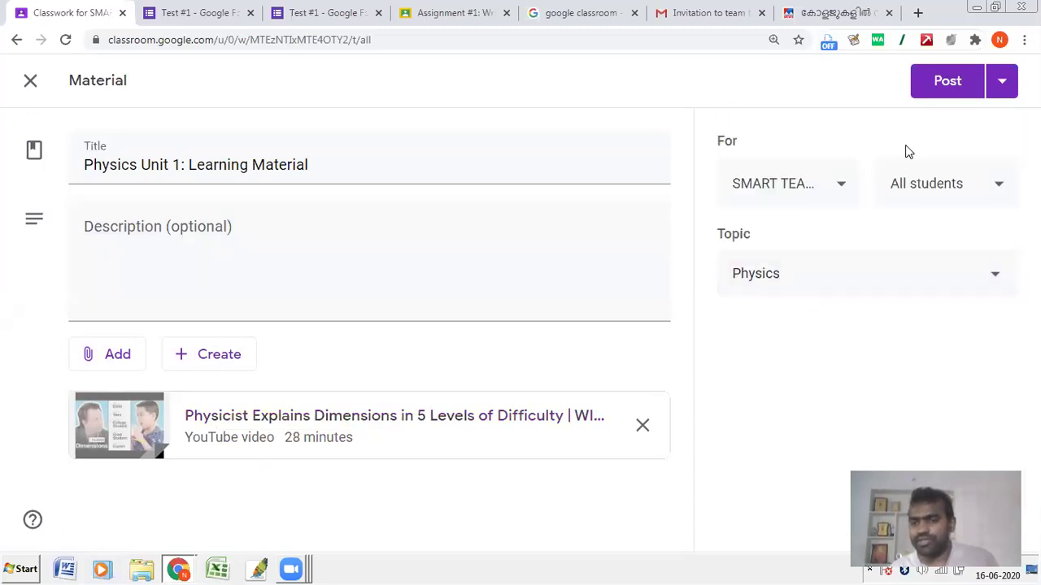
click(948, 86)
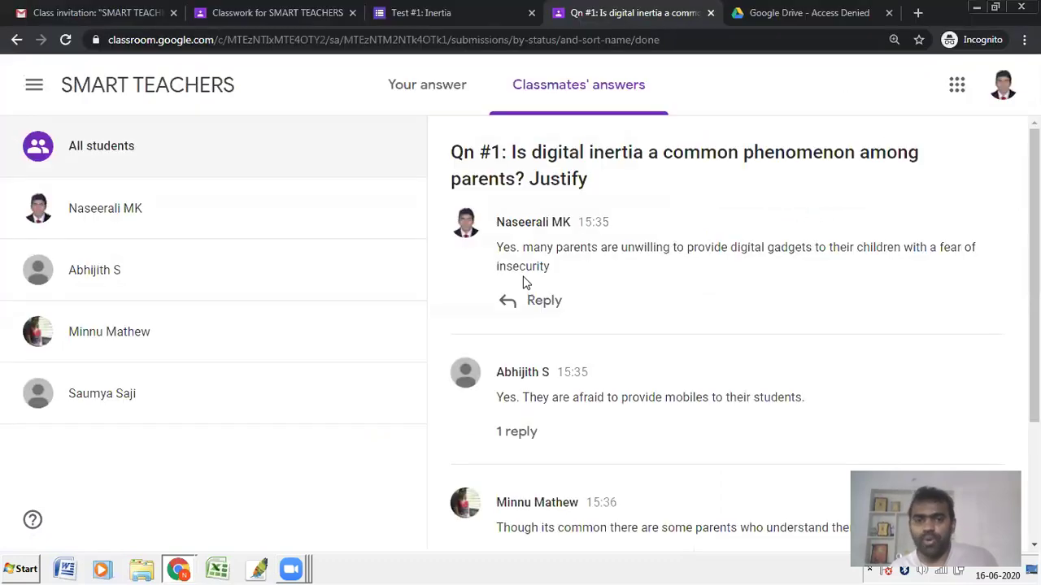
Step: As the student, reload Classwork and open the Physics Unit 1: Learning Material page
click(103, 91)
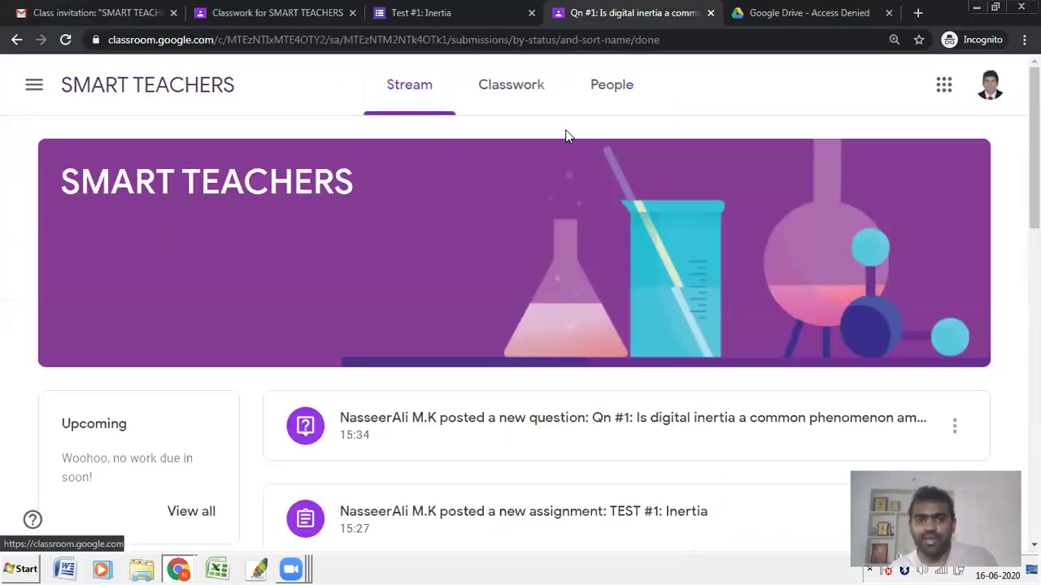
click(539, 88)
scroll(311, 309, down, 3)
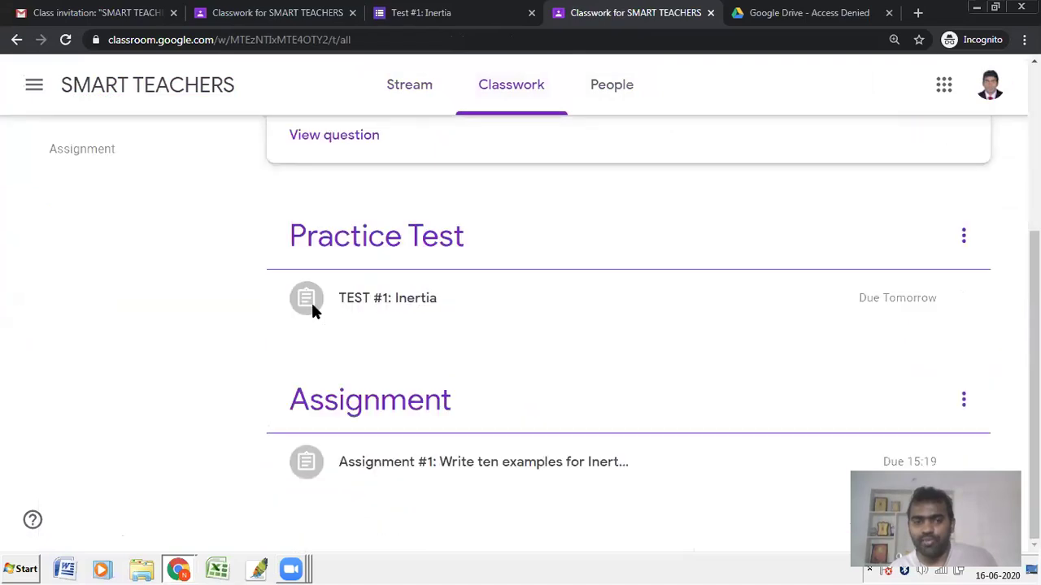
scroll(352, 215, up, 3)
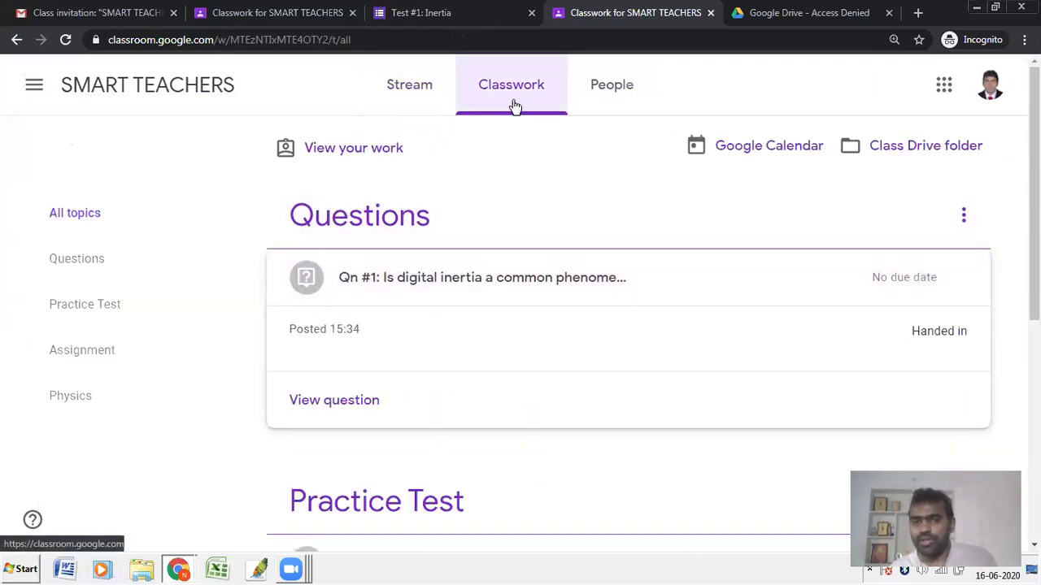
click(302, 32)
key(Return)
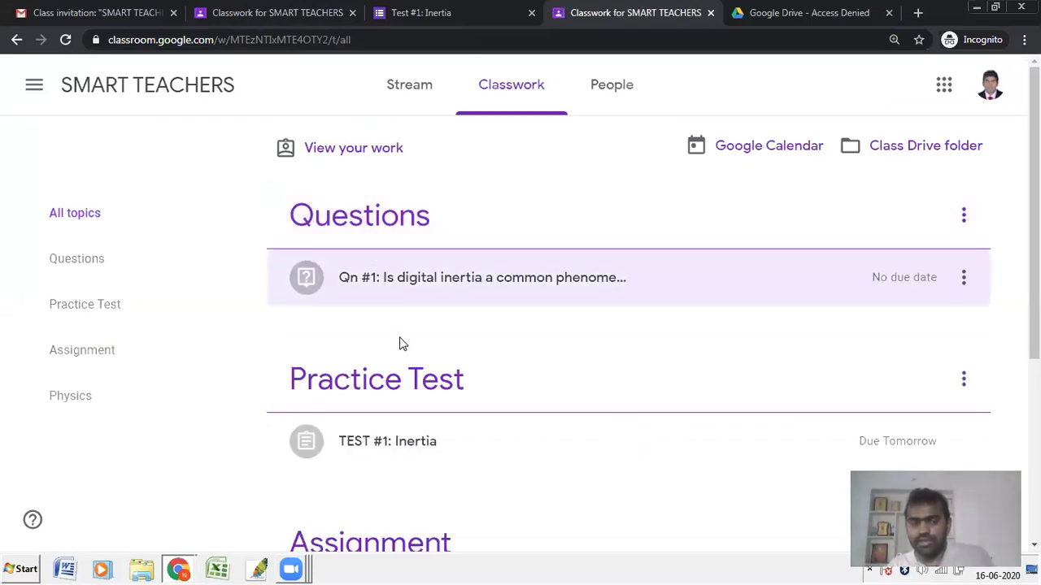
scroll(423, 395, down, 4)
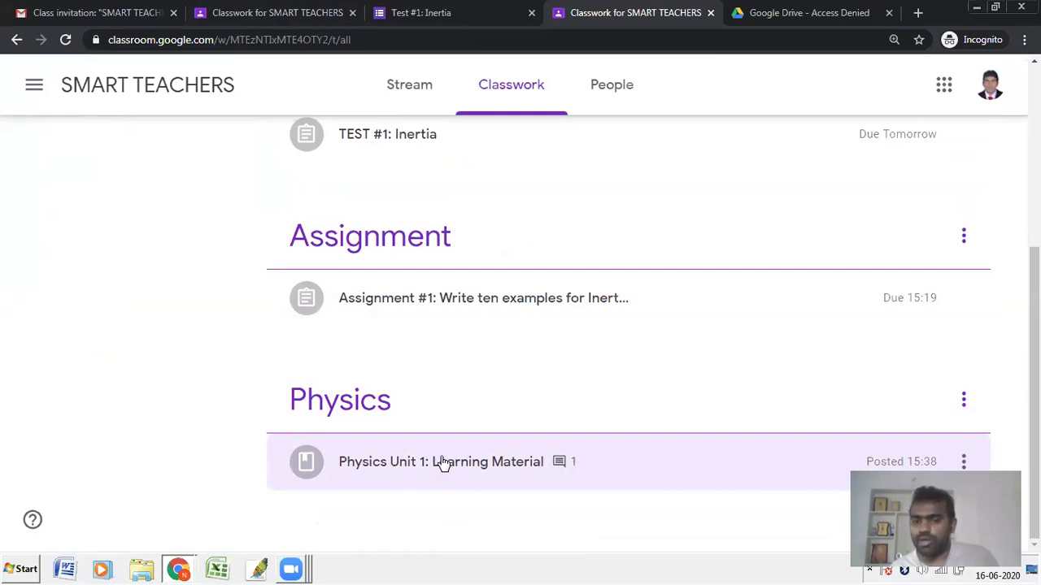
click(448, 463)
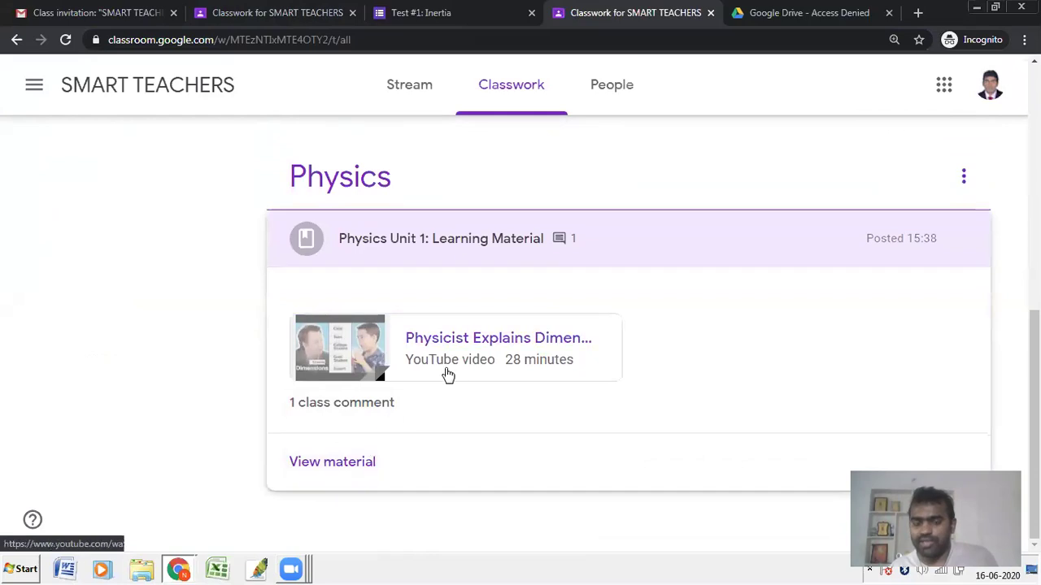
click(371, 407)
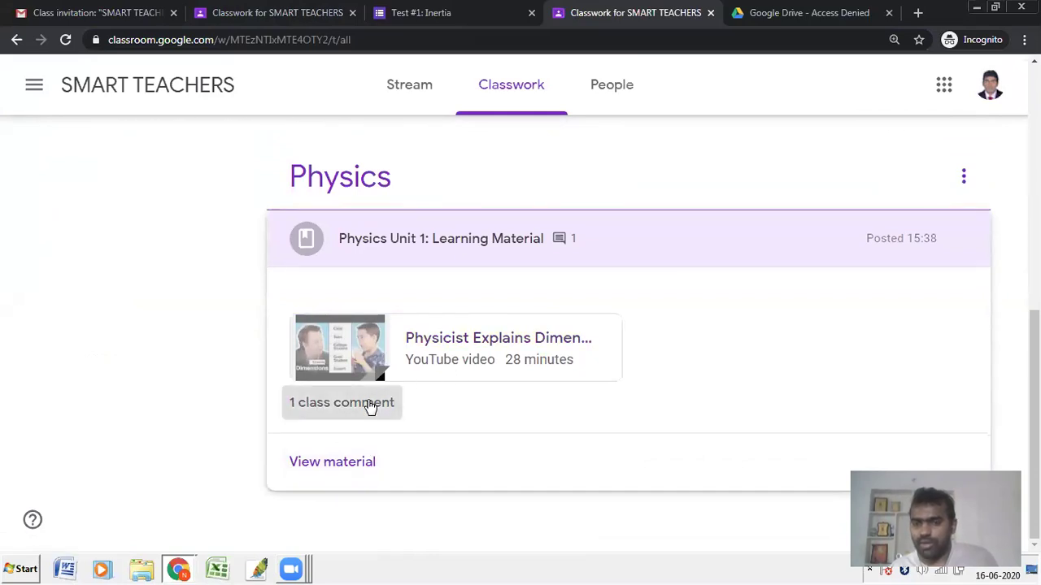
click(332, 464)
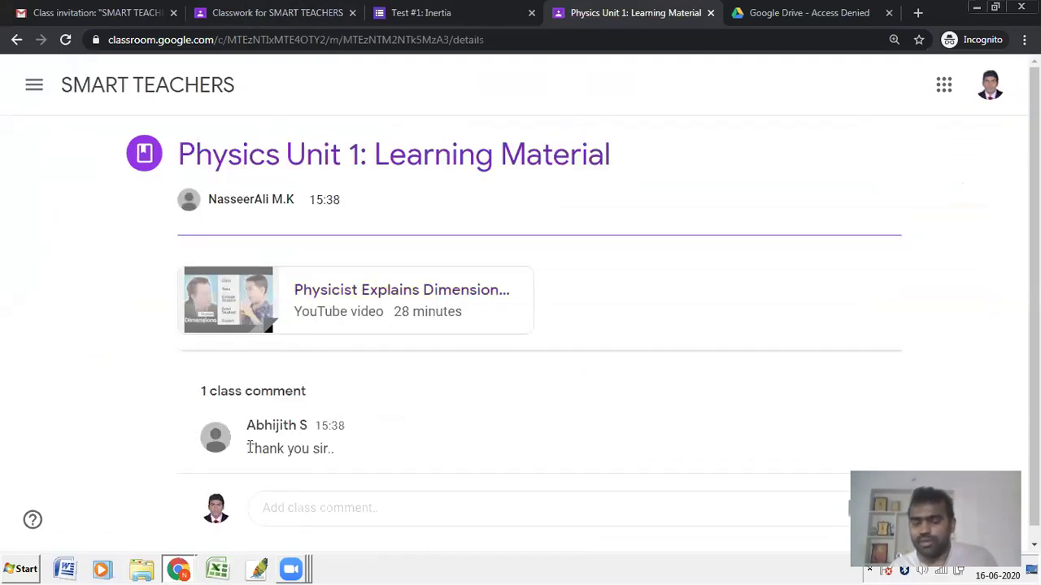
Step: Post the class comment 'Thank you sir, can you provide one more material on this topic.'
drag(287, 449, 354, 453)
click(305, 504)
text(Thank you sir)
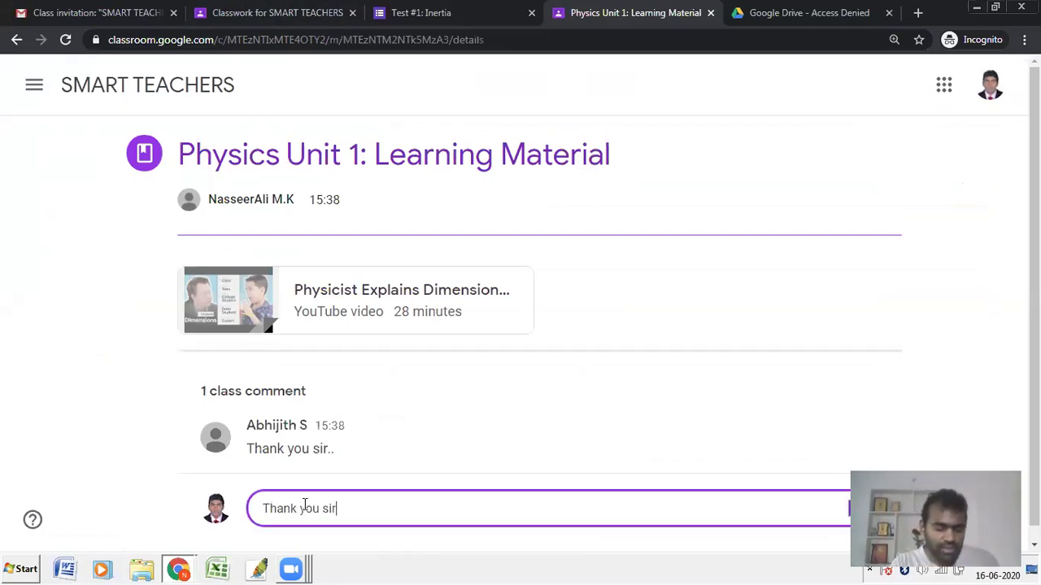
text(, can you )
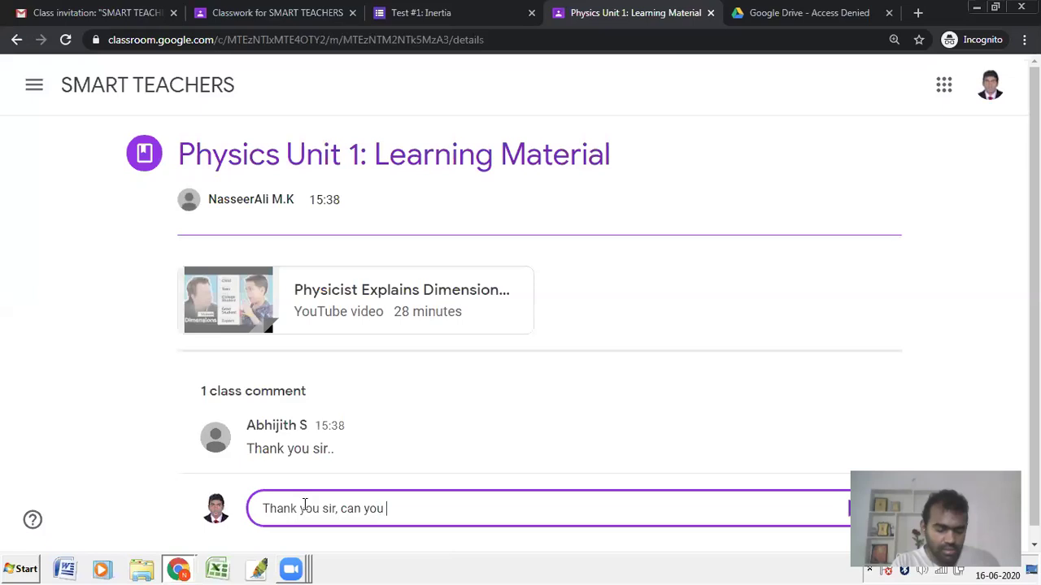
text(provide one more)
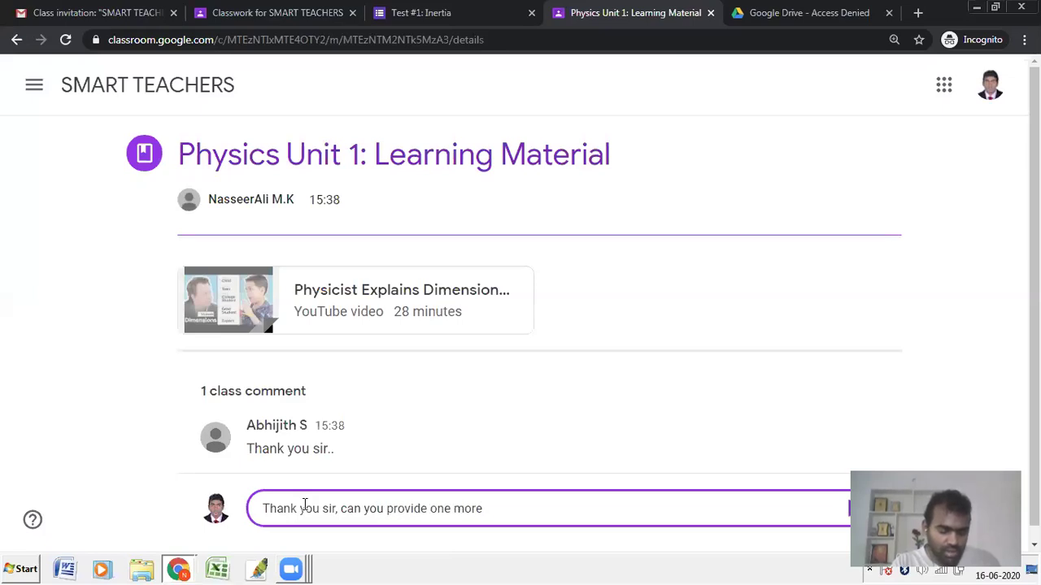
text( material )
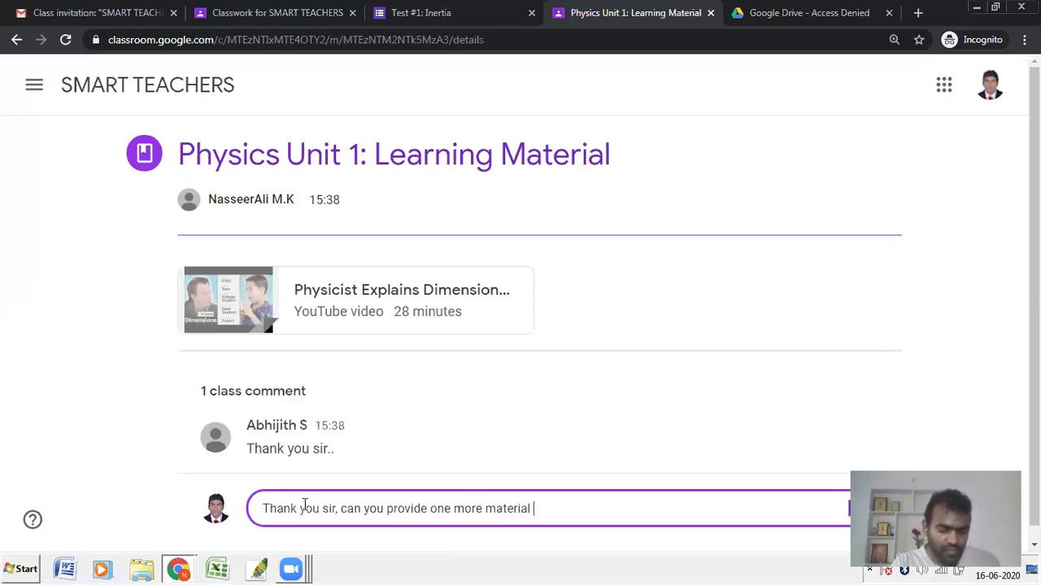
text(on this topic.)
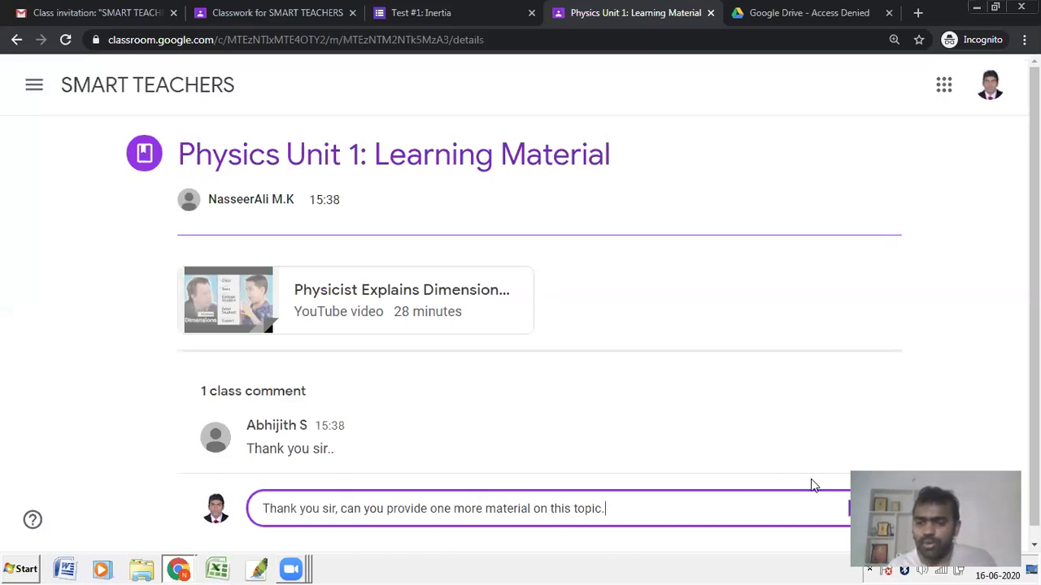
click(857, 509)
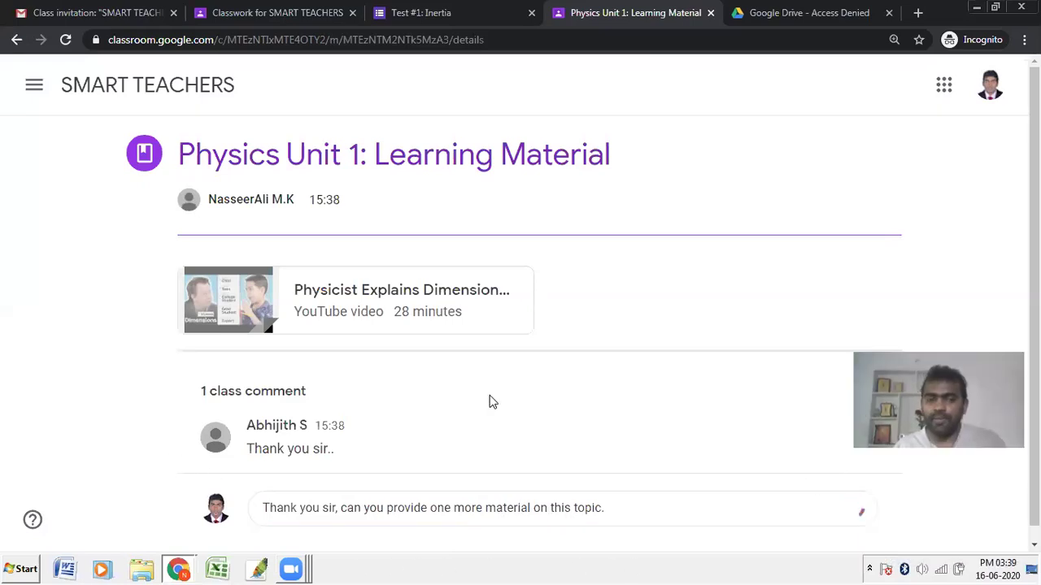
Step: Preview the attached video, check the Gmail and Classwork tabs, then return to the teacher's window
click(244, 309)
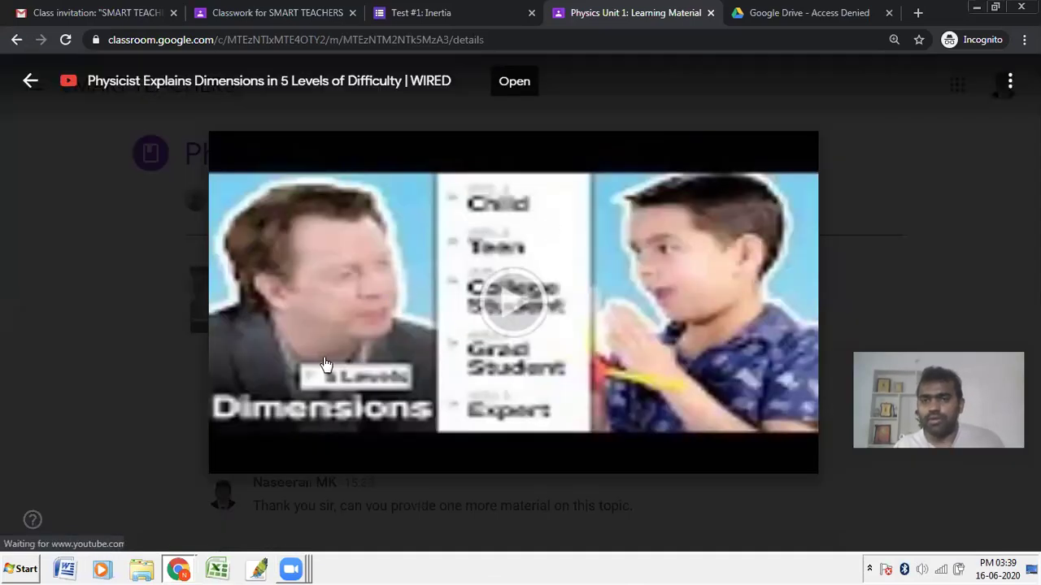
click(138, 265)
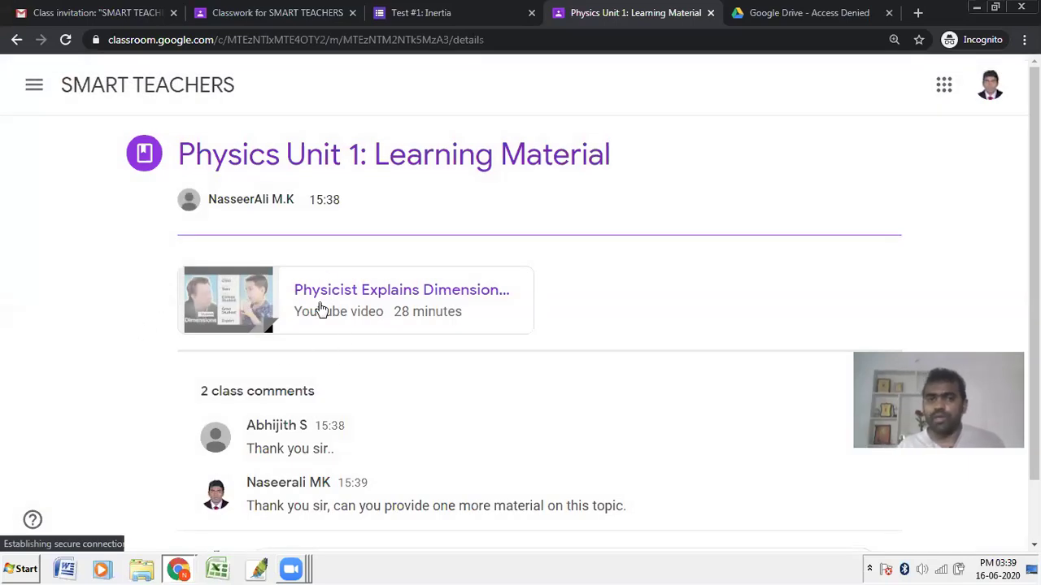
click(140, 8)
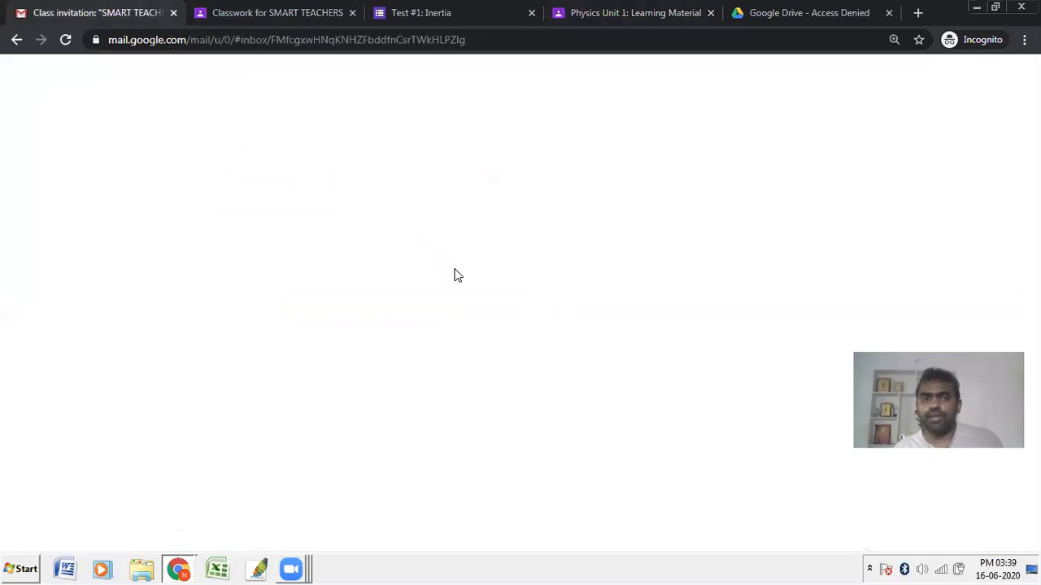
click(297, 9)
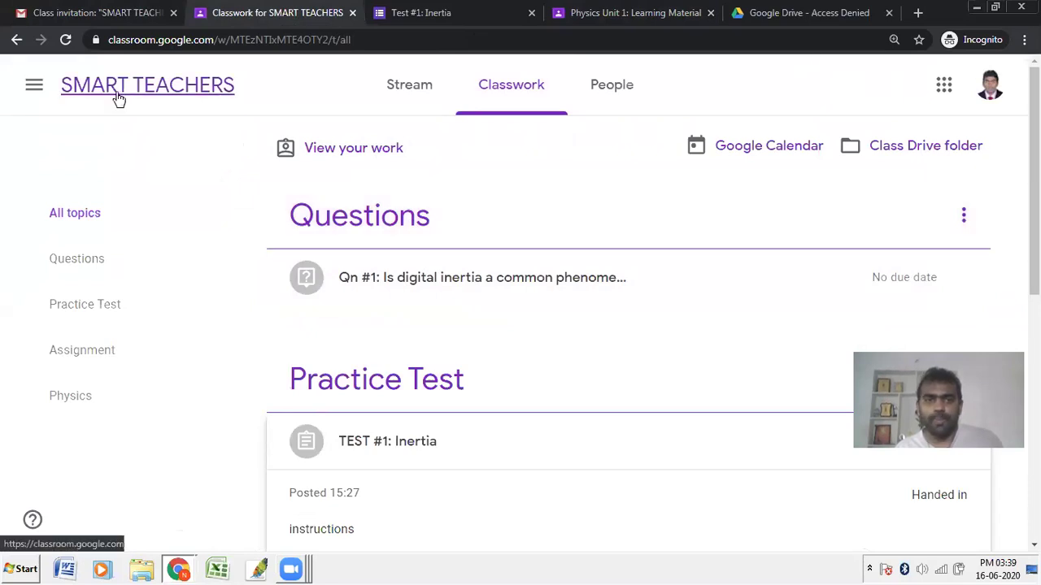
click(117, 99)
click(503, 102)
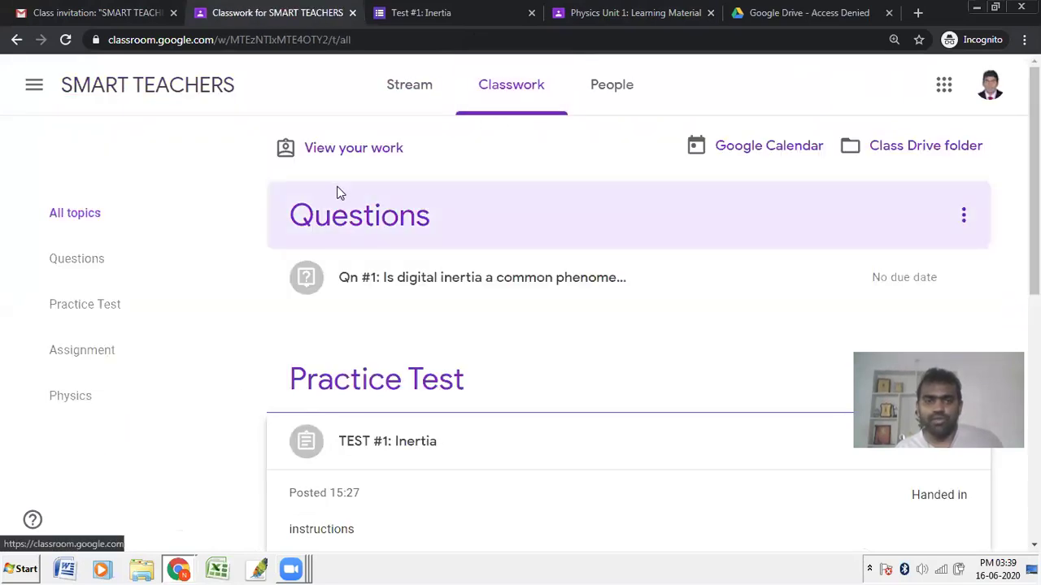
scroll(340, 187, down, 5)
key(alt+Tab)
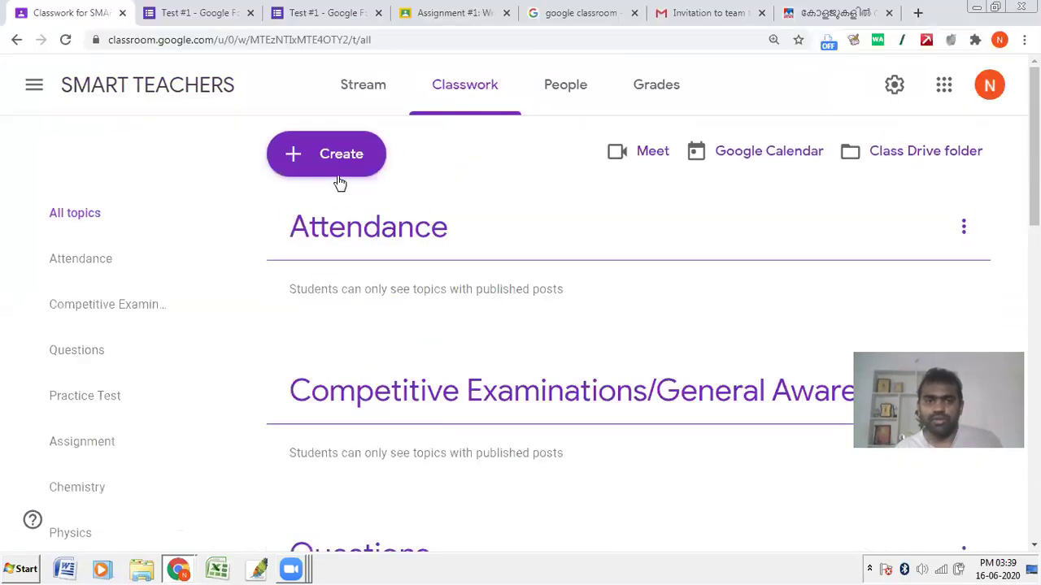
Step: Start a new material titled 'Chemistry Chapter 1 Learning Materials' and move to its description
click(338, 155)
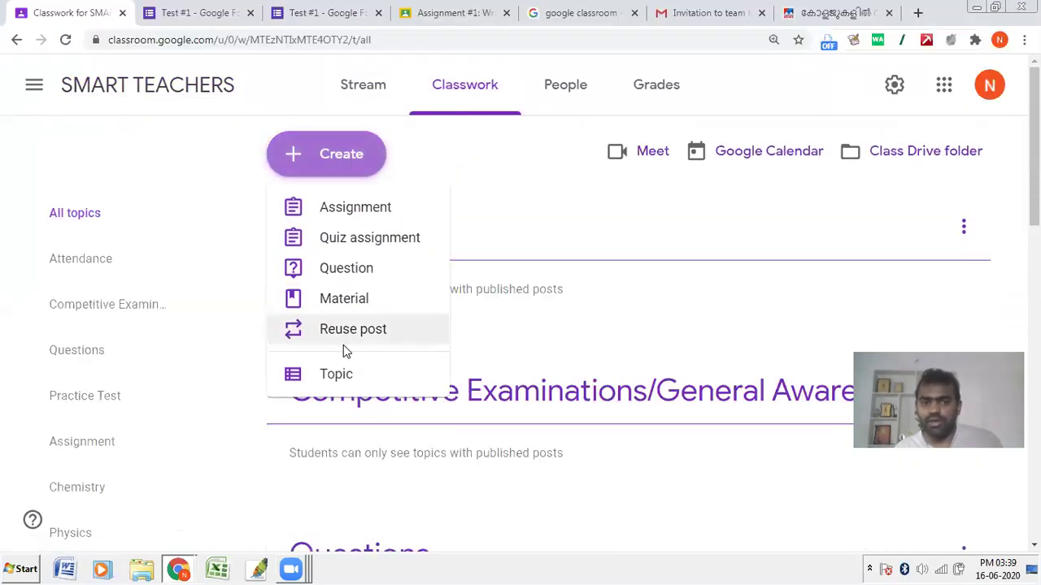
click(340, 300)
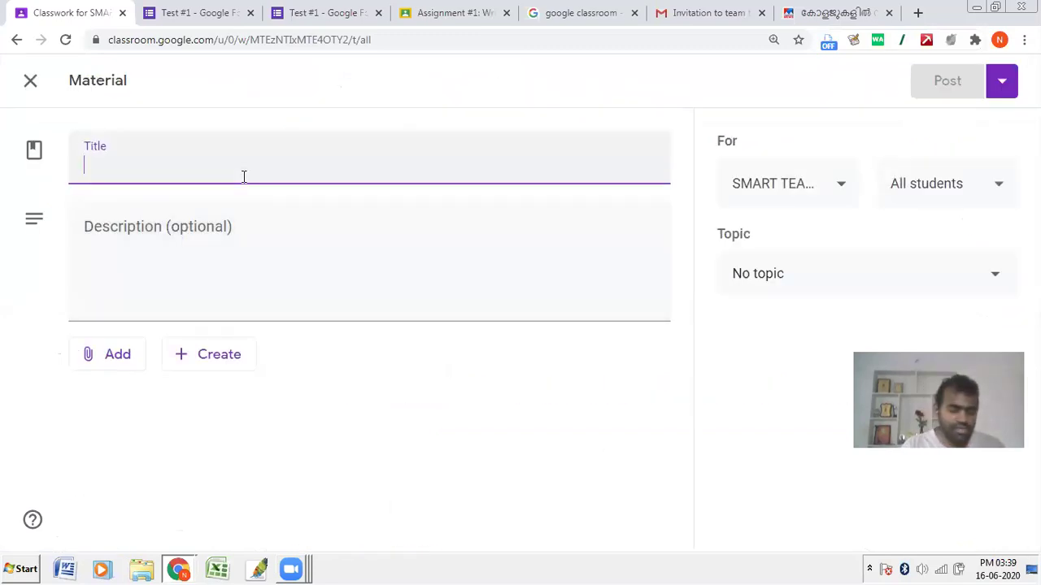
text(Chemistry C)
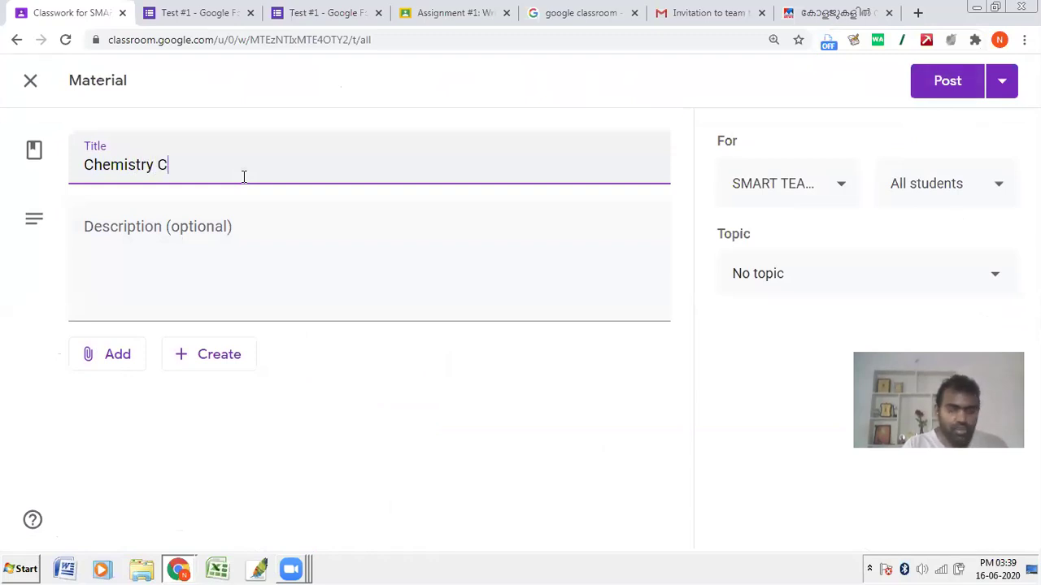
text(hapter 1 Learning Materials)
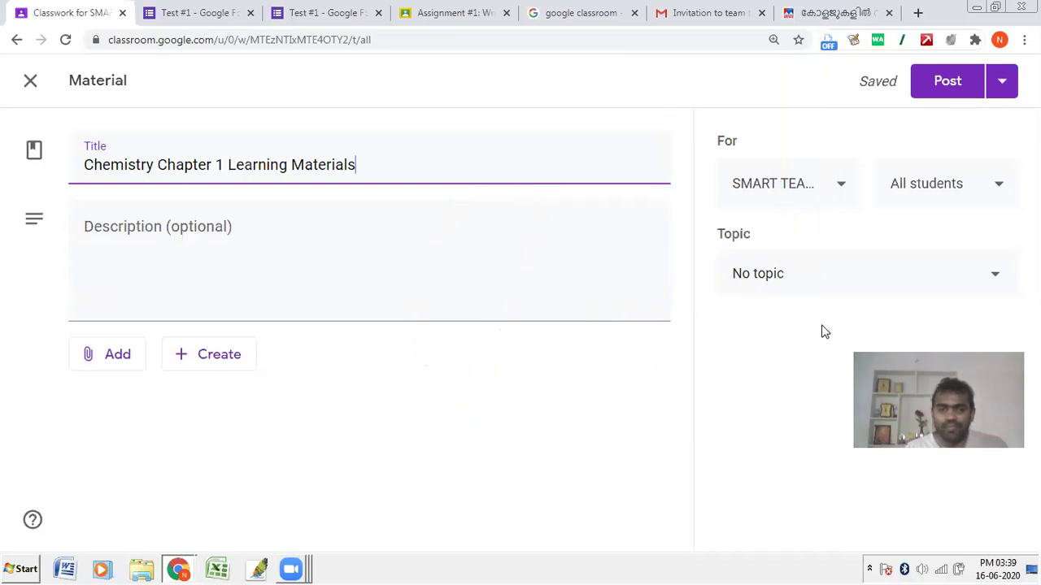
key(Tab)
Step: Attach the 'Types of Chemical Reactions' YouTube video found by searching 'chem'
text(sfds)
click(140, 360)
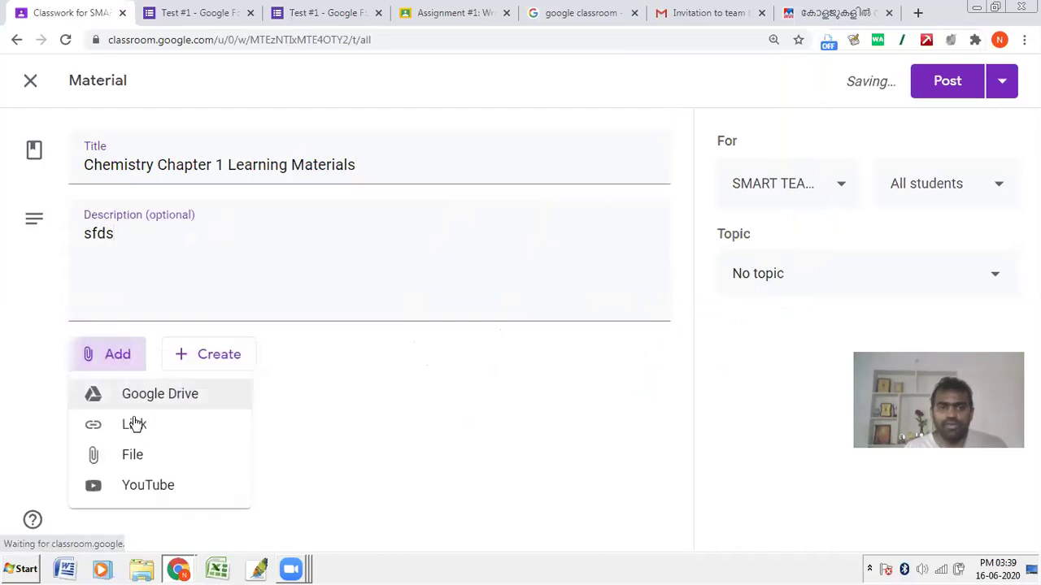
click(139, 492)
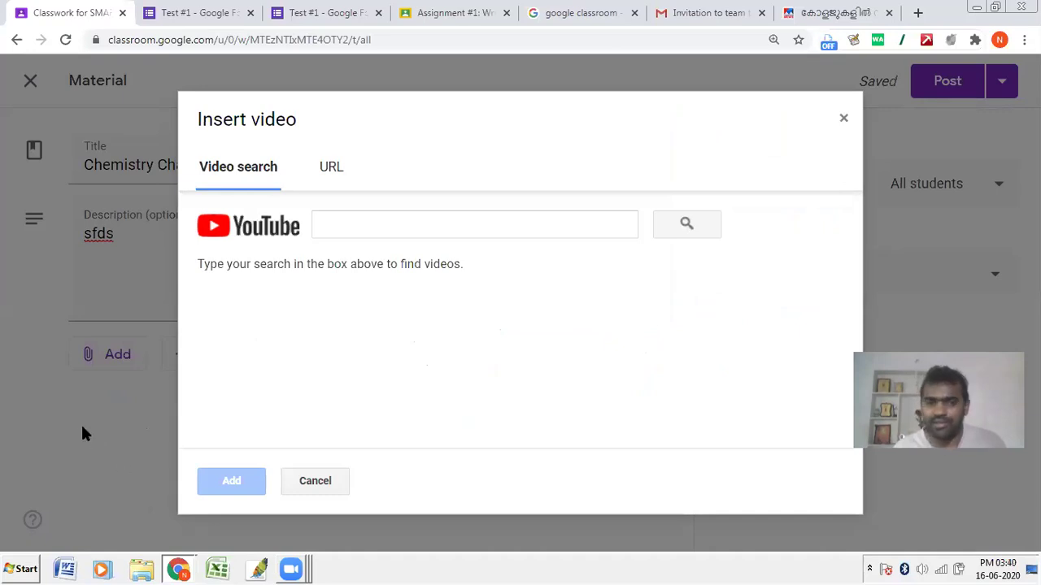
click(333, 224)
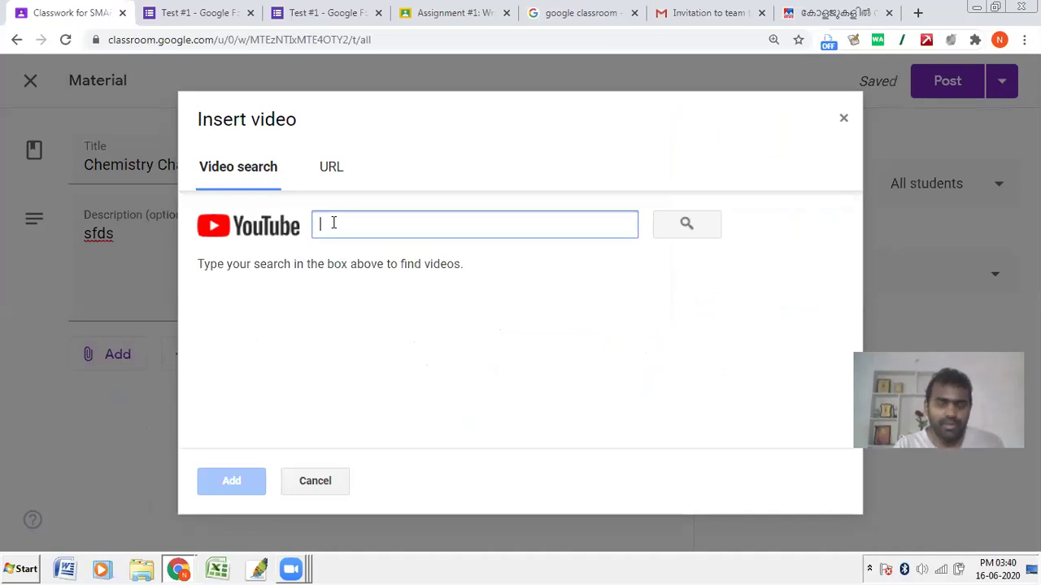
text(ch)
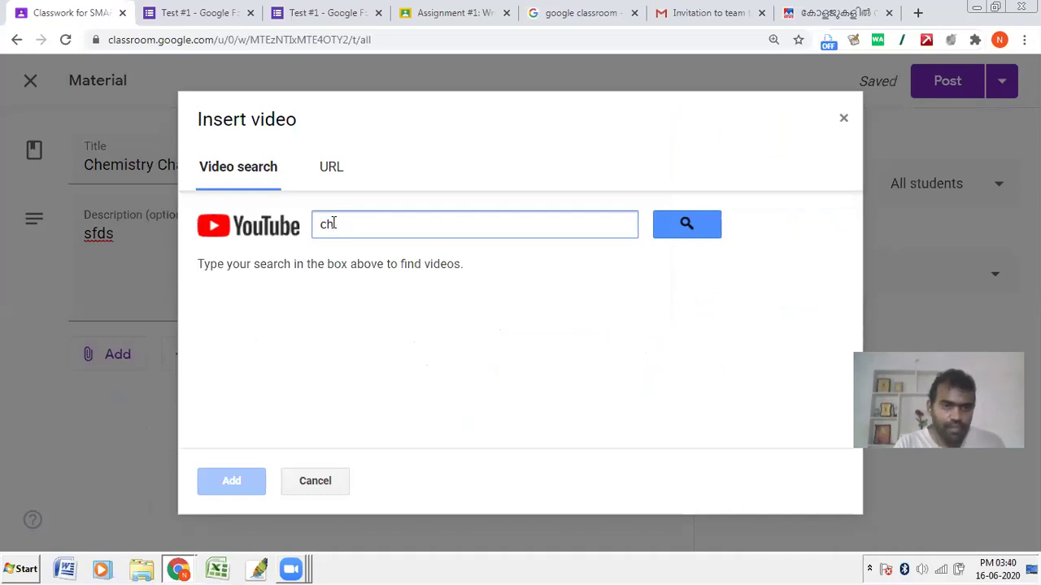
key(BackSpace)
key(BackSpace)
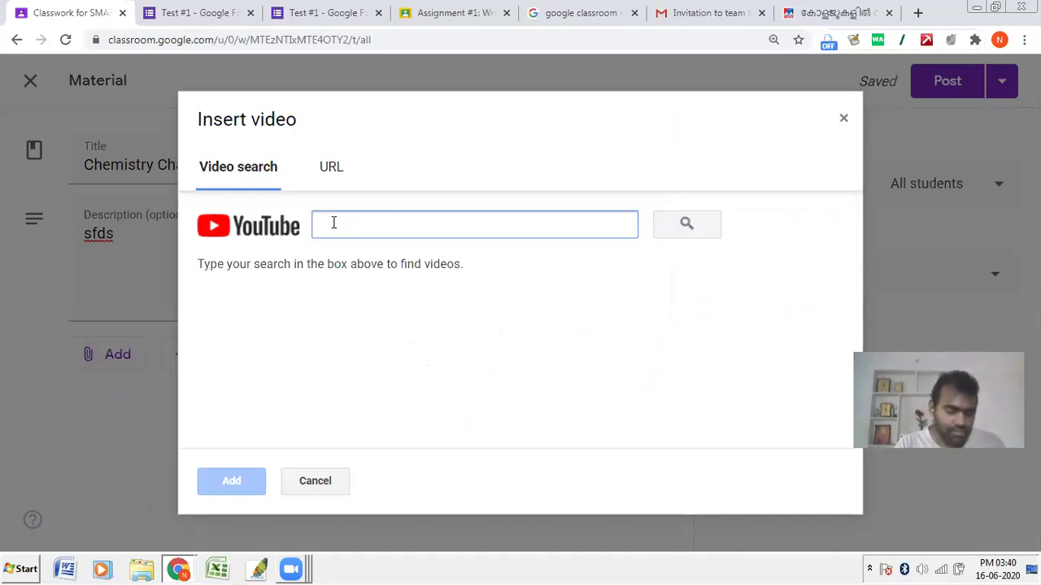
text(chemical reaction)
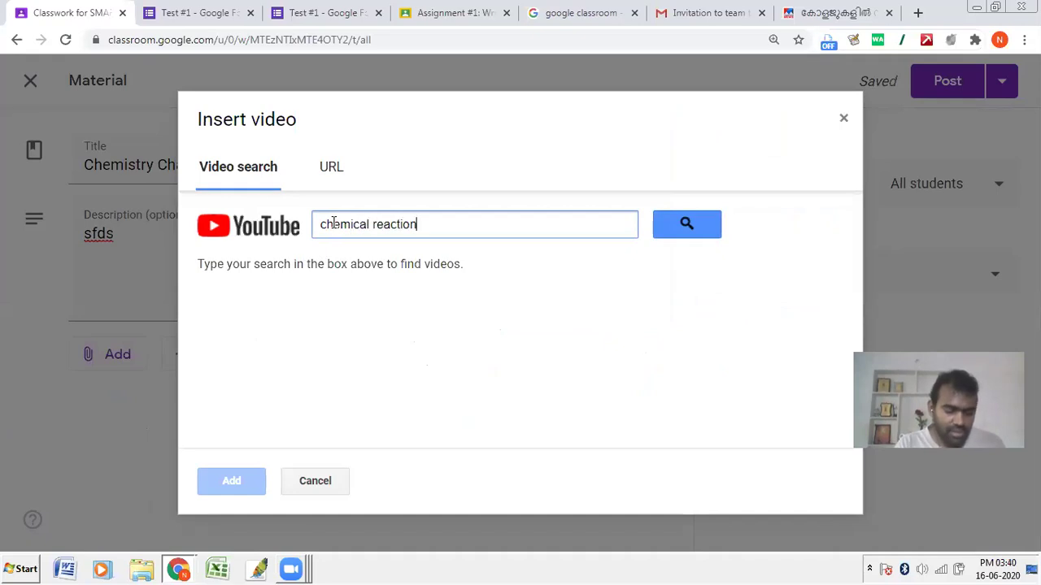
key(Return)
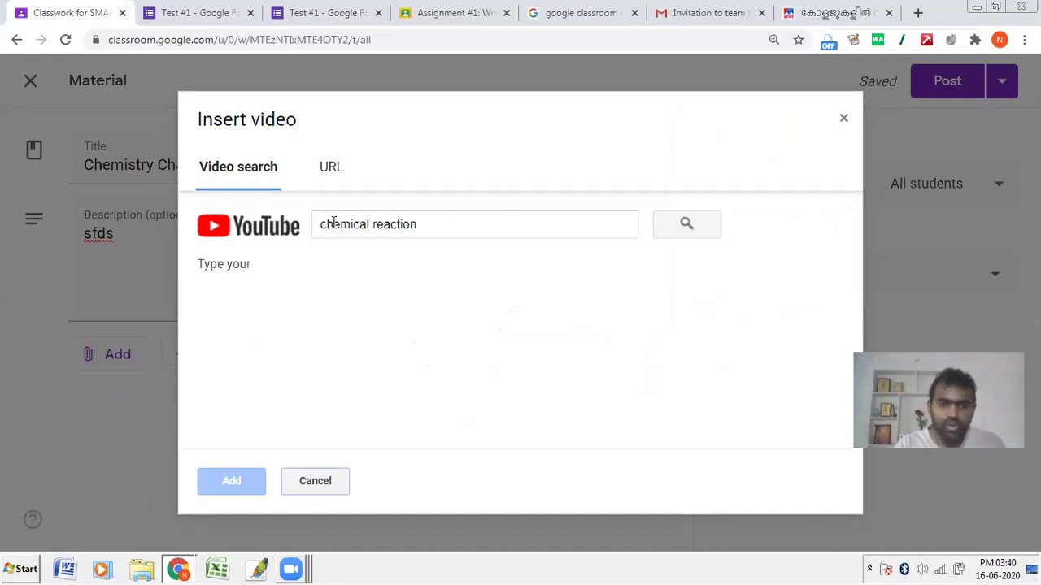
click(402, 306)
click(241, 480)
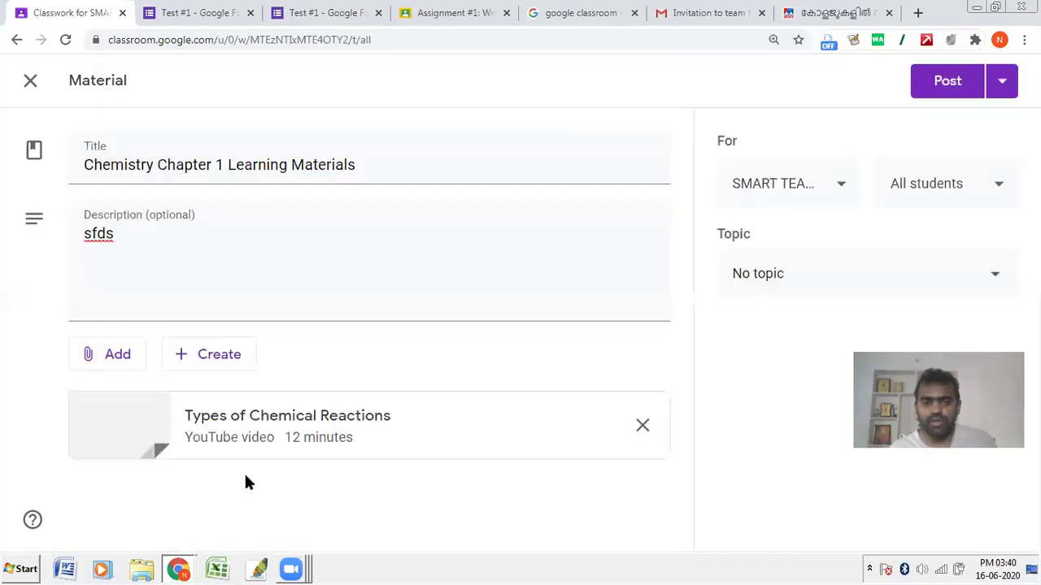
Step: File the material under the Chemistry topic and post it to the class
click(789, 274)
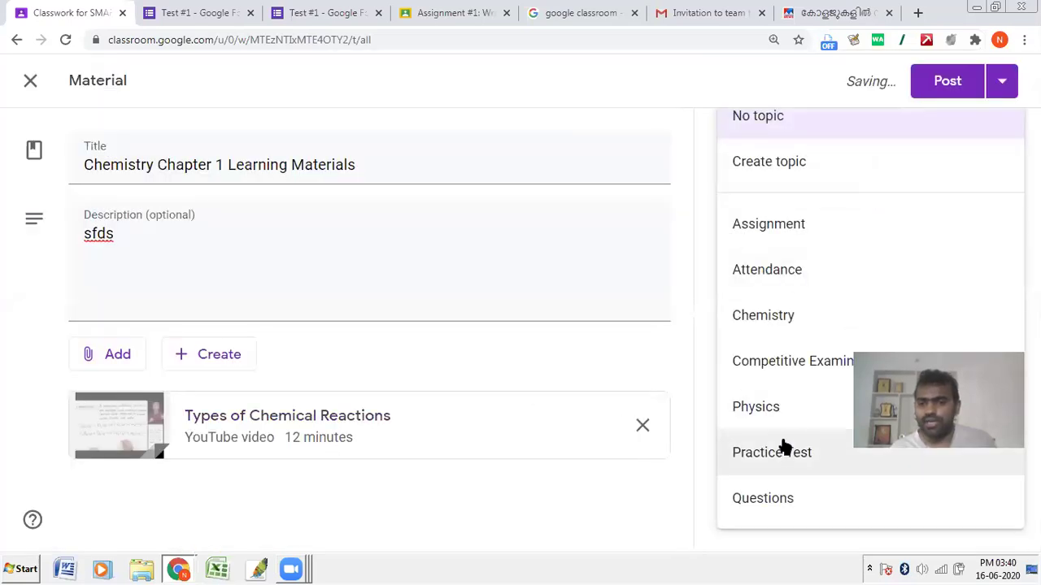
click(781, 317)
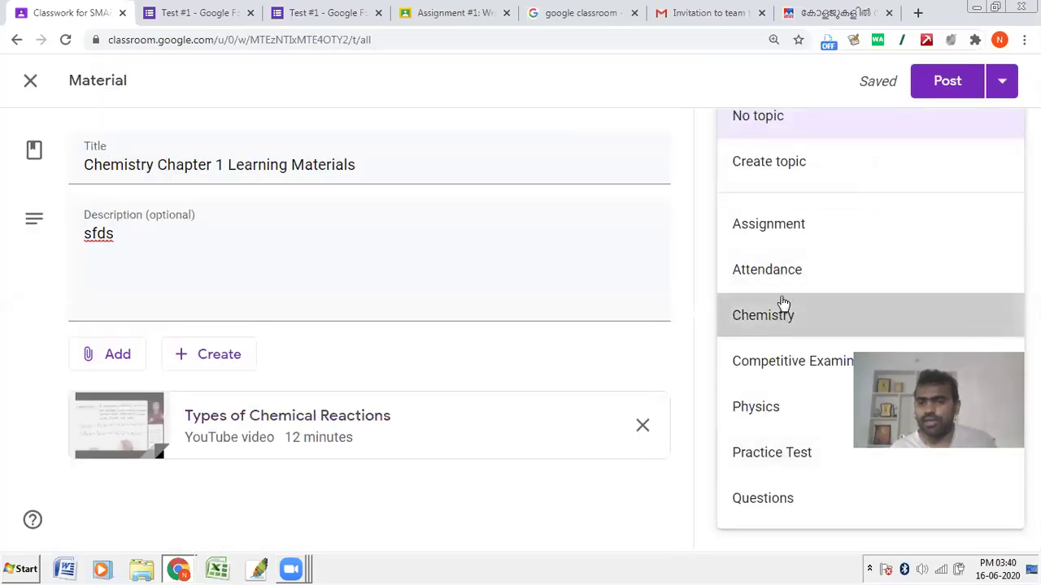
click(935, 92)
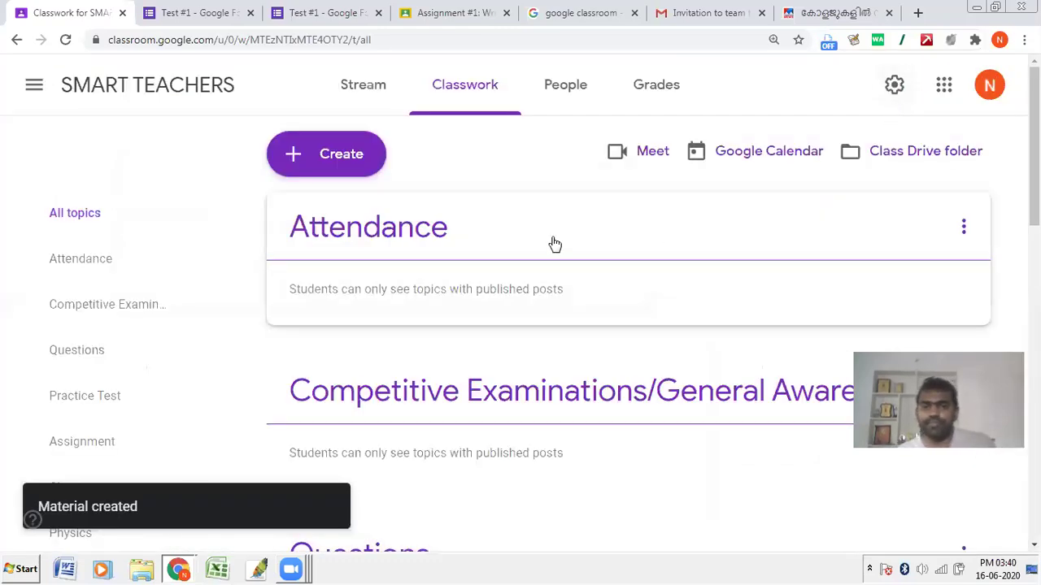
key(alt+Tab)
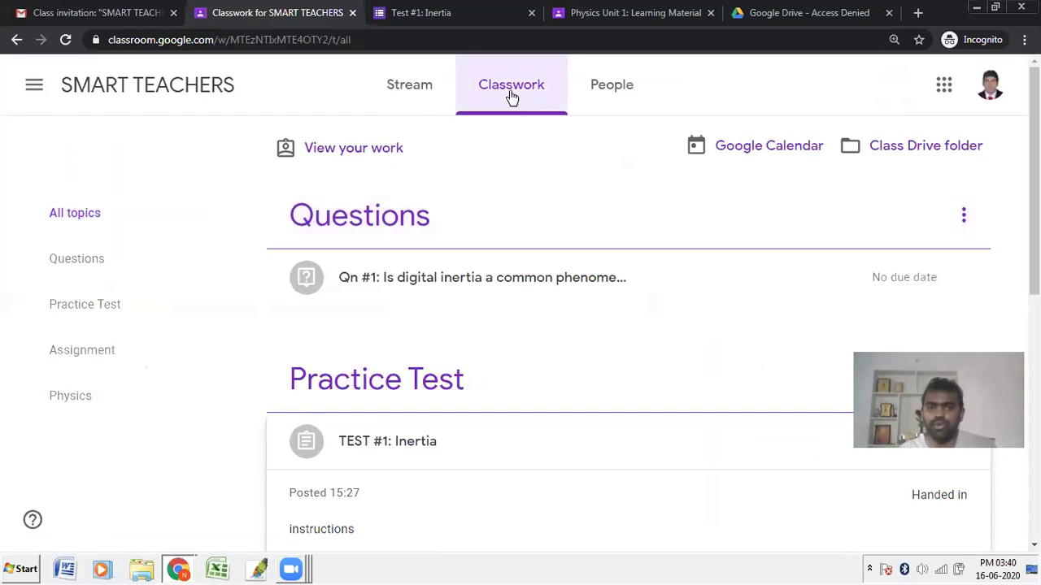
Step: Refresh the student's Classwork, expand the Chemistry Chapter 1 Learning Materials post, then return to the teacher's class
click(511, 98)
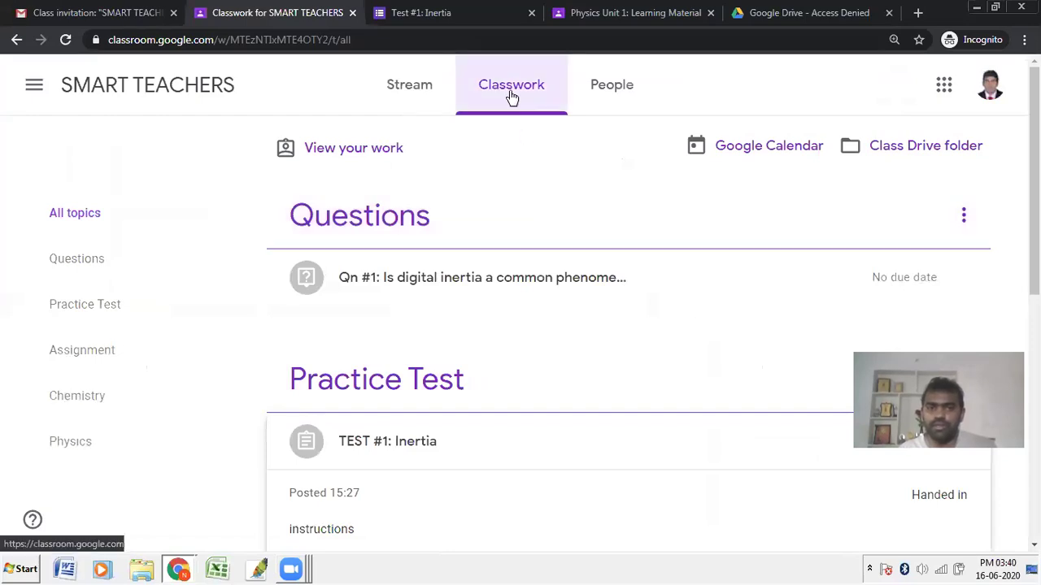
scroll(415, 344, down, 8)
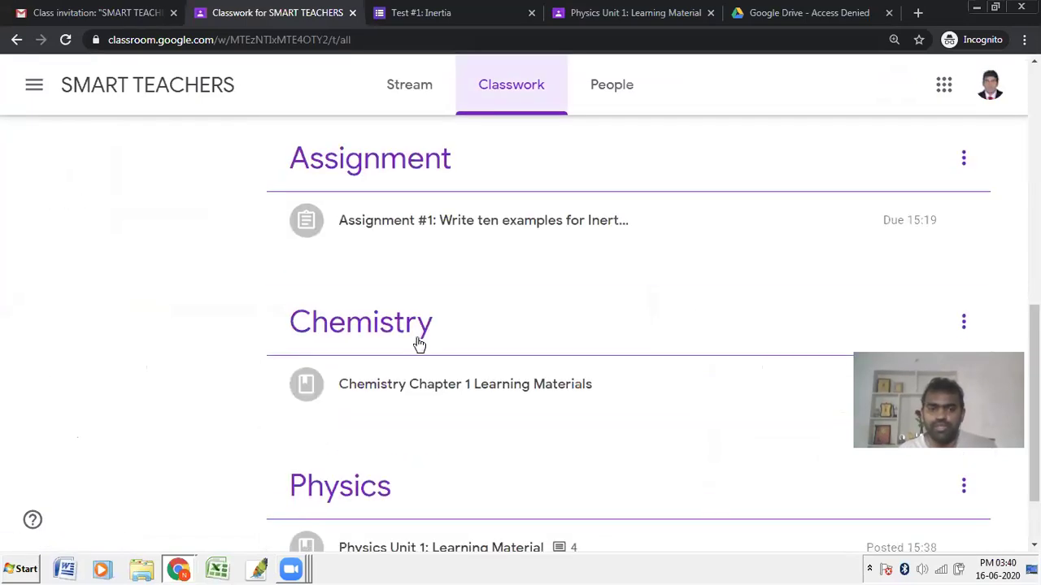
click(400, 394)
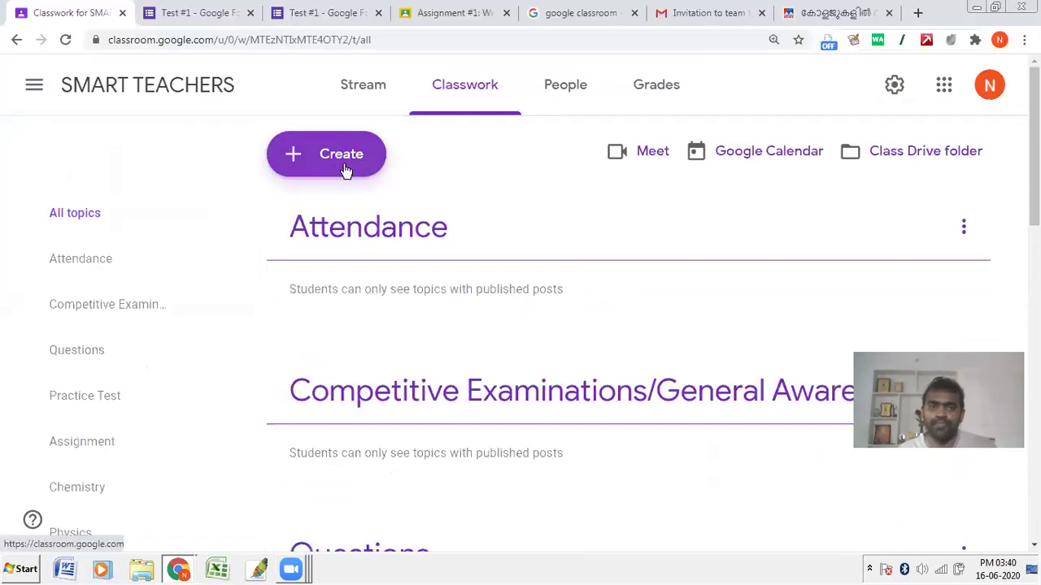
click(344, 168)
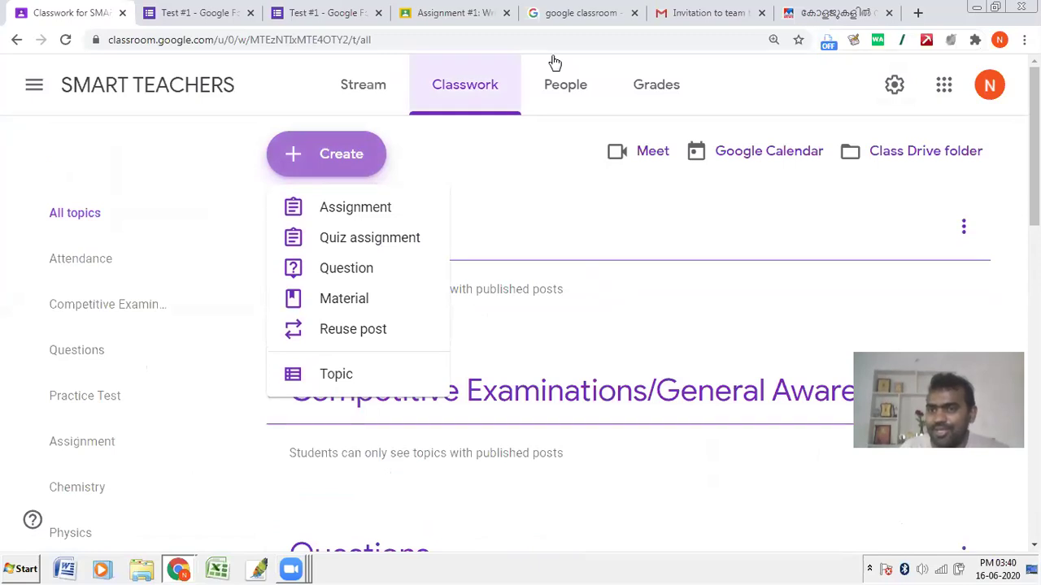
click(892, 103)
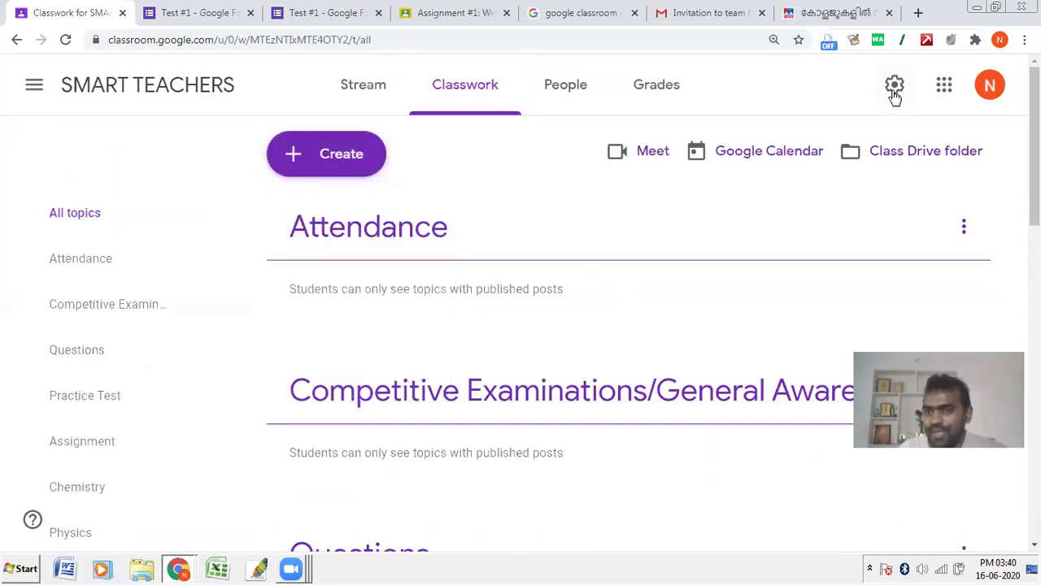
click(893, 87)
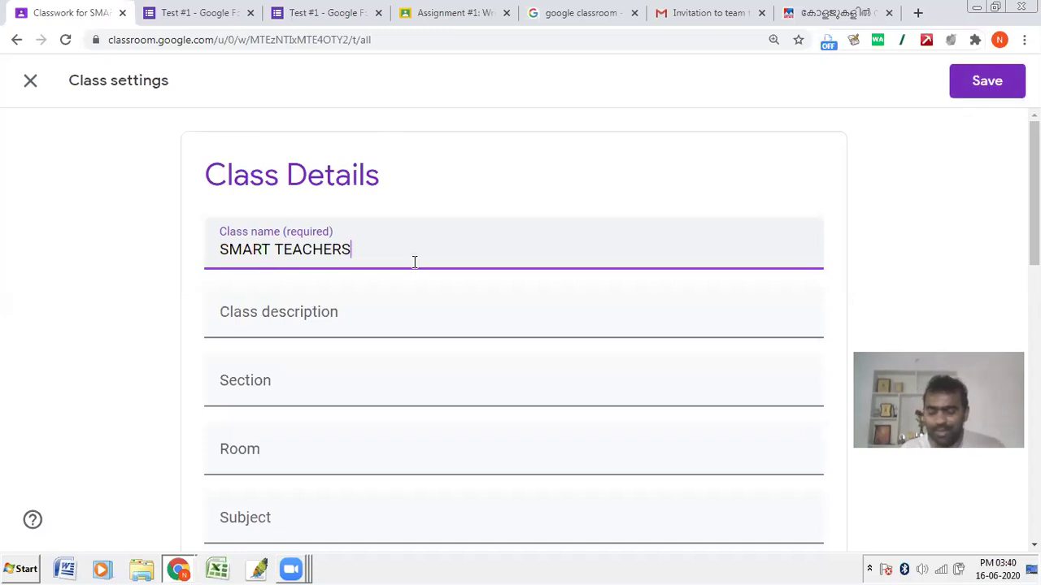
text(2021)
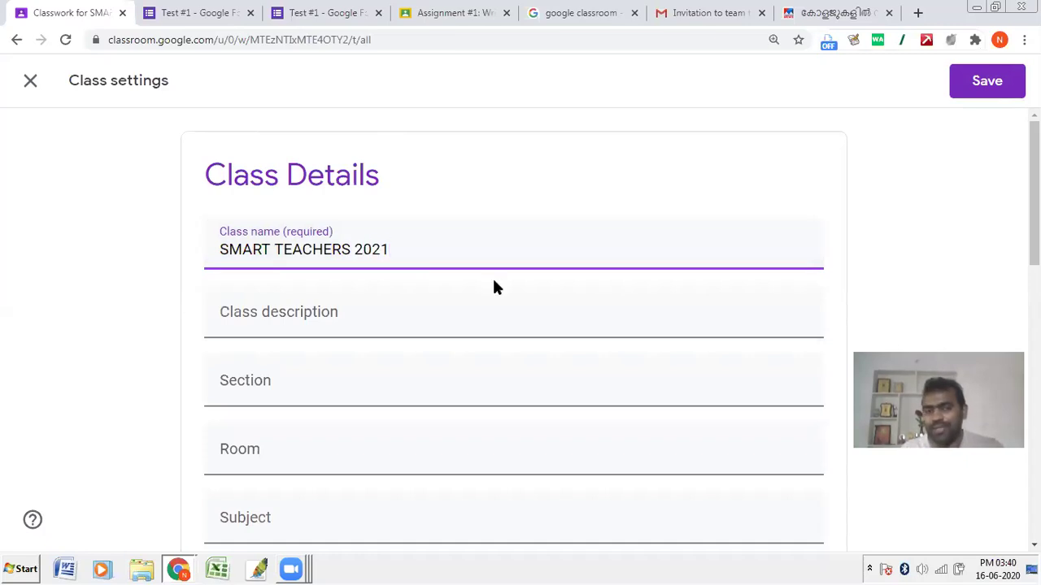
drag(427, 251, 351, 250)
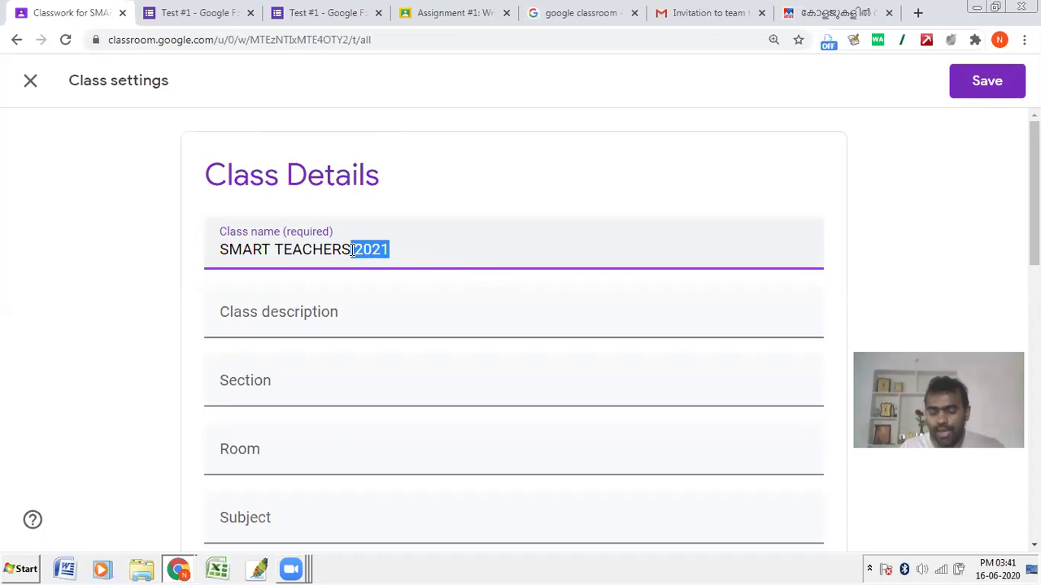
key(BackSpace)
click(31, 83)
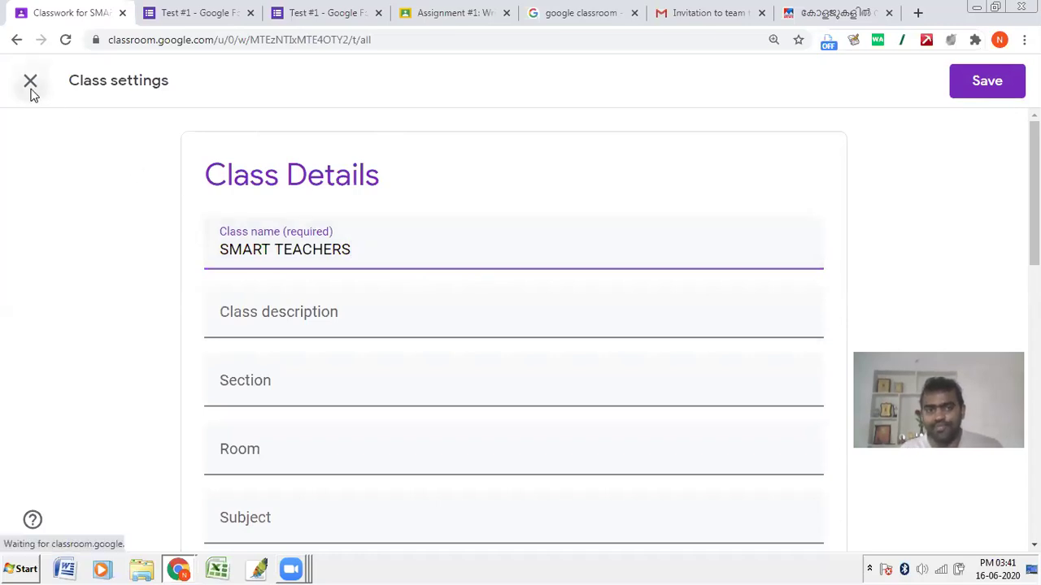
click(626, 346)
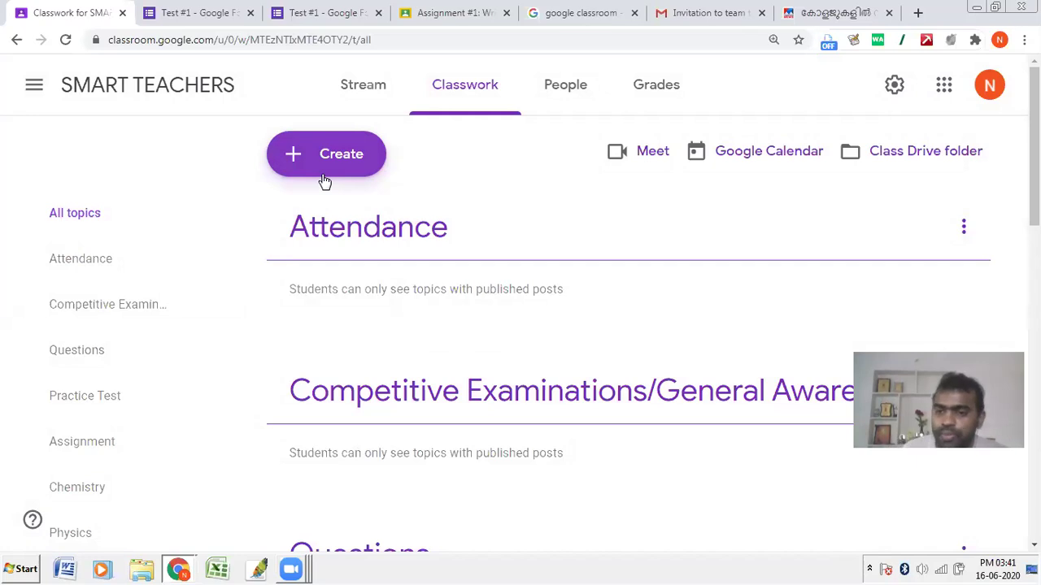
Step: Start reusing a post, choosing JBAS CHENNAI as the source class
click(325, 173)
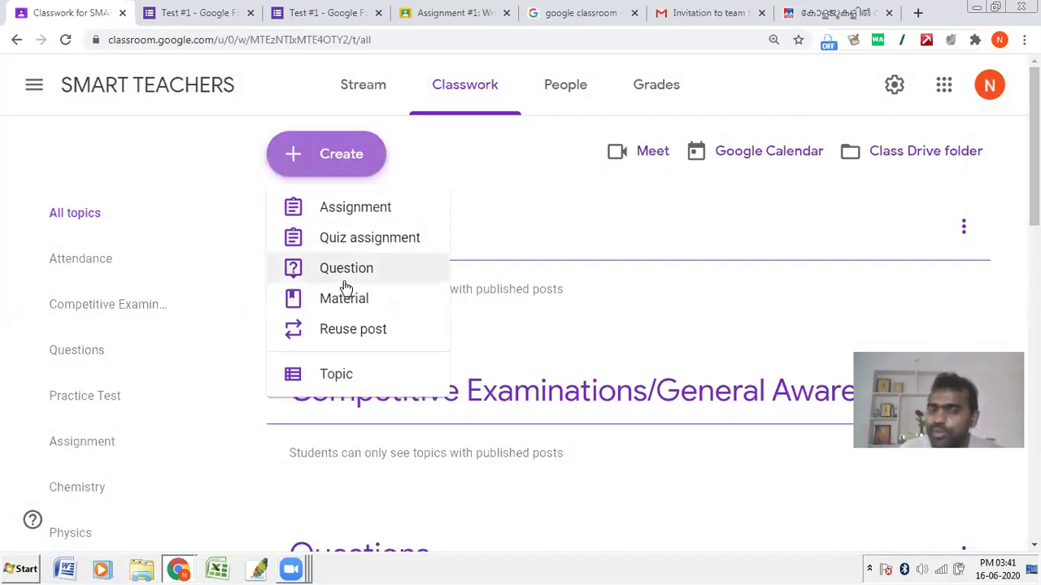
click(354, 334)
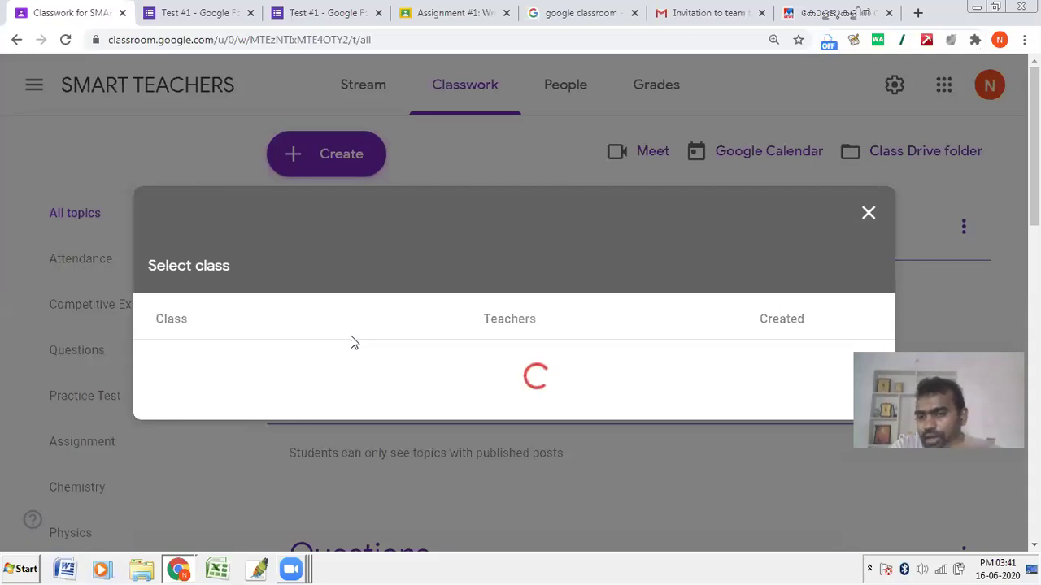
click(868, 213)
click(295, 155)
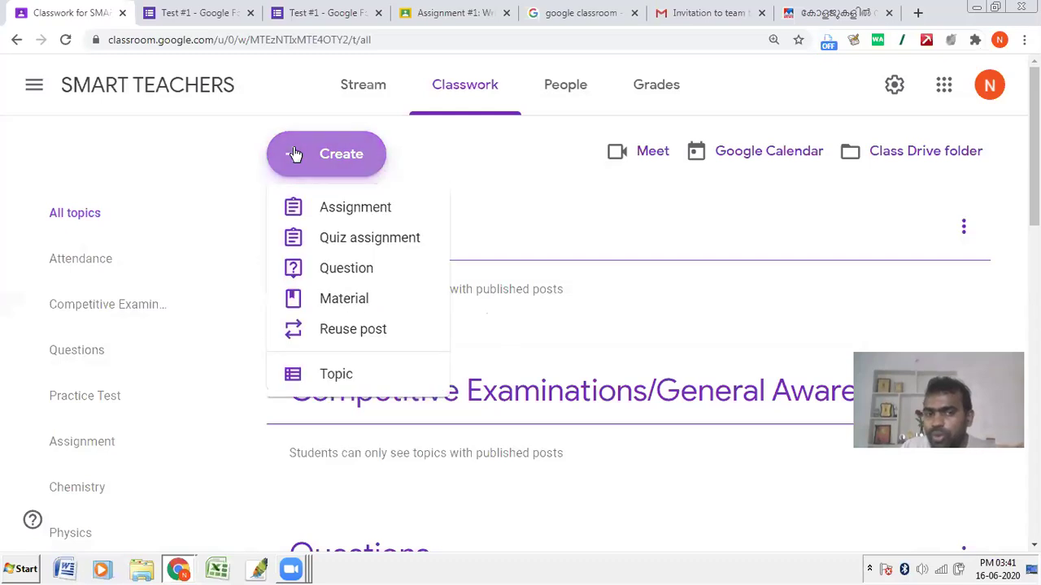
click(325, 333)
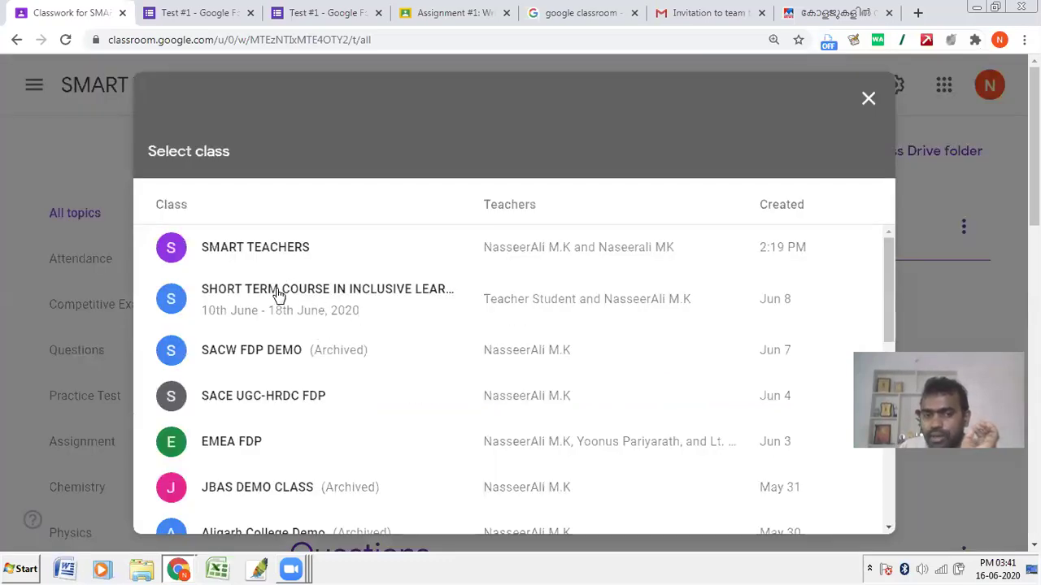
scroll(276, 294, down, 3)
click(233, 350)
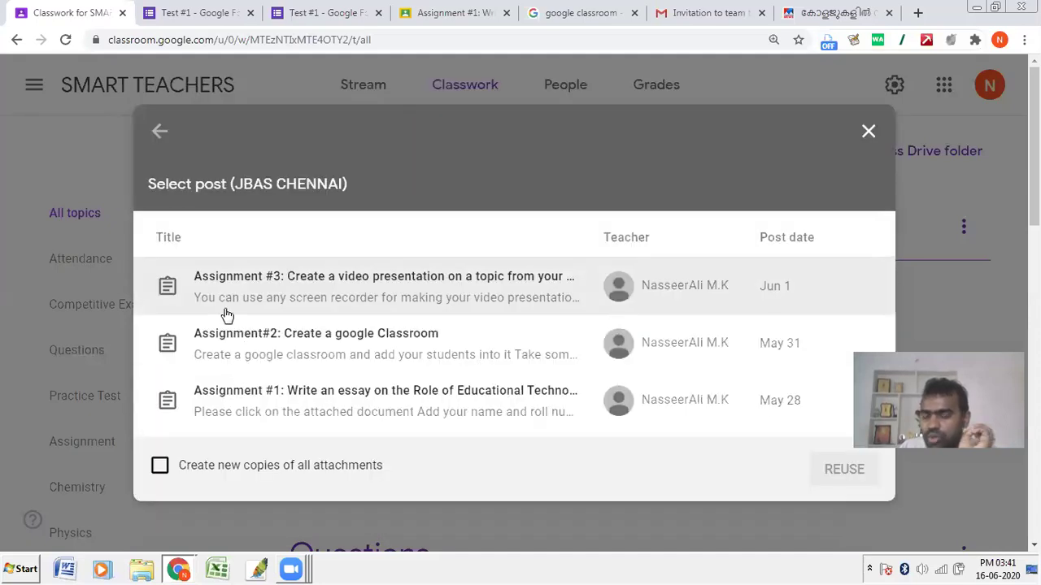
Step: Reuse the Educational Technology essay Assignment #1 and close it as a draft
click(242, 411)
click(837, 470)
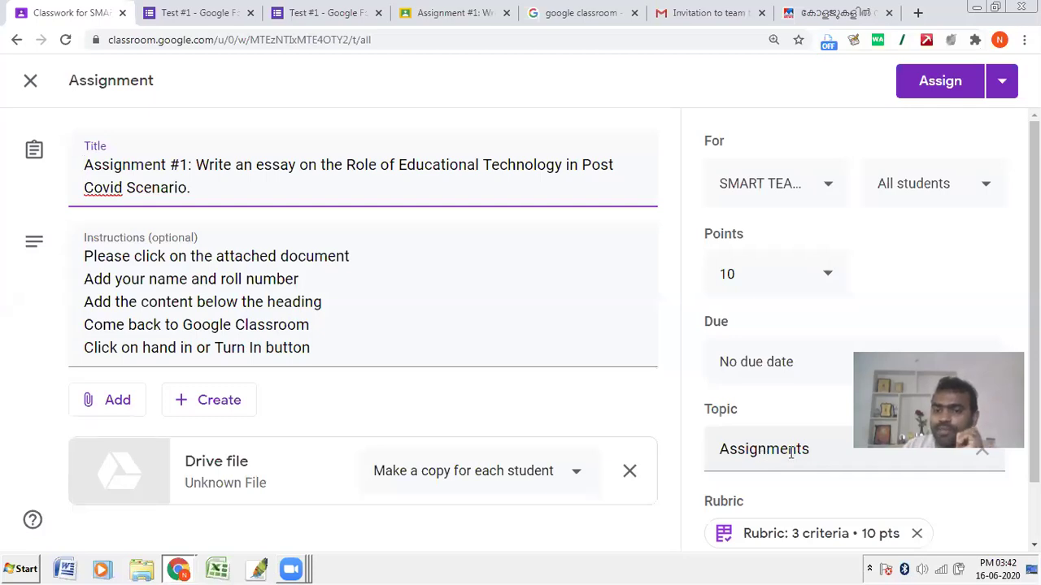
scroll(790, 452, down, 1)
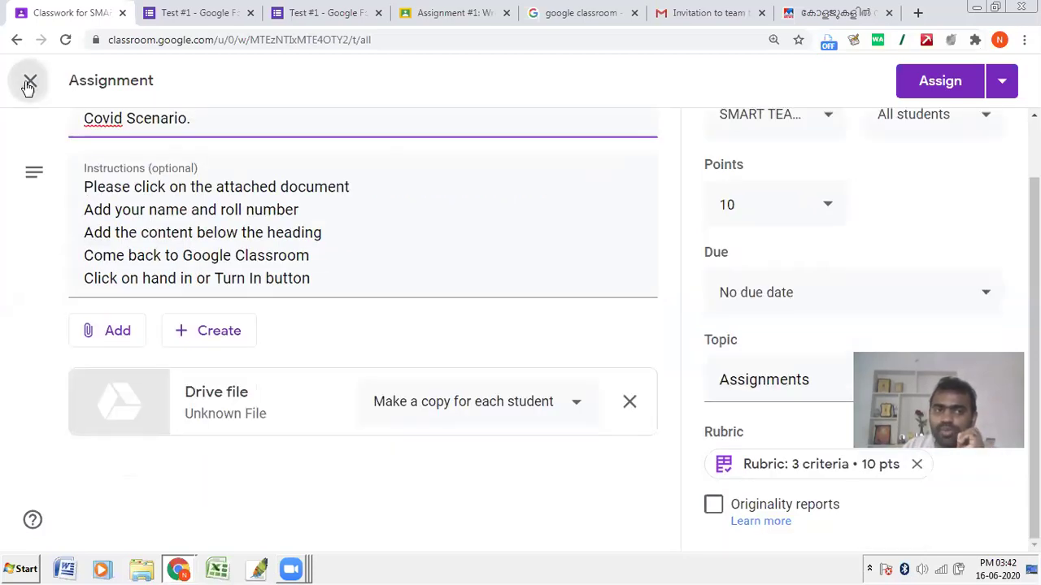
click(30, 81)
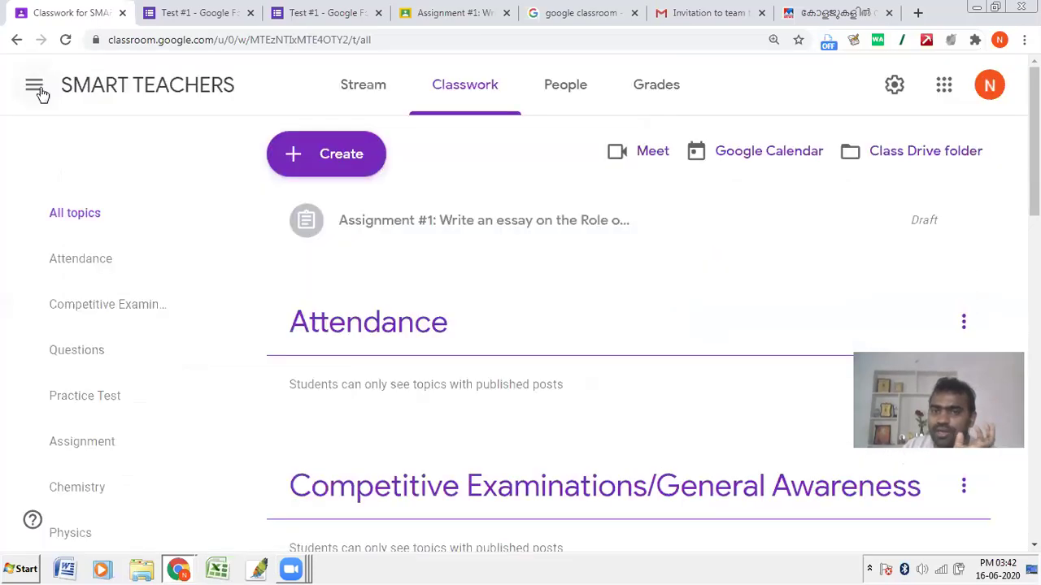
click(323, 153)
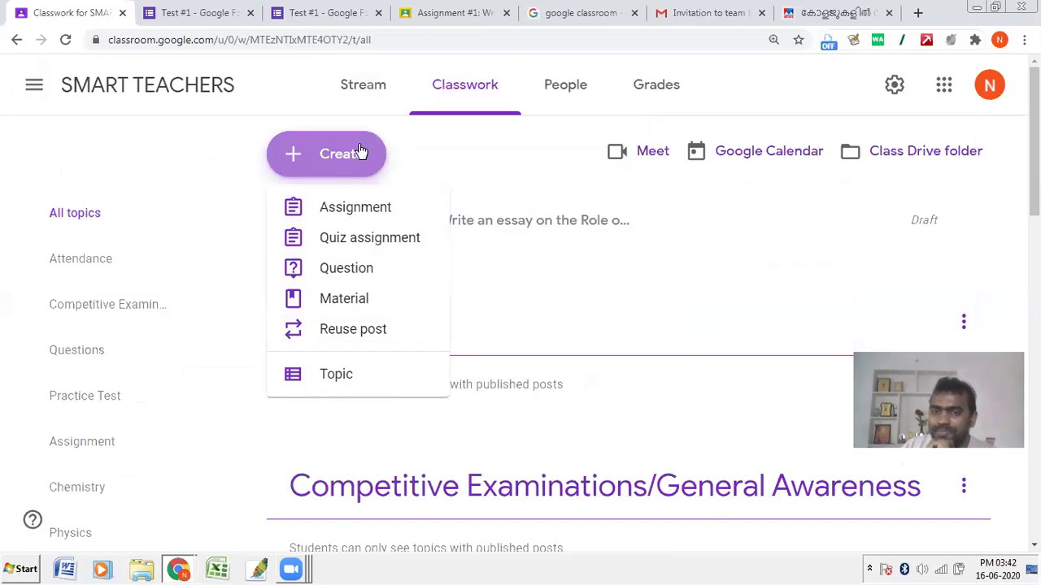
click(599, 90)
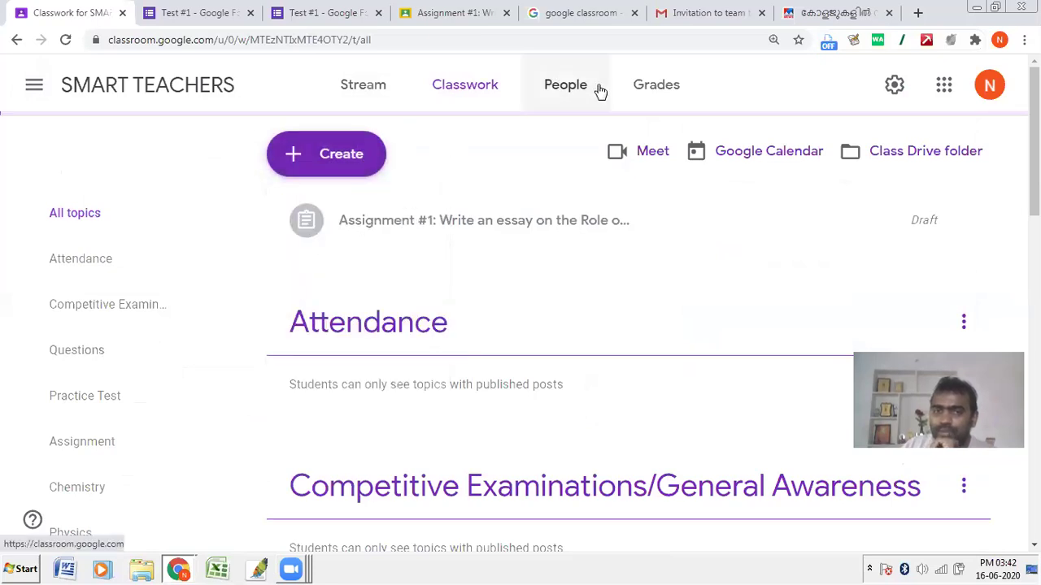
click(357, 91)
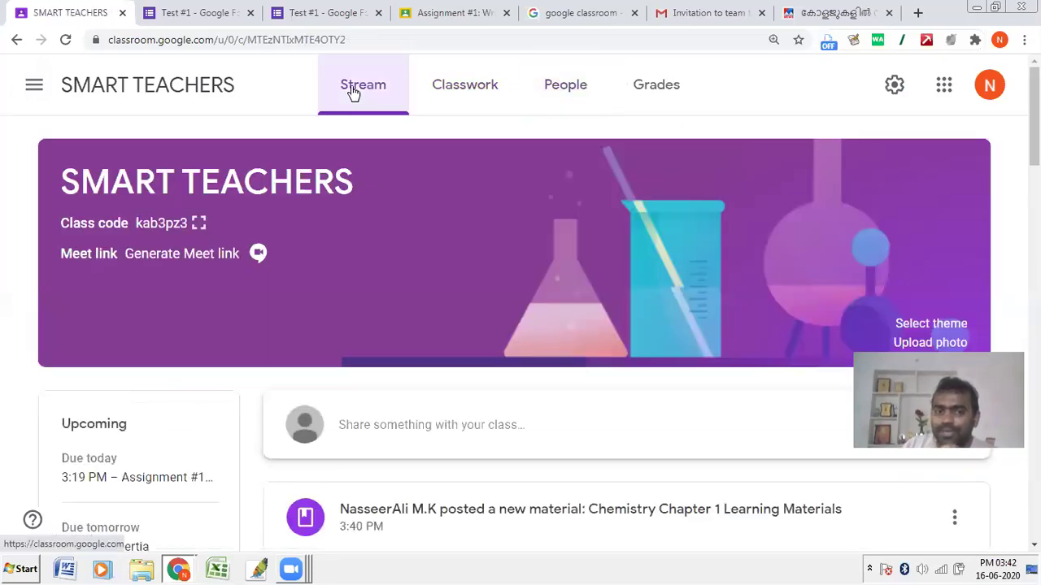
click(450, 89)
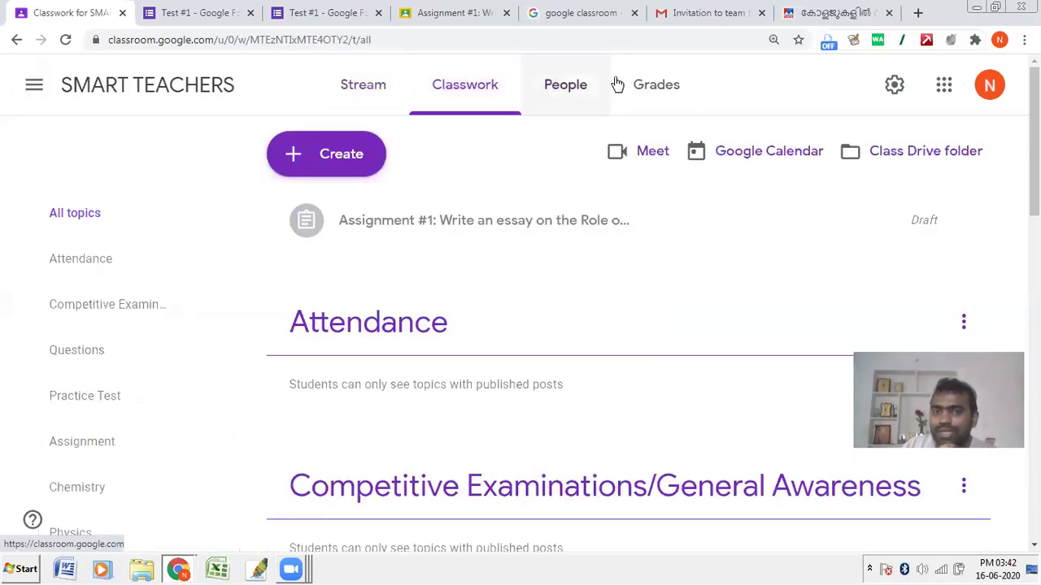
click(649, 86)
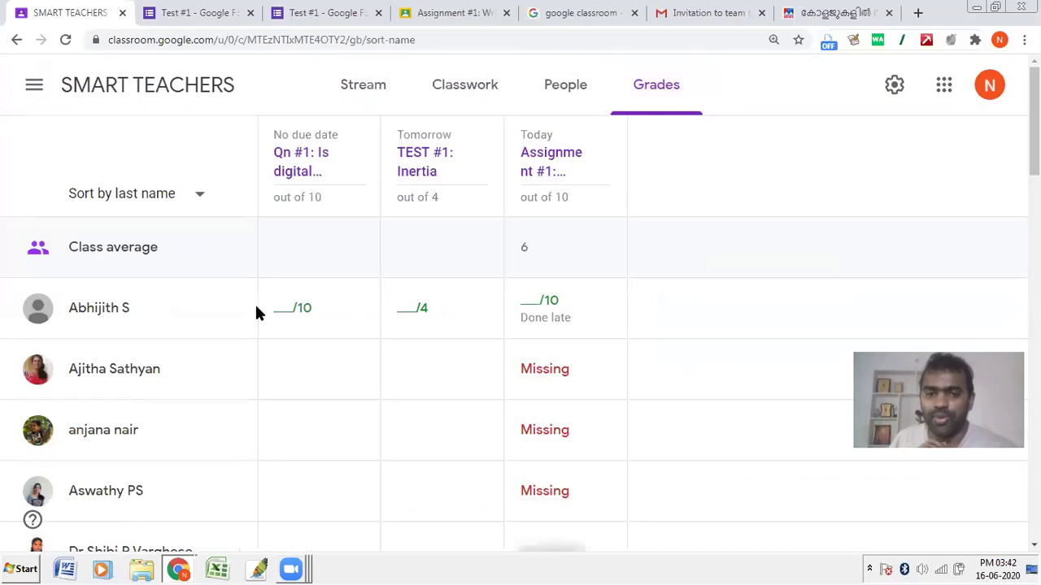
click(544, 322)
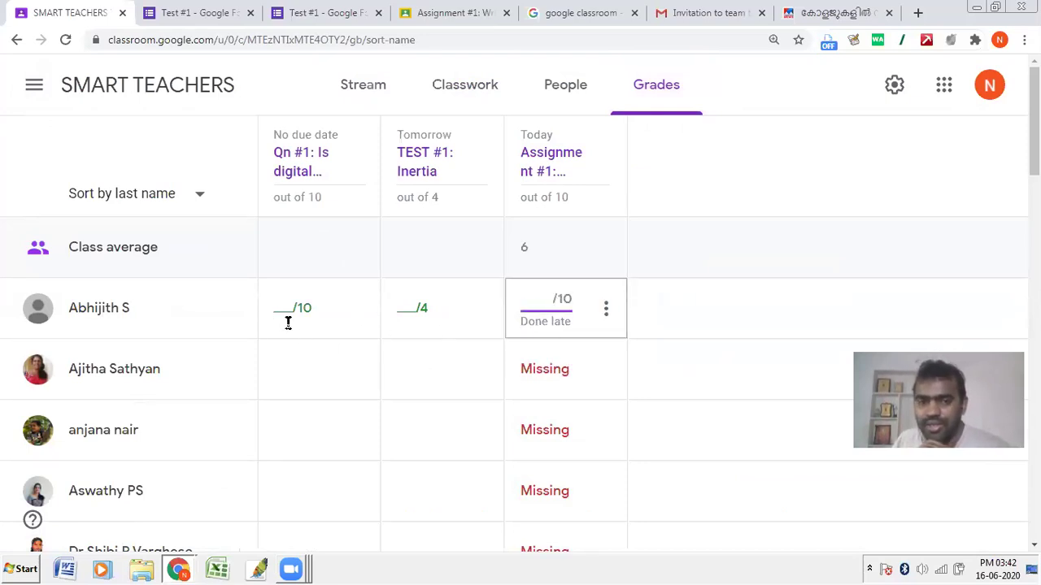
scroll(422, 293, down, 15)
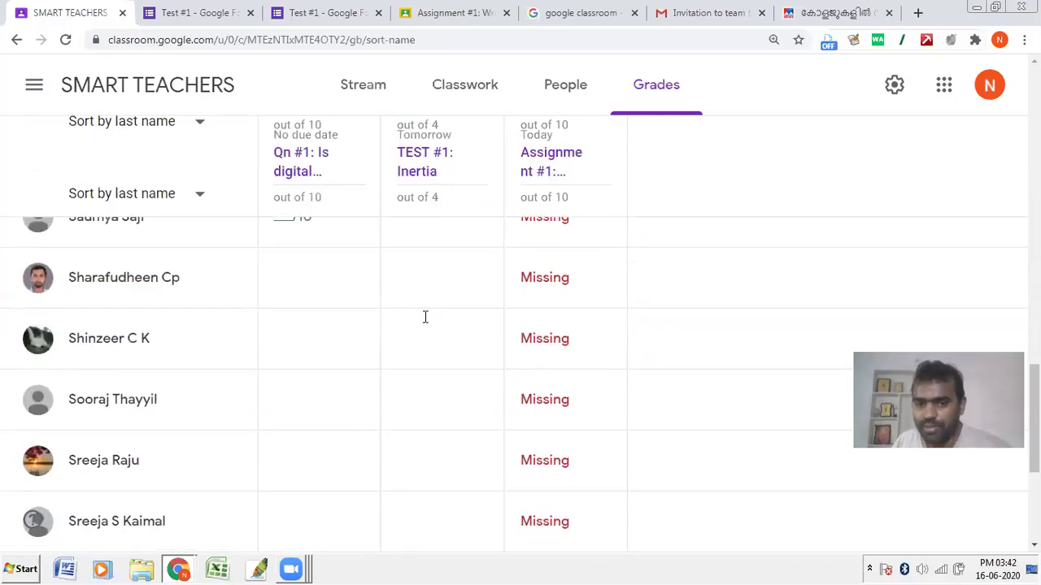
scroll(424, 317, down, 3)
scroll(423, 320, up, 10)
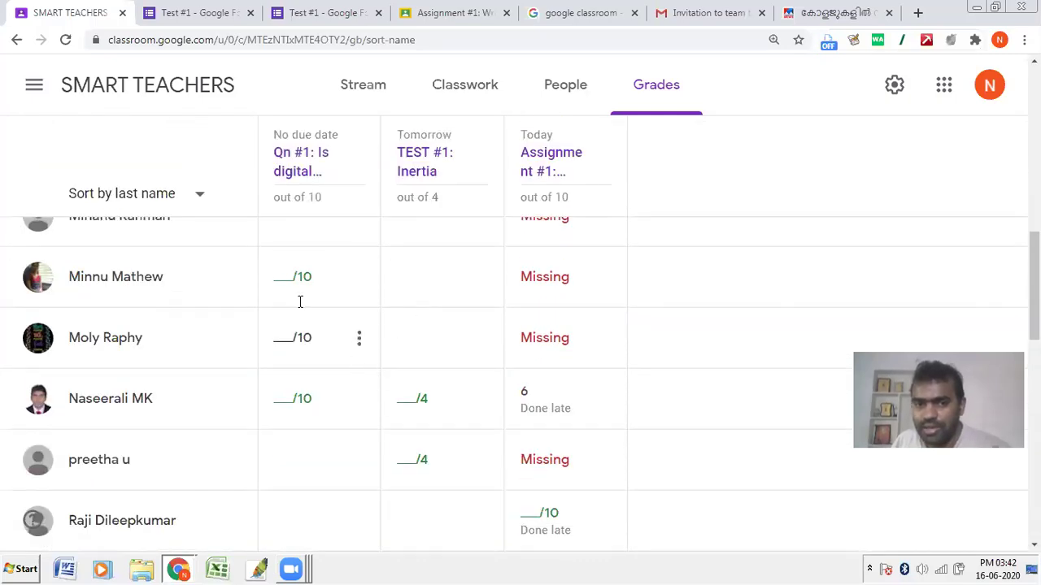
scroll(358, 241, up, 10)
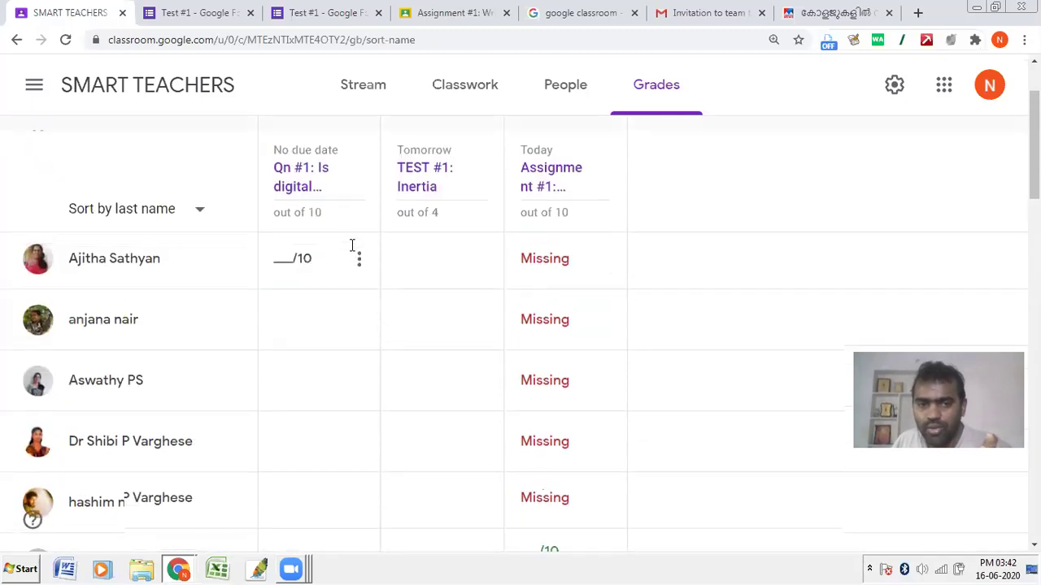
scroll(352, 245, up, 2)
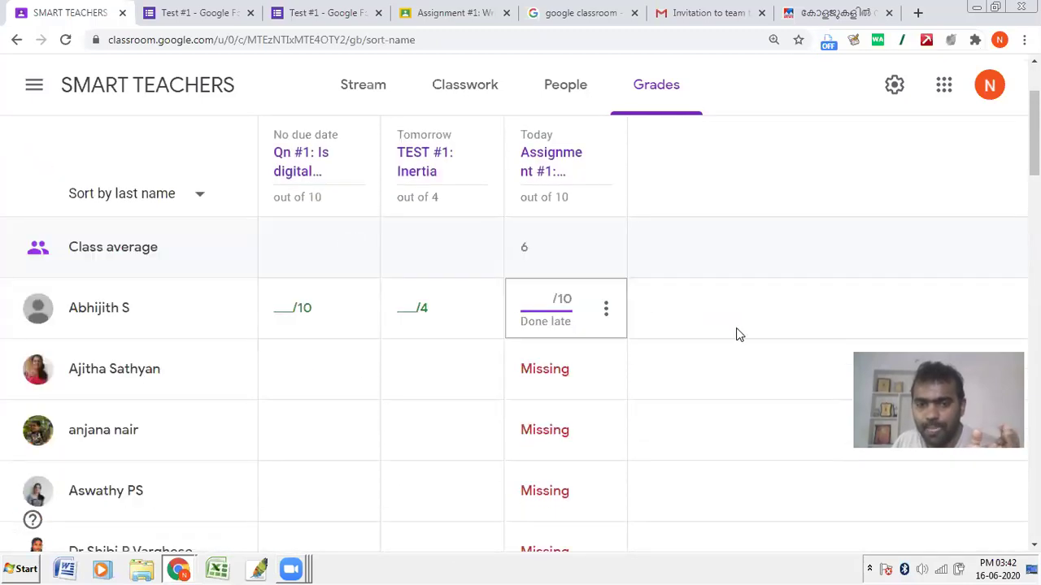
click(732, 294)
scroll(587, 339, down, 15)
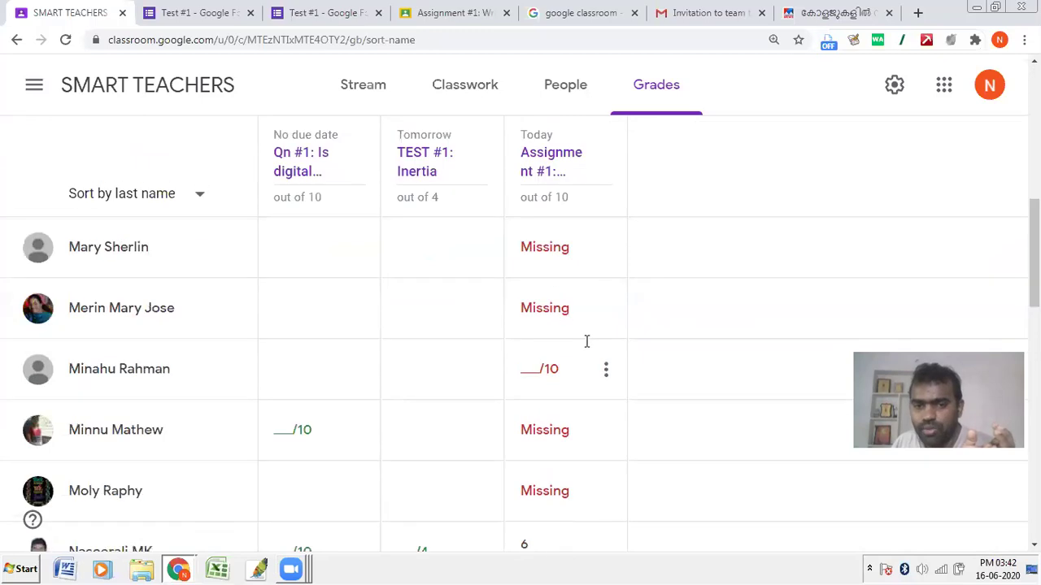
scroll(586, 340, down, 10)
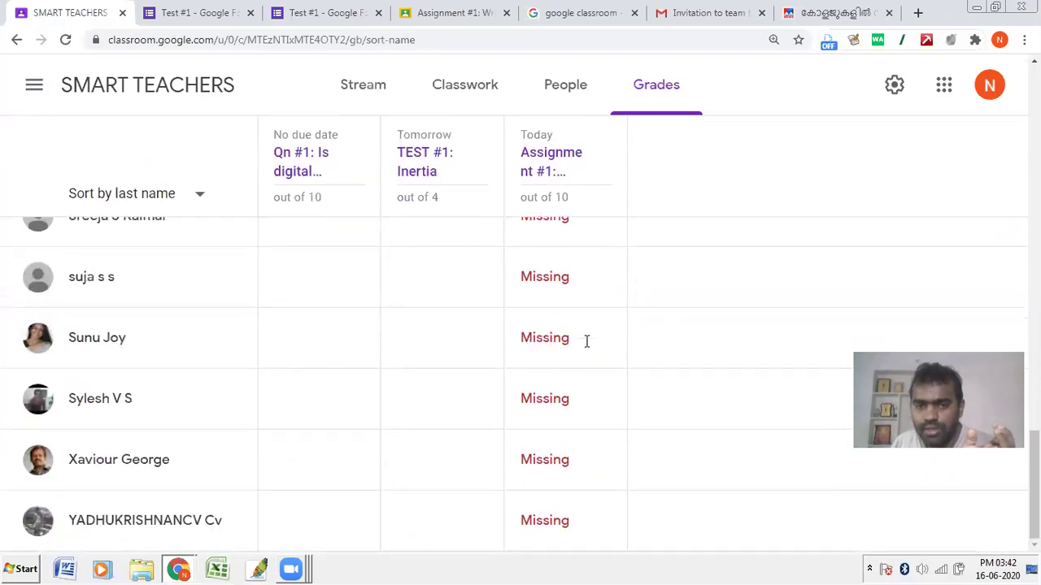
scroll(681, 380, up, 12)
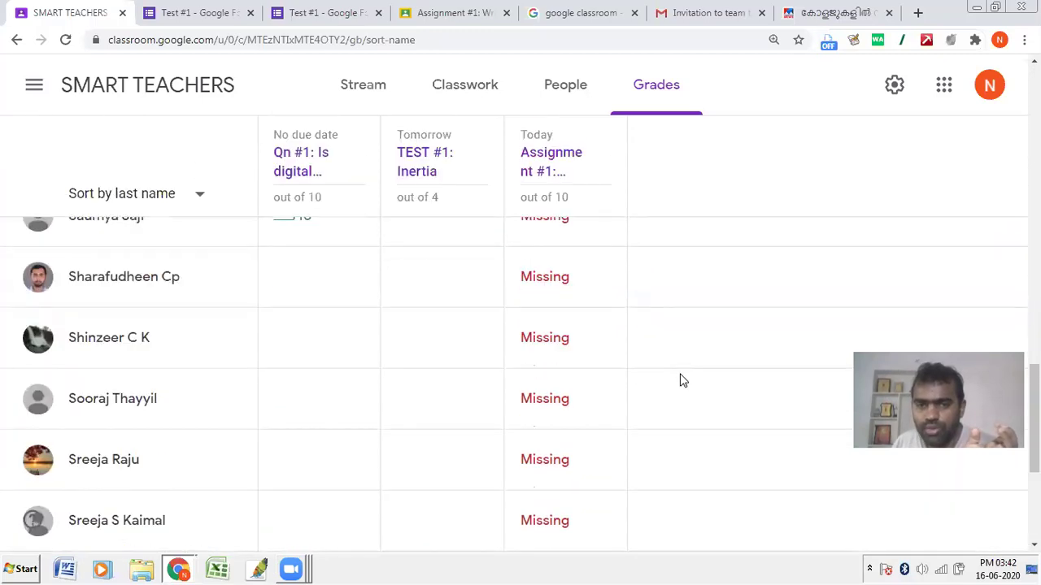
scroll(681, 379, up, 5)
scroll(661, 376, down, 5)
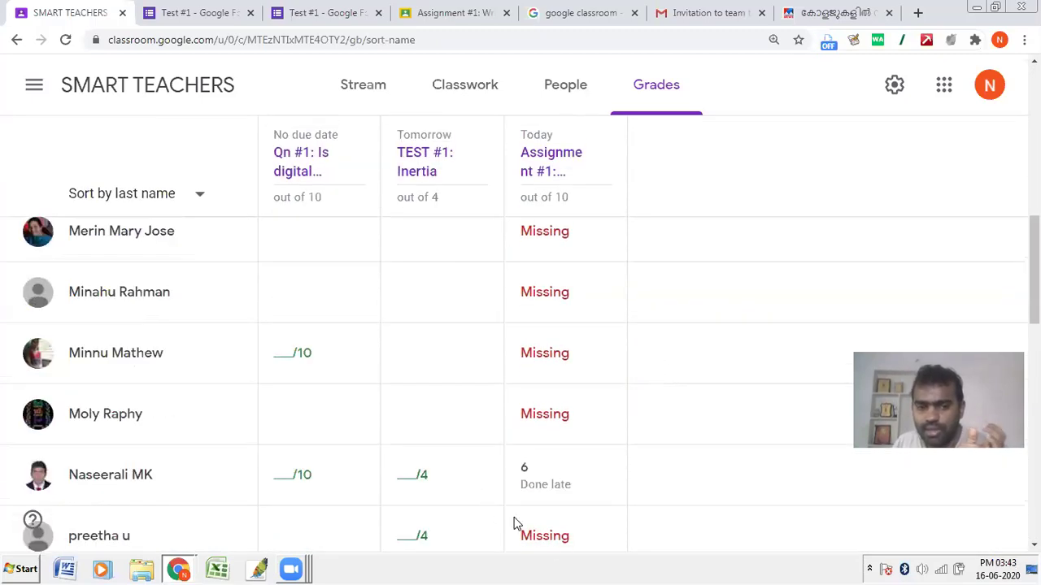
scroll(648, 346, up, 10)
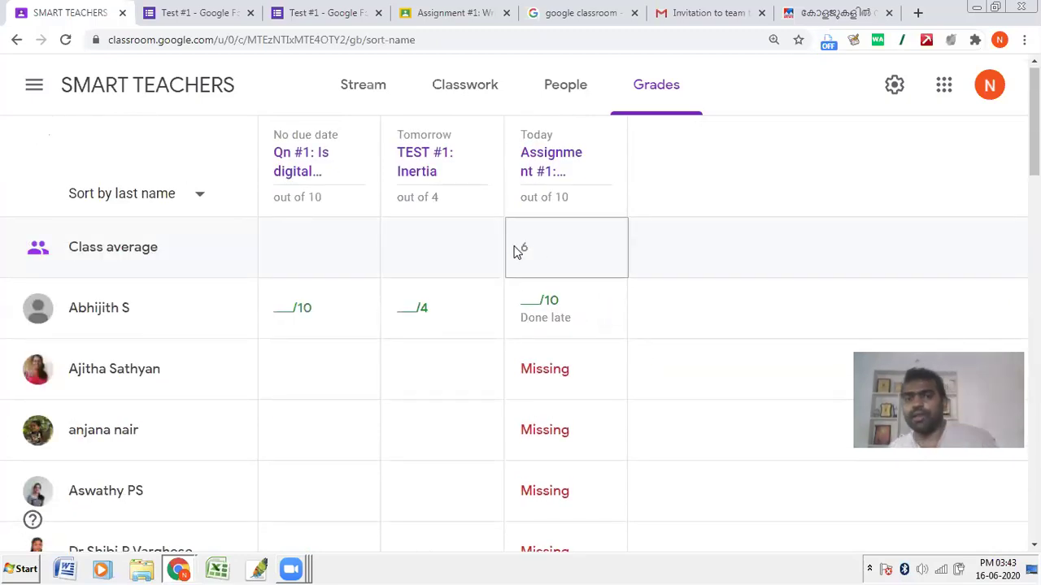
click(472, 96)
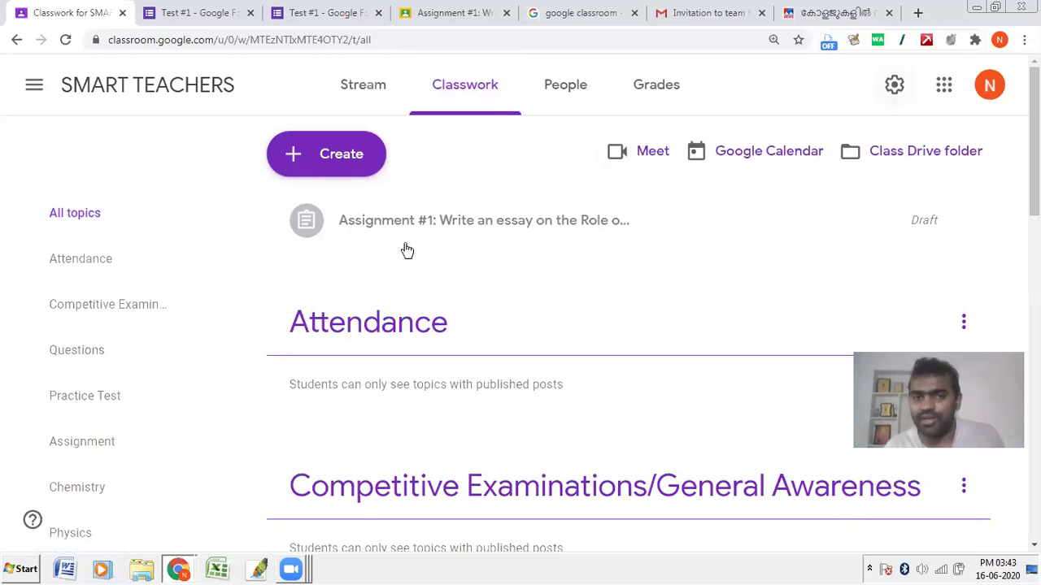
Step: Go to the Student work page of the inertia examples Assignment #1
scroll(418, 380, down, 2)
scroll(365, 179, up, 2)
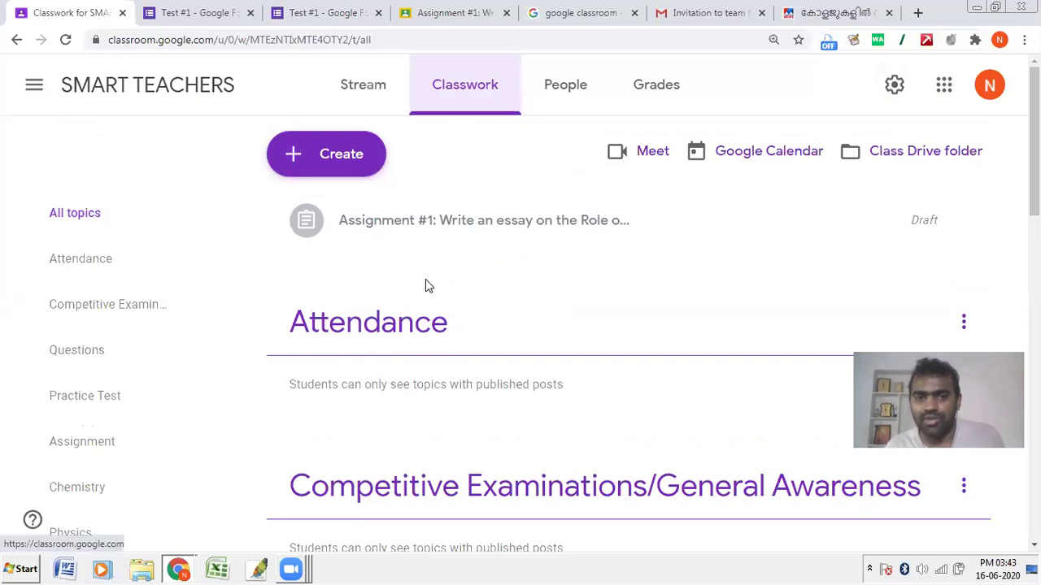
scroll(428, 309, down, 6)
scroll(409, 376, down, 3)
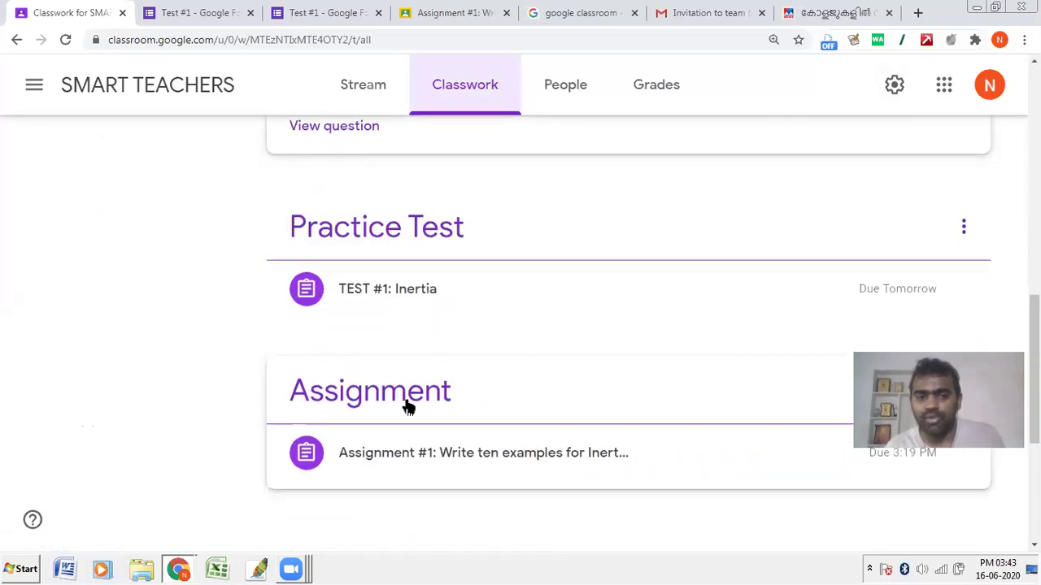
click(400, 455)
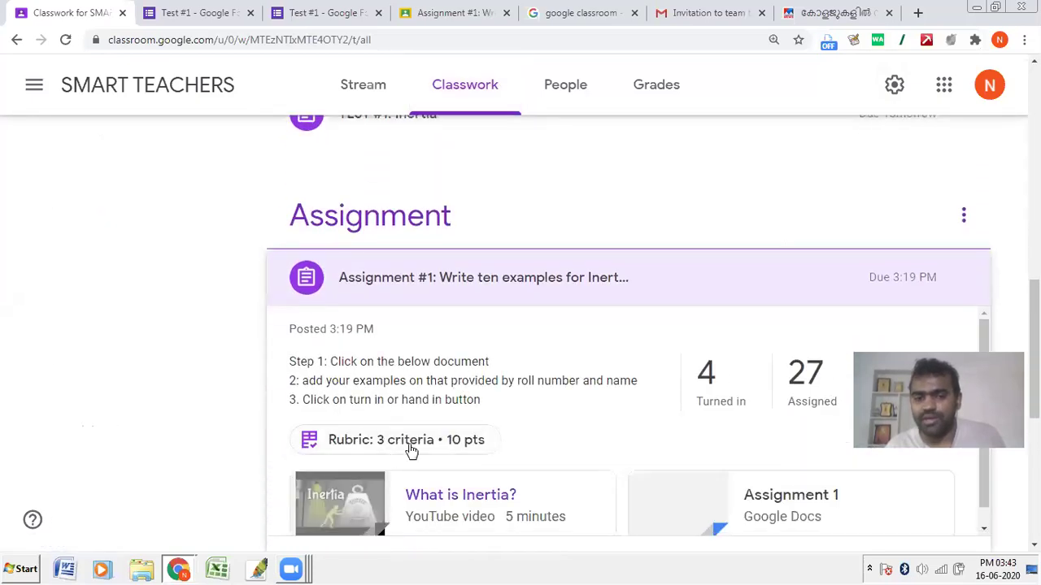
scroll(342, 288, down, 5)
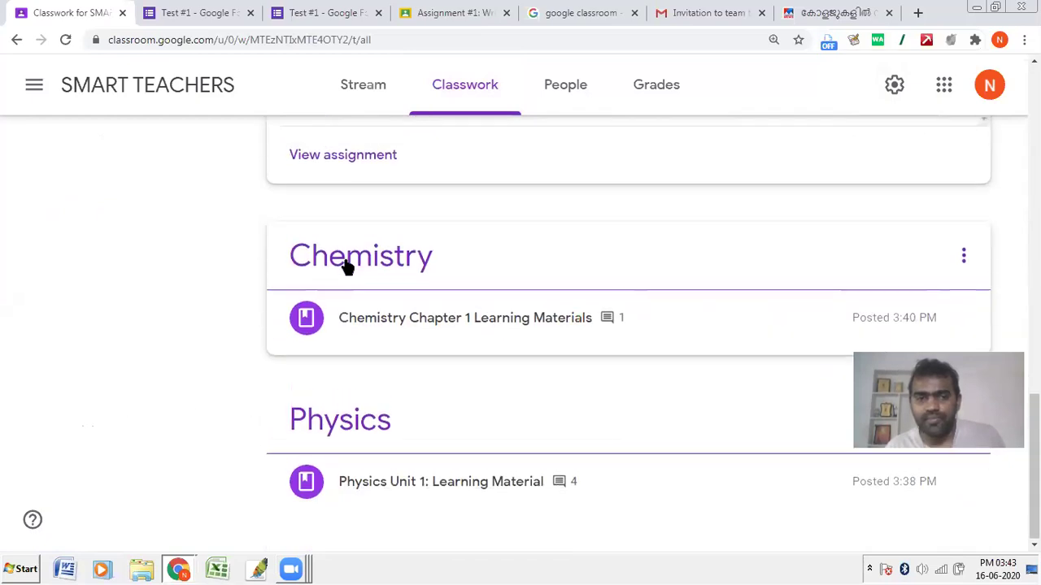
scroll(346, 269, up, 2)
click(348, 287)
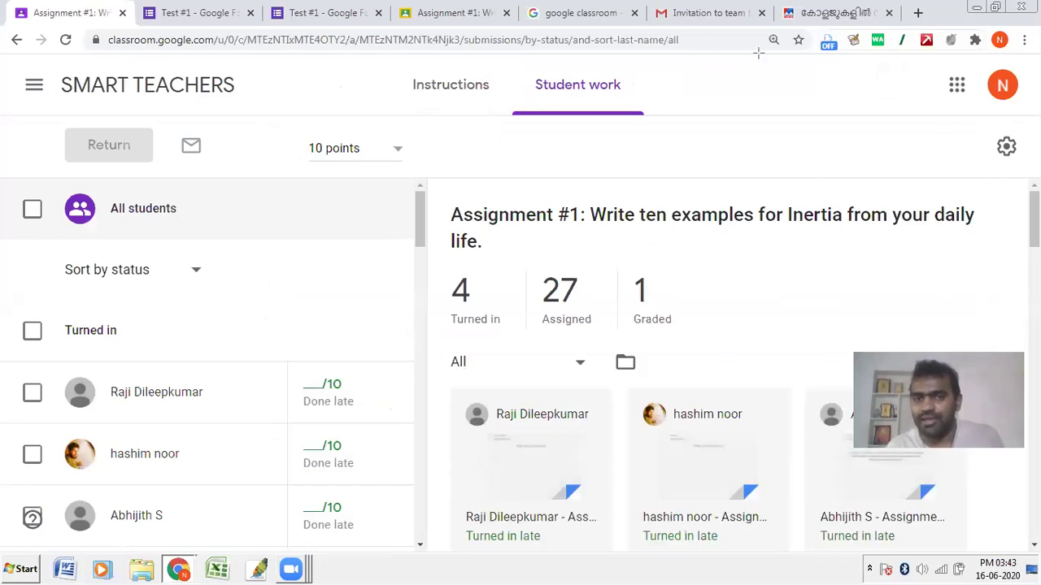
Step: Copy all grades into Google Sheets and return to the Assignment #1 student work tab
click(1007, 146)
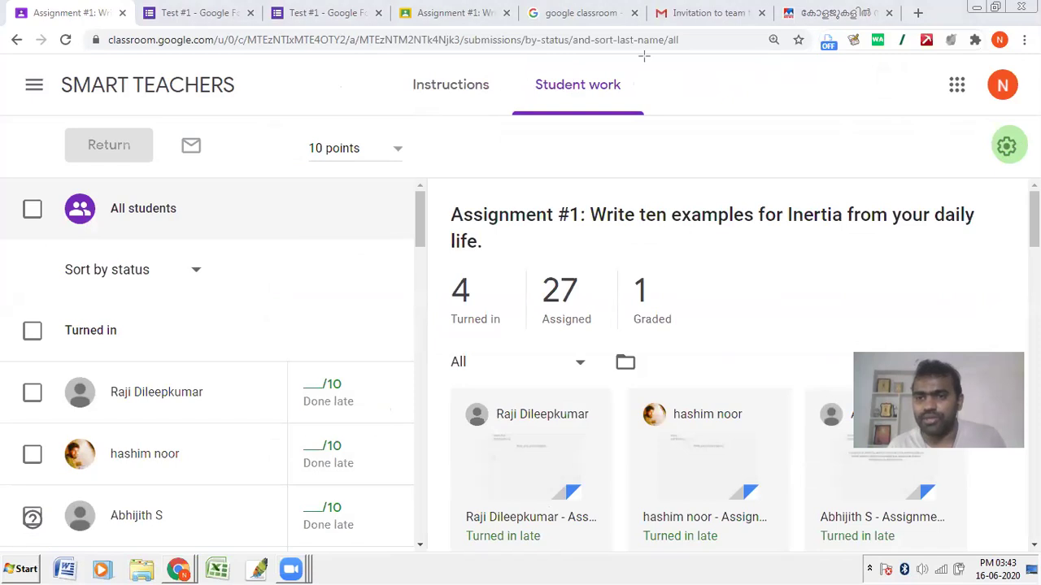
click(1007, 145)
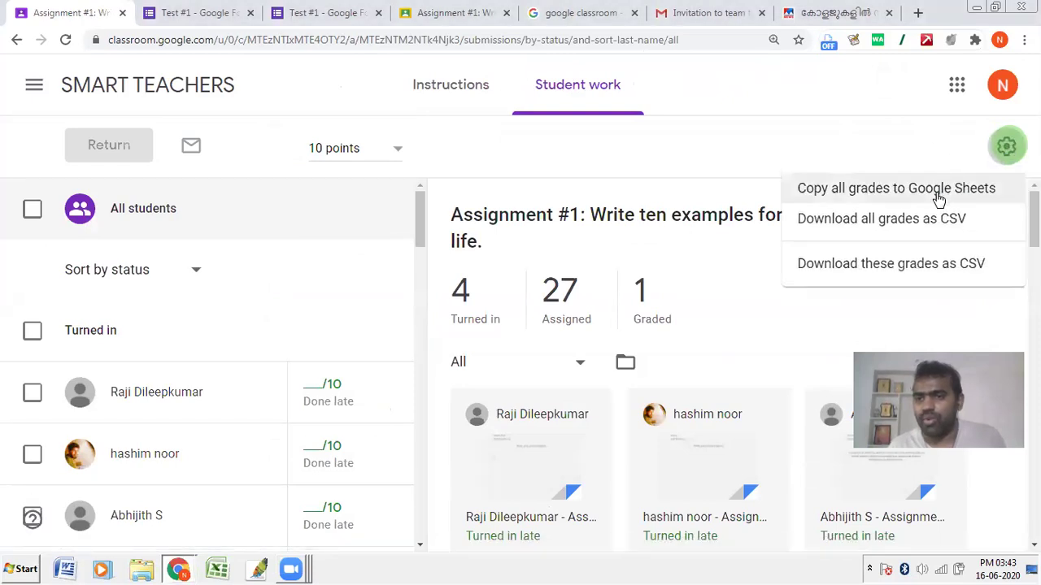
click(937, 196)
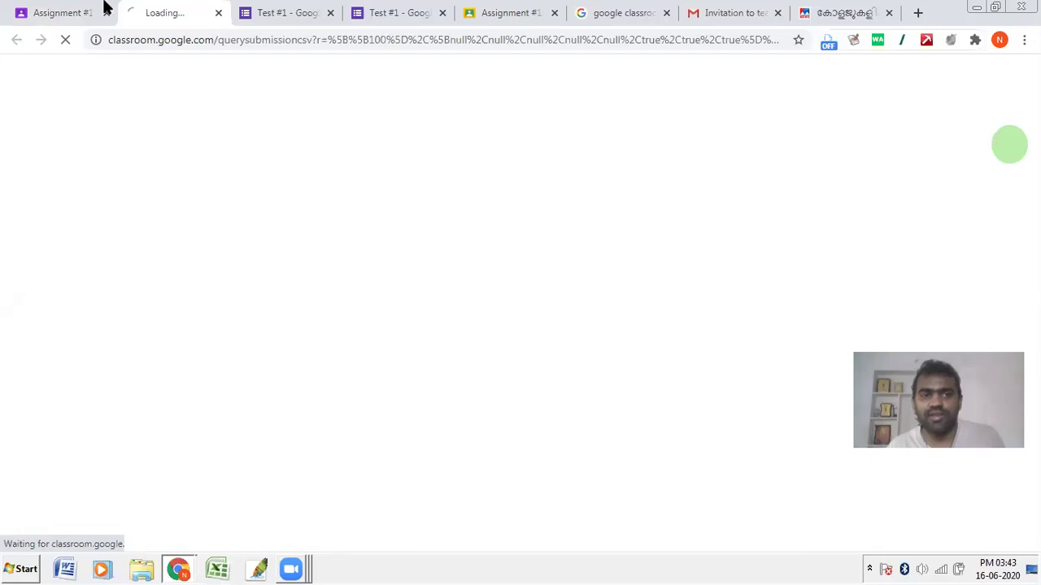
click(70, 10)
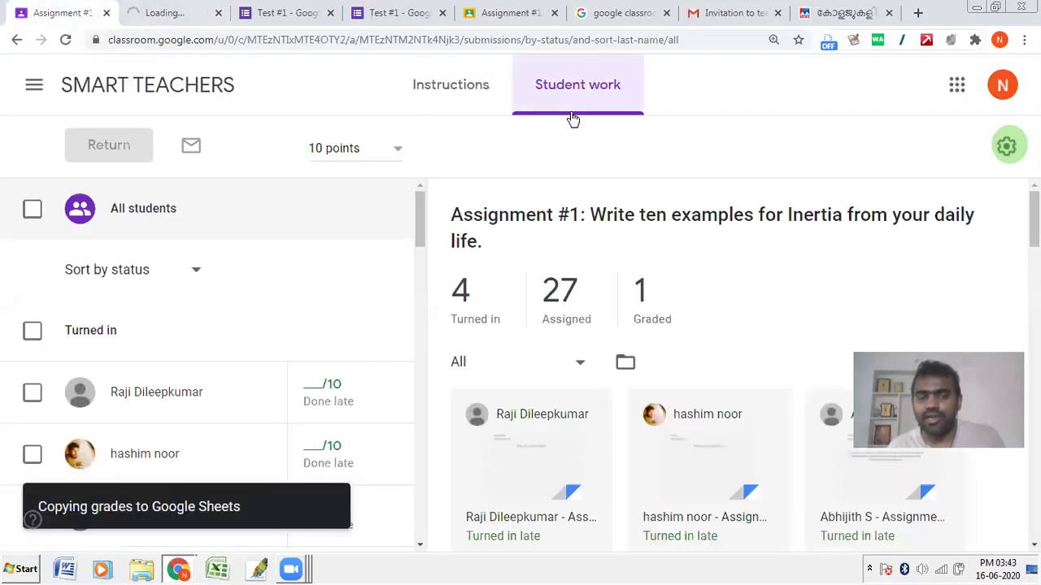
Step: Review the 'Grades SMART TEACHERS 06-16-2020' sheet with its 6.0 average, then return to Classroom
click(183, 8)
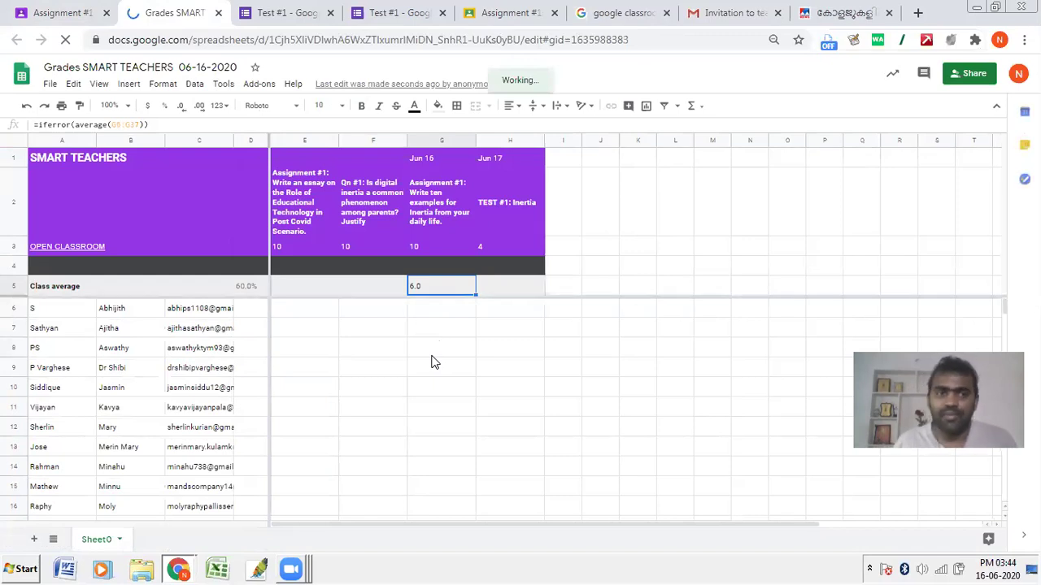
click(69, 10)
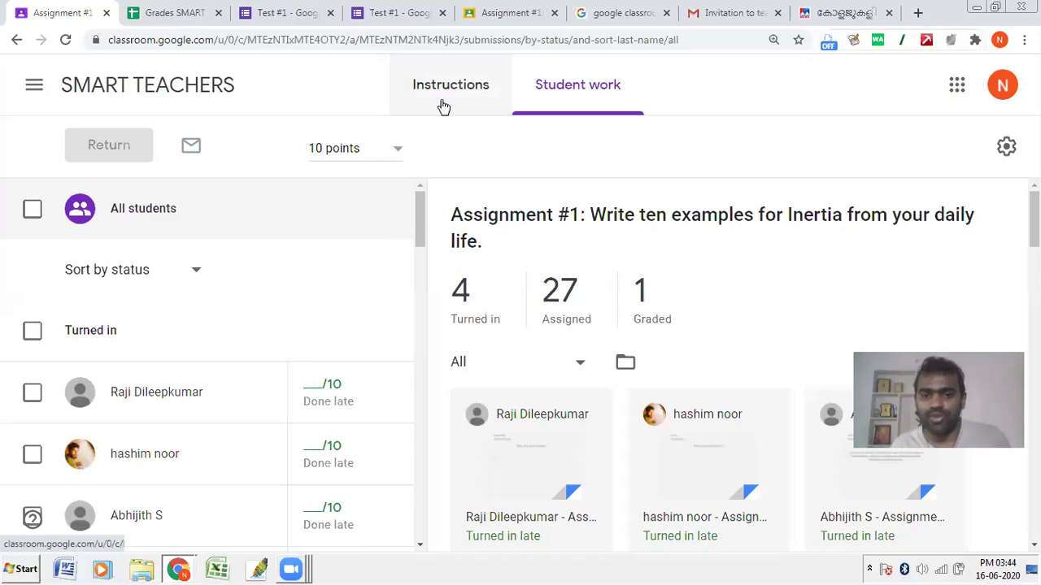
Step: Go back to the top of the SMART TEACHERS Classwork page and bring up the new post types
click(168, 99)
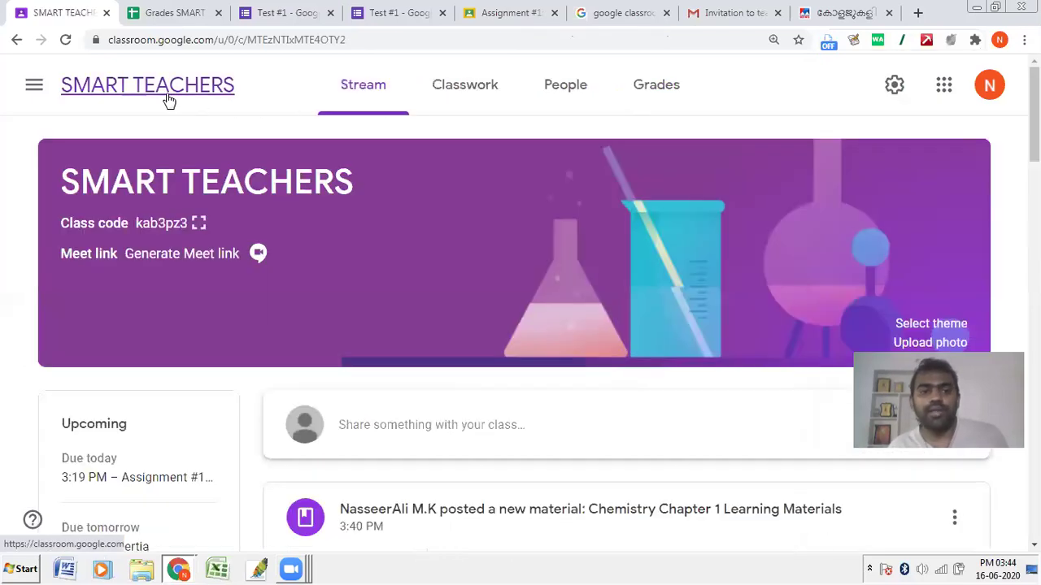
click(503, 88)
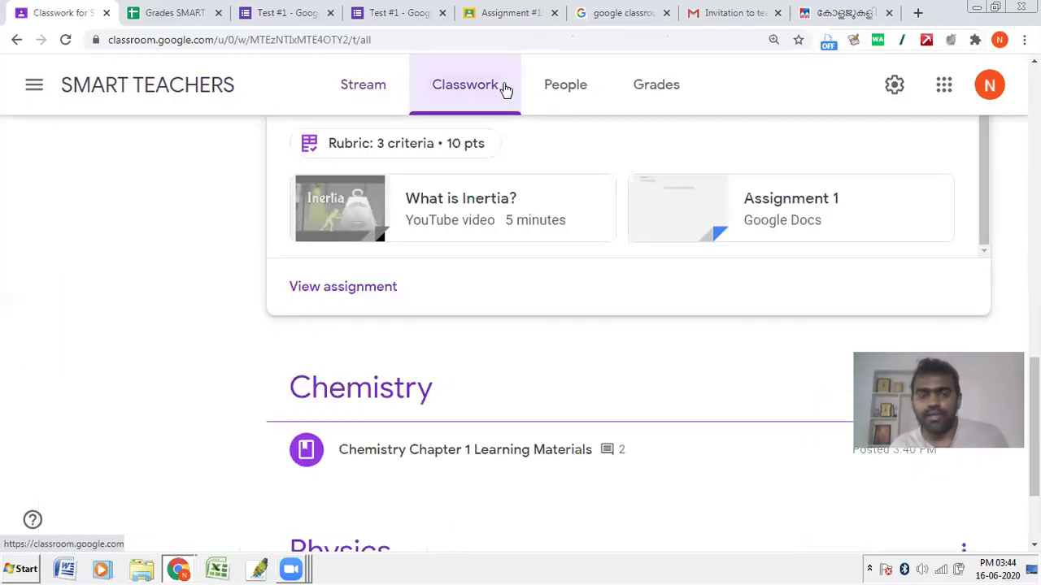
scroll(456, 214, up, 10)
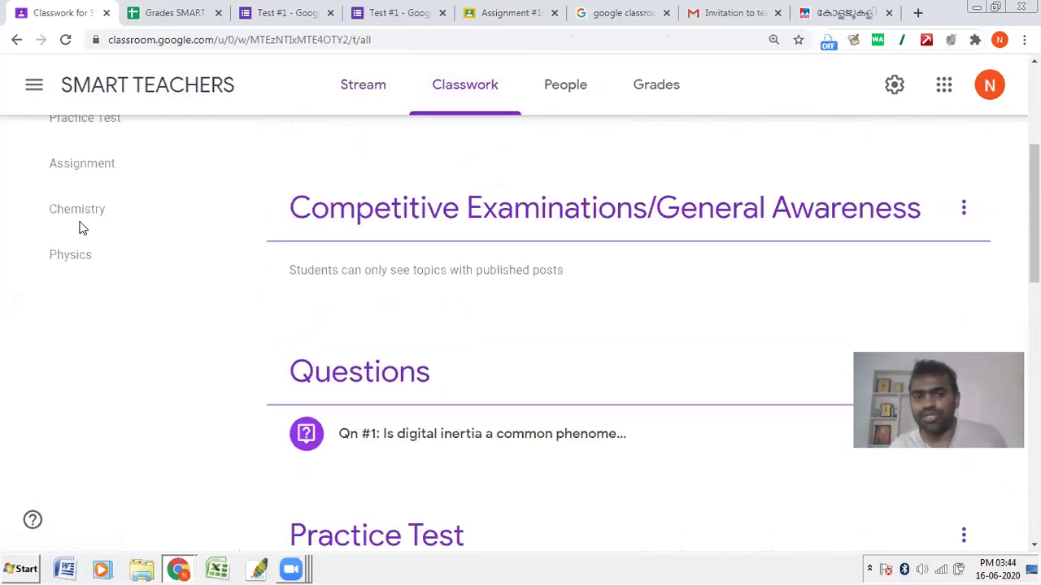
scroll(81, 228, up, 4)
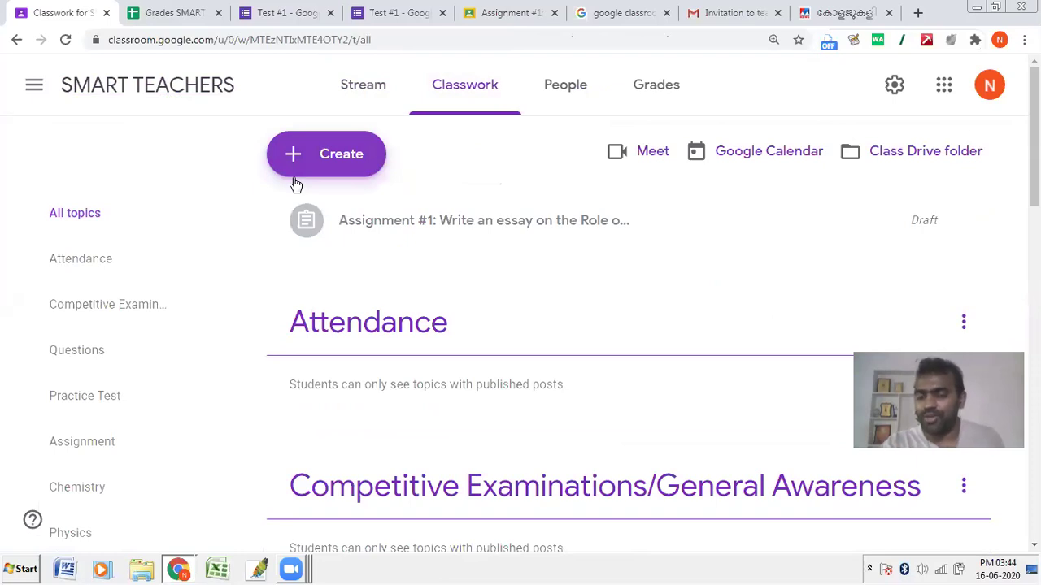
click(296, 172)
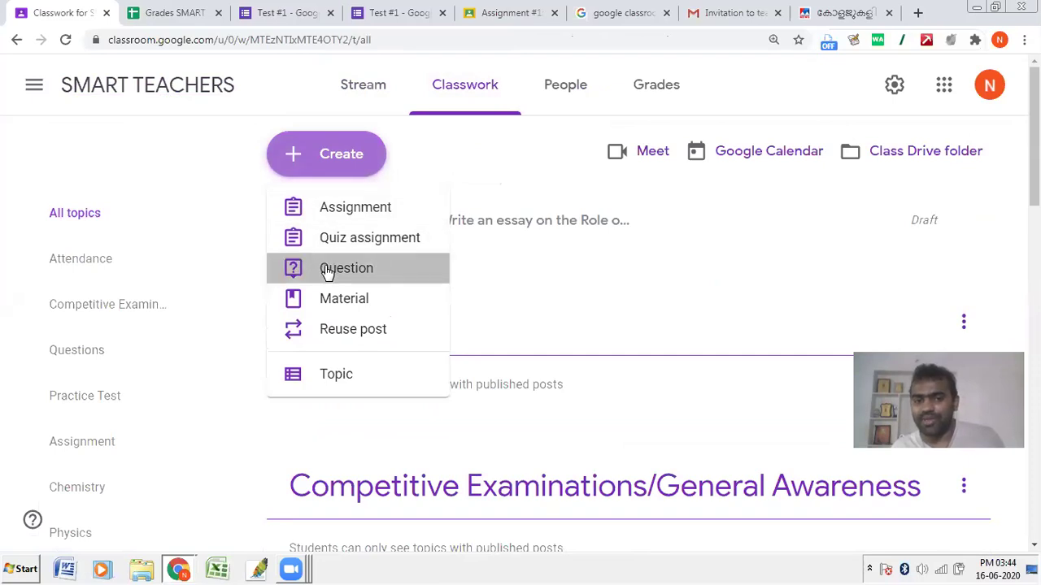
Step: Create a multiple-choice question 'Daily Attendance 16 June 2020' with the option 'I am present'
click(326, 270)
click(144, 161)
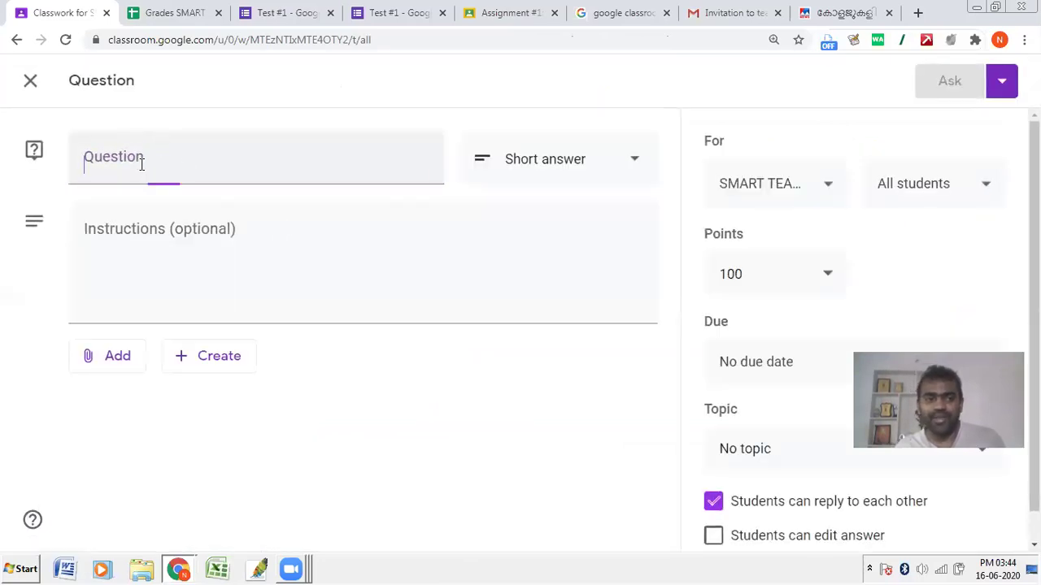
text(Daily Attendance)
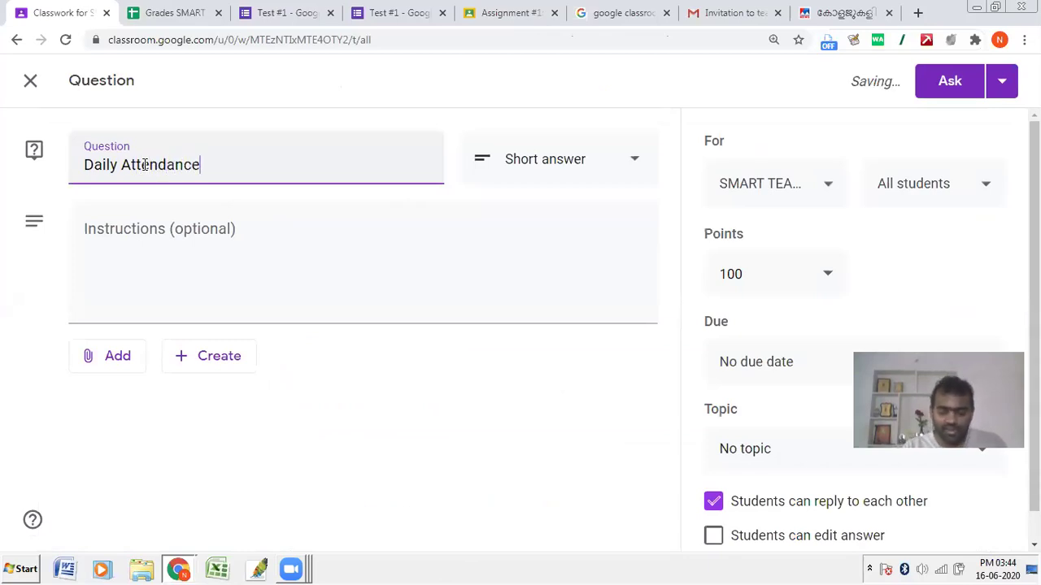
text(16)
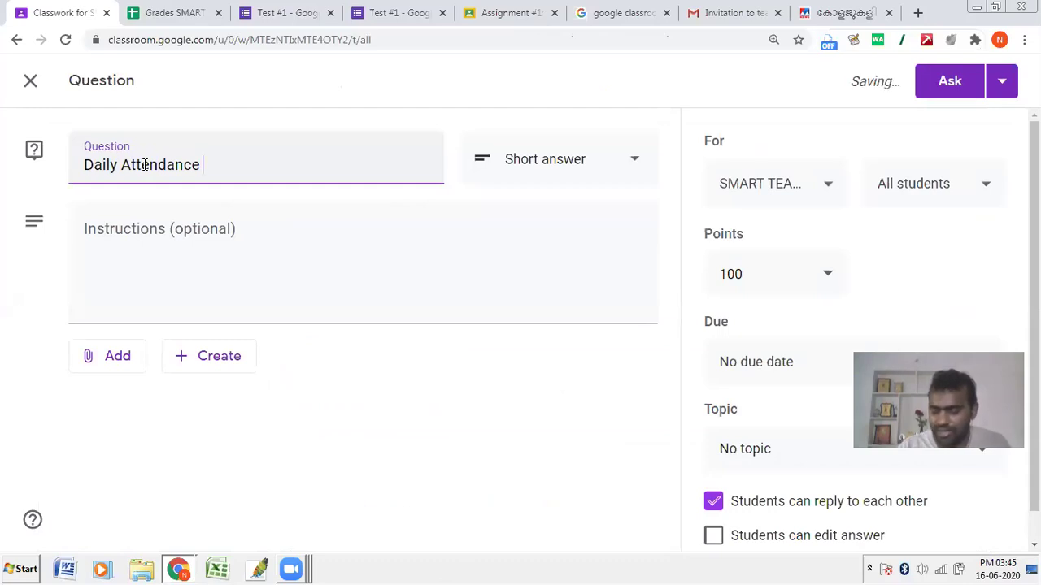
text( June 2020)
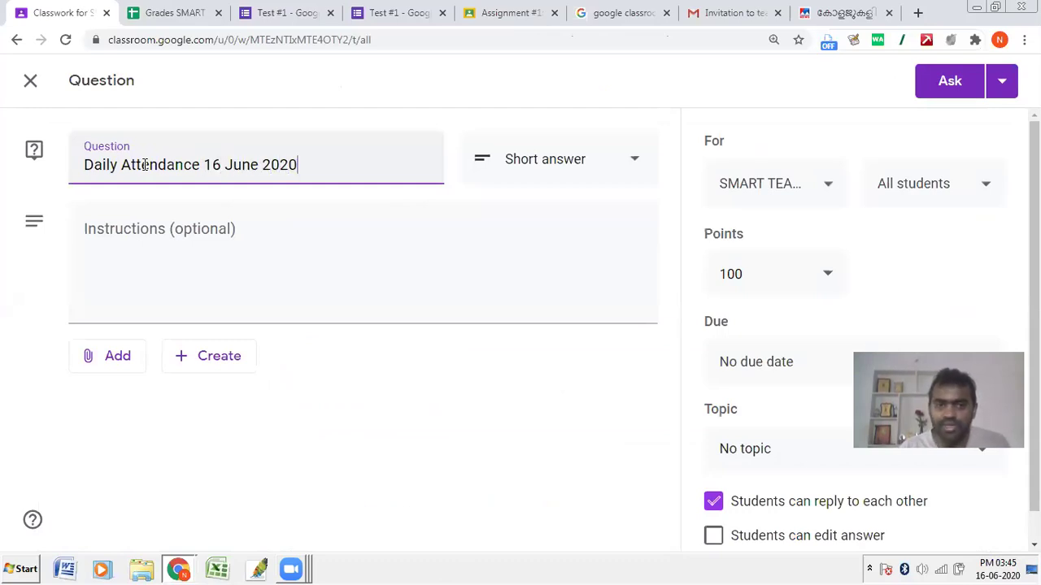
click(535, 173)
click(531, 203)
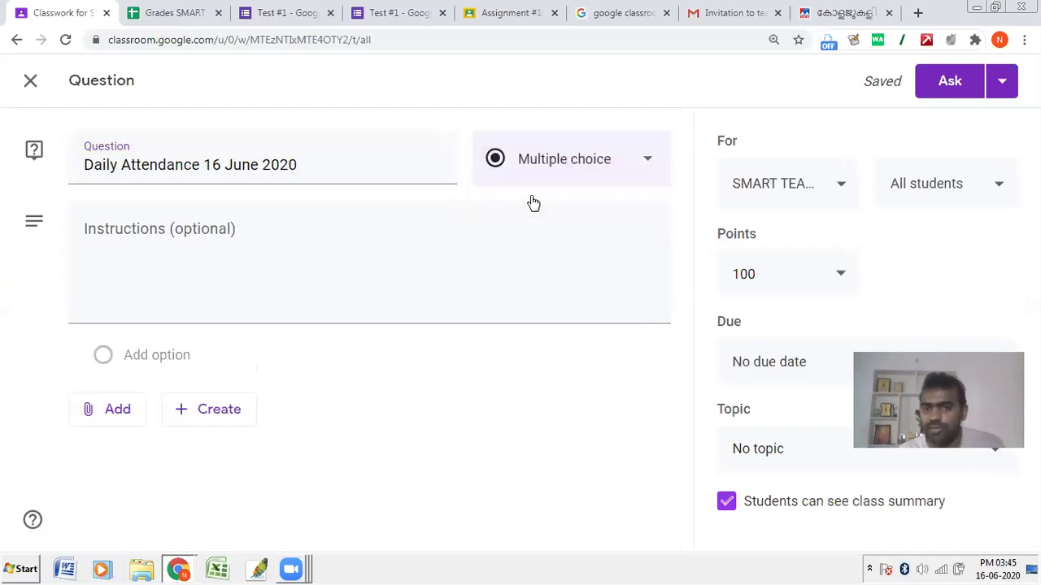
click(189, 355)
text(I am present)
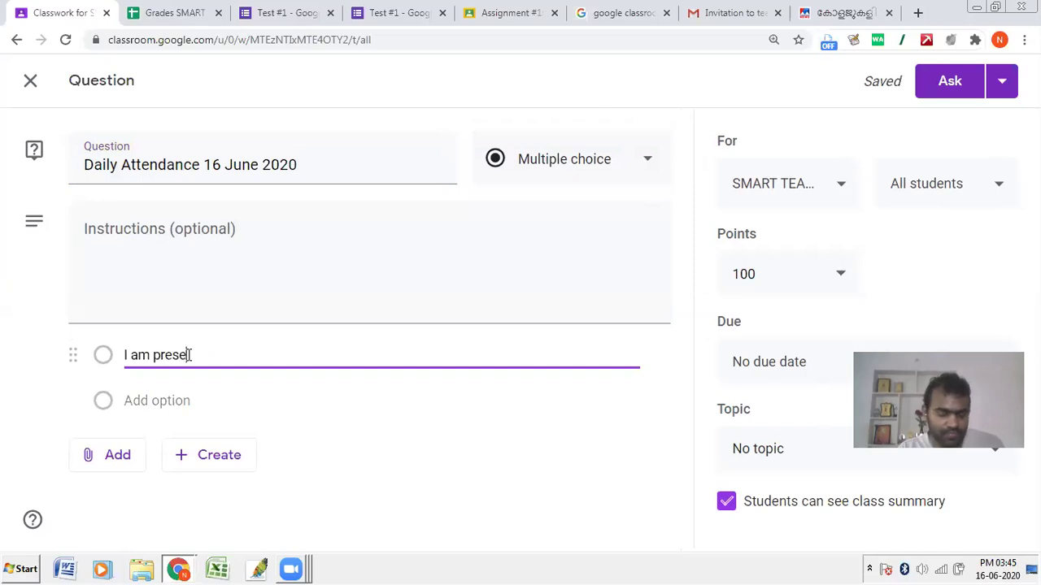
click(3, 383)
Step: Make the question ungraded, due June 16 at 11:59 PM, and post it
click(840, 288)
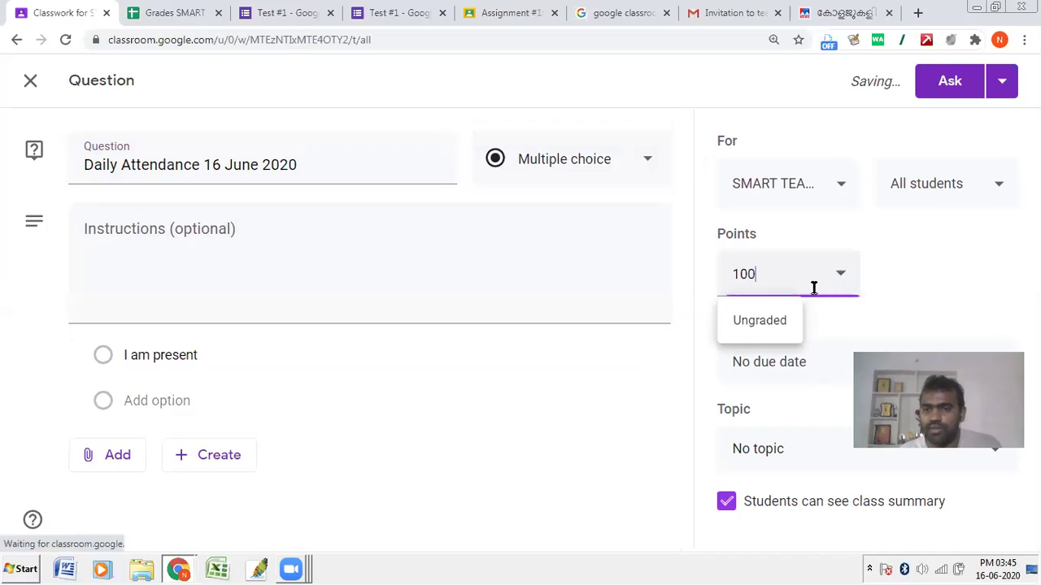
click(763, 326)
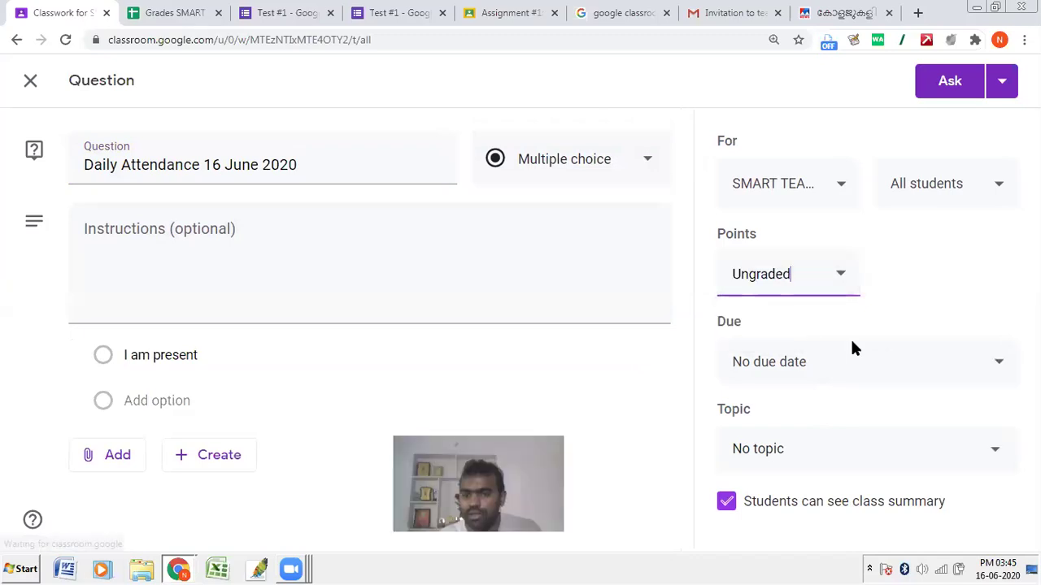
click(763, 362)
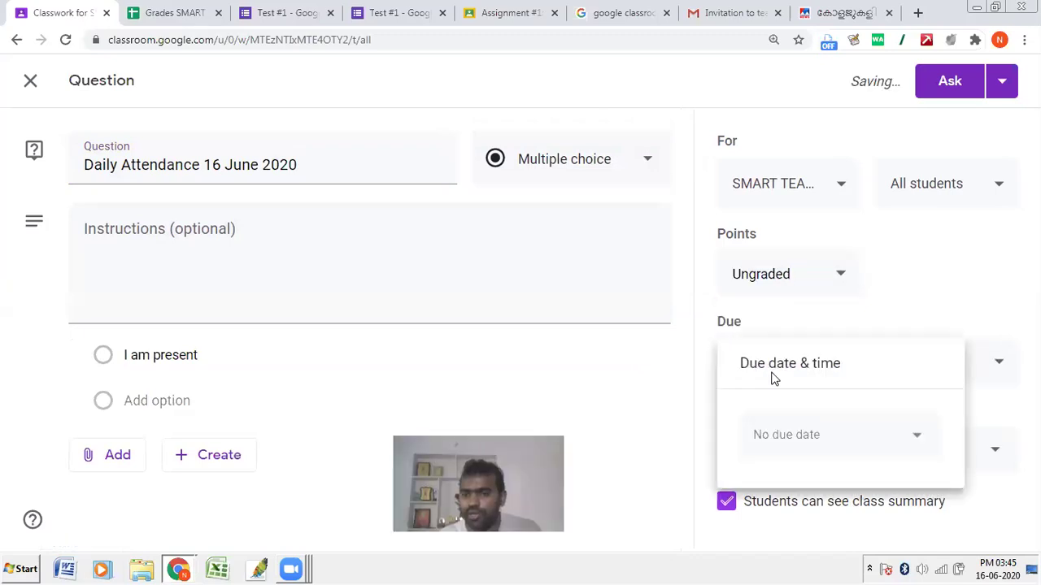
click(799, 443)
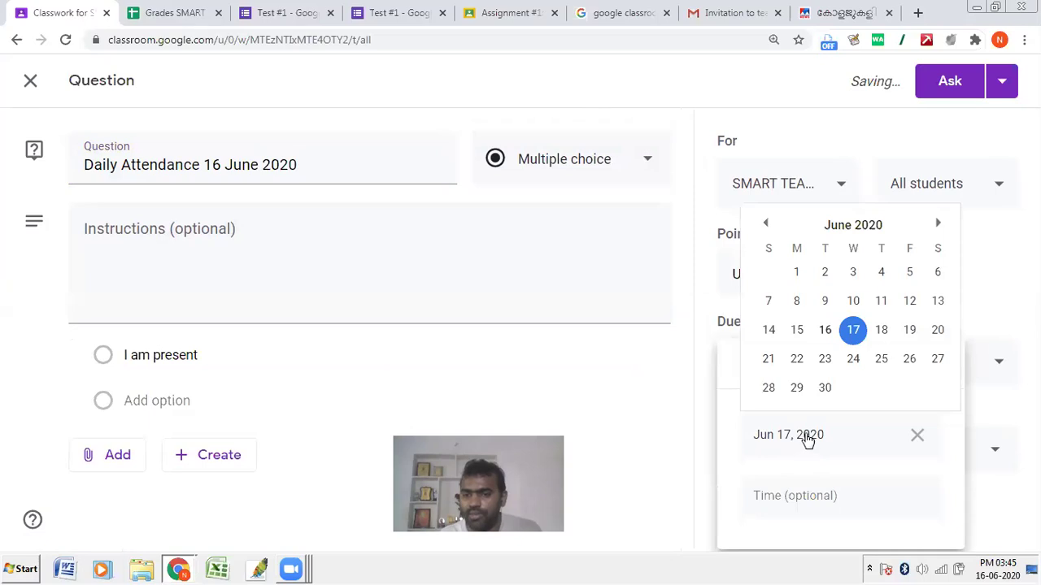
click(825, 330)
click(815, 496)
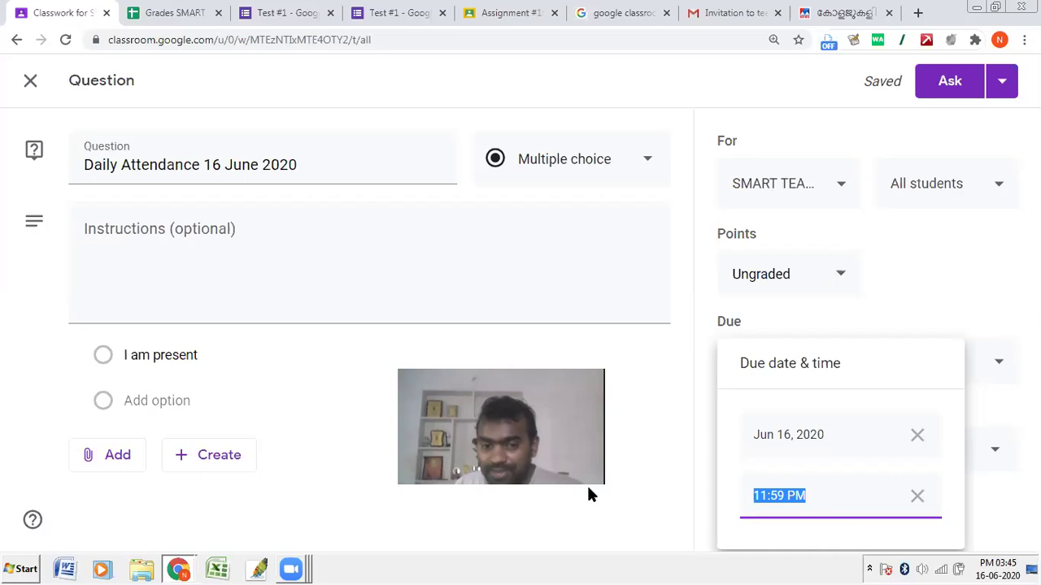
click(783, 496)
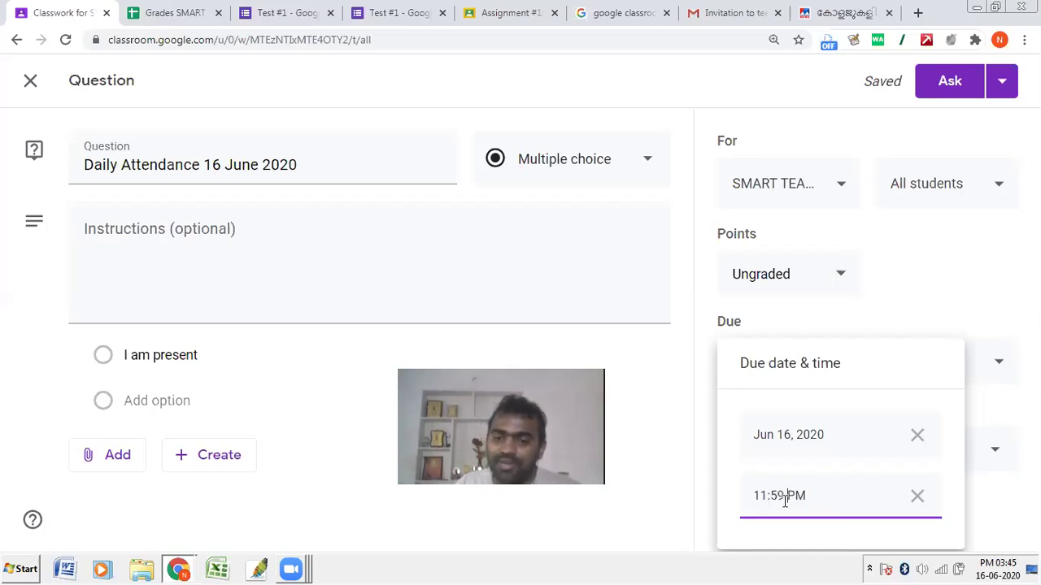
click(982, 317)
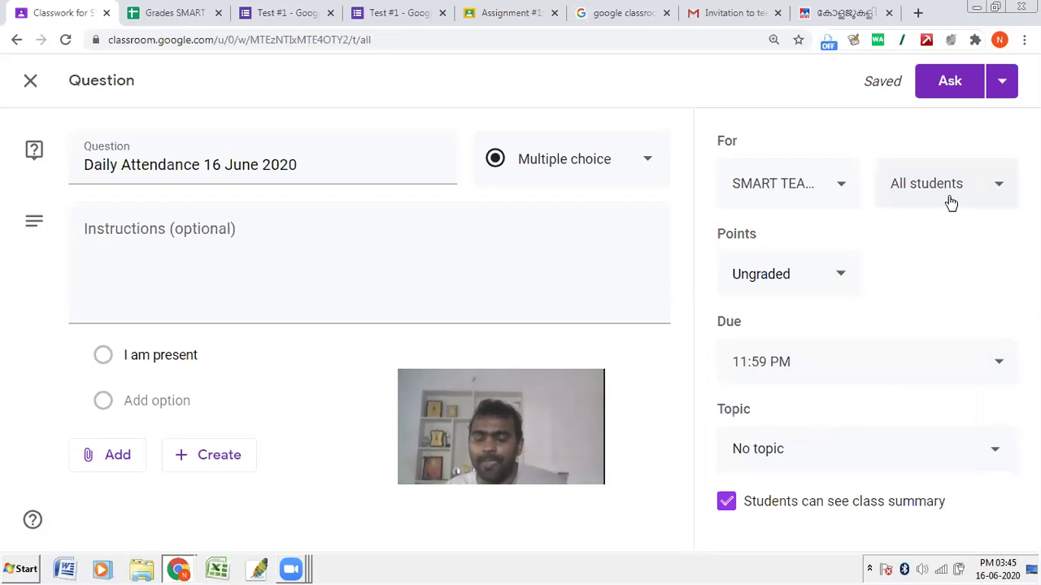
click(947, 88)
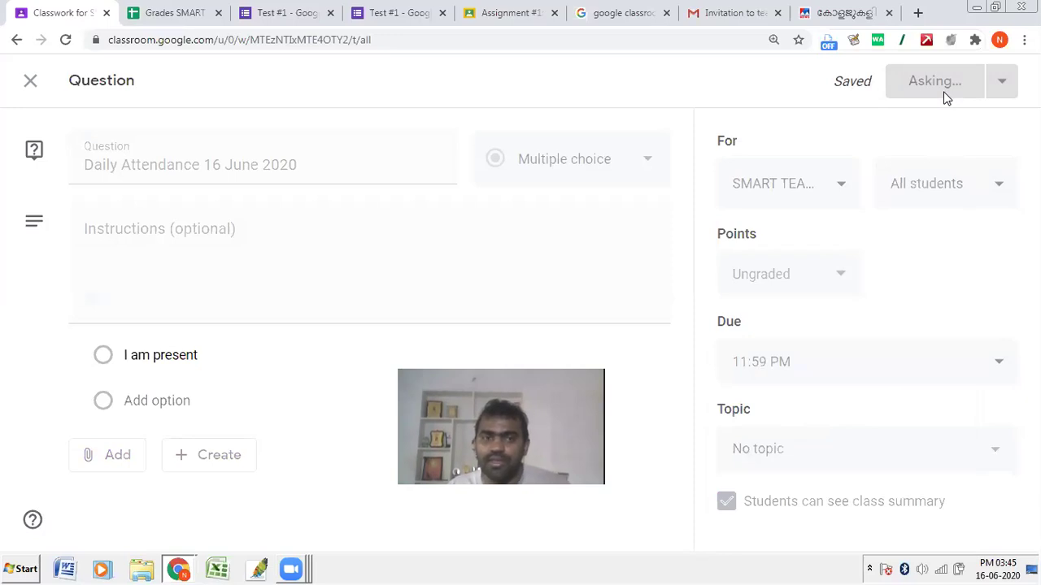
Step: Look through the Create menu and the draft essay assignment's options
click(344, 162)
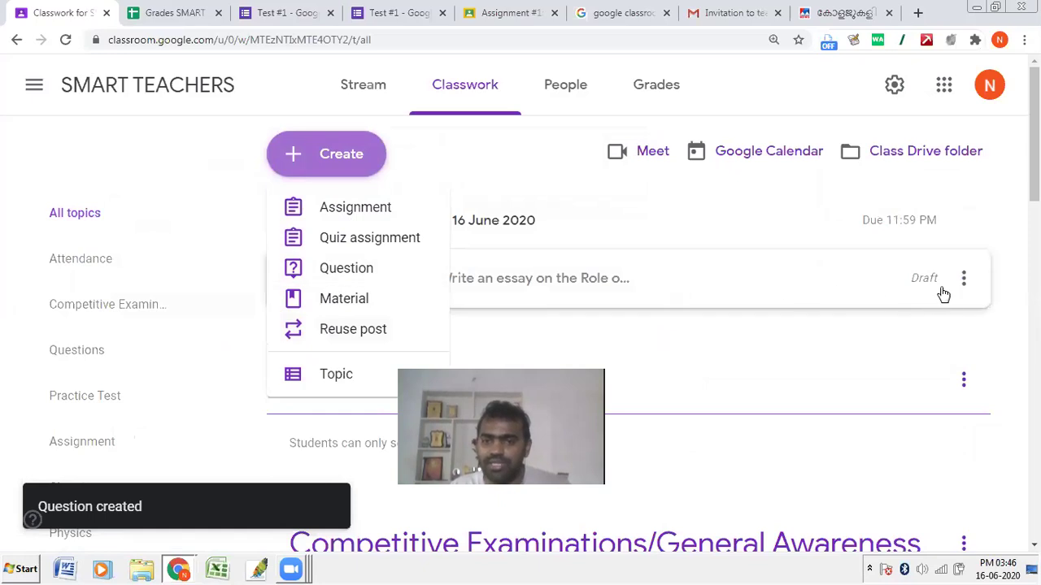
click(963, 279)
click(963, 281)
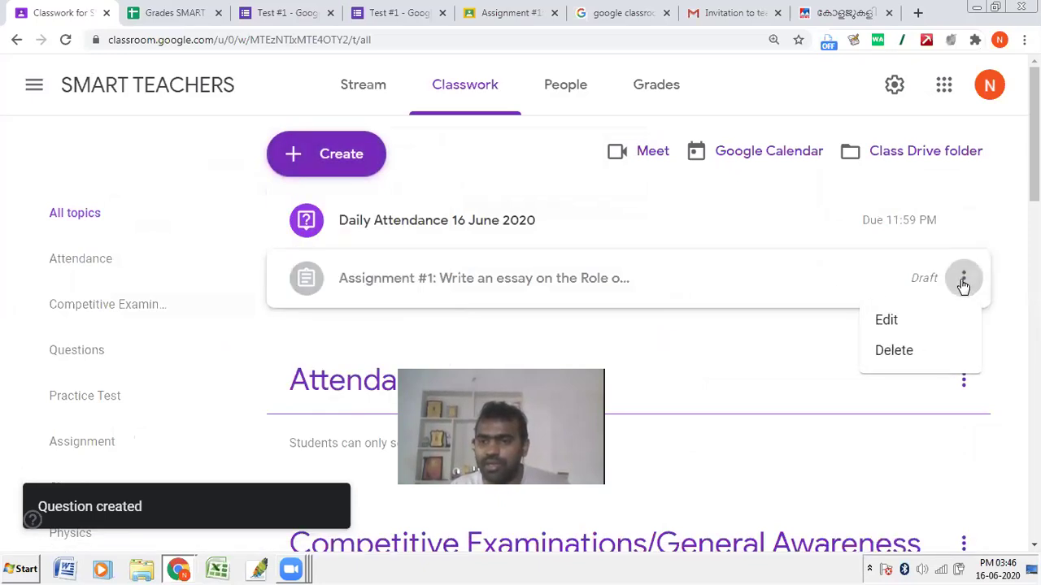
click(740, 354)
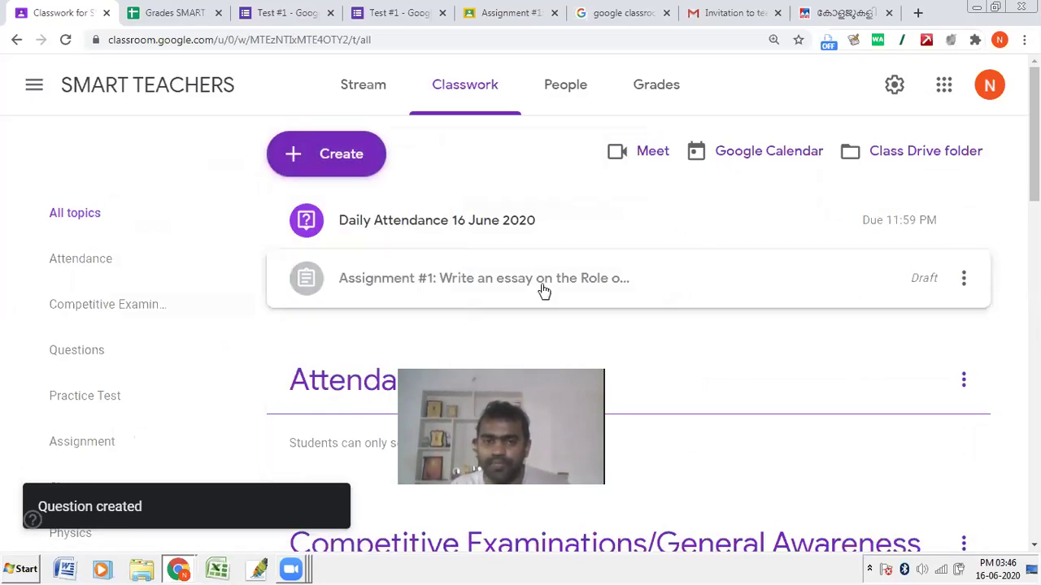
click(294, 154)
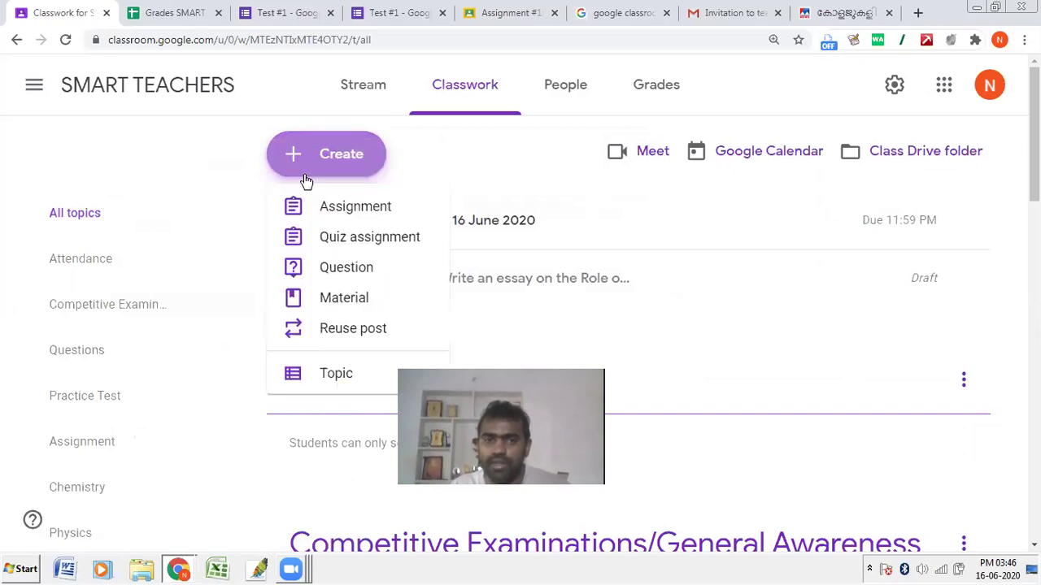
Step: Start a multiple-choice question titled '17 June 2020' with the option 'I am present'
click(318, 282)
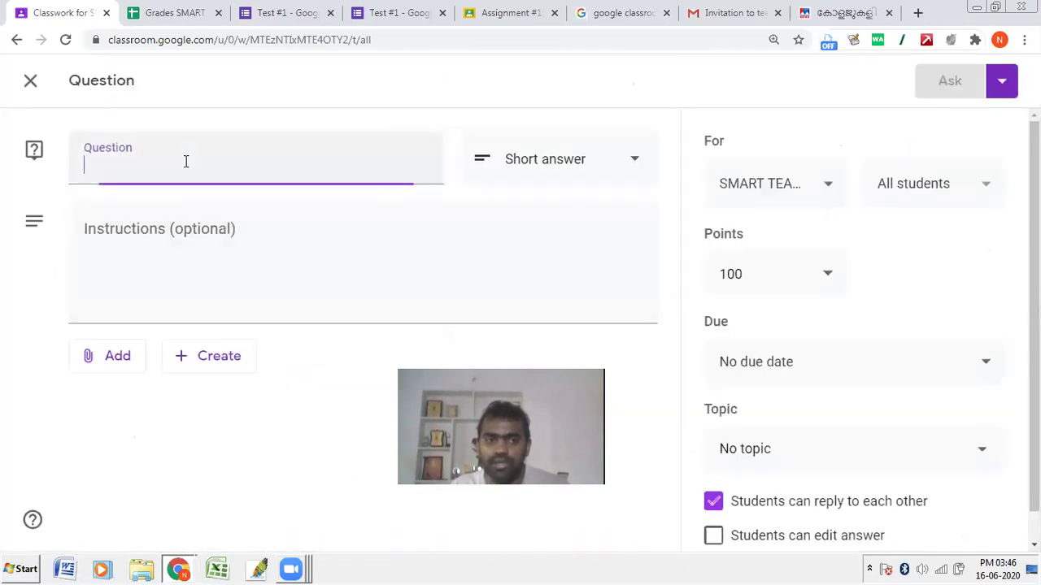
text(17 June 2020)
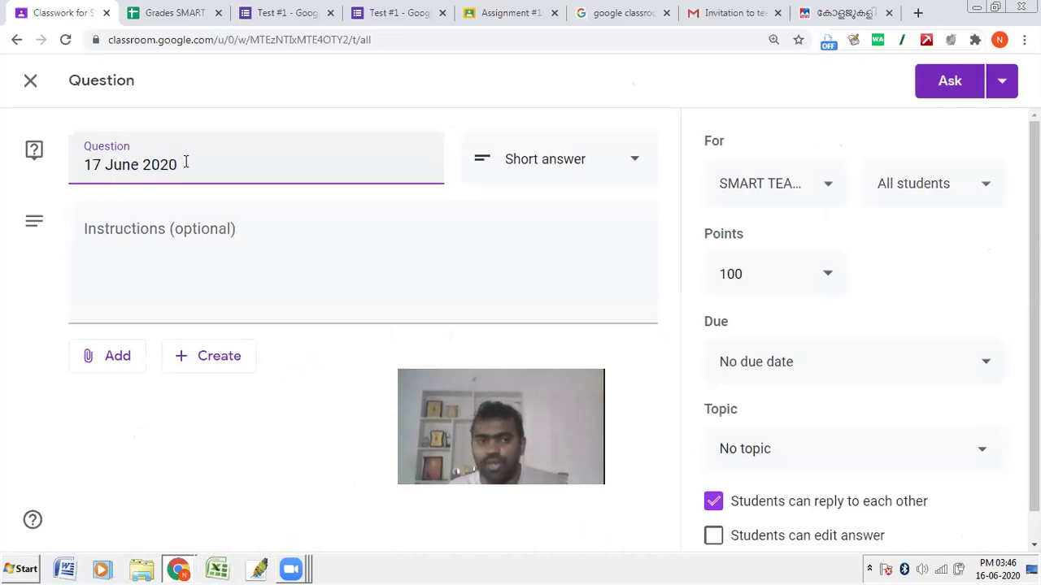
click(169, 259)
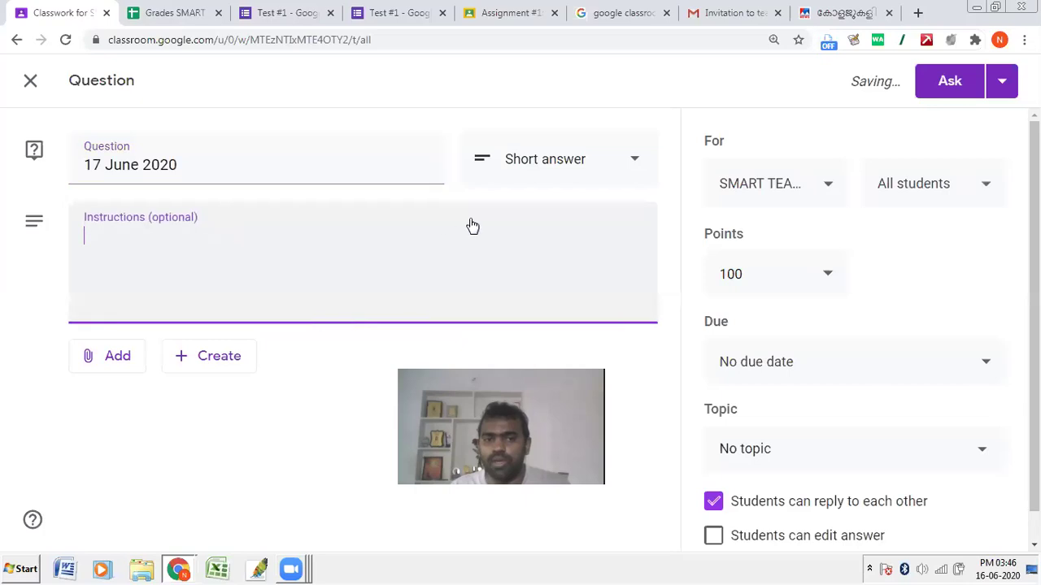
click(504, 167)
click(516, 209)
click(197, 355)
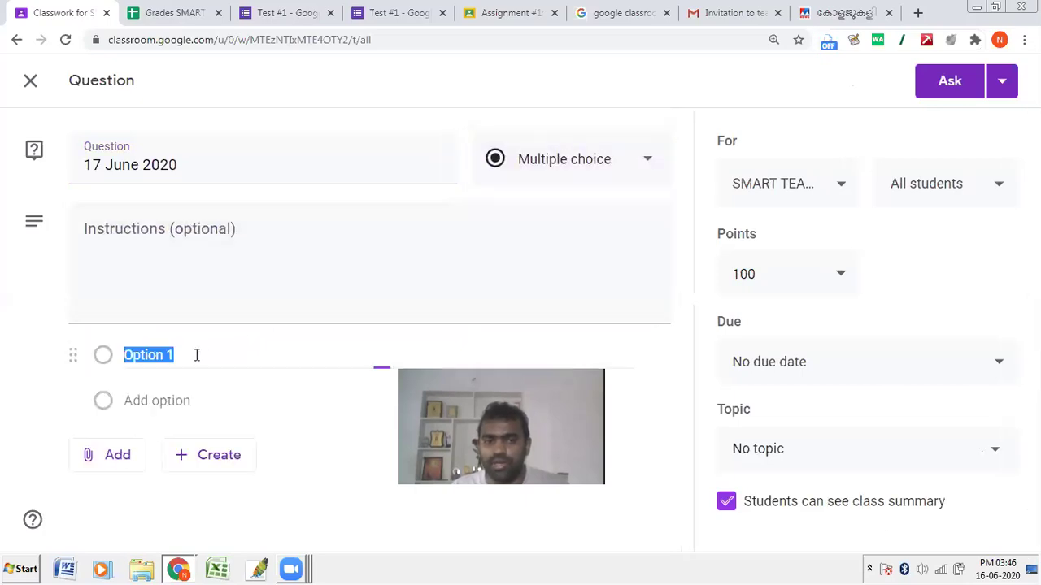
text(I)
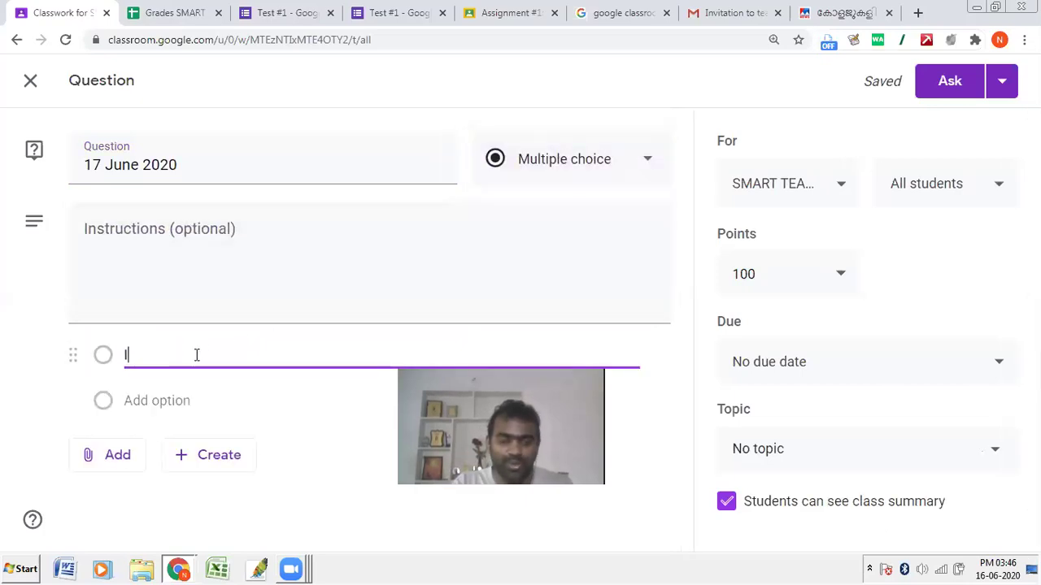
text( am pr)
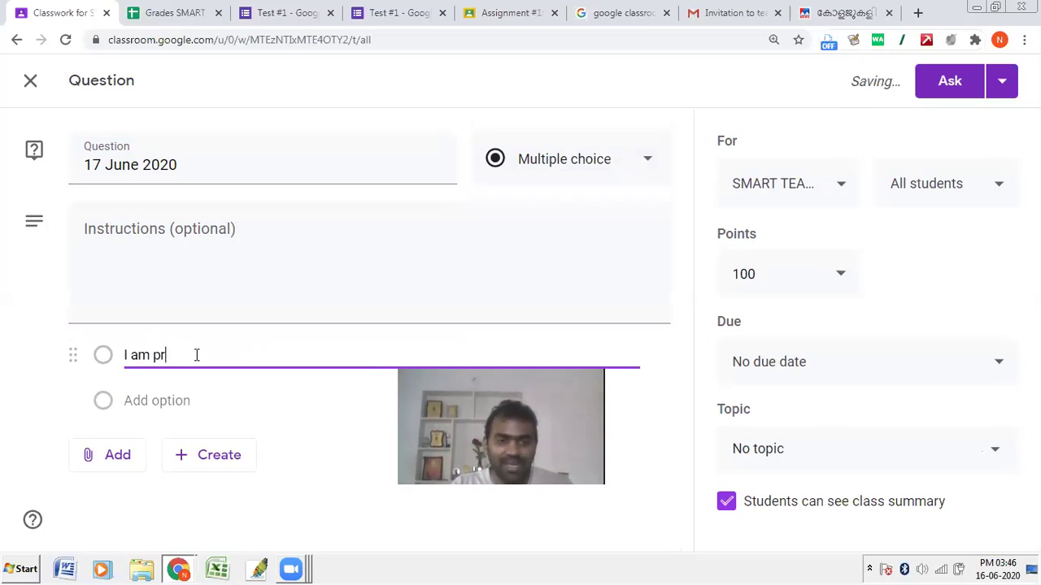
text(esent)
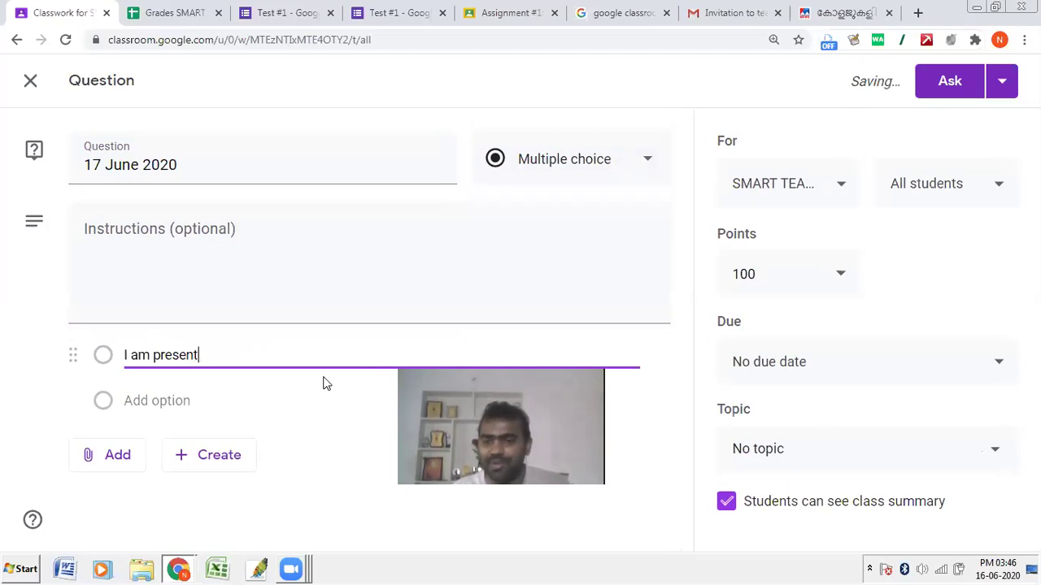
Step: Set the question due June 17 at 11:59 PM and file it under Attendance
click(866, 362)
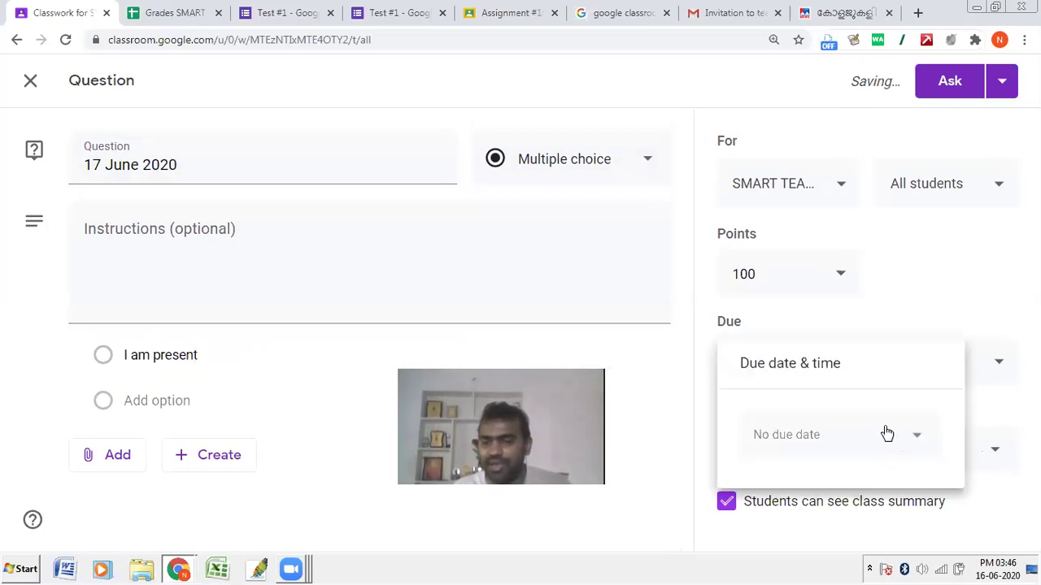
click(810, 435)
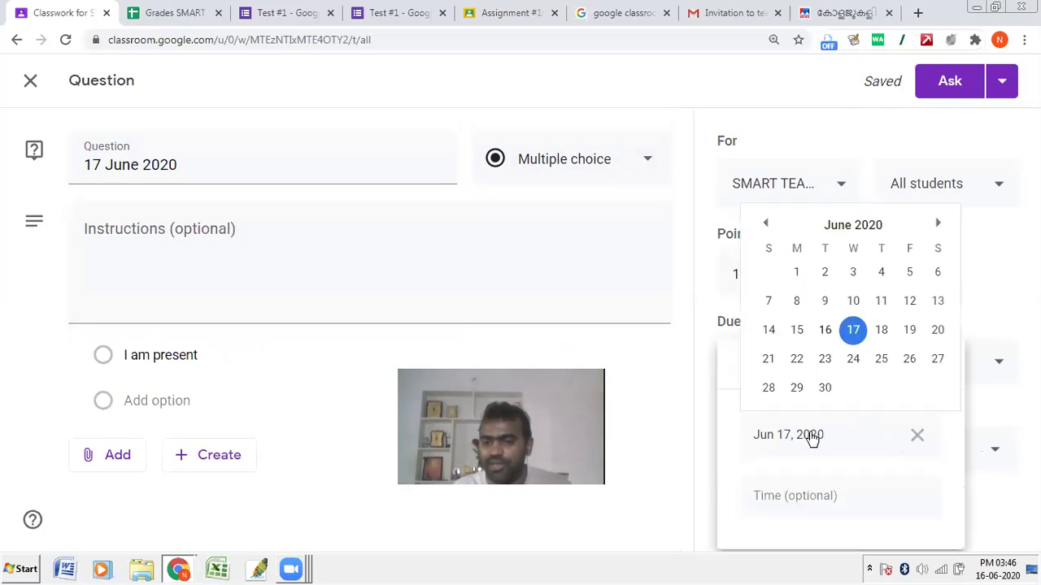
click(853, 330)
click(809, 496)
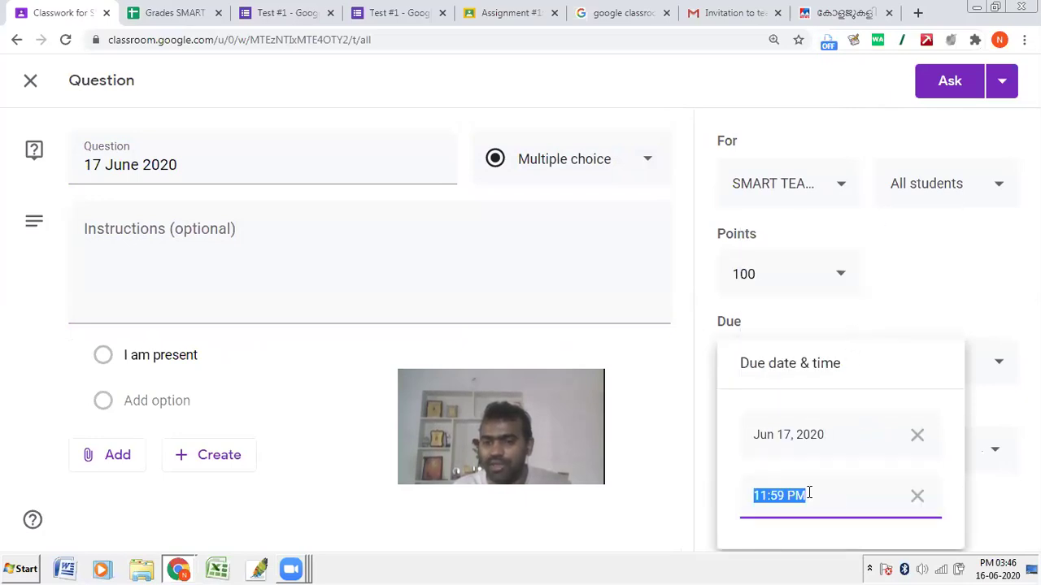
click(933, 328)
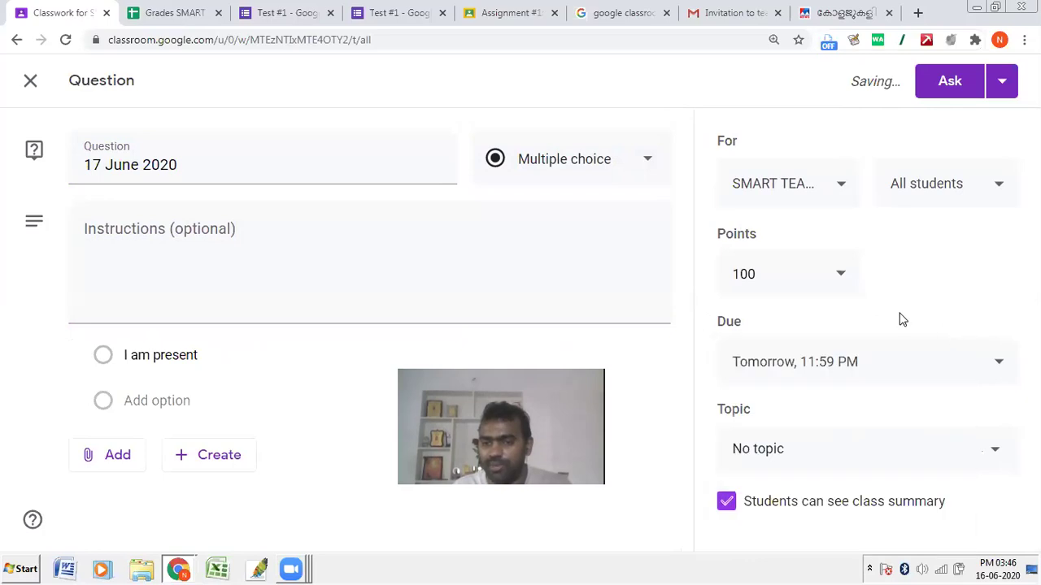
click(783, 448)
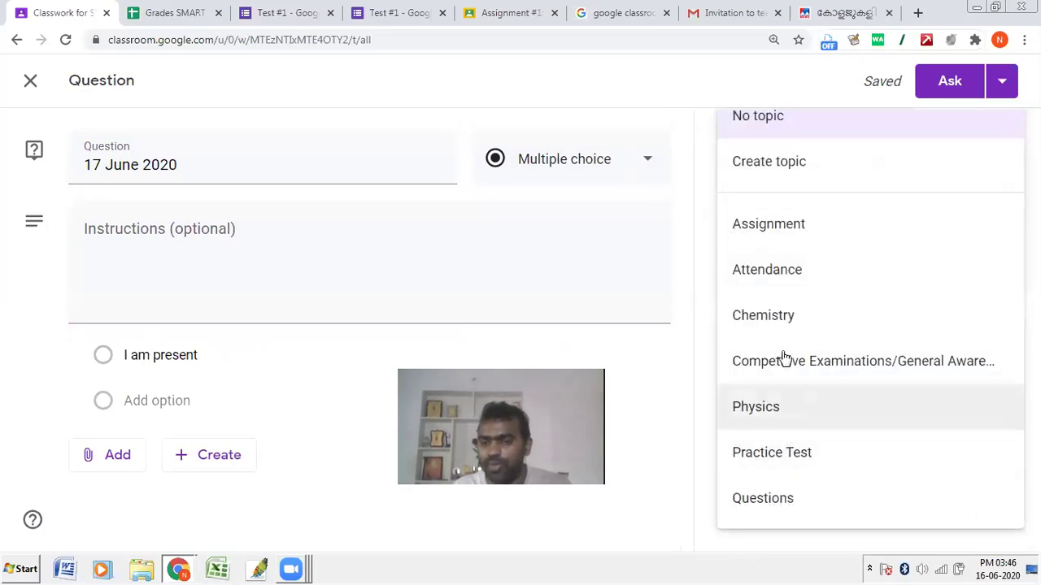
click(783, 279)
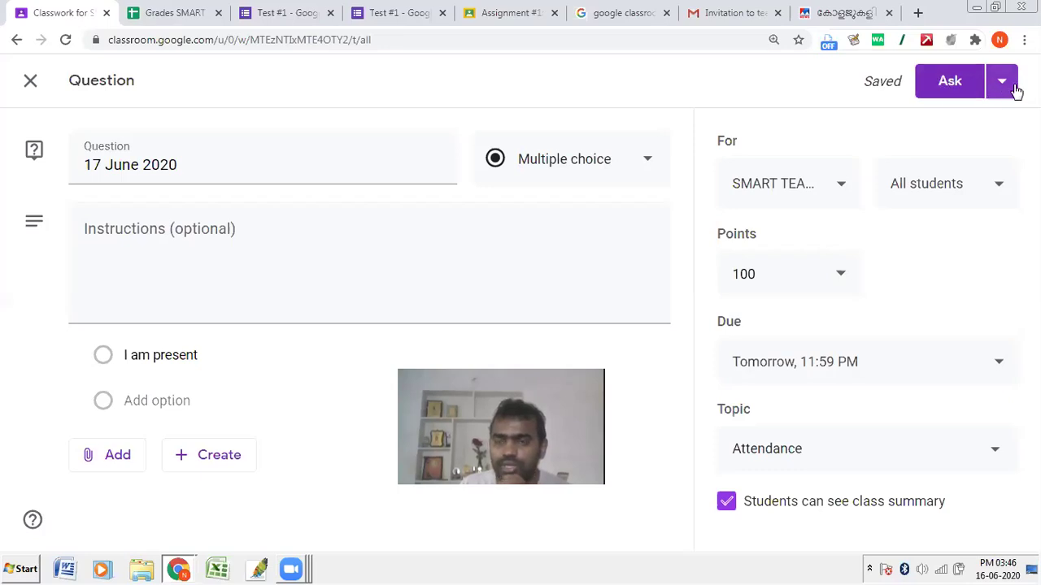
Step: Schedule the 17 June 2020 question to post on Jun 17, 2020 at 06:00 AM
click(1008, 84)
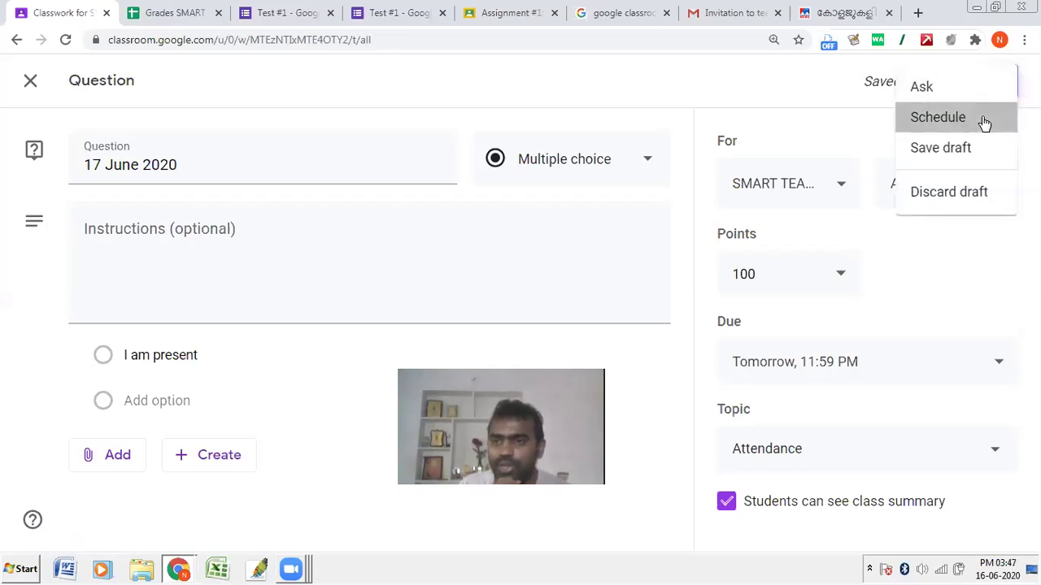
click(983, 123)
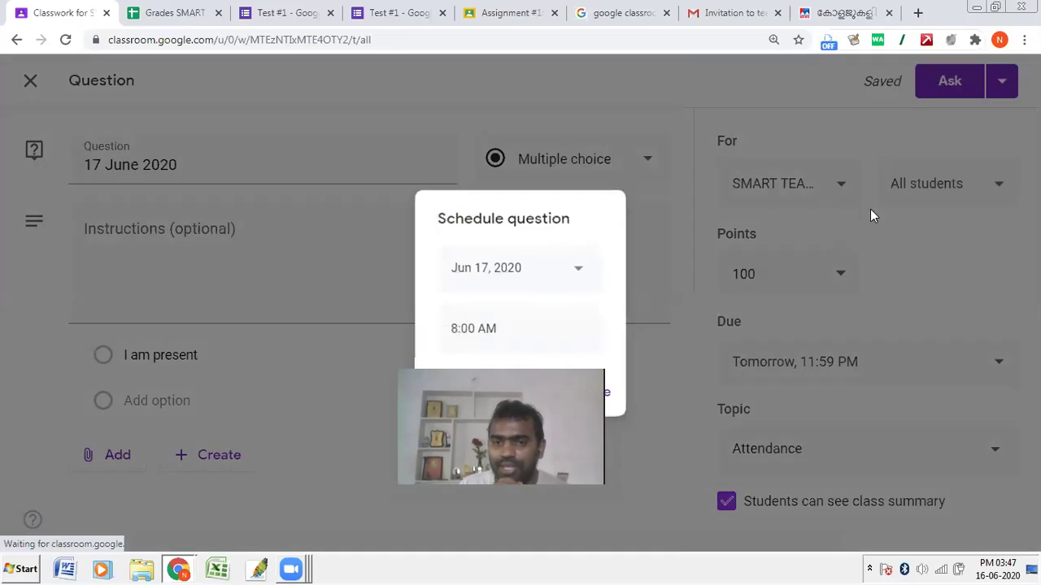
click(467, 332)
click(465, 333)
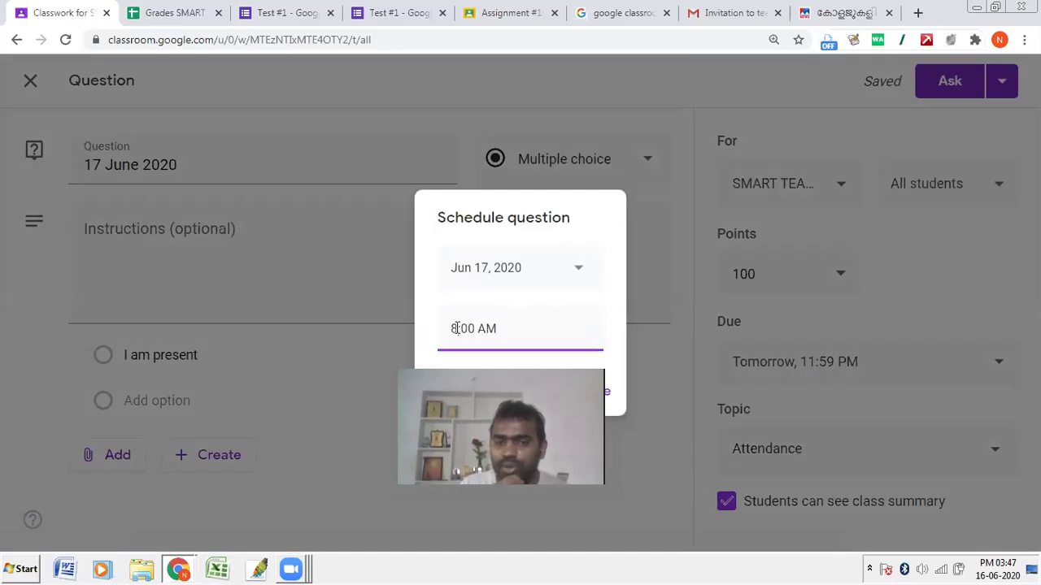
text(06)
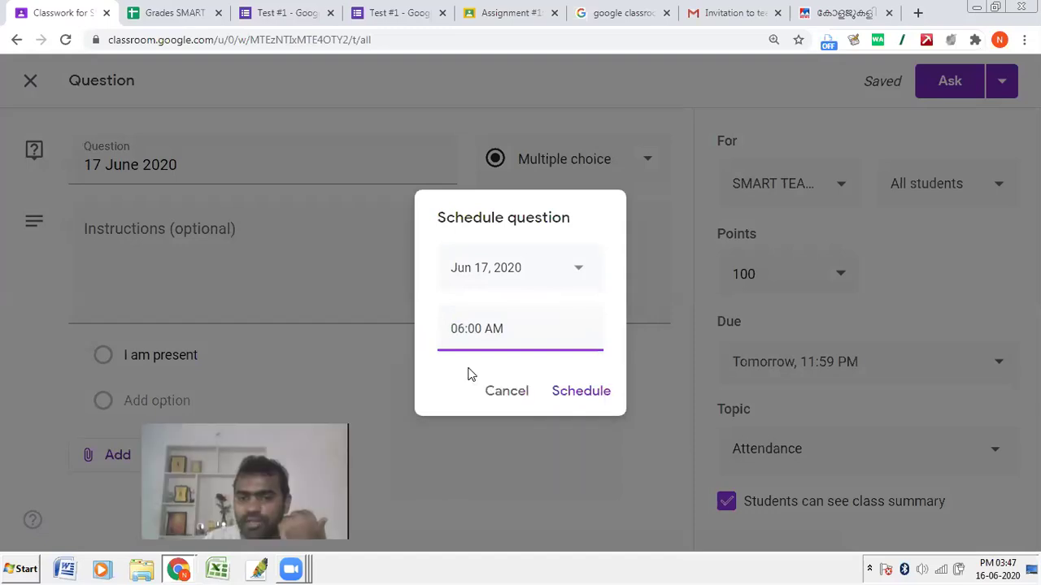
click(592, 391)
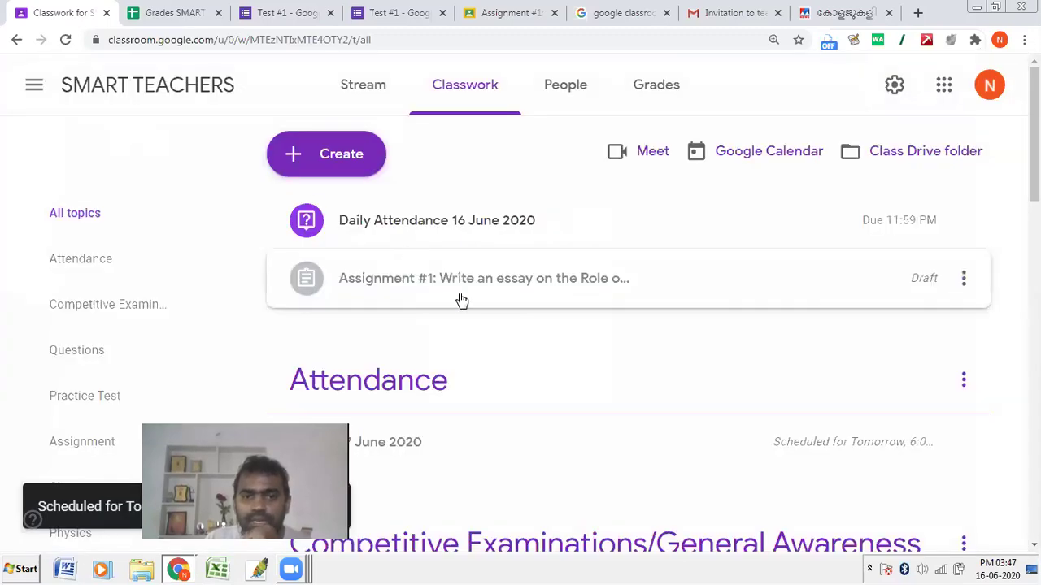
Step: Open the scheduled 17 June question for editing and close it unchanged
scroll(460, 298, down, 2)
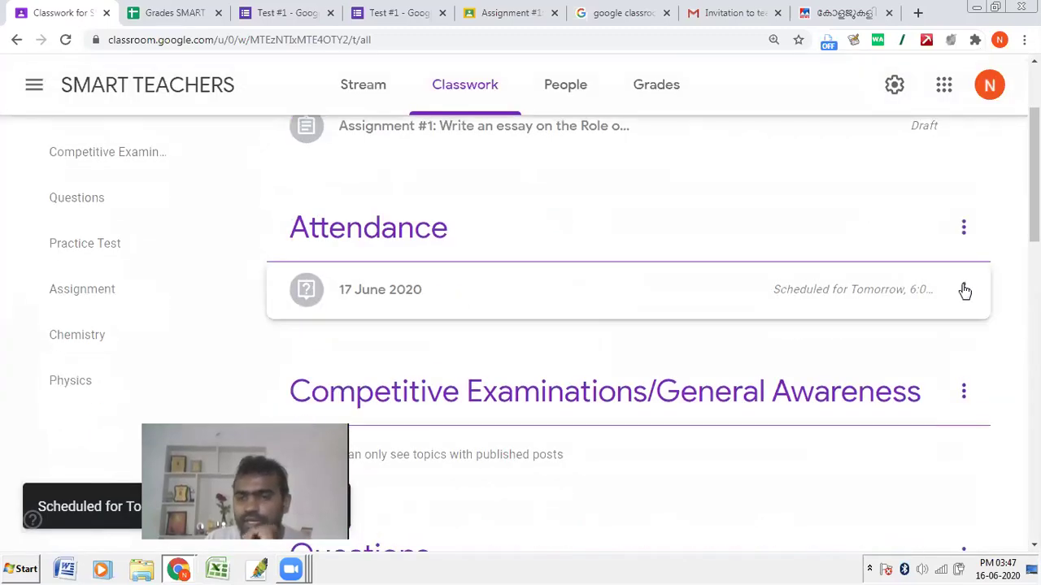
click(963, 290)
click(888, 332)
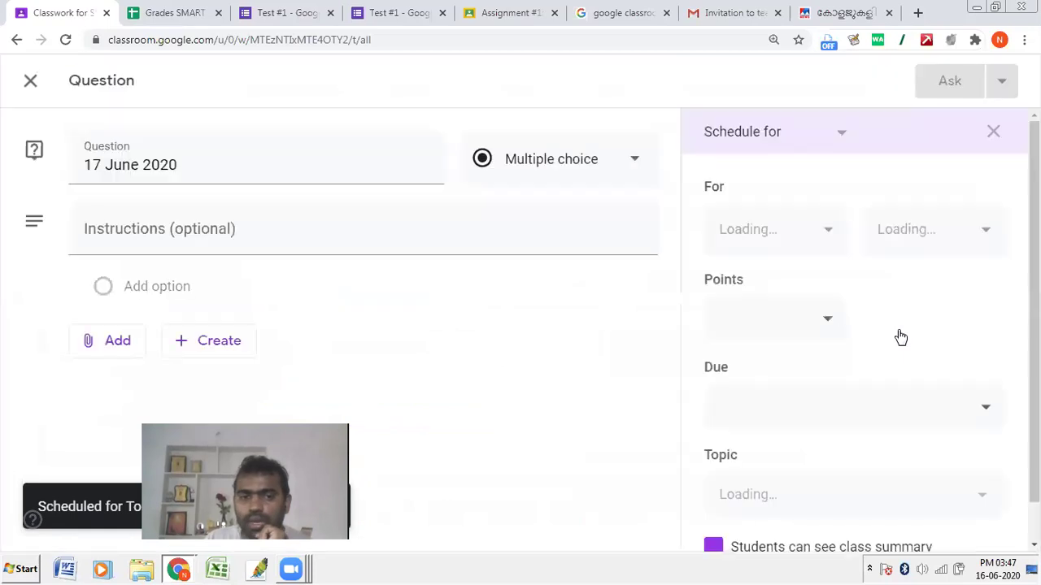
click(30, 81)
scroll(599, 350, up, 2)
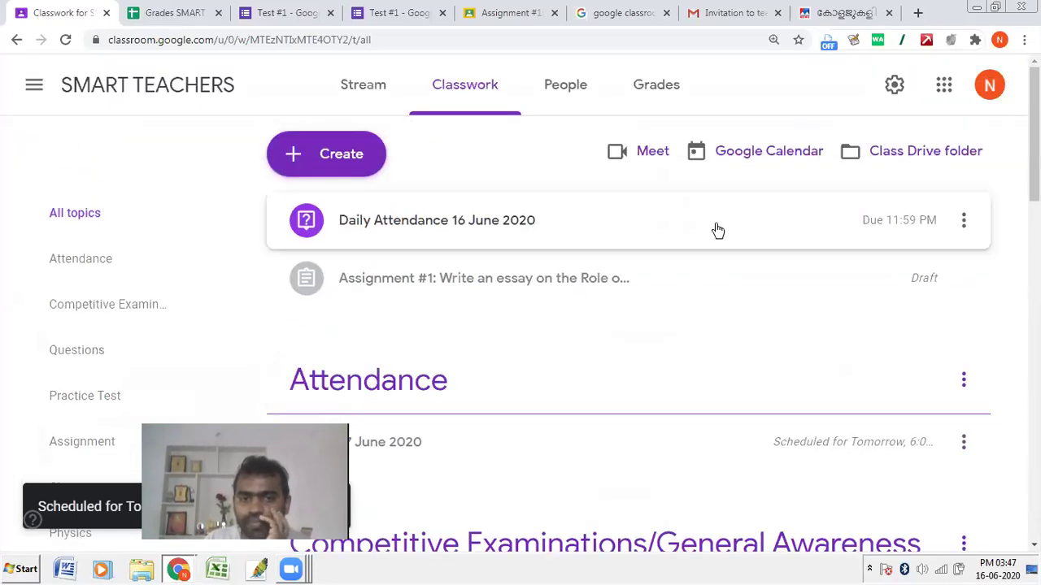
Step: Move the Daily Attendance 16 June 2020 question to the Attendance topic and save it
click(962, 220)
click(931, 270)
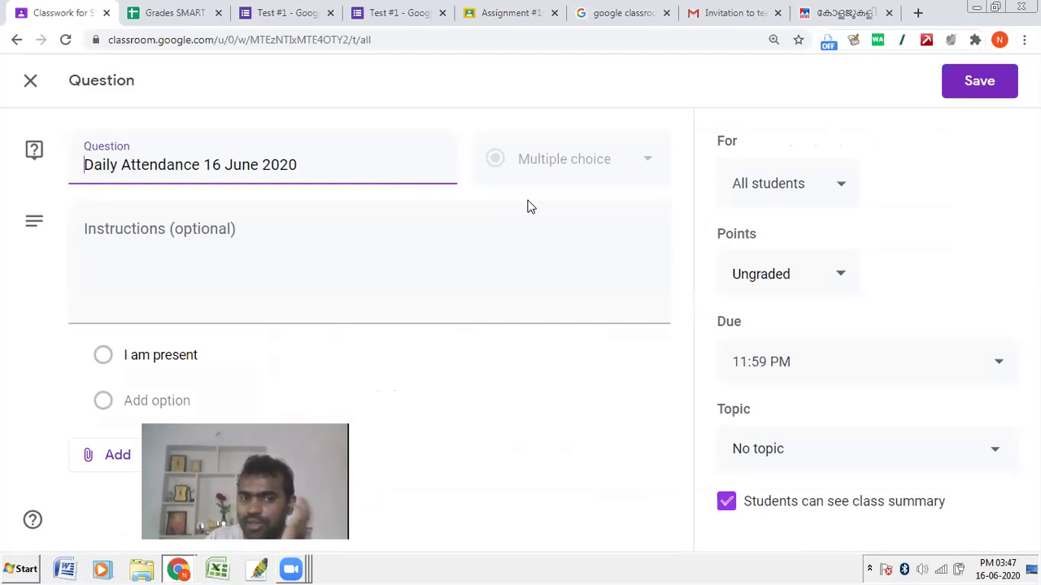
click(811, 449)
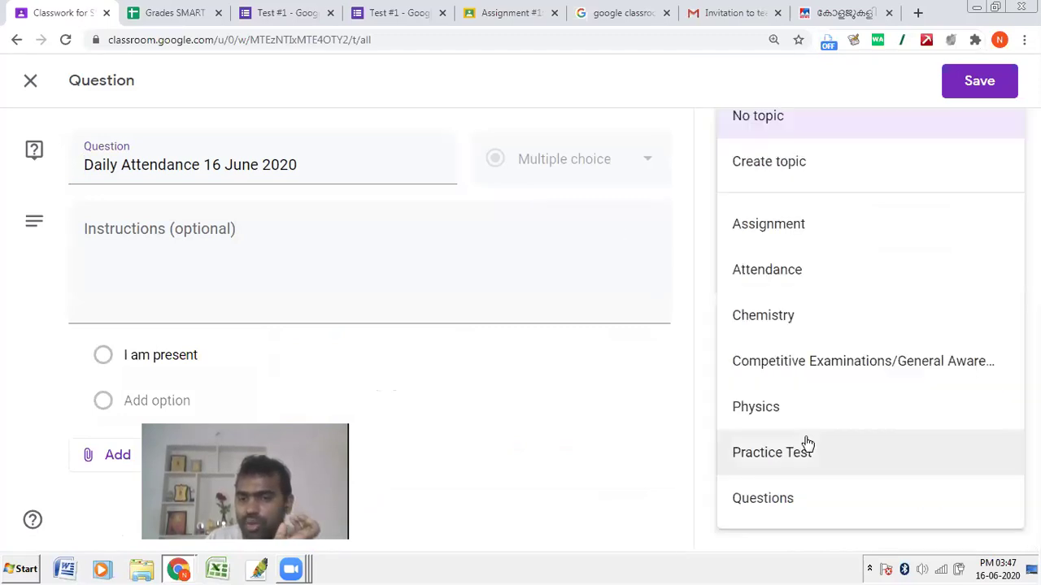
click(771, 283)
click(968, 84)
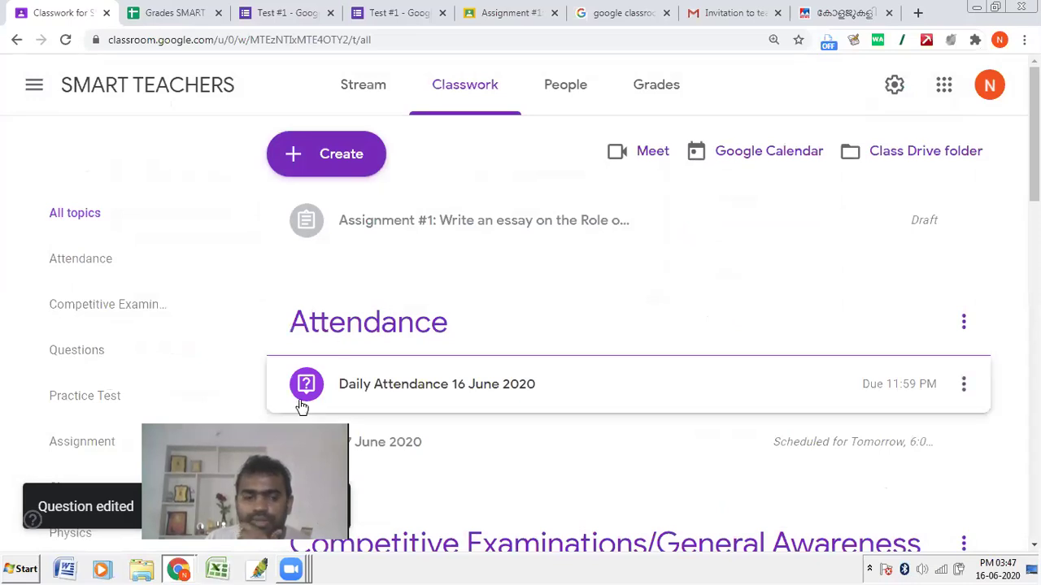
mouse_move(179, 568)
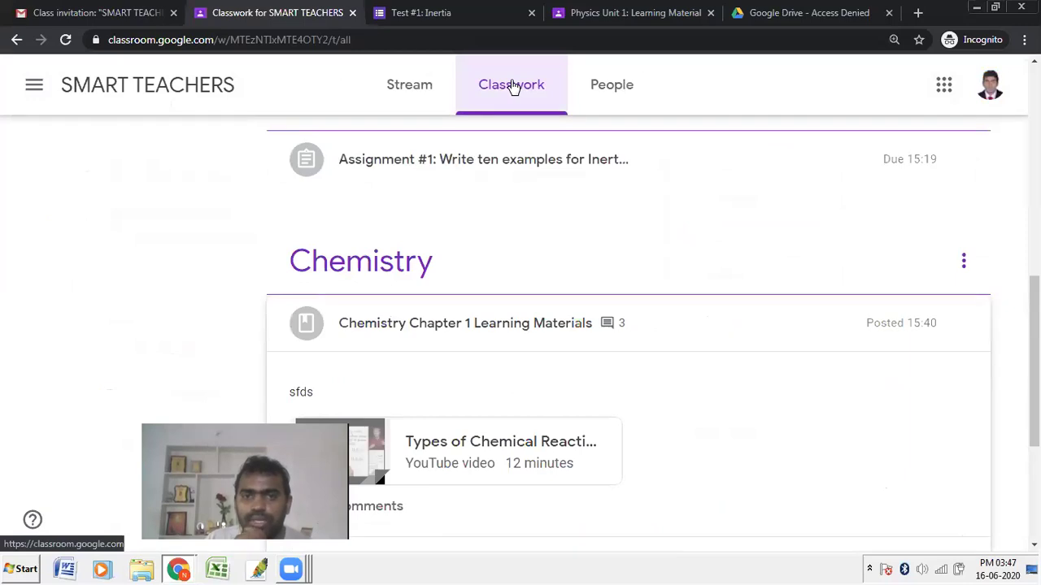
Step: In the student window, reload Classwork and hand in 'I am present' for Daily Attendance 16 June 2020
click(348, 40)
key(Return)
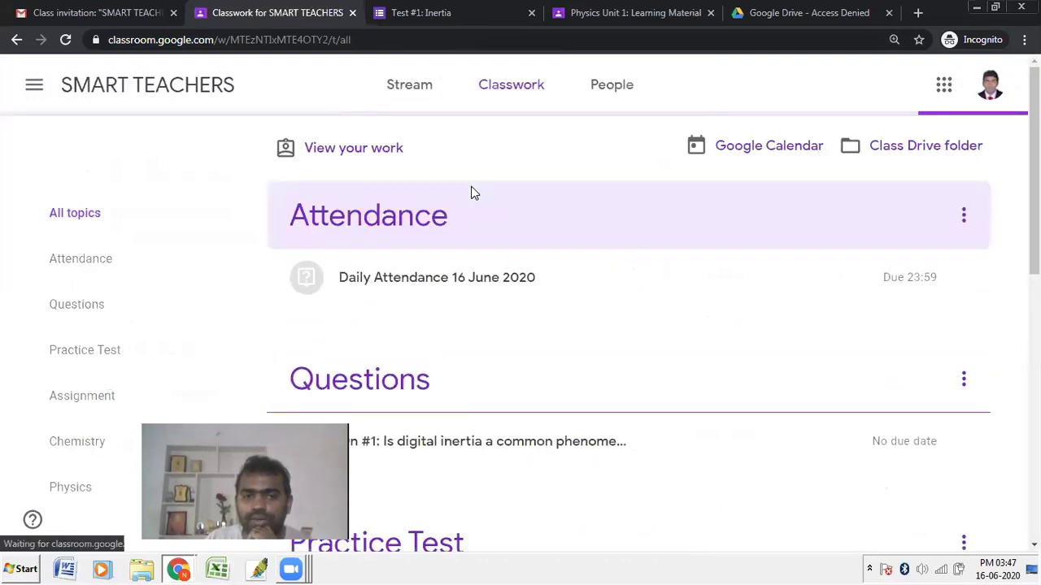
scroll(474, 193, down, 1)
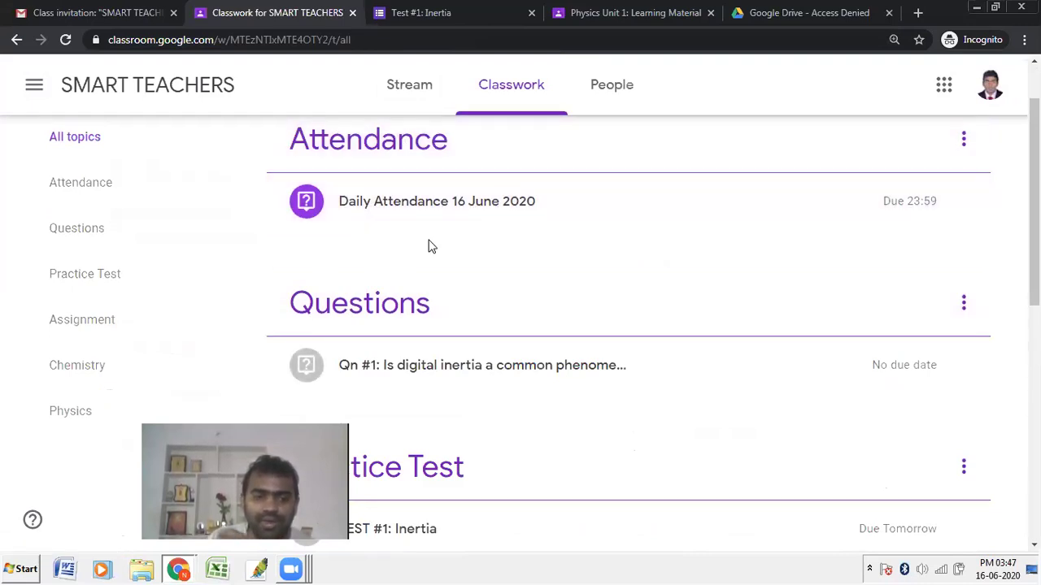
click(431, 214)
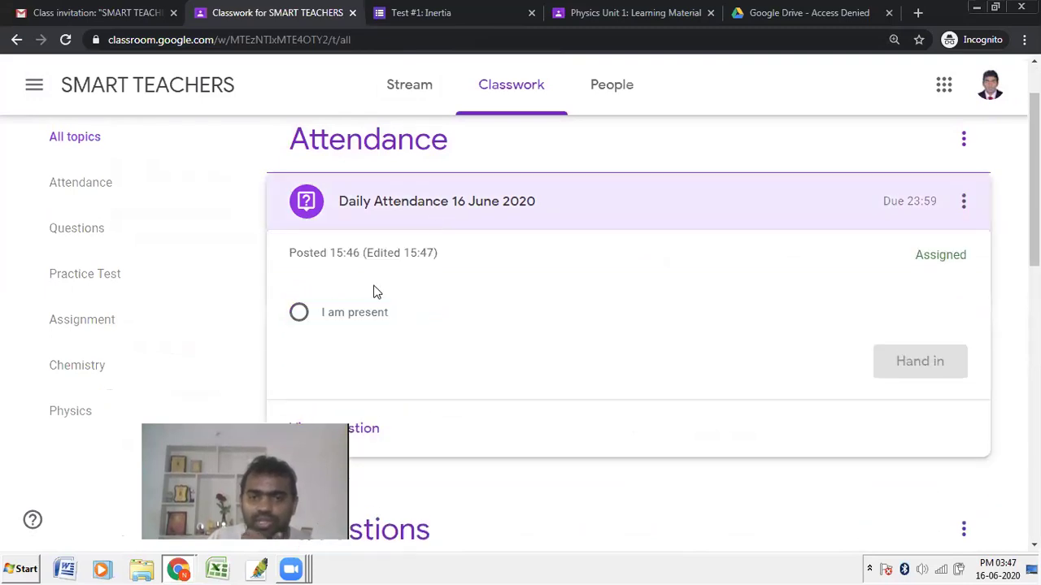
click(351, 317)
click(911, 366)
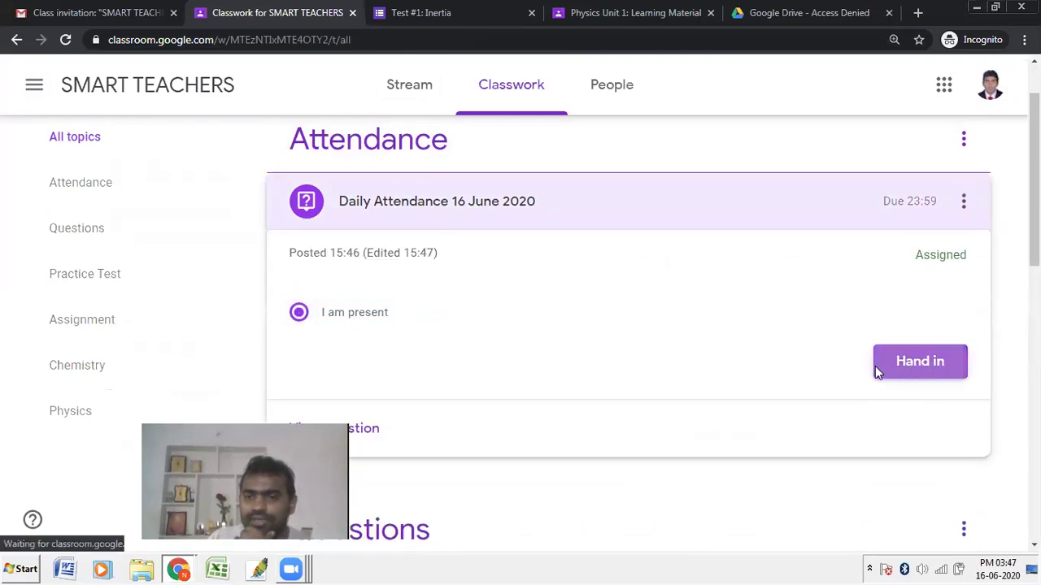
click(622, 355)
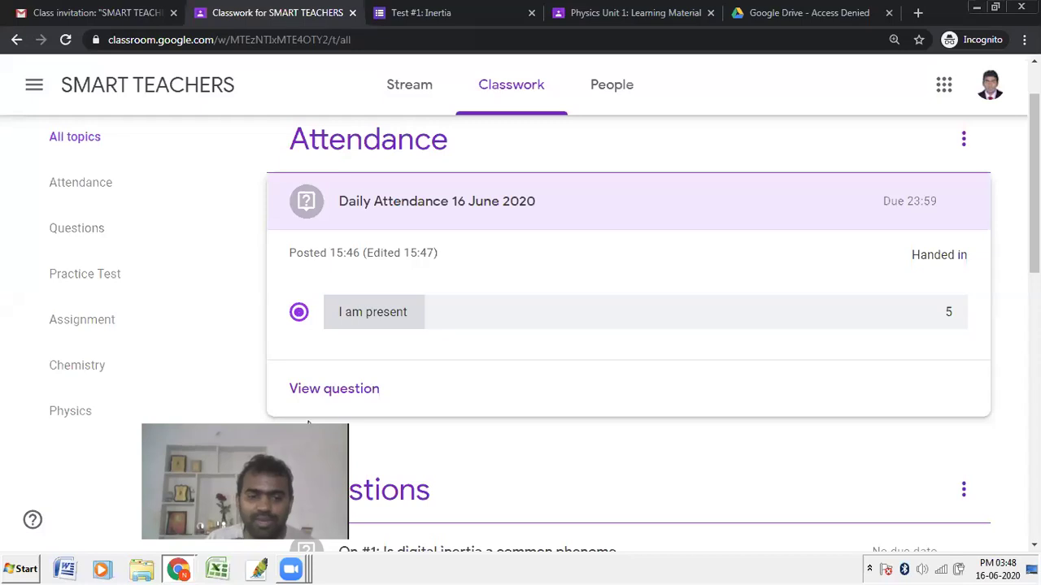
Step: Look at the Chemistry topic and the open browser windows, then go to the list of all classes
mouse_move(180, 568)
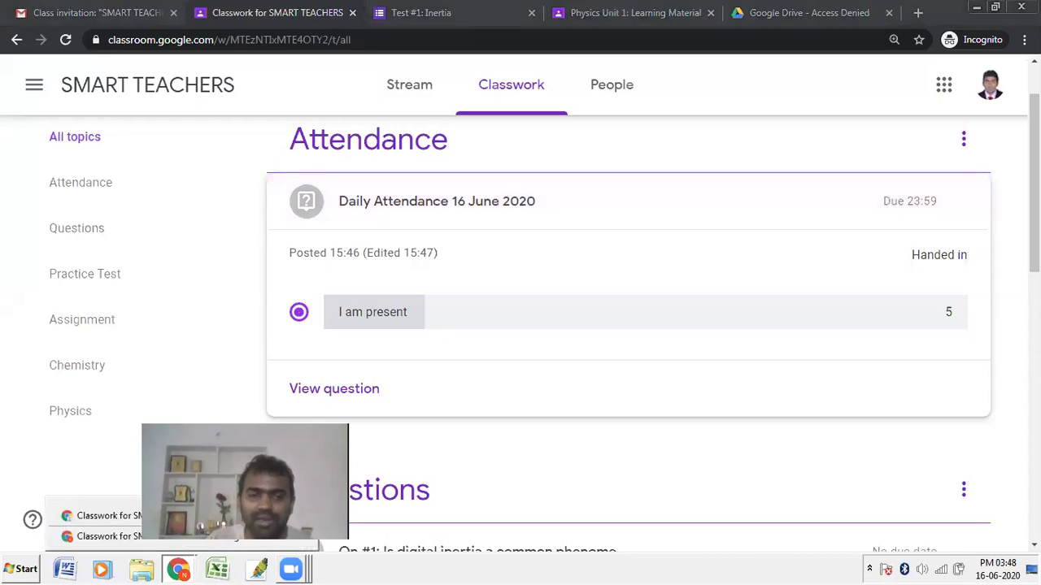
click(176, 365)
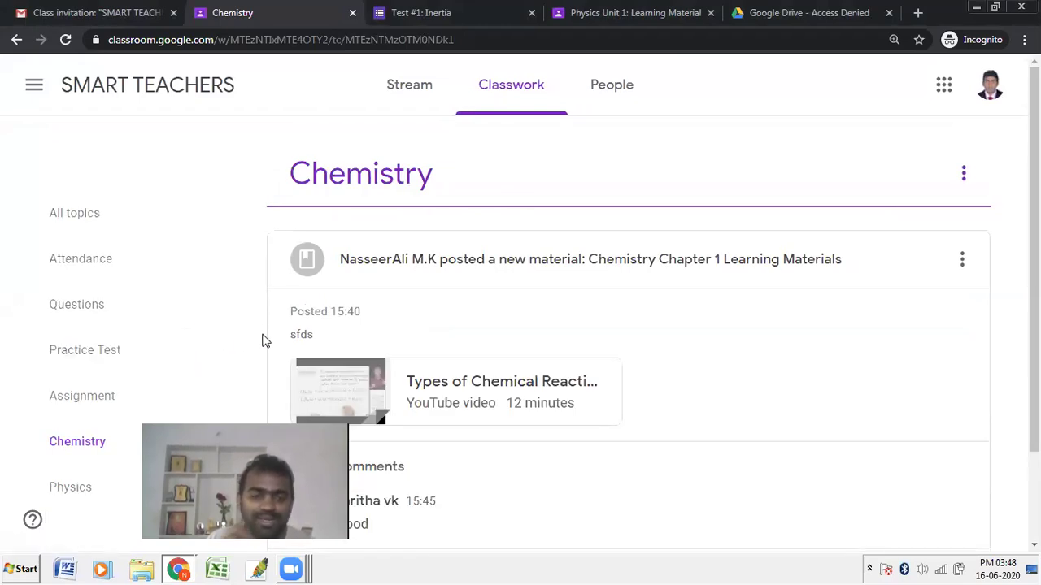
click(179, 570)
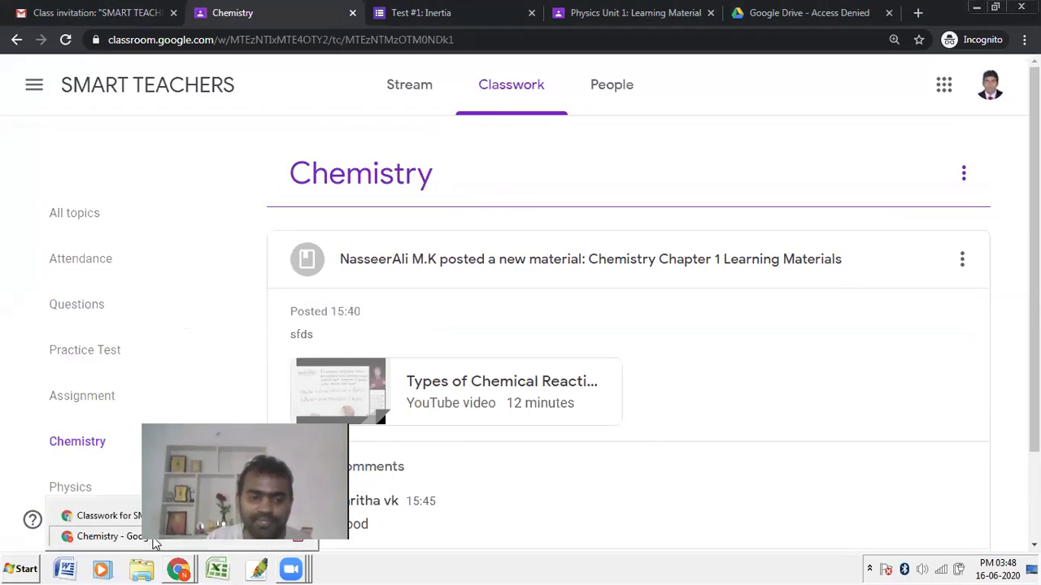
click(151, 539)
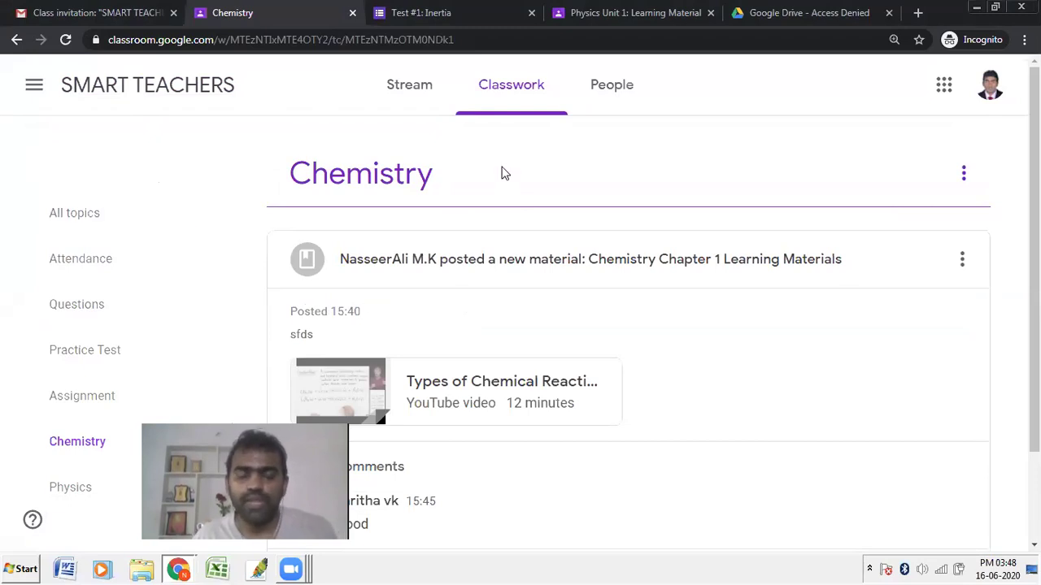
scroll(628, 412, down, 2)
scroll(267, 355, up, 2)
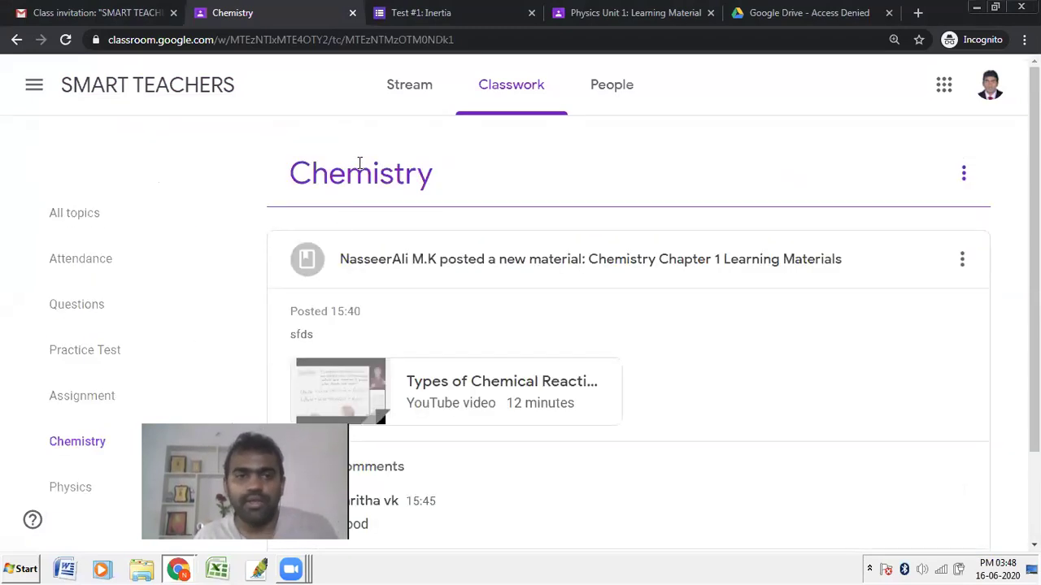
click(34, 86)
click(82, 88)
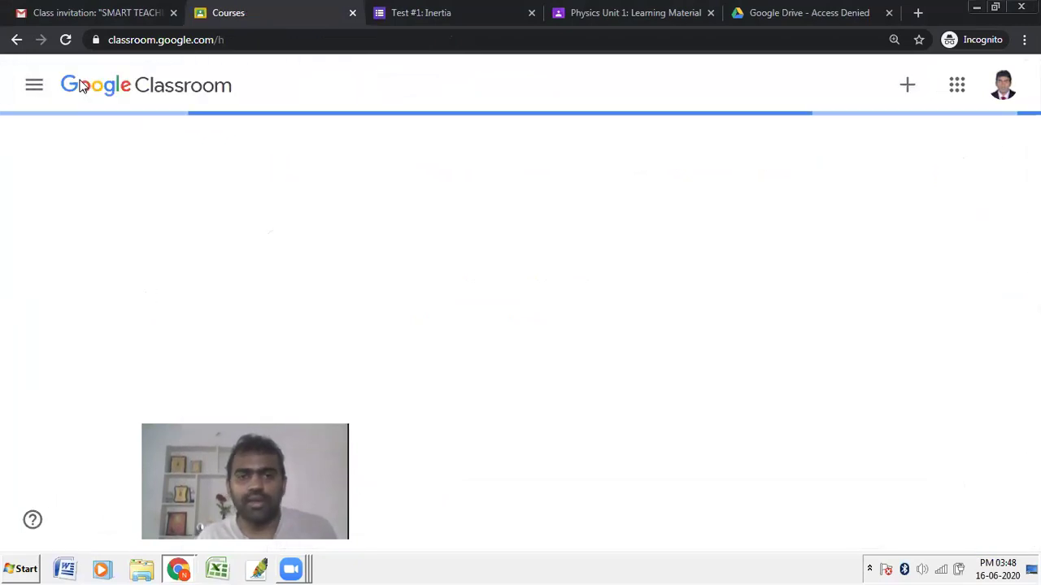
Step: In the teacher window, go to the Classes home page and open the SMART TEACHERS card options
key(alt+Tab)
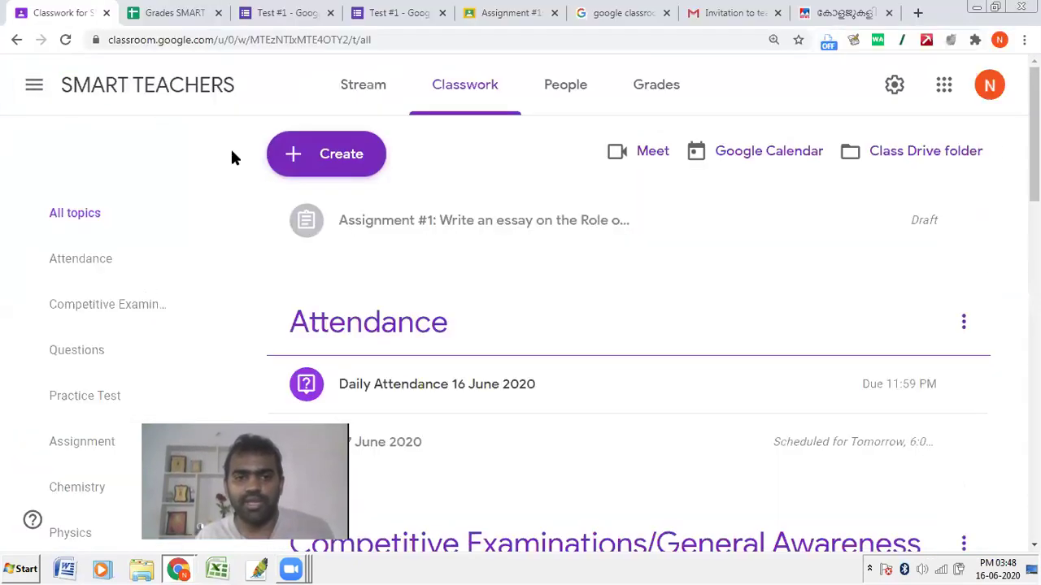
click(101, 86)
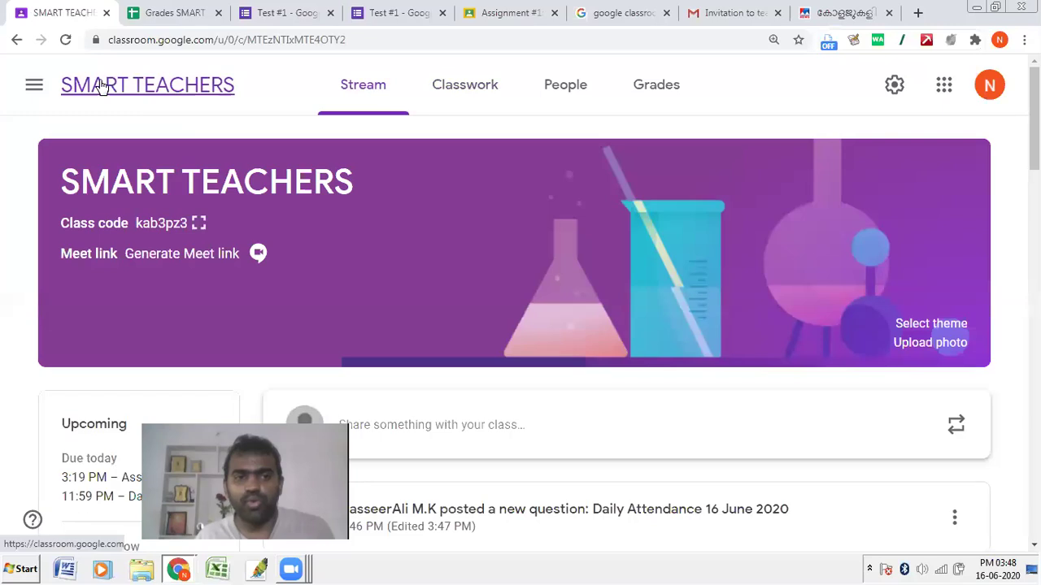
click(39, 91)
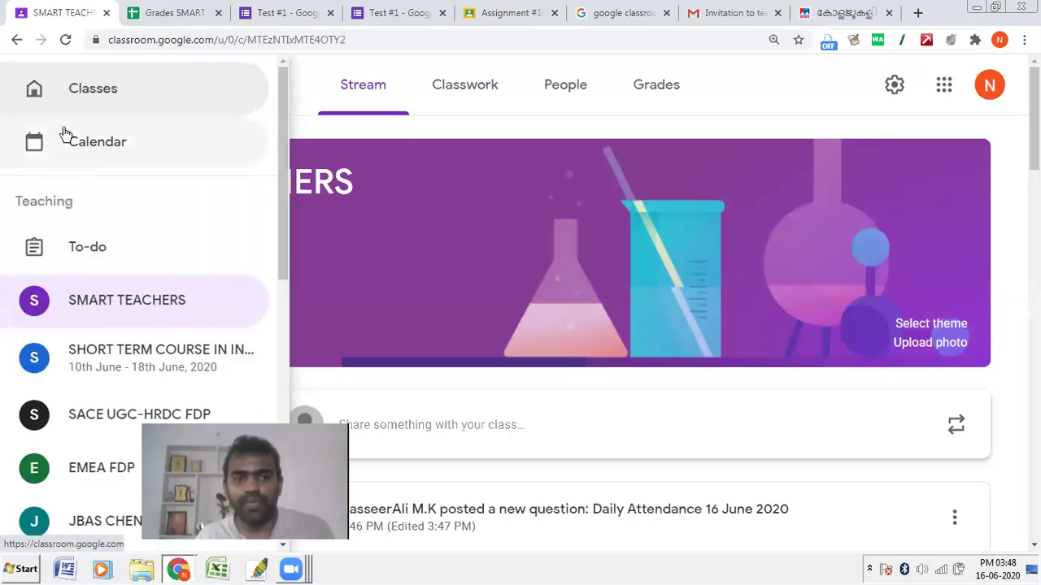
click(78, 93)
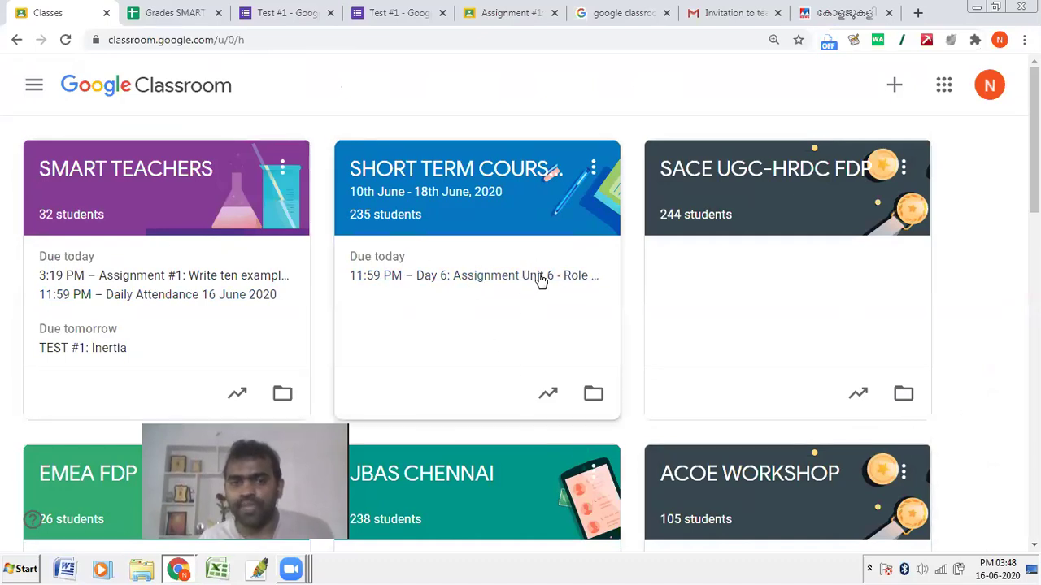
click(284, 183)
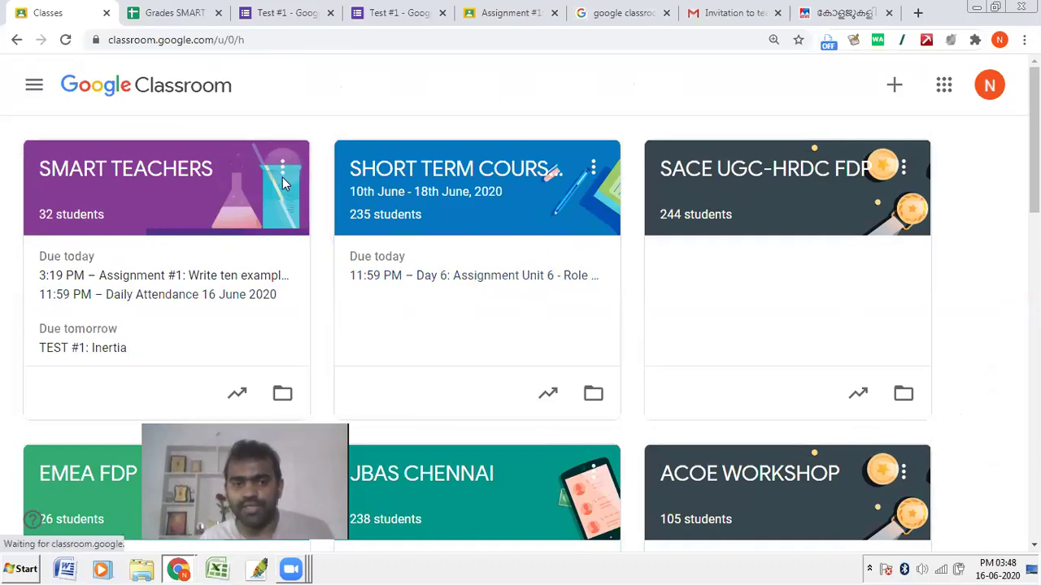
click(283, 182)
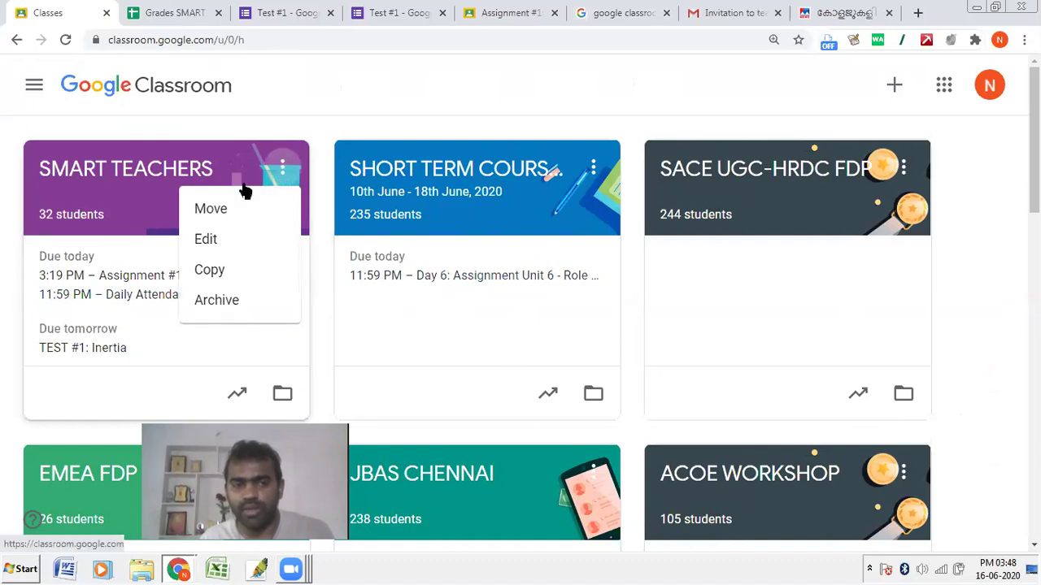
Step: In the student window, start unenrolling from SMART TEACHERS, then cancel and close the options
key(alt+Tab)
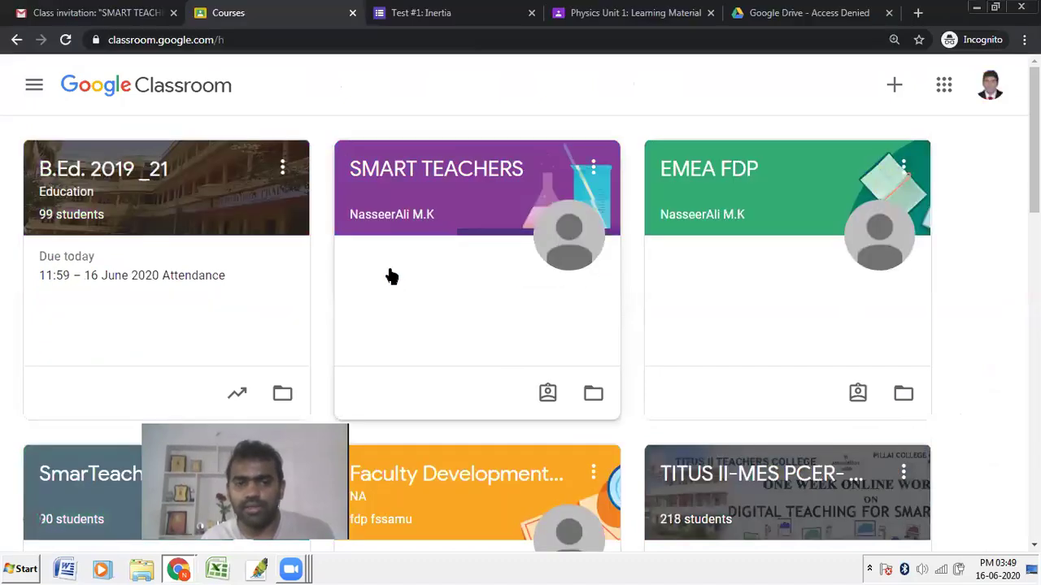
click(593, 169)
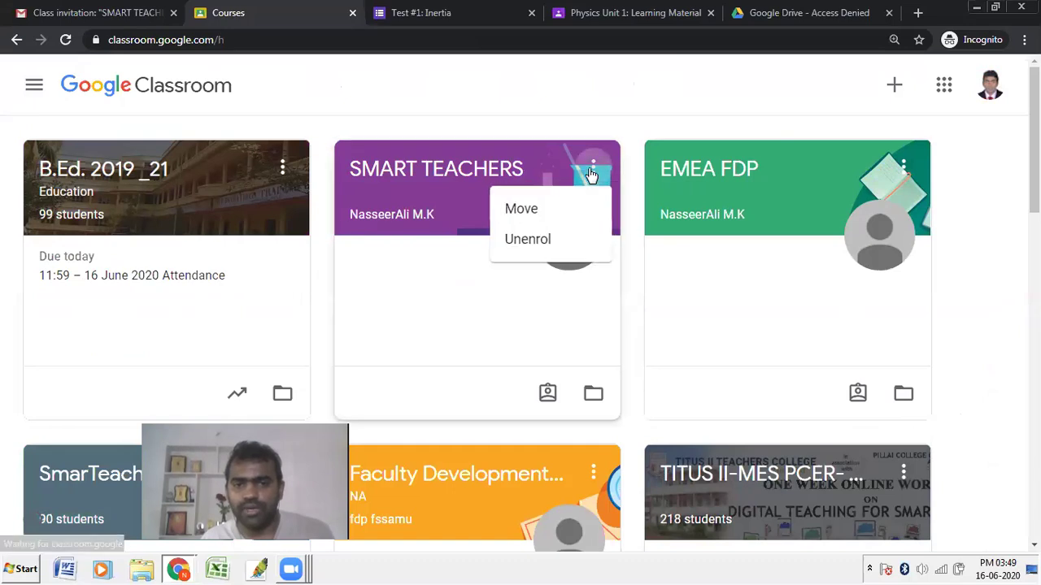
click(522, 243)
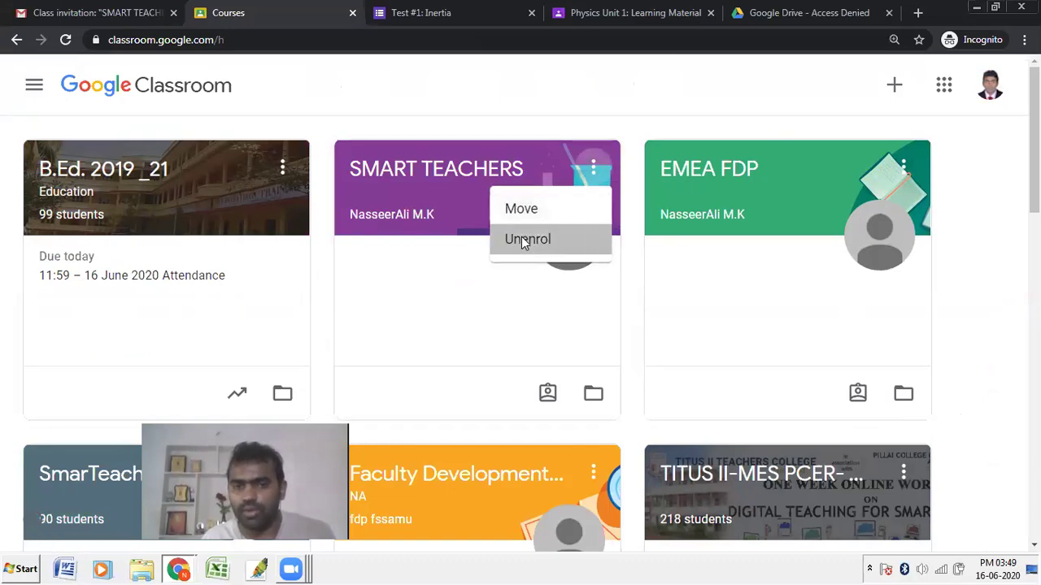
click(553, 363)
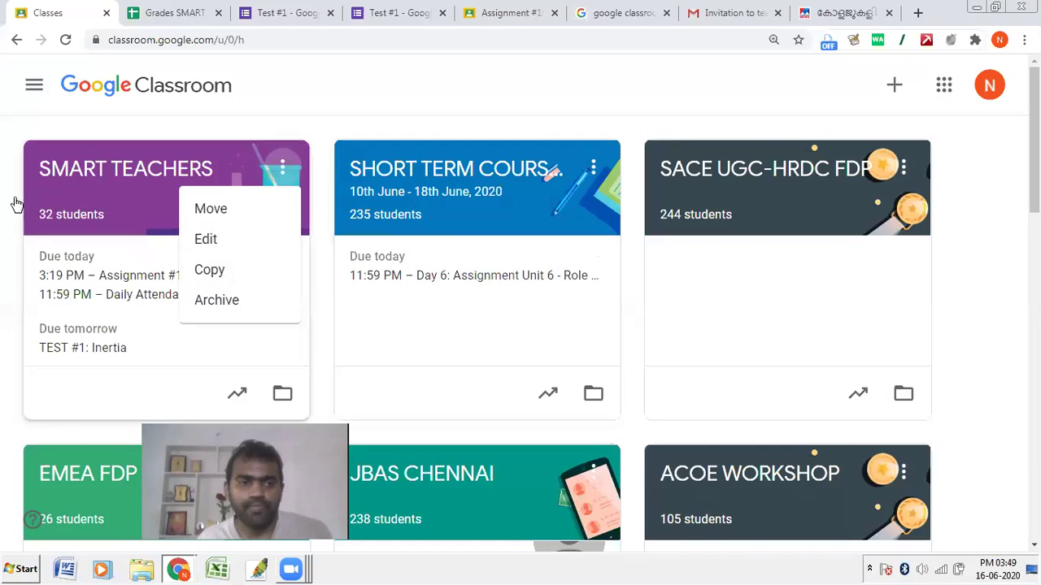
click(8, 203)
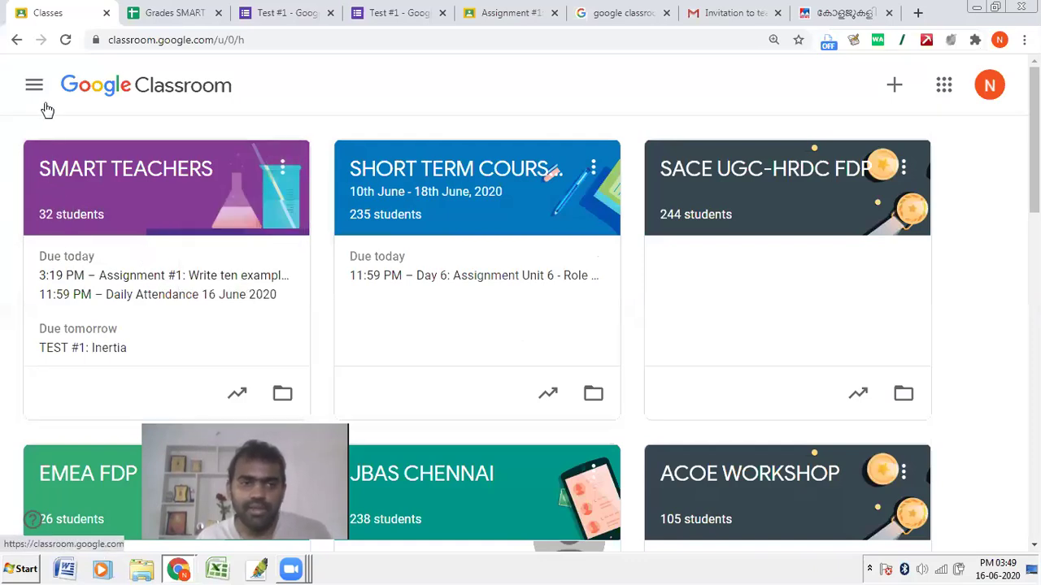
Step: Archive the SMART TEACHERS class
click(283, 170)
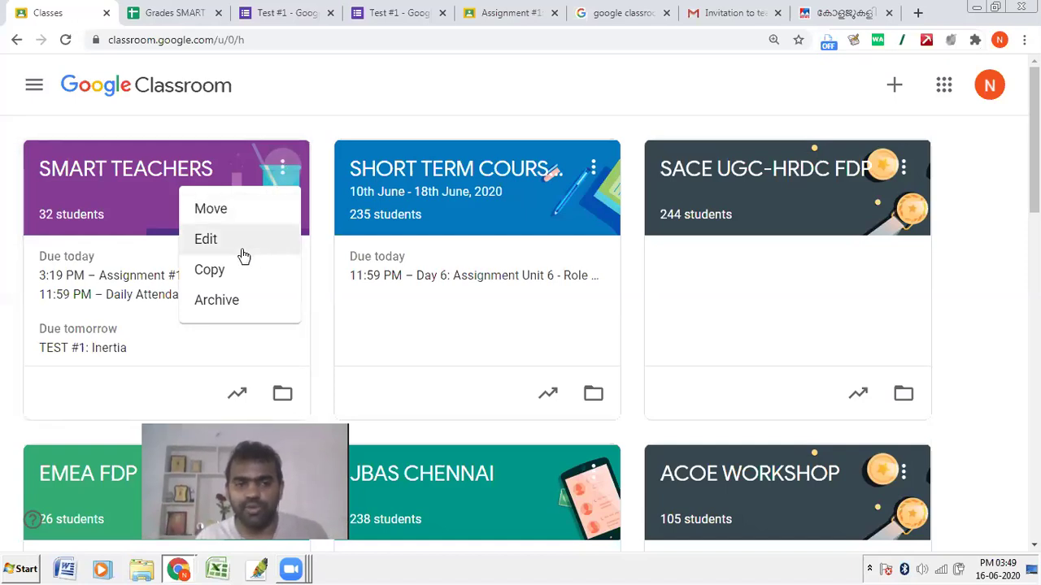
click(233, 305)
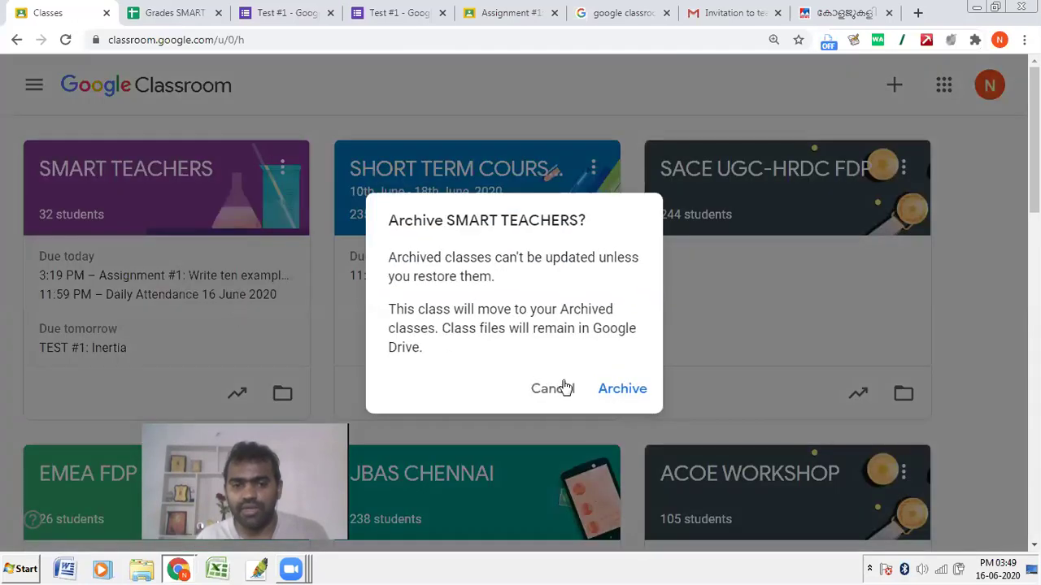
key(Return)
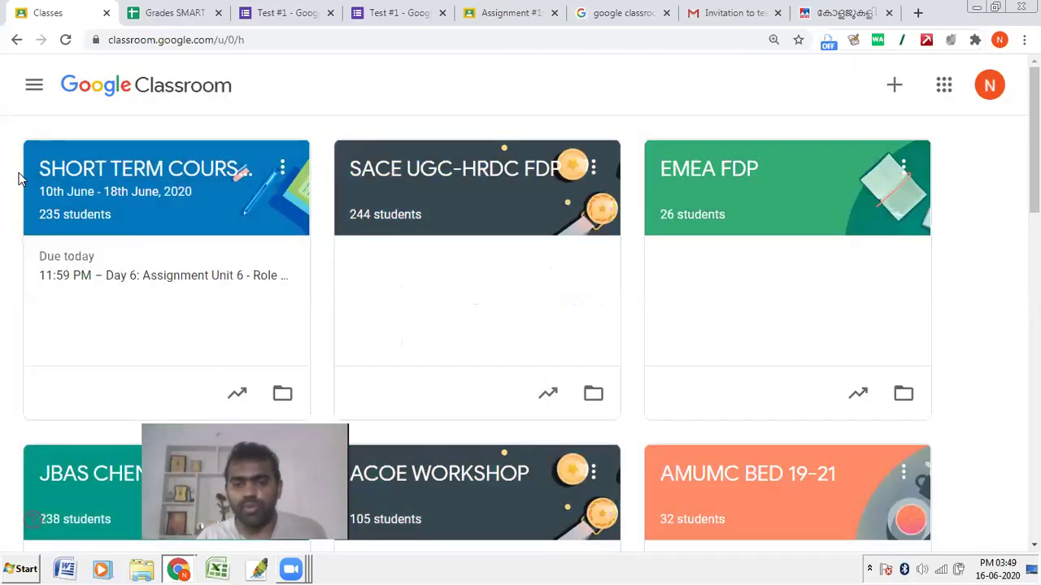
Step: Restore SMART TEACHERS from Archived classes and return to the Classes home page
click(34, 85)
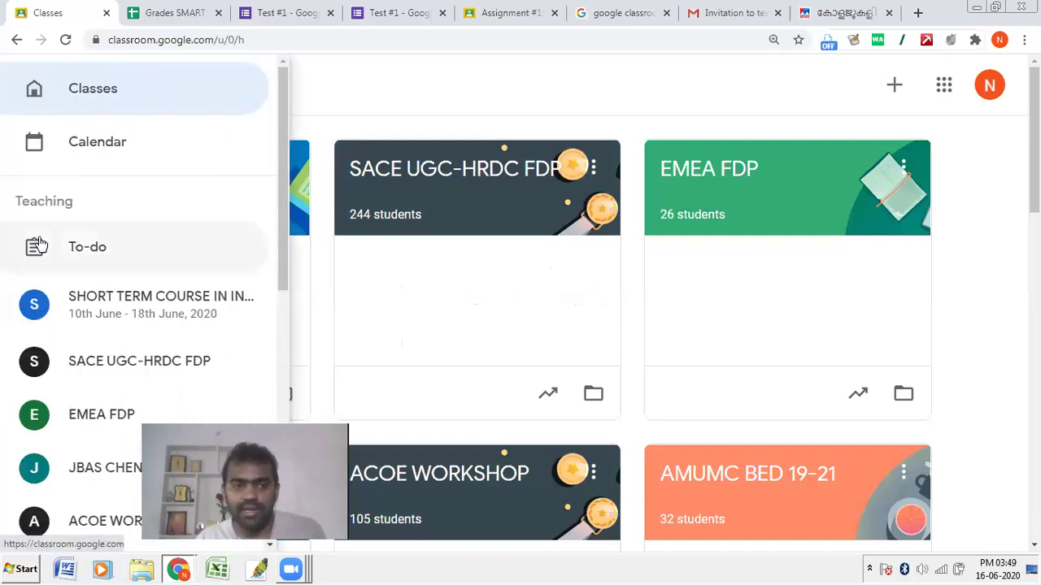
scroll(41, 260, down, 5)
click(73, 480)
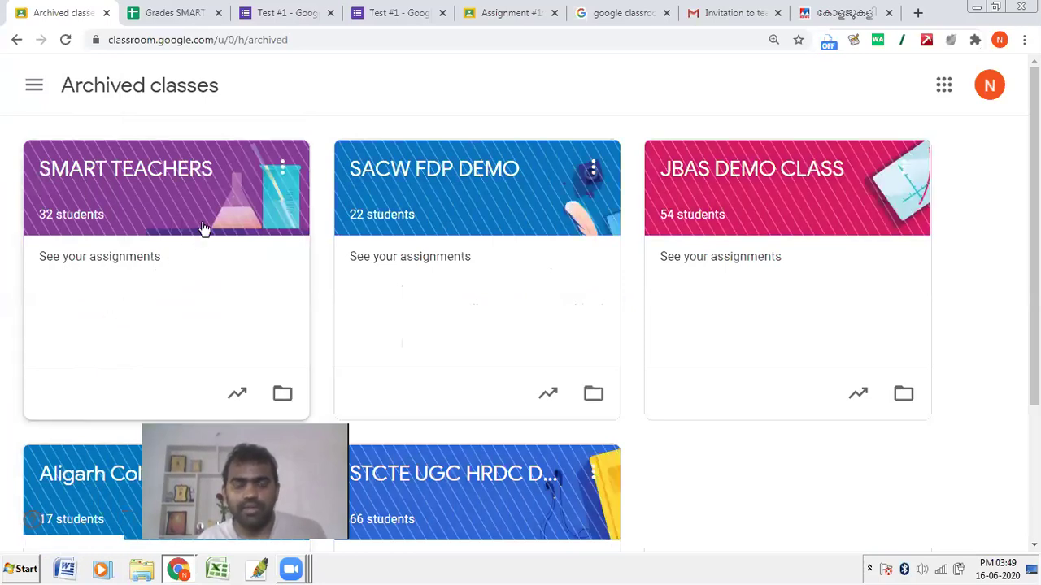
click(282, 168)
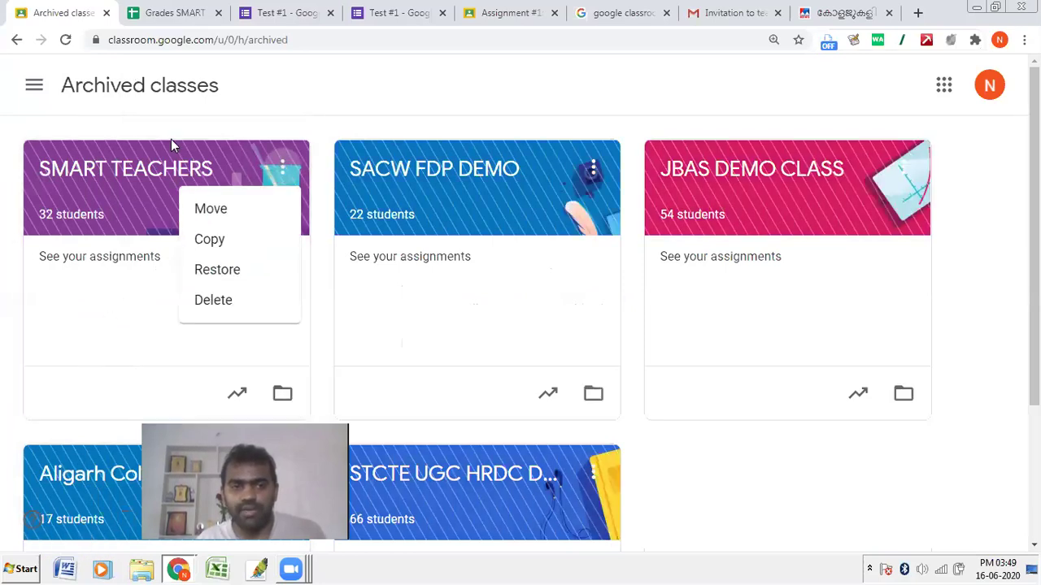
click(251, 277)
click(617, 386)
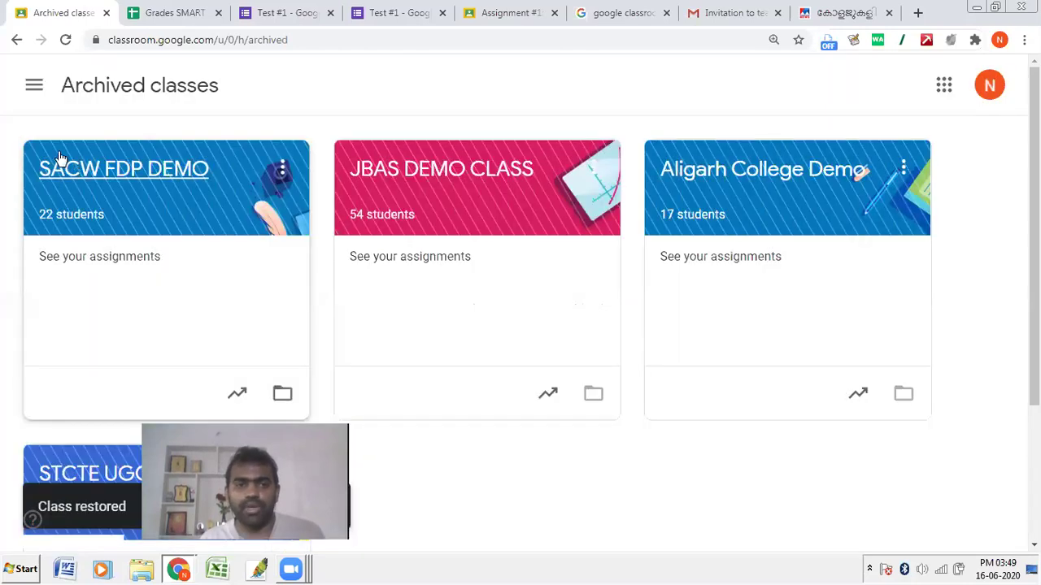
click(33, 87)
click(90, 99)
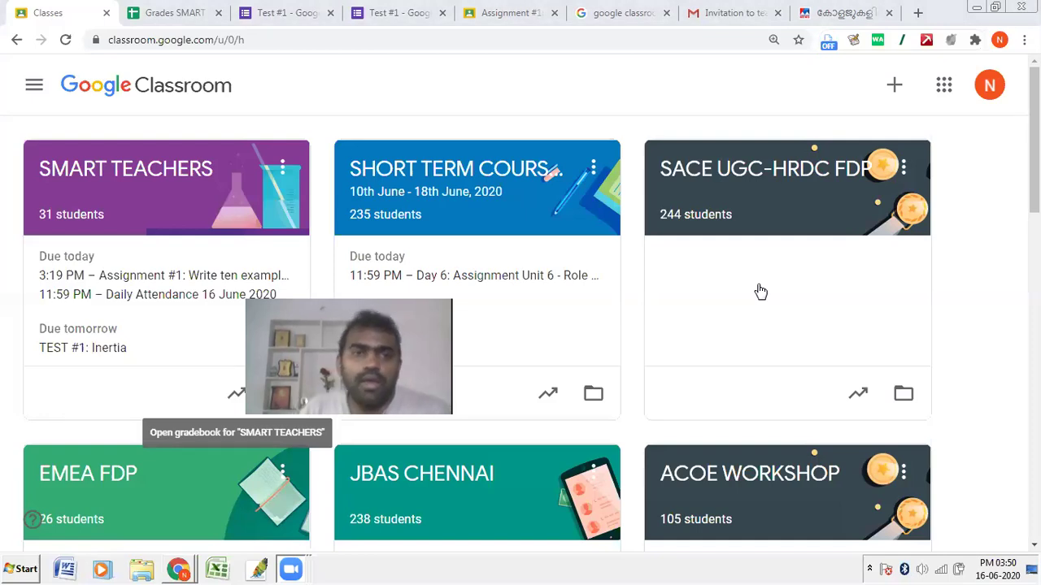
Step: Open the SMART TEACHERS Classwork page and start a new assignment, then close the form
click(125, 169)
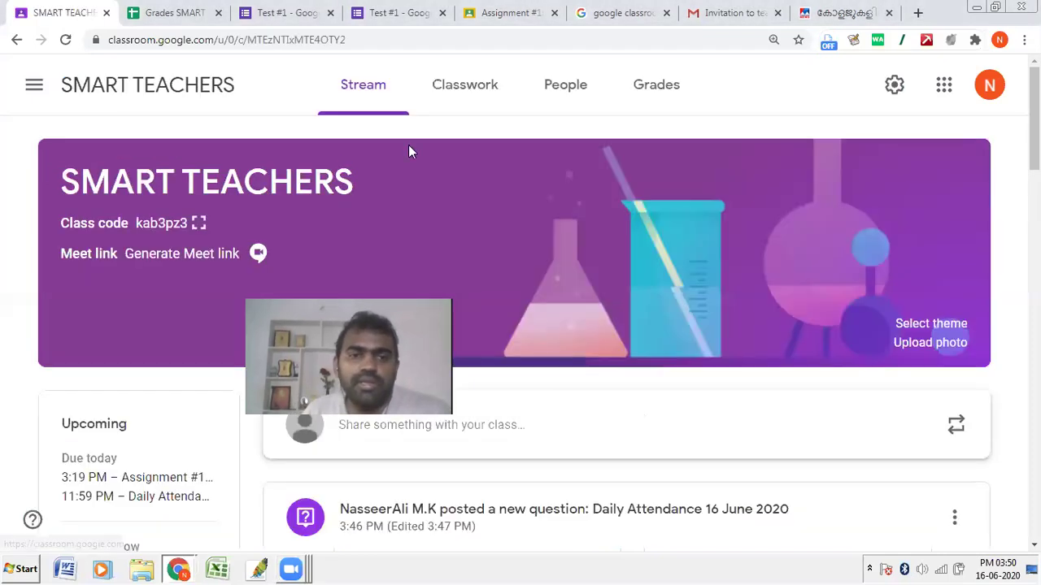
click(476, 90)
click(344, 161)
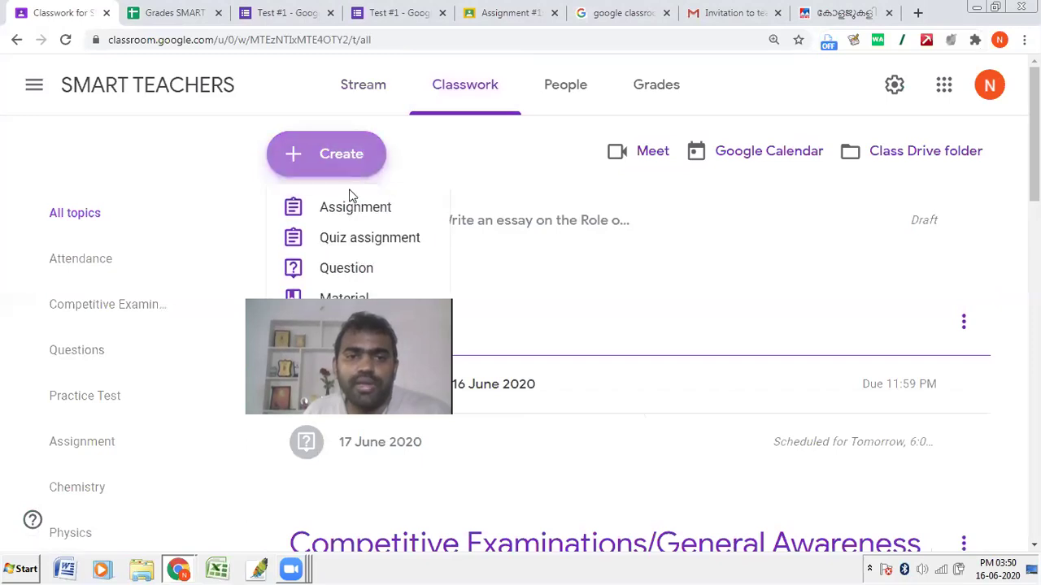
click(351, 209)
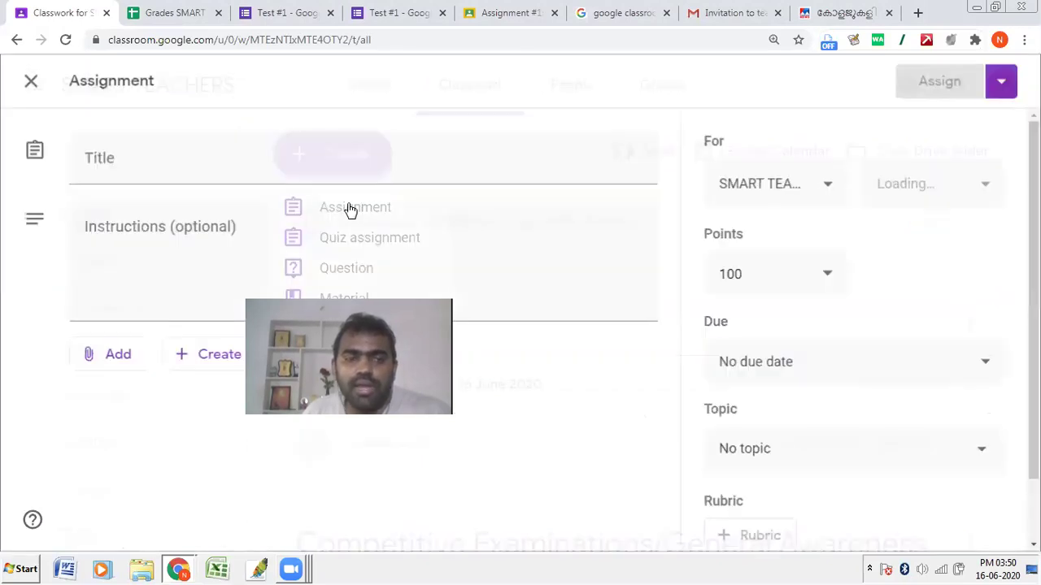
click(49, 98)
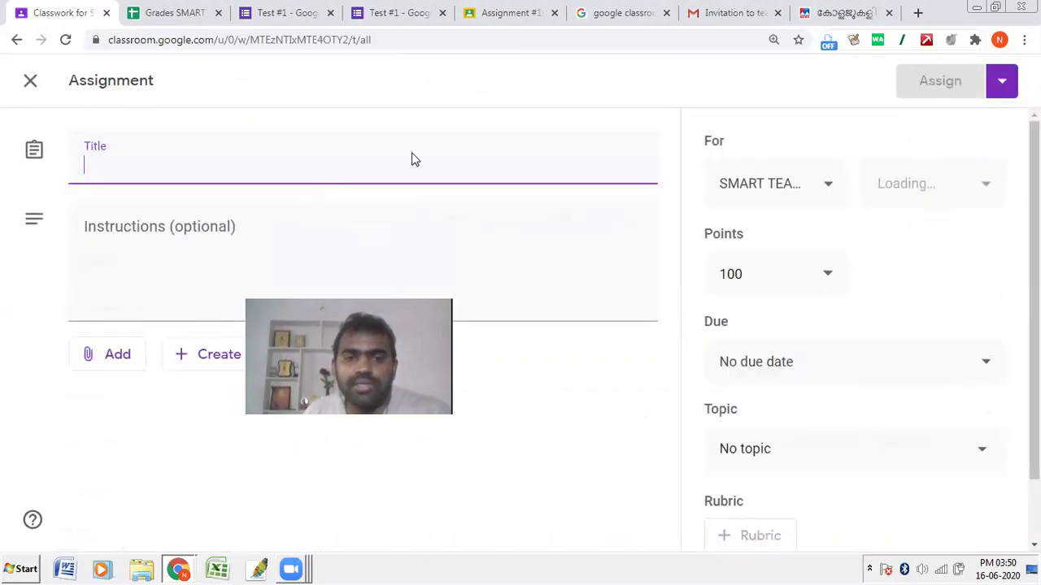
Step: Reopen a new assignment, review its attachment and due date options, then discard it
click(349, 154)
click(341, 209)
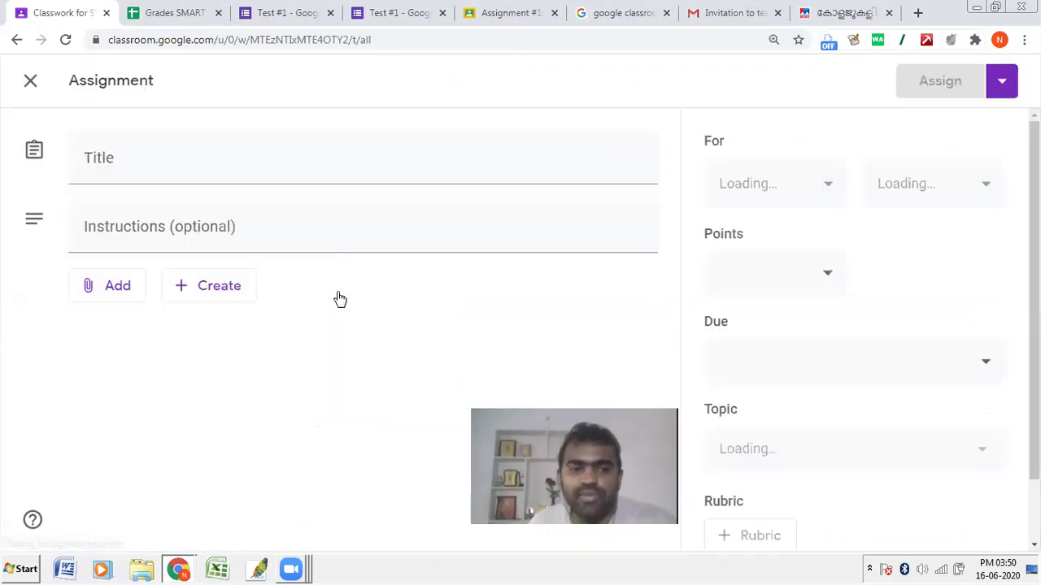
click(107, 354)
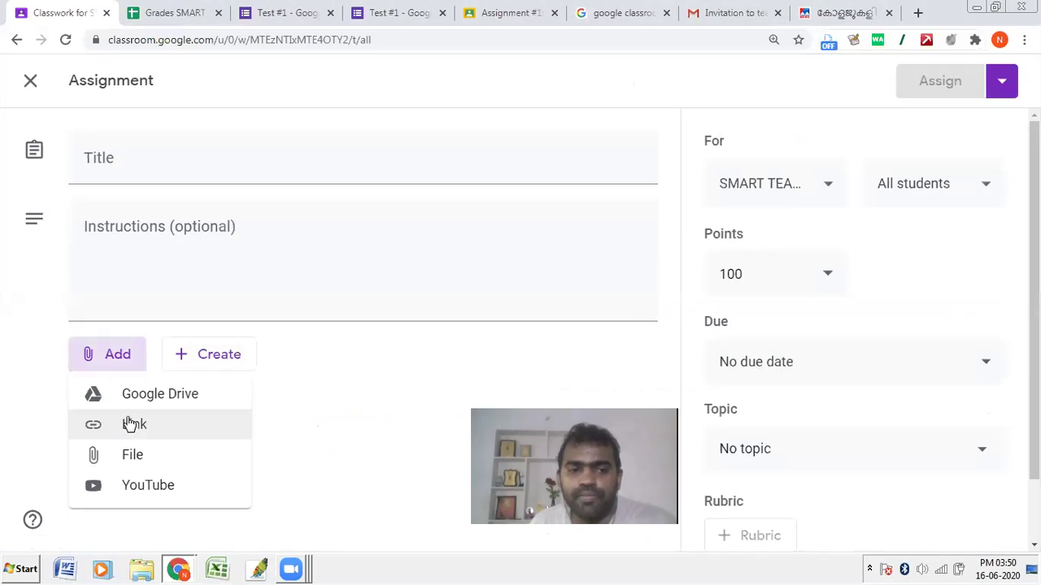
click(170, 304)
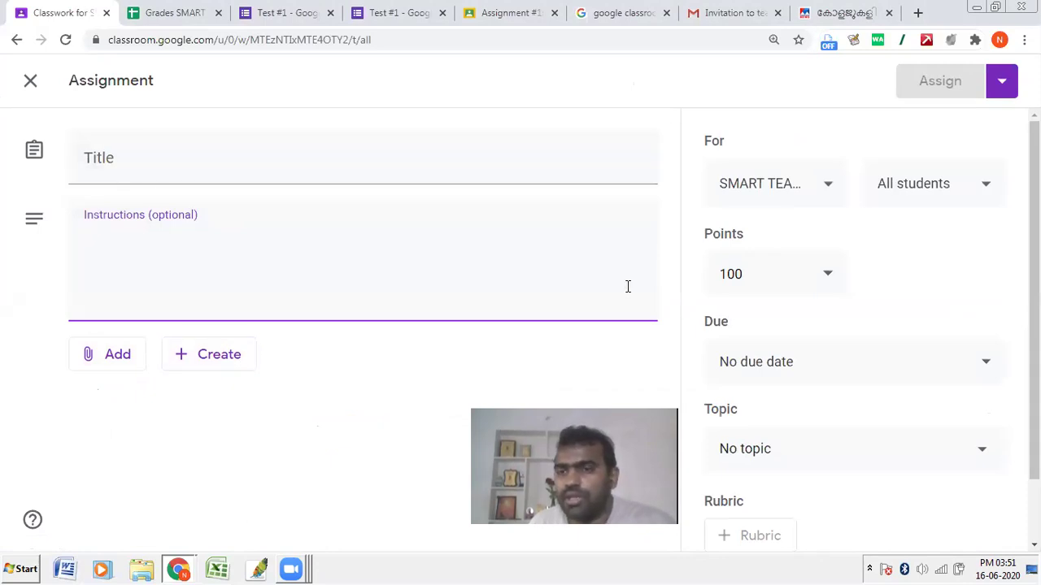
click(808, 366)
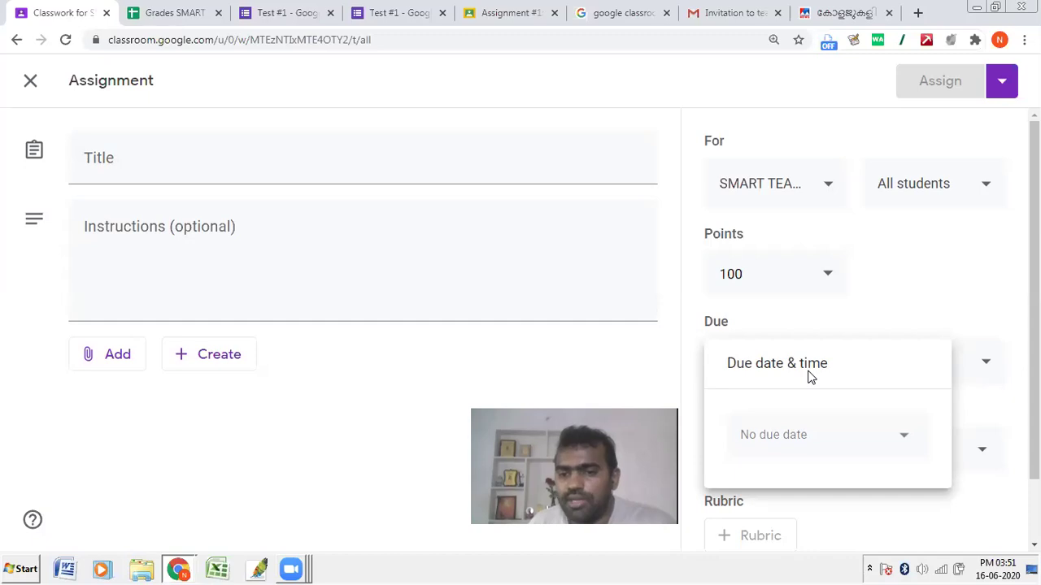
click(918, 294)
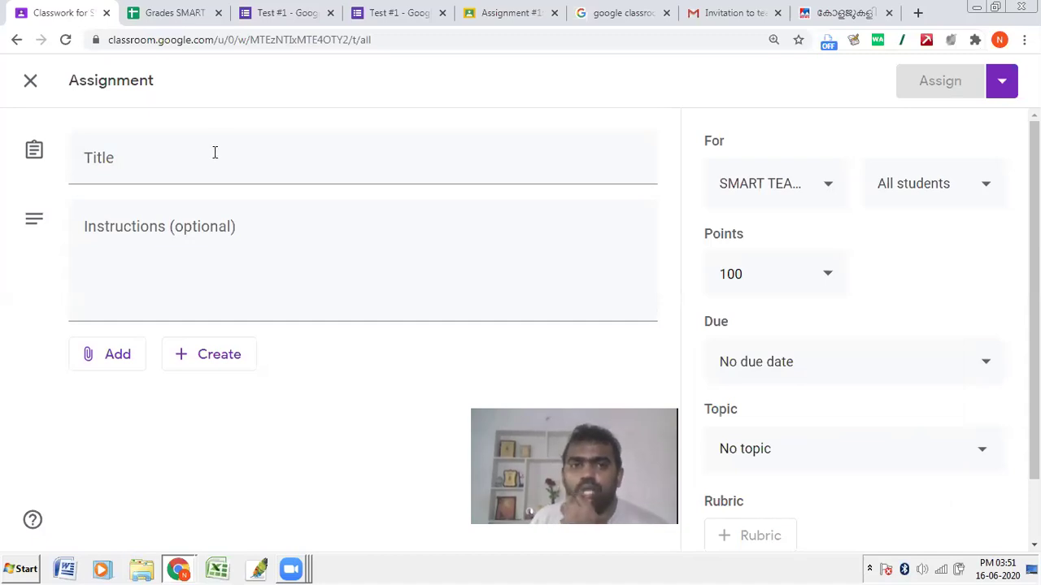
click(281, 9)
click(49, 23)
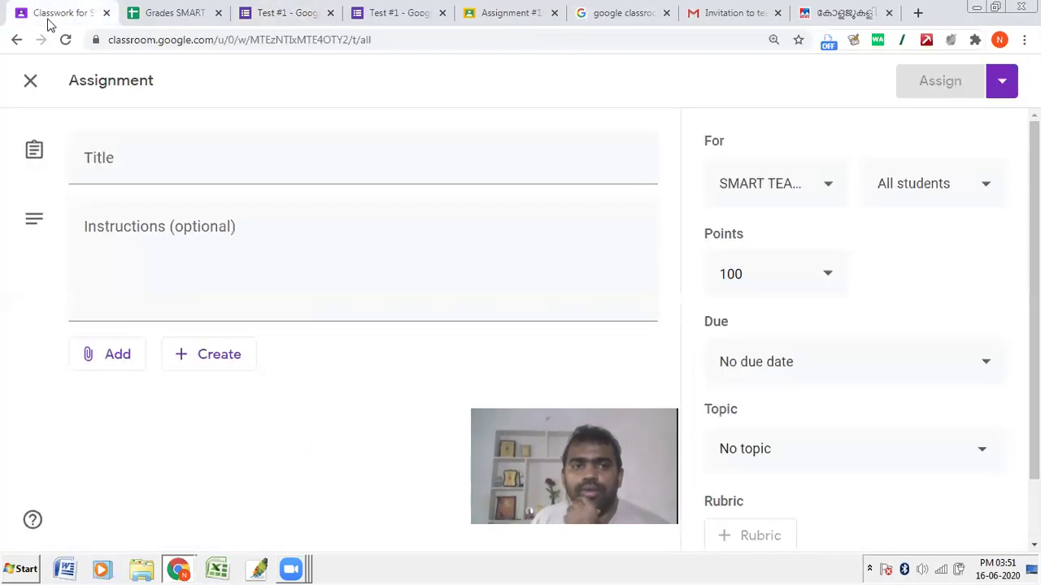
click(19, 94)
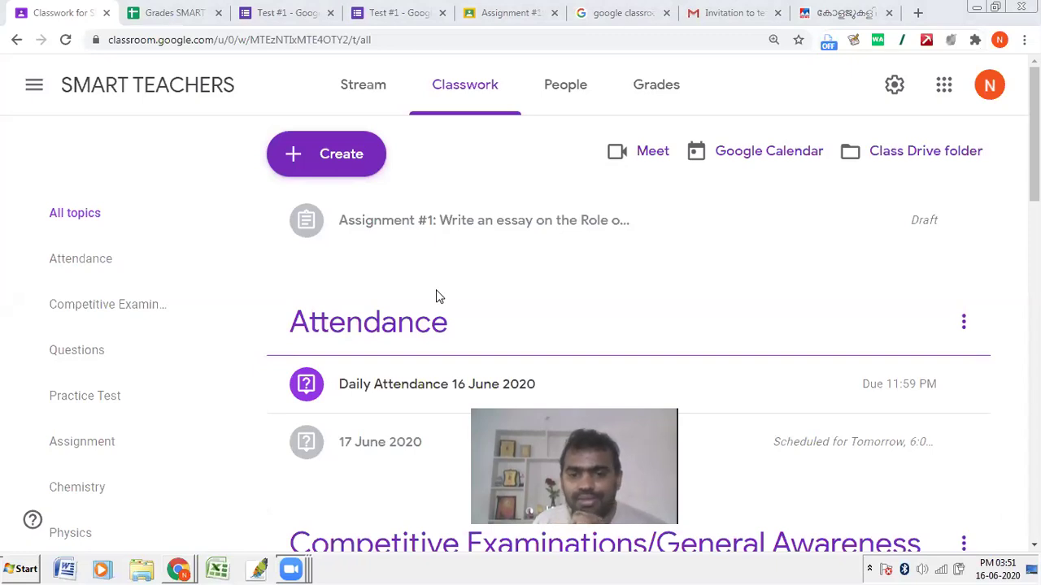
Step: On the SMART TEACHERS Stream, begin generating a Meet link for the class
click(154, 86)
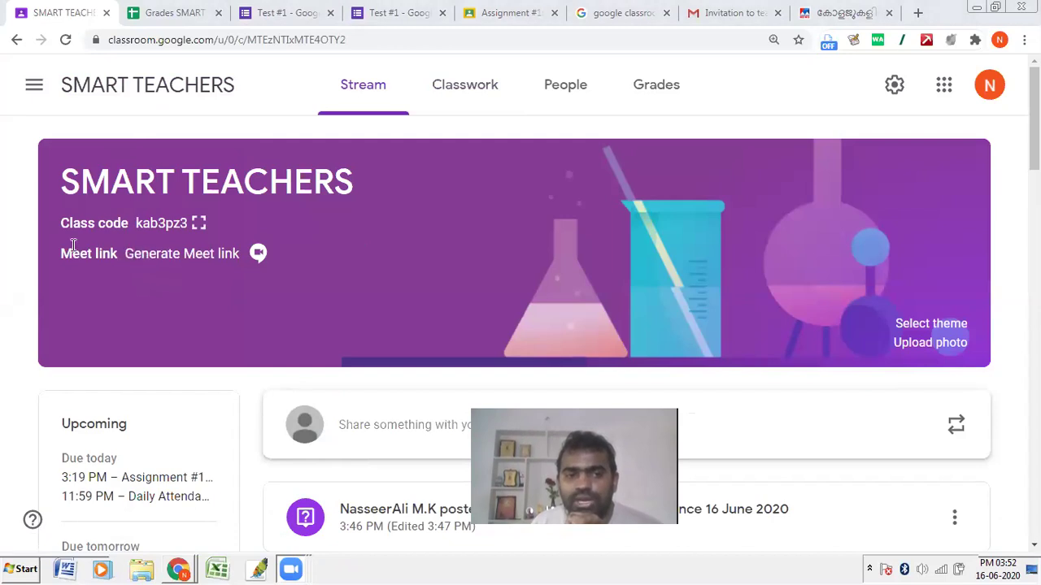
click(146, 256)
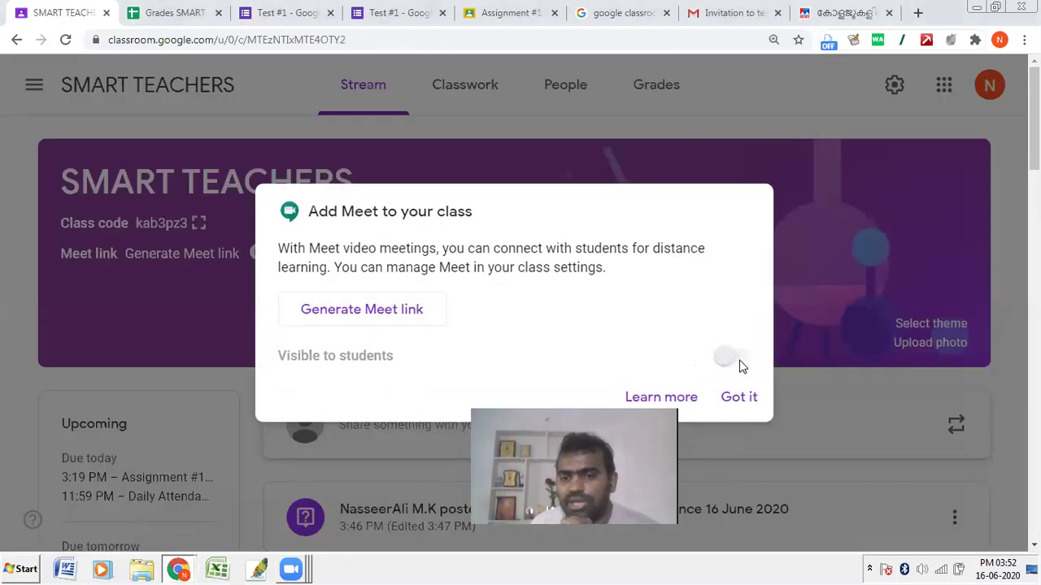
click(400, 312)
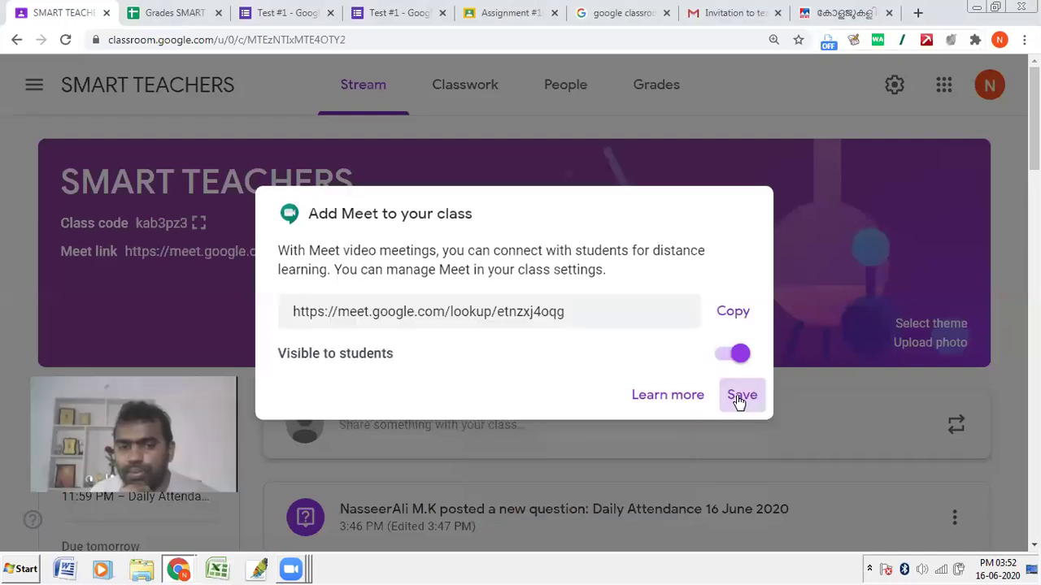
click(739, 398)
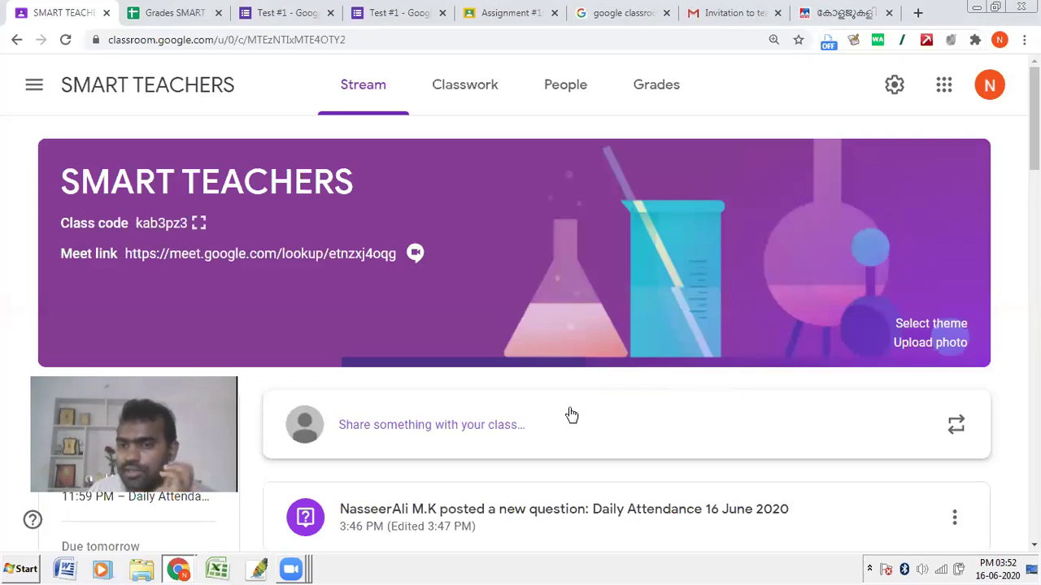
scroll(546, 353, down, 3)
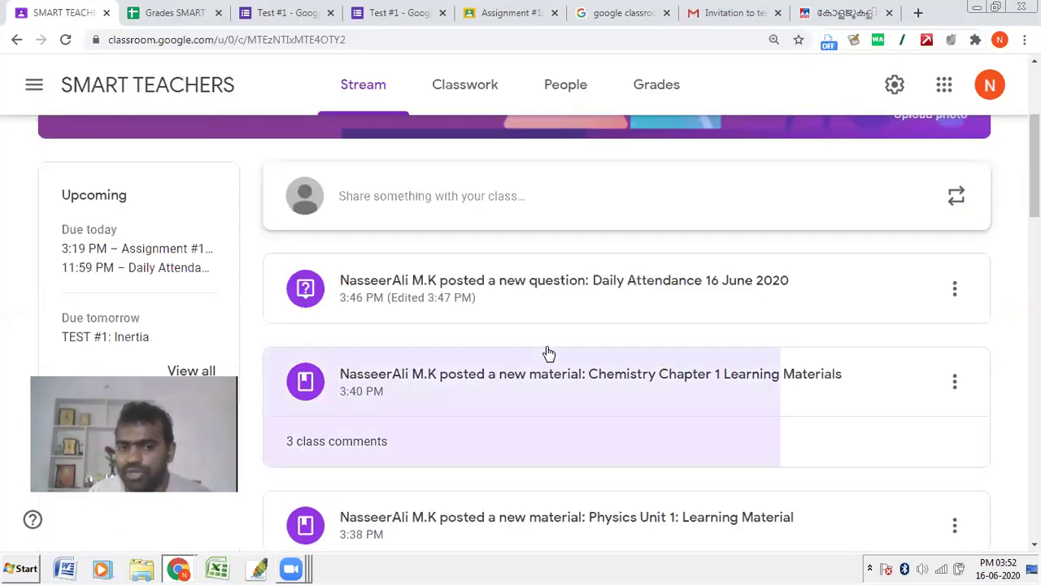
scroll(395, 418, up, 3)
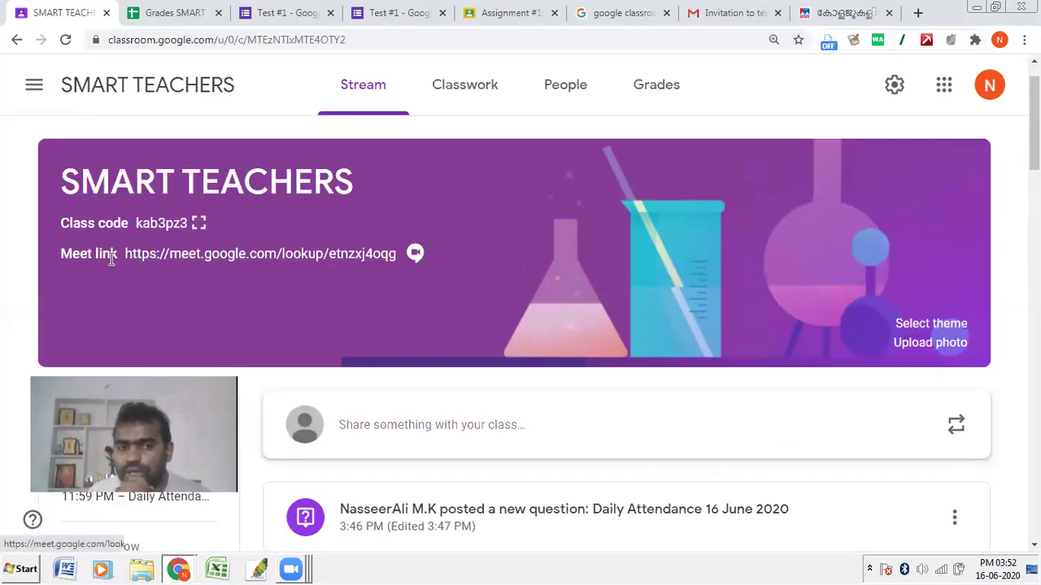
Step: Start a new post to all students on the Stream, then move to the Grades page
click(395, 432)
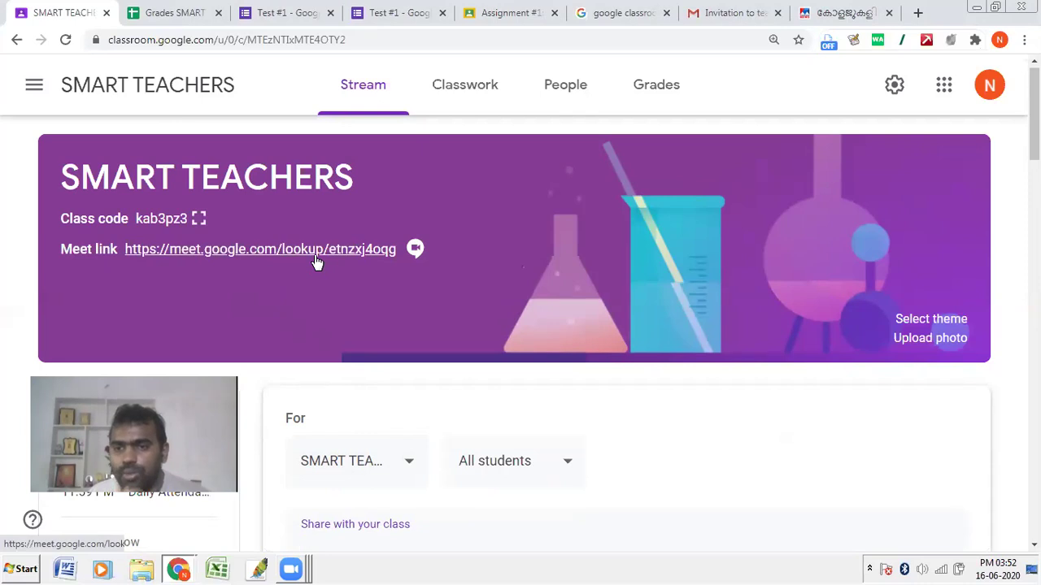
click(685, 244)
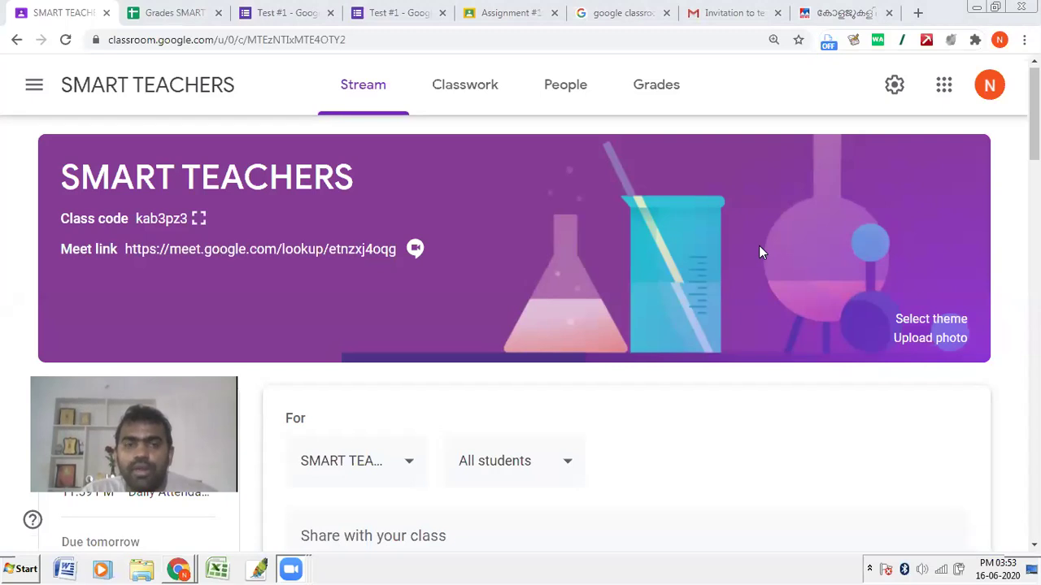
click(618, 103)
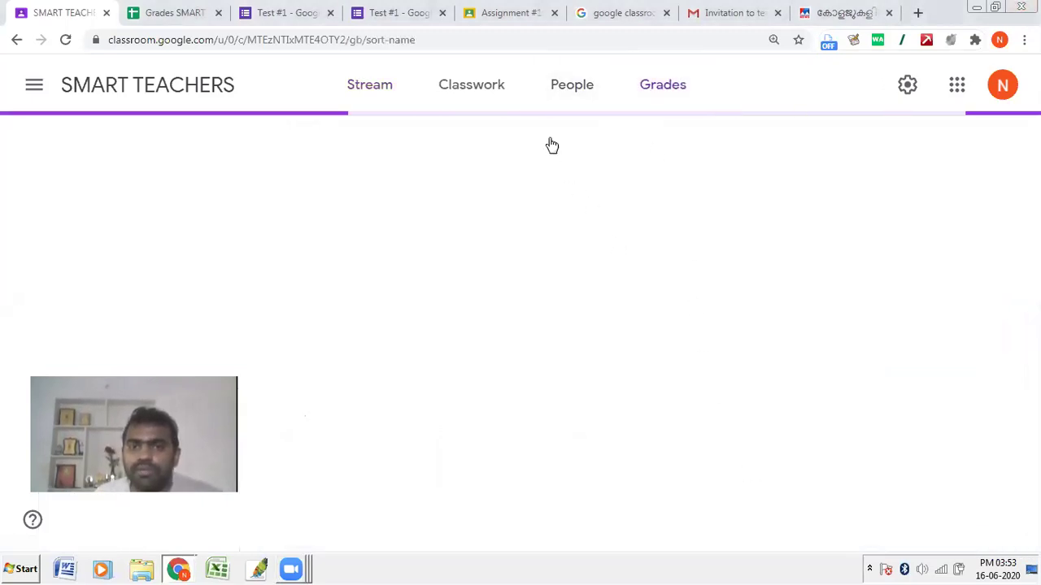
Step: Move from Grades to Classwork, back to Stream, and end on the Classwork page
click(479, 93)
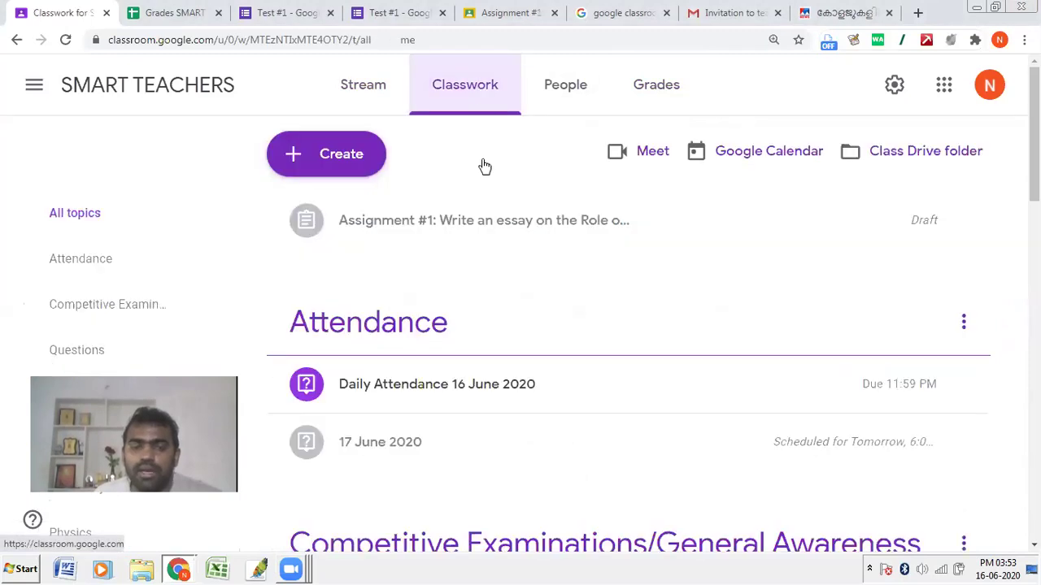
scroll(476, 379, down, 3)
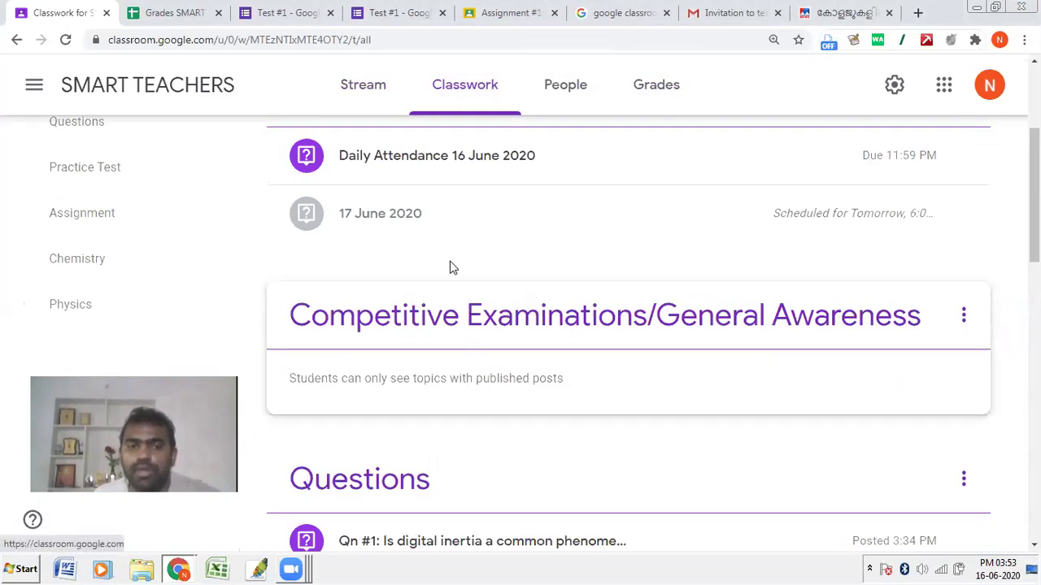
click(356, 103)
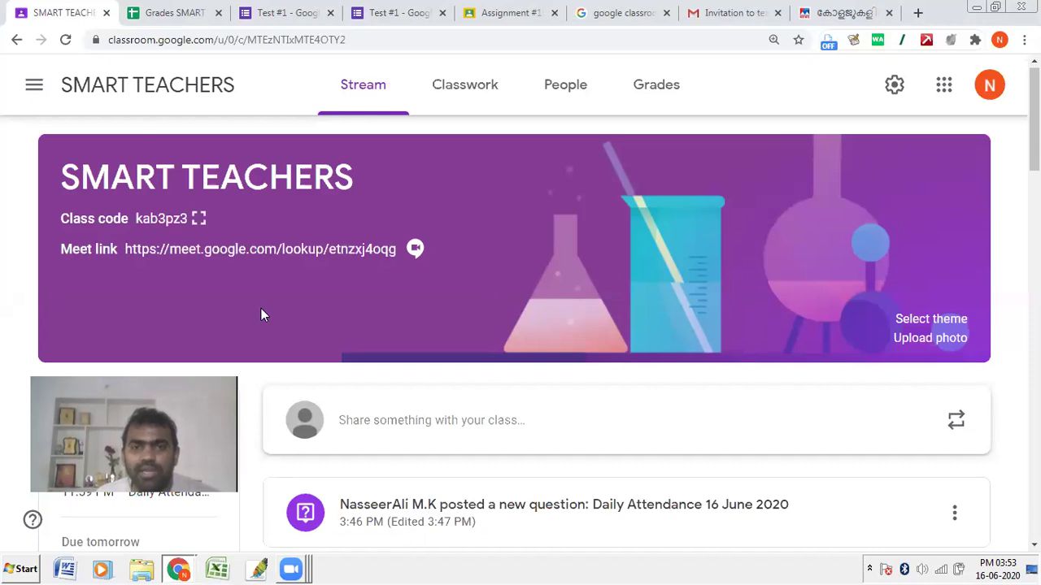
click(476, 86)
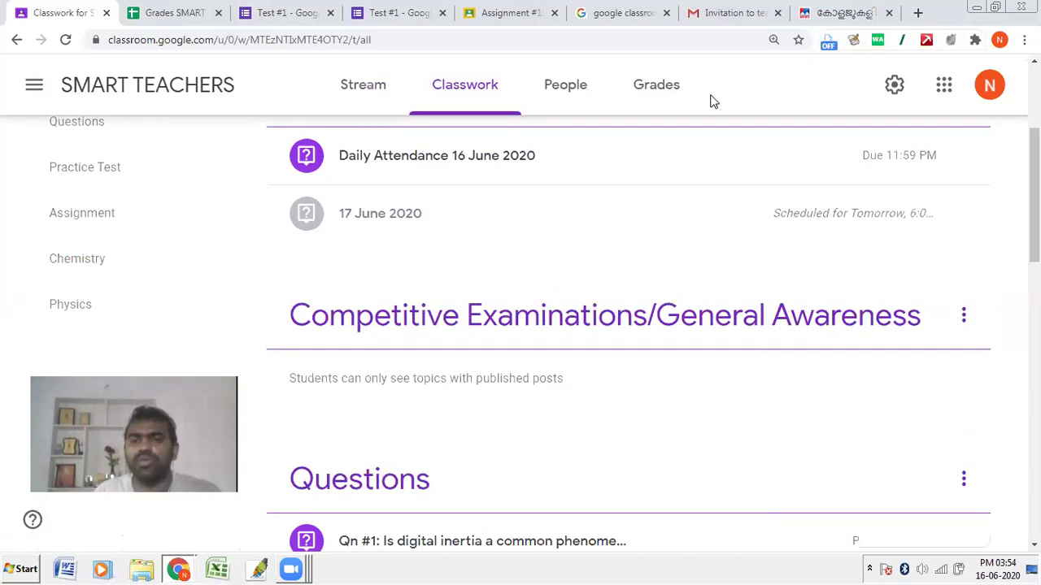
Step: Close the Manorama News and Gmail invitation tabs and move back toward the Classroom tab
click(854, 8)
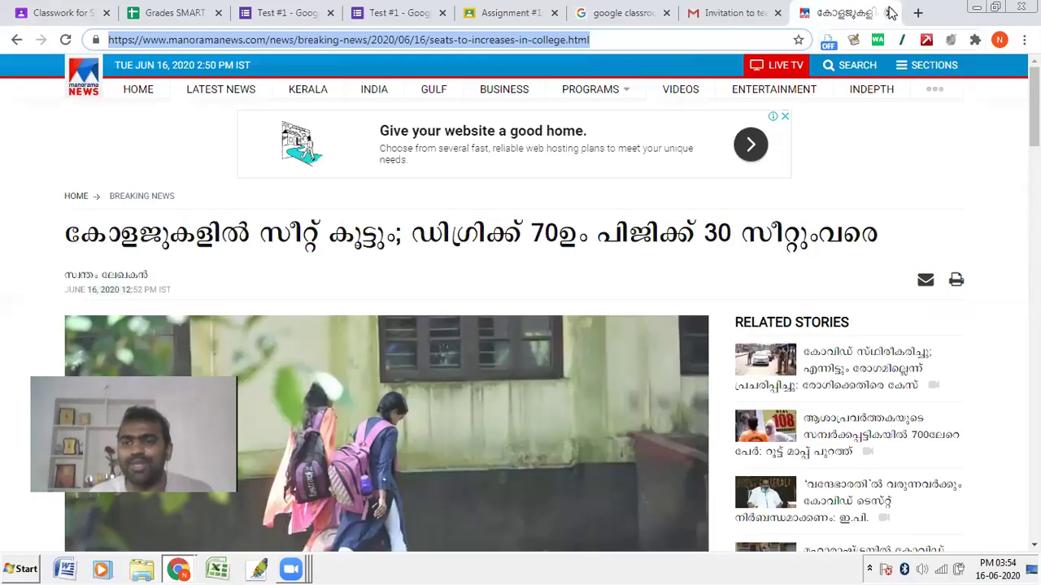
click(891, 13)
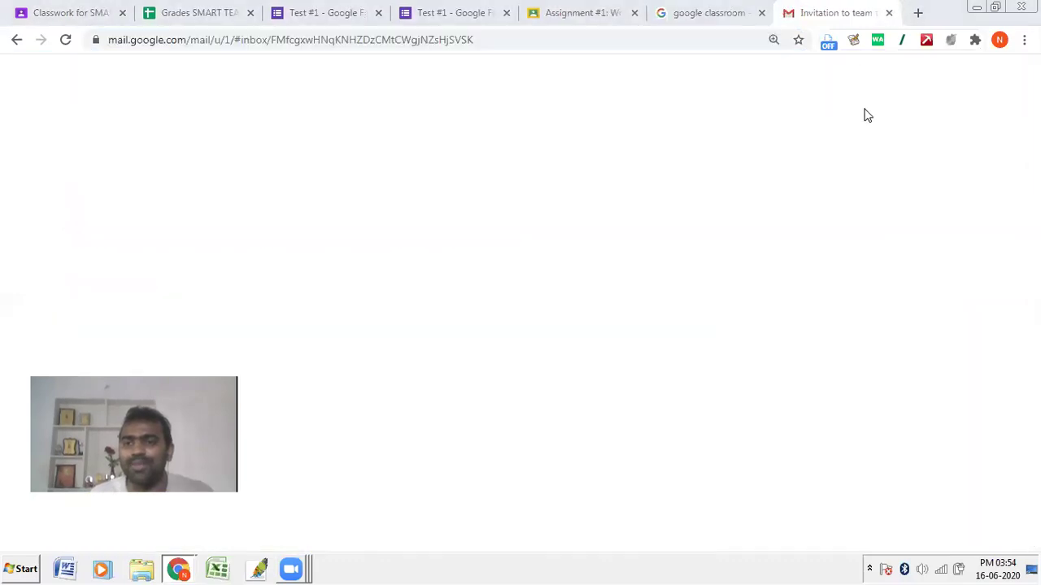
click(888, 12)
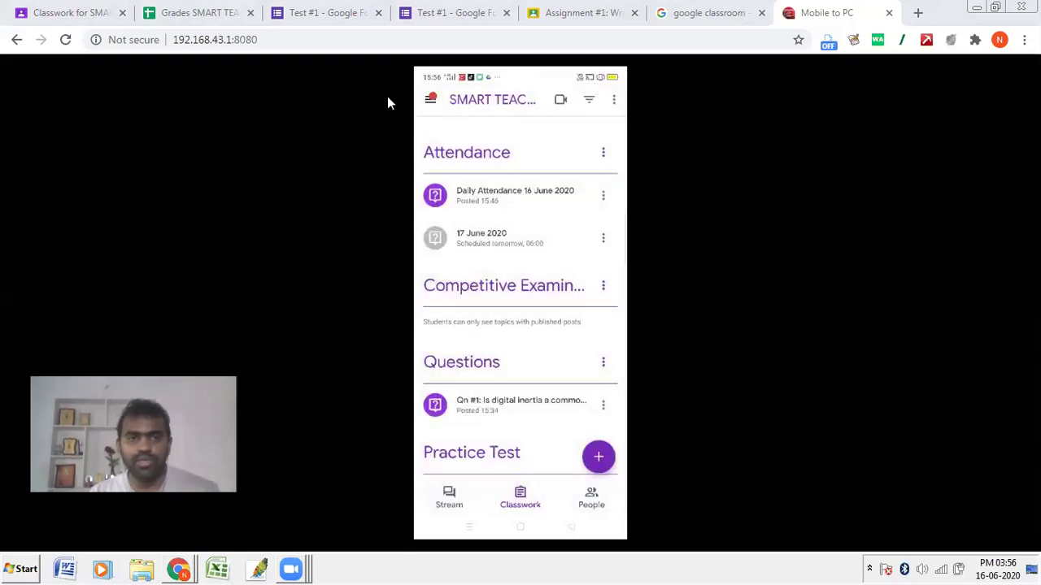
click(464, 11)
Step: From Classwork, create a new assignment titled 'assignment 2: topic'
click(170, 14)
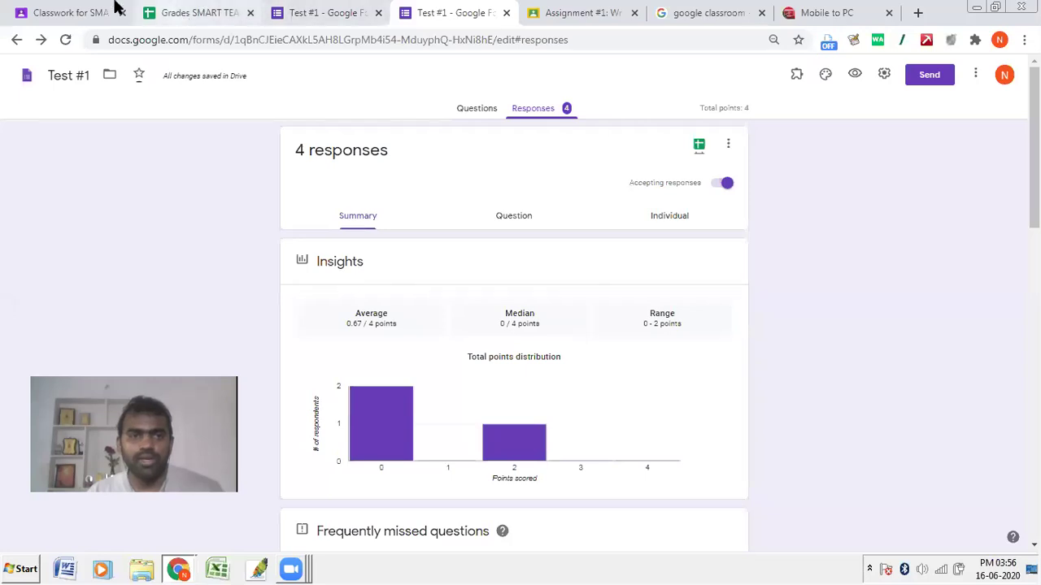
click(74, 13)
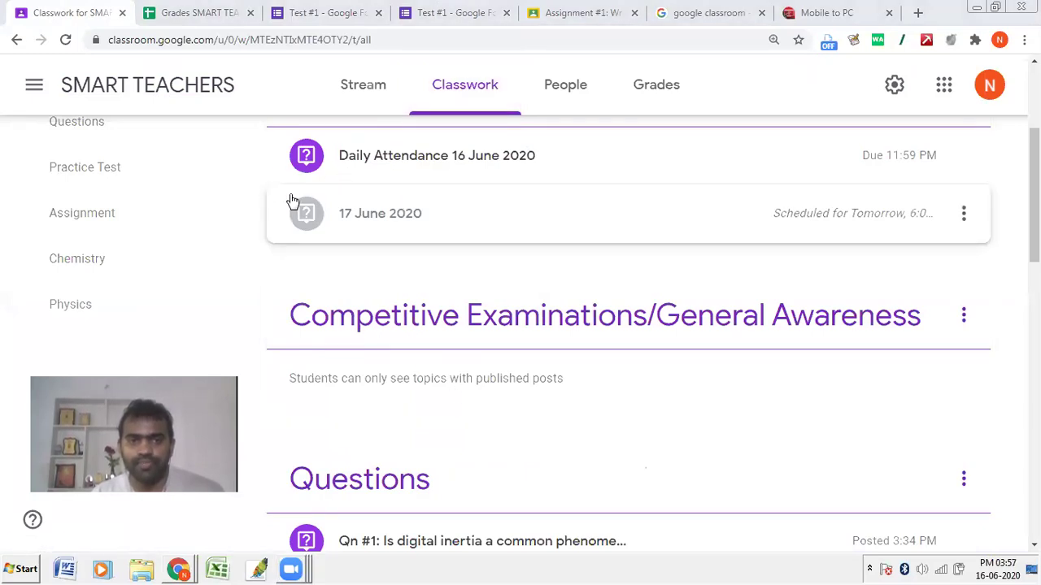
scroll(290, 203, up, 3)
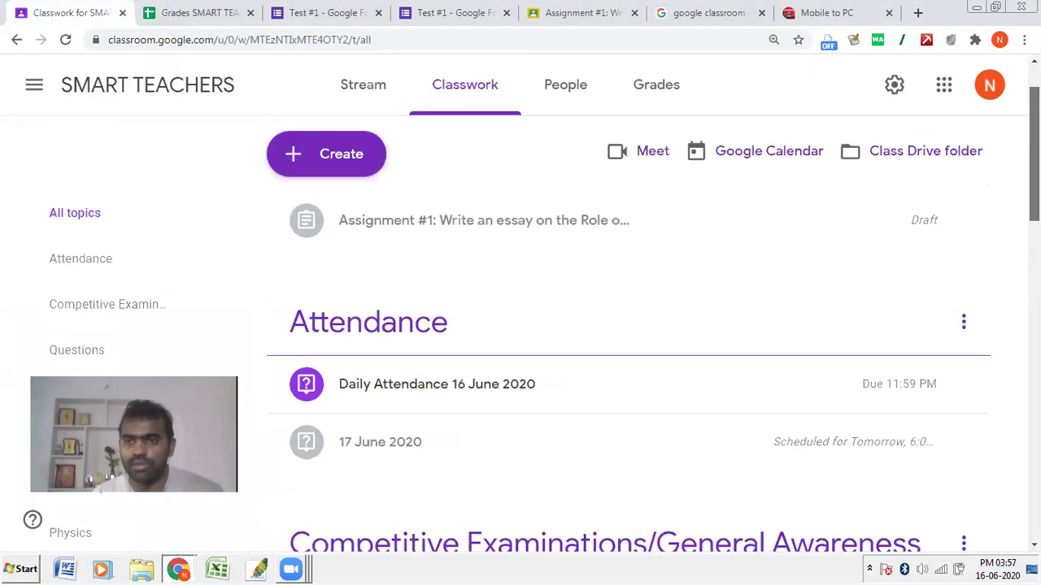
click(323, 165)
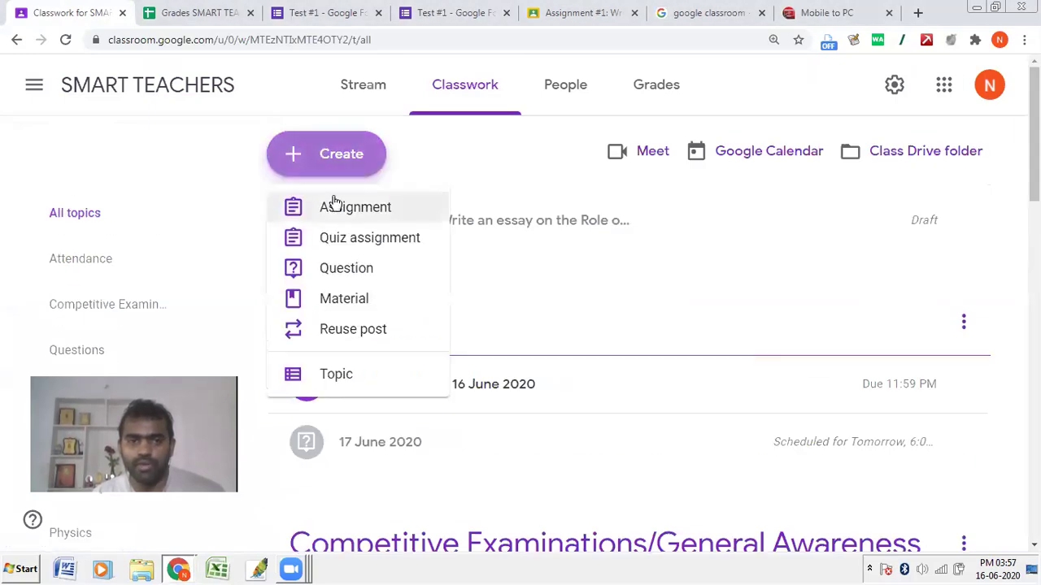
click(344, 213)
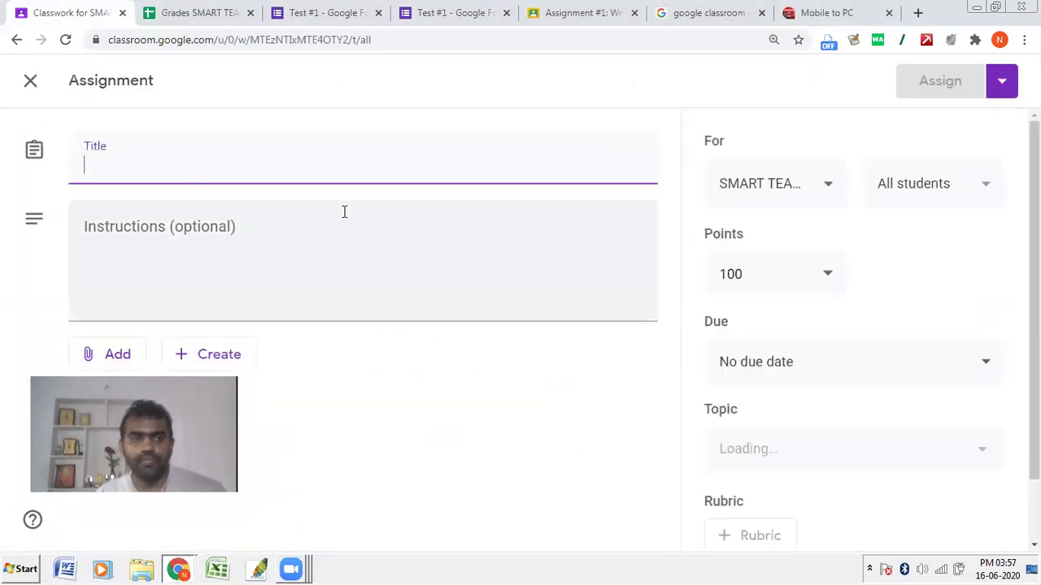
text(assignm)
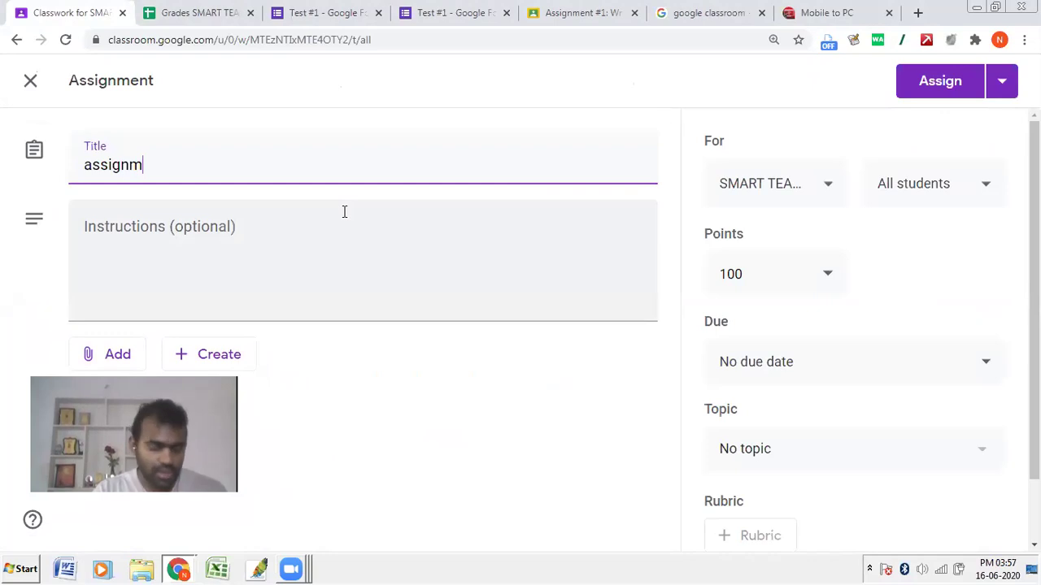
text(ent 2: topic)
Step: Attach a new blank Docs file copied for each student, filed under the Assignment topic
click(344, 212)
click(213, 358)
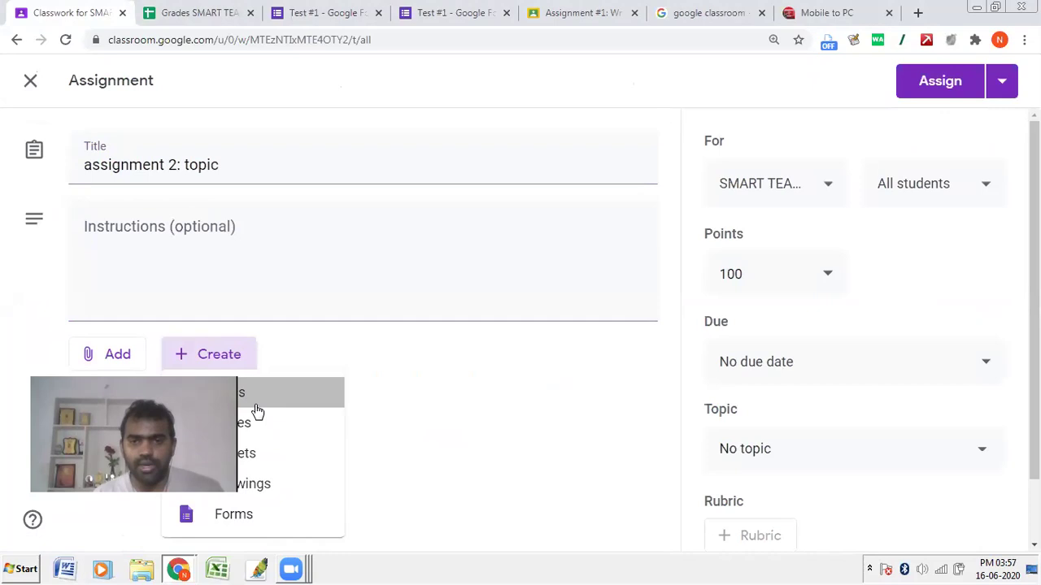
click(256, 405)
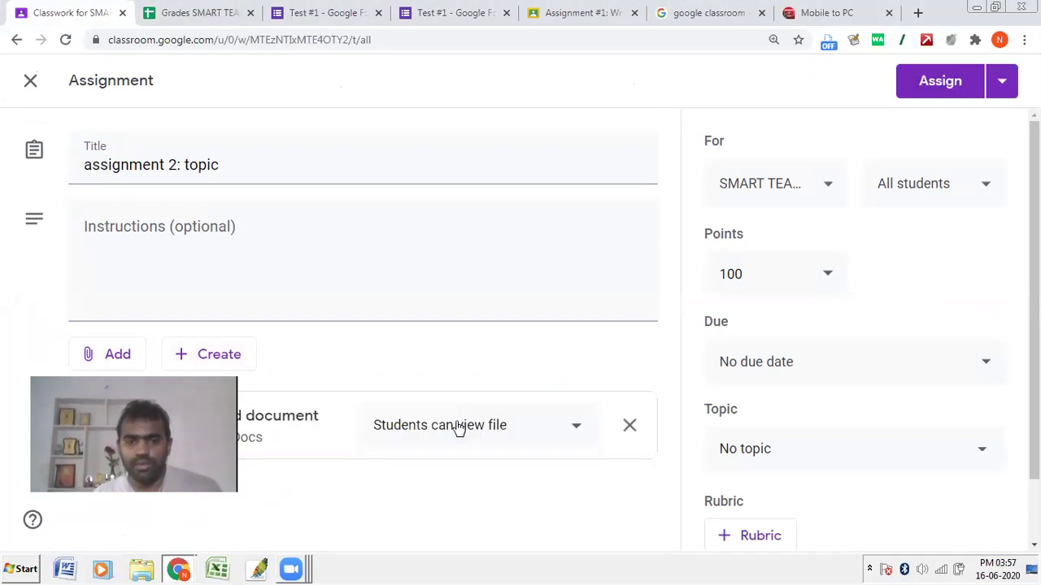
click(466, 432)
click(463, 493)
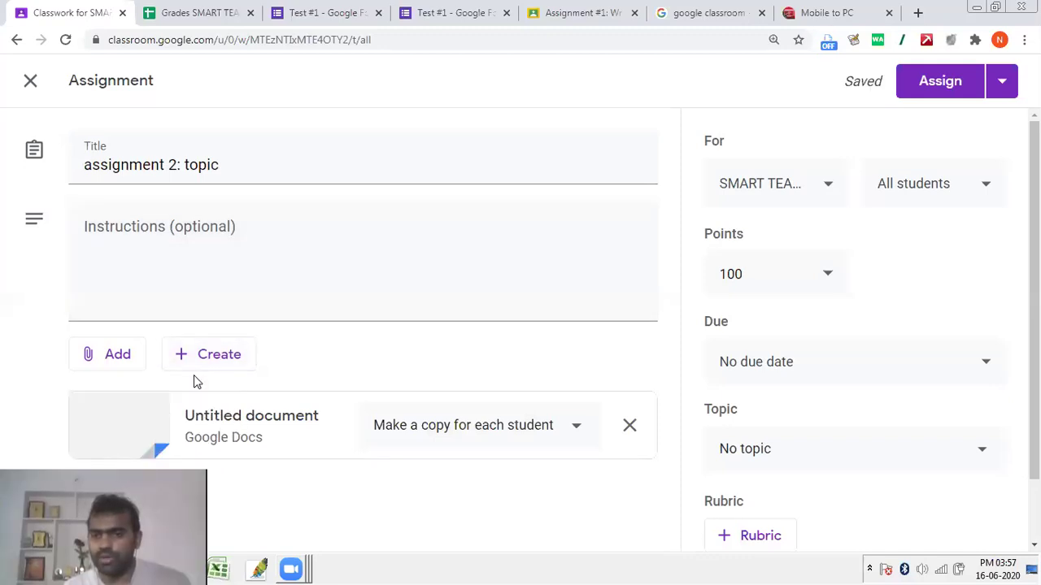
click(783, 444)
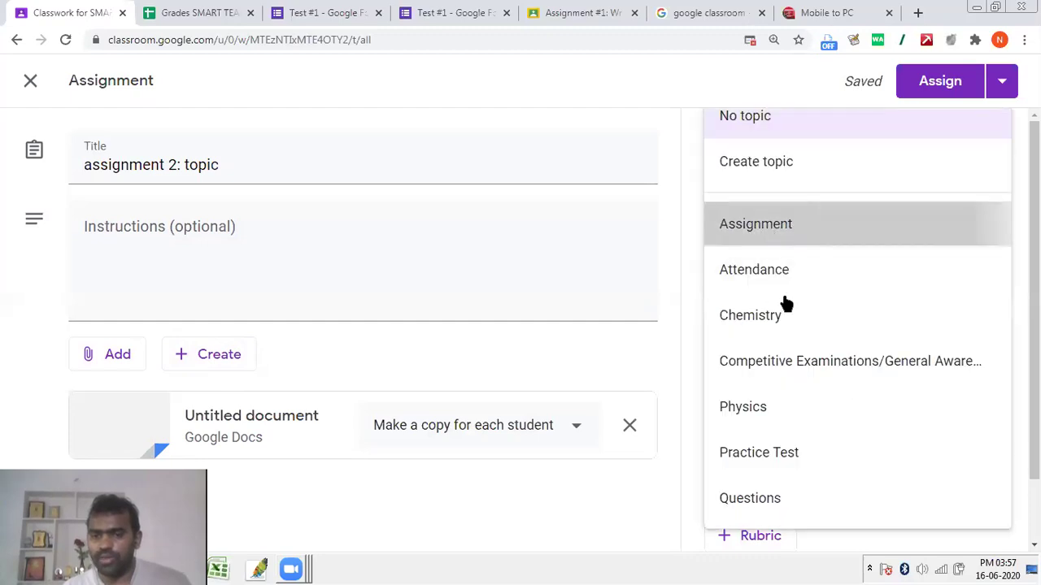
click(755, 223)
scroll(532, 330, down, 1)
scroll(955, 158, up, 1)
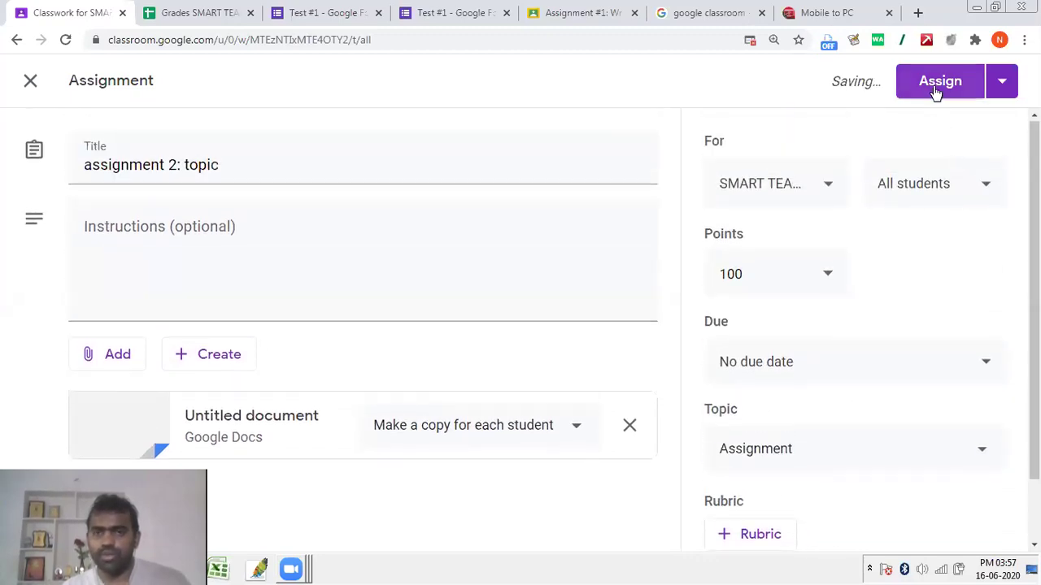
click(827, 12)
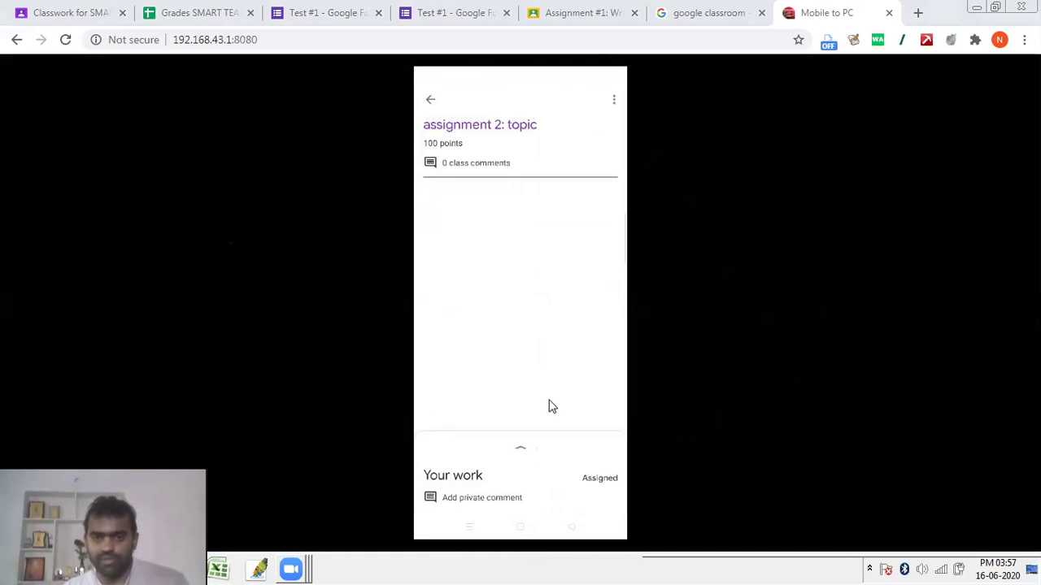
Step: On the phone, open the student's copy of the assignment document in Google Docs
drag(420, 407, 627, 466)
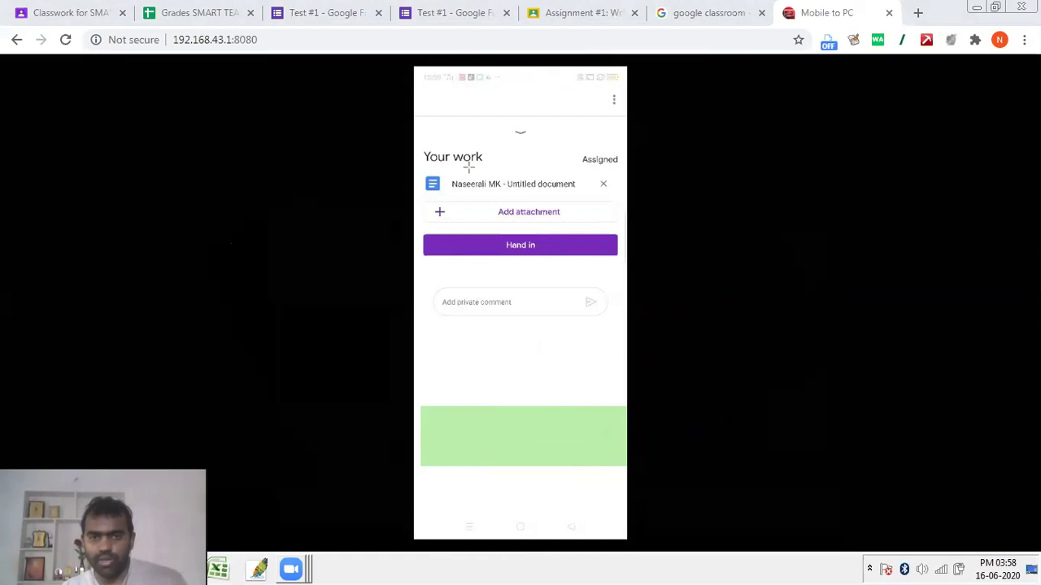
drag(416, 161, 572, 194)
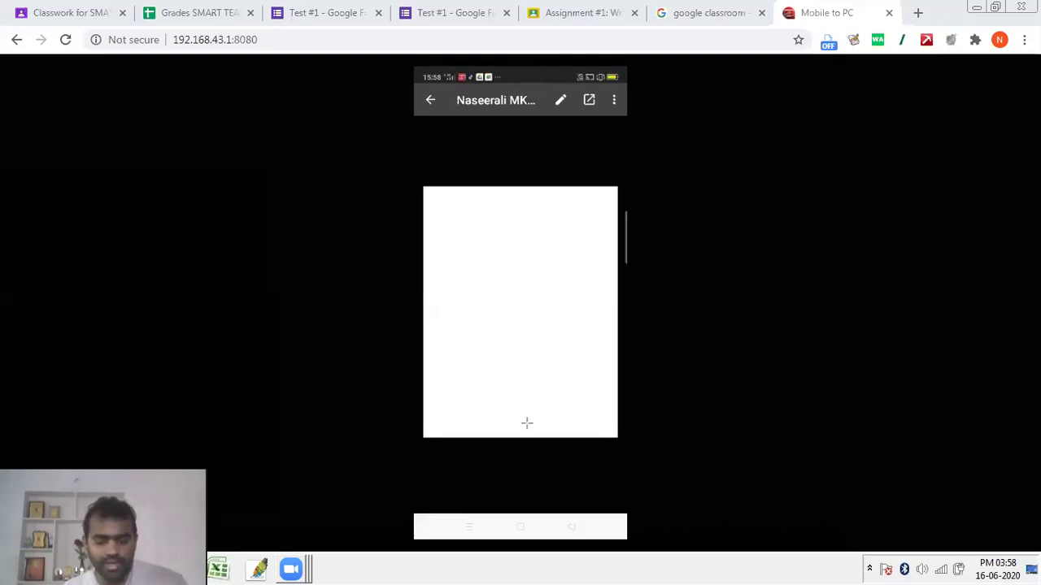
click(600, 113)
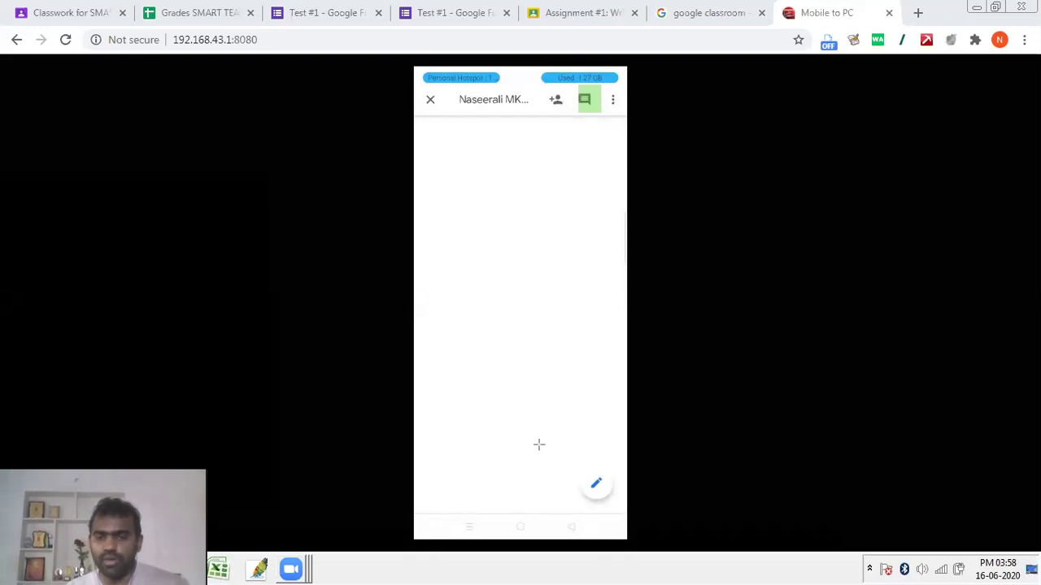
Step: Close the finished assignment document on the phone and hand in the student's work
mouse_move(577, 446)
mouse_down()
mouse_move(600, 500)
mouse_move(619, 510)
mouse_up()
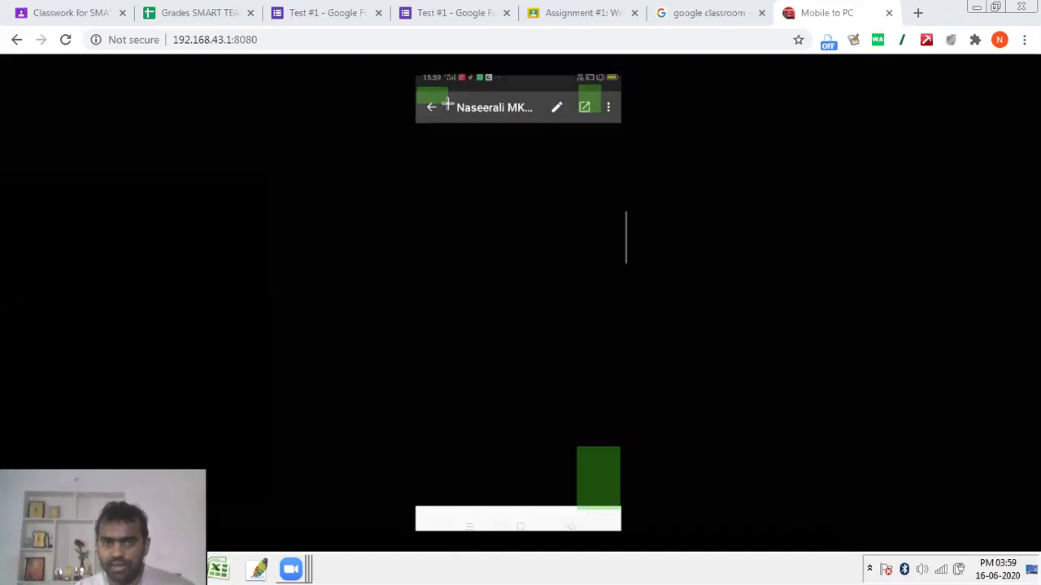
click(447, 103)
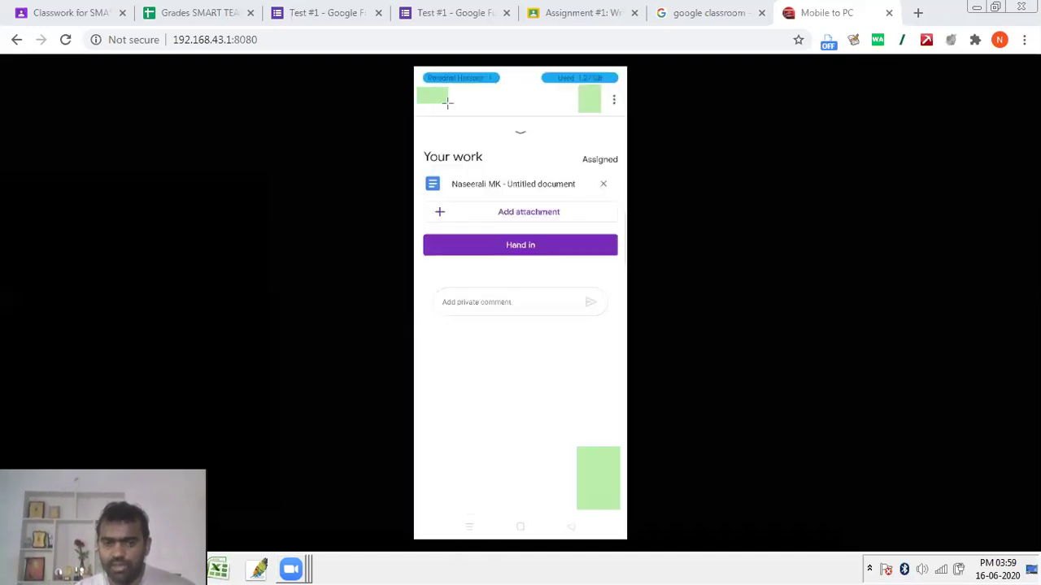
click(518, 252)
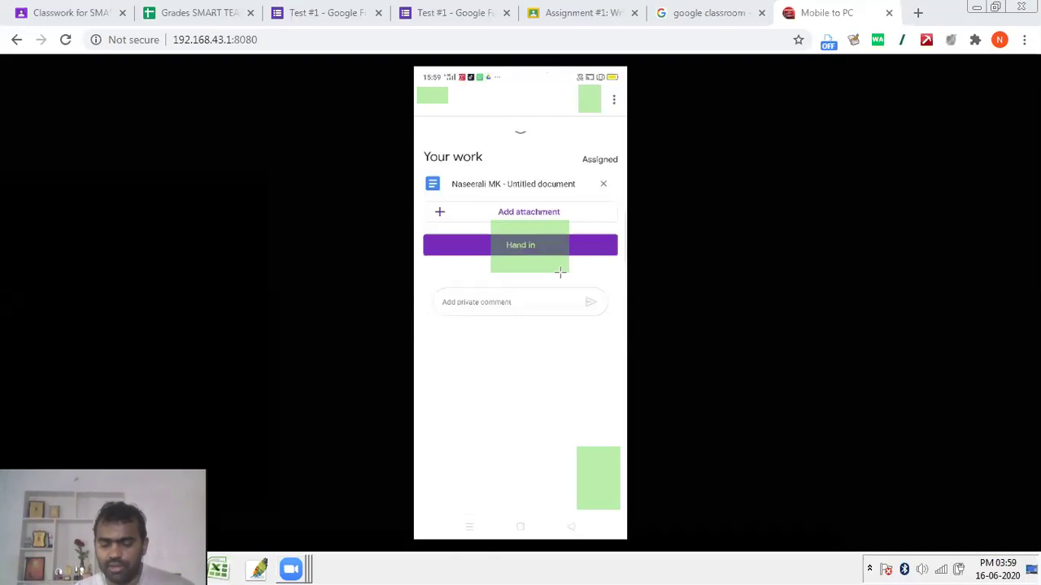